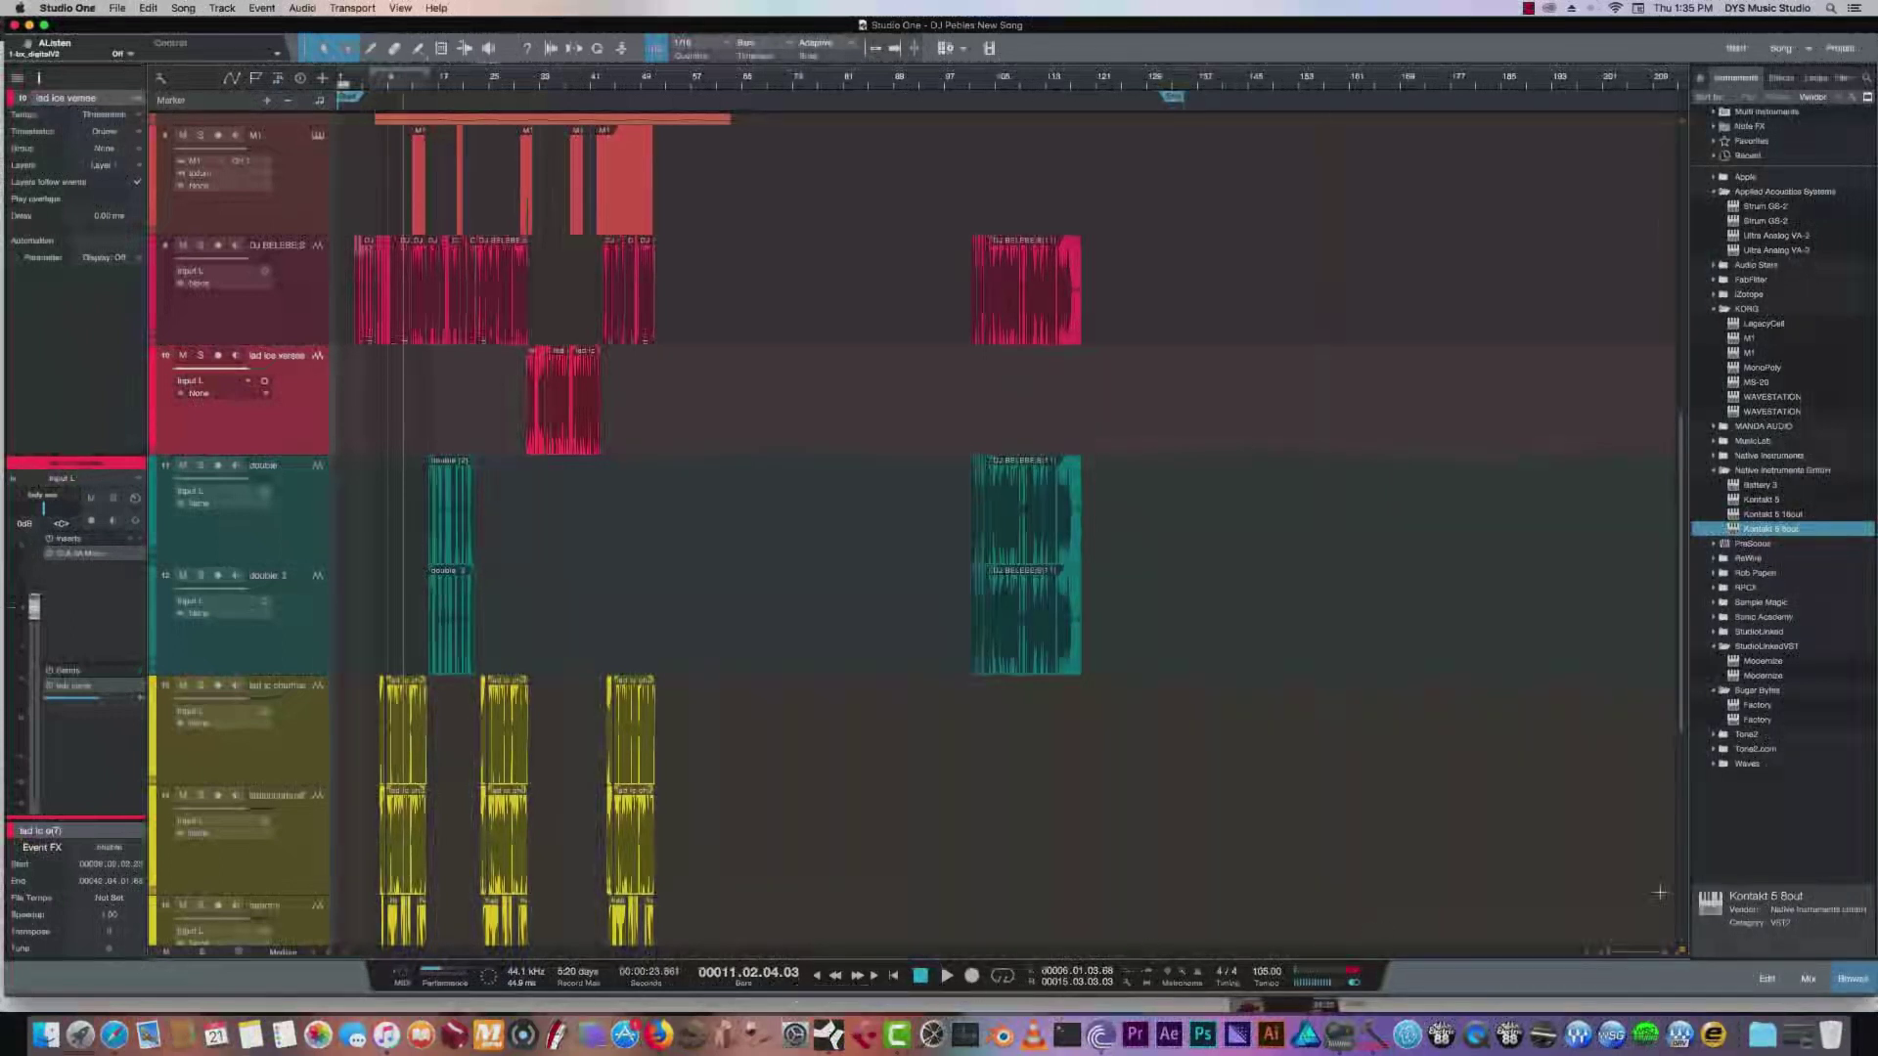
Show the full mixing console and inspect the bx_digital V2 equalizer on the mix bus, closing it when done.
{"action": "left_click", "coordinate": [1809, 979]}
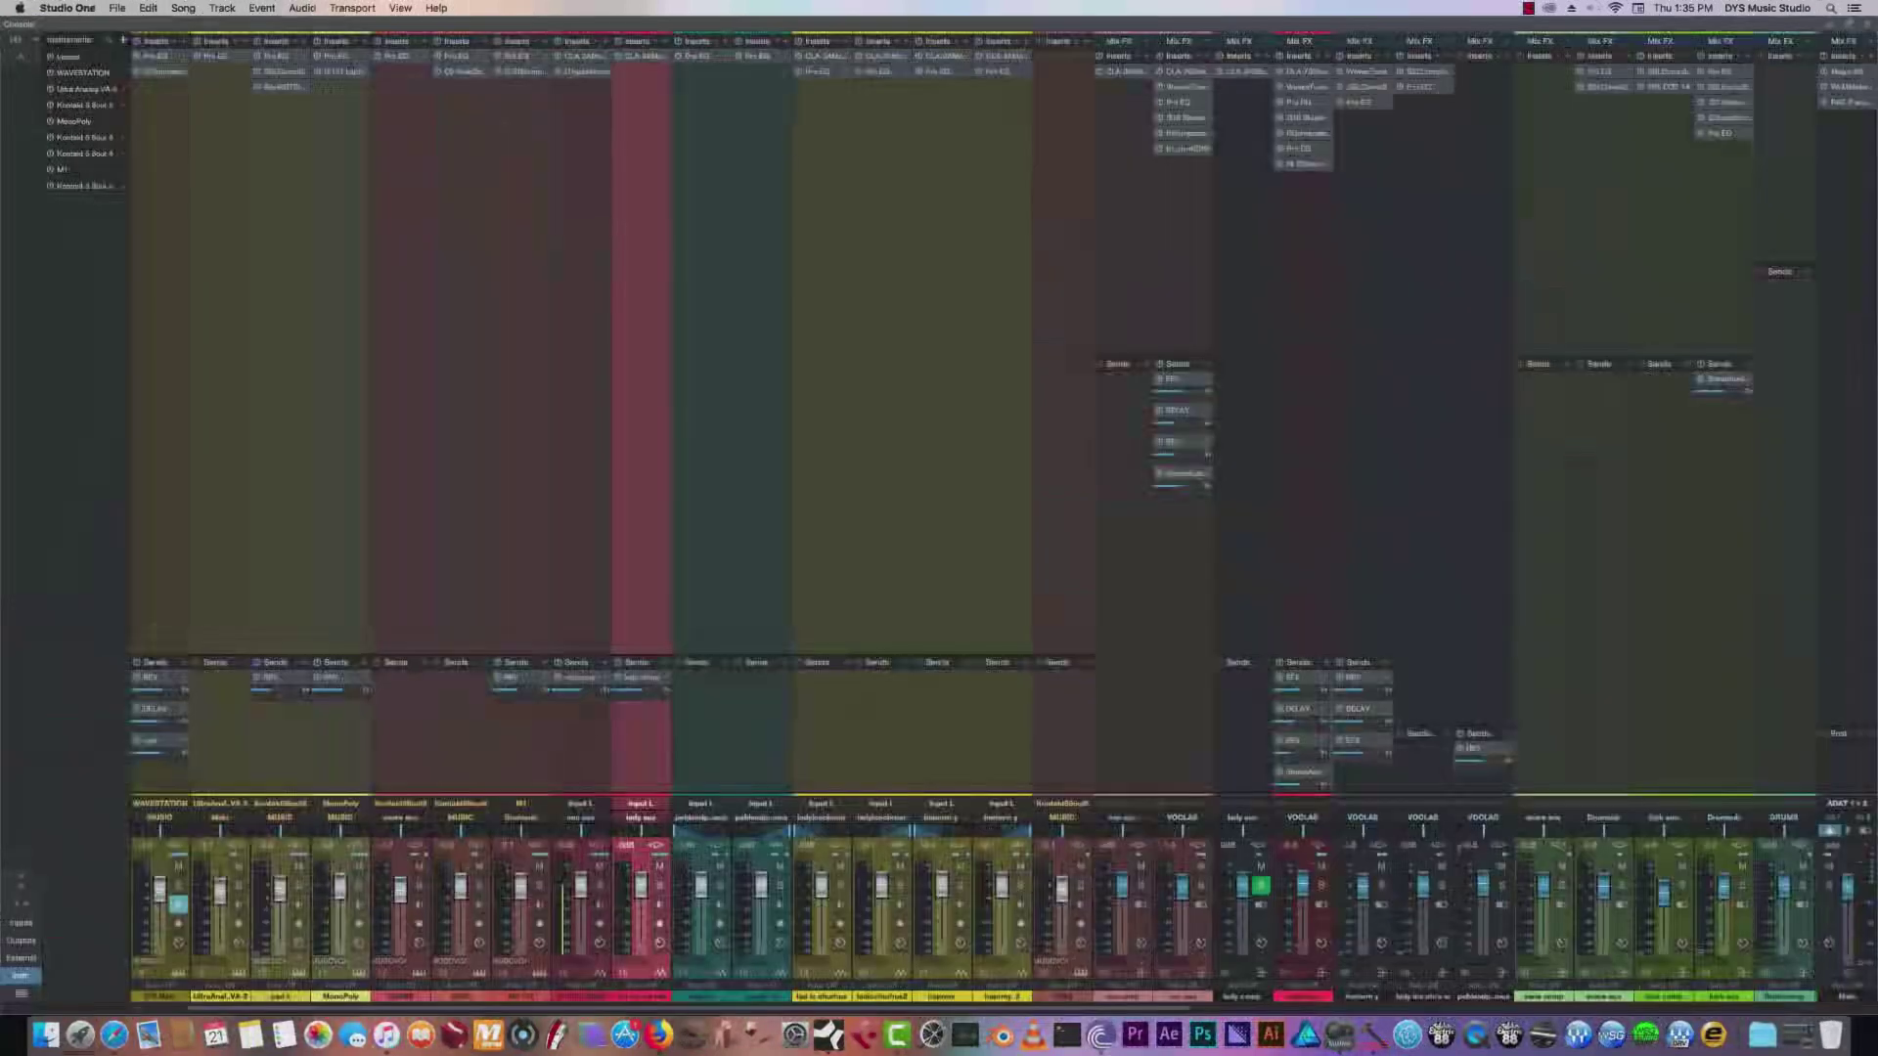
{"action": "scroll", "coordinate": [1076, 997], "scroll_direction": "right", "scroll_amount": 5}
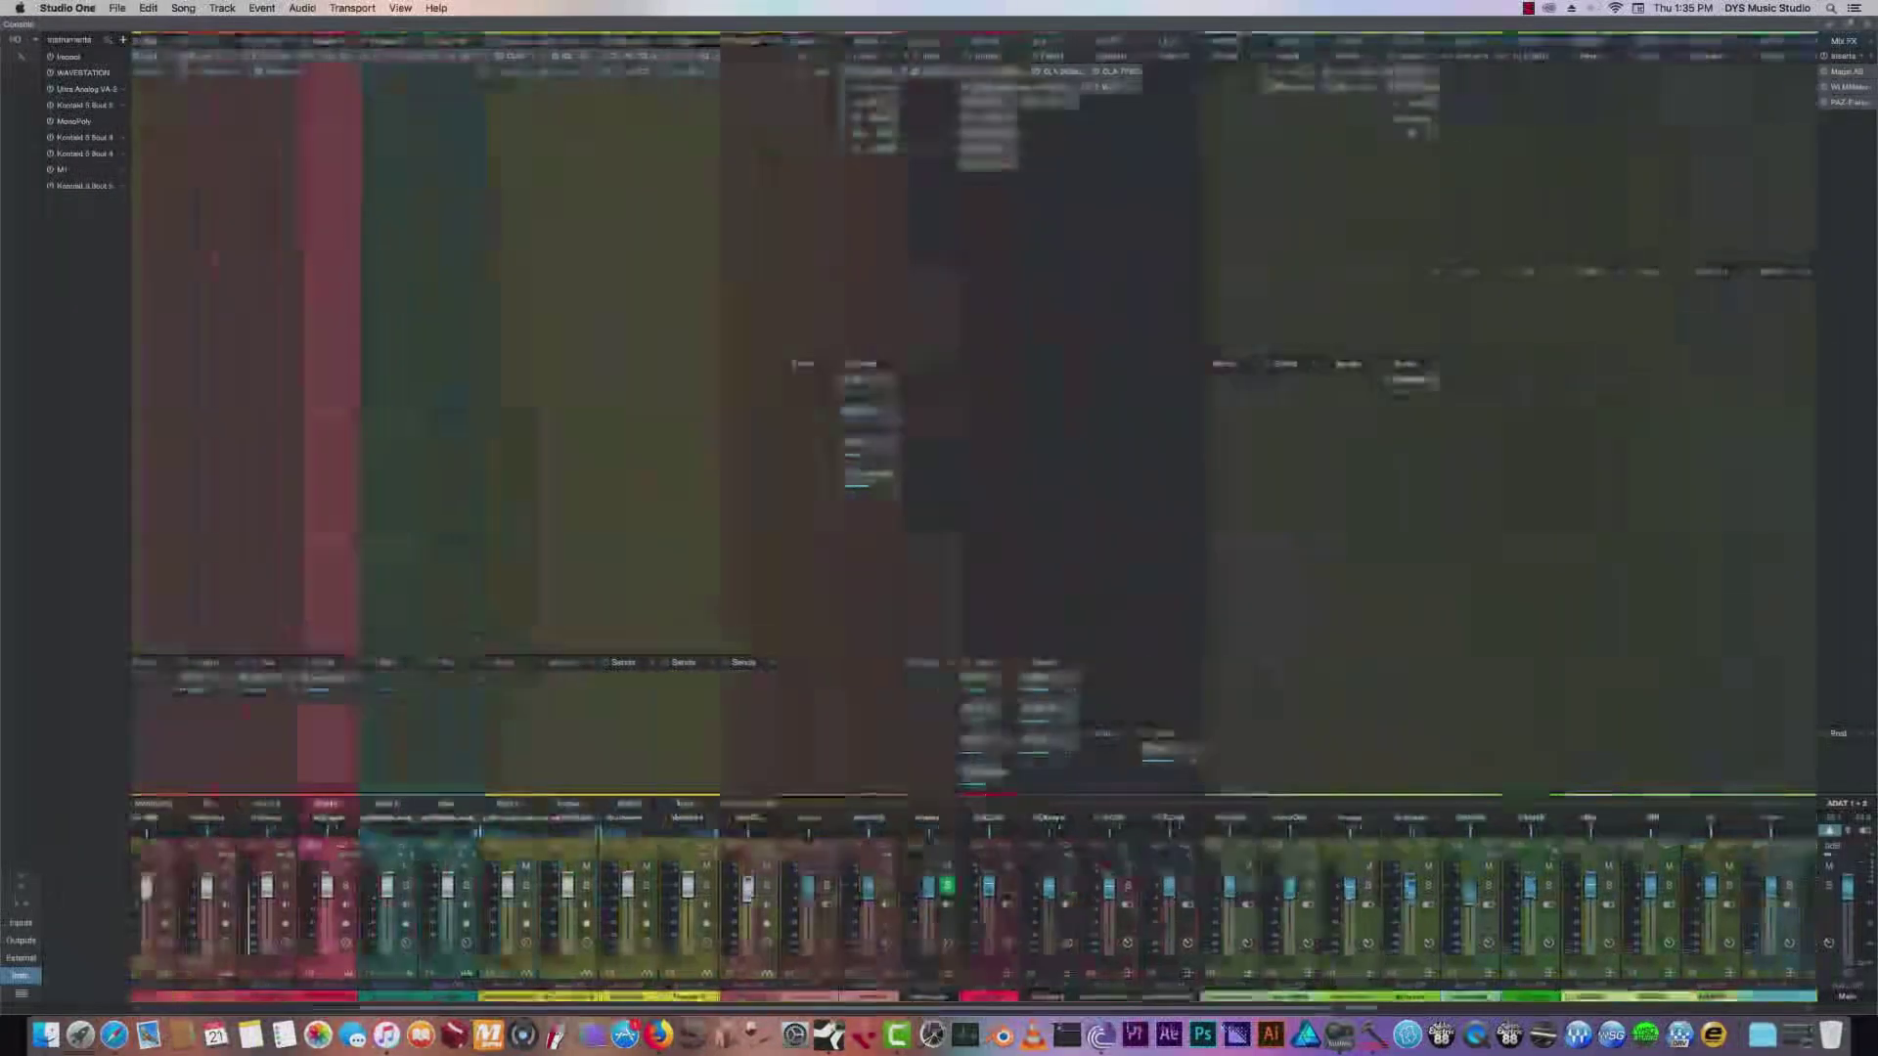
{"action": "scroll", "coordinate": [973, 529], "scroll_direction": "right", "scroll_amount": 3}
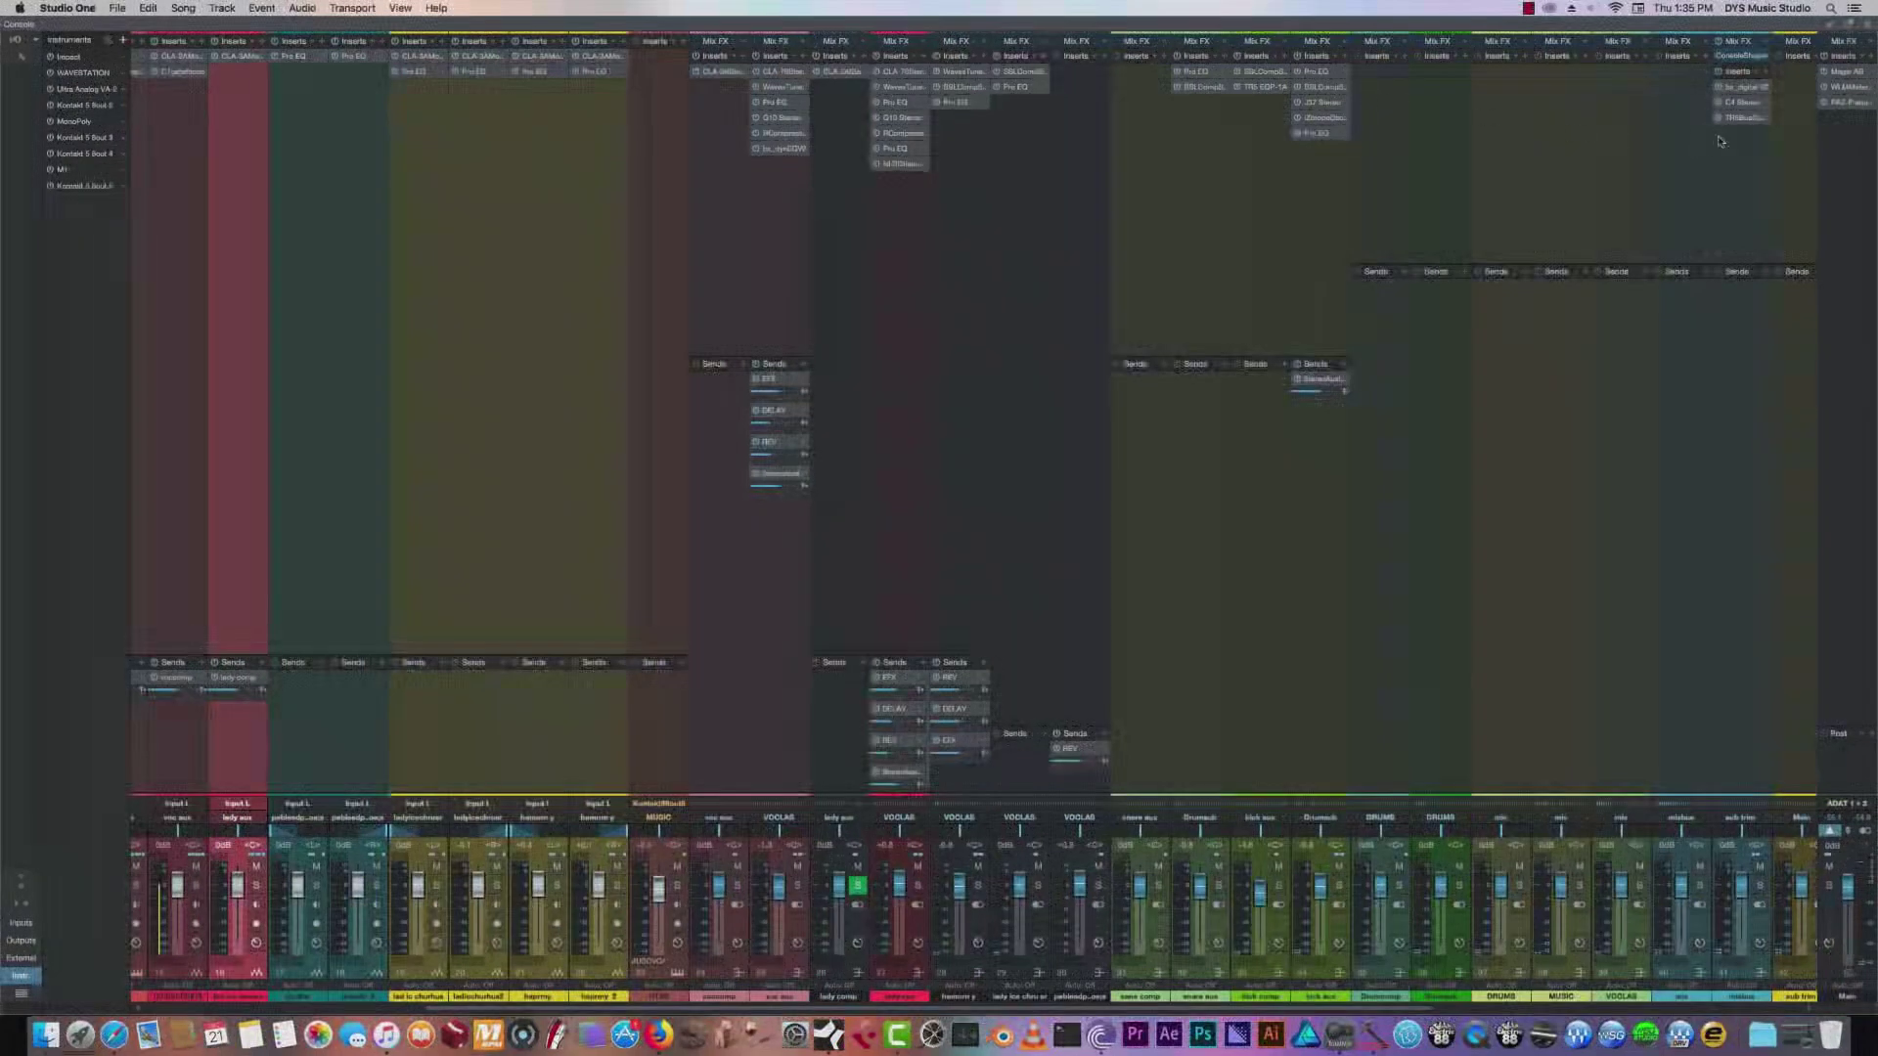
{"action": "left_click", "coordinate": [1733, 90]}
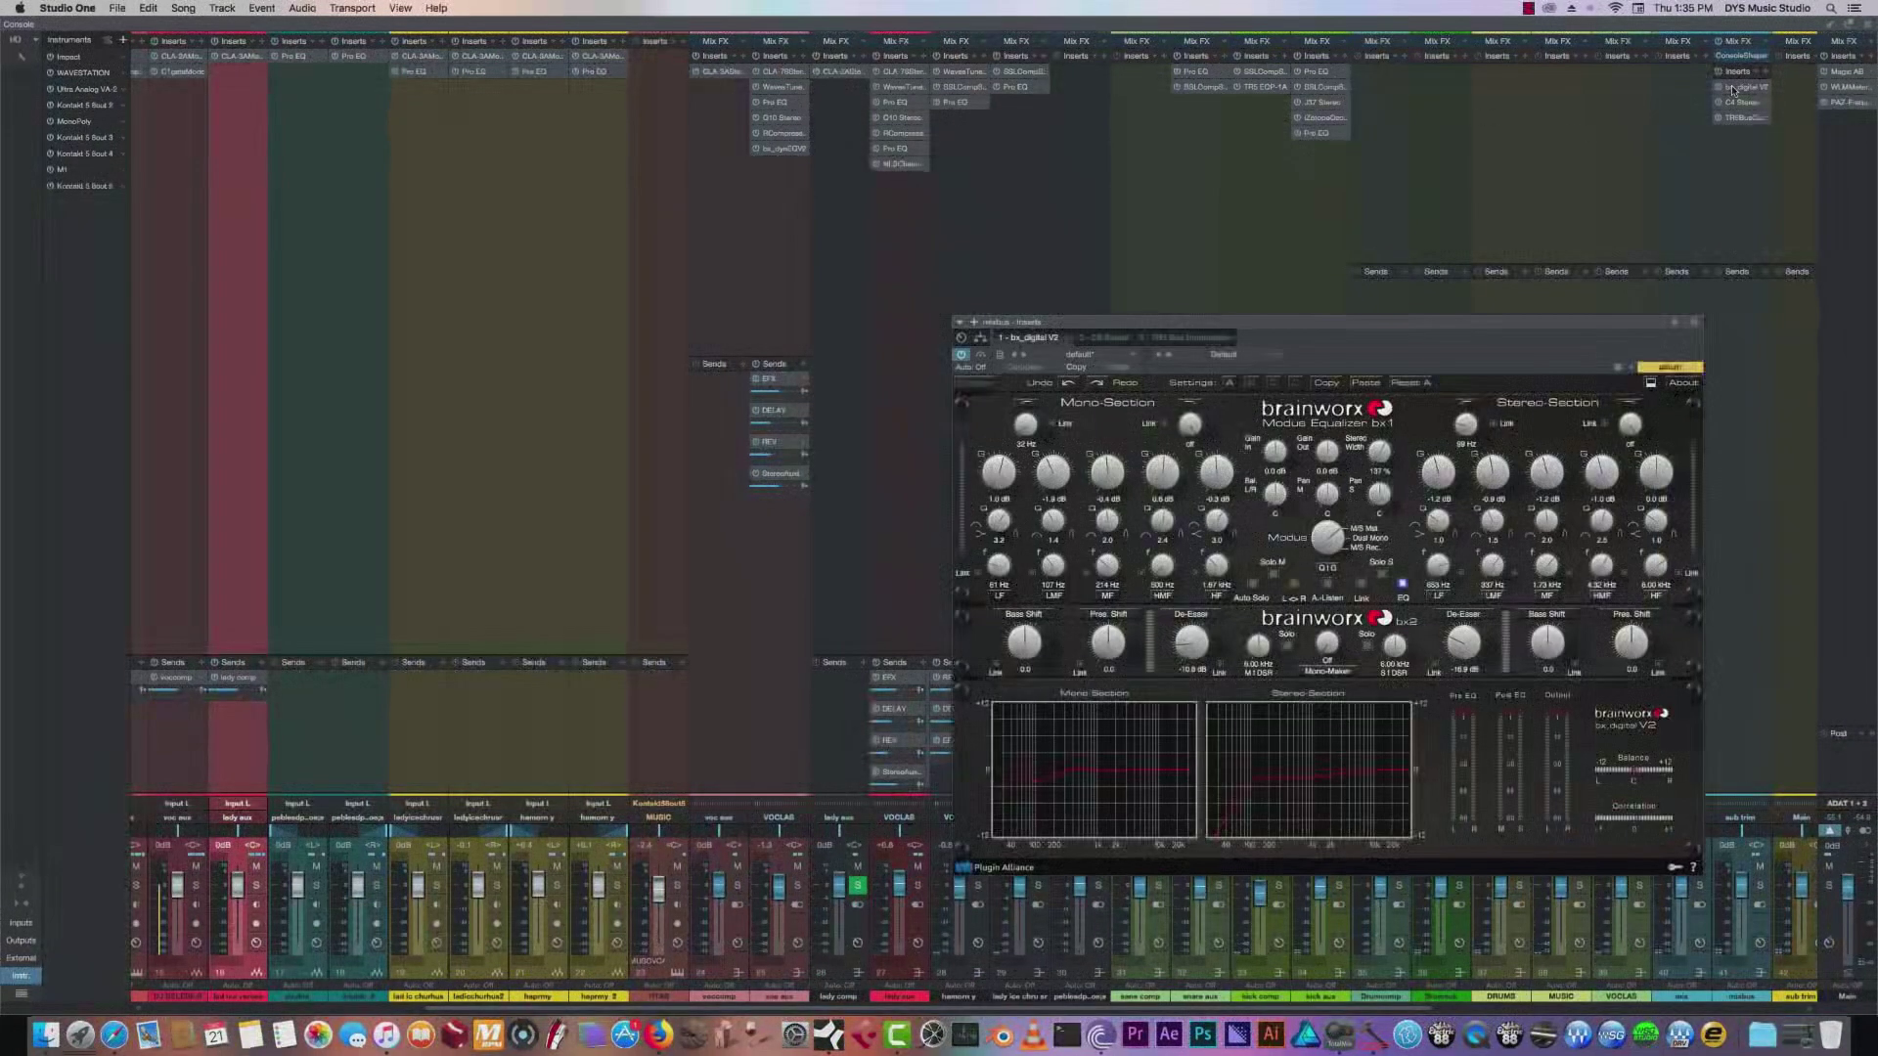
{"action": "left_click", "coordinate": [1694, 324]}
Check the WLM loudness meter on the Main channel, close it, and display the Magic AB plugin over the arrangement.
{"action": "left_click", "coordinate": [1842, 90]}
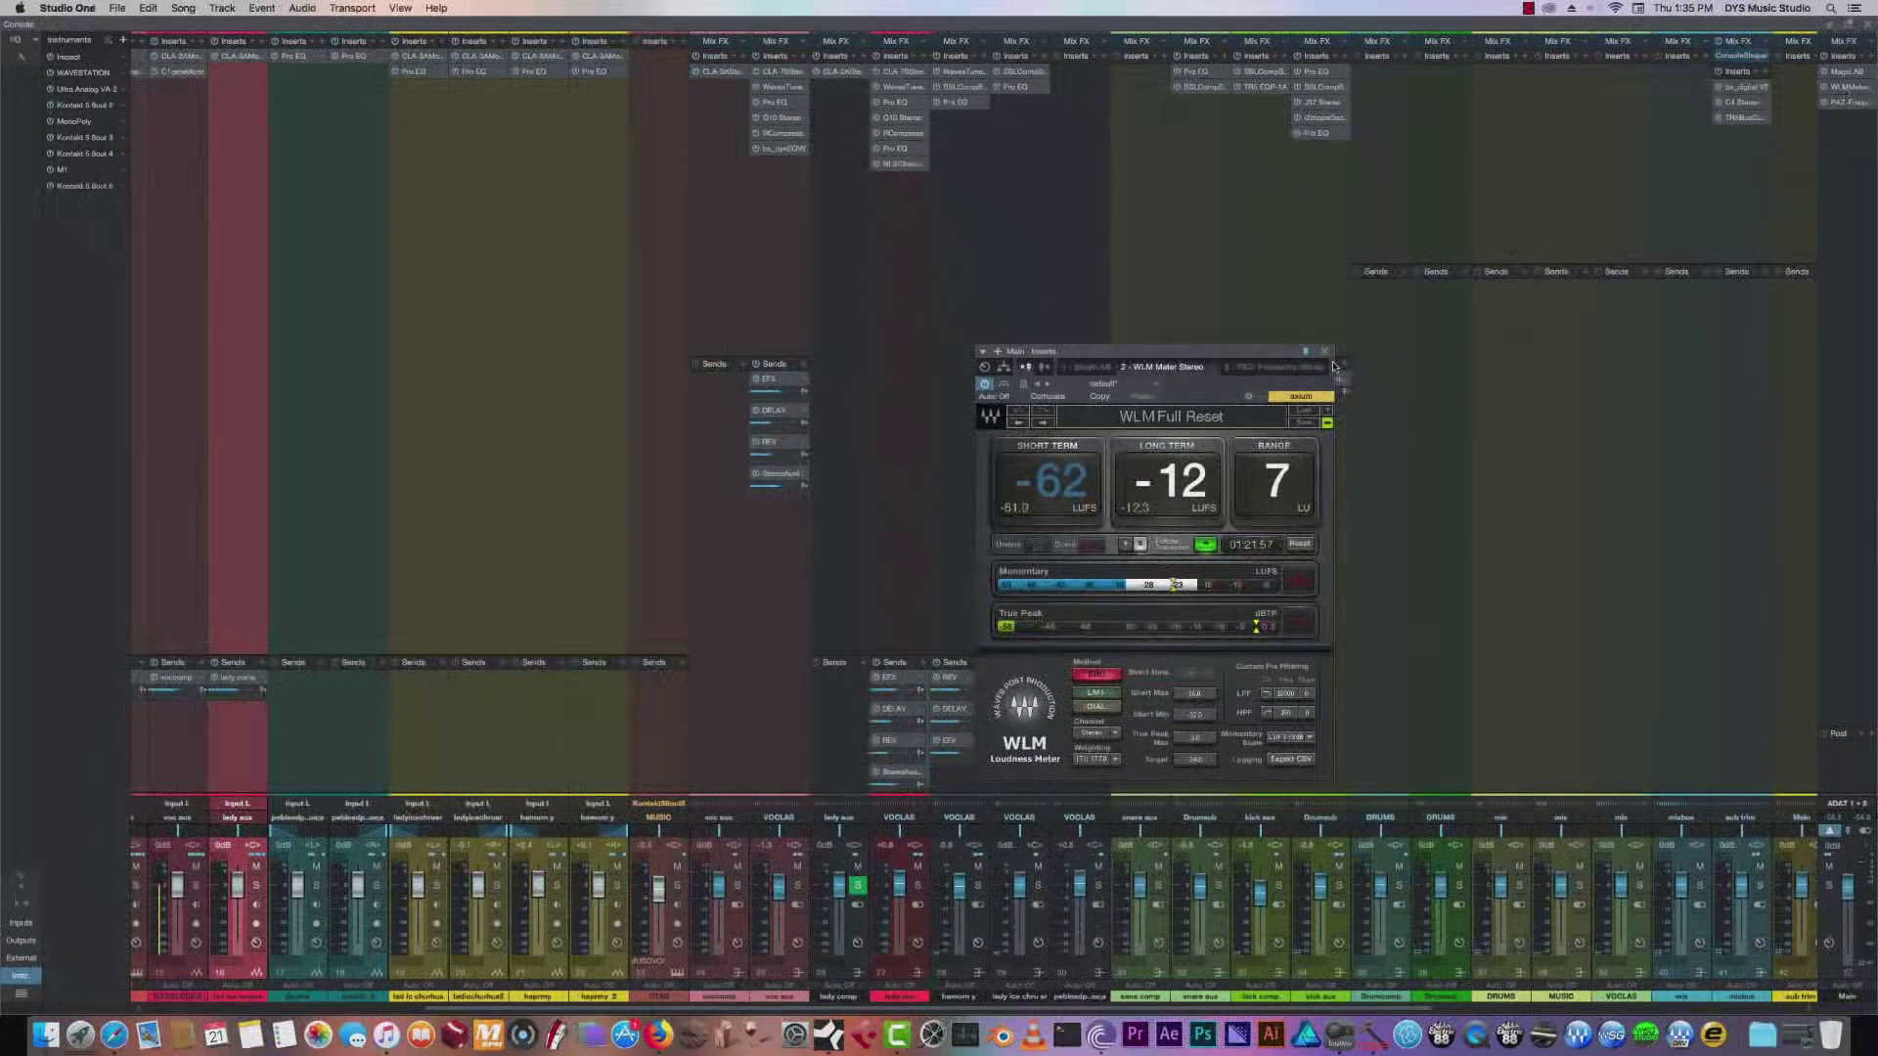
{"action": "left_click", "coordinate": [1325, 352]}
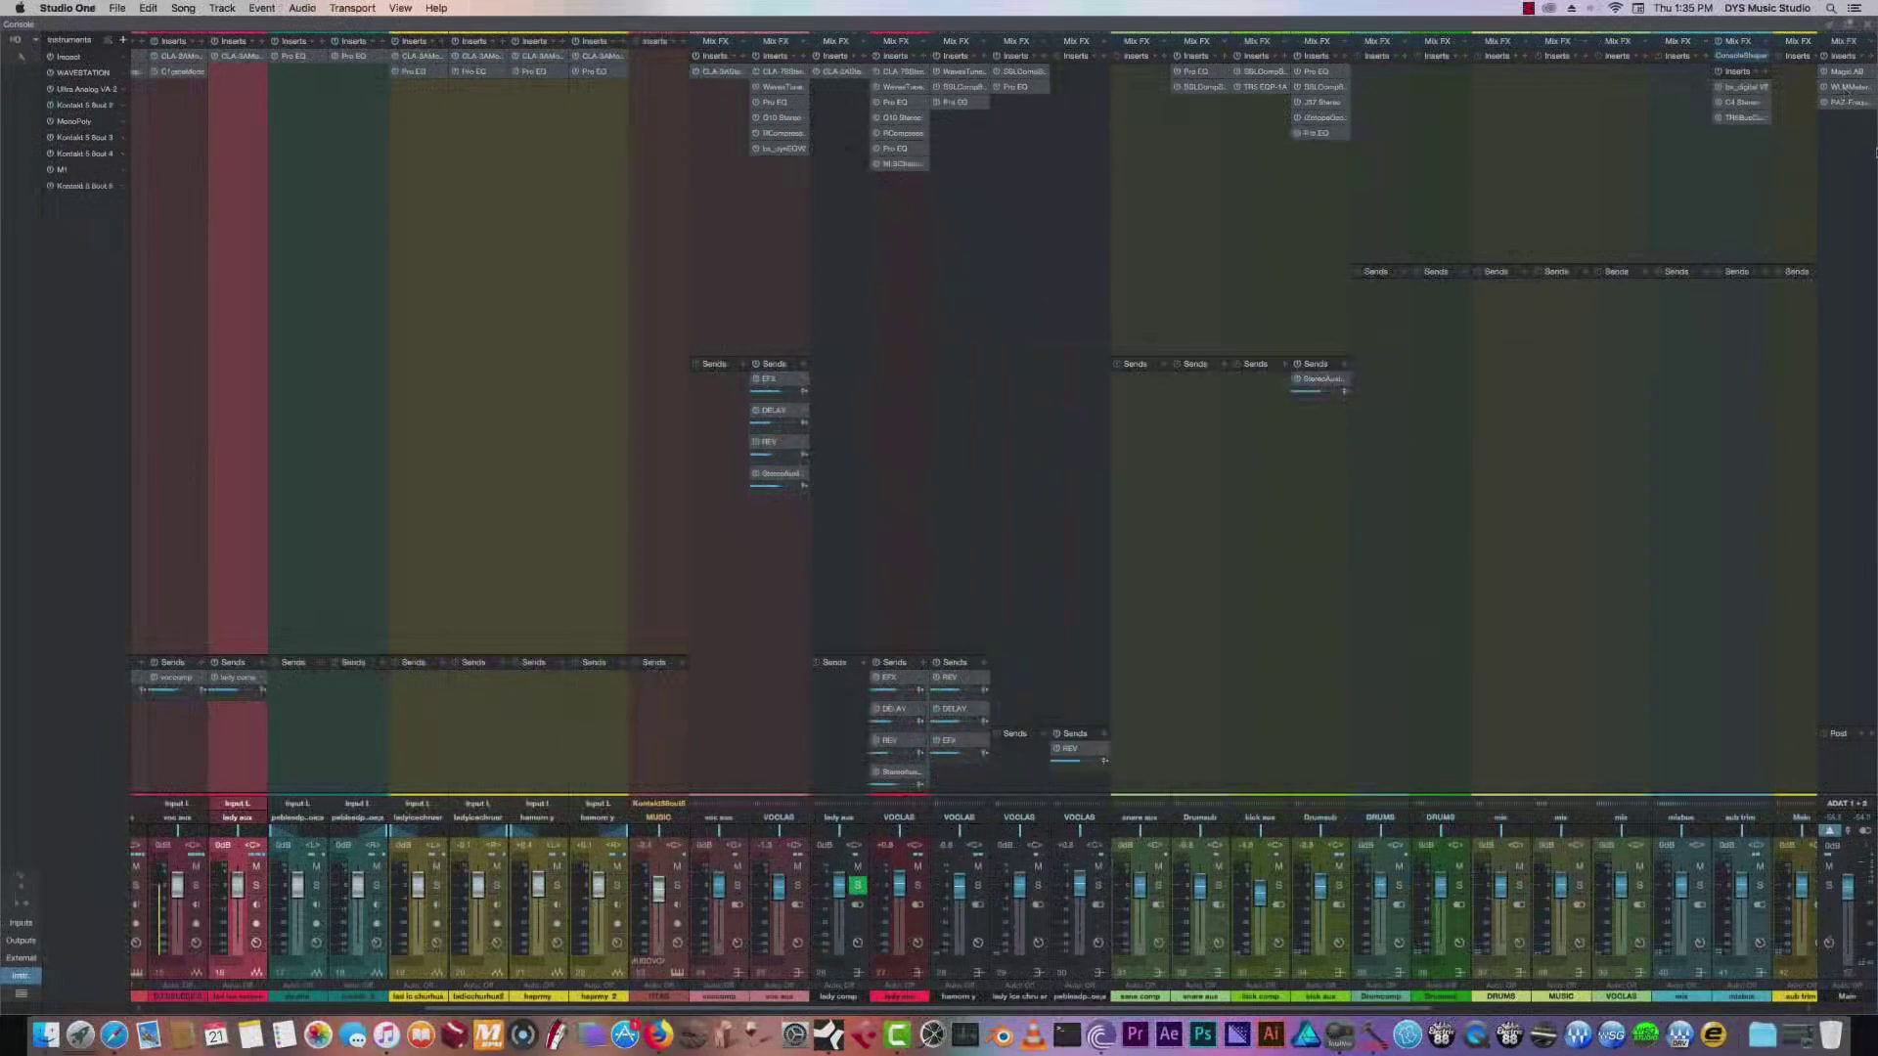
{"action": "left_click", "coordinate": [1842, 73]}
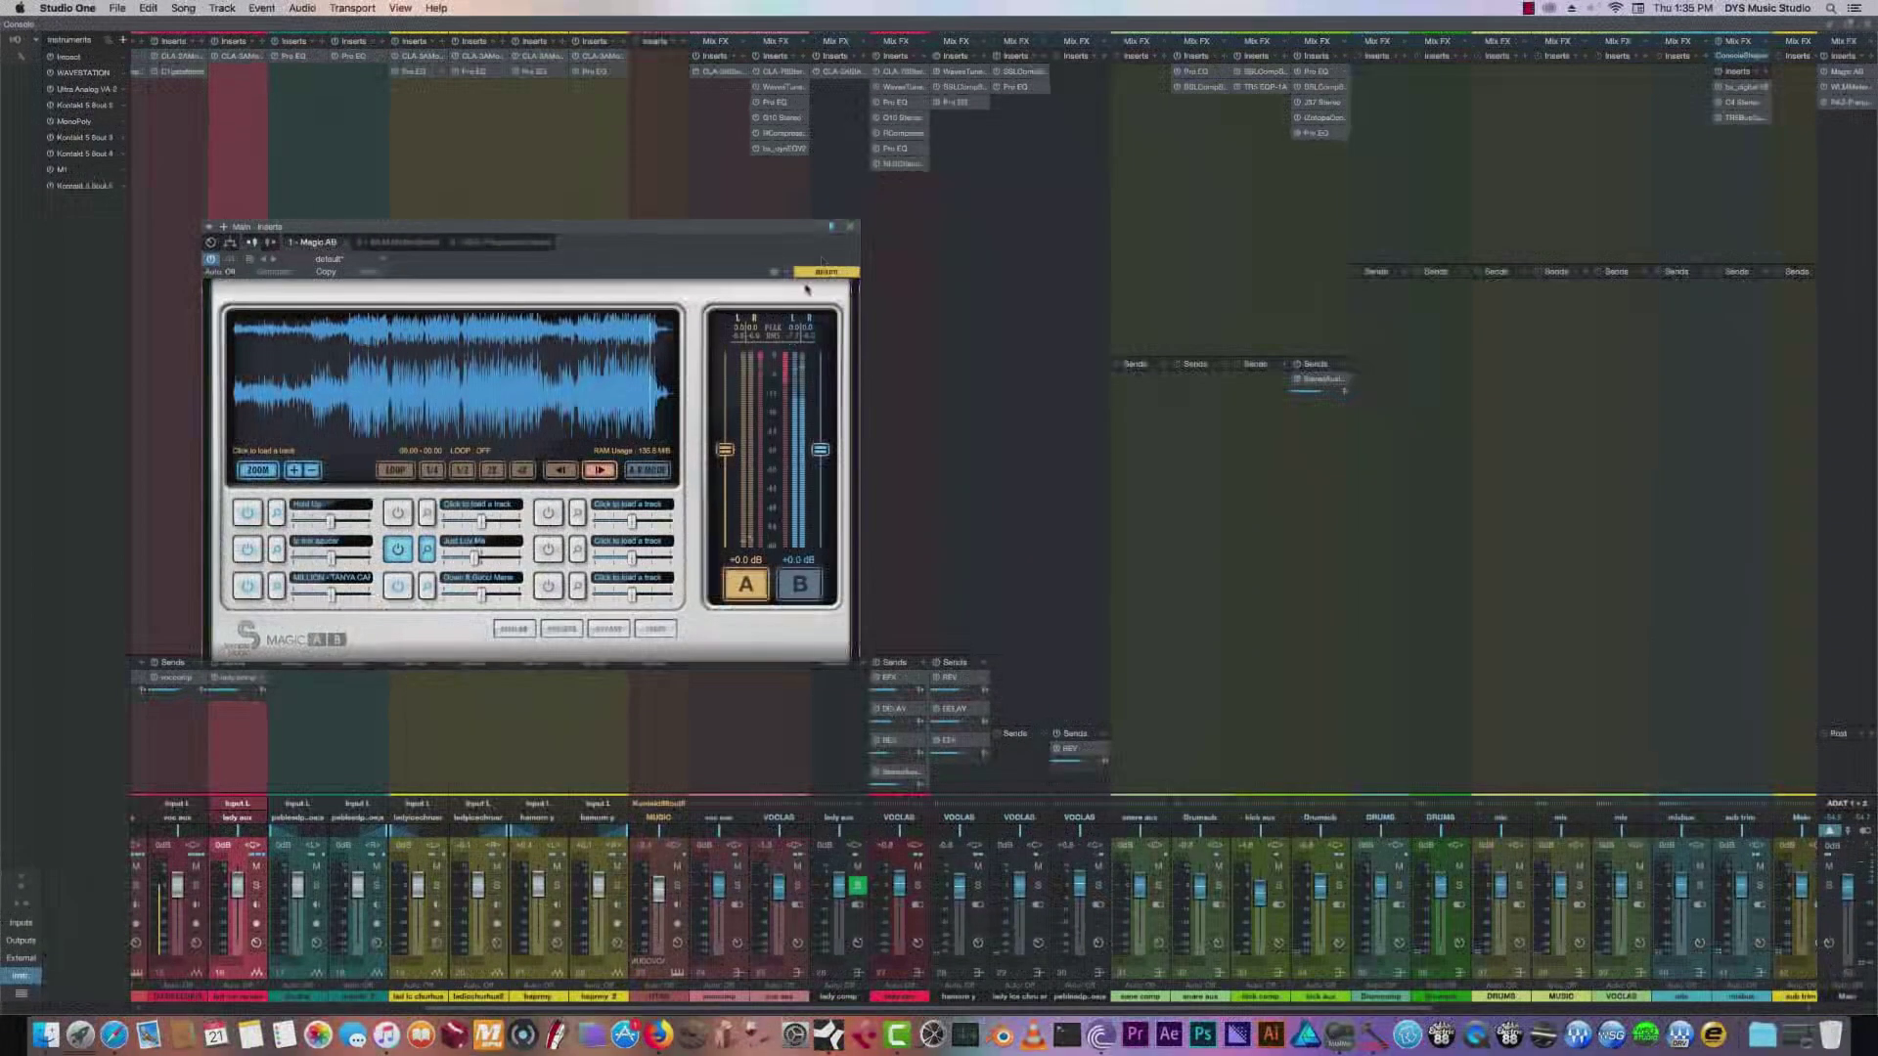
{"action": "left_click", "coordinate": [1867, 27]}
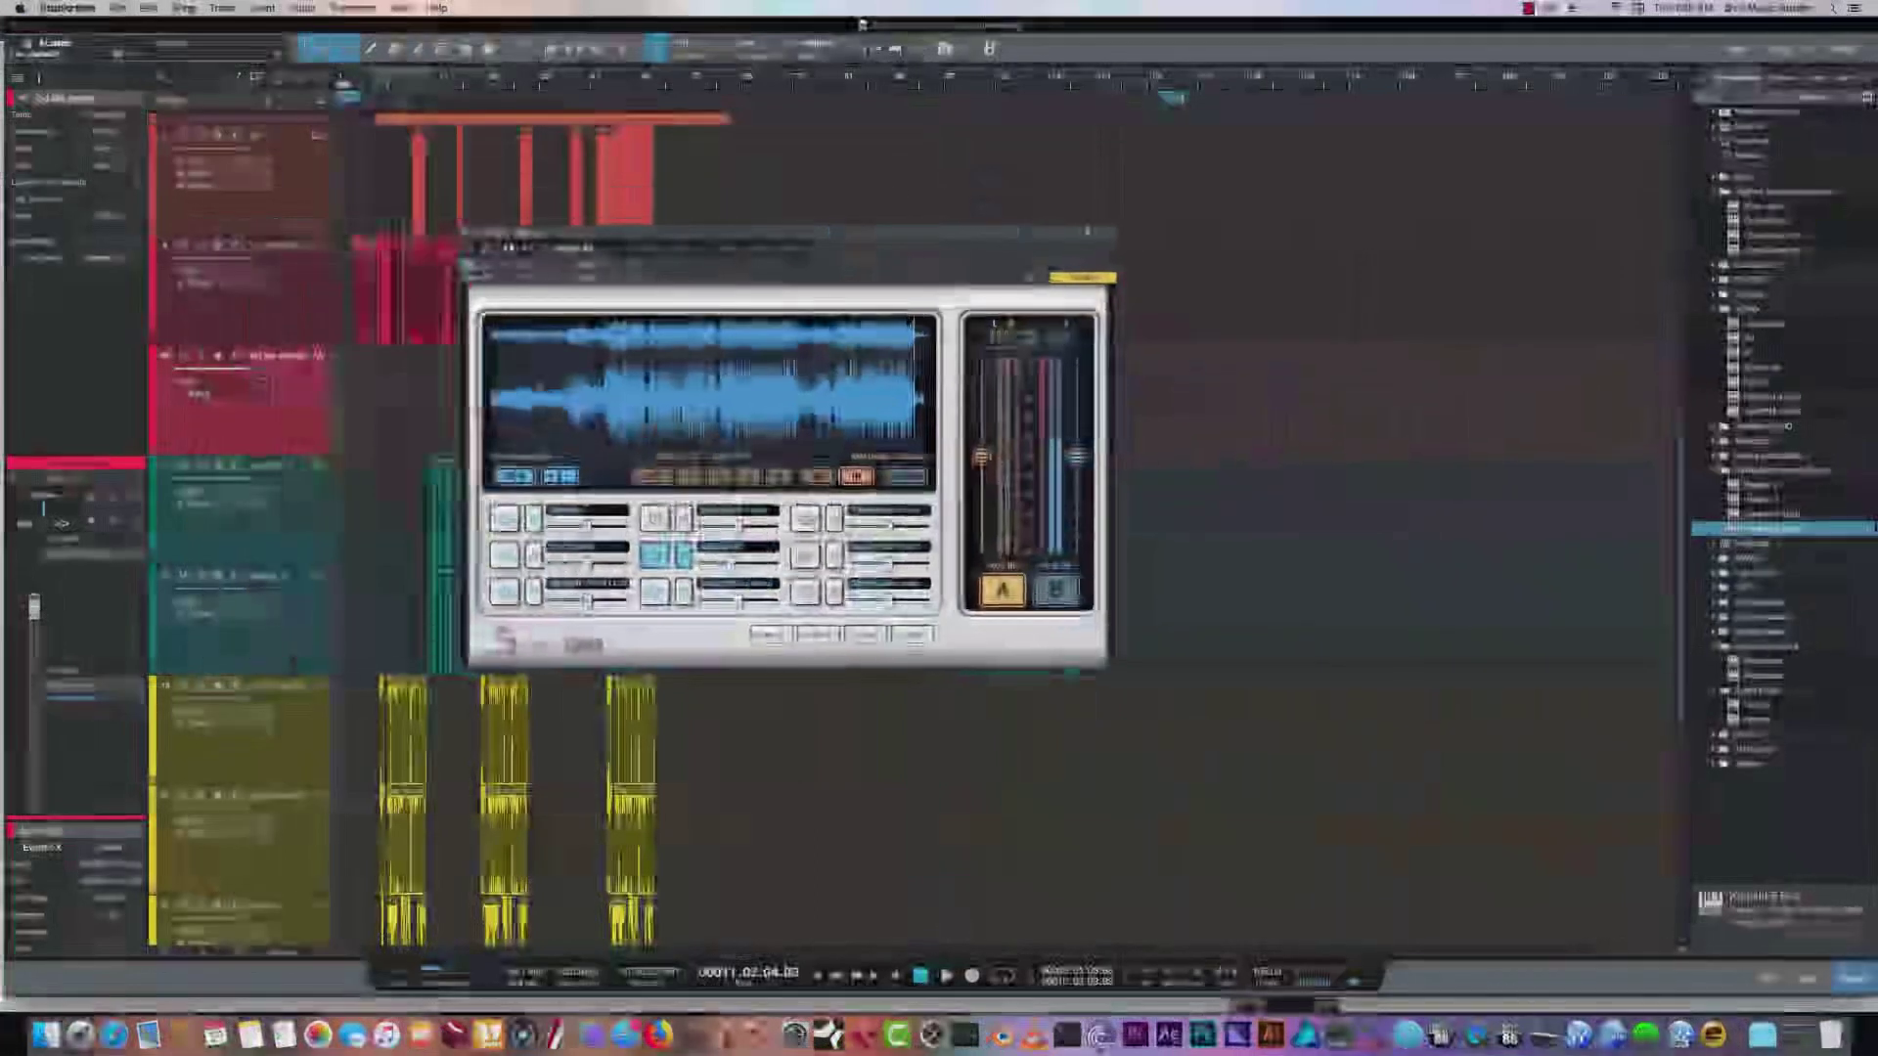
Select the Gucci Mane reference track in Magic AB, cue a spot in its looped section, and audition B before returning to A.
{"action": "left_click", "coordinate": [653, 595]}
{"action": "left_click", "coordinate": [596, 406]}
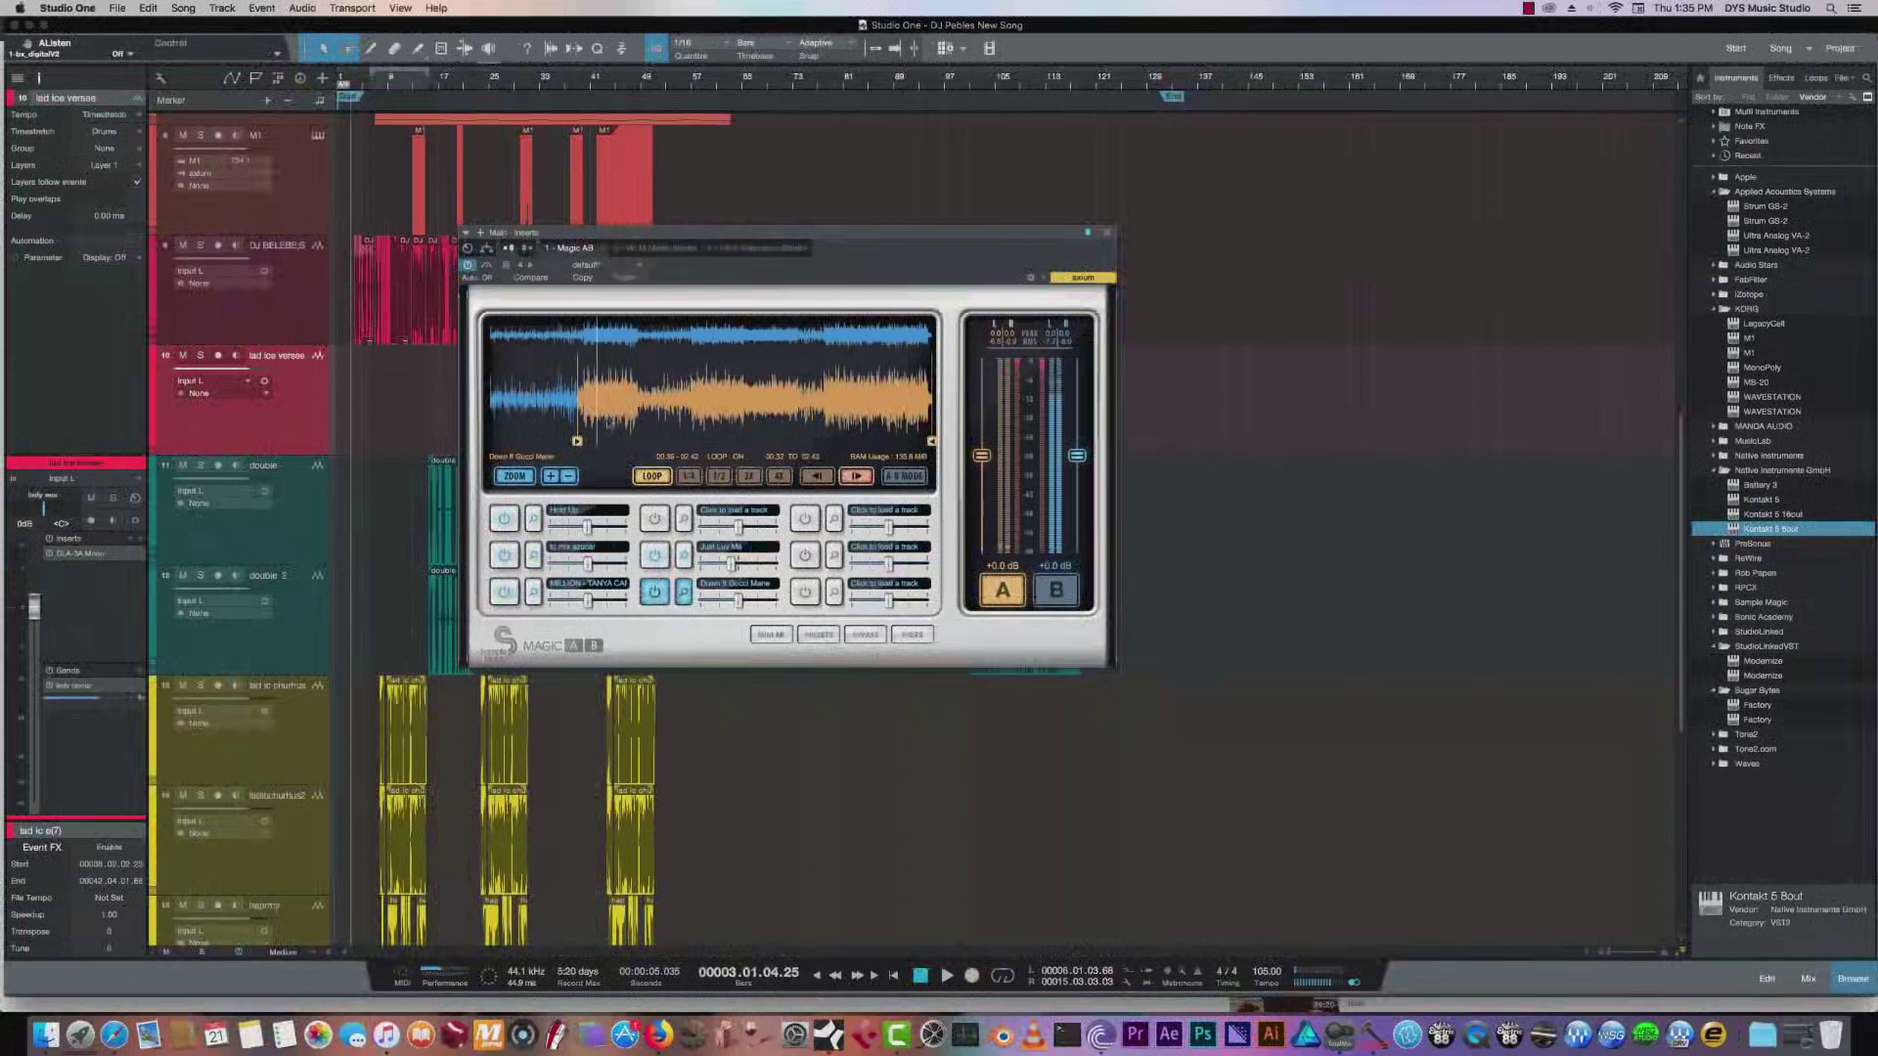
{"action": "left_click", "coordinate": [1051, 590]}
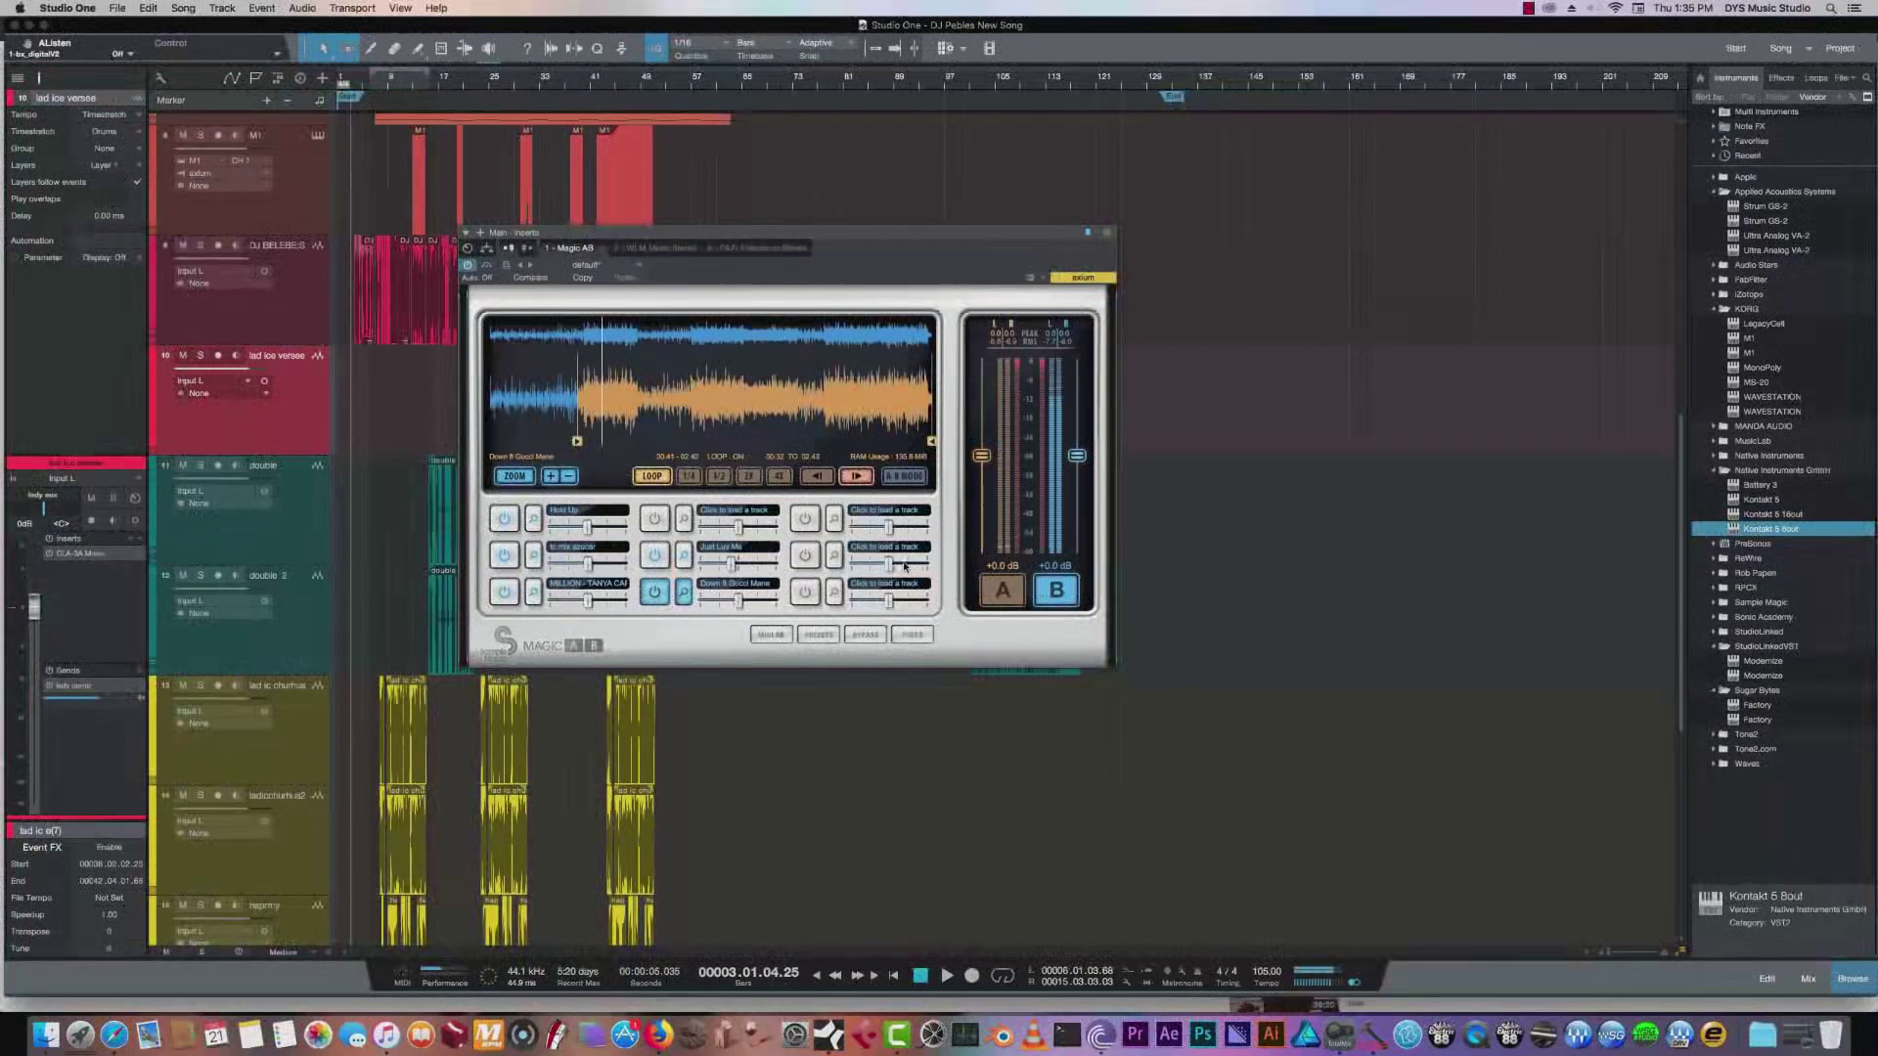
{"action": "left_click", "coordinate": [1007, 597]}
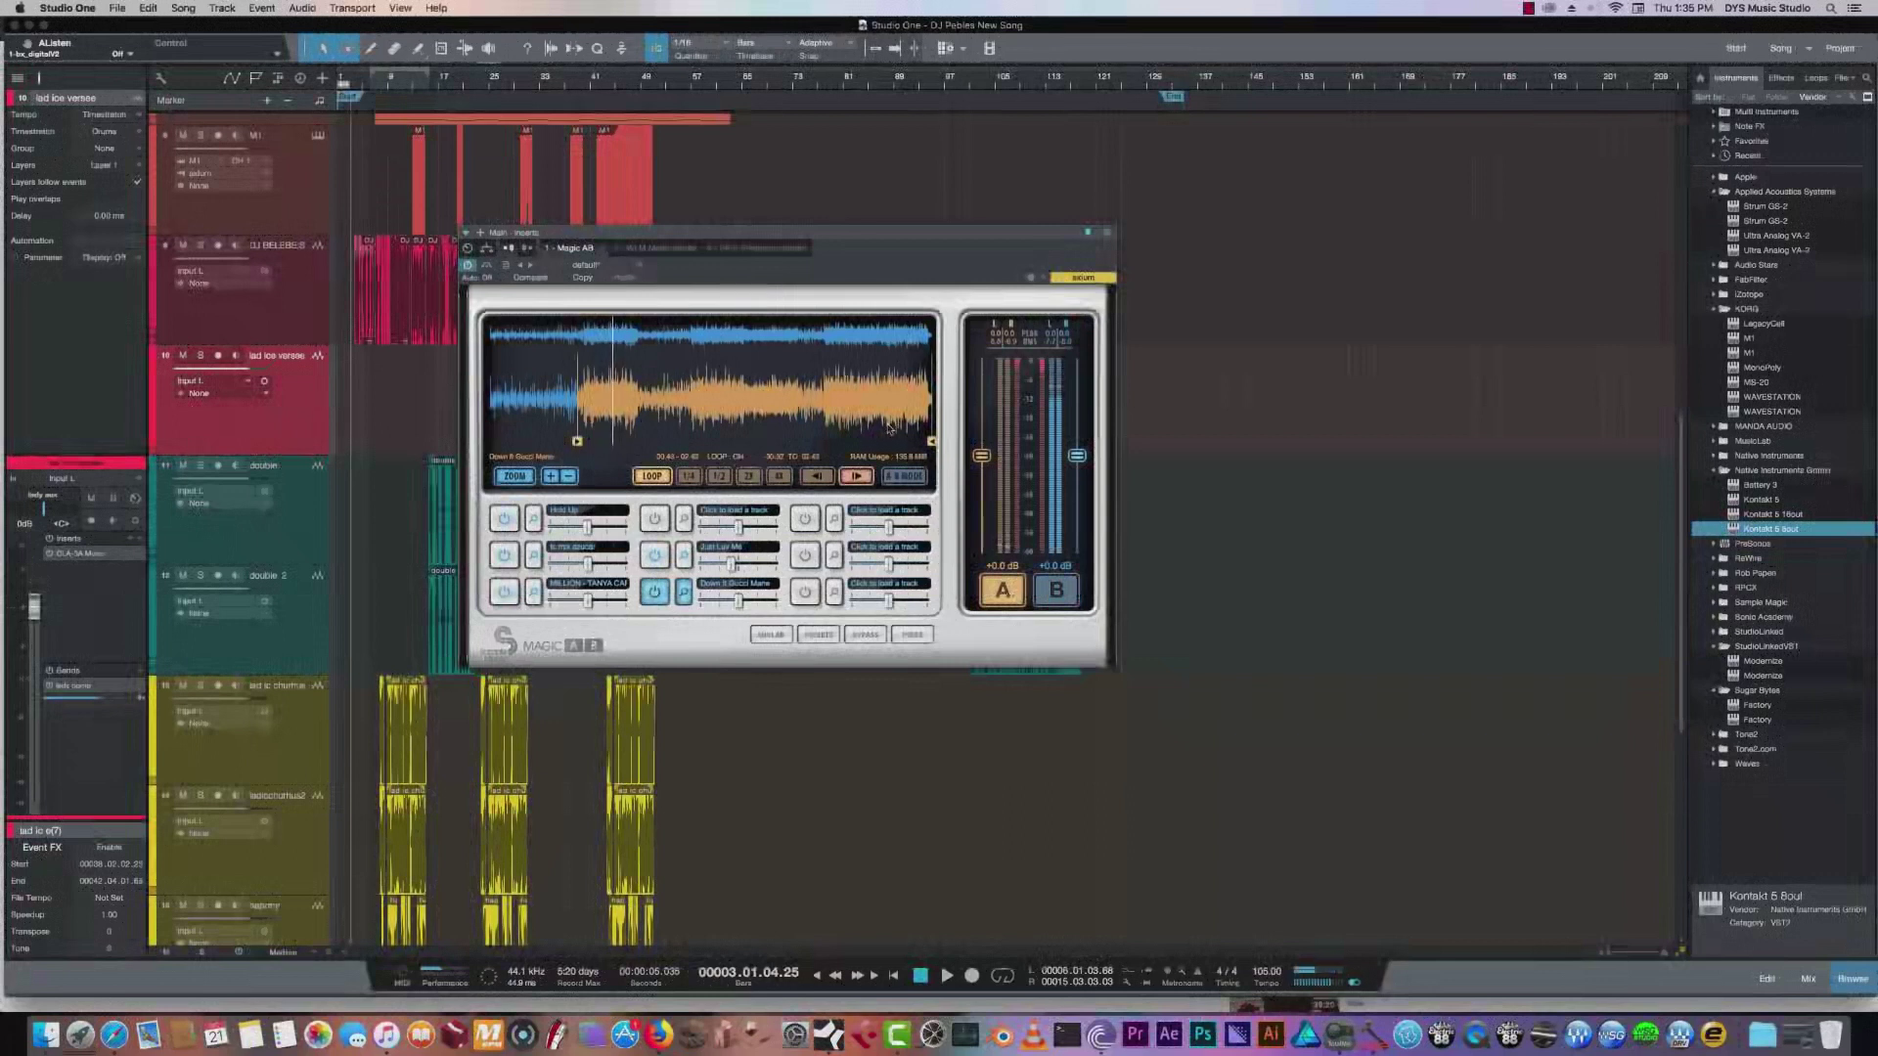
Play the song through Magic AB's A side, bring back the full console, and close the Magic AB window.
{"action": "key", "text": "space"}
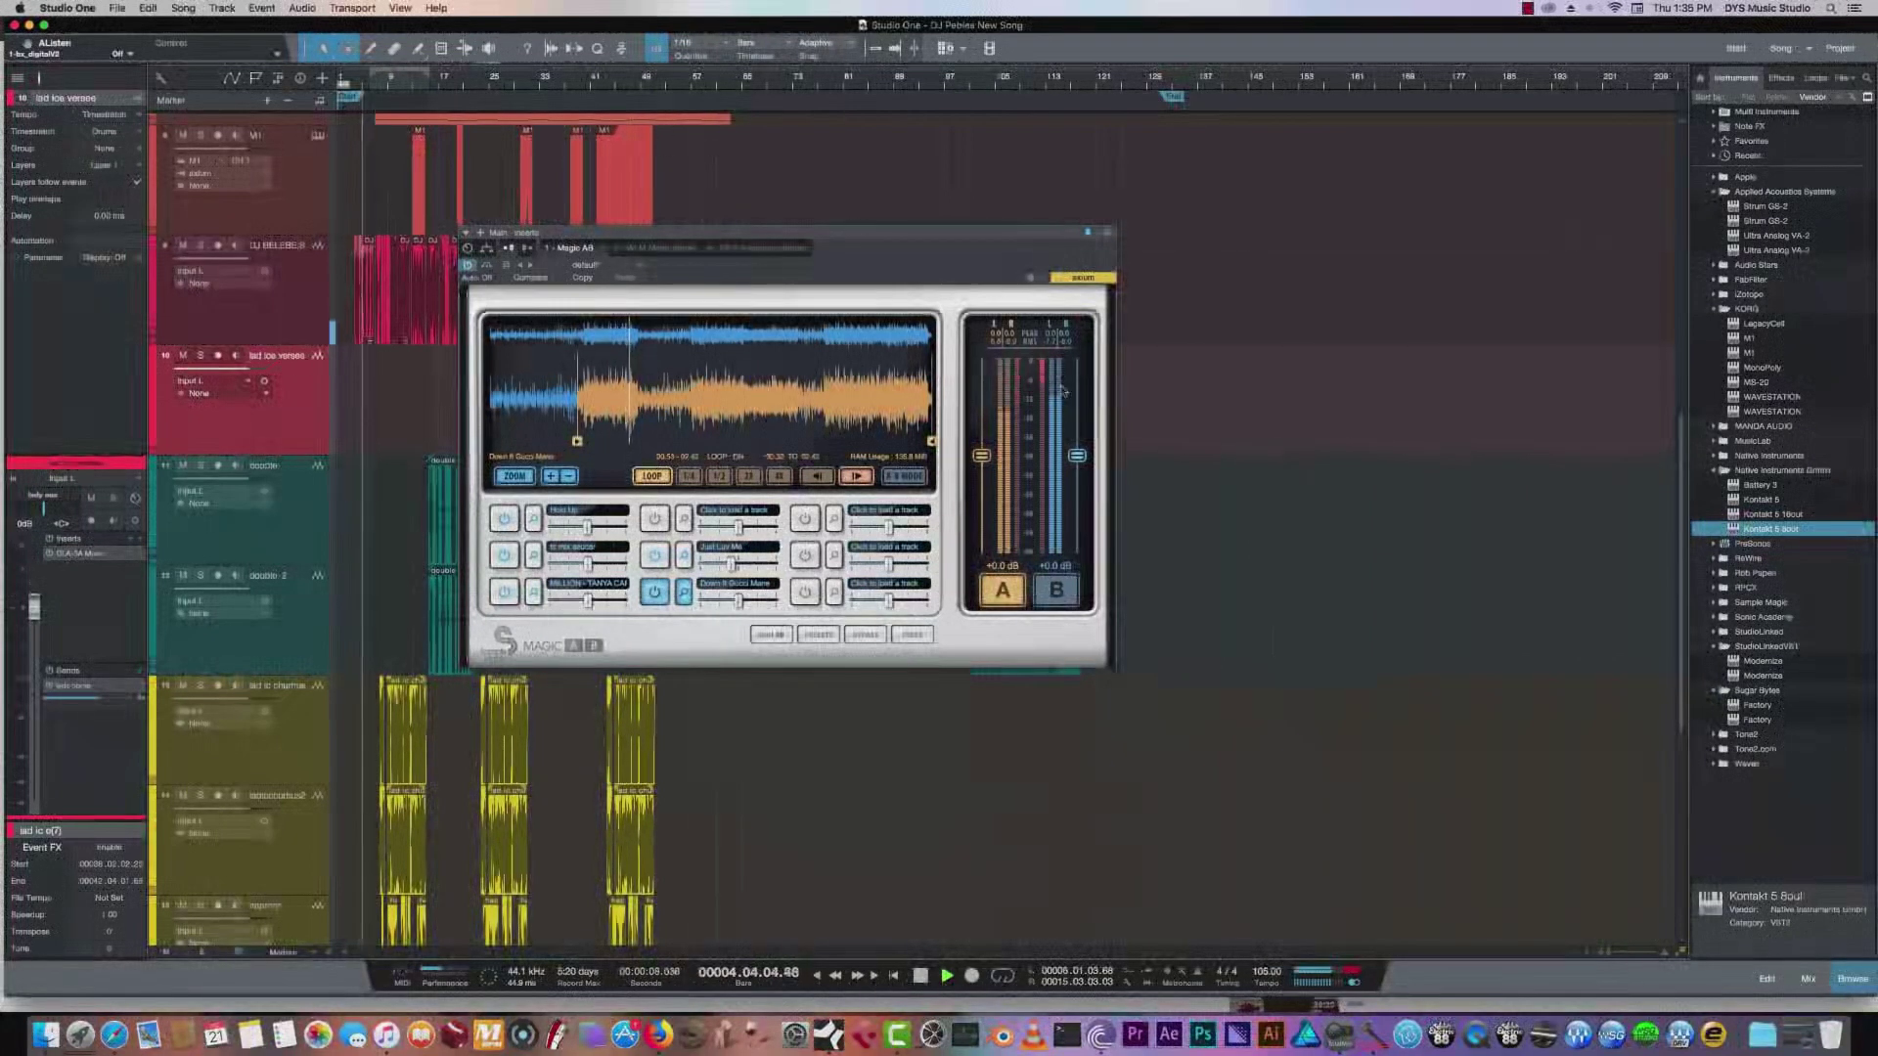
{"action": "left_click_drag", "start_coordinate": [1038, 227], "coordinate": [1187, 196]}
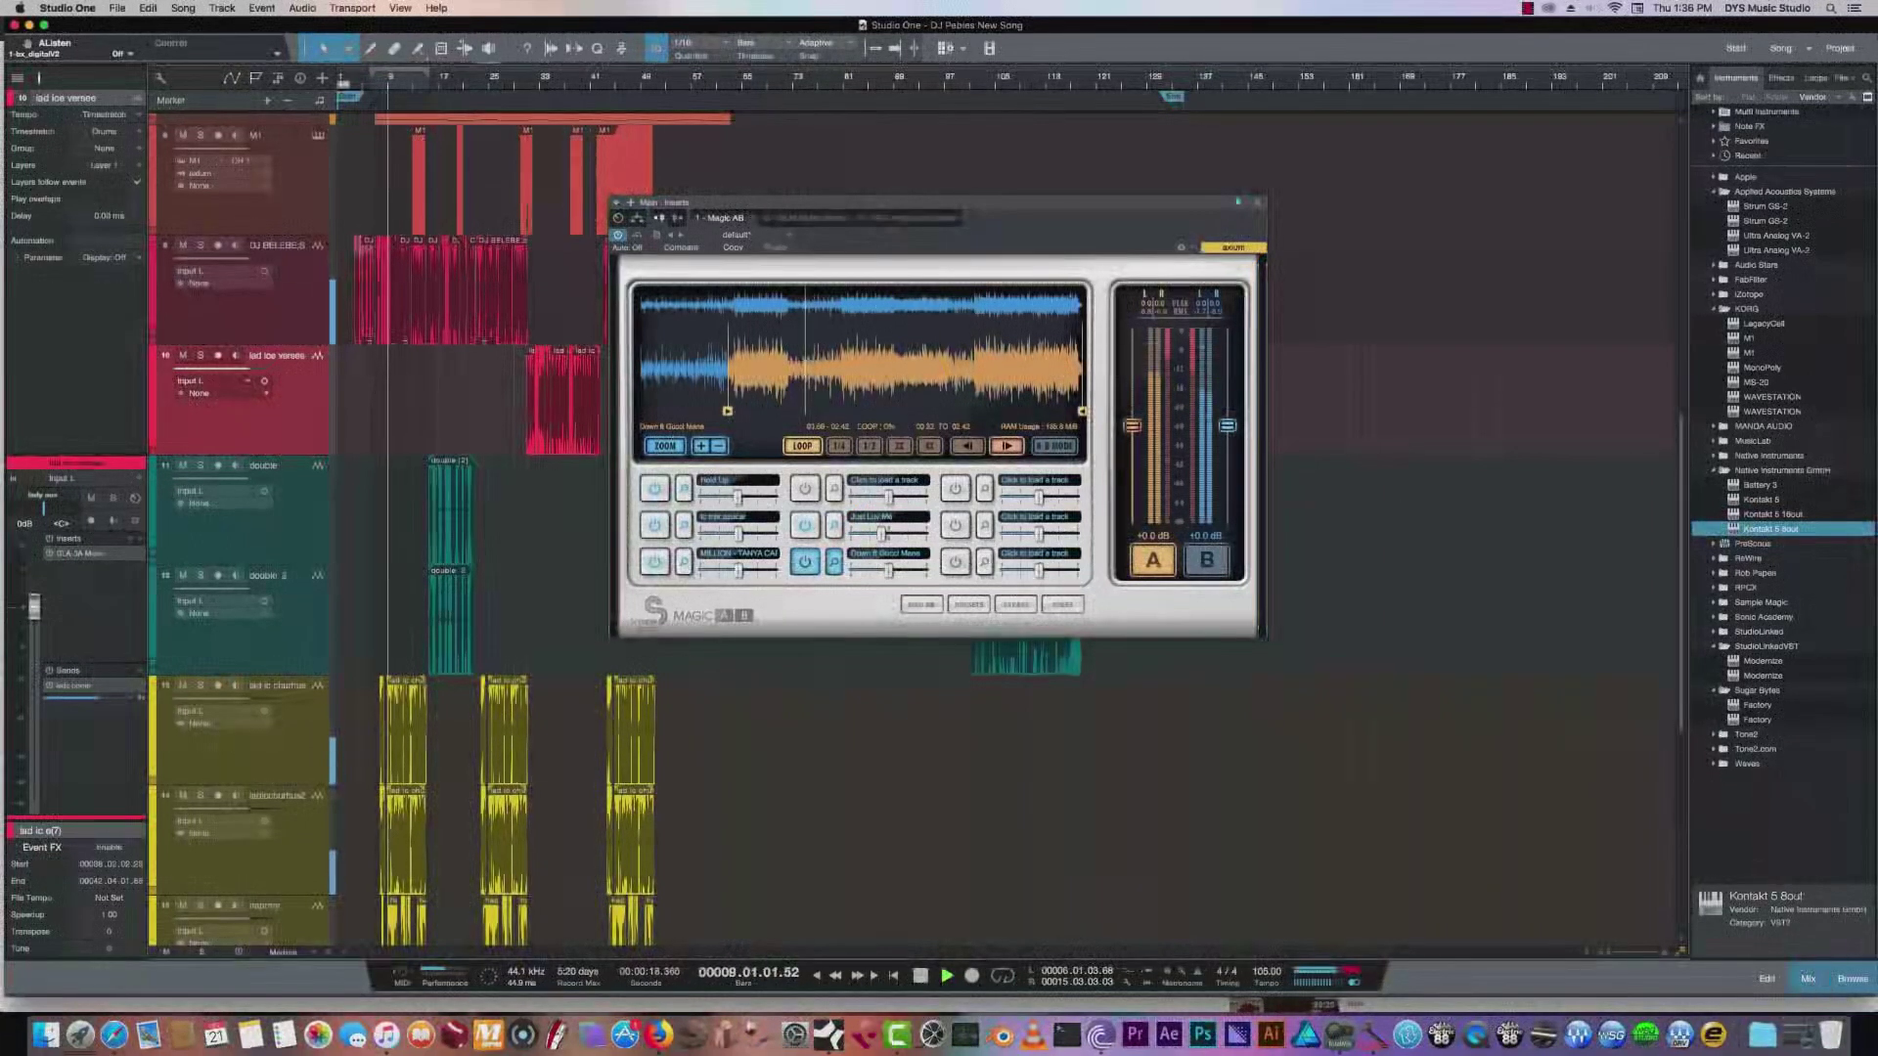
{"action": "left_click", "coordinate": [1807, 978]}
{"action": "left_click", "coordinate": [1256, 201]}
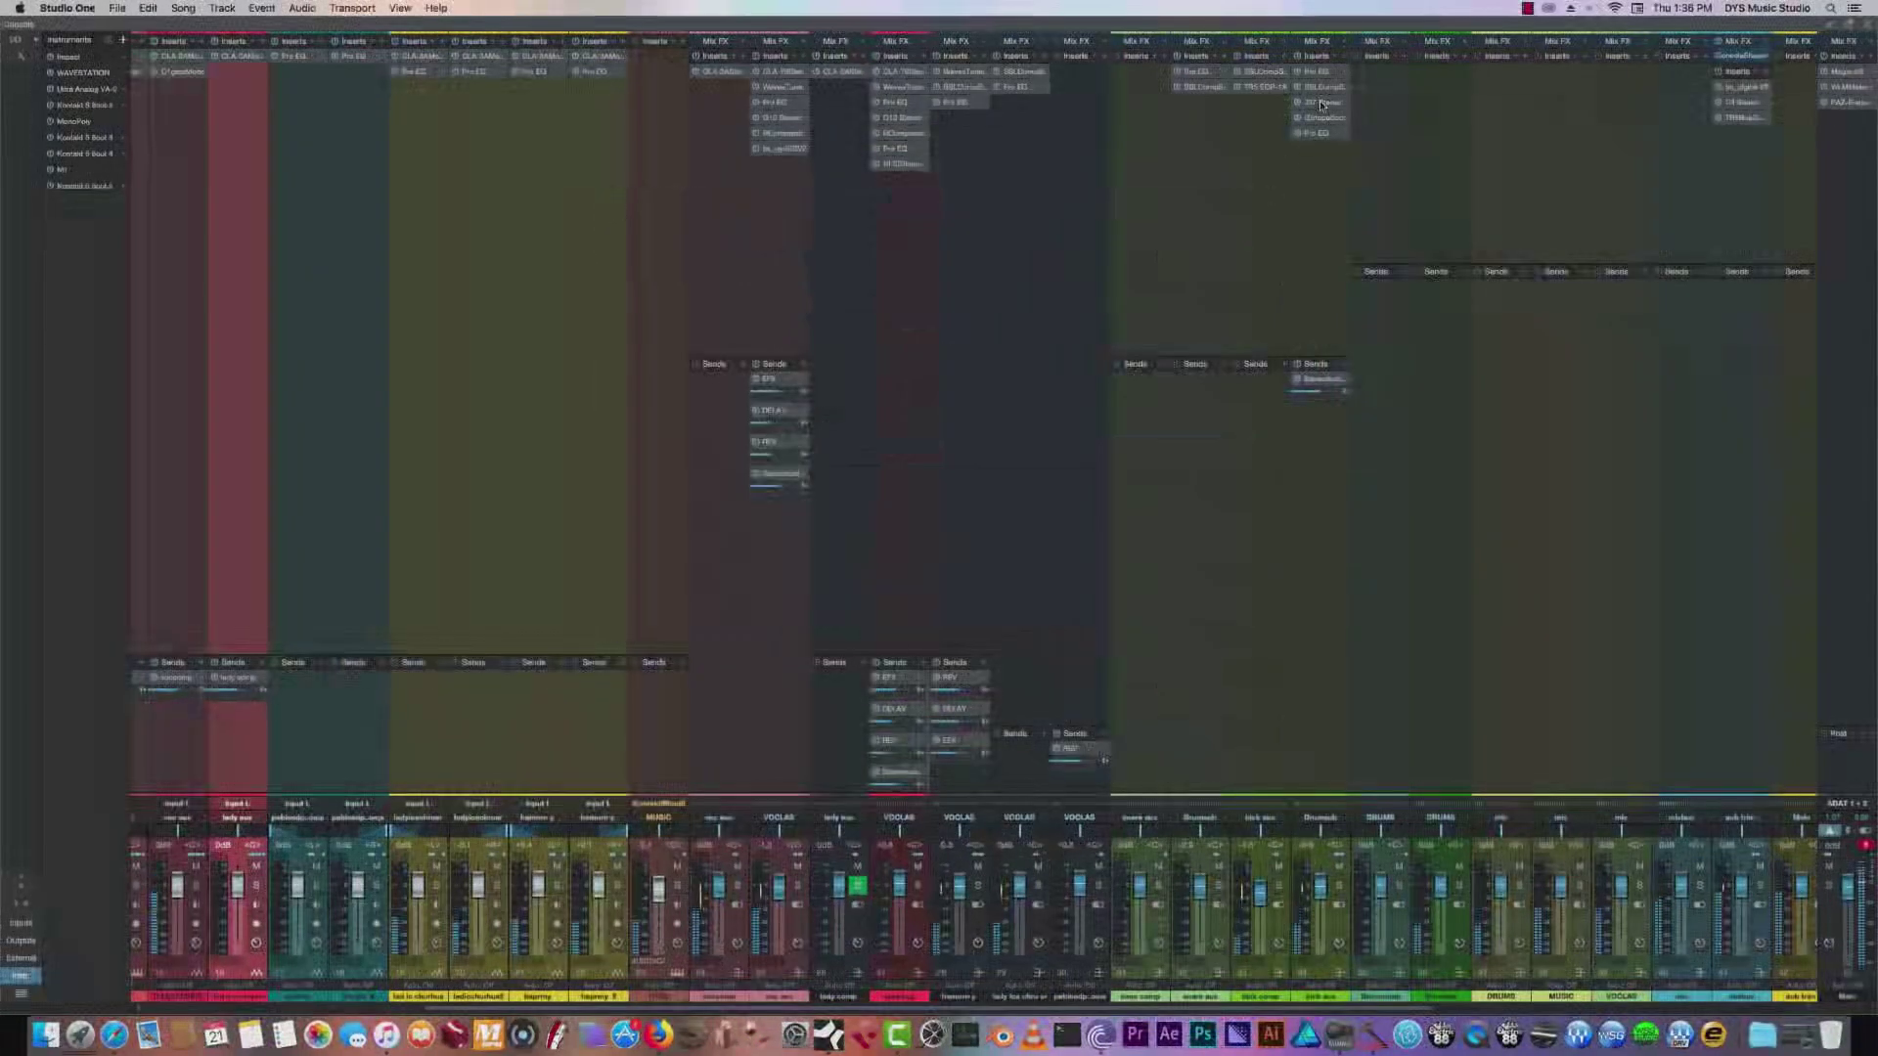
Open the J37 tape plugin on the kick aux channel and view it over the arrangement's tracks during playback.
{"action": "left_click", "coordinate": [1321, 102]}
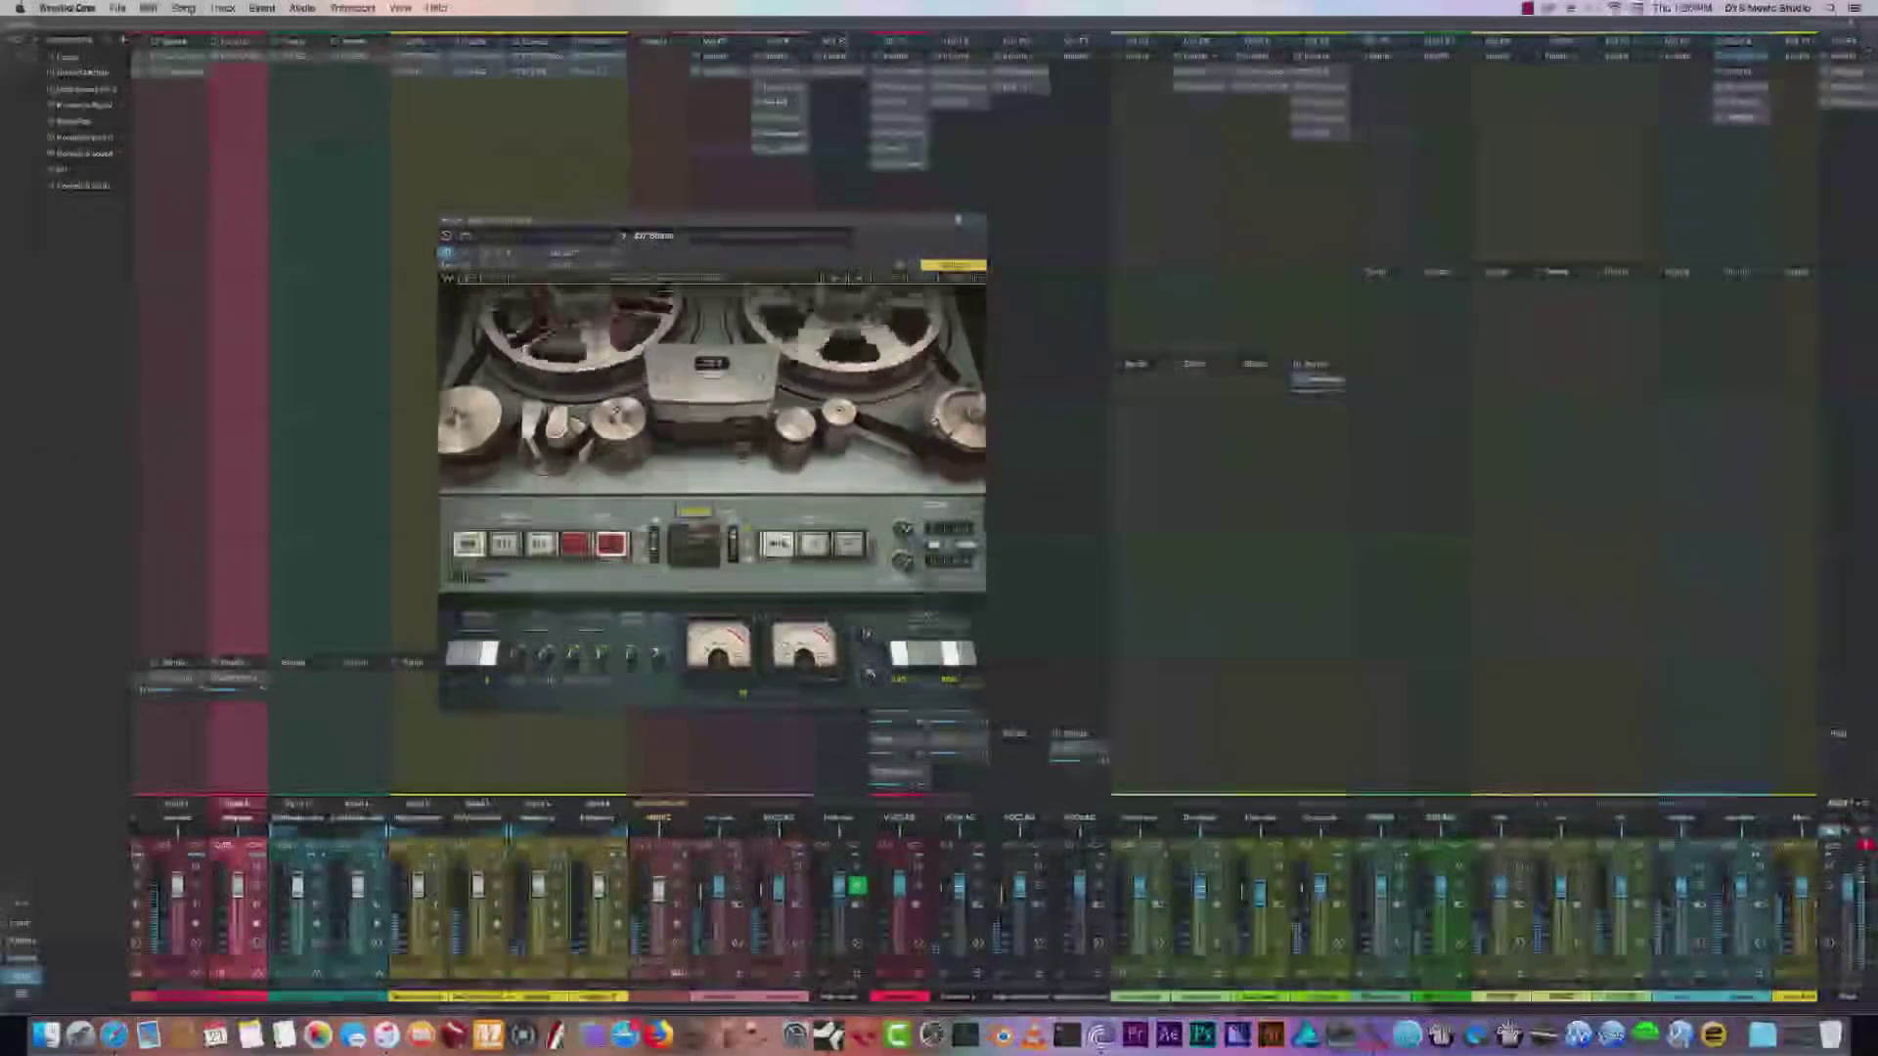
{"action": "key", "text": "F3"}
{"action": "left_click_drag", "start_coordinate": [957, 219], "coordinate": [1214, 187]}
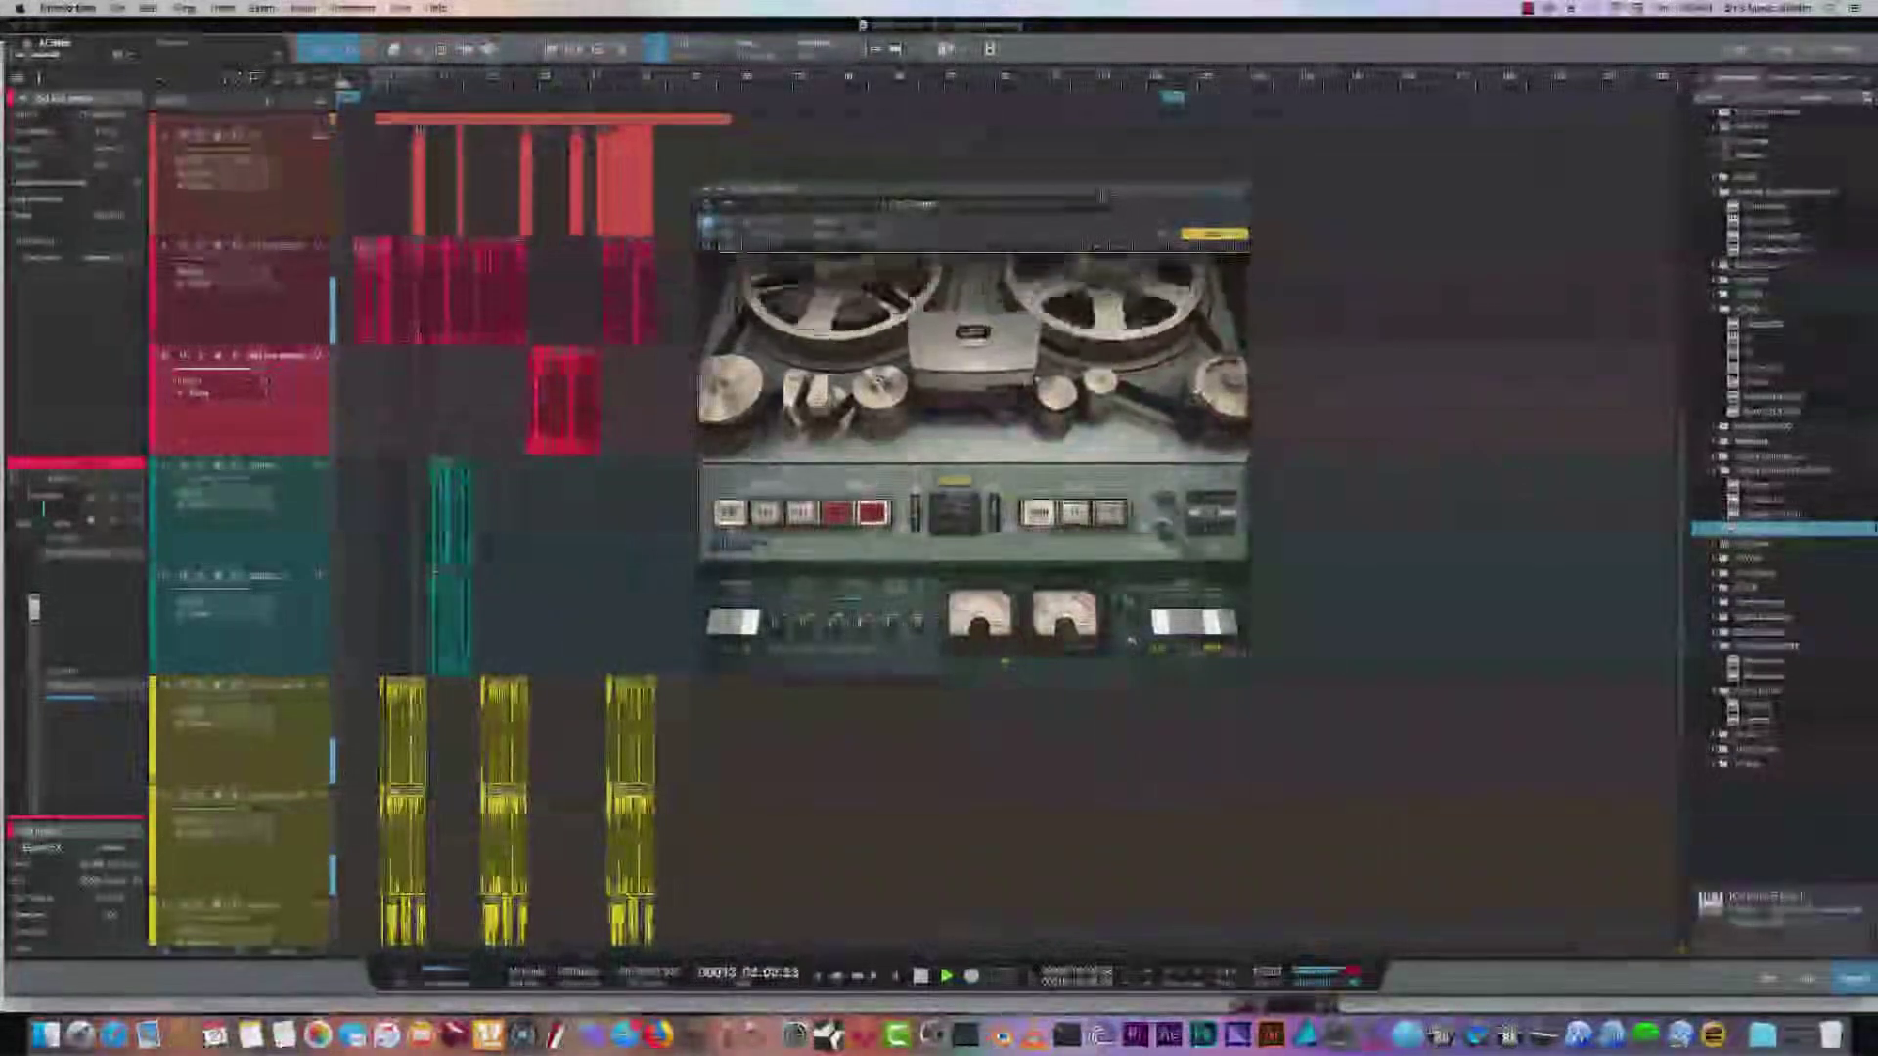
{"action": "scroll", "coordinate": [411, 528], "scroll_direction": "down", "scroll_amount": 1}
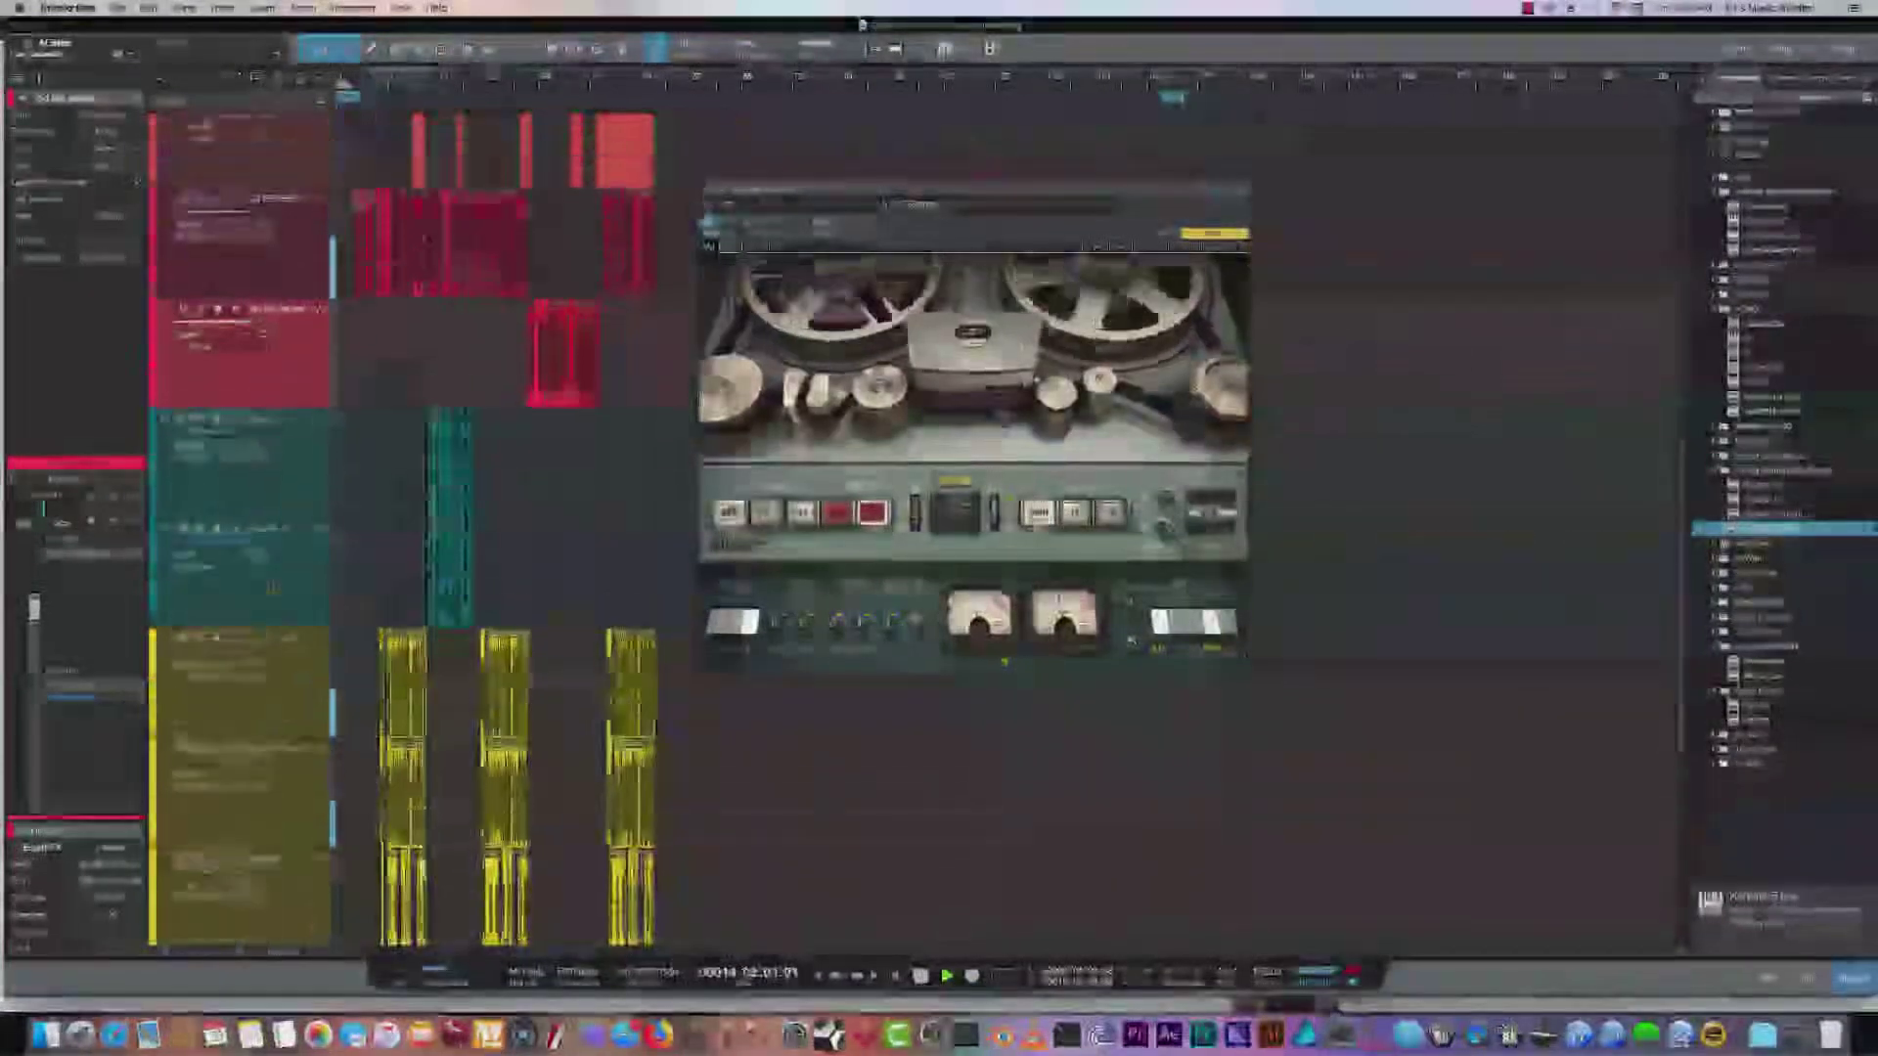
{"action": "scroll", "coordinate": [411, 529], "scroll_direction": "up", "scroll_amount": 3}
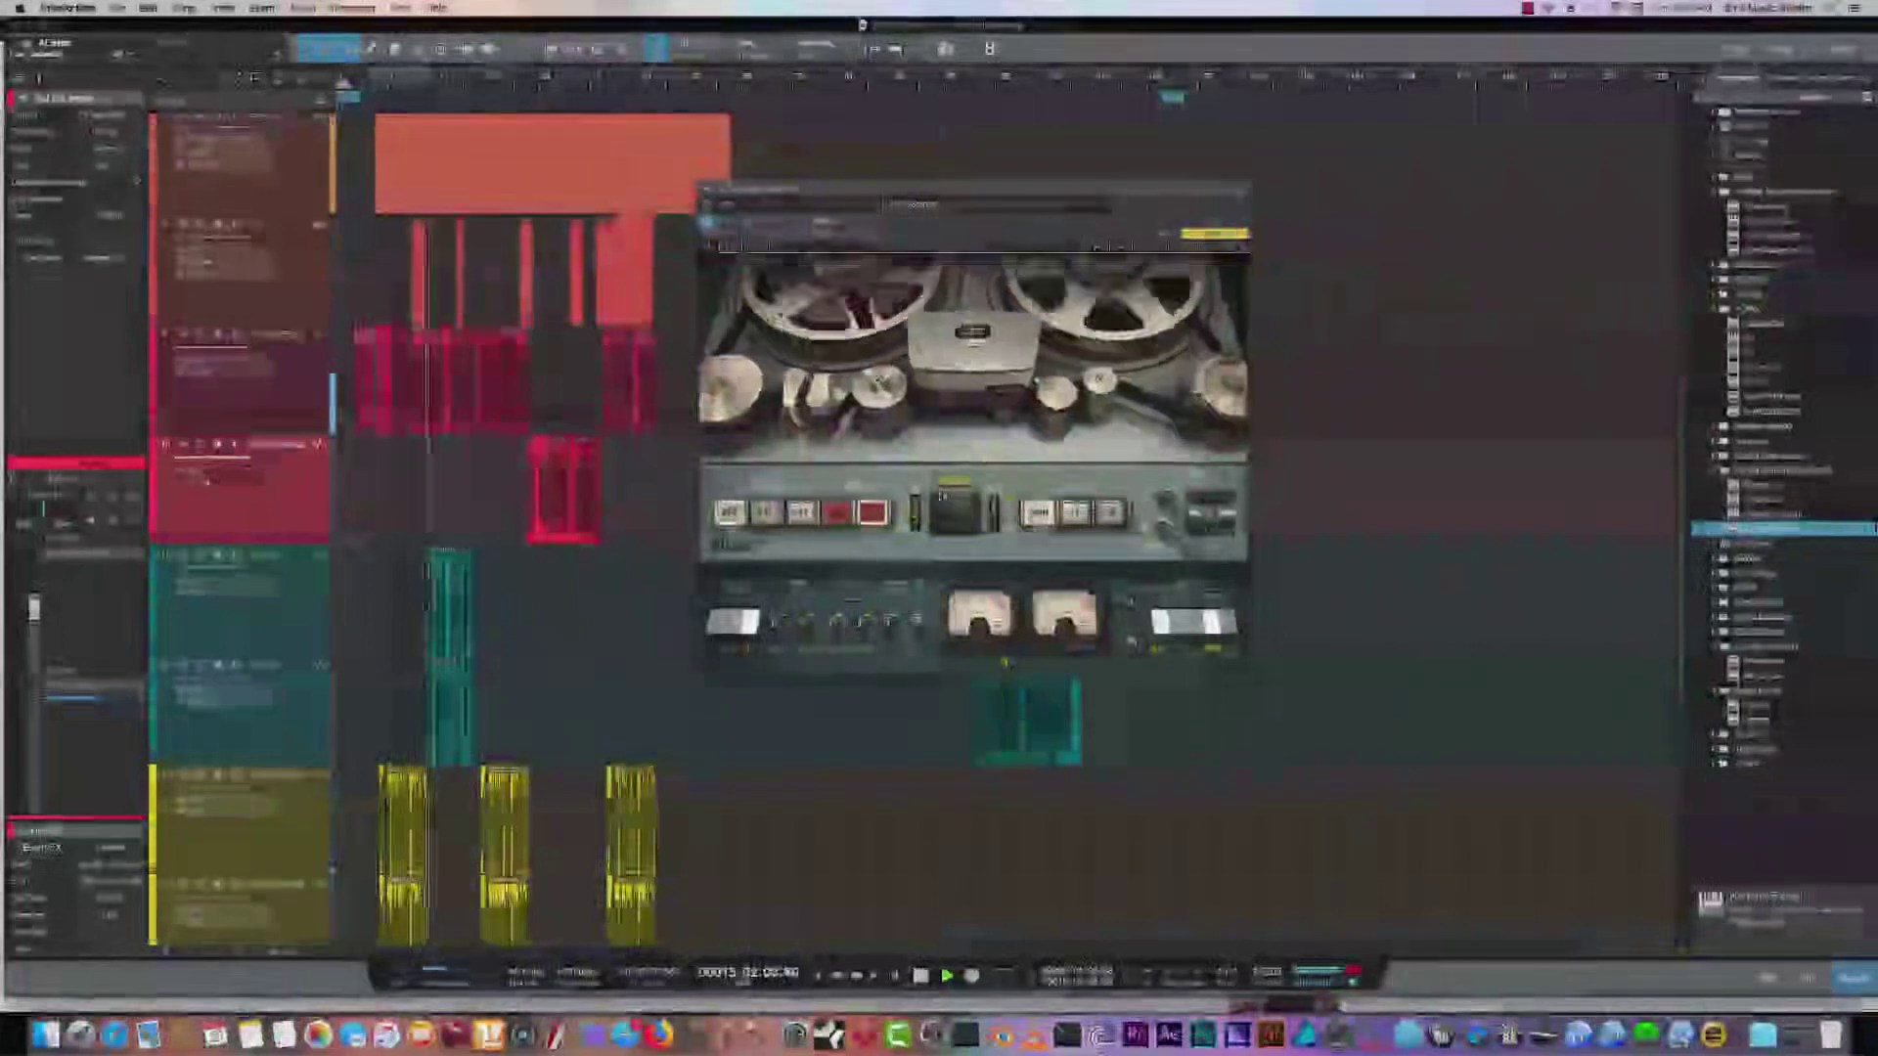
Return to the console and compare the Gucci Mane reference with the mix in Magic AB, ending on A.
{"action": "key", "text": "F3"}
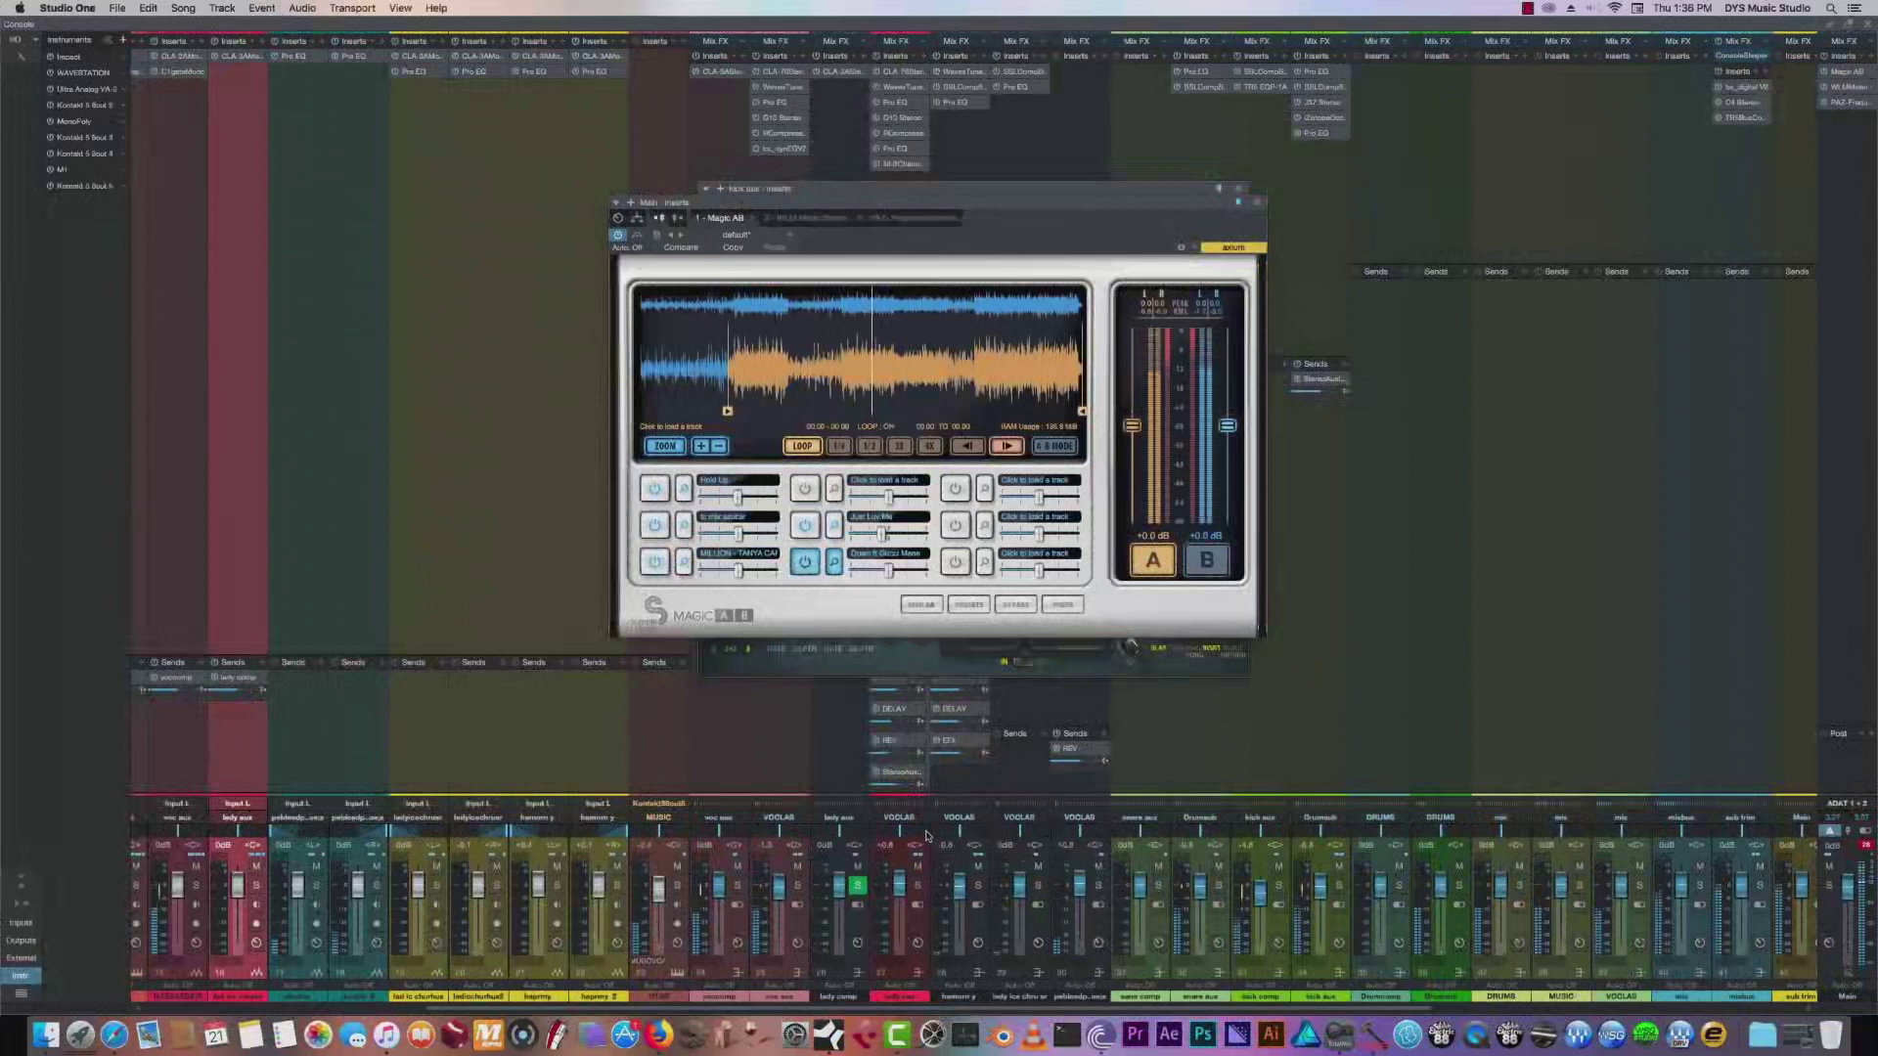
{"action": "left_click", "coordinate": [1202, 565]}
{"action": "left_click", "coordinate": [1151, 561]}
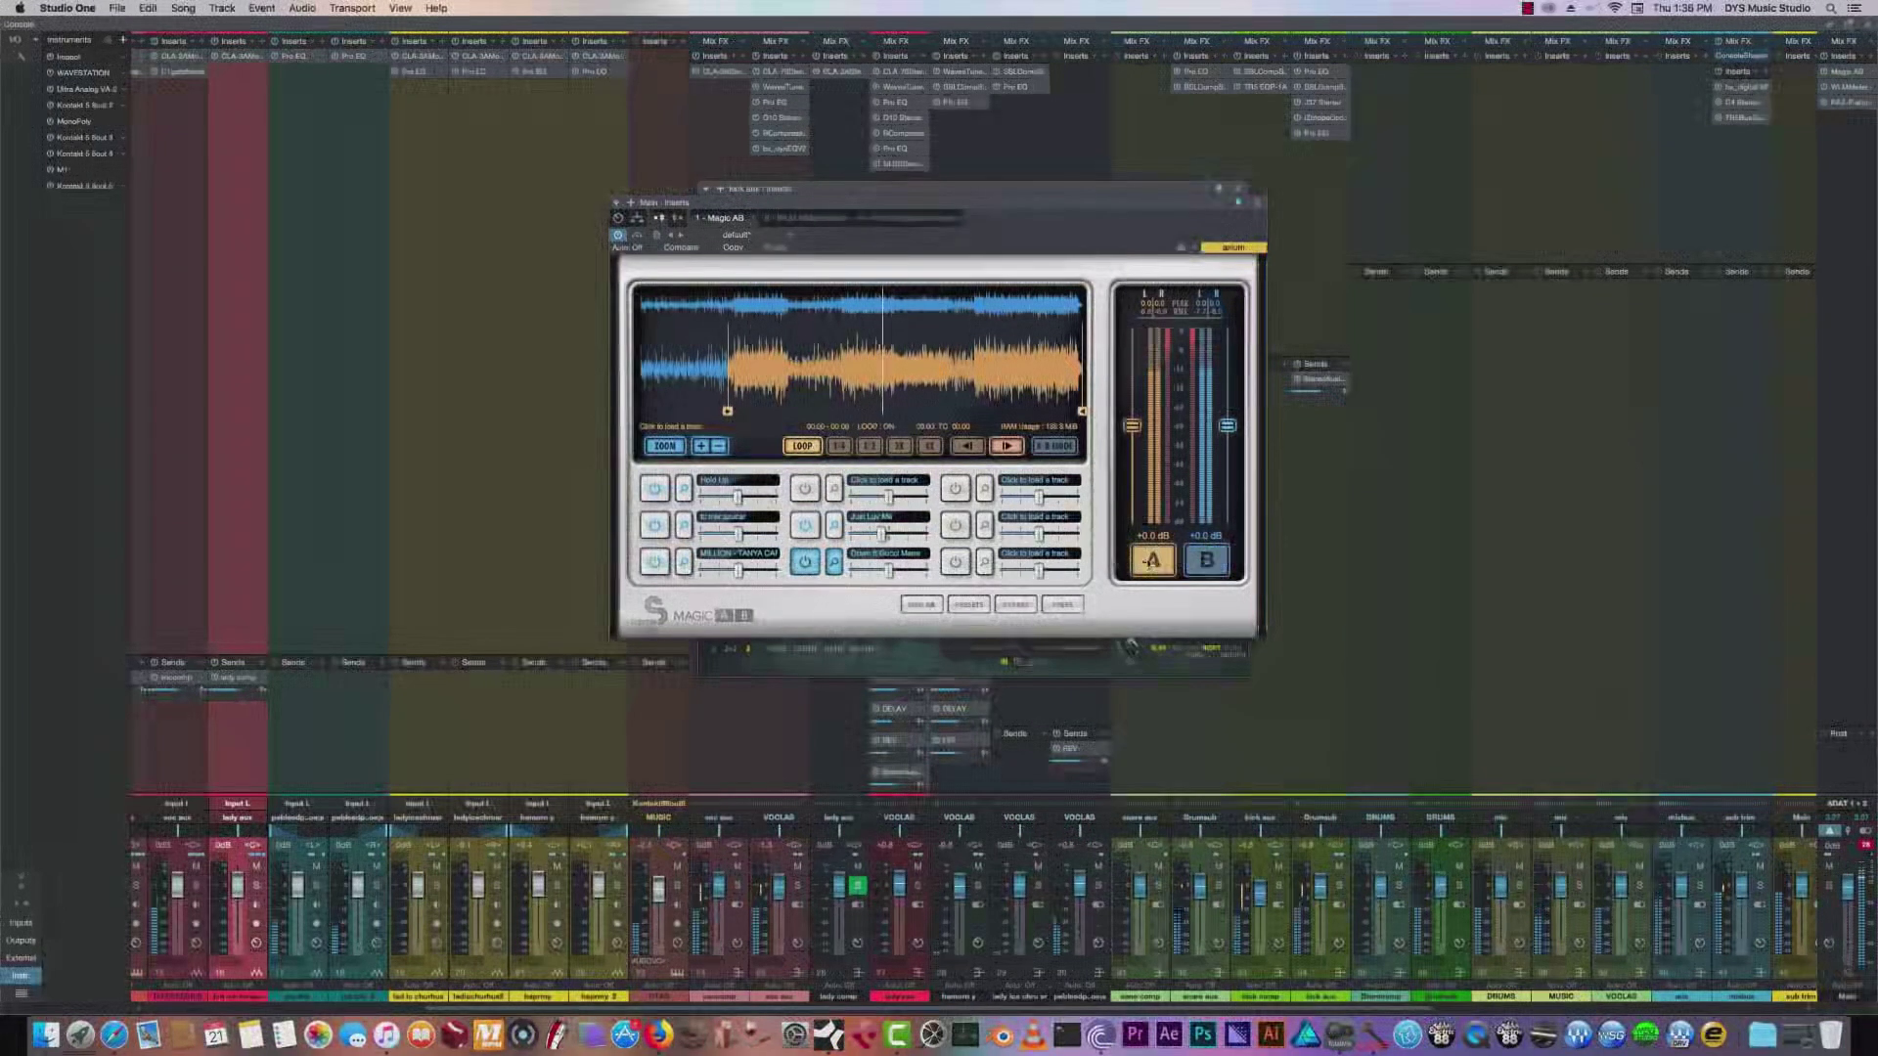
Switch Magic AB's reference to Just Luv Me and alternate repeatedly between B and A to compare it with the mix.
{"action": "left_click", "coordinate": [806, 526]}
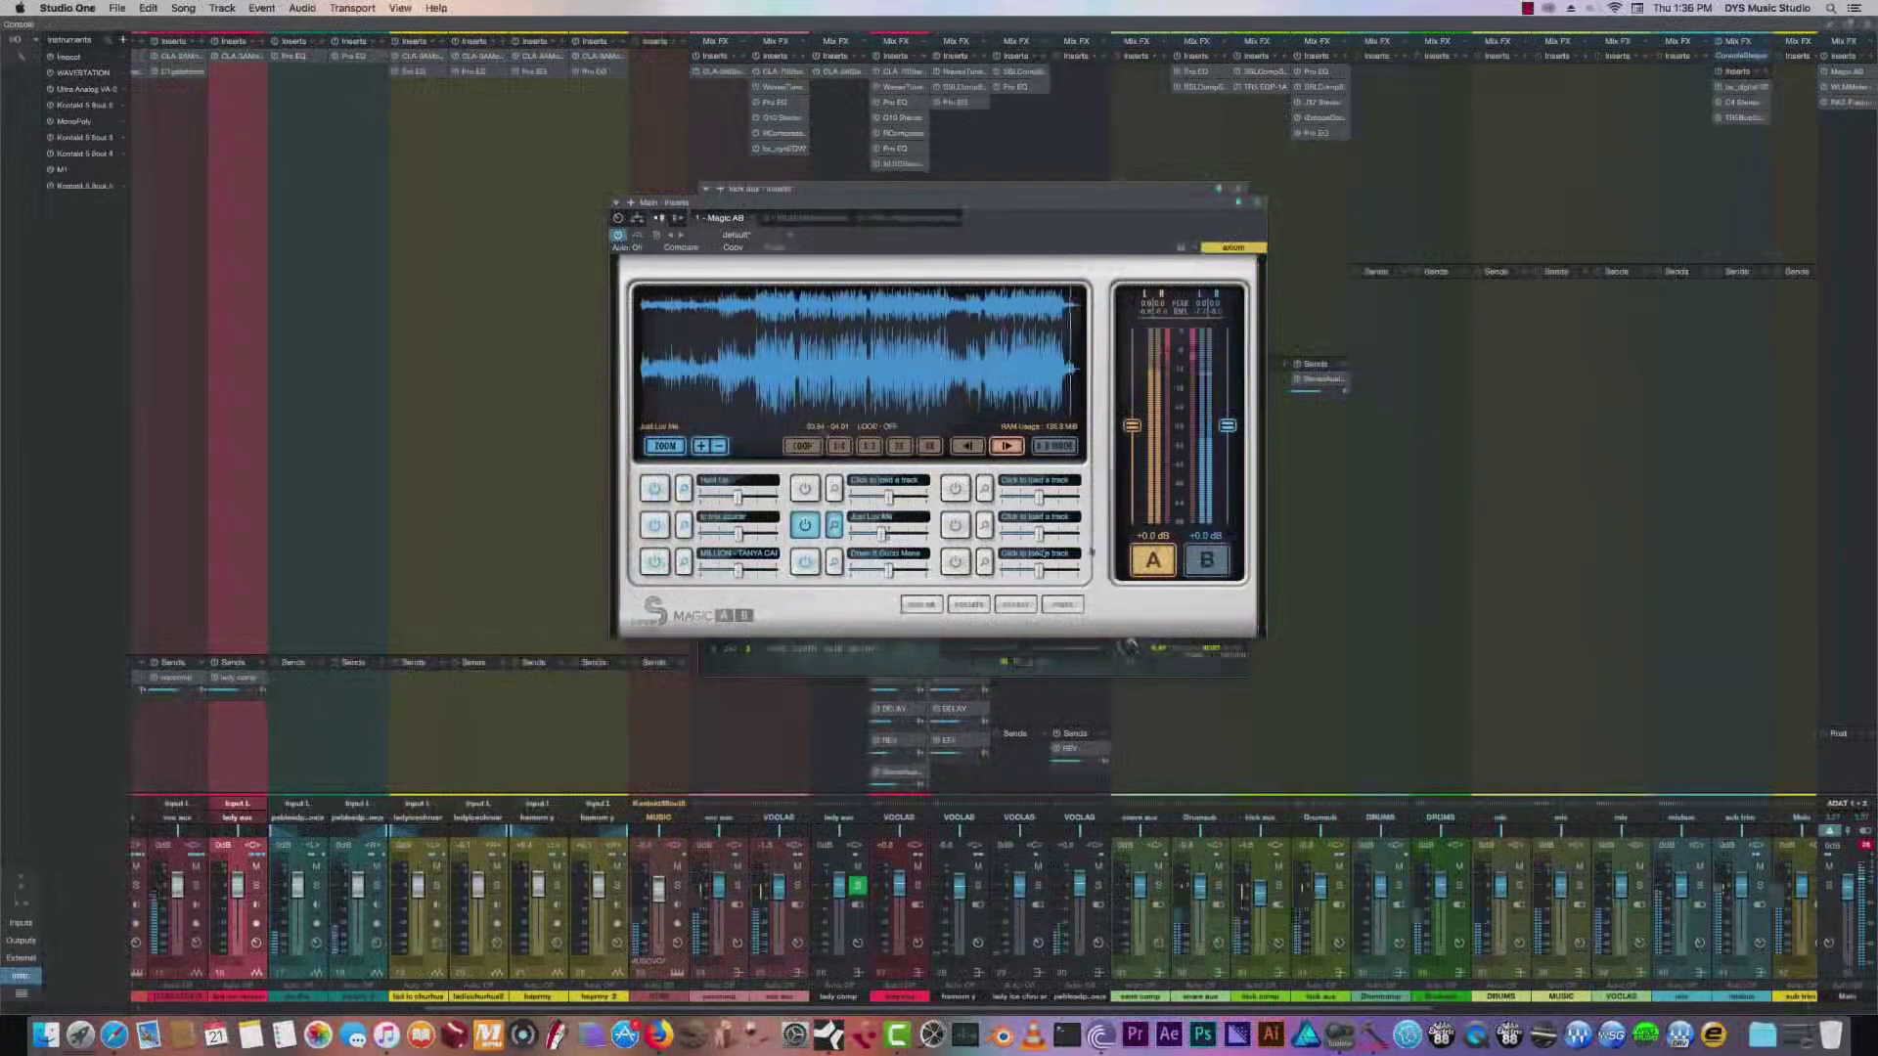
{"action": "left_click", "coordinate": [1210, 563]}
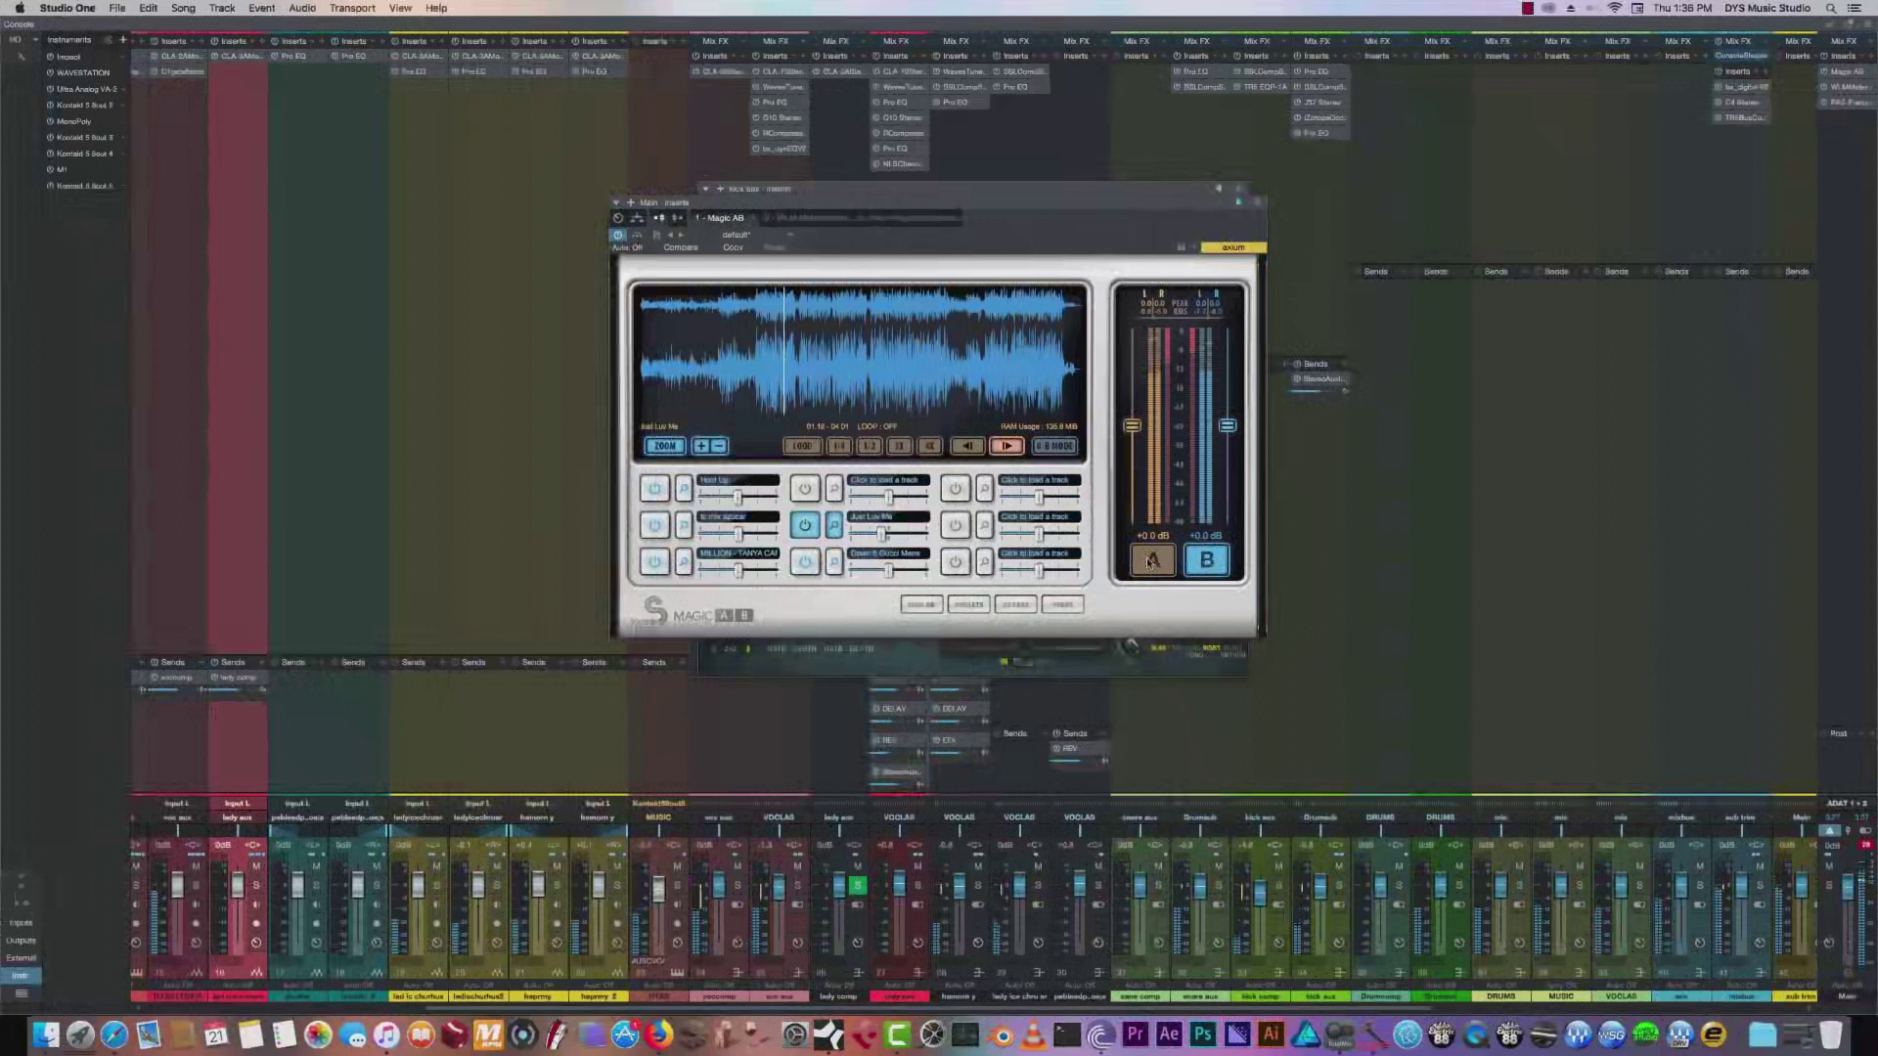
{"action": "left_click", "coordinate": [1151, 561]}
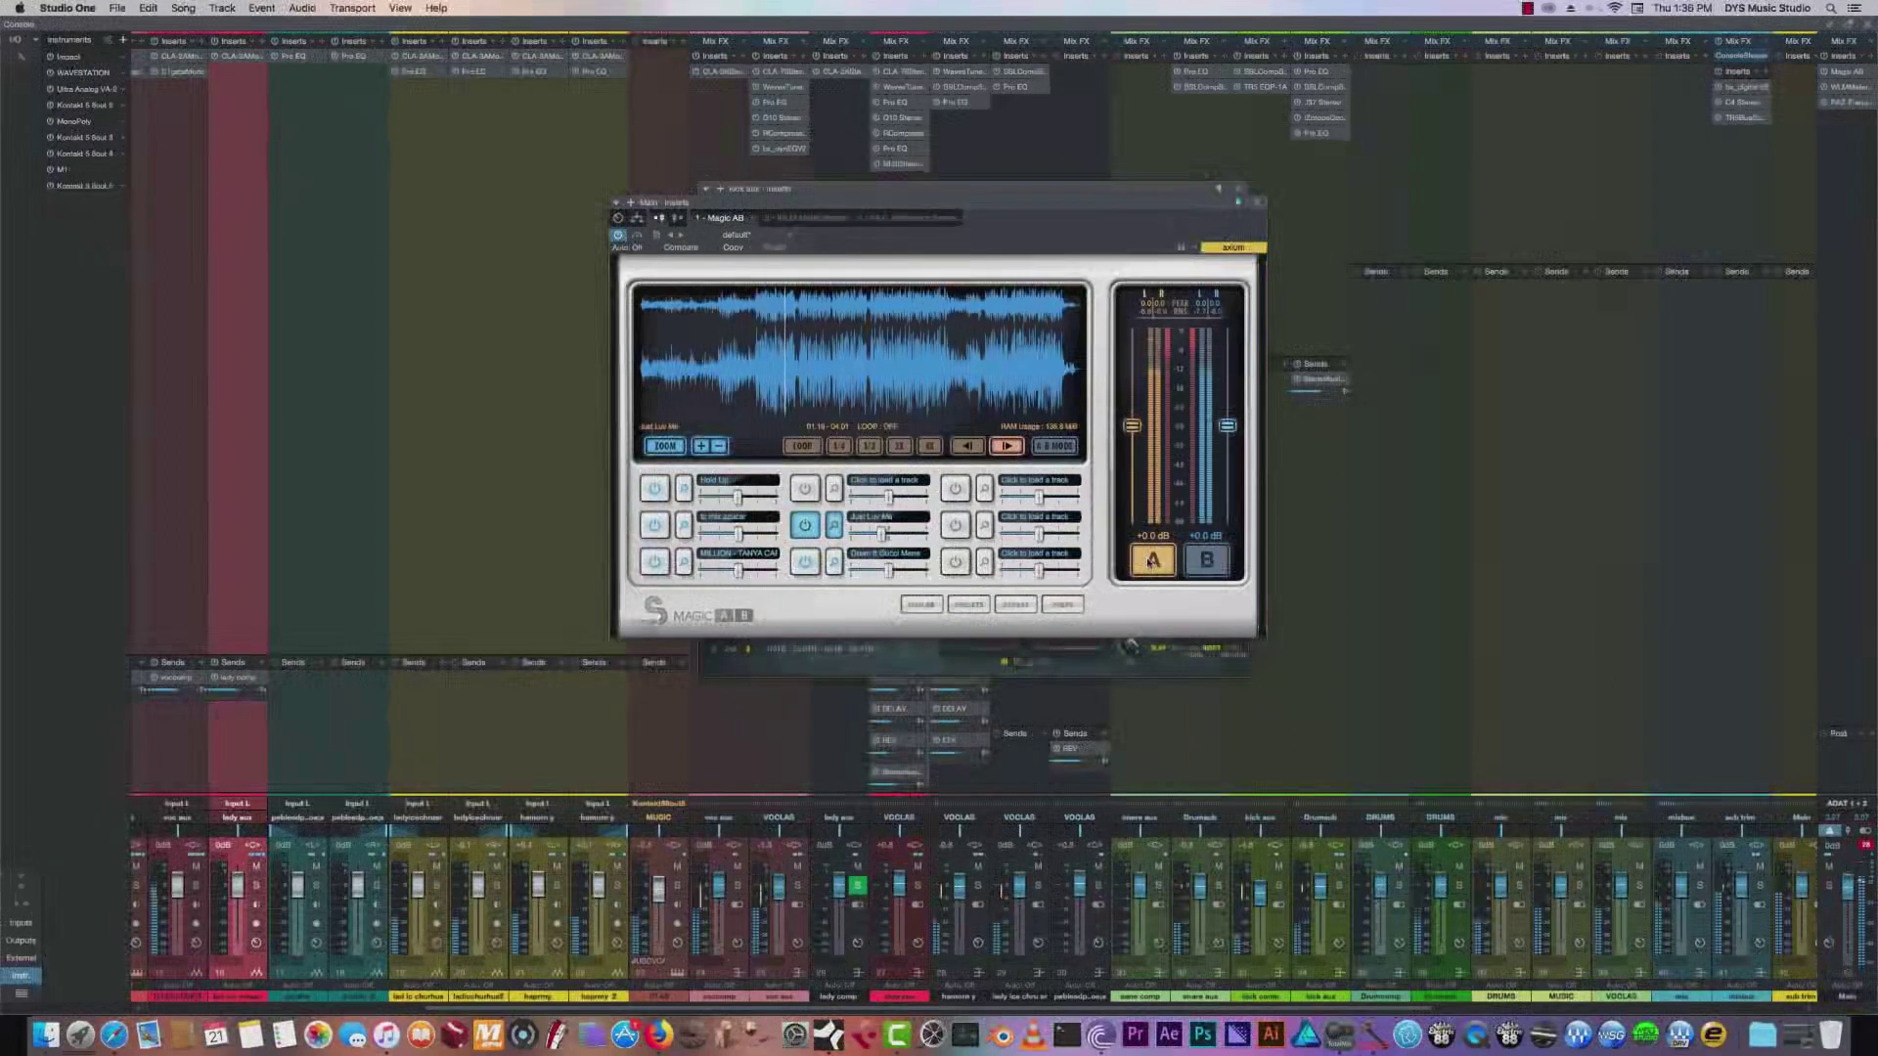
{"action": "left_click", "coordinate": [1207, 561]}
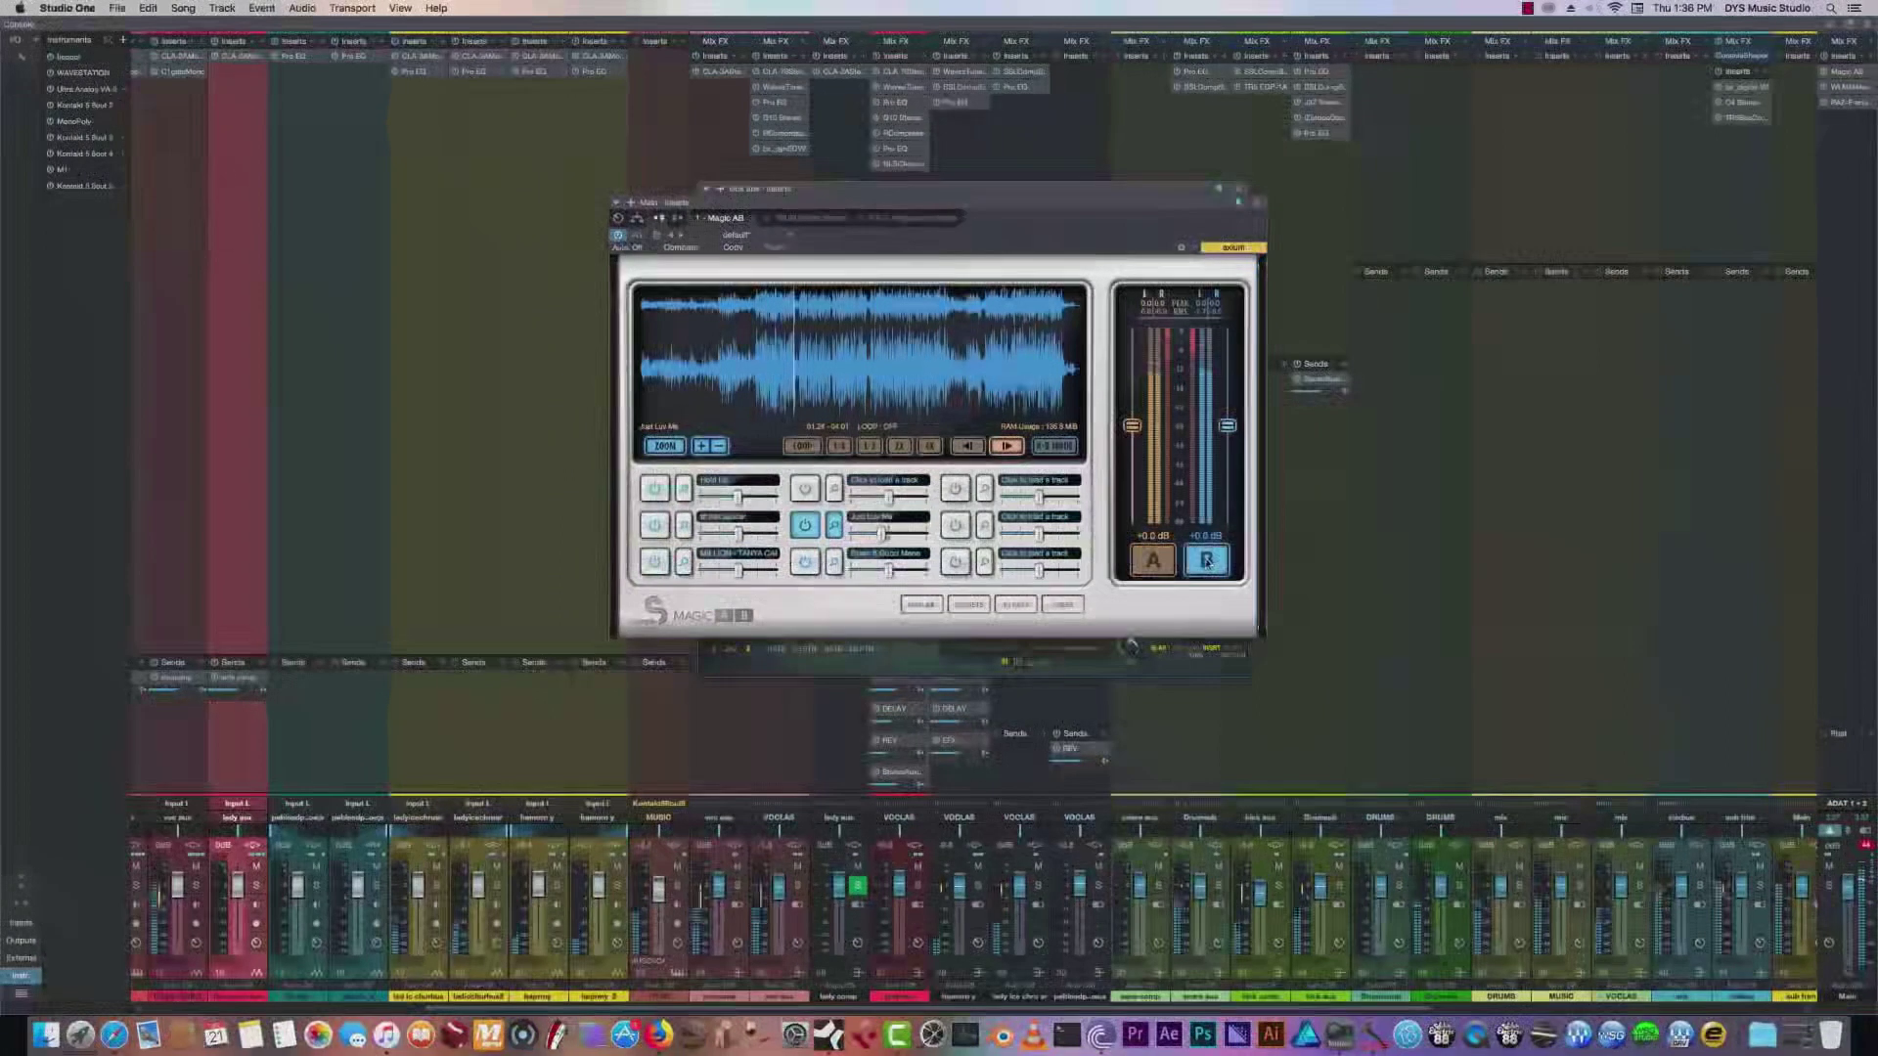
{"action": "left_click", "coordinate": [1151, 560]}
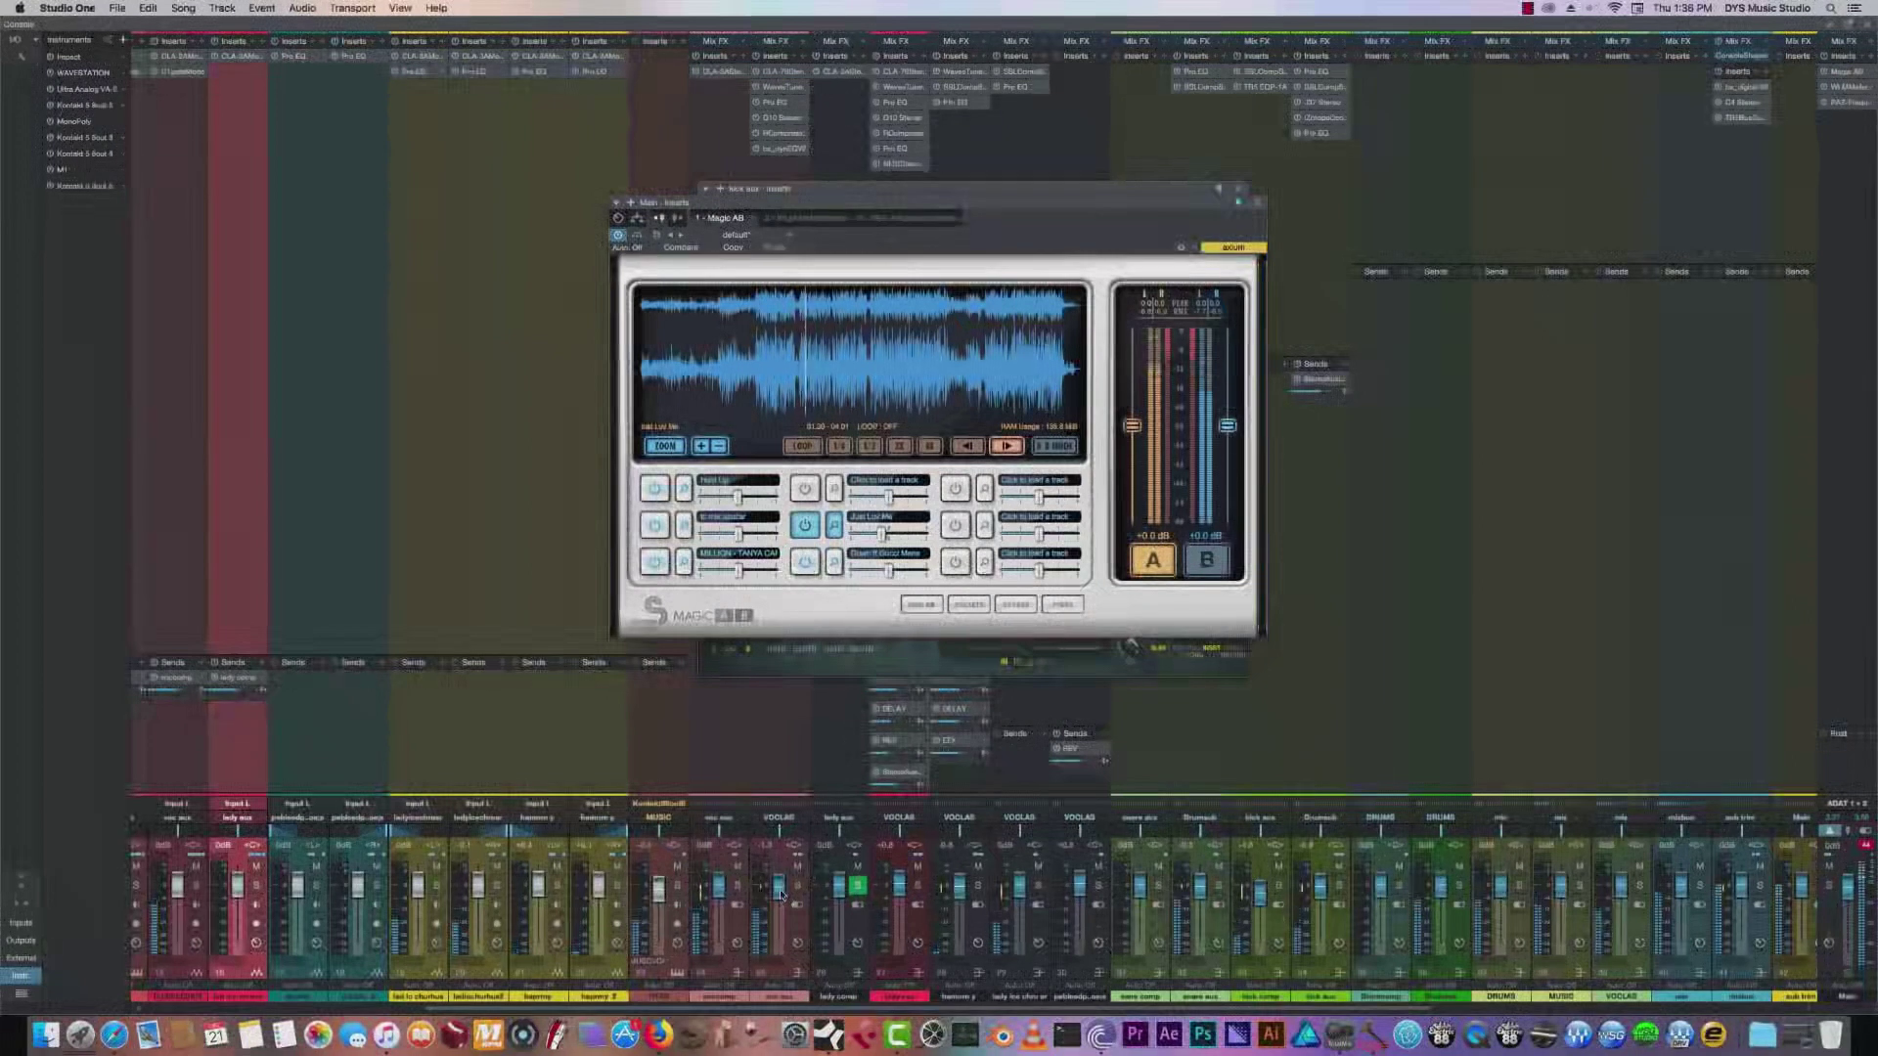
{"action": "left_click", "coordinate": [1208, 565]}
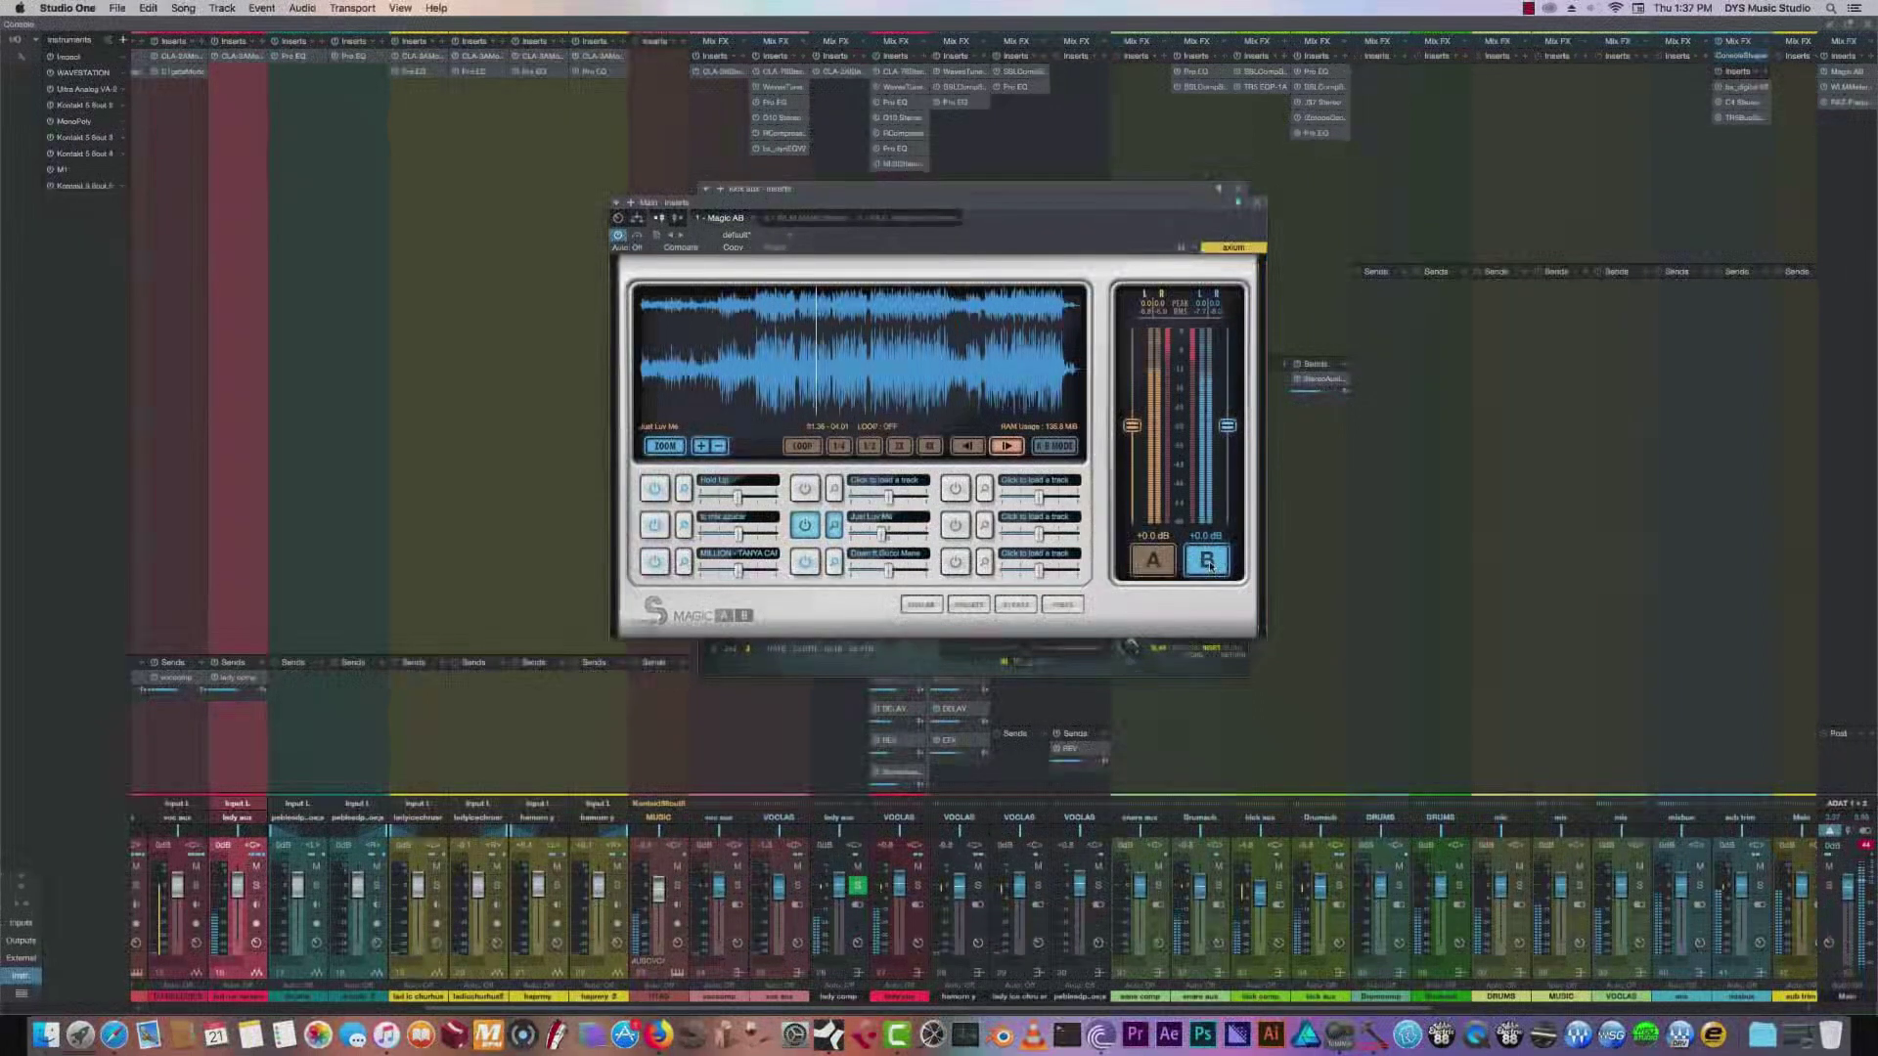
{"action": "left_click", "coordinate": [1156, 563]}
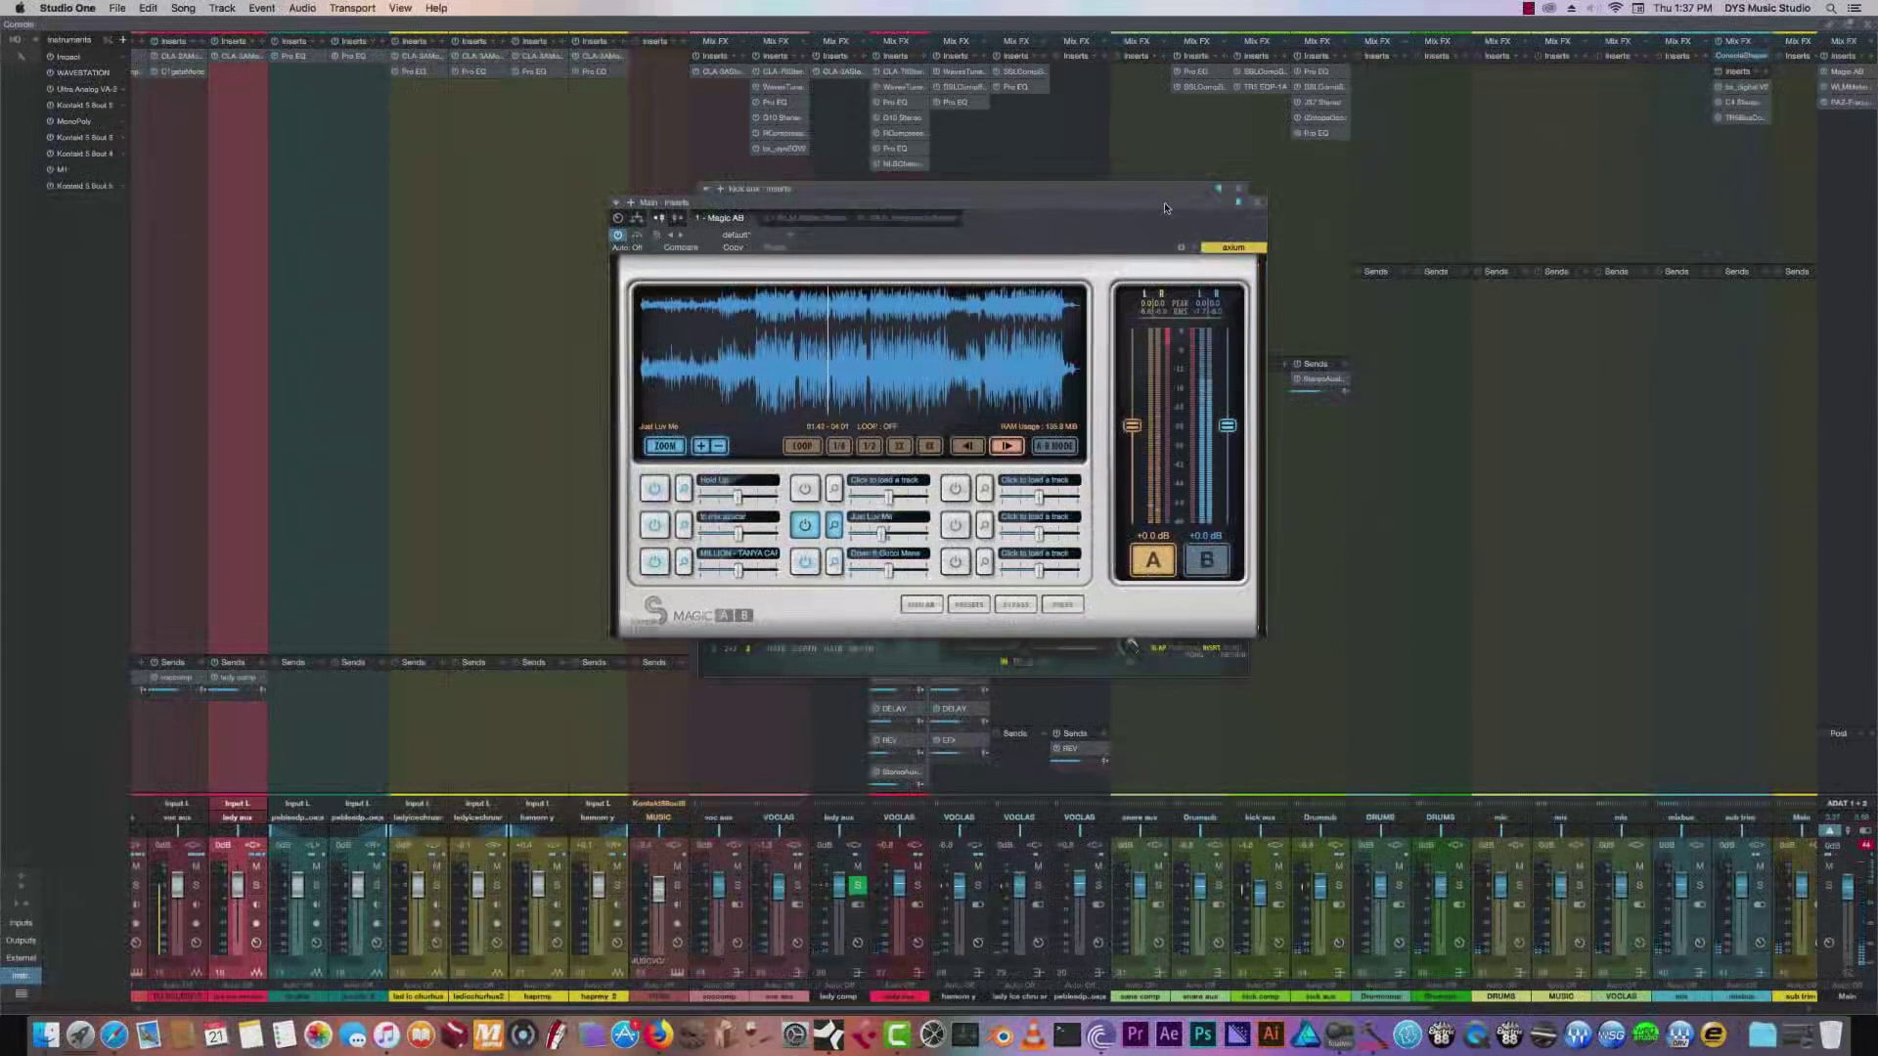
Close the Magic AB window and reposition the J37 tape plugin window over the console.
{"action": "left_click_drag", "start_coordinate": [1168, 205], "coordinate": [1204, 240]}
{"action": "left_click", "coordinate": [1295, 239]}
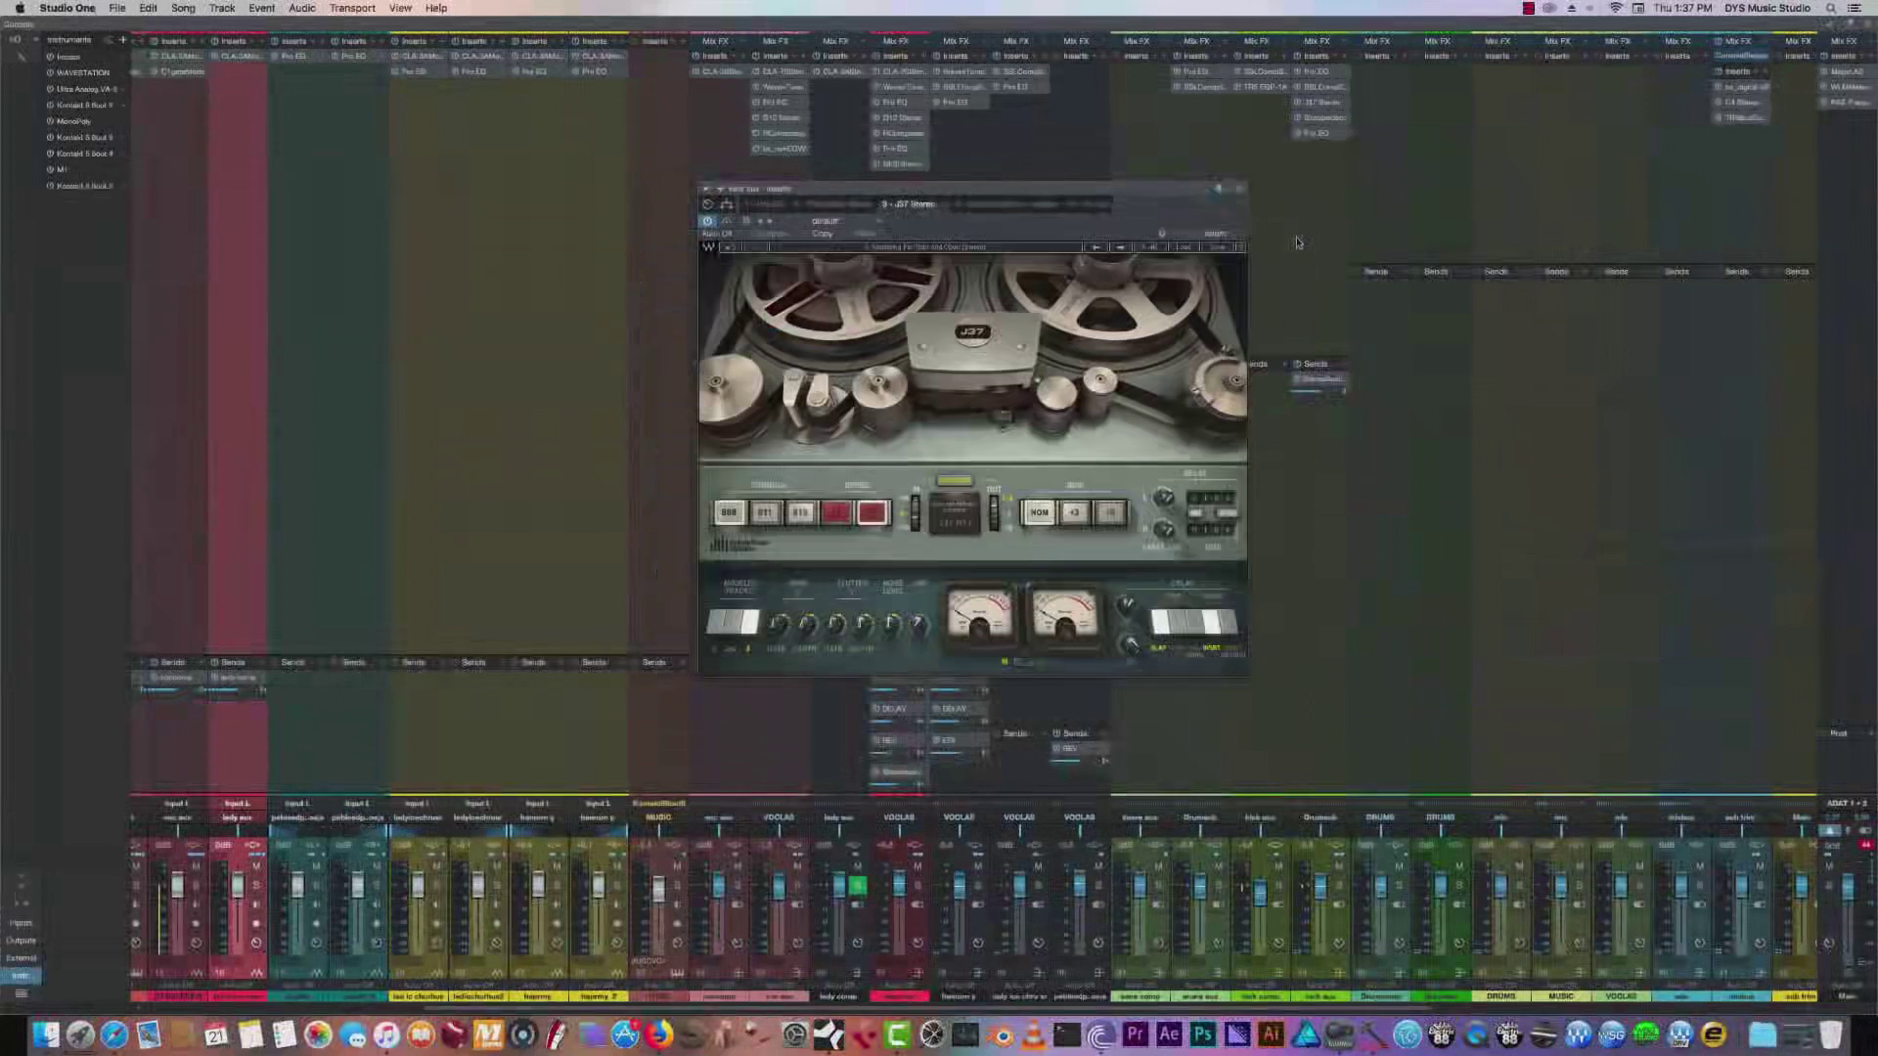
{"action": "left_click_drag", "start_coordinate": [978, 189], "coordinate": [813, 228]}
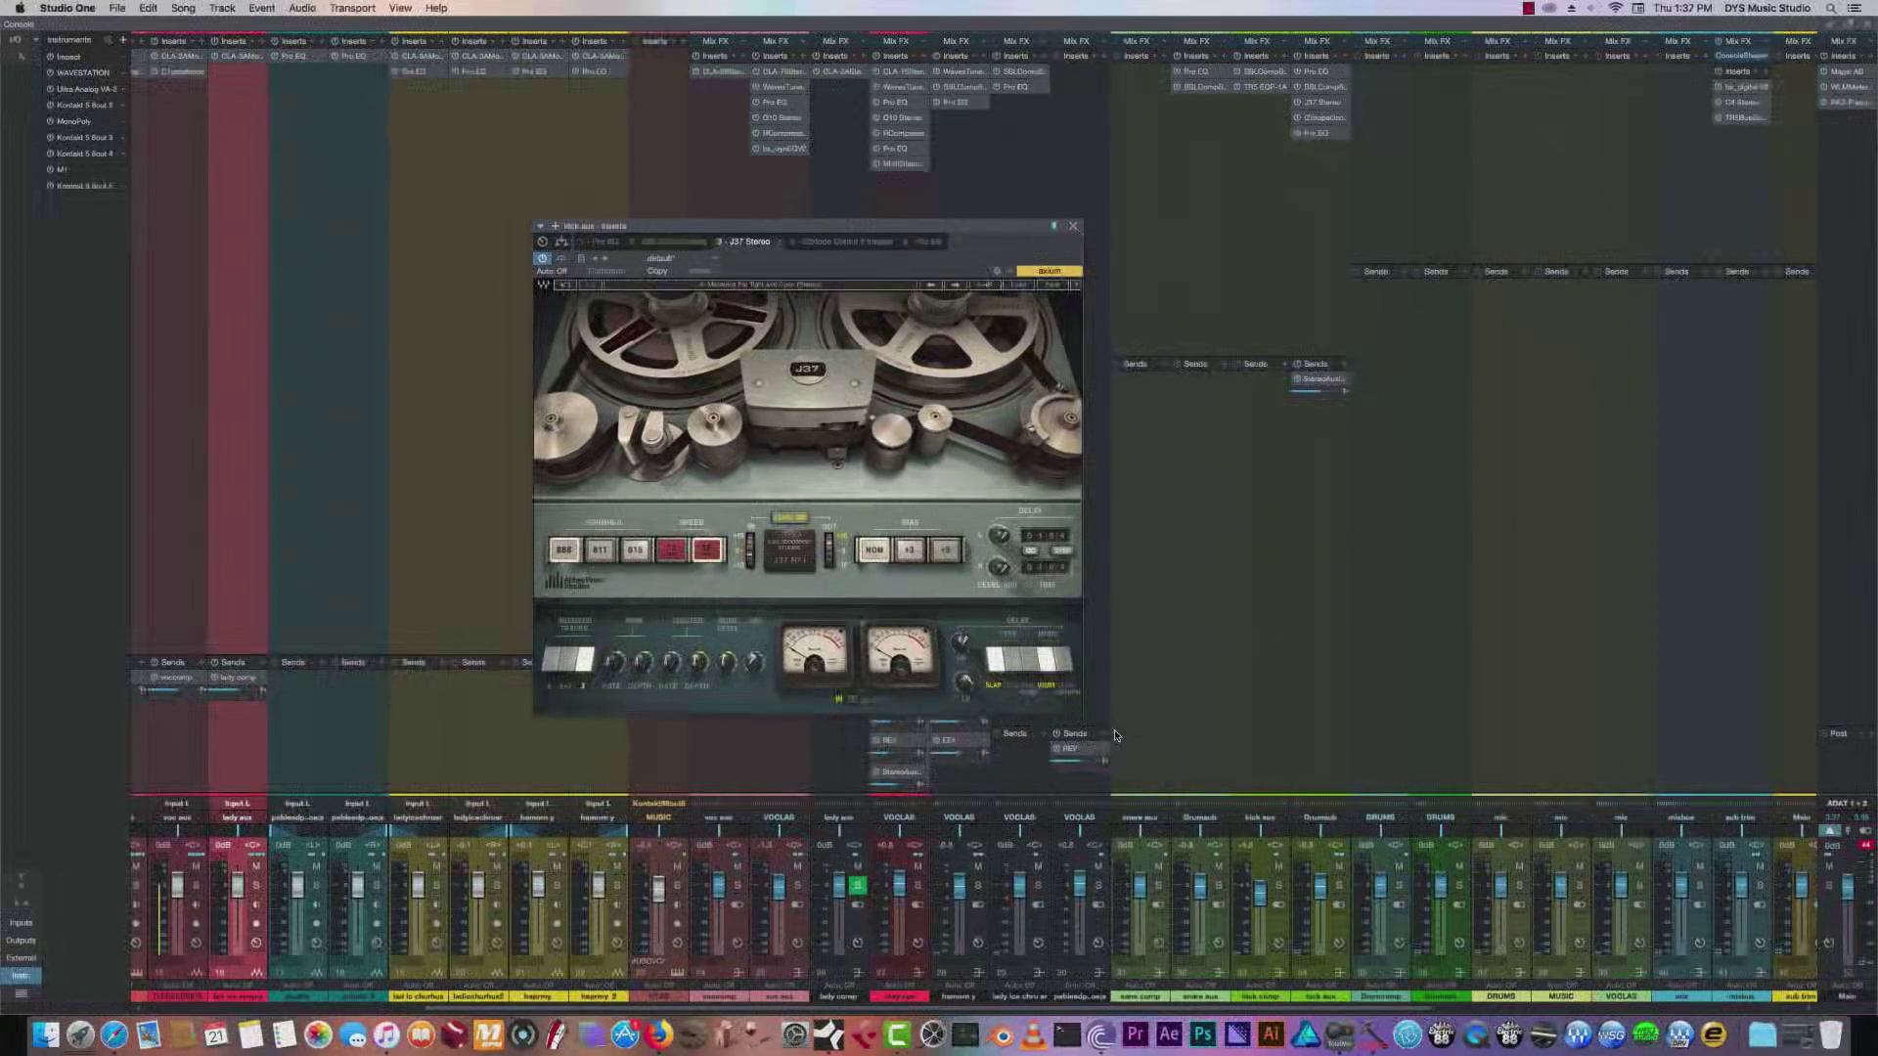
Bring the effects return channels into view, briefly recheck Magic AB on the Main channel, and close both plugin windows.
{"action": "scroll", "coordinate": [939, 880], "scroll_direction": "right", "scroll_amount": 10}
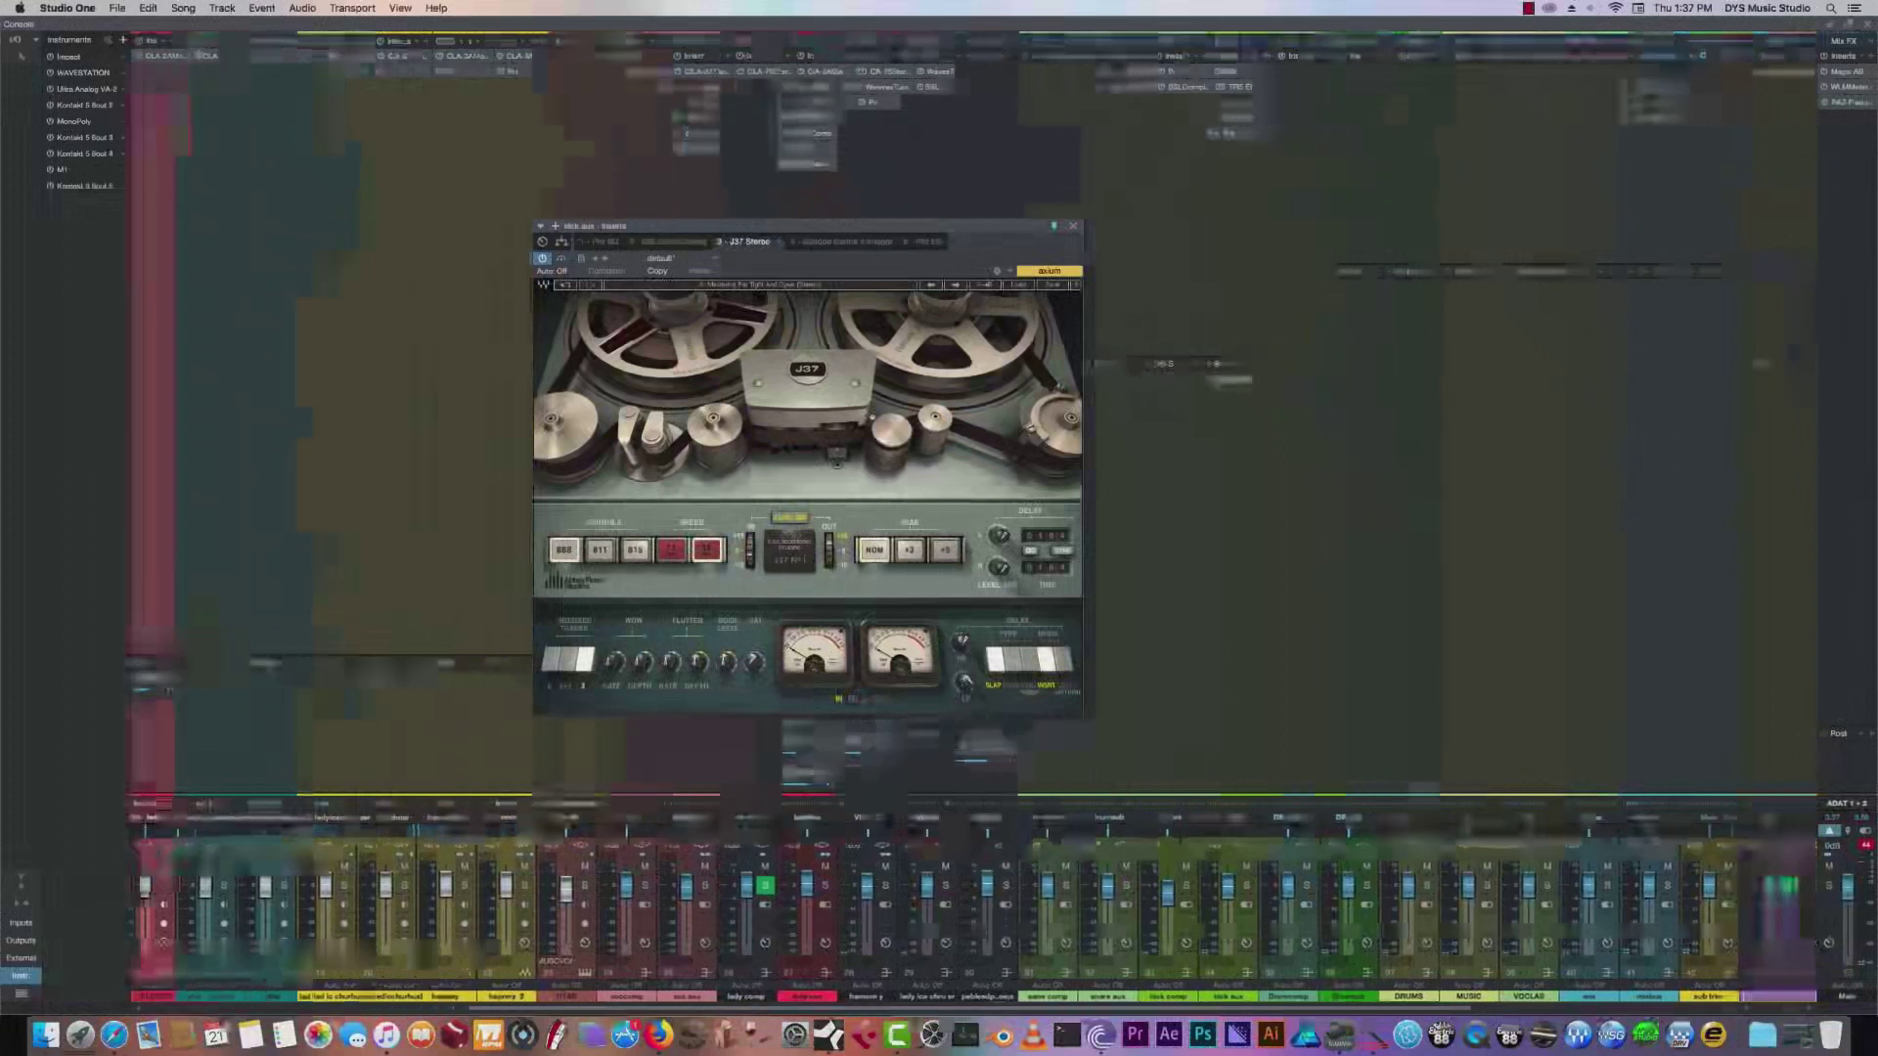
{"action": "left_click", "coordinate": [1848, 73]}
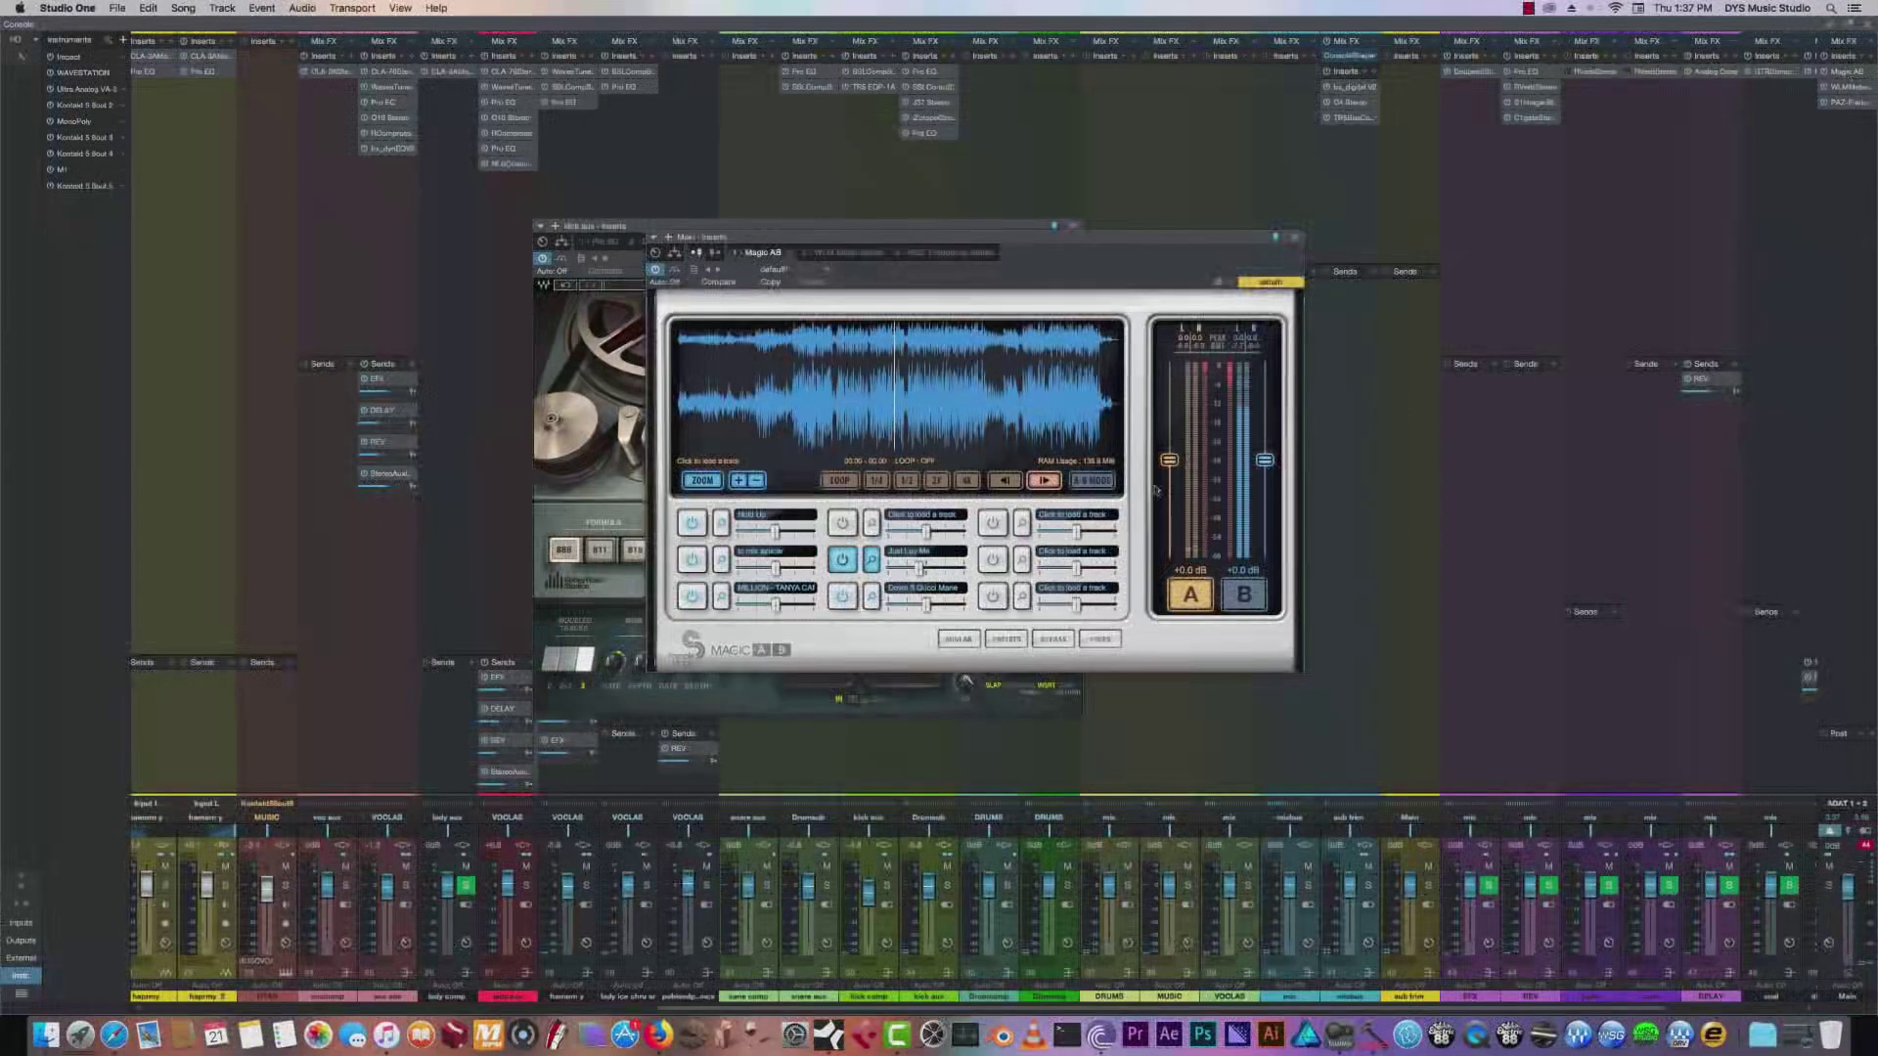
{"action": "left_click", "coordinate": [1293, 239]}
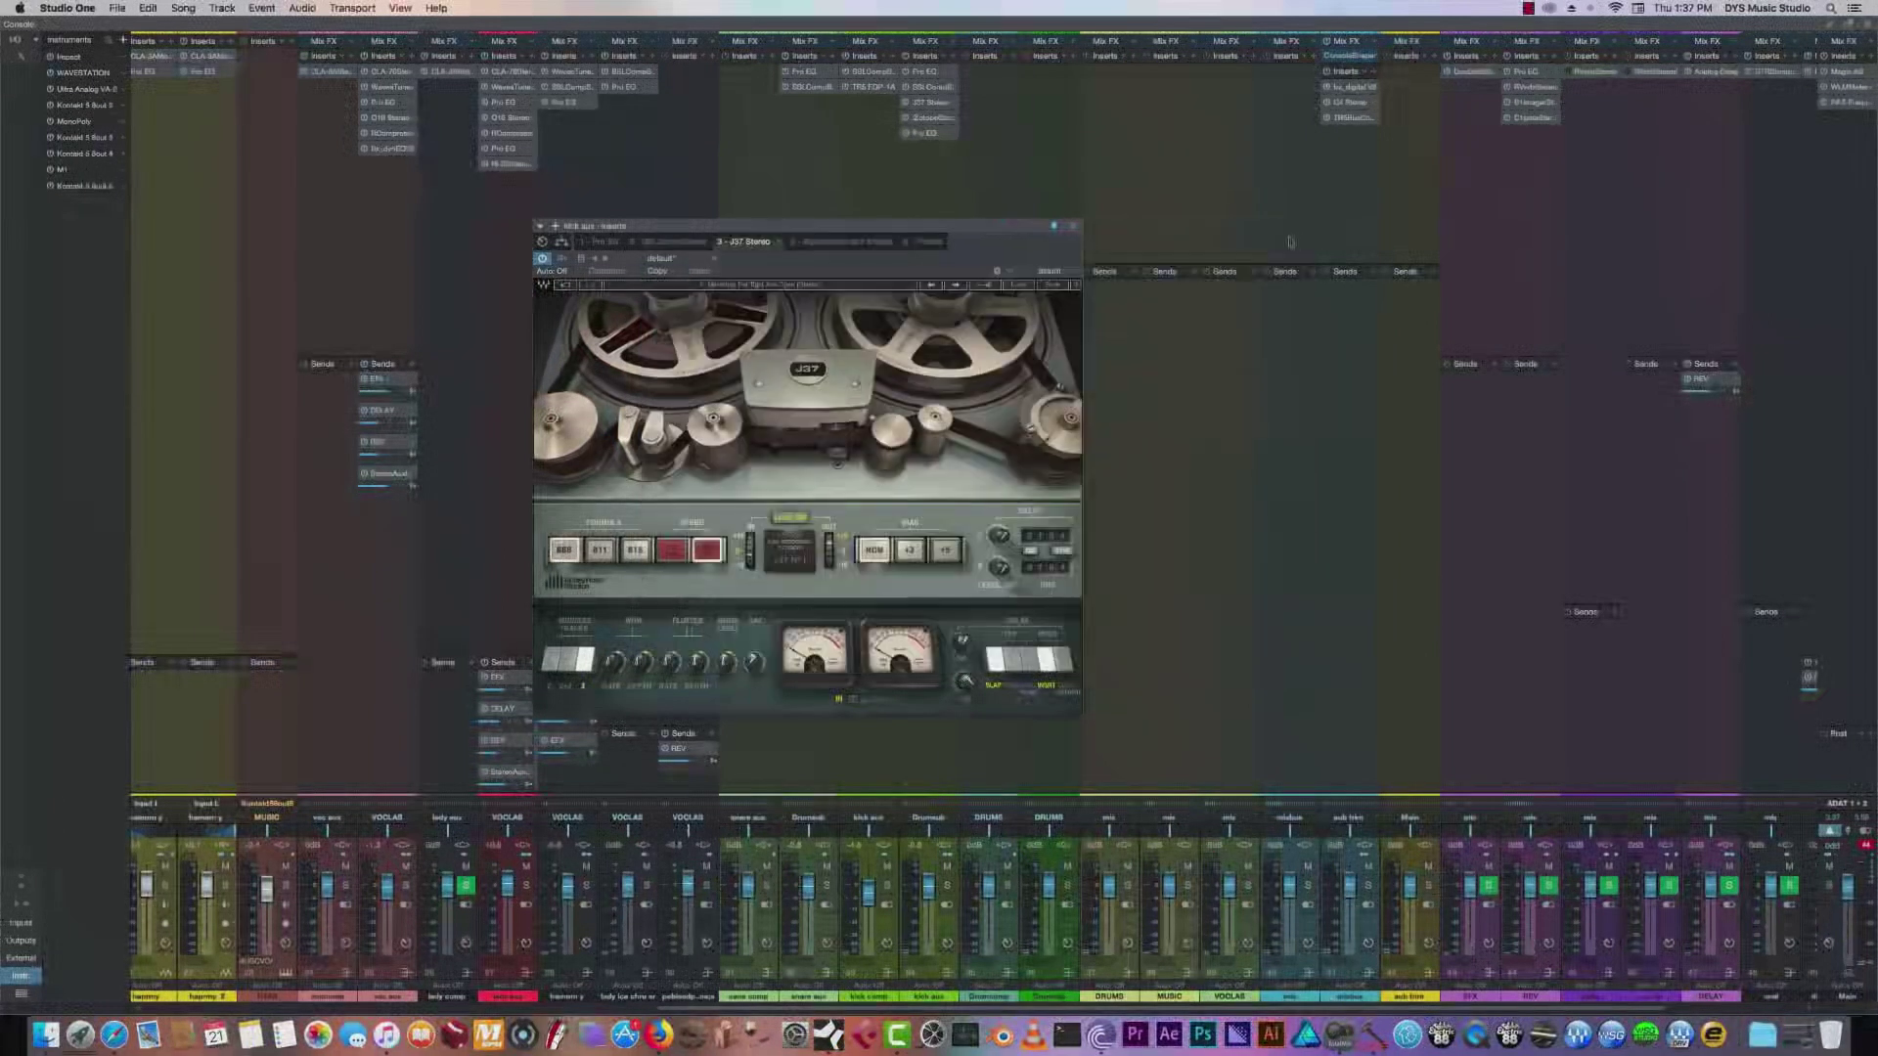
{"action": "left_click", "coordinate": [1072, 228]}
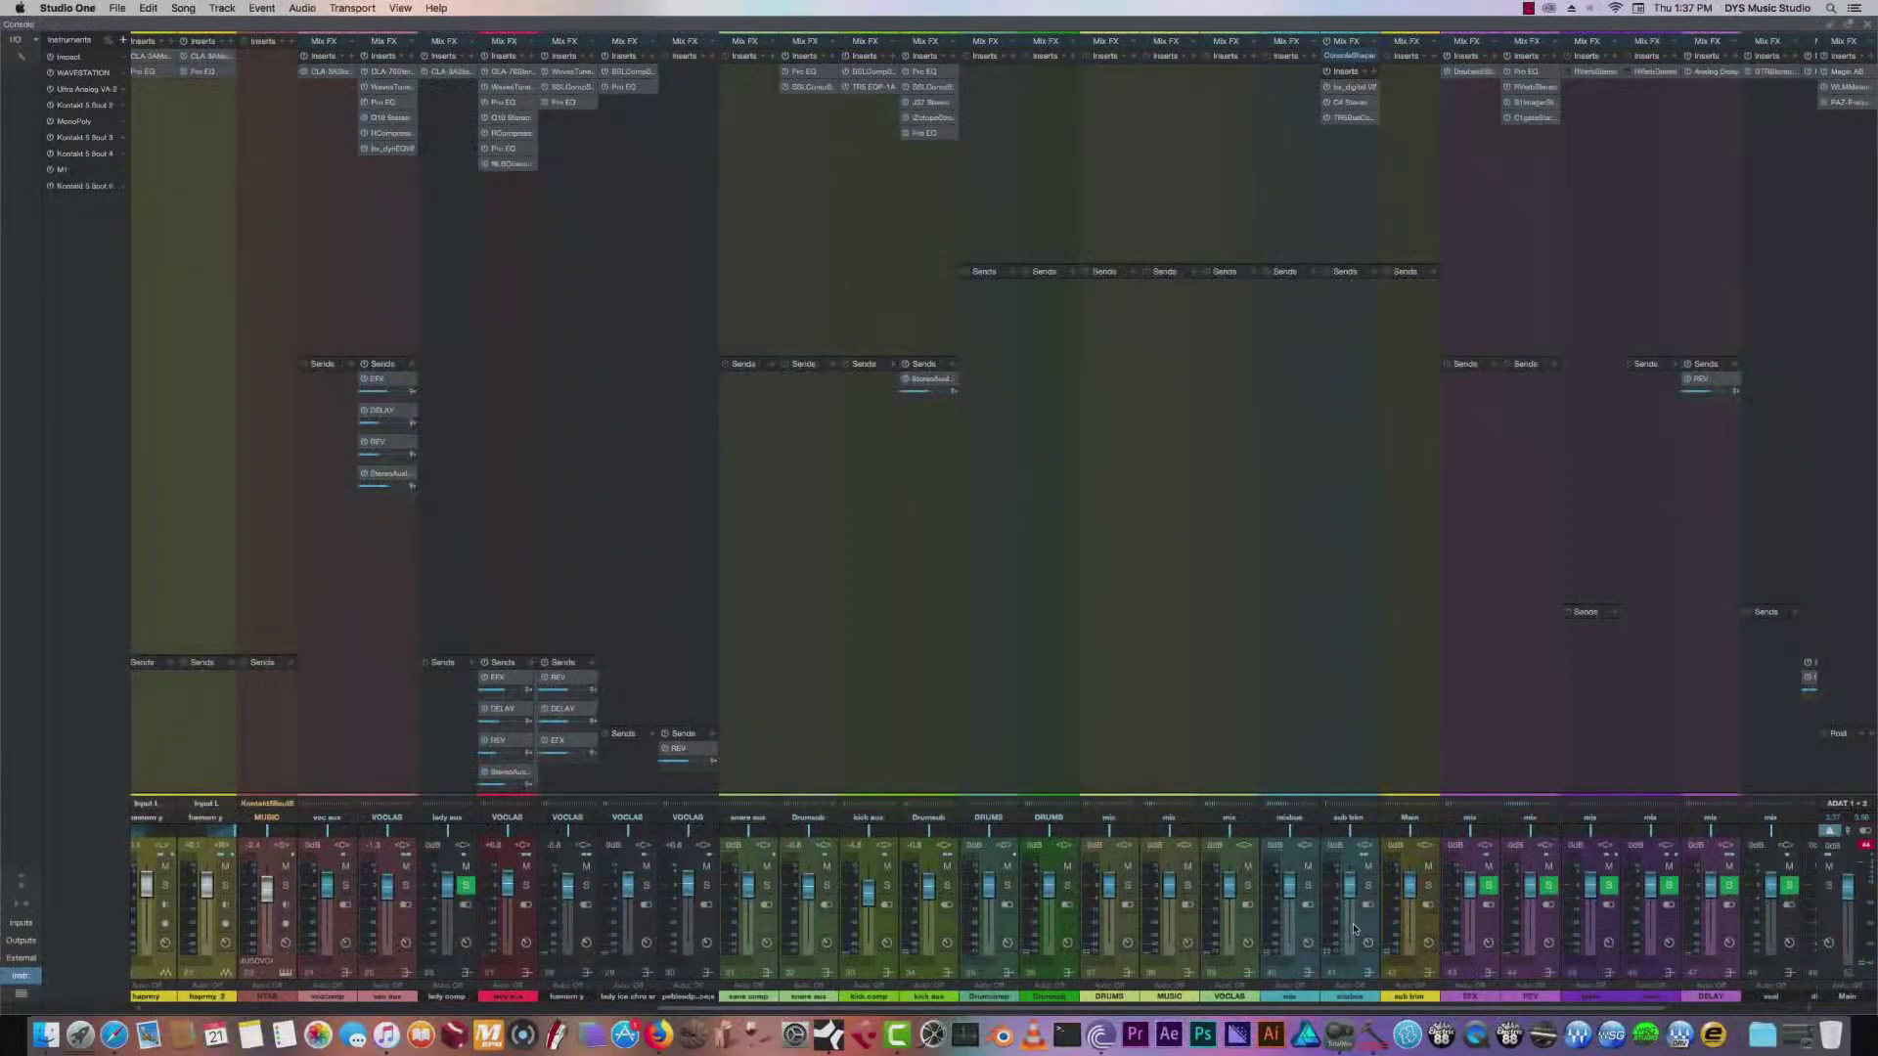
Open the Console Shaper Mix FX on the mix bus and move its window clear of that channel.
{"action": "left_click", "coordinate": [1353, 56]}
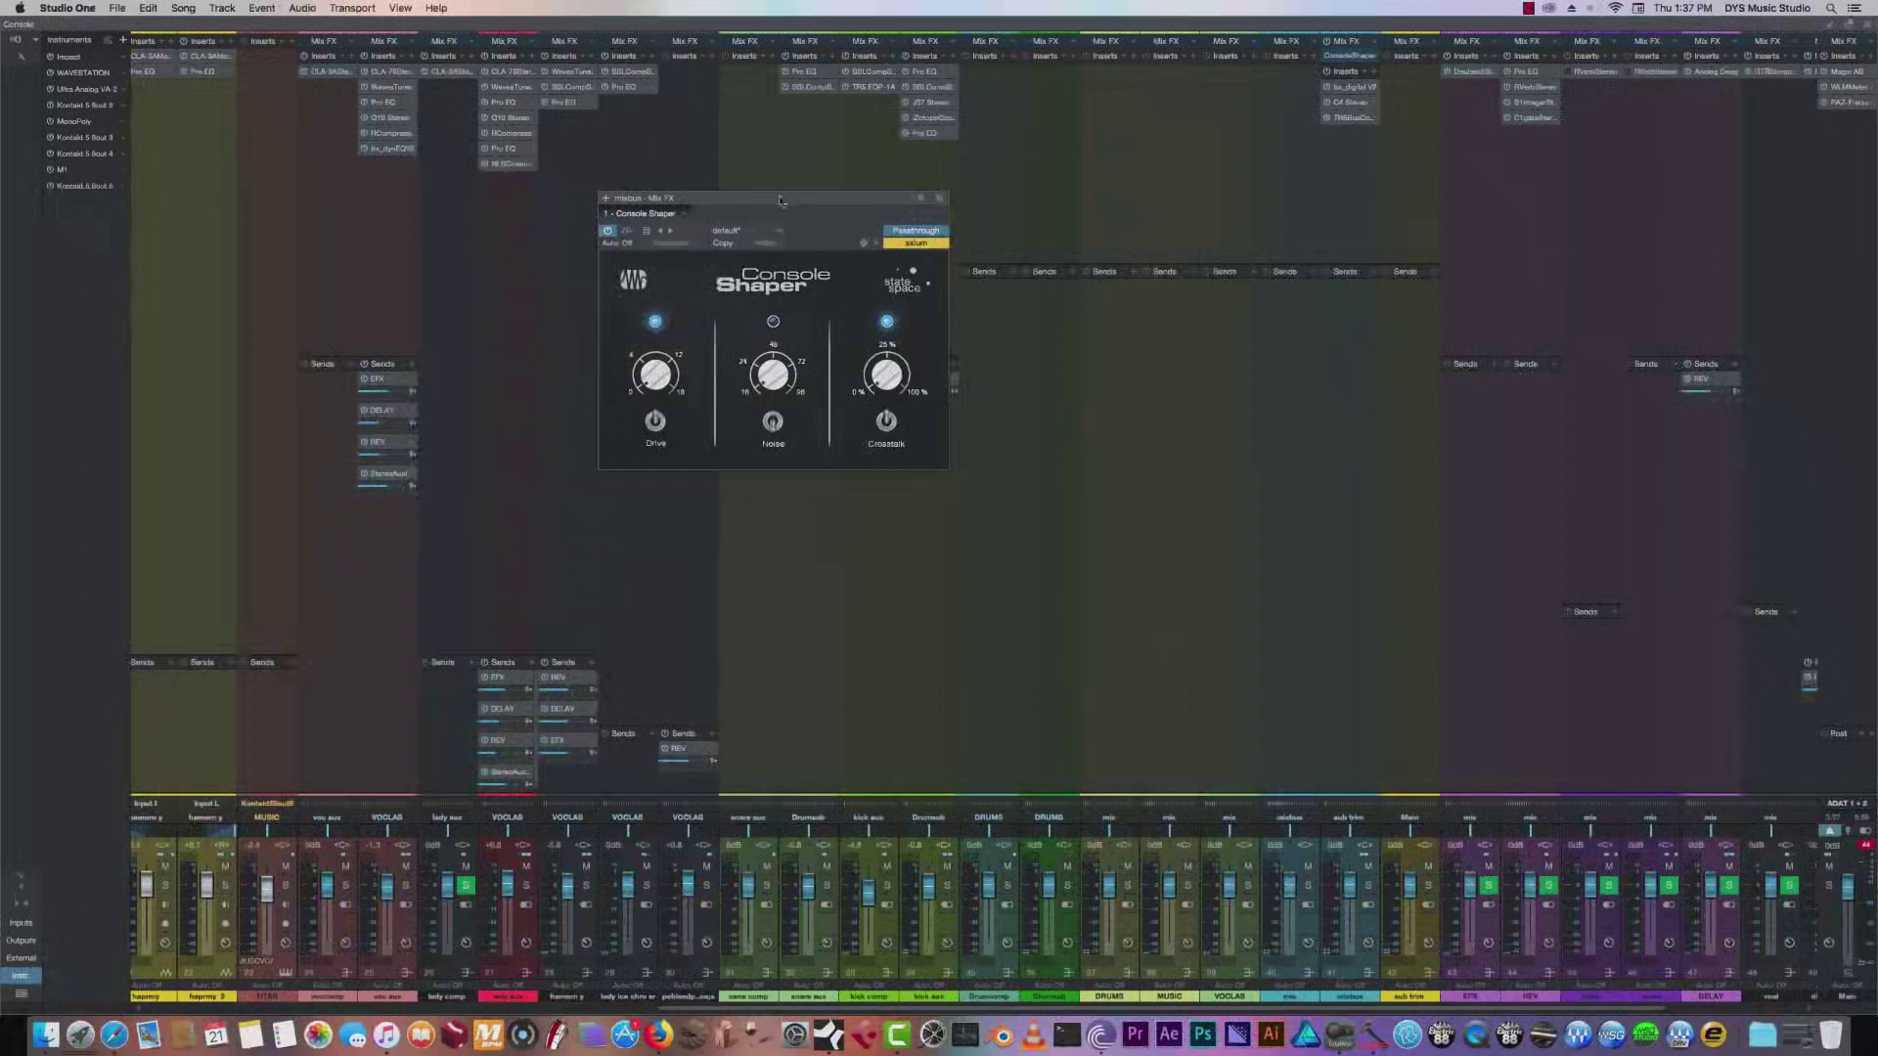
{"action": "left_click_drag", "start_coordinate": [781, 199], "coordinate": [679, 227]}
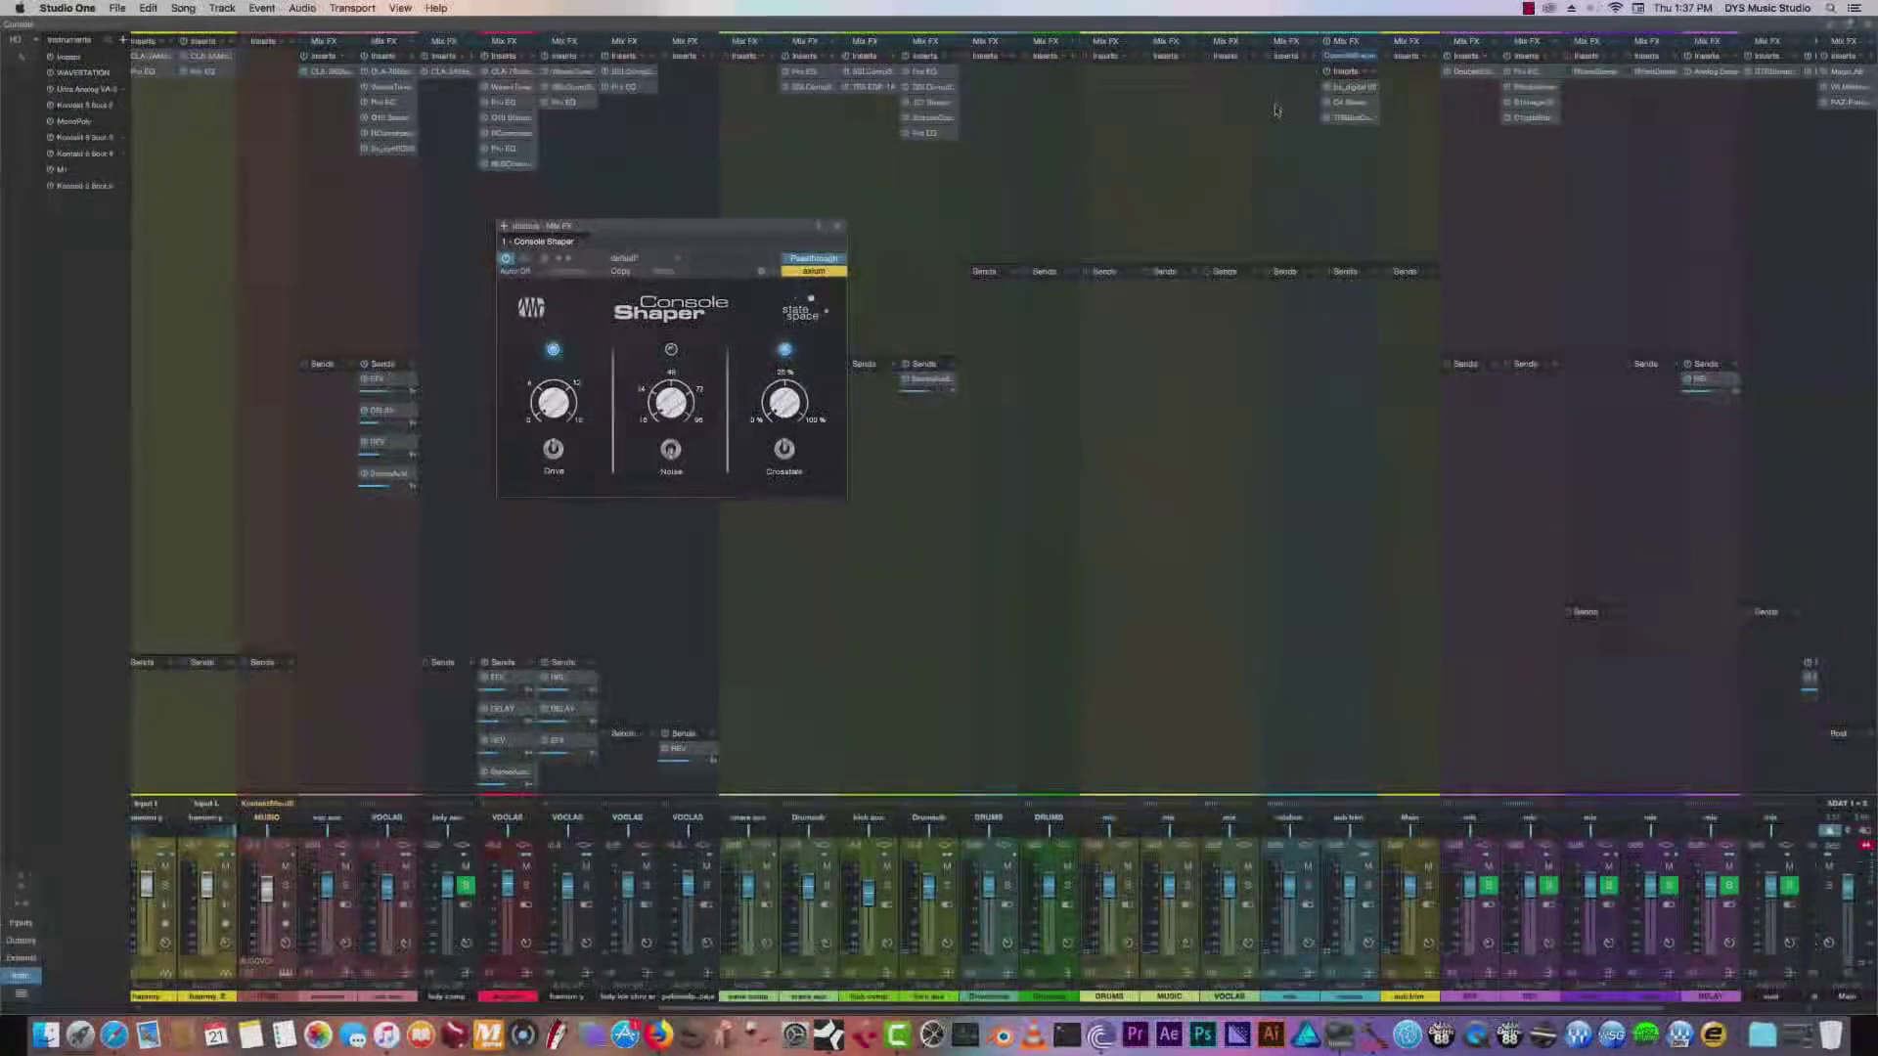
Return to the arrangement and select the lead vocal, WAVESTATION, pad, MonoPoly and BASS tracks in turn to inspect their channels.
{"action": "left_click", "coordinate": [1869, 28]}
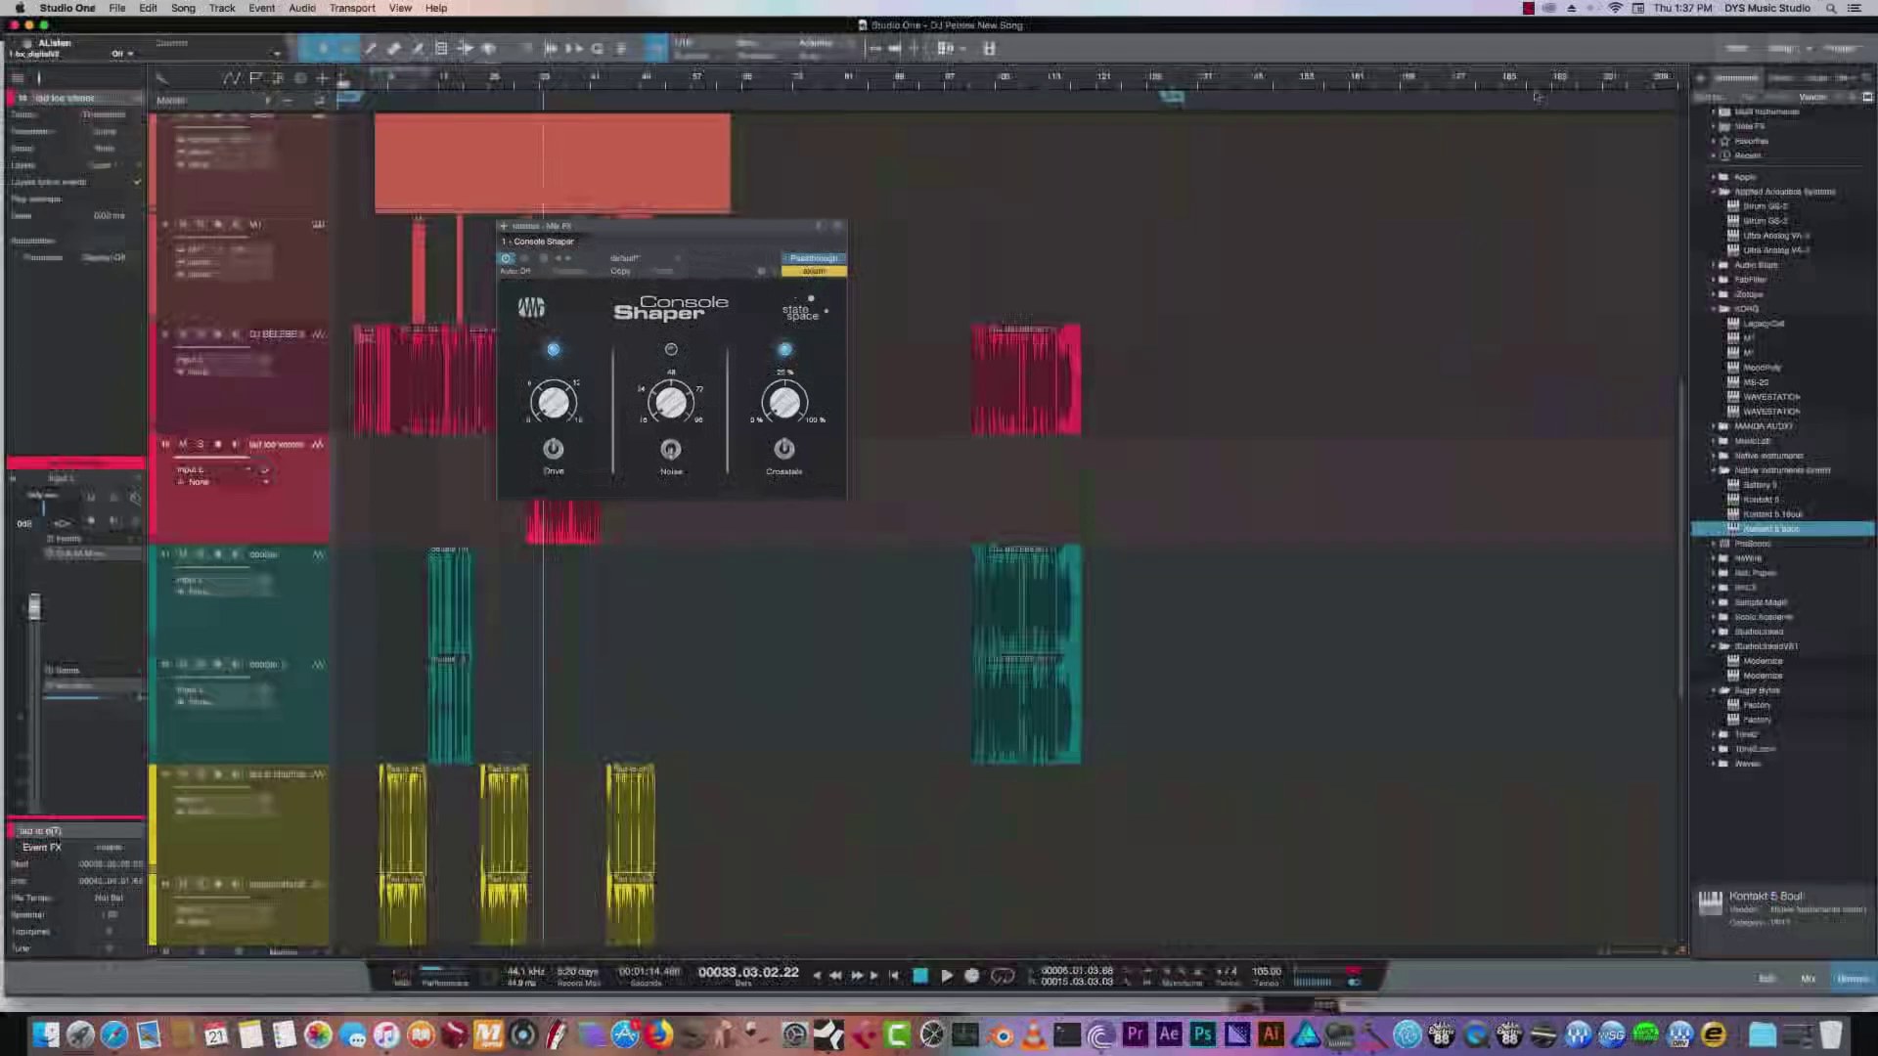
{"action": "left_click", "coordinate": [306, 409]}
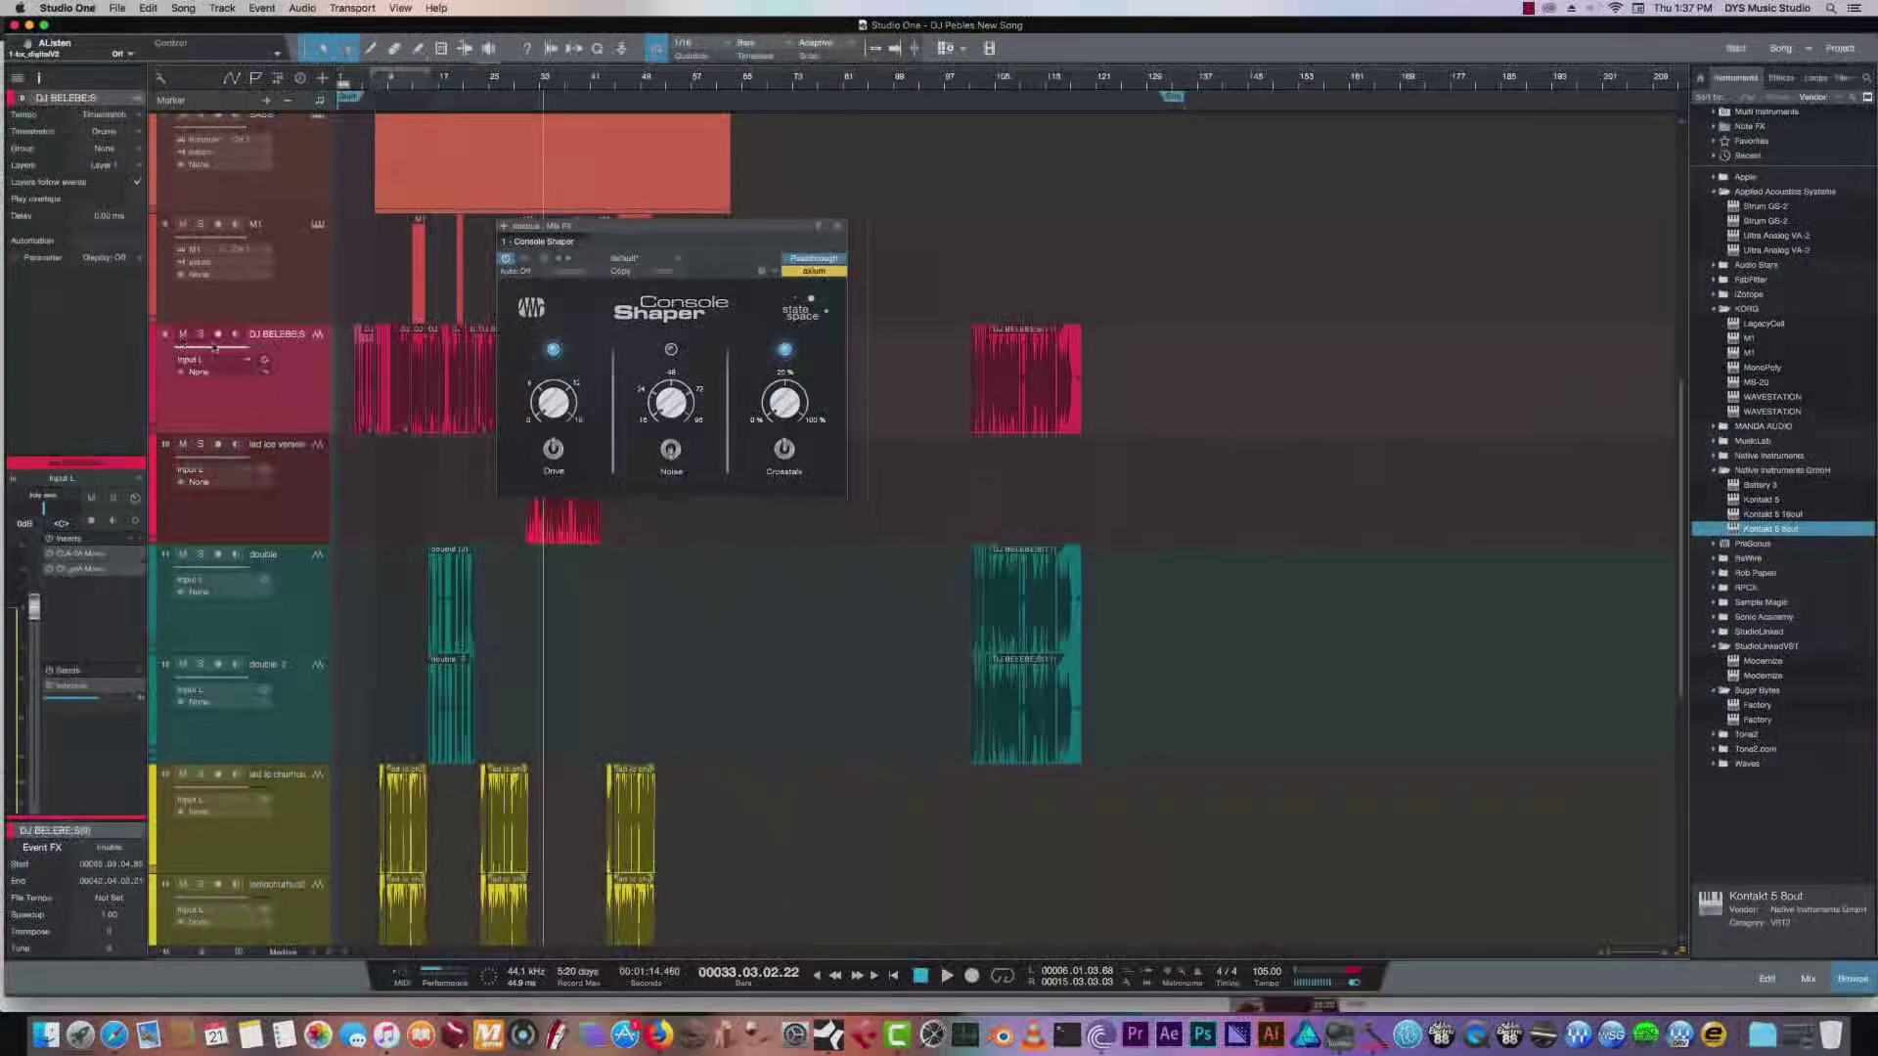
{"action": "scroll", "coordinate": [285, 369], "scroll_direction": "up", "scroll_amount": 5}
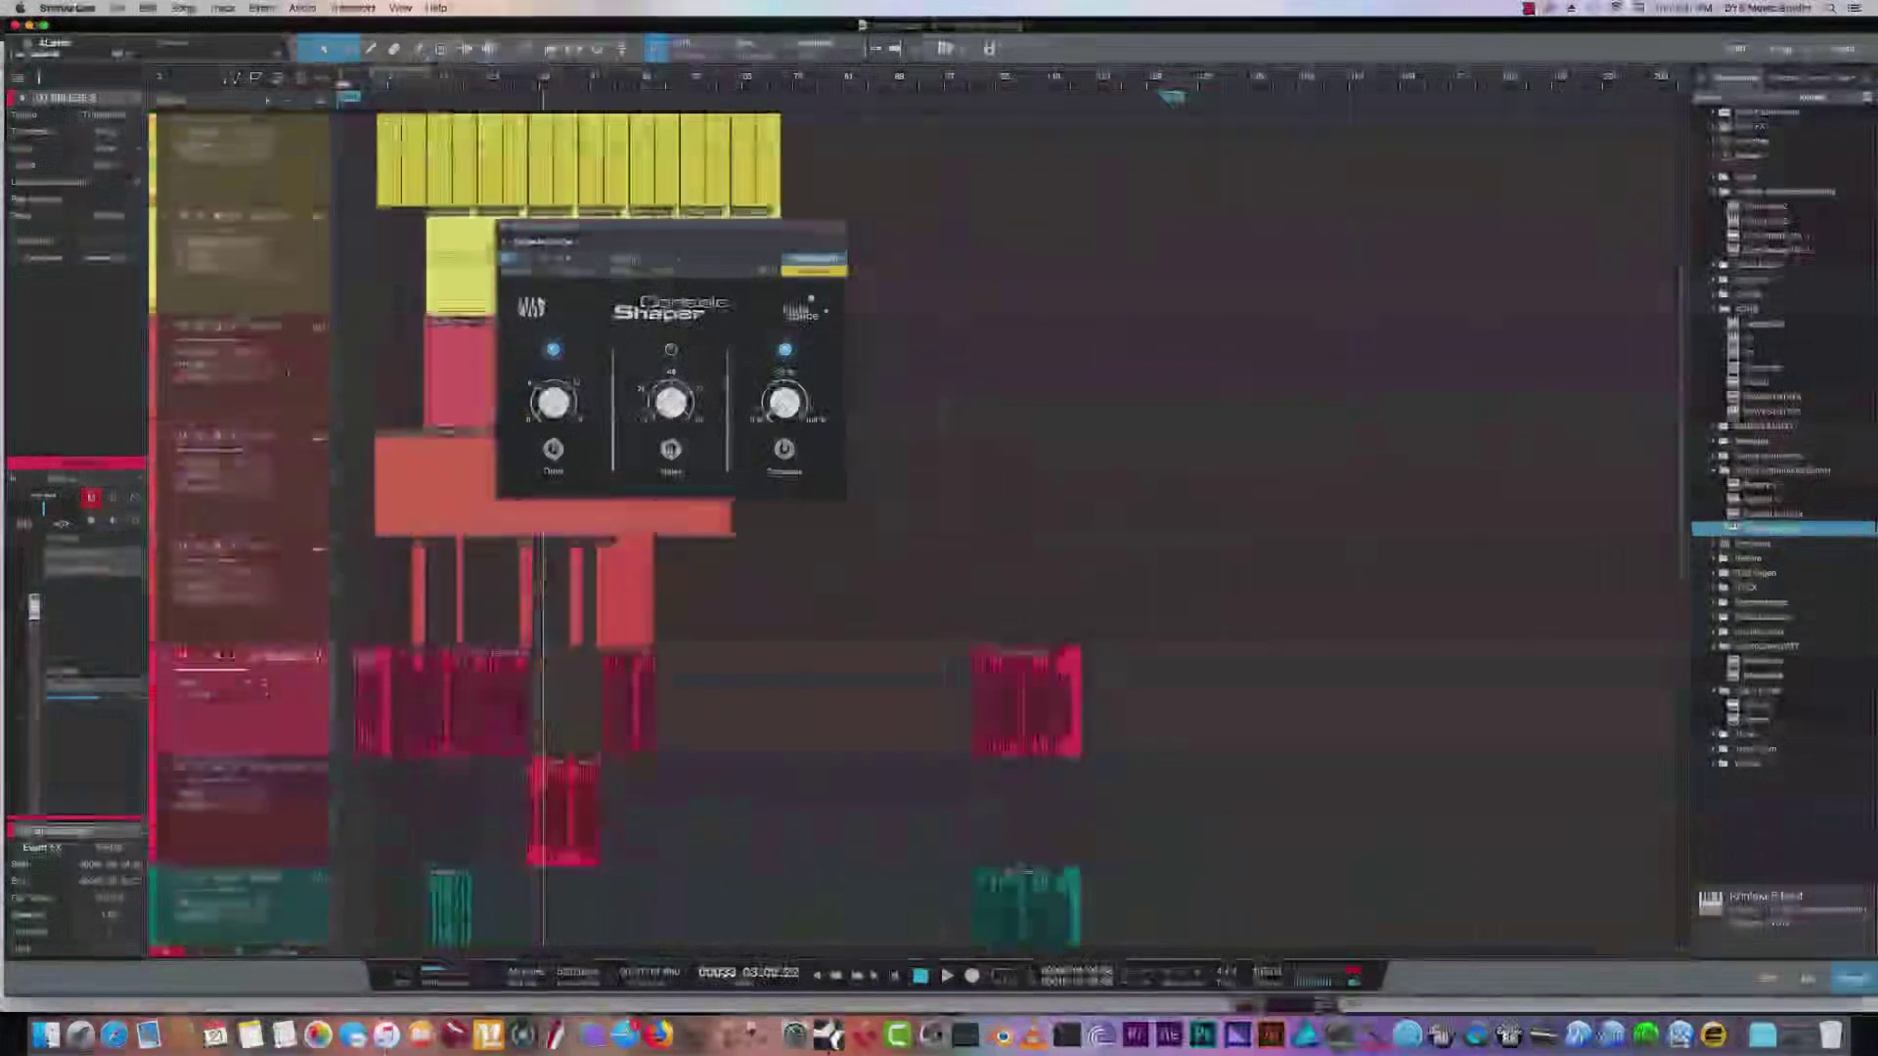
{"action": "scroll", "coordinate": [285, 370], "scroll_direction": "up", "scroll_amount": 3}
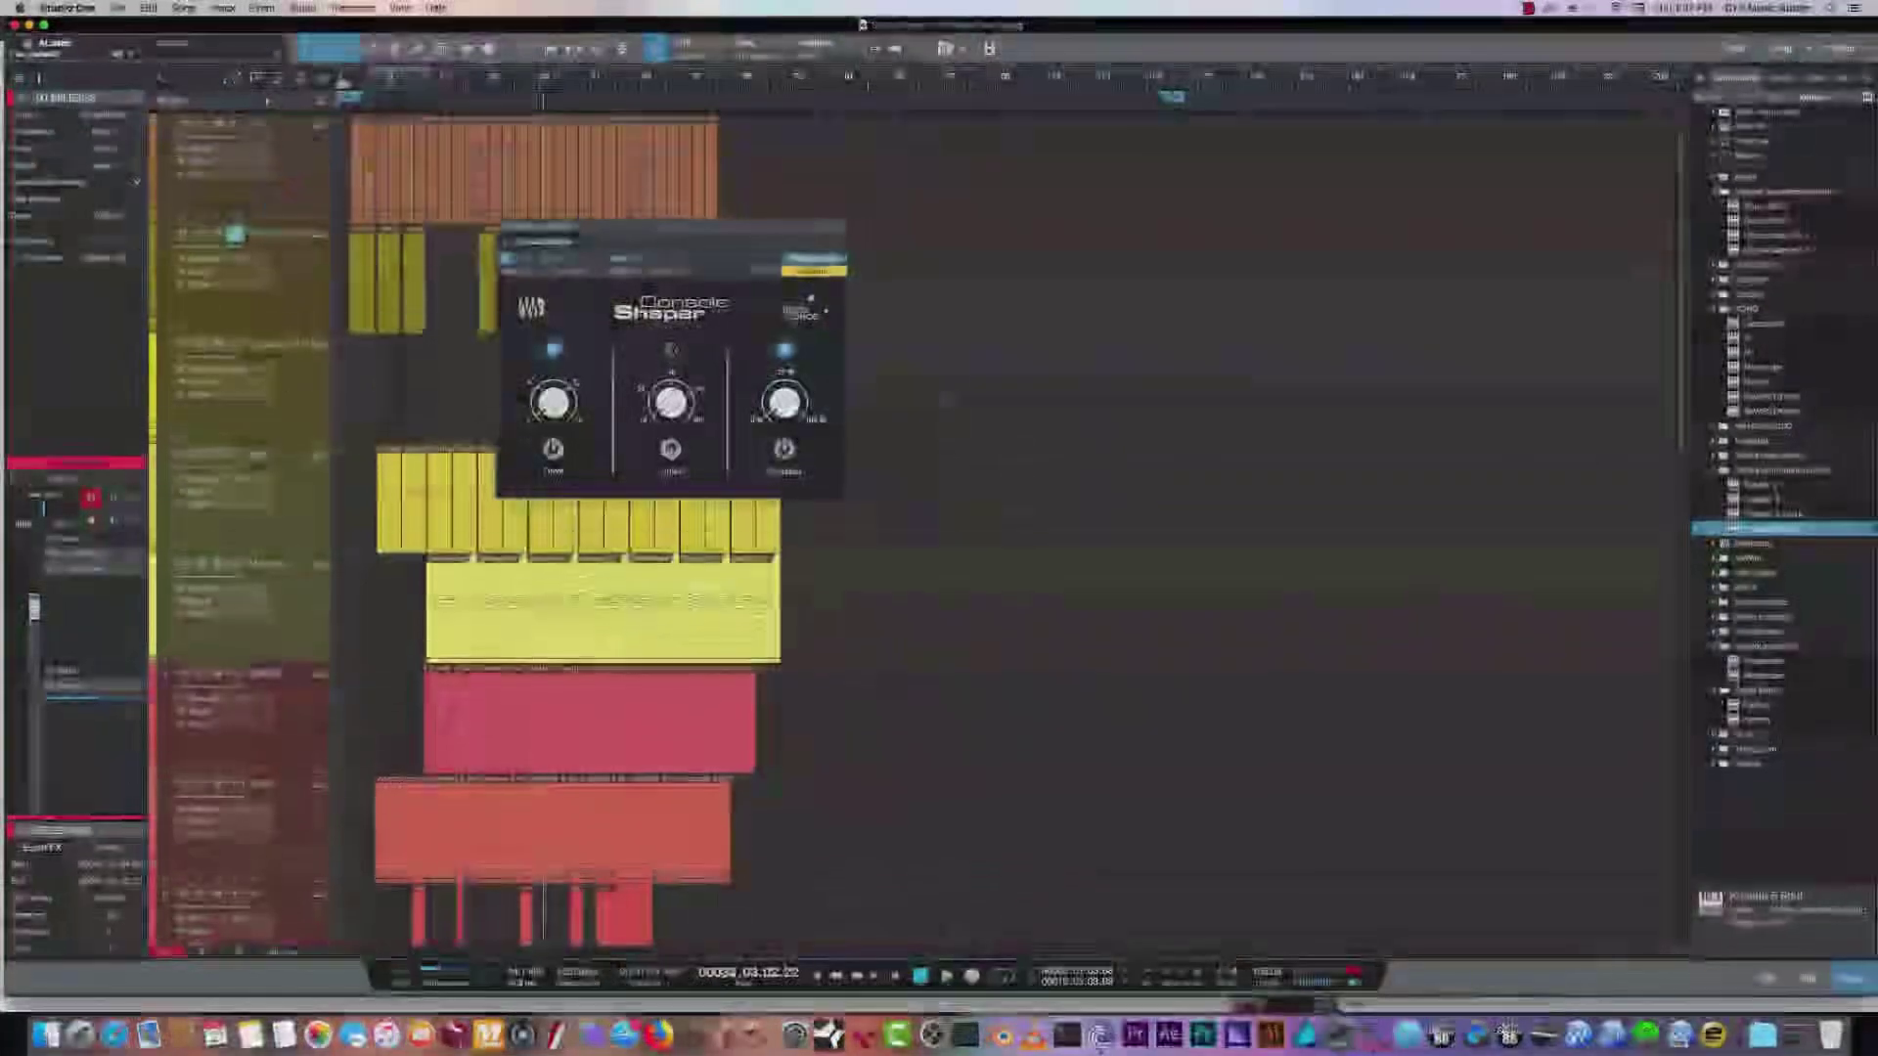
{"action": "left_click", "coordinate": [304, 299]}
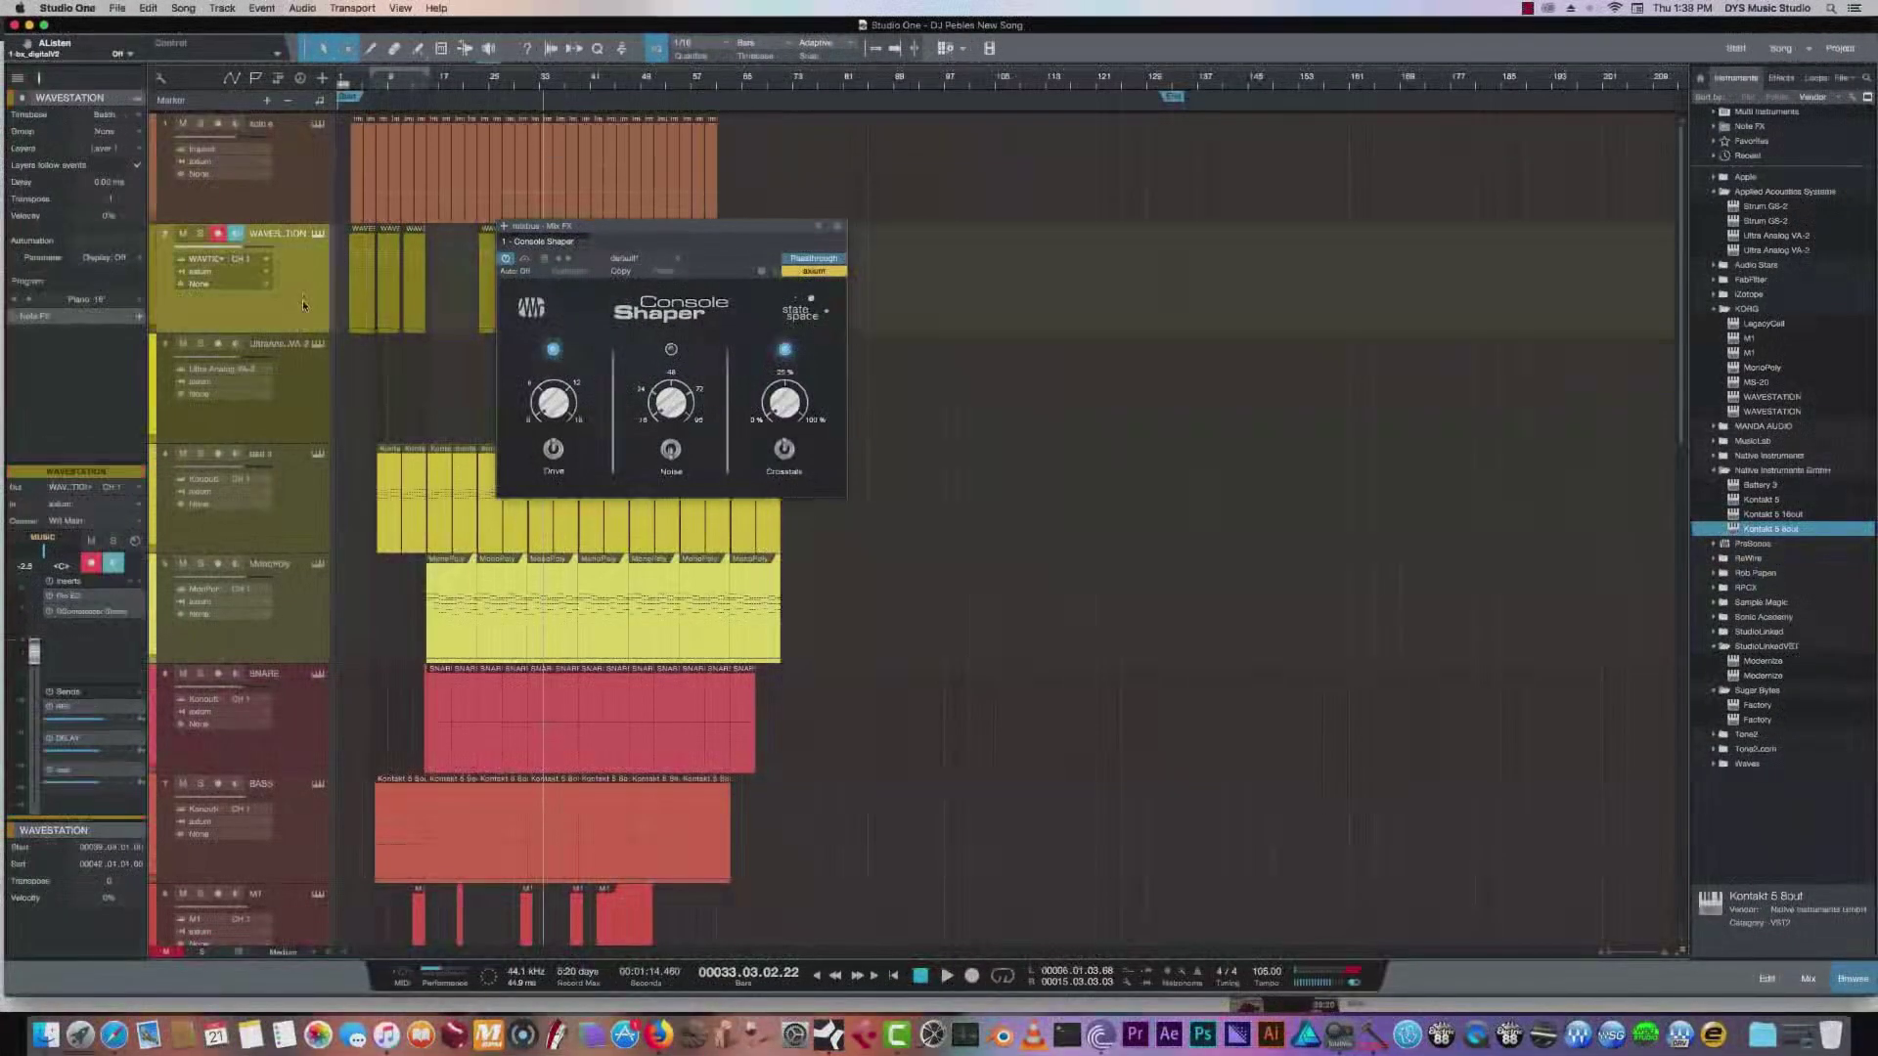
{"action": "left_click", "coordinate": [285, 509]}
{"action": "left_click", "coordinate": [305, 613]}
{"action": "scroll", "coordinate": [309, 617], "scroll_direction": "down", "scroll_amount": 2}
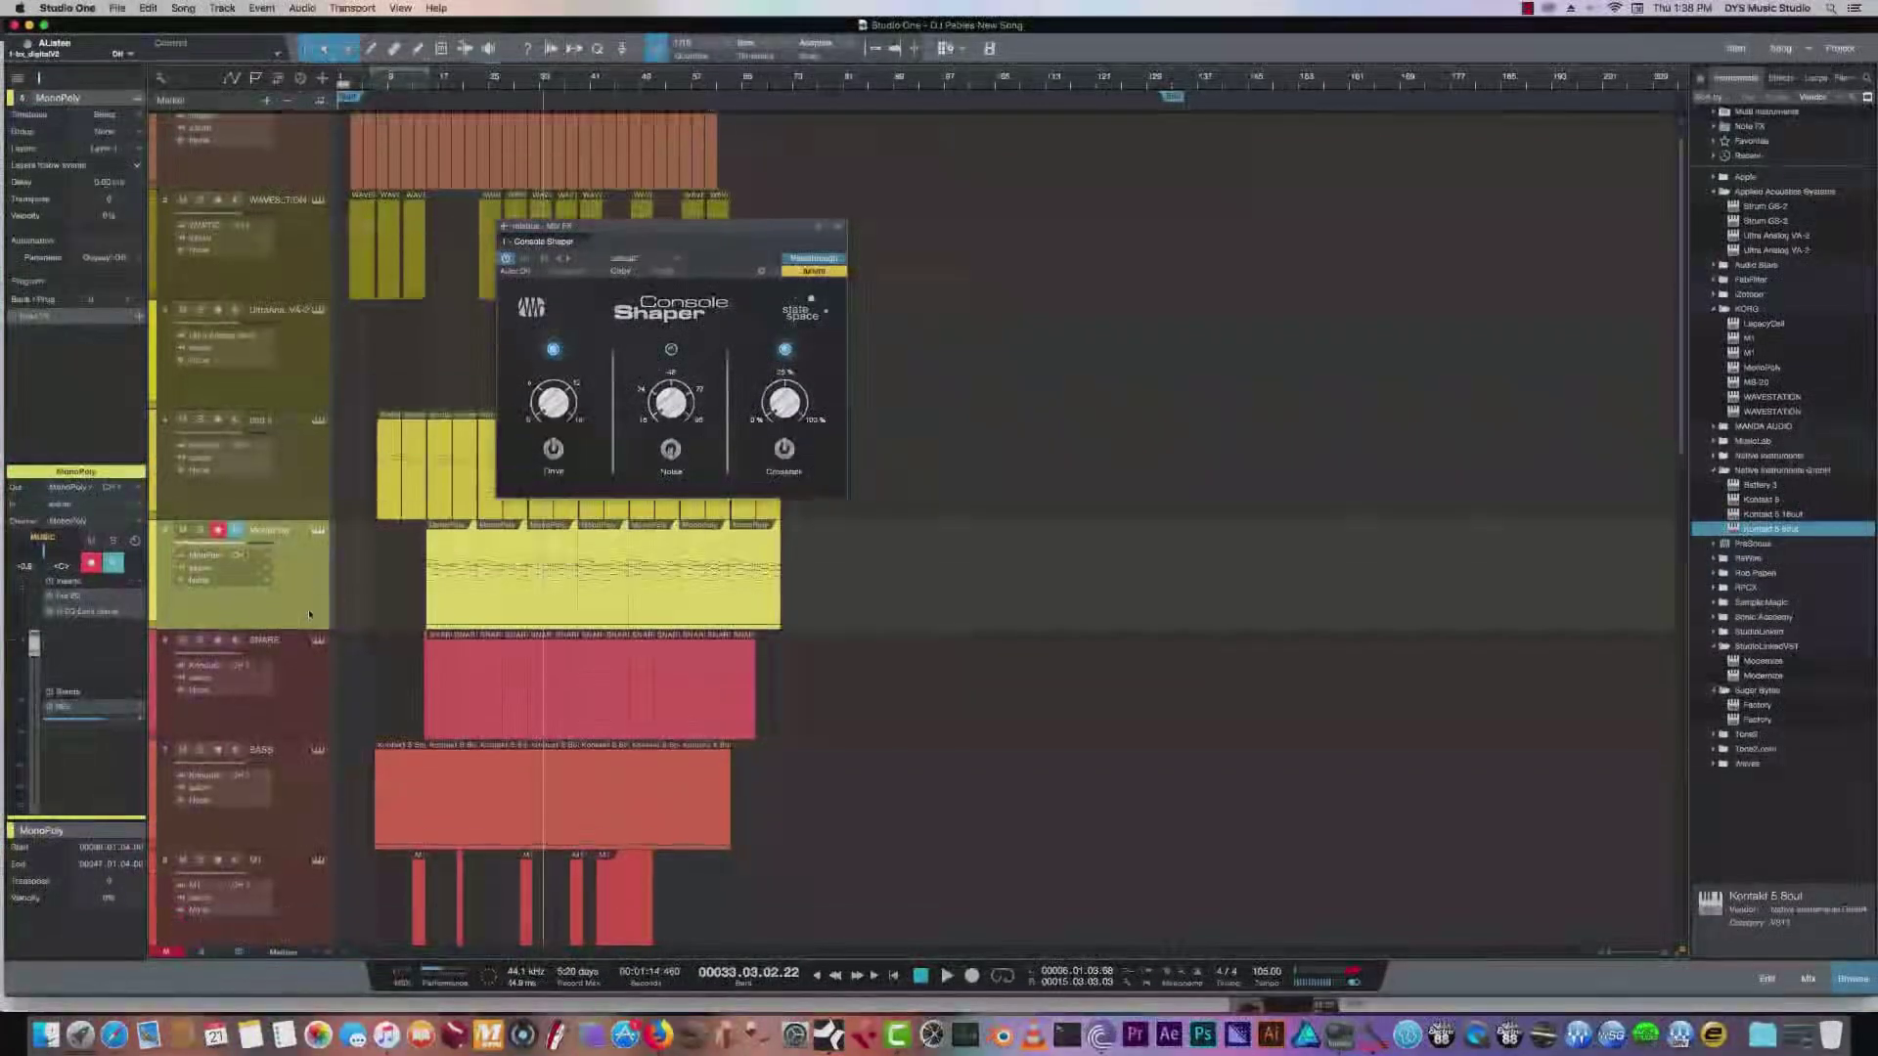
{"action": "left_click", "coordinate": [262, 626]}
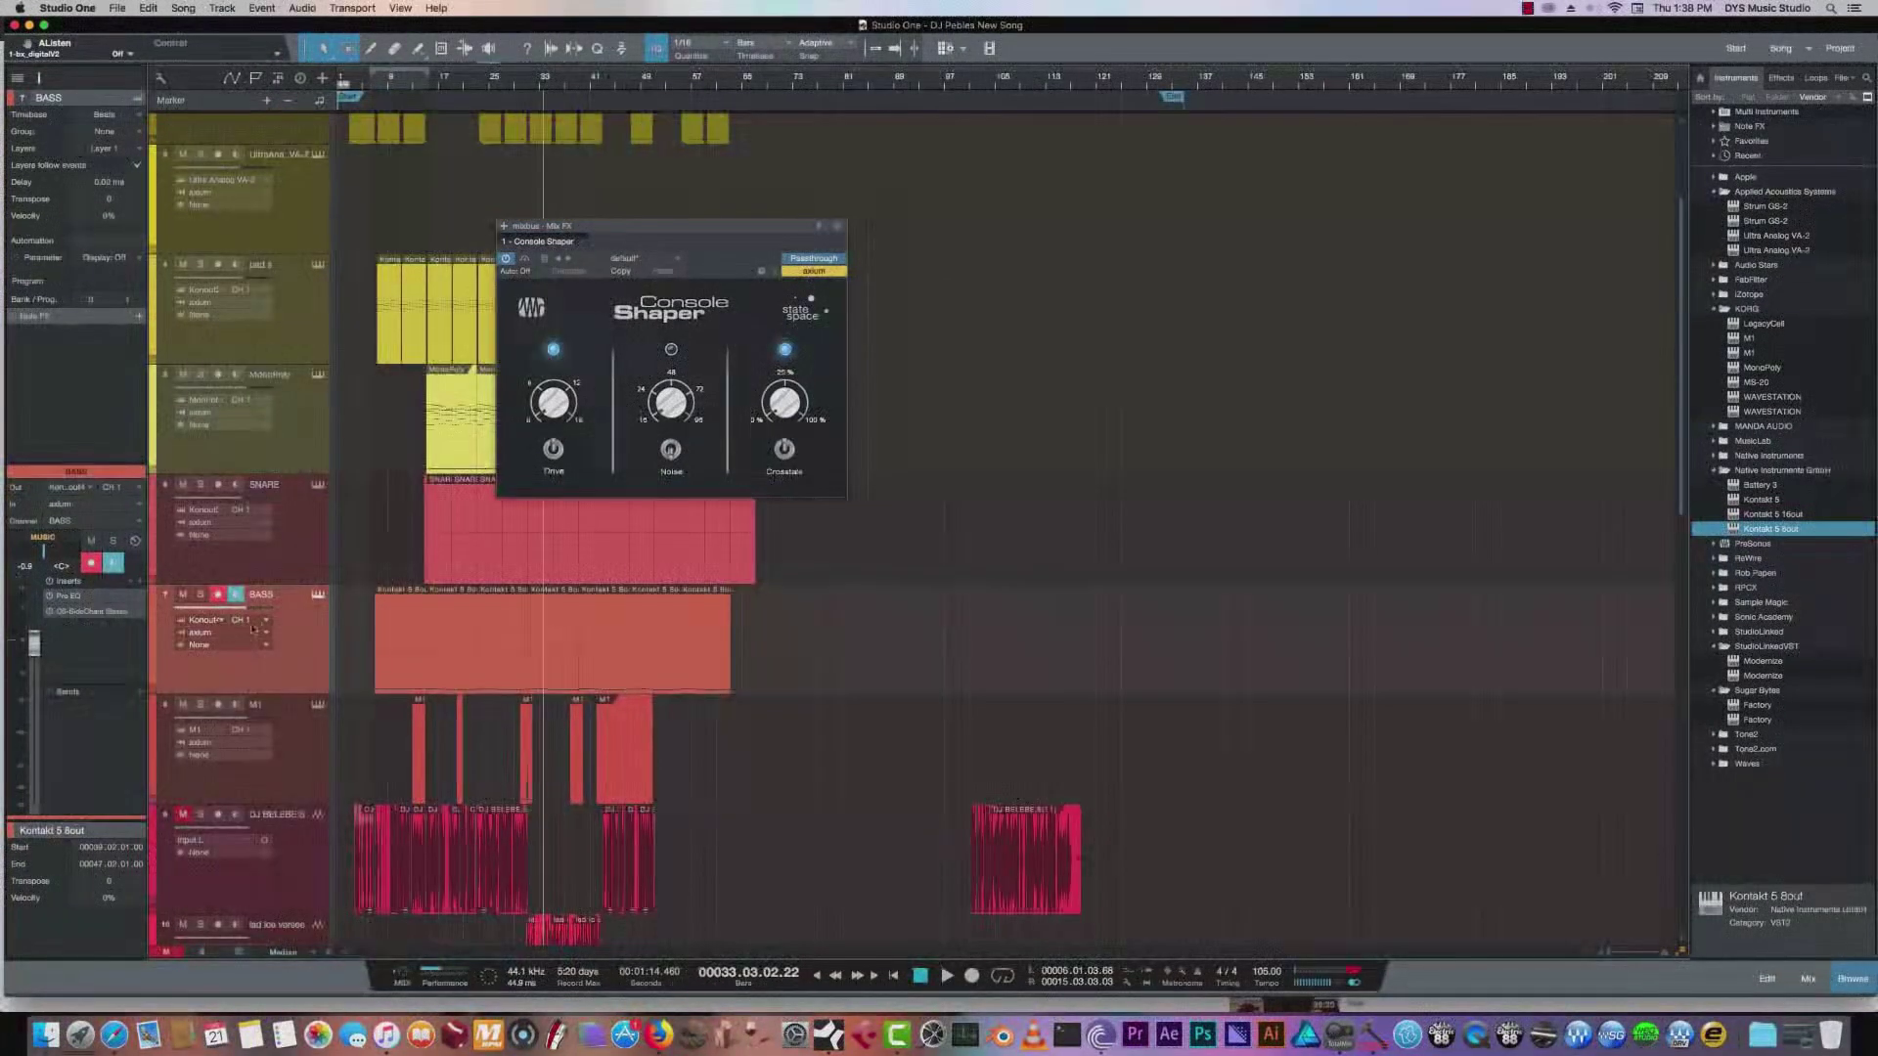
Mute the lead vocal, verse, double, chorus and harmony tracks in the arrangement.
{"action": "scroll", "coordinate": [186, 606], "scroll_direction": "down", "scroll_amount": 5}
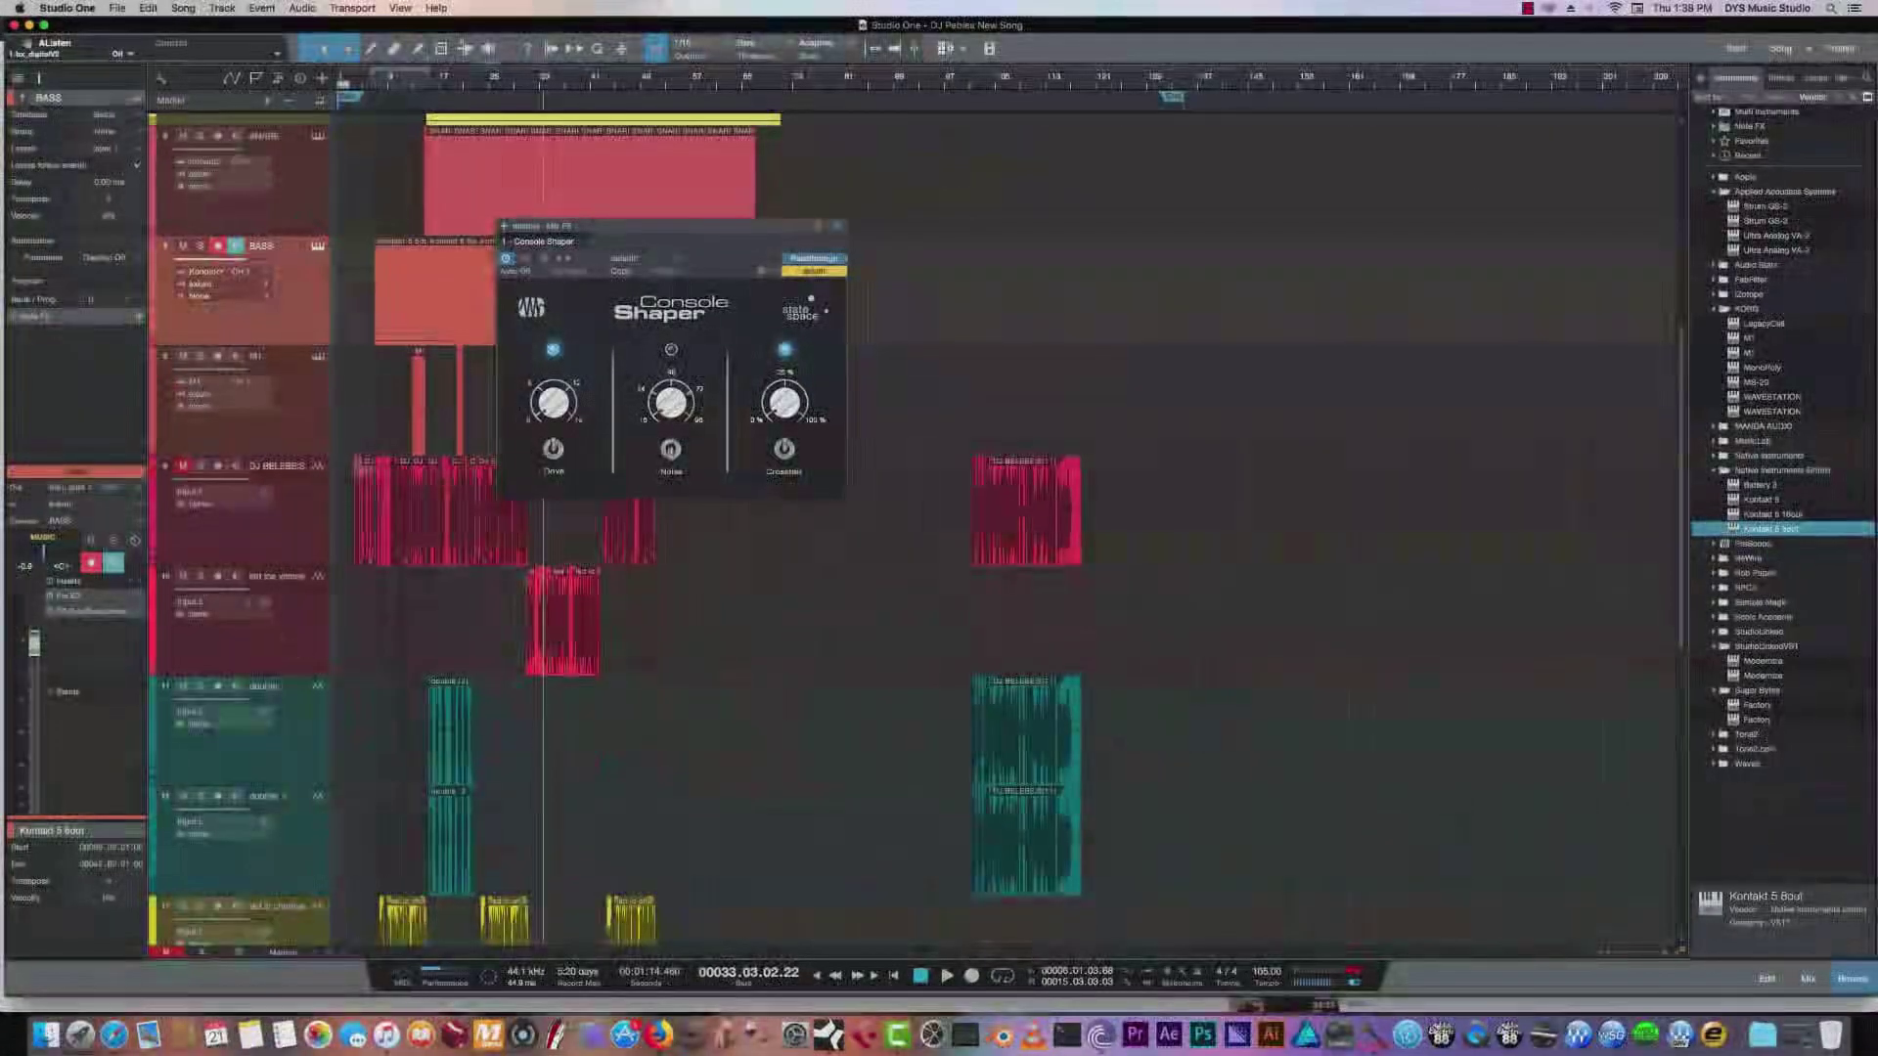
{"action": "scroll", "coordinate": [313, 775], "scroll_direction": "down", "scroll_amount": 5}
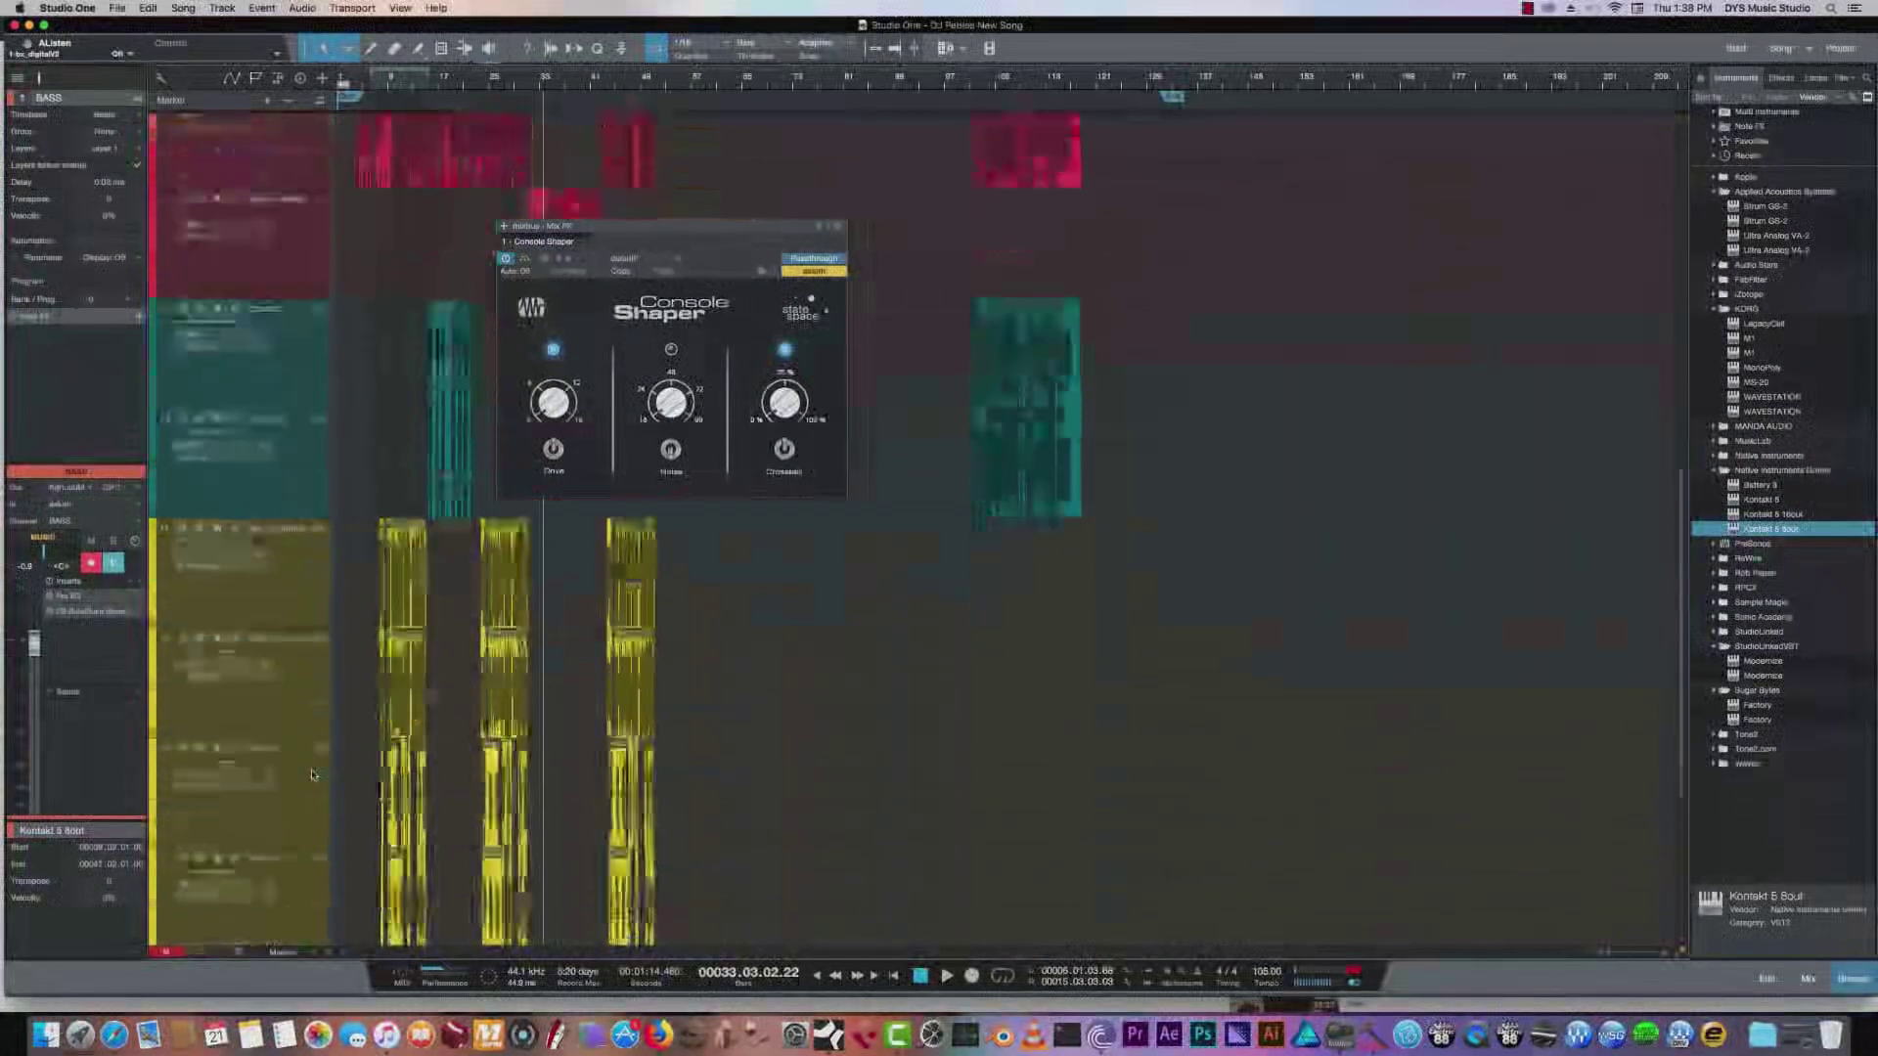
{"action": "scroll", "coordinate": [313, 775], "scroll_direction": "down", "scroll_amount": 2}
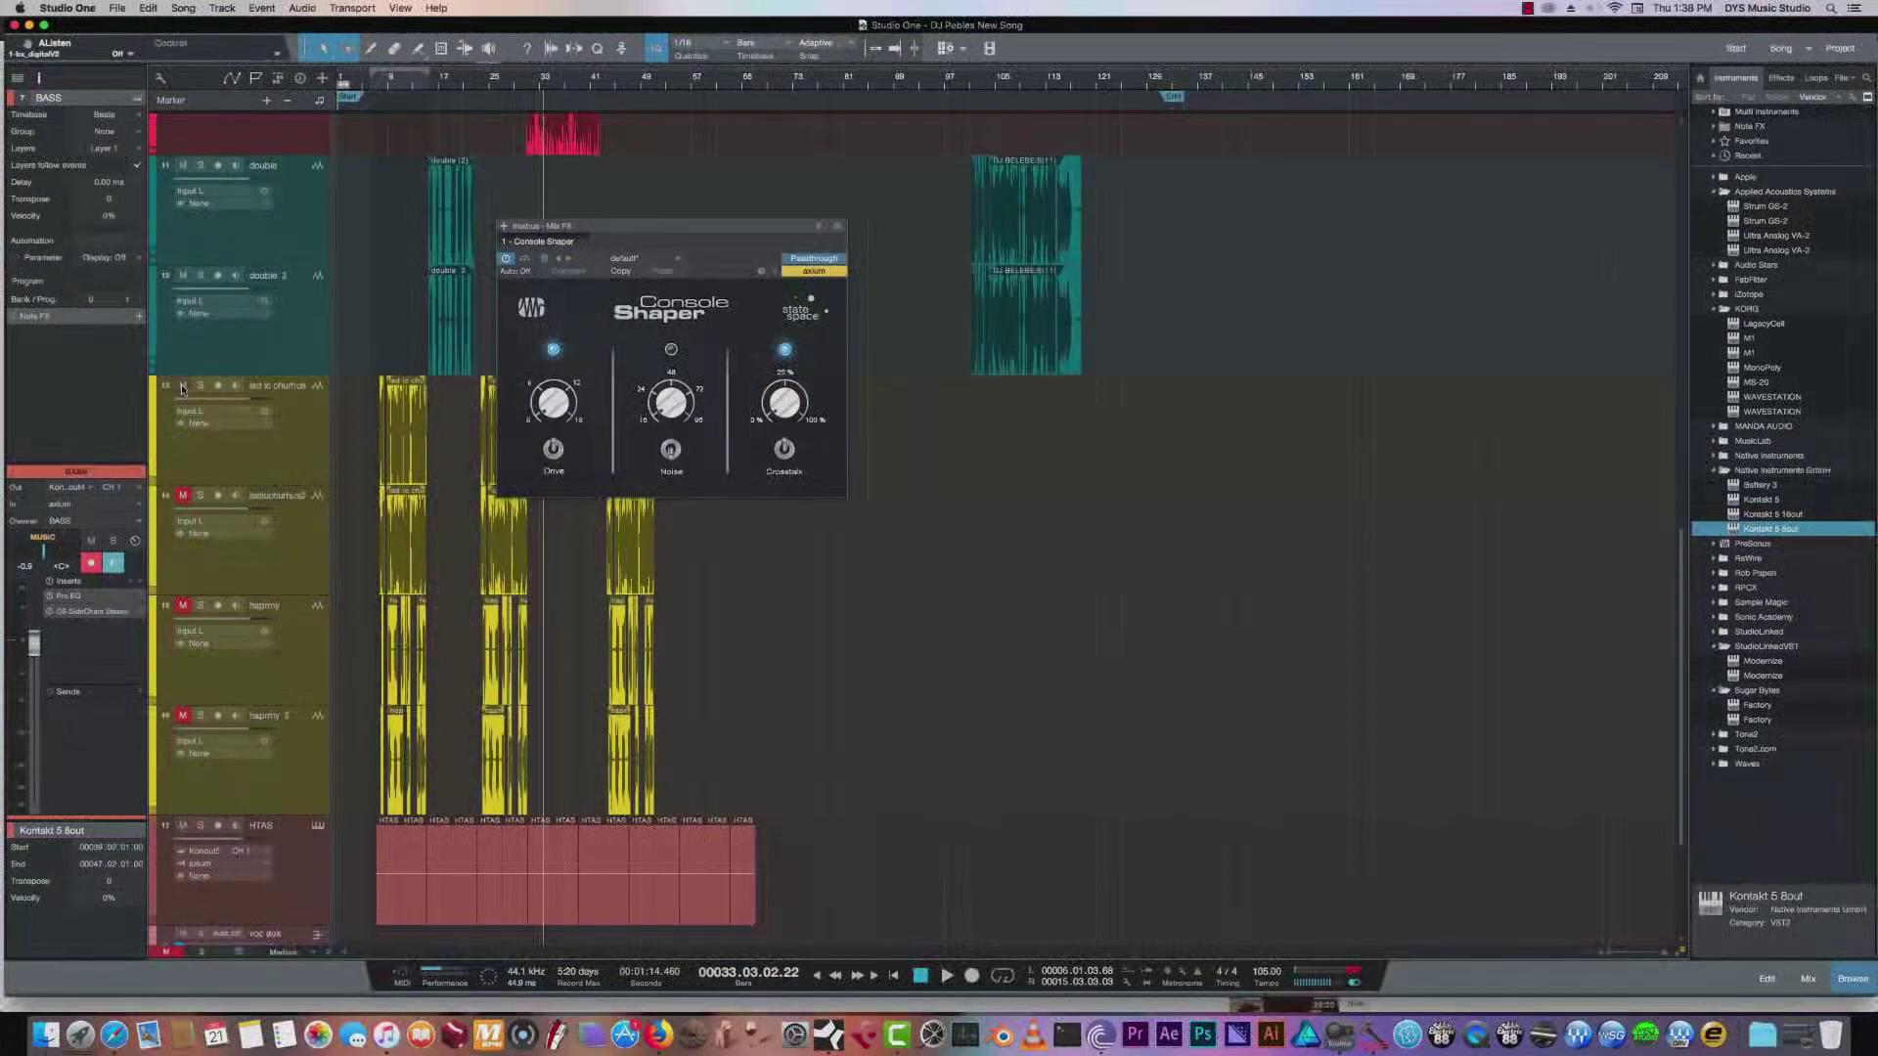
{"action": "scroll", "coordinate": [417, 598], "scroll_direction": "up", "scroll_amount": 9}
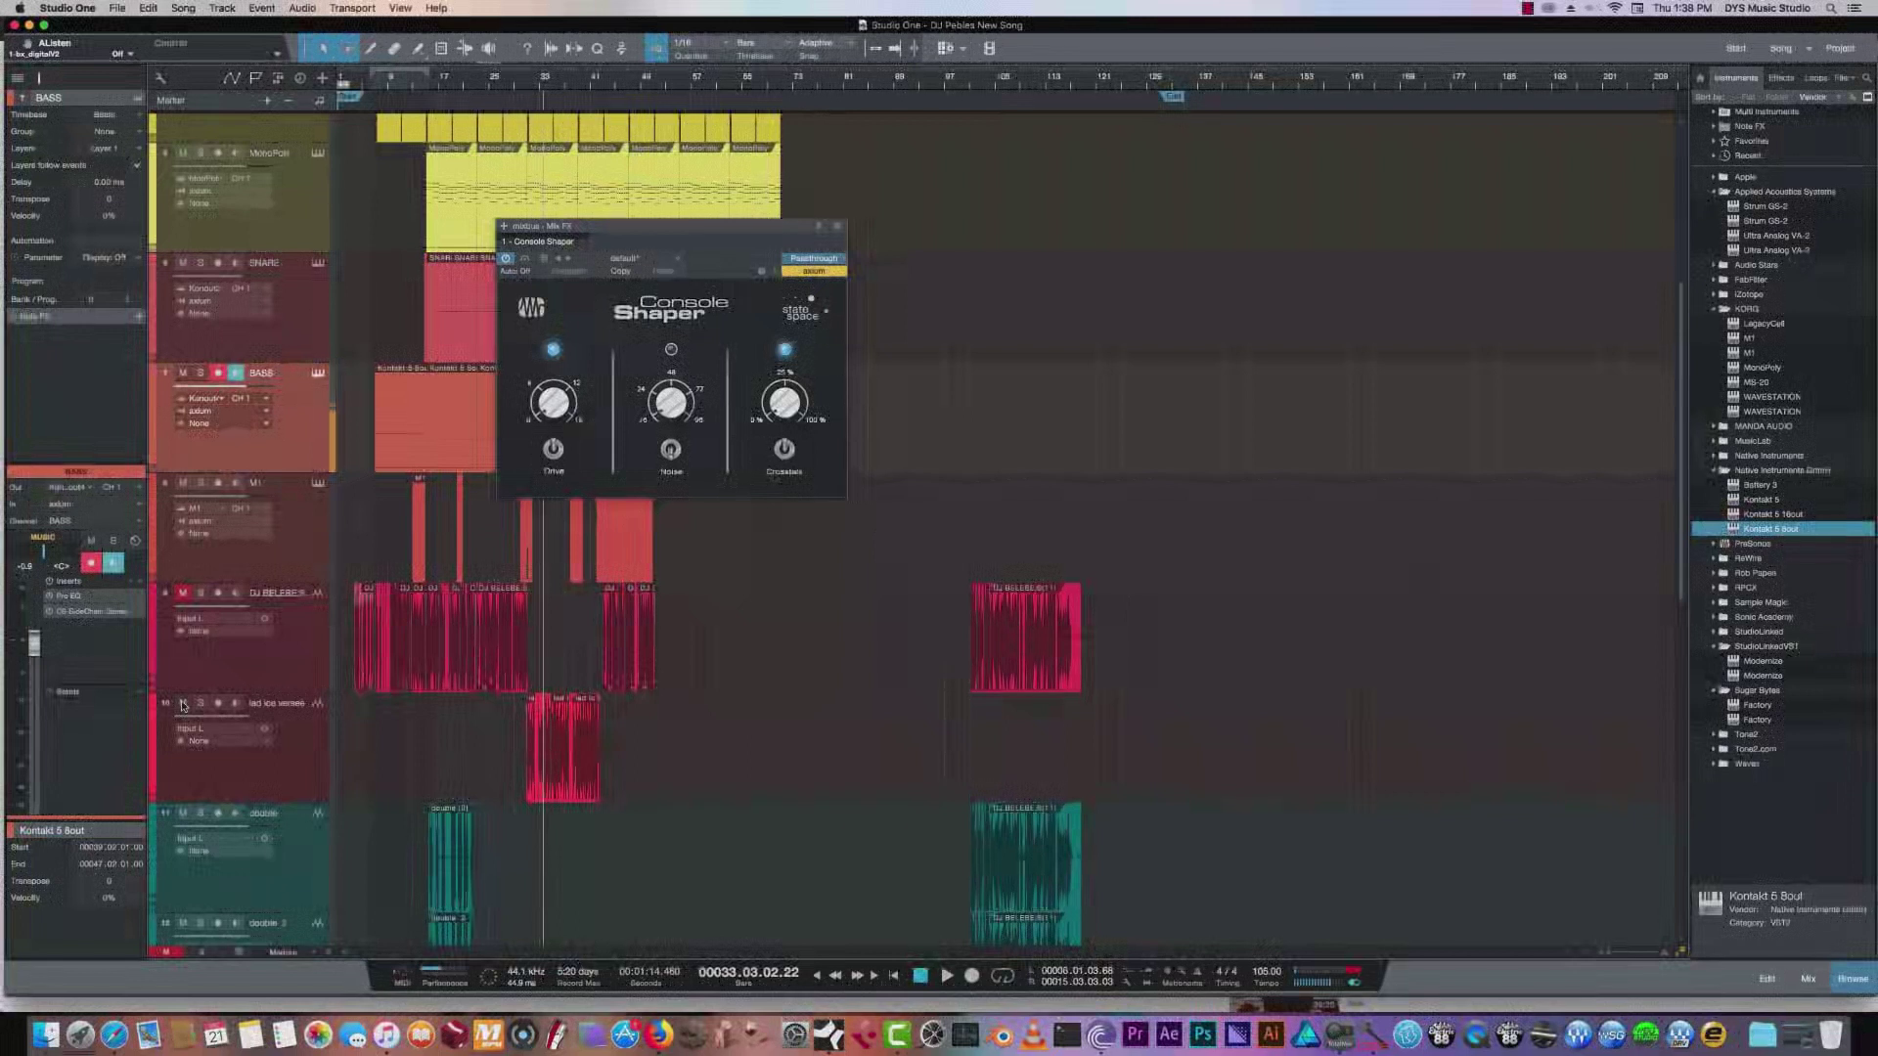
{"action": "scroll", "coordinate": [242, 652], "scroll_direction": "down", "scroll_amount": 1}
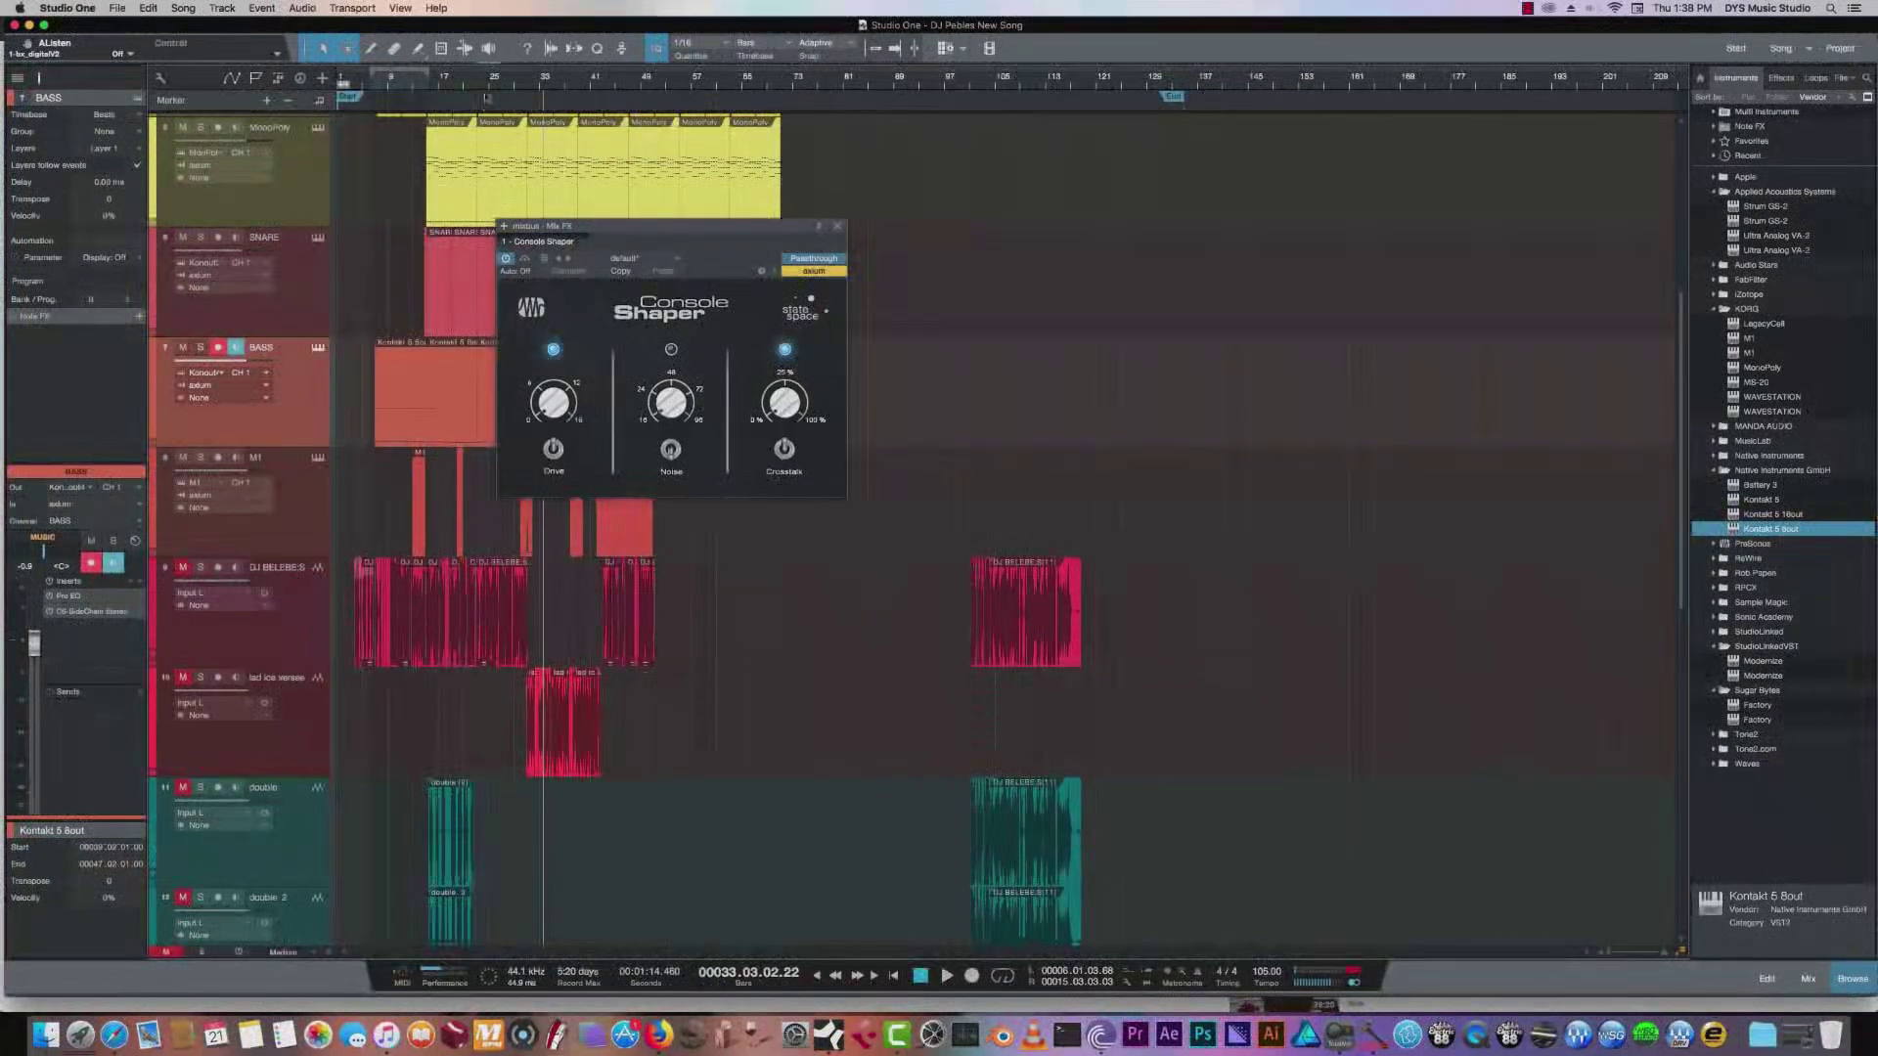
Play the instrumental from about bar 10 and look over the arrangement's tracks during playback.
{"action": "left_click", "coordinate": [393, 95]}
{"action": "key", "text": "space"}
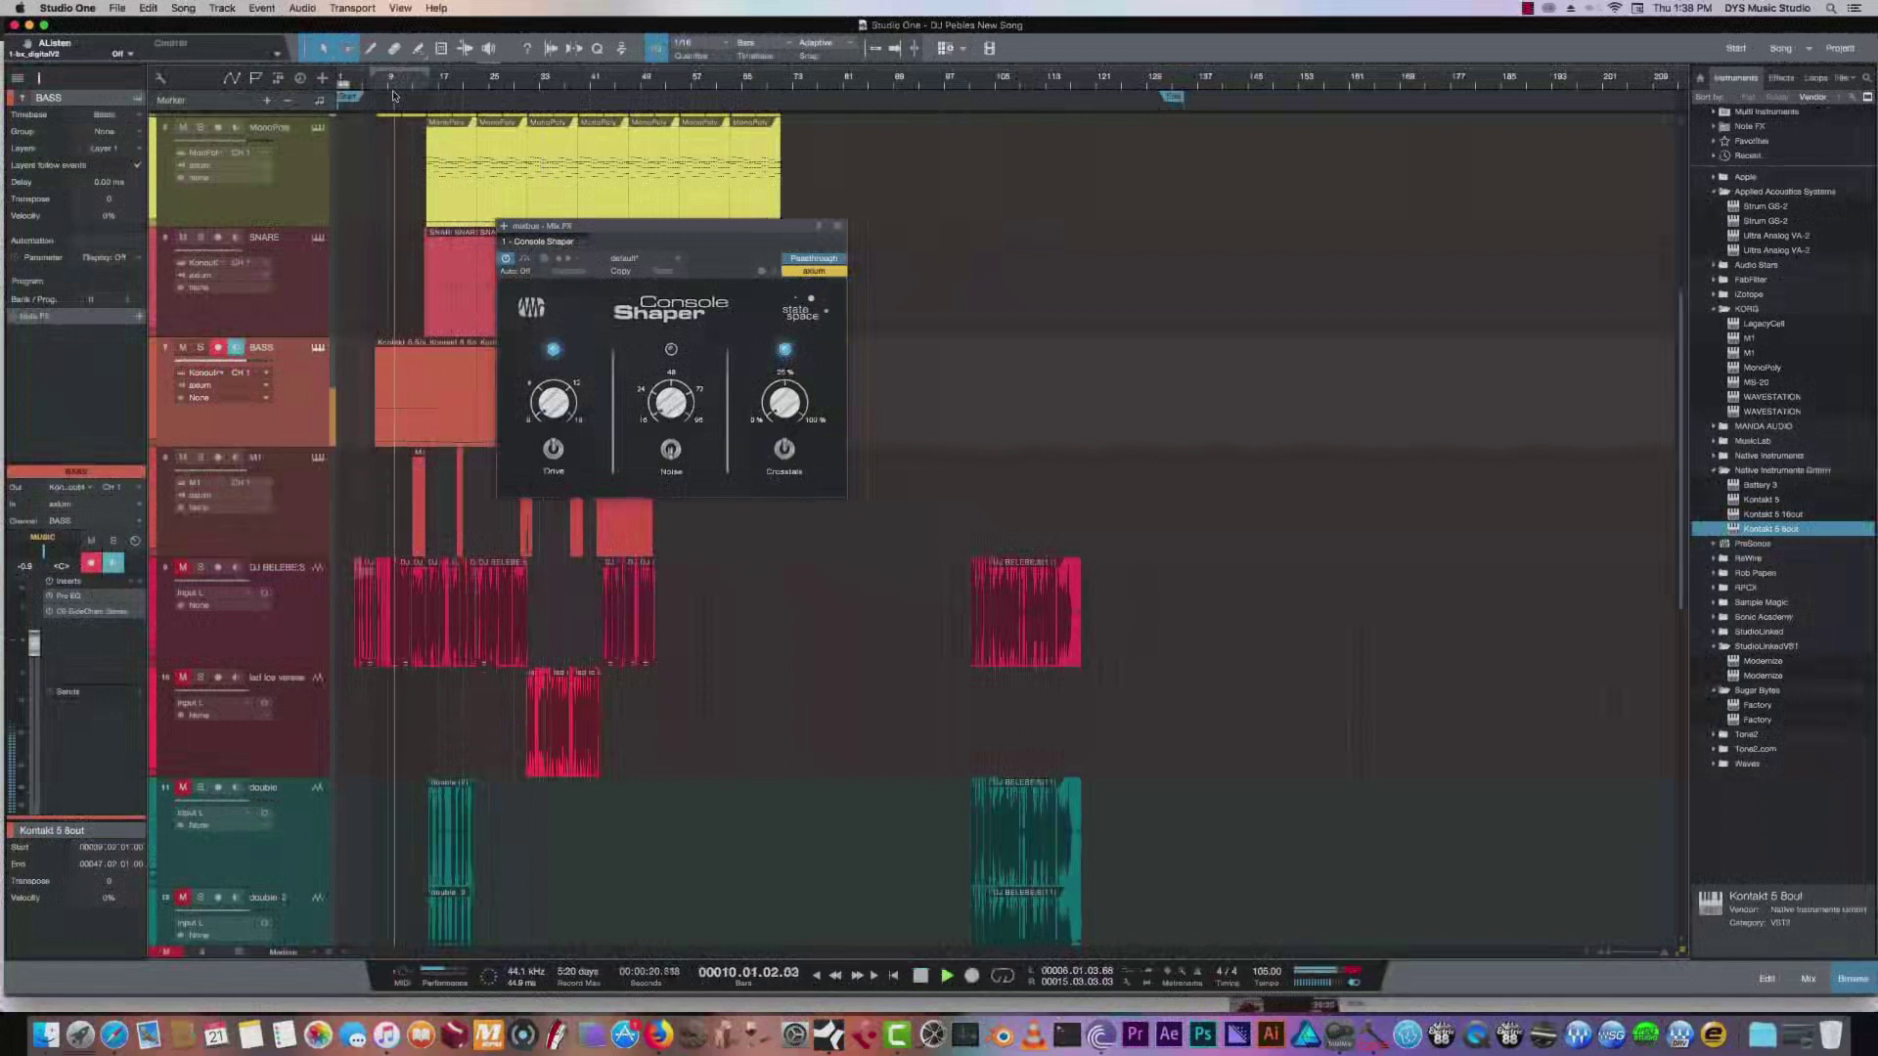
{"action": "scroll", "coordinate": [389, 412], "scroll_direction": "down", "scroll_amount": 10}
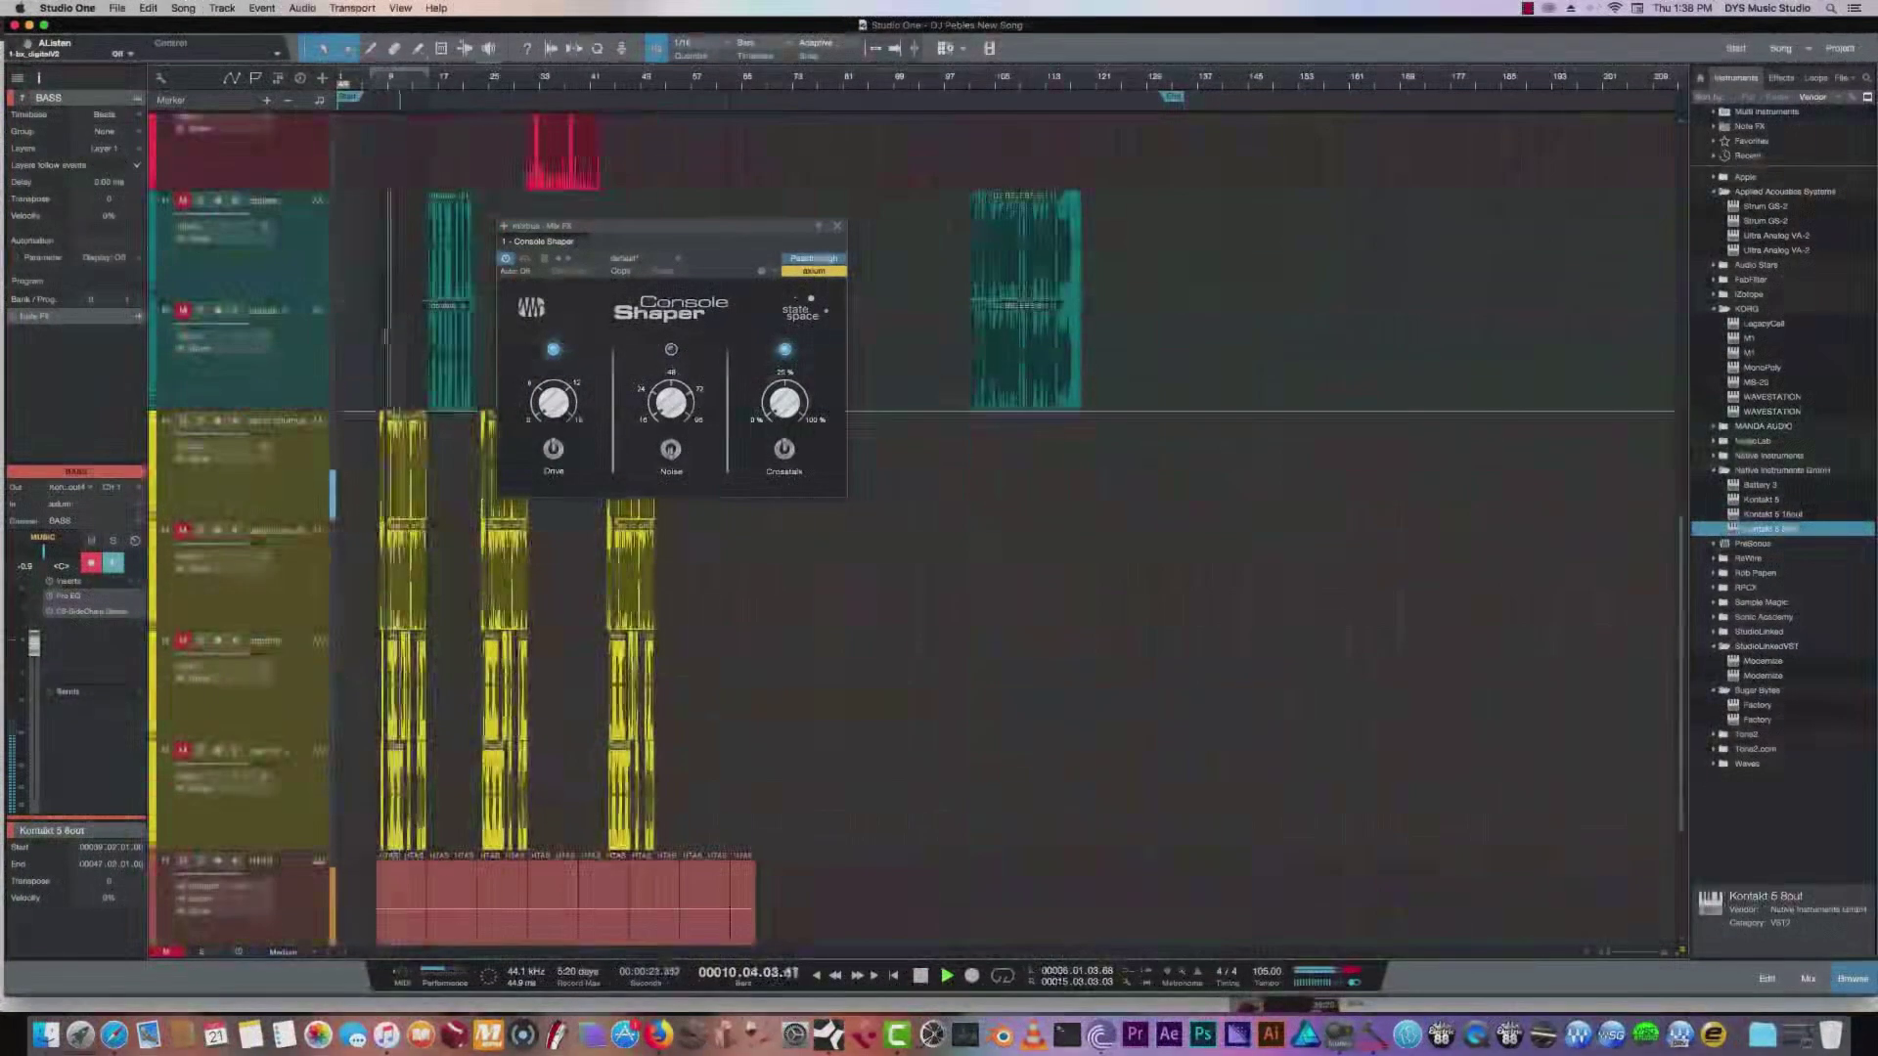
{"action": "scroll", "coordinate": [312, 446], "scroll_direction": "down", "scroll_amount": 7}
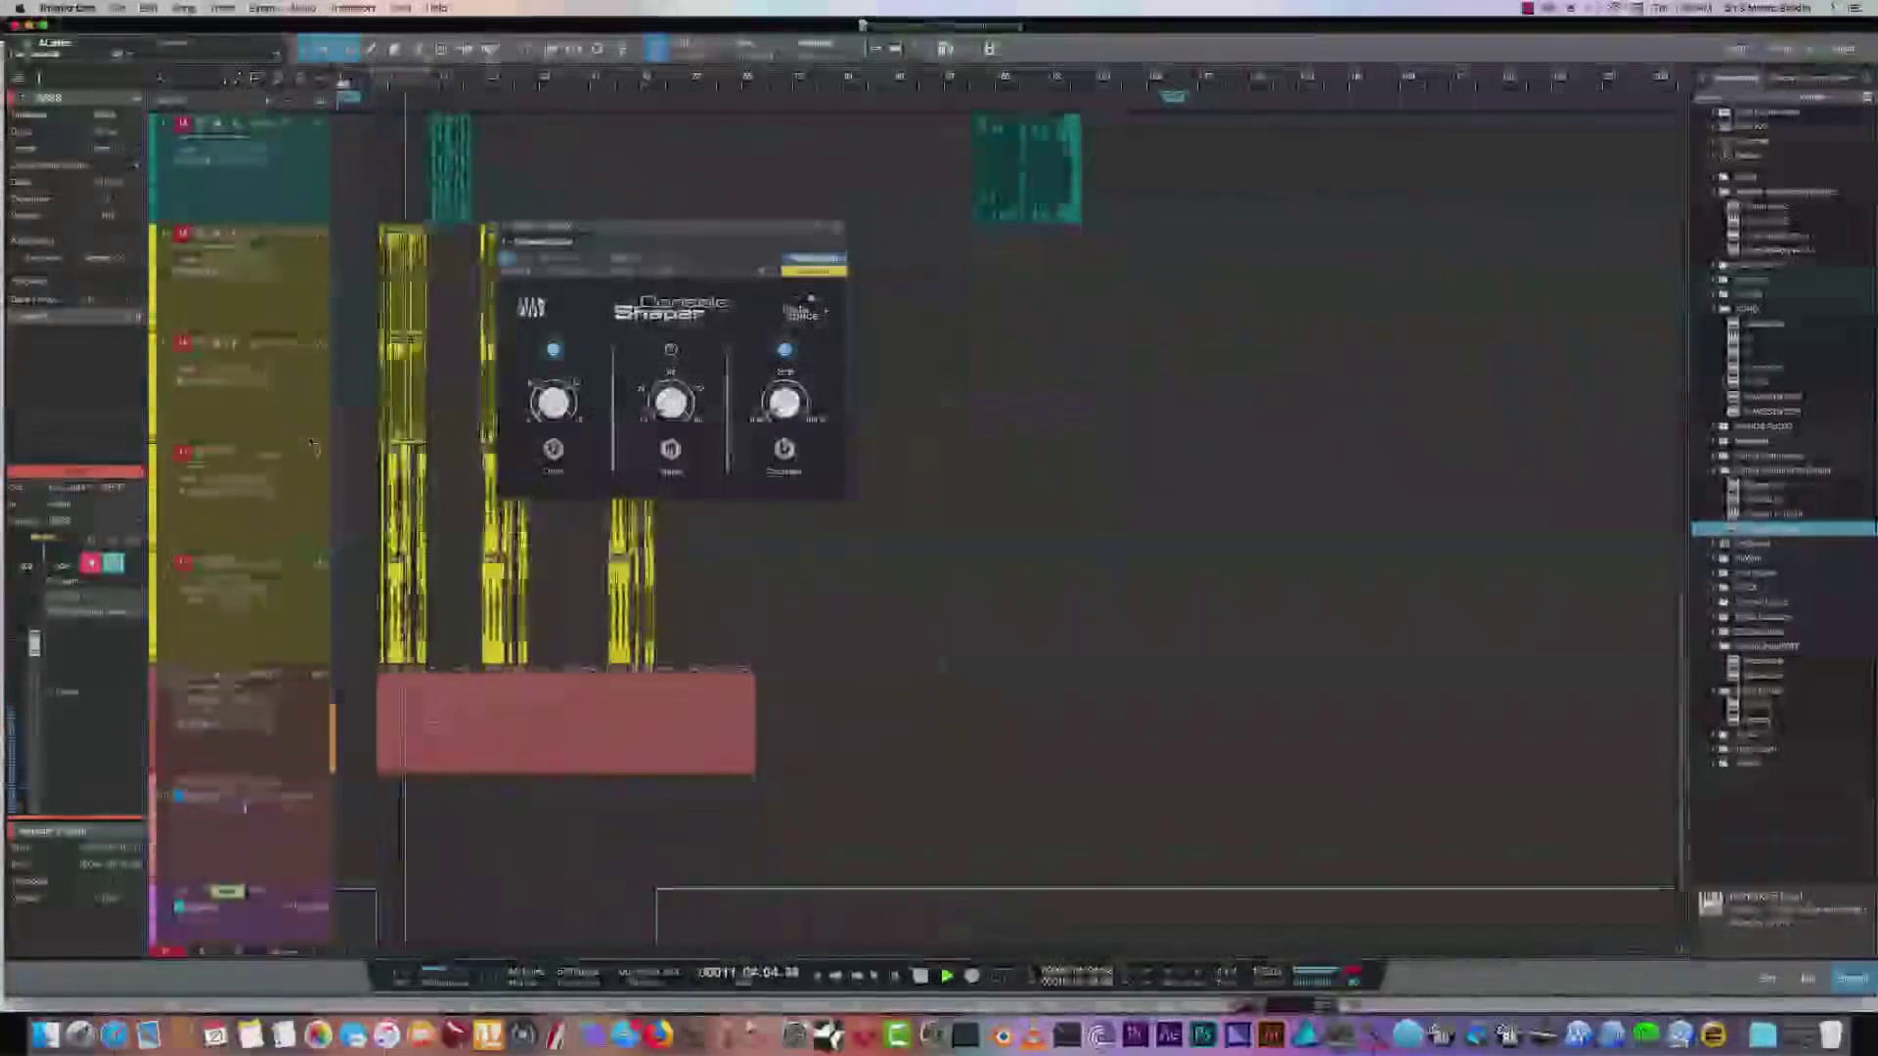
{"action": "scroll", "coordinate": [313, 446], "scroll_direction": "up", "scroll_amount": 11}
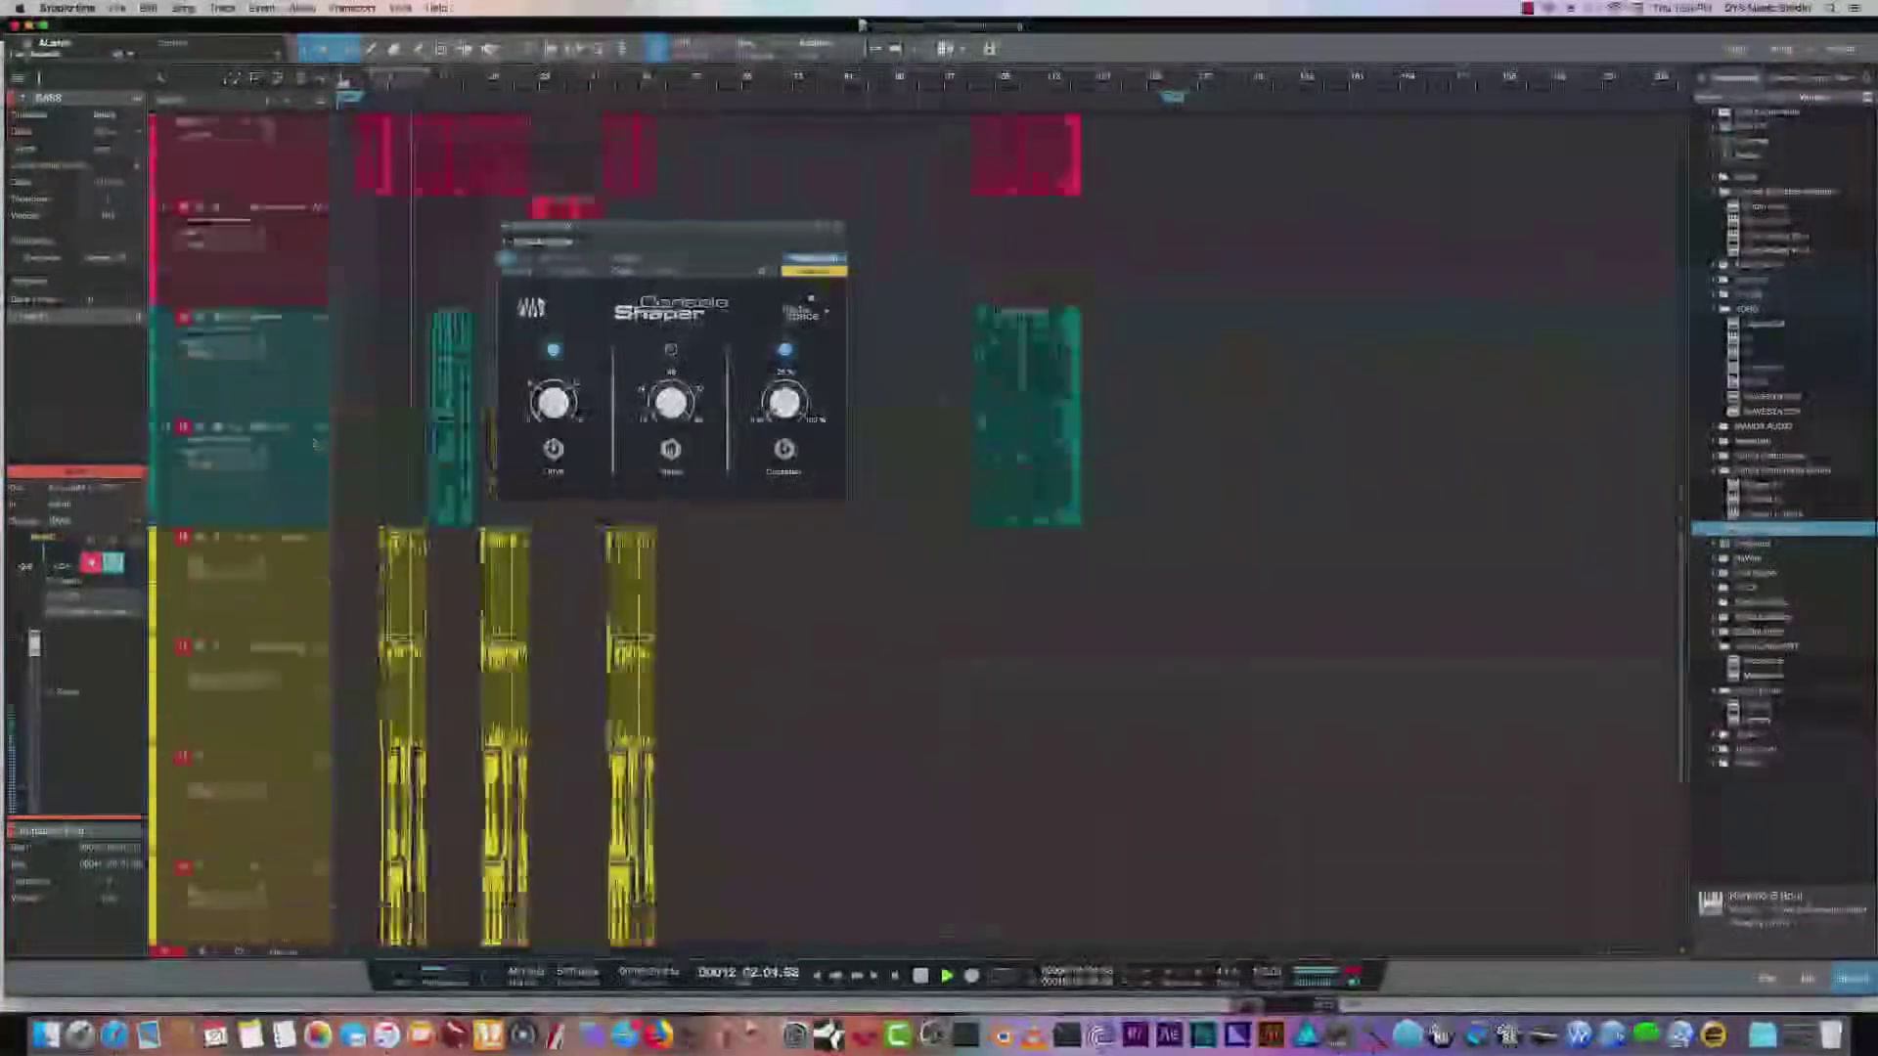
{"action": "scroll", "coordinate": [315, 443], "scroll_direction": "up", "scroll_amount": 8}
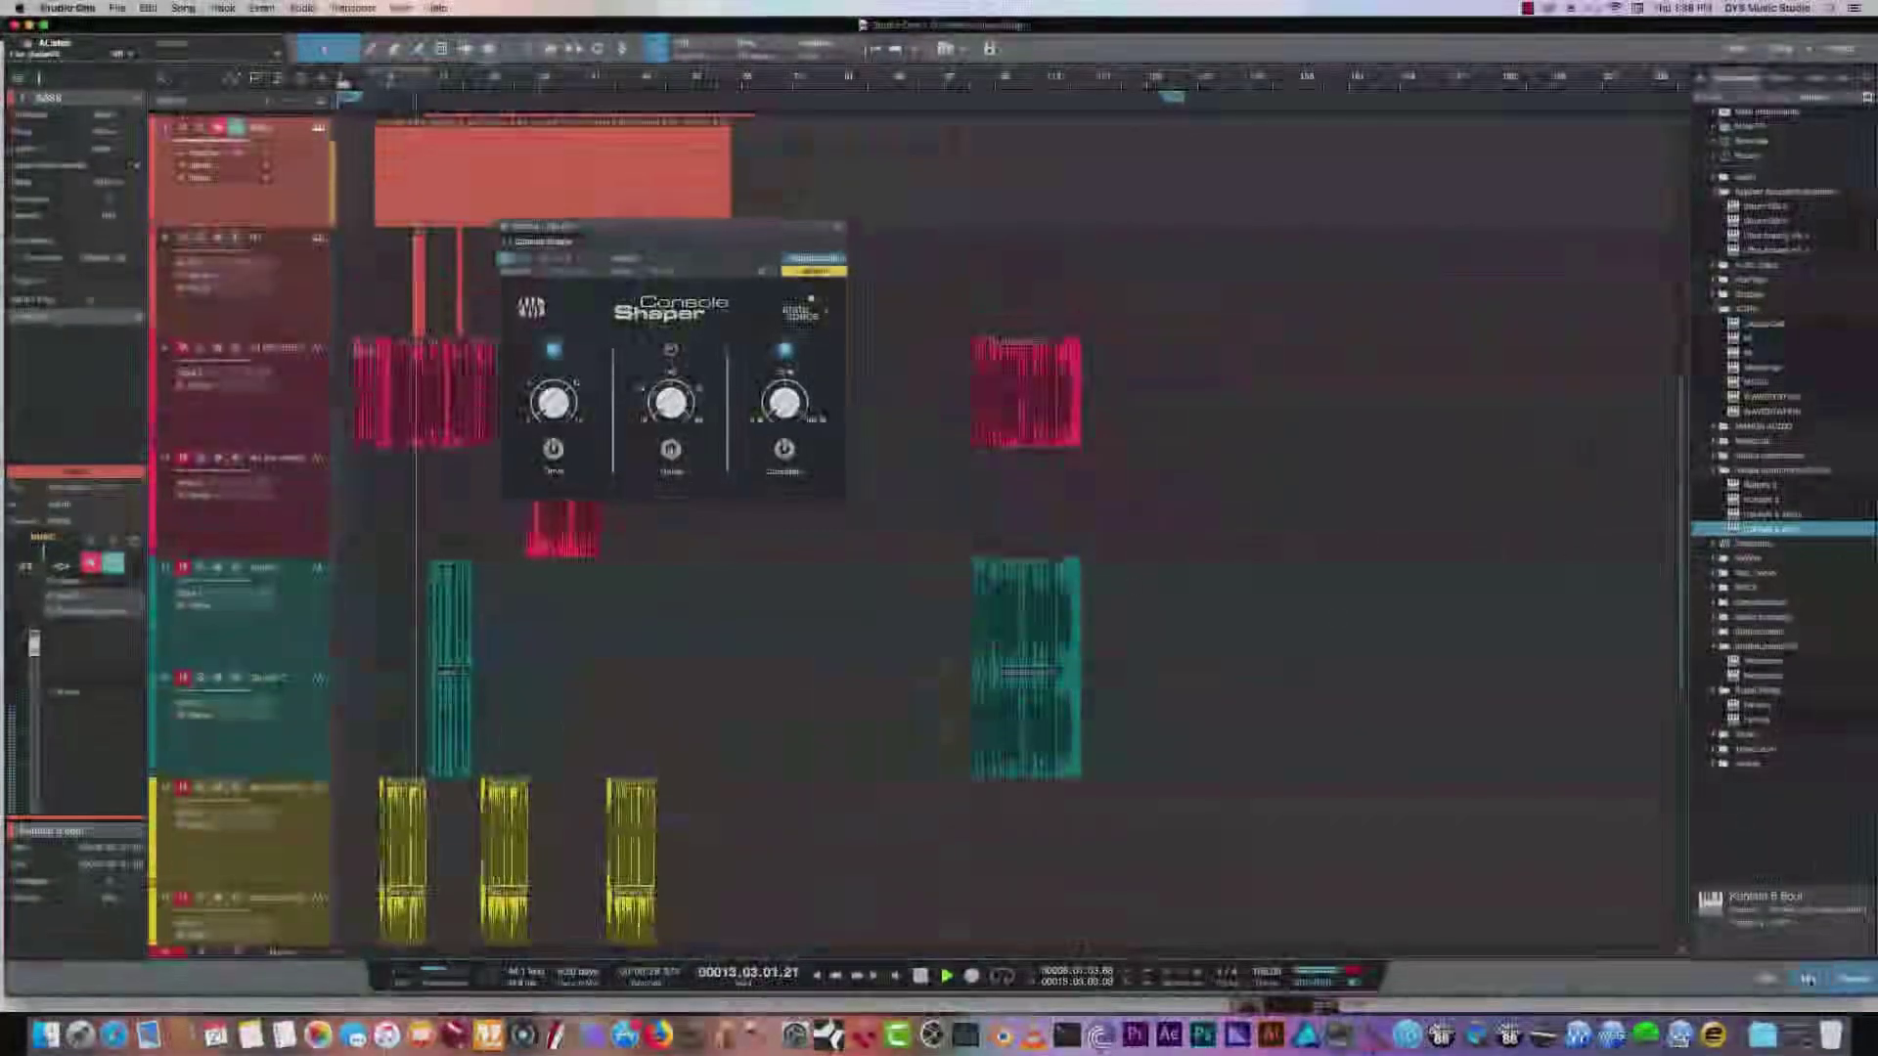
Solo the kick aux channel in the console and briefly check C4 Stereo on the mix bus during playback.
{"action": "key", "text": "F3"}
{"action": "scroll", "coordinate": [1071, 886], "scroll_direction": "right", "scroll_amount": 6}
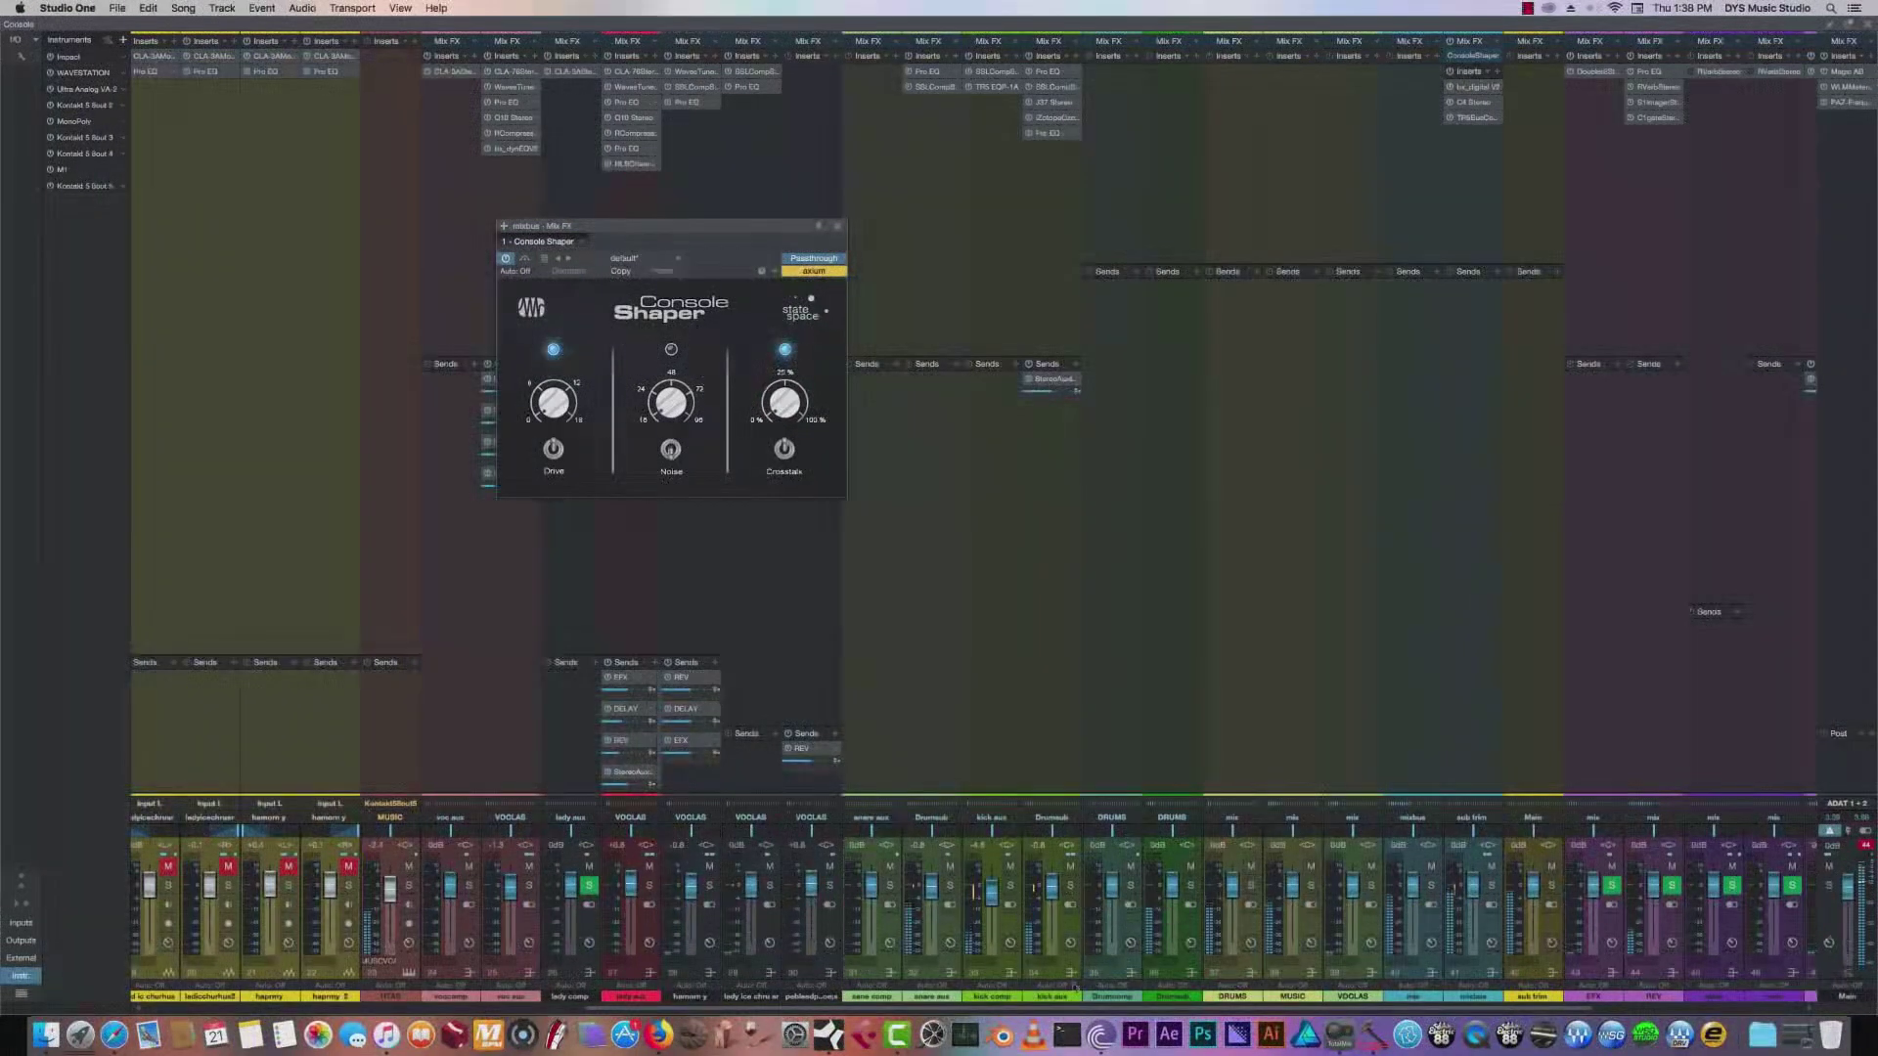
{"action": "scroll", "coordinate": [1054, 1010], "scroll_direction": "left", "scroll_amount": 1}
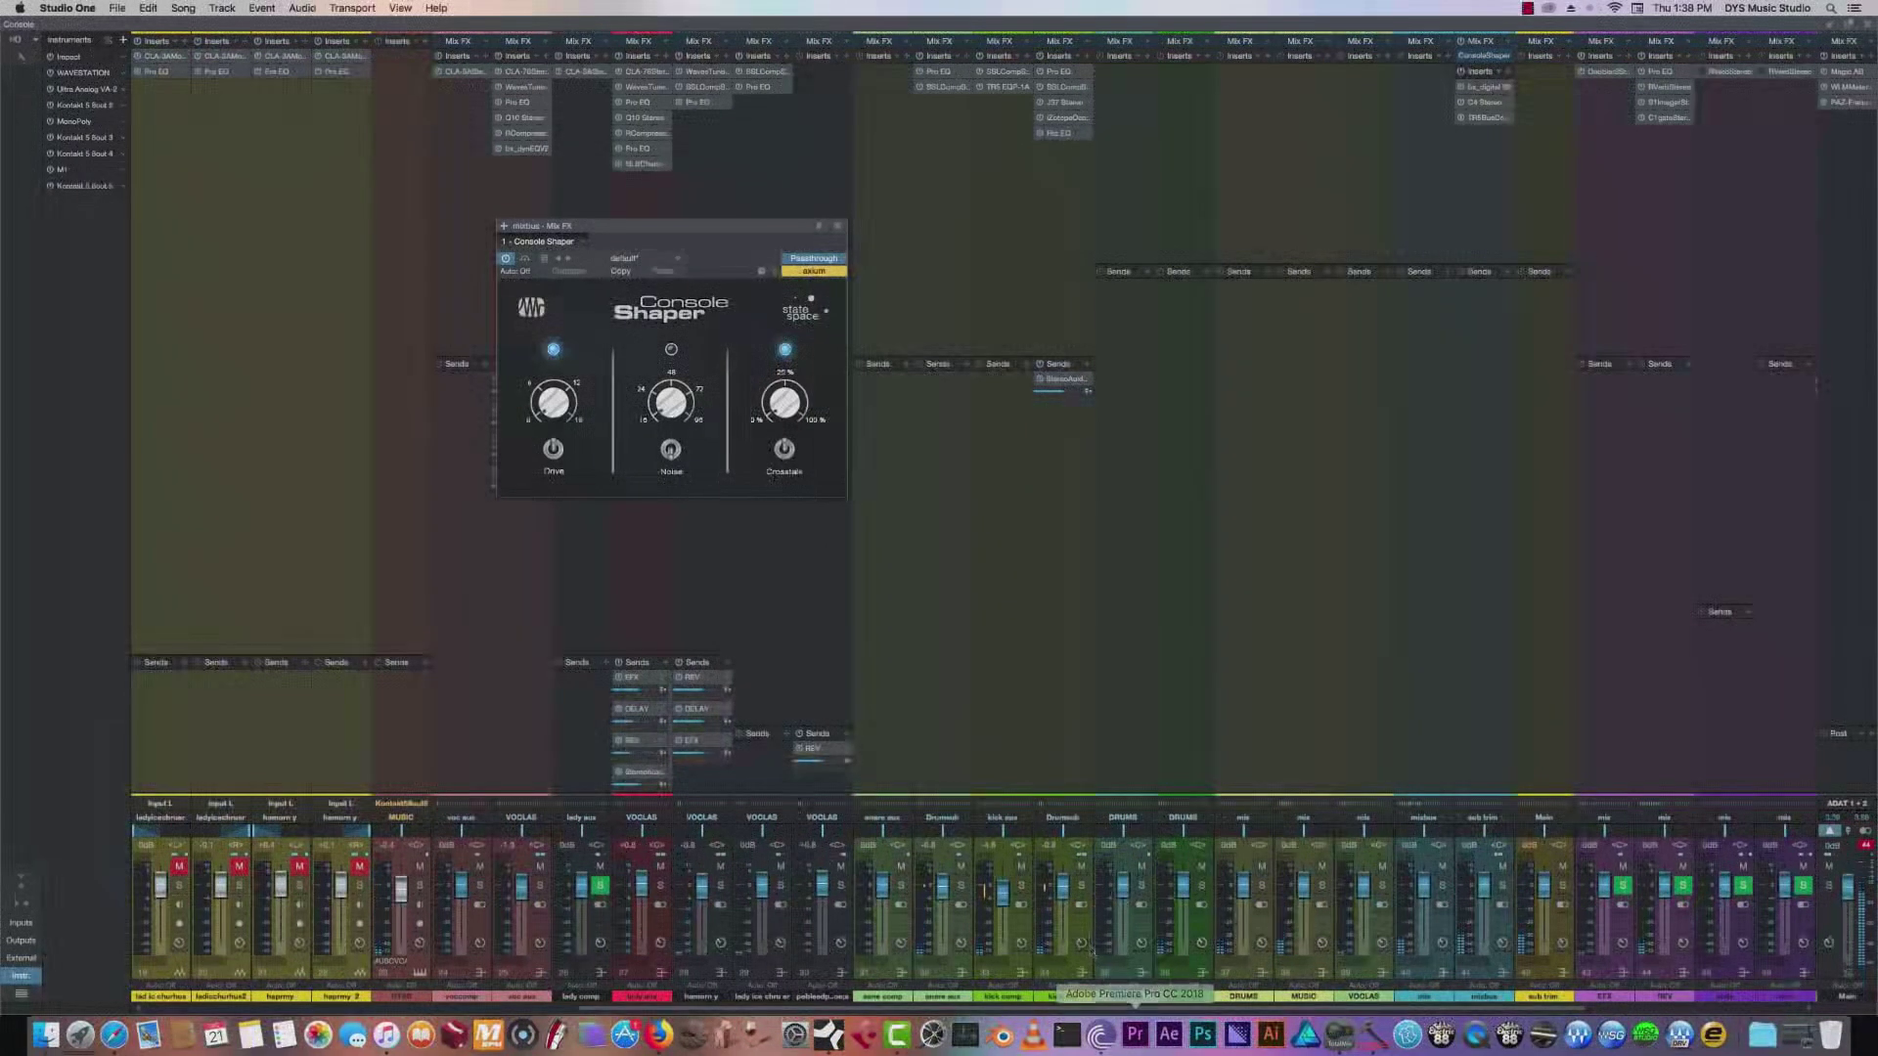
{"action": "left_click", "coordinate": [1082, 890]}
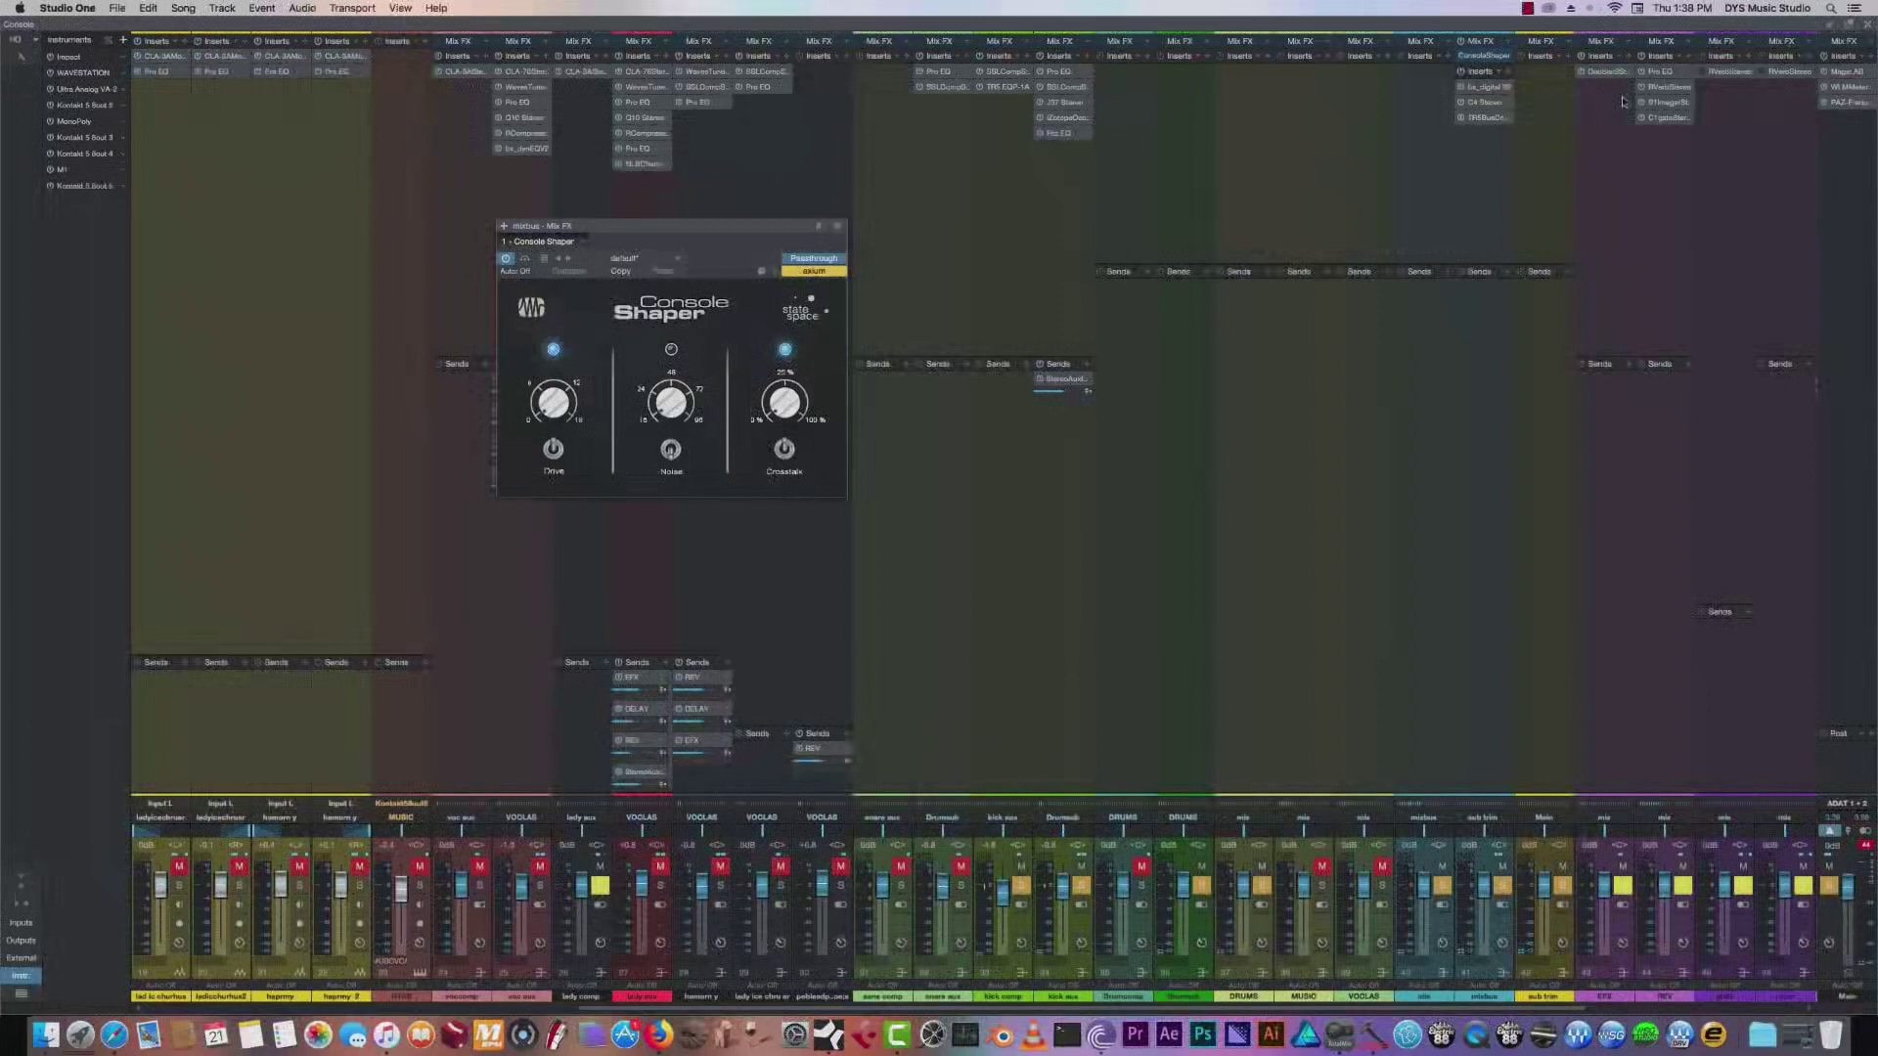
{"action": "left_click", "coordinate": [1482, 103]}
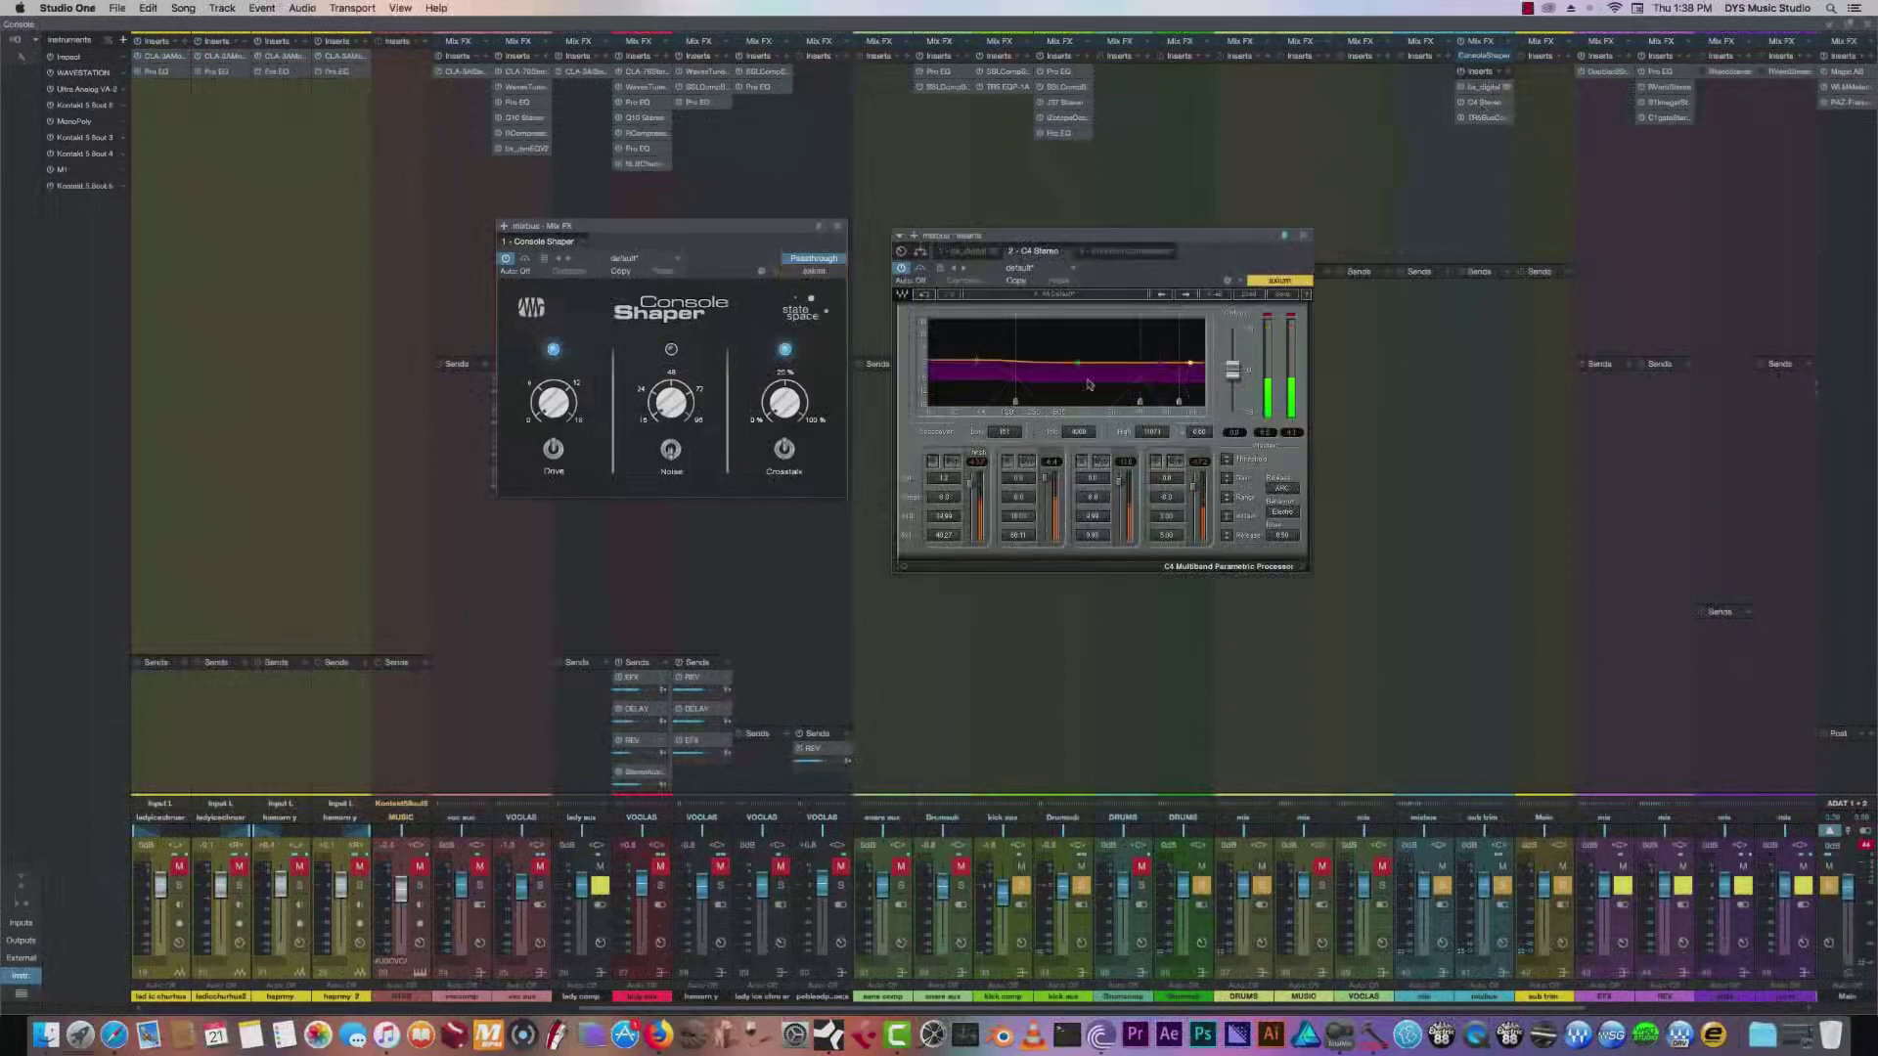
{"action": "left_click", "coordinate": [1303, 237]}
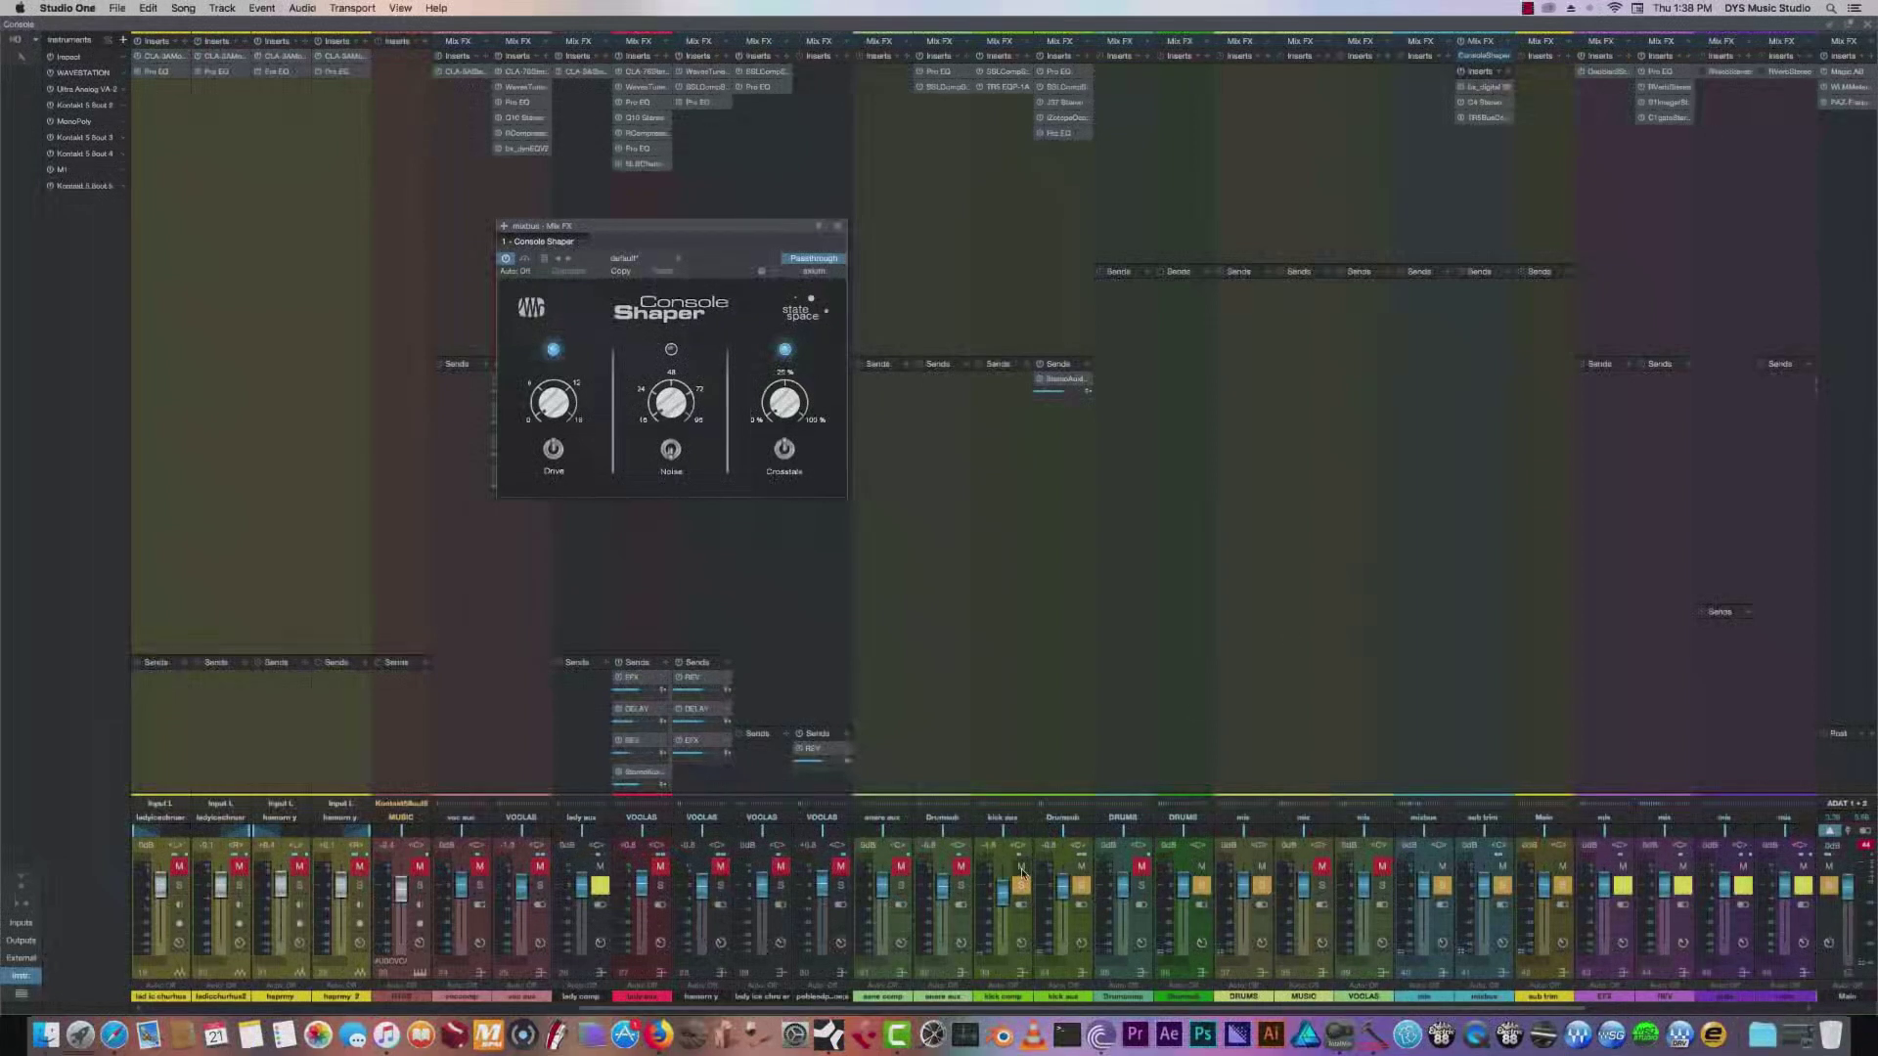
Toggle the mutes on the kick aux and kick comp channels, and solo the Impact kick track's channel.
{"action": "left_click", "coordinate": [1081, 867]}
{"action": "left_click", "coordinate": [1021, 867]}
{"action": "left_click", "coordinate": [1021, 866]}
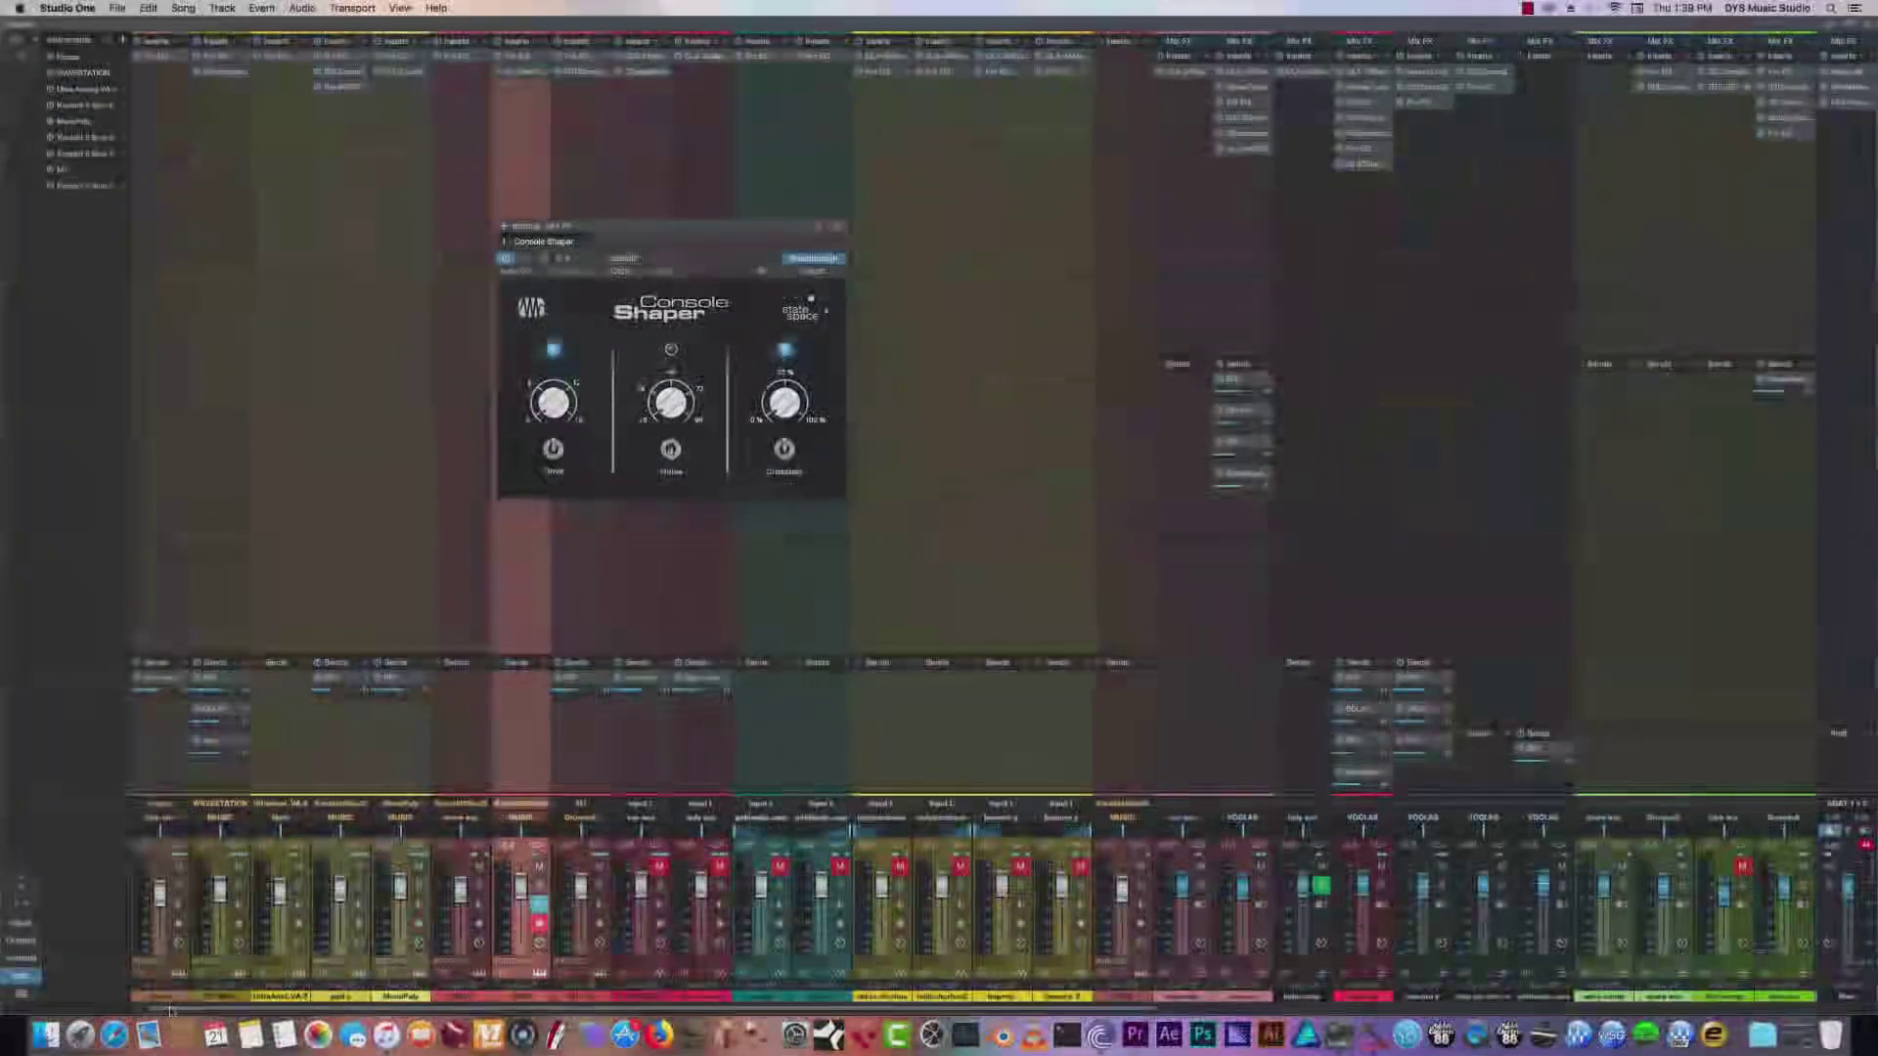
{"action": "left_click", "coordinate": [177, 886]}
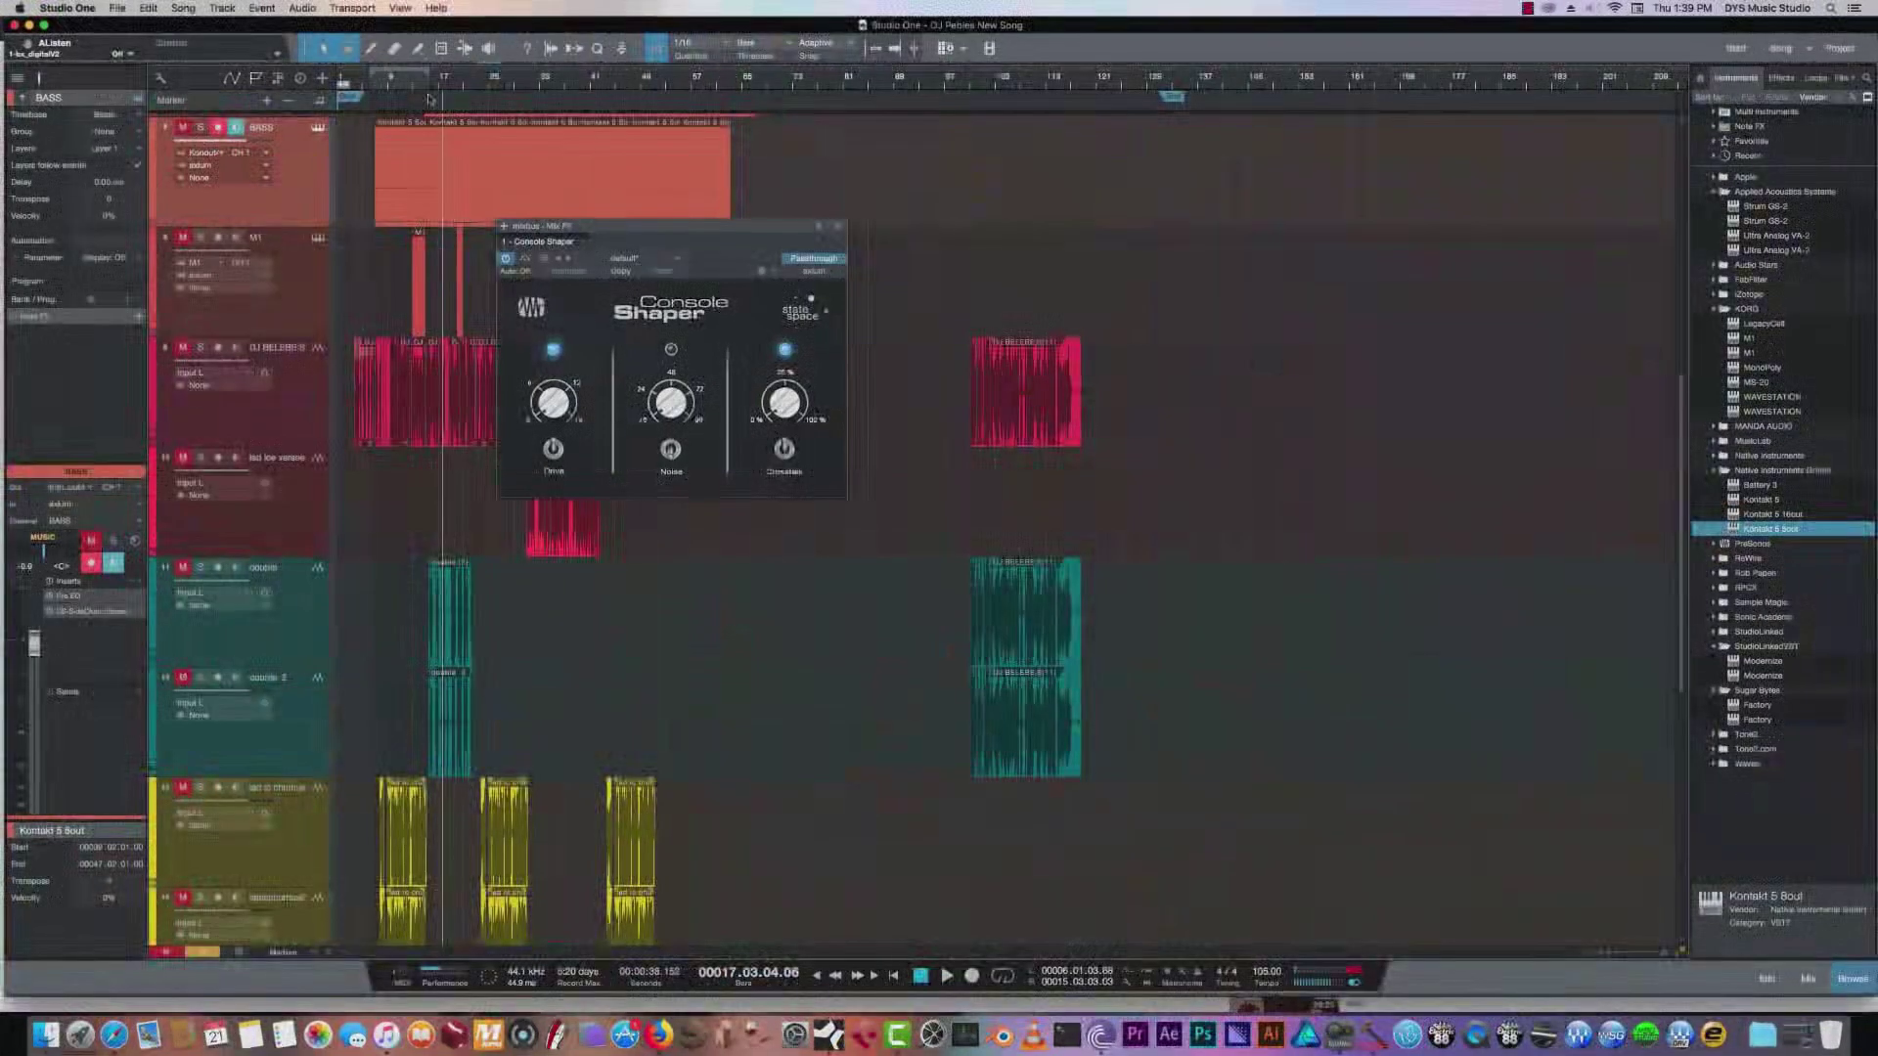
Play the soloed kick in the arrangement from about bar 13, bring its track into view, and stop playback.
{"action": "left_click", "coordinate": [411, 86]}
{"action": "key", "text": "space"}
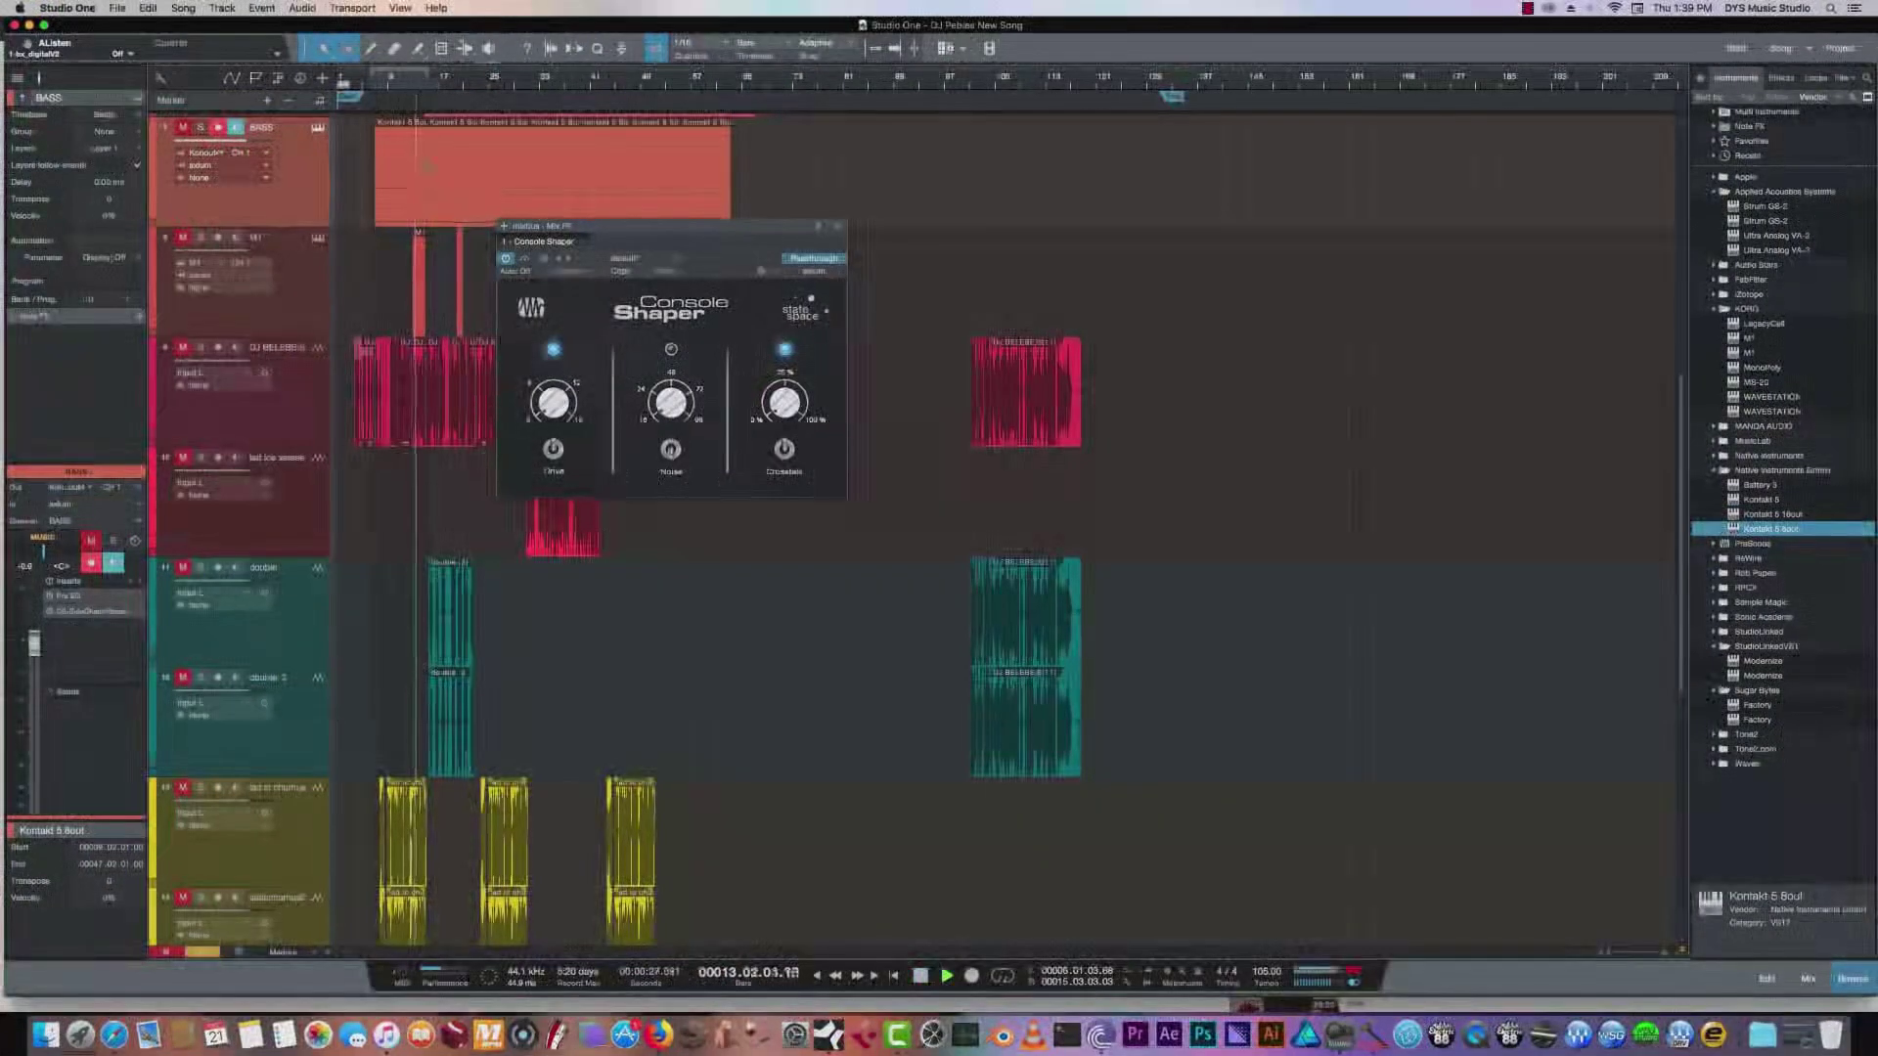
{"action": "scroll", "coordinate": [417, 427], "scroll_direction": "up", "scroll_amount": 6}
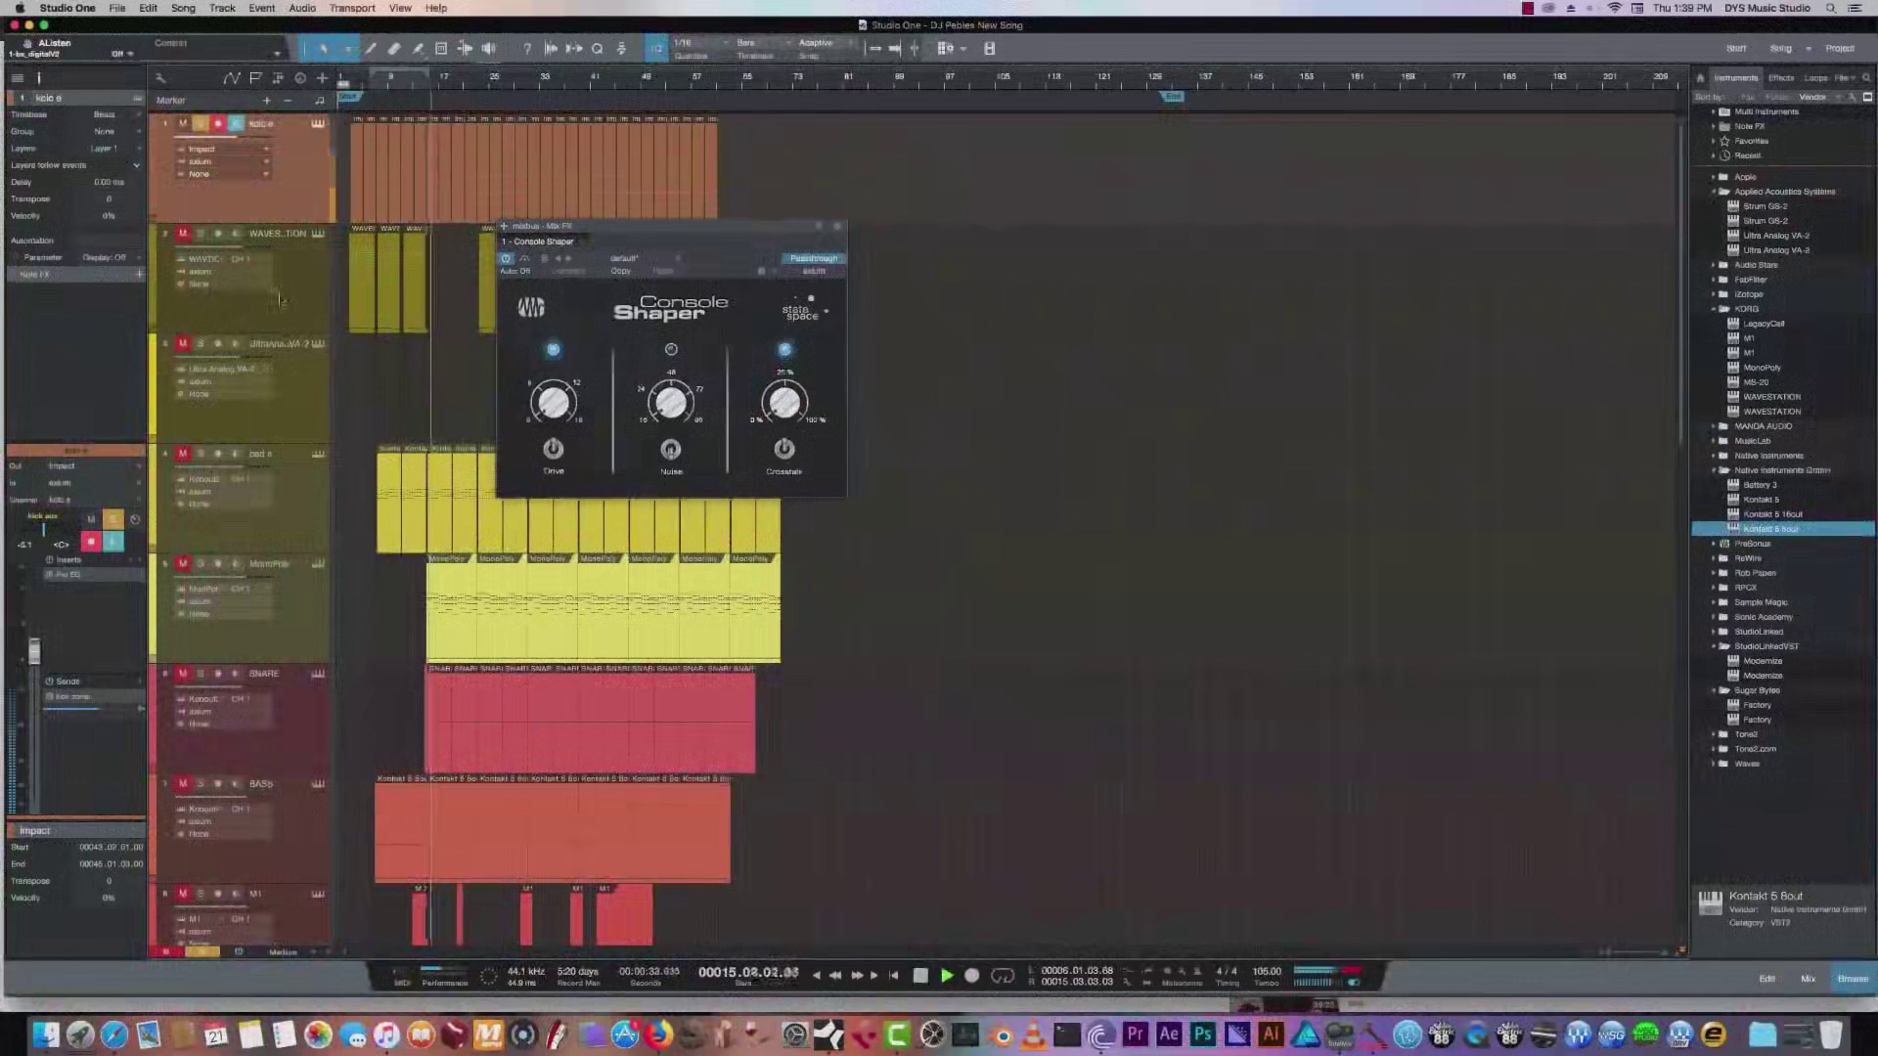
{"action": "key", "text": "space"}
Open Pro EQ on the kick track, move its window clear of the track list, and close the Impact instrument window.
{"action": "left_click", "coordinate": [71, 577]}
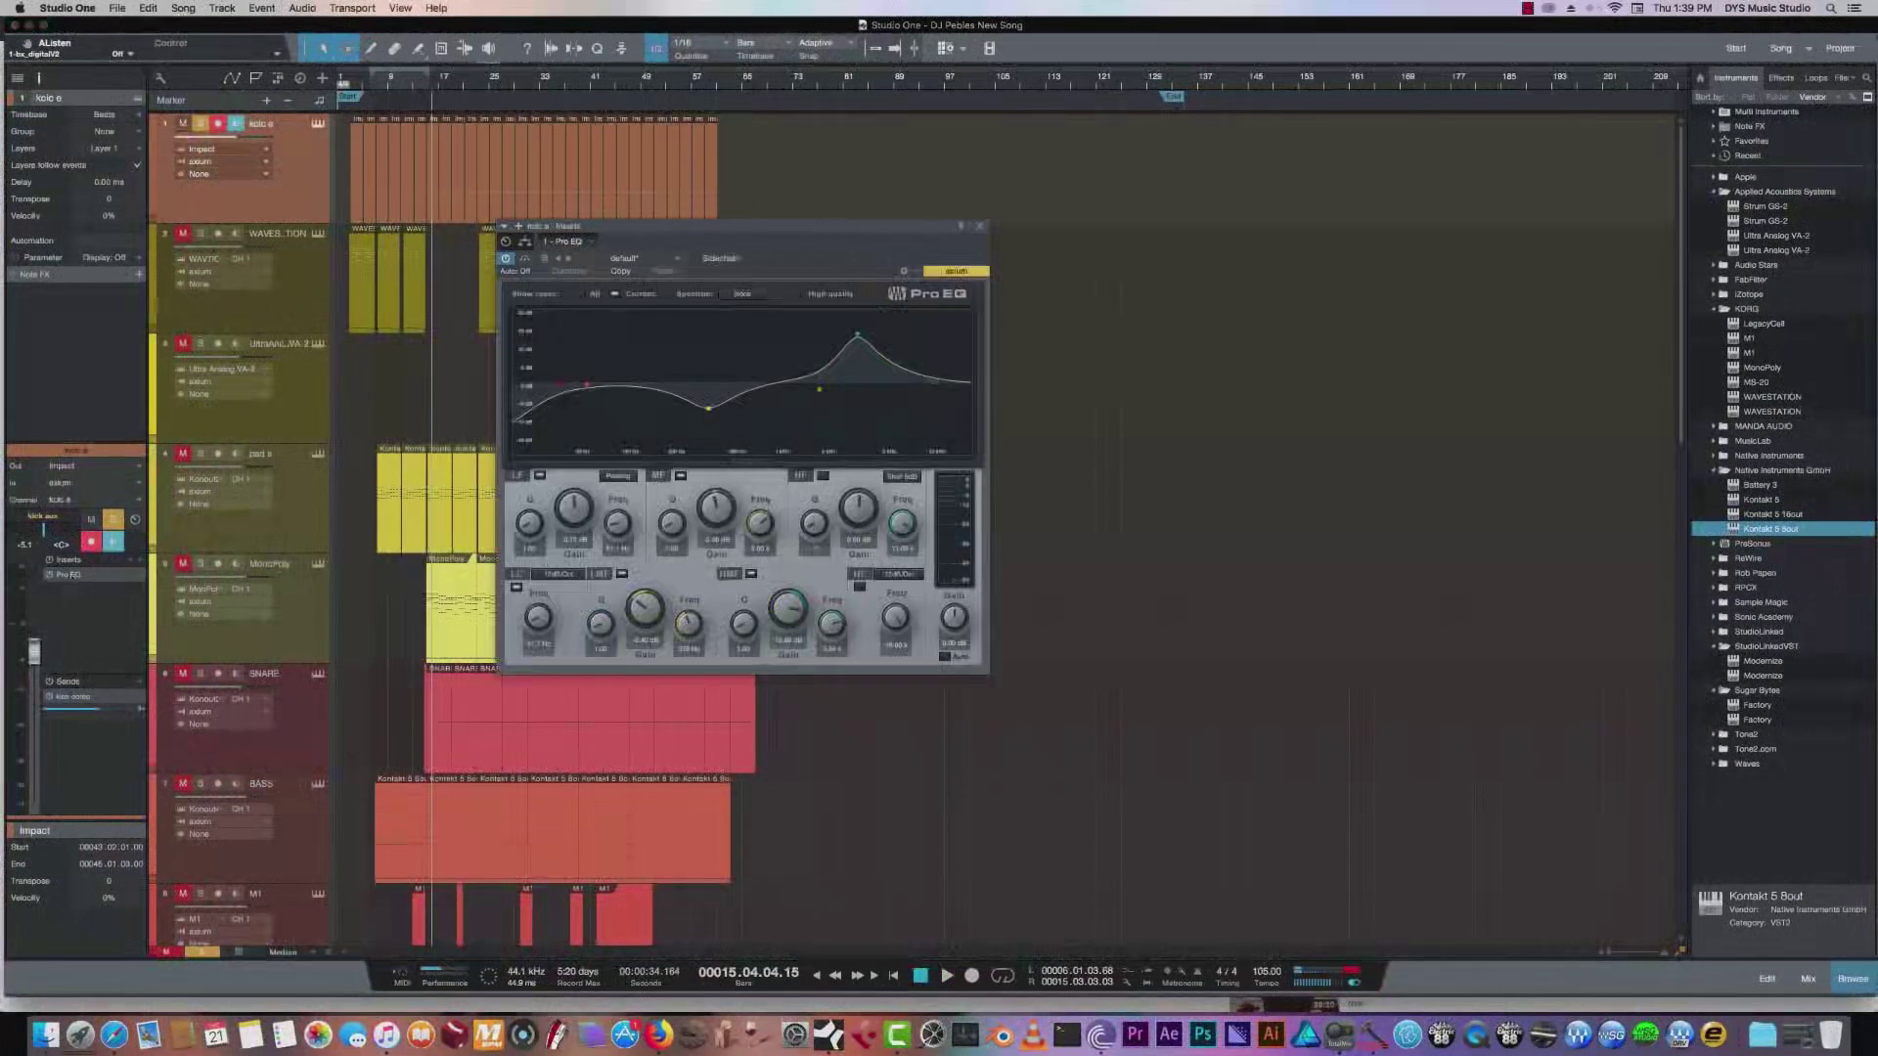
{"action": "left_click_drag", "start_coordinate": [717, 225], "coordinate": [922, 264]}
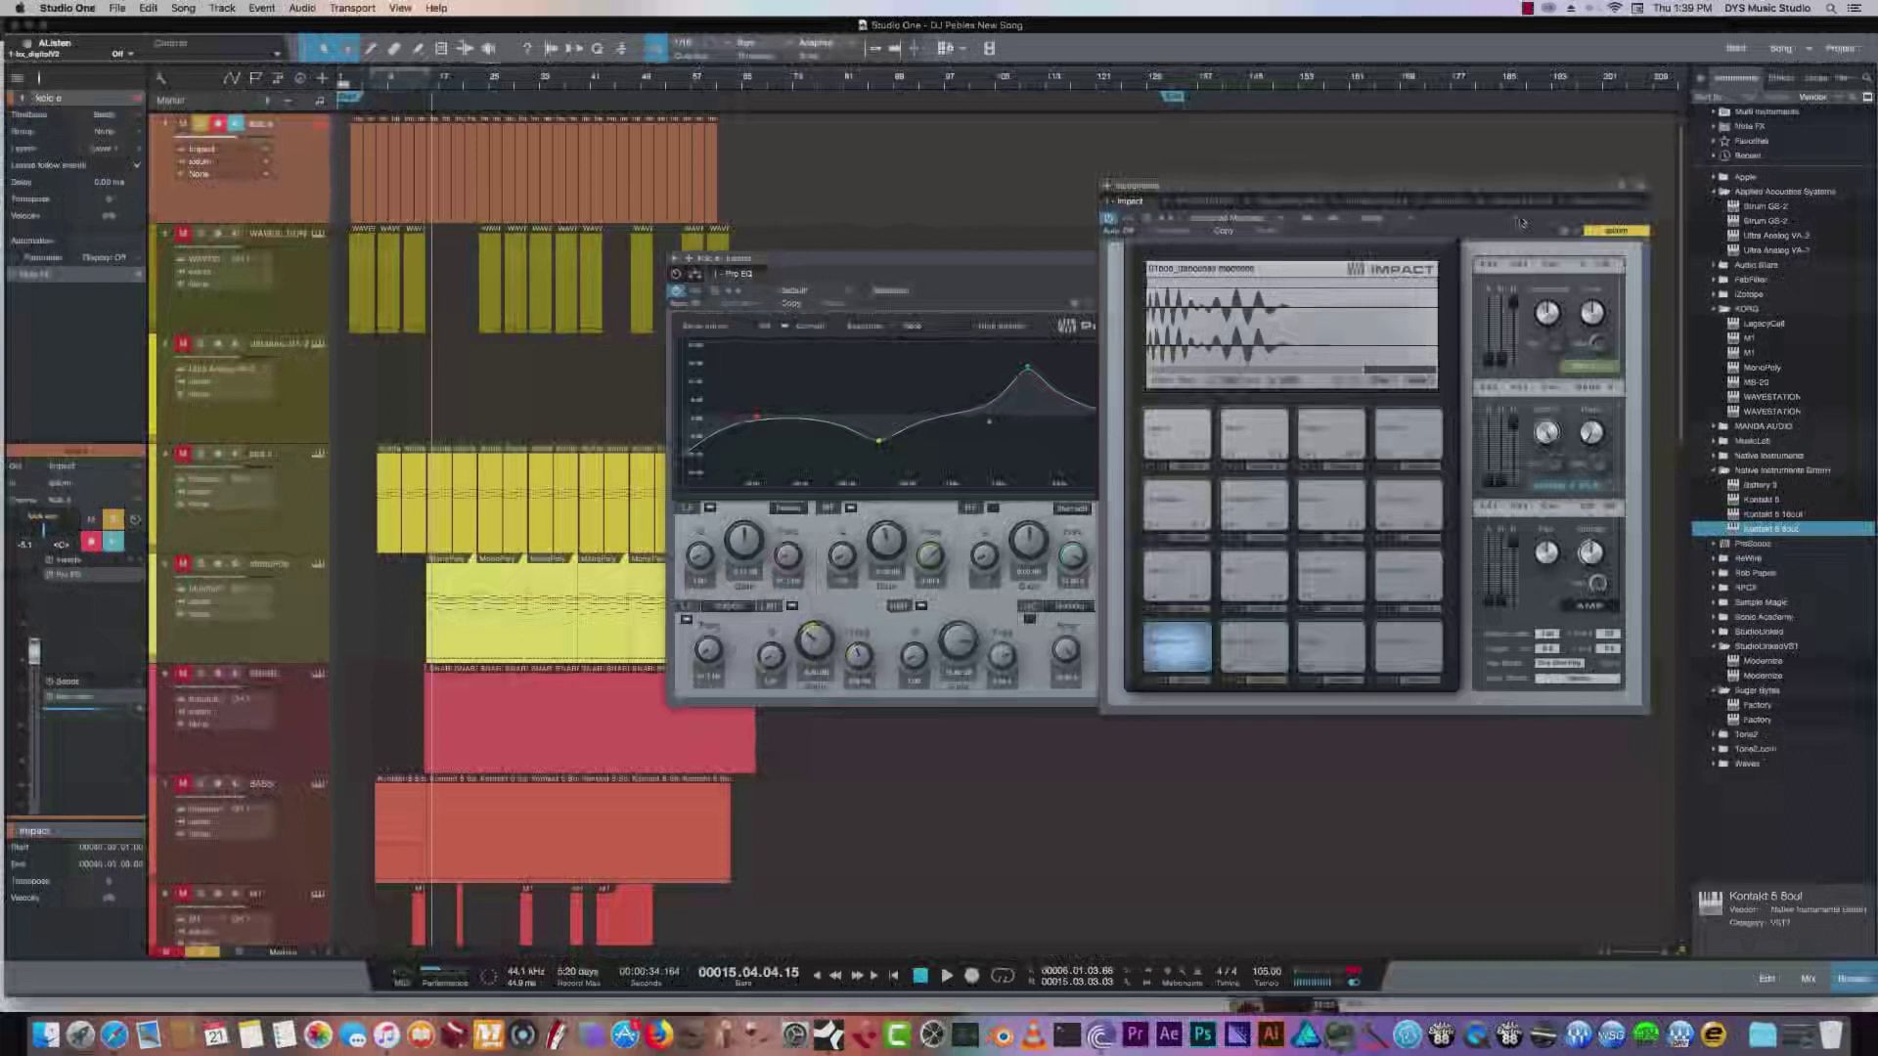
{"action": "left_click", "coordinate": [1641, 186]}
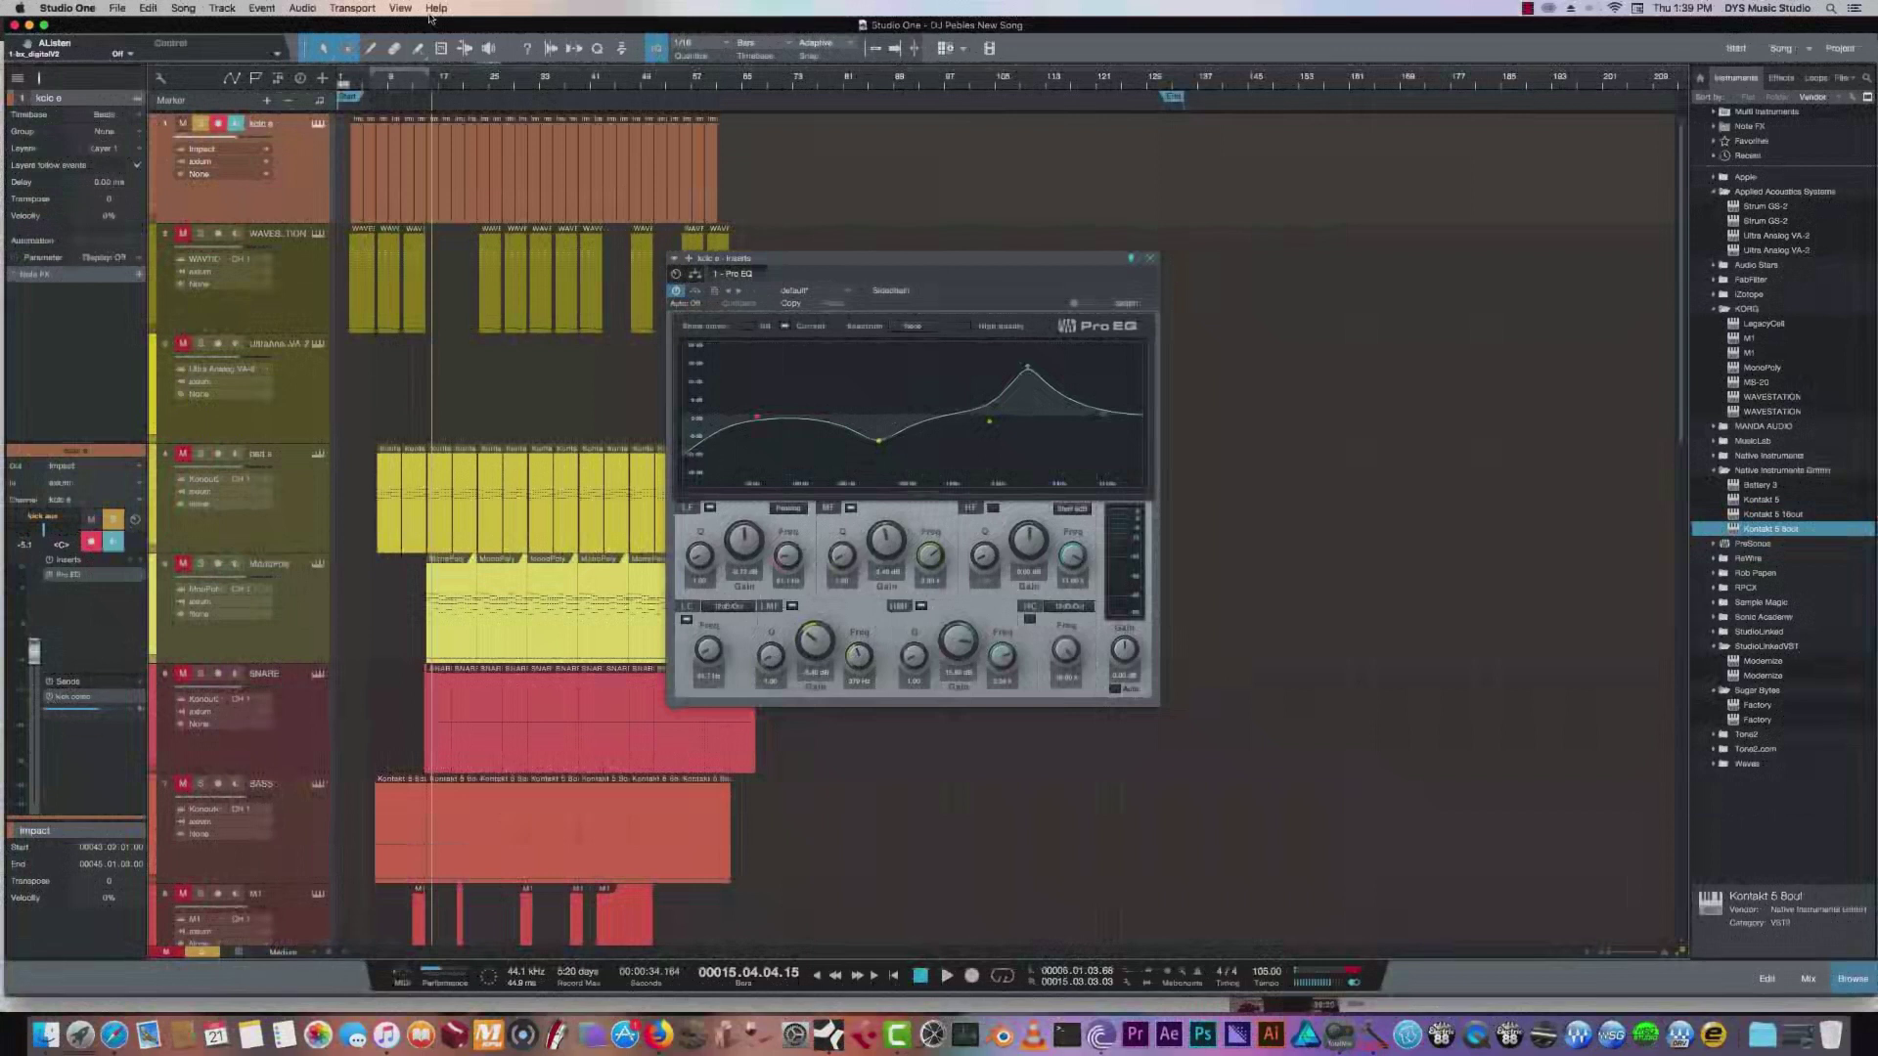
Play the kick from about bar 5, comparing it with Pro EQ bypassed and its LMF band off, and reposition the window.
{"action": "left_click", "coordinate": [364, 86]}
{"action": "key", "text": "space"}
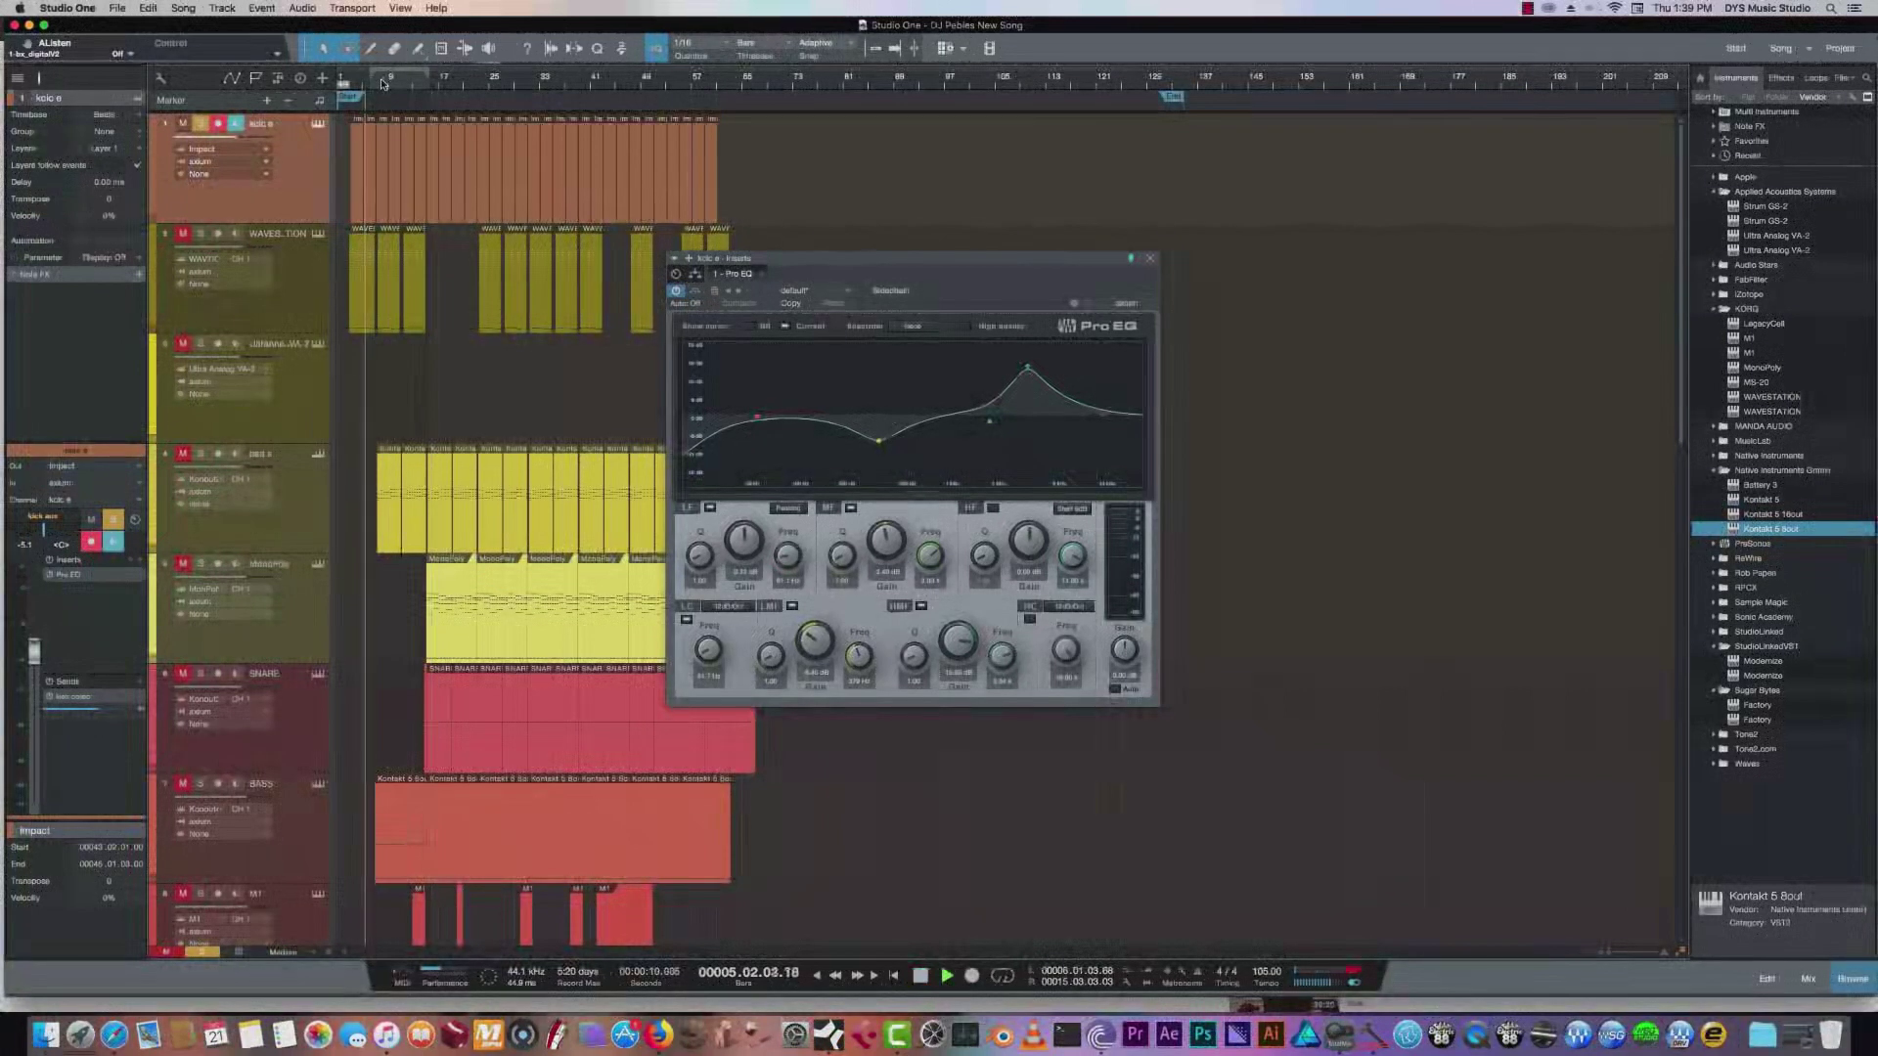
{"action": "left_click", "coordinate": [695, 291]}
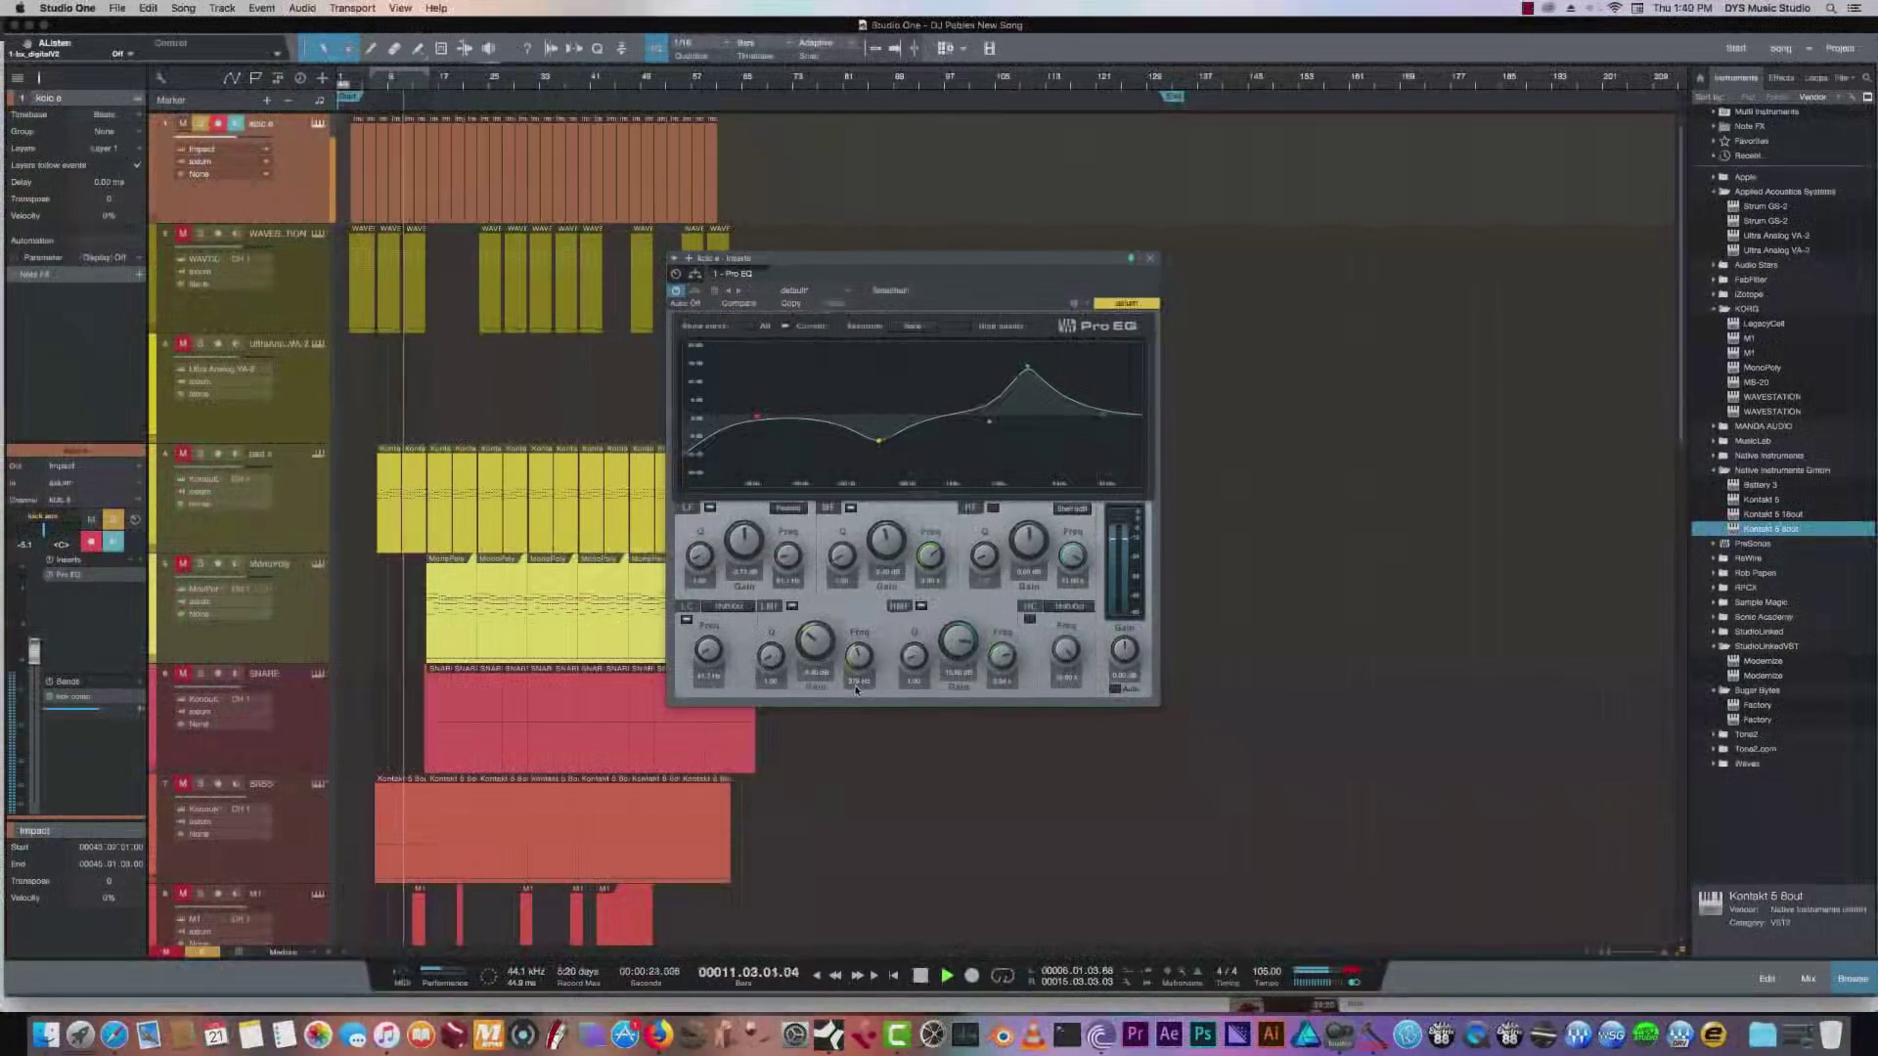
{"action": "left_click", "coordinate": [792, 607]}
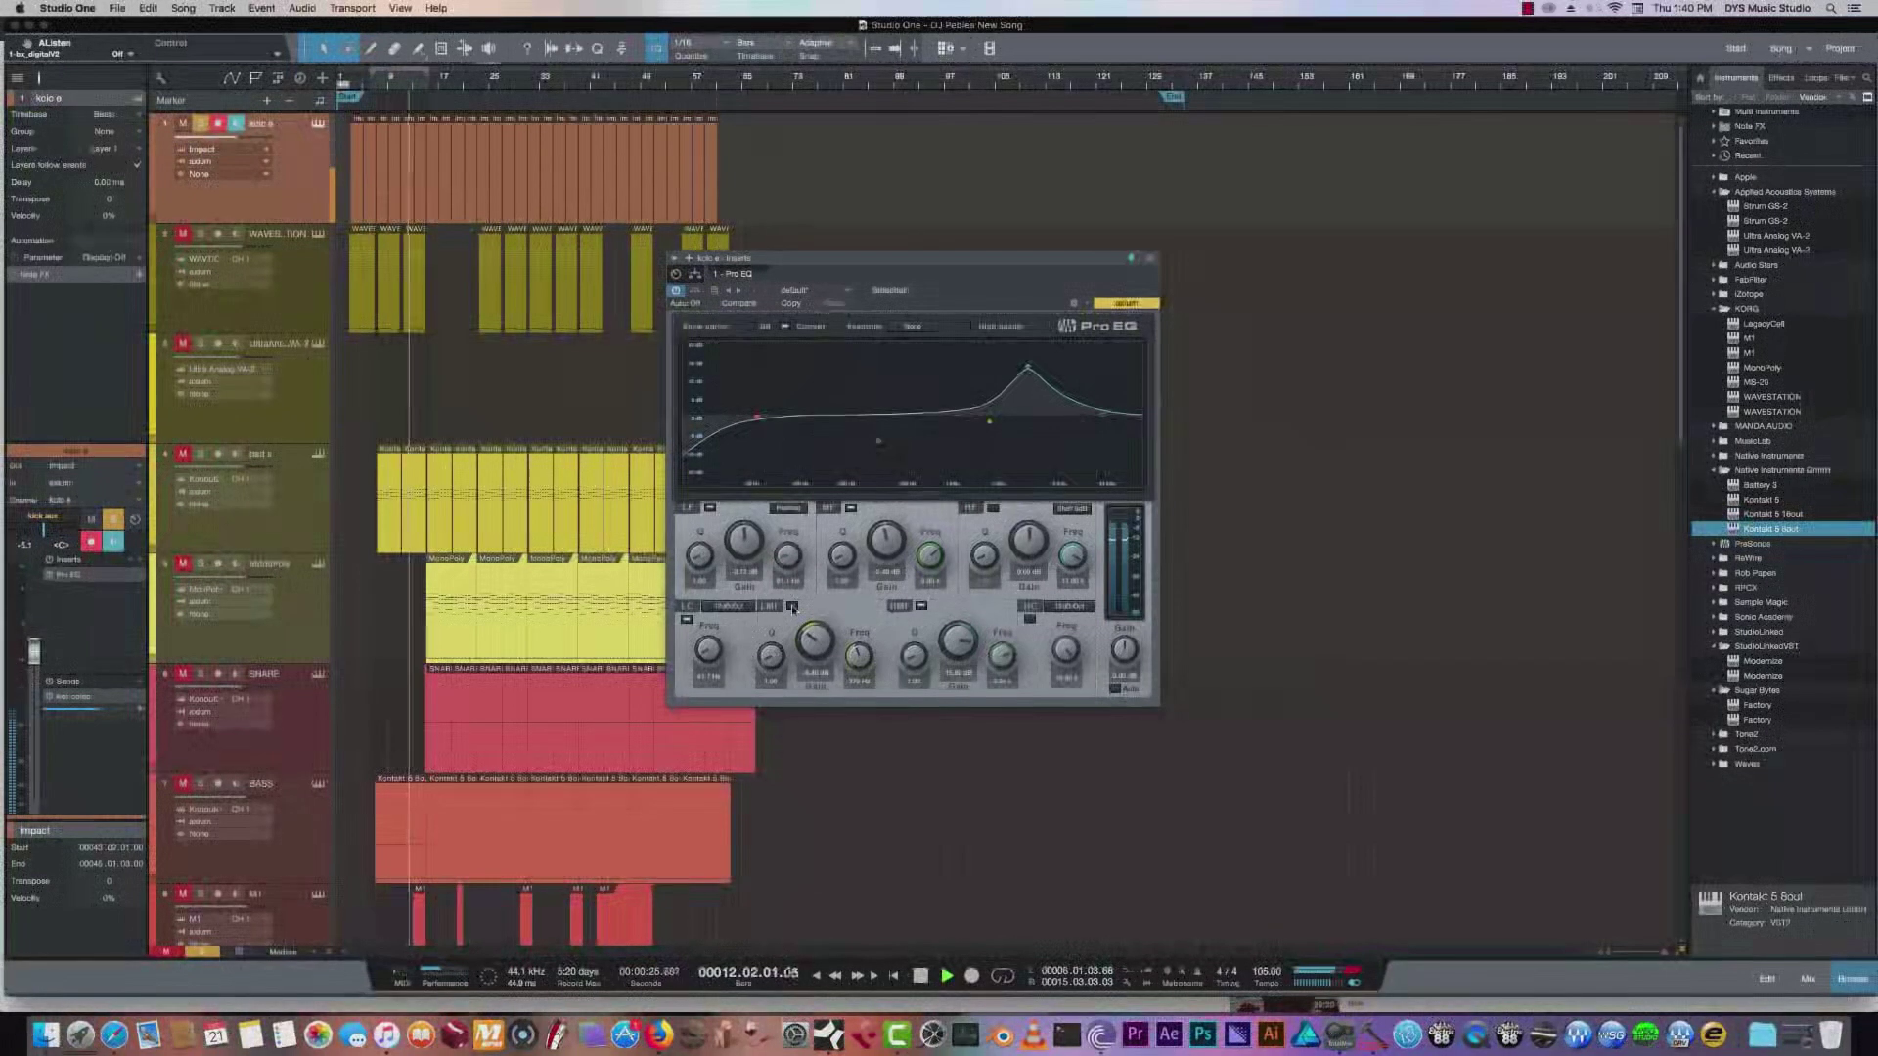
{"action": "left_click", "coordinate": [792, 608]}
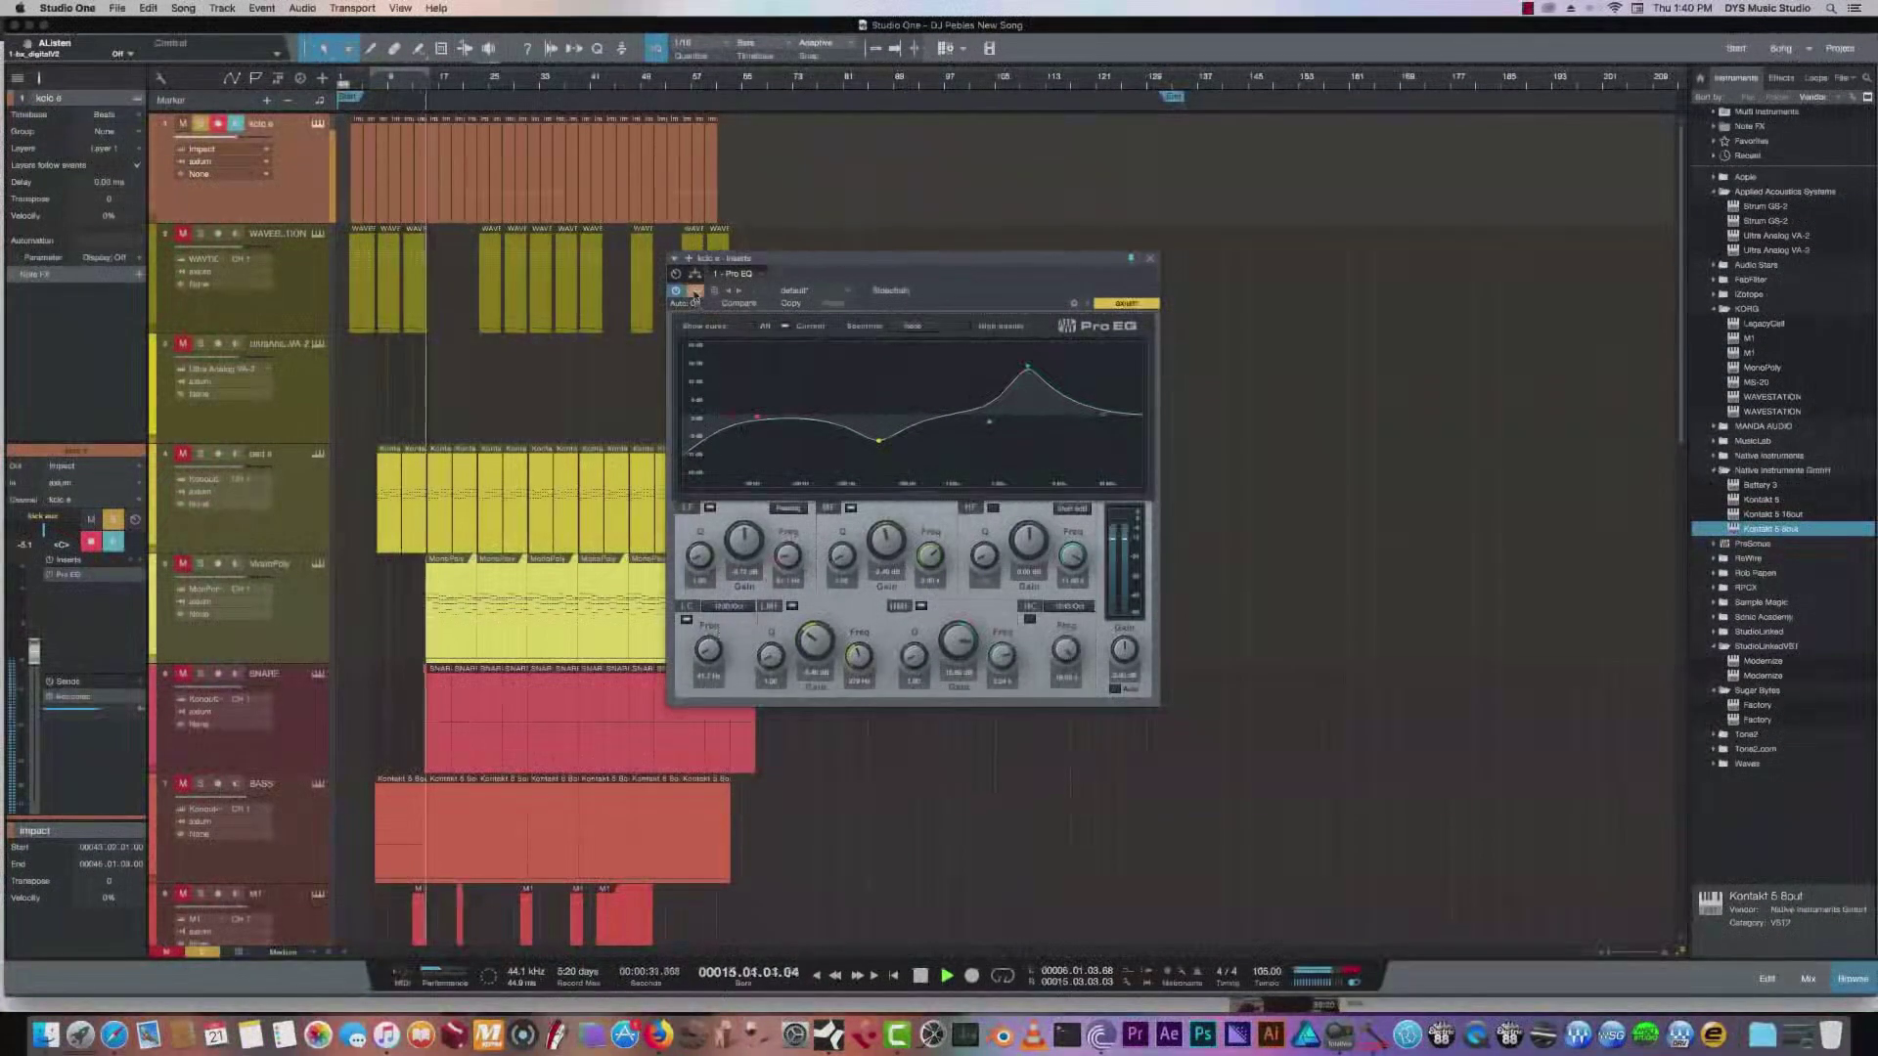
{"action": "key", "text": "space"}
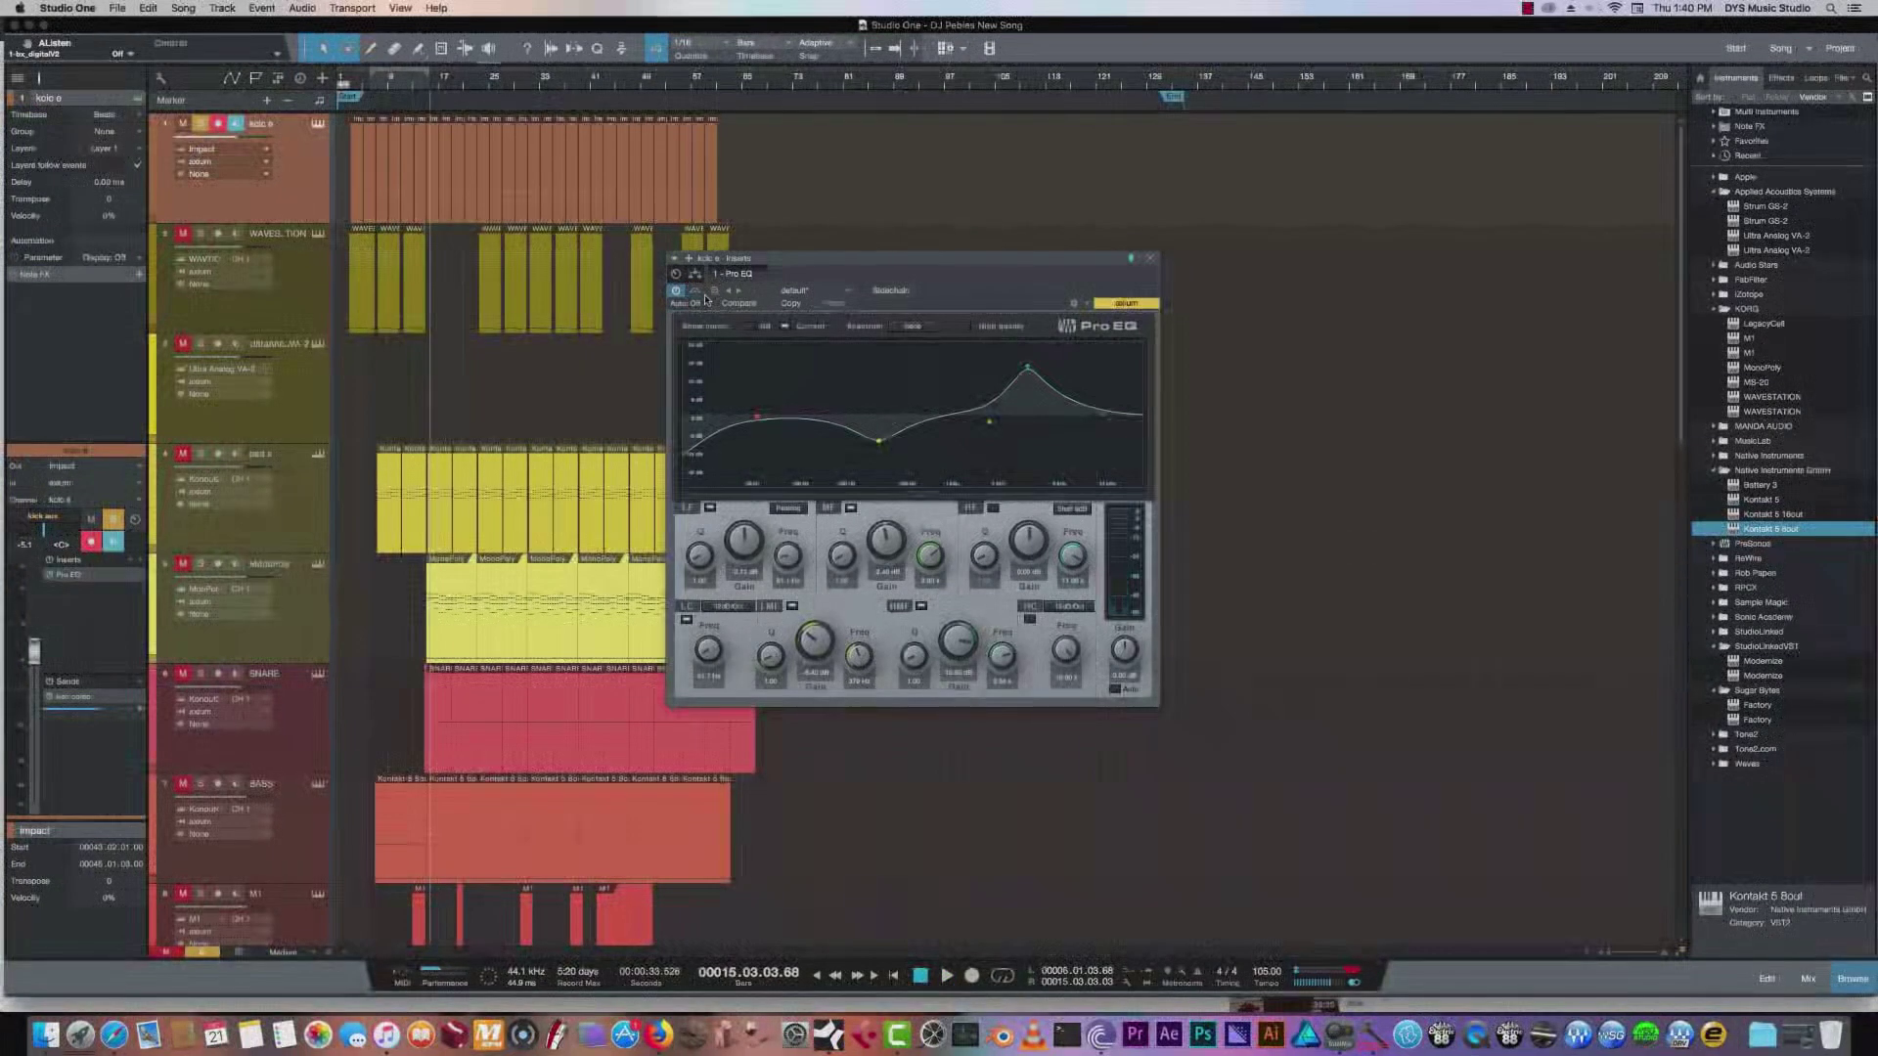
{"action": "left_click_drag", "start_coordinate": [825, 260], "coordinate": [691, 227]}
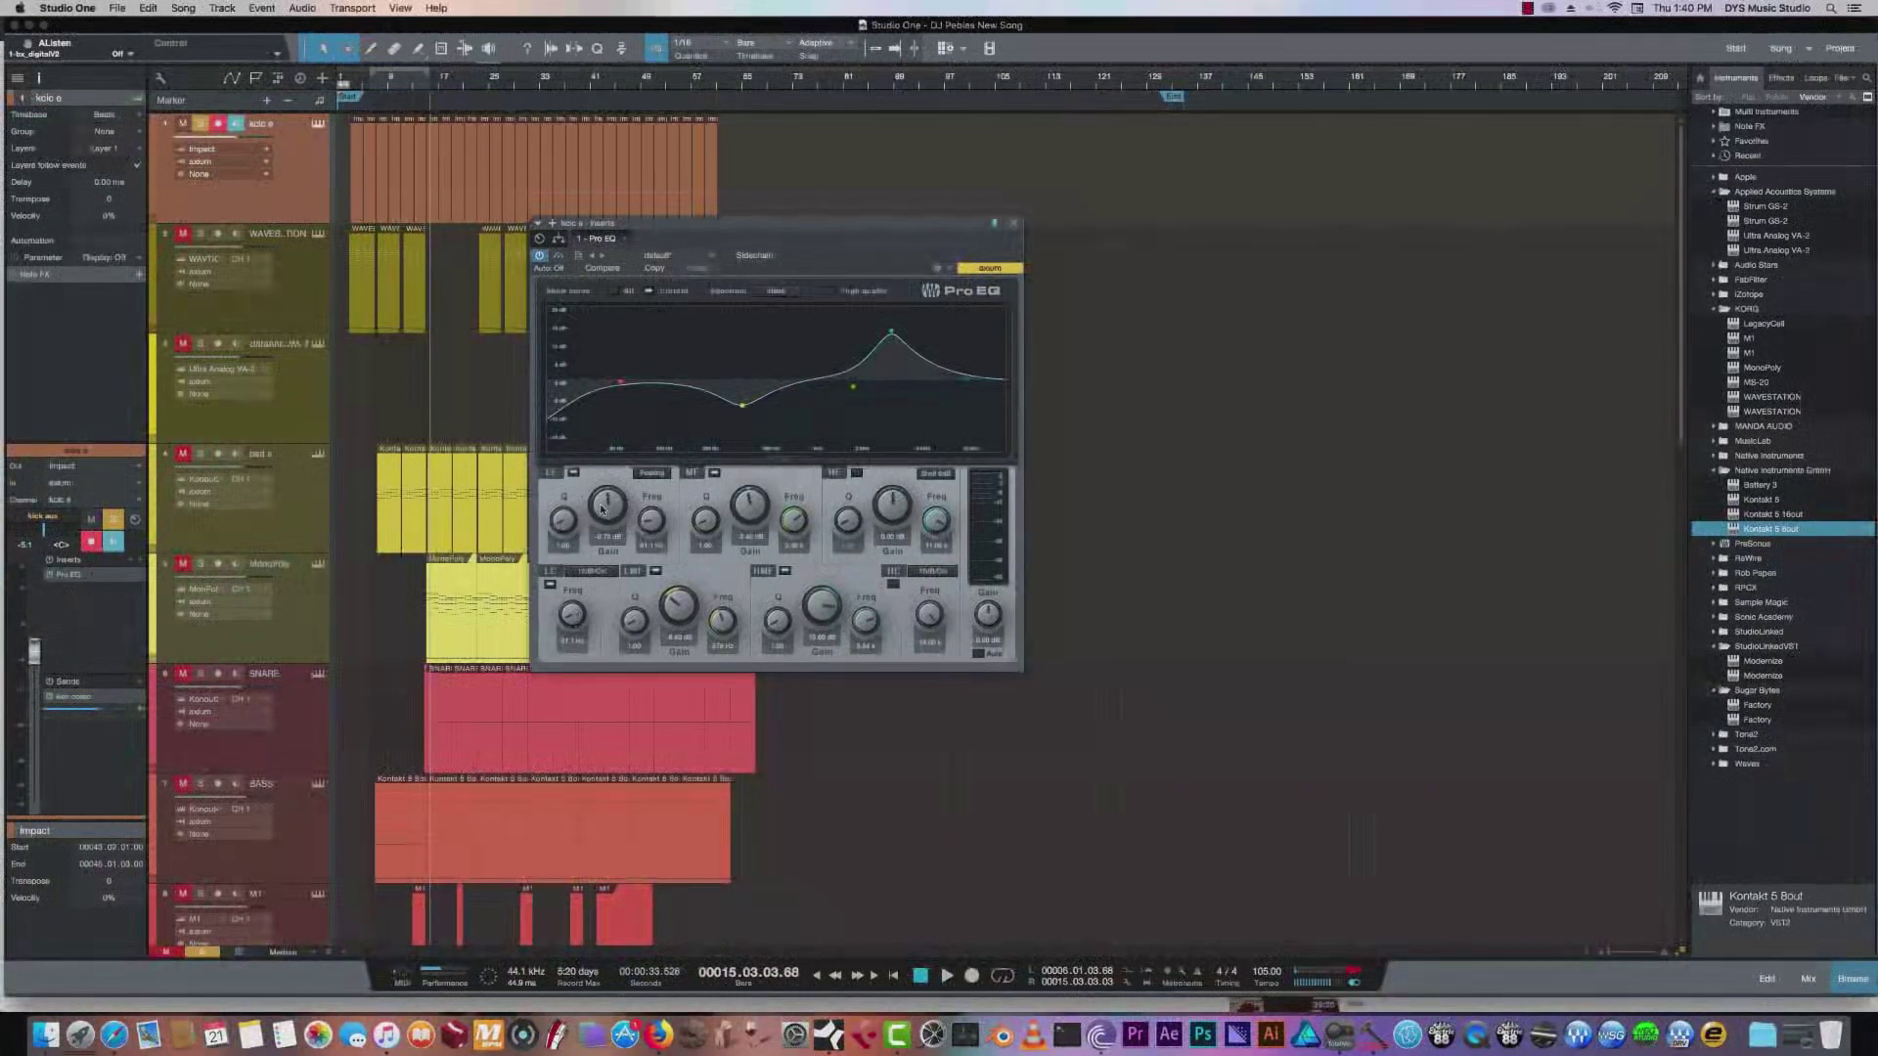
Reposition the kick's Pro EQ window, play the soloed kick from about bar 15, and adjust the low-cut frequency.
{"action": "left_click_drag", "start_coordinate": [688, 227], "coordinate": [712, 229]}
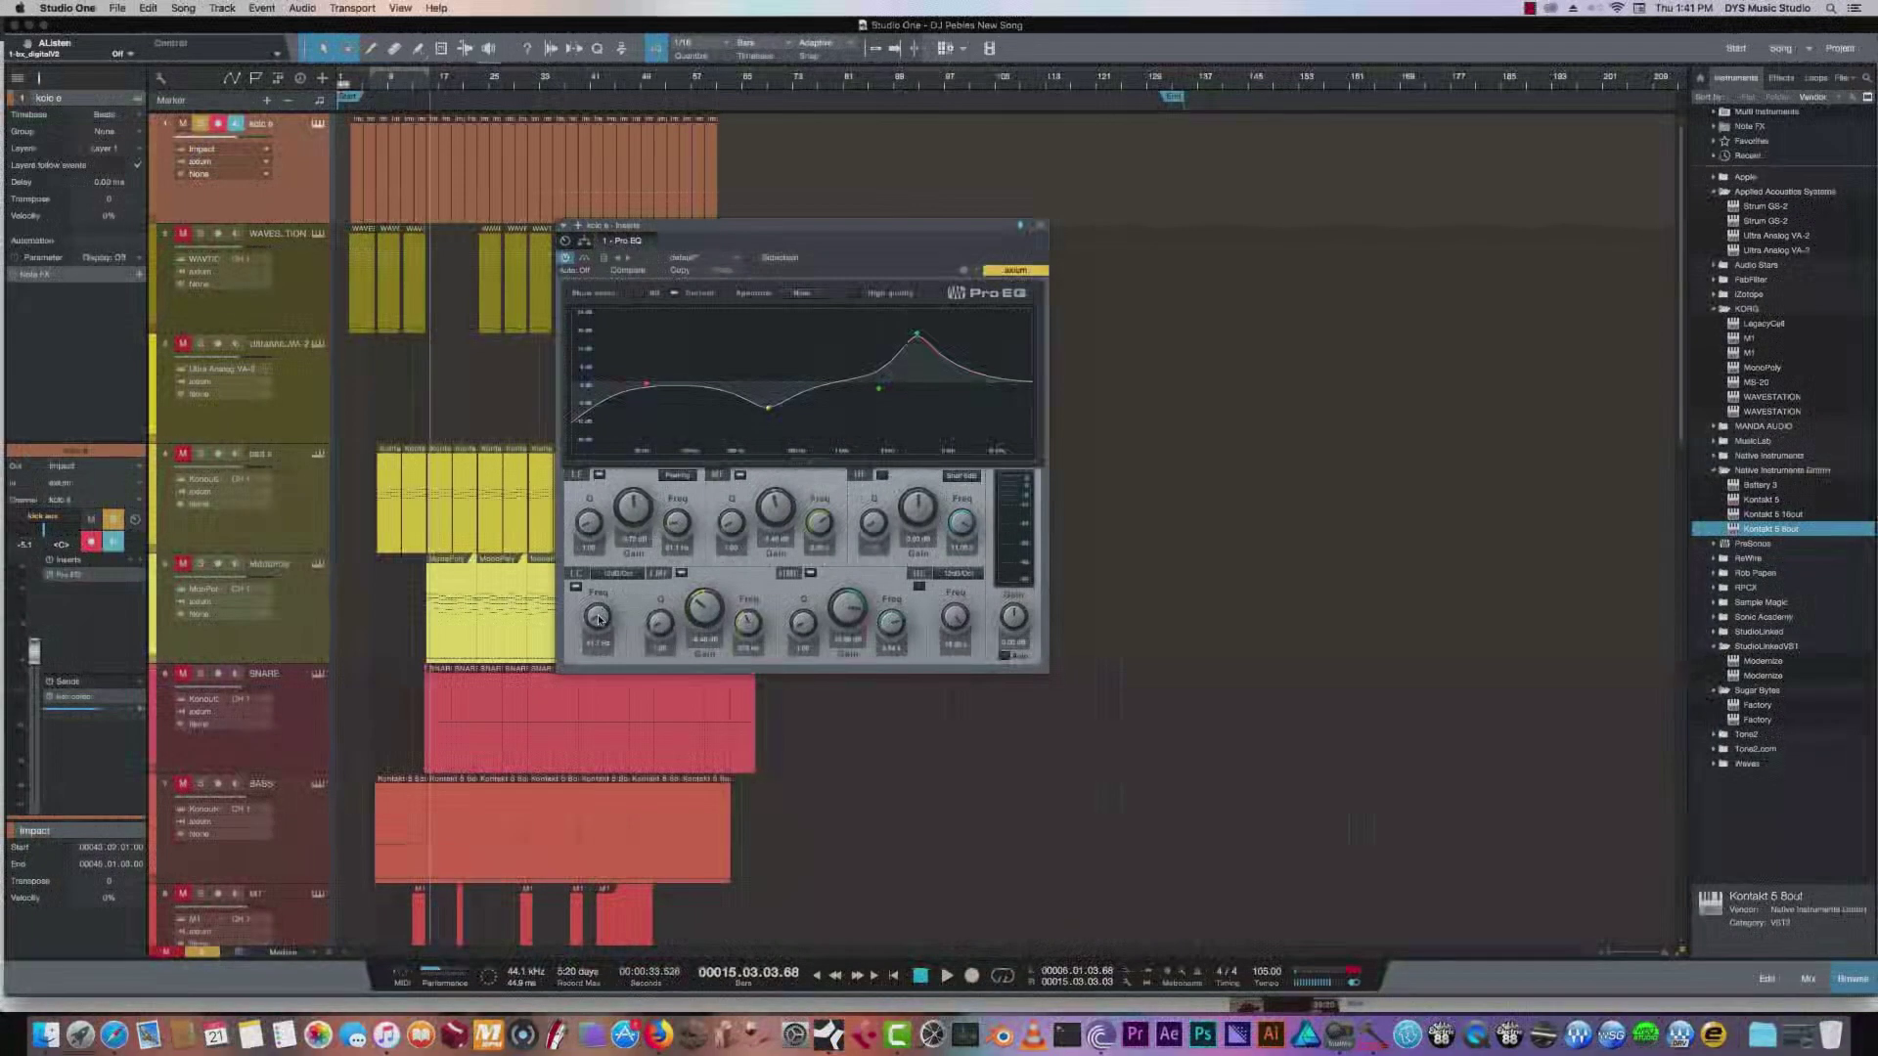
{"action": "mouse_move", "coordinate": [690, 236]}
{"action": "left_mouse_down"}
{"action": "mouse_move", "coordinate": [744, 252]}
{"action": "mouse_move", "coordinate": [693, 278]}
{"action": "mouse_move", "coordinate": [694, 230]}
{"action": "left_mouse_up"}
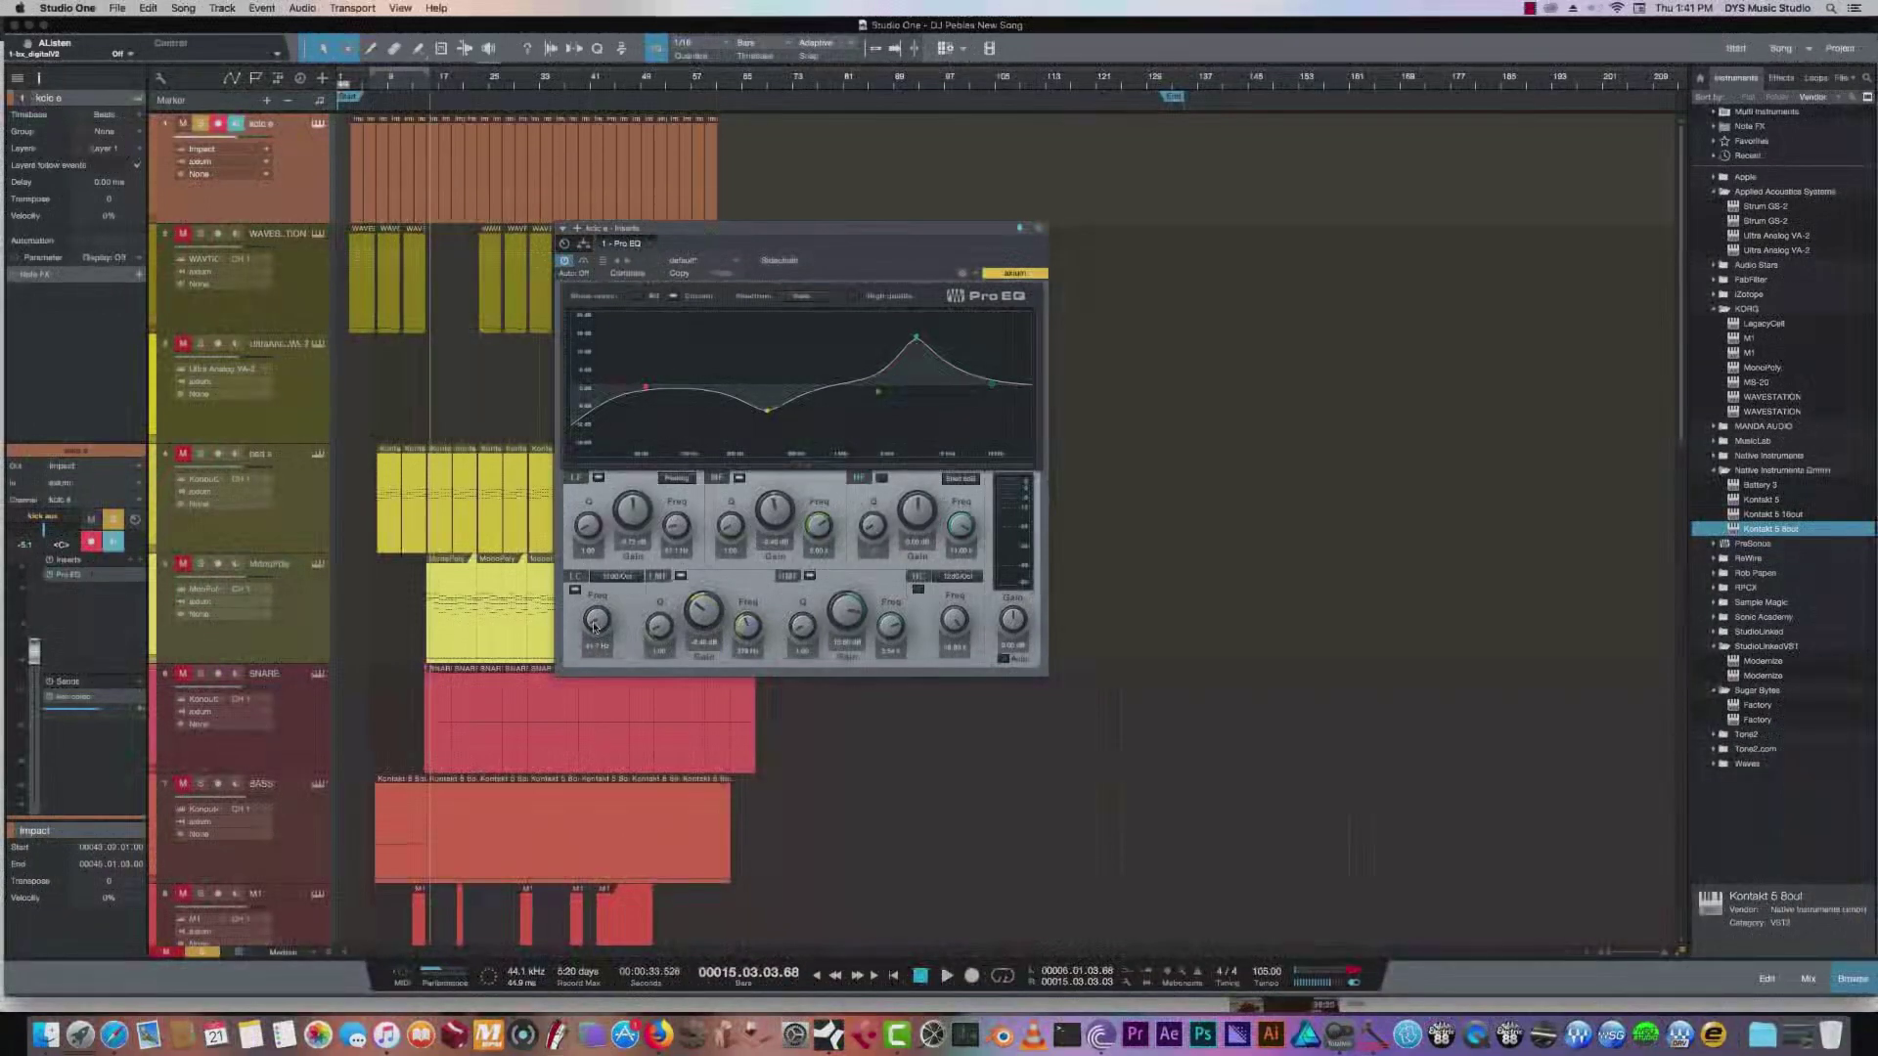
{"action": "key", "text": "space"}
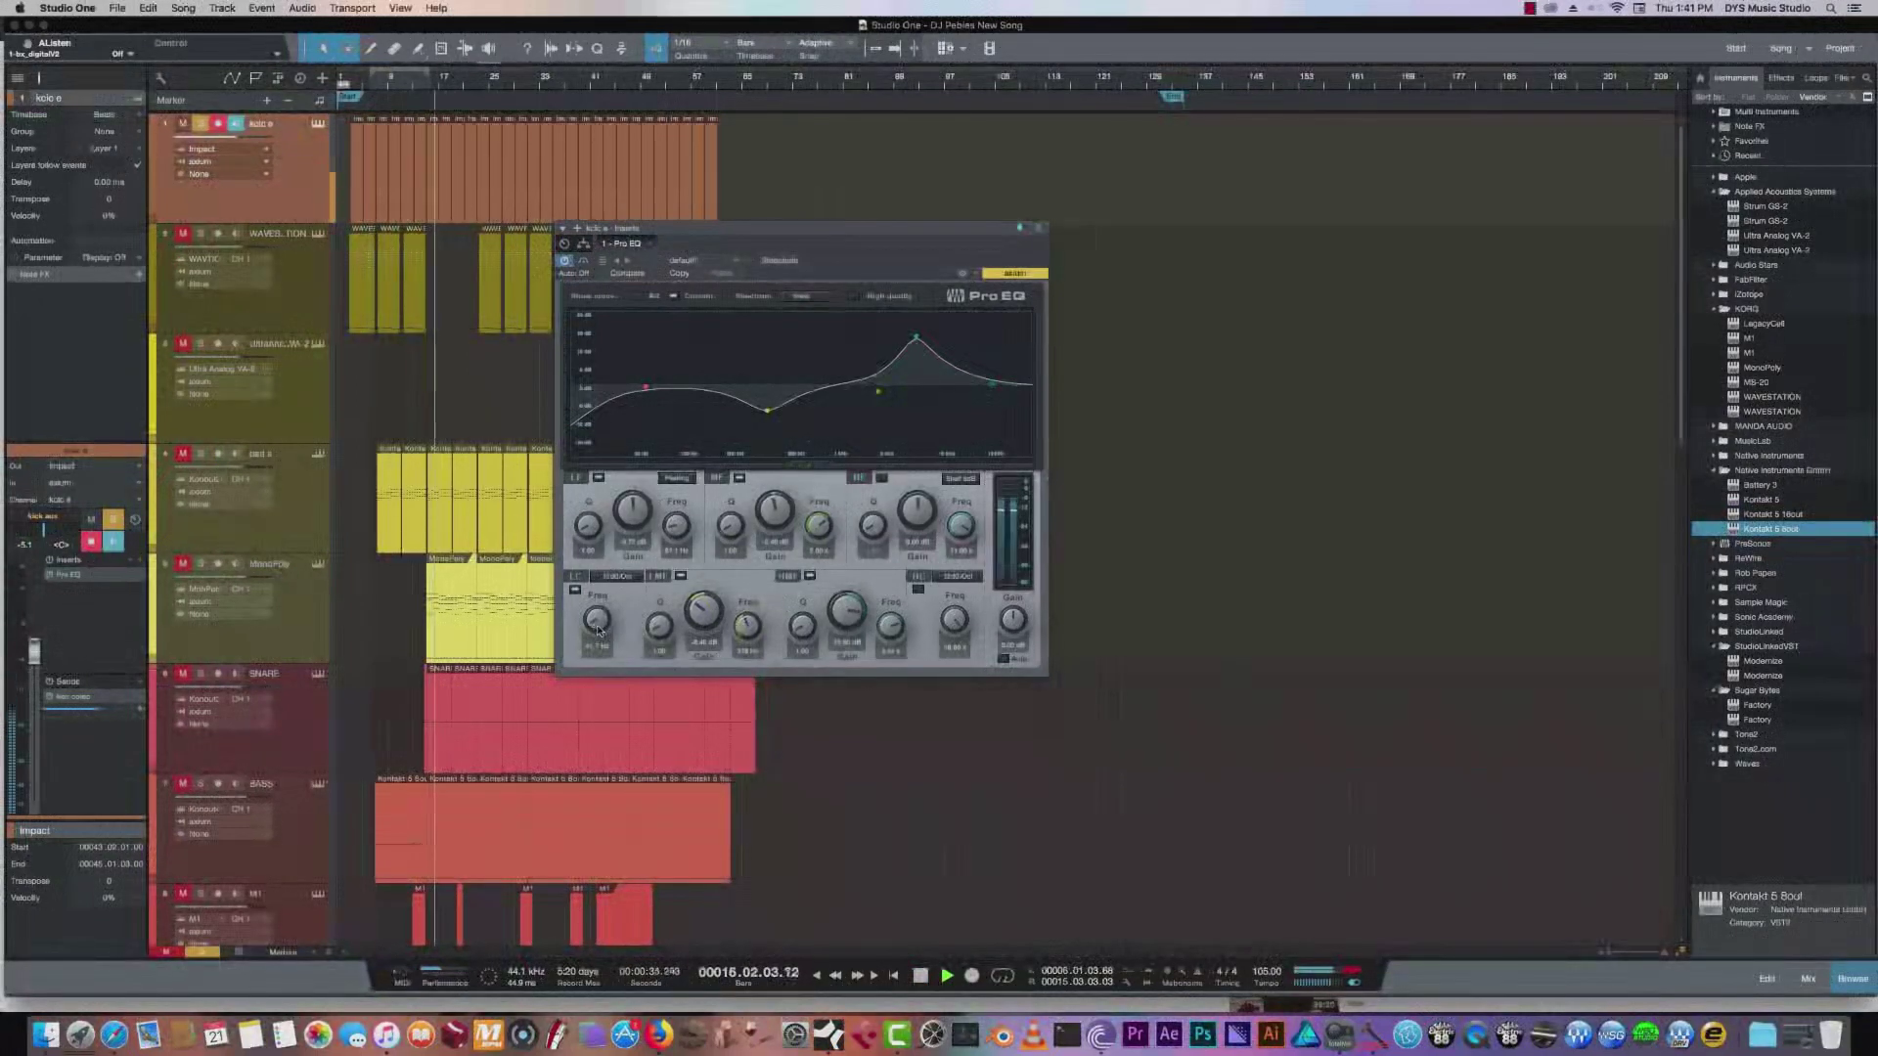
{"action": "left_click_drag", "start_coordinate": [599, 630], "coordinate": [596, 621]}
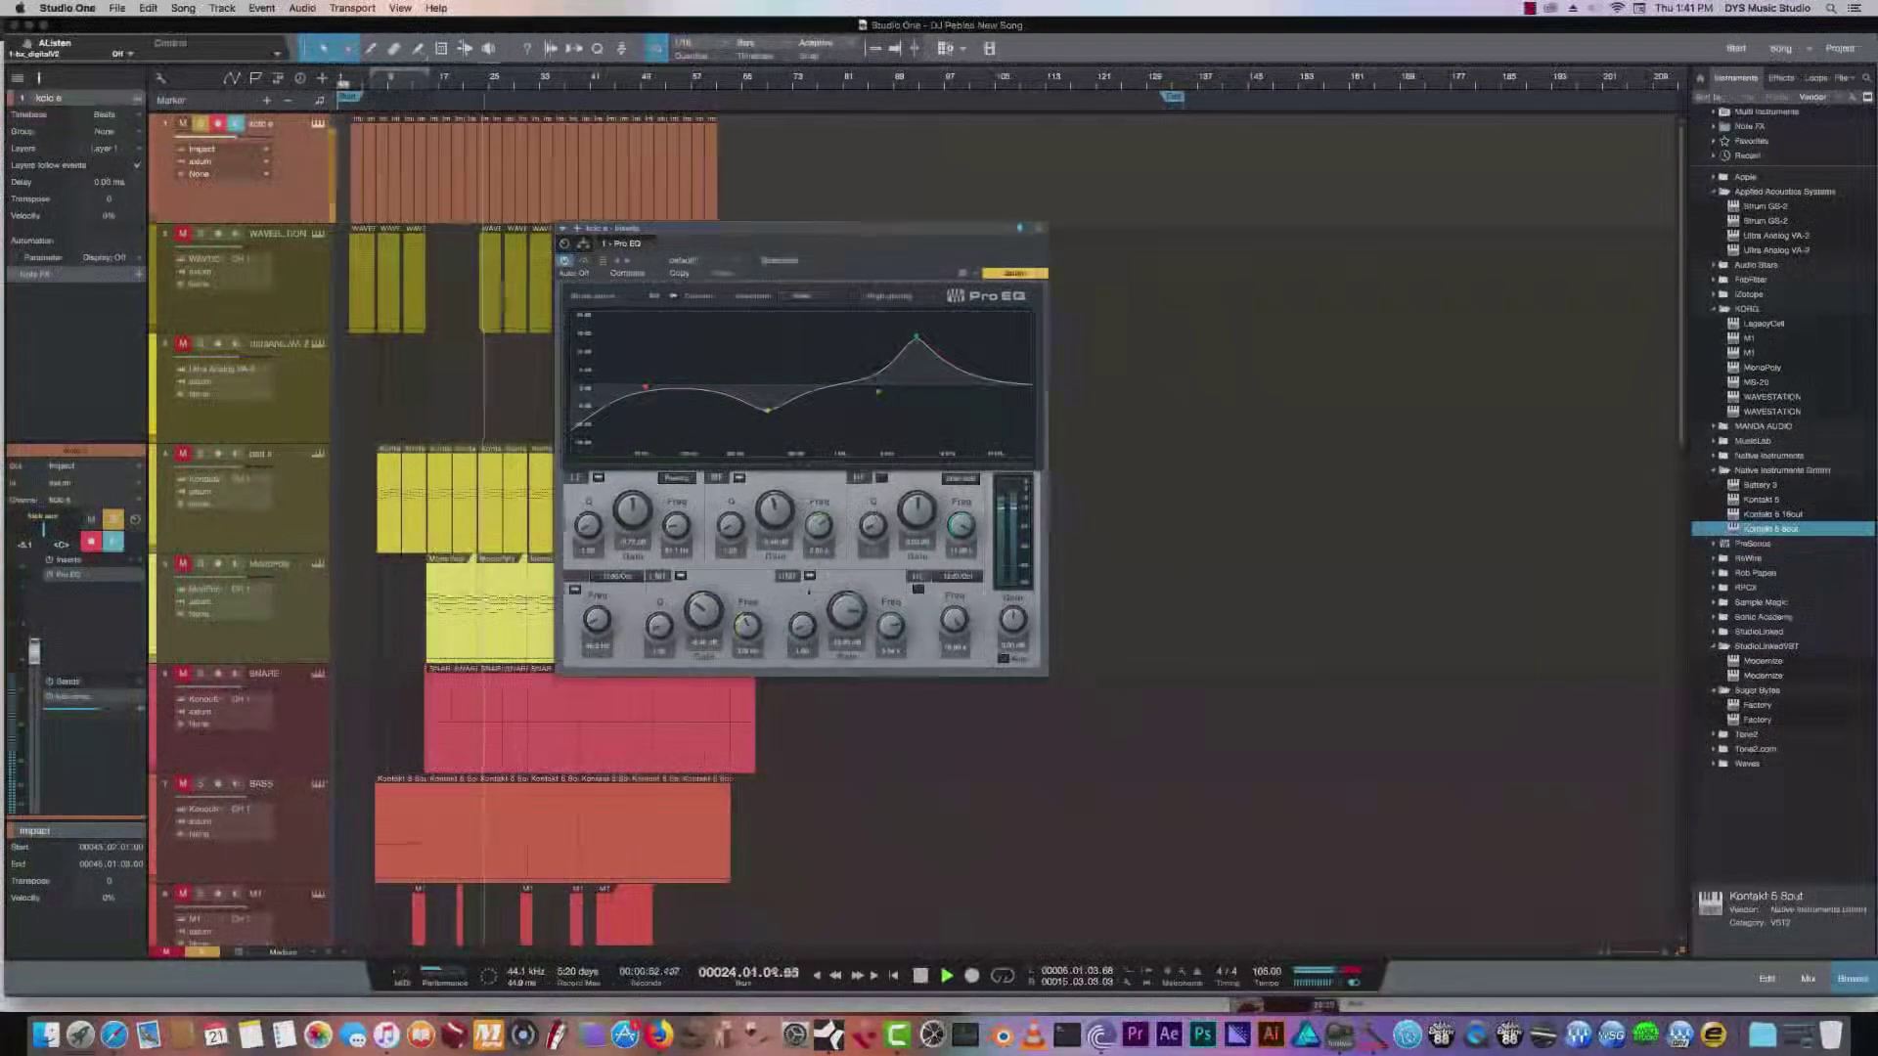
Compare the kick with Pro EQ's HMF band and LF band each switched off and on, and stop playback.
{"action": "left_click", "coordinate": [810, 576]}
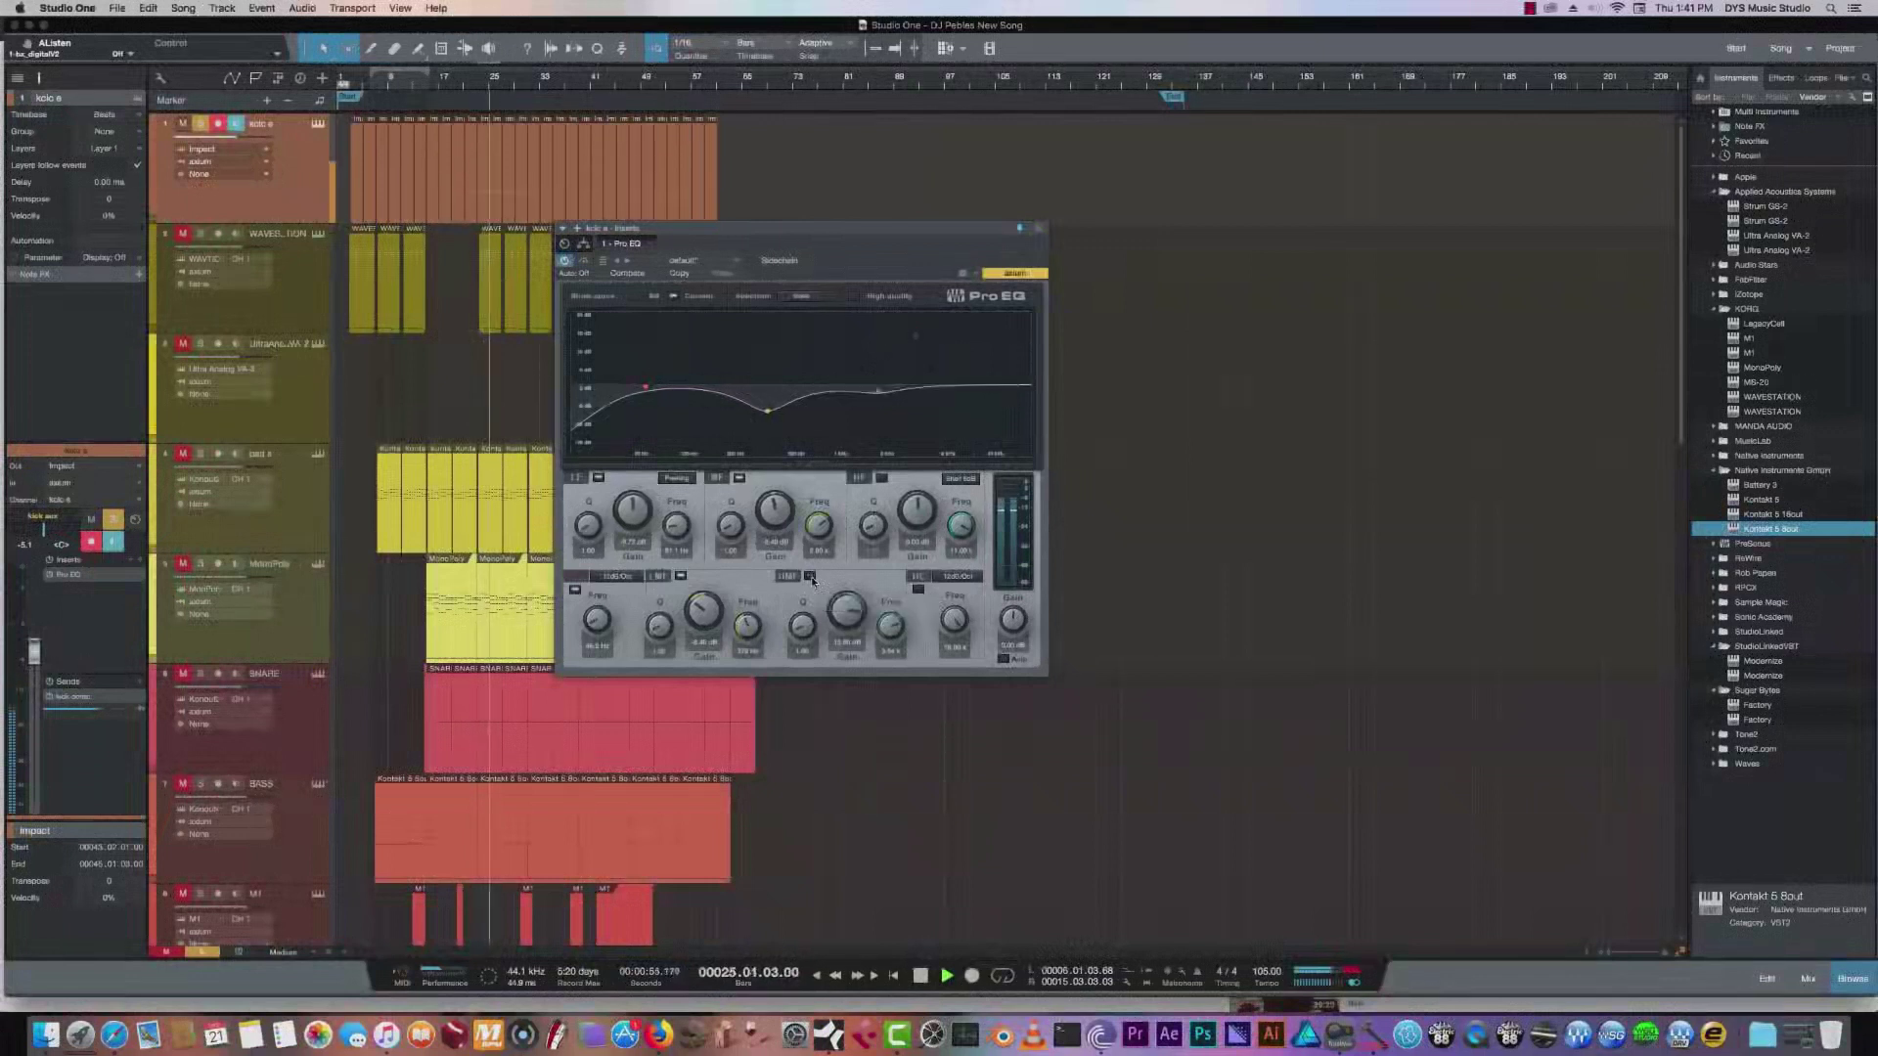
{"action": "left_click", "coordinate": [809, 576]}
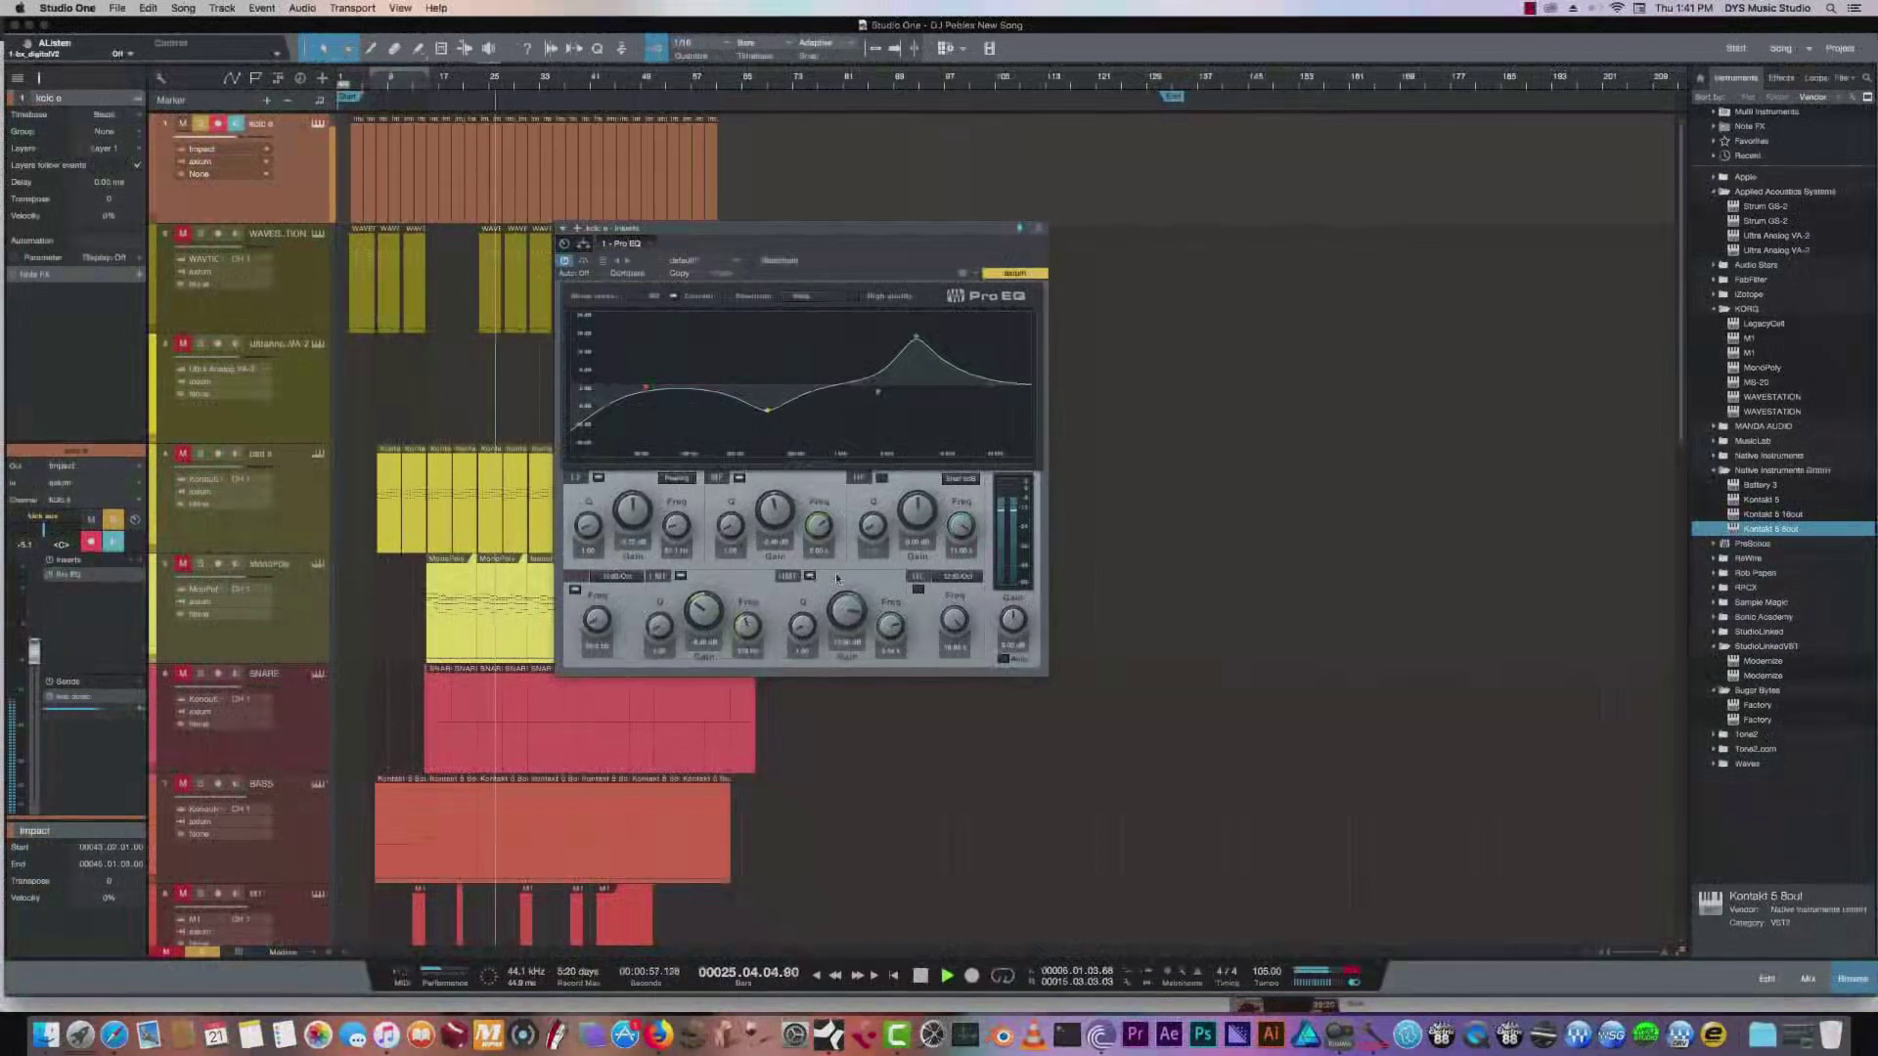
{"action": "left_click", "coordinate": [599, 479]}
{"action": "left_click", "coordinate": [598, 480]}
{"action": "key", "text": "space"}
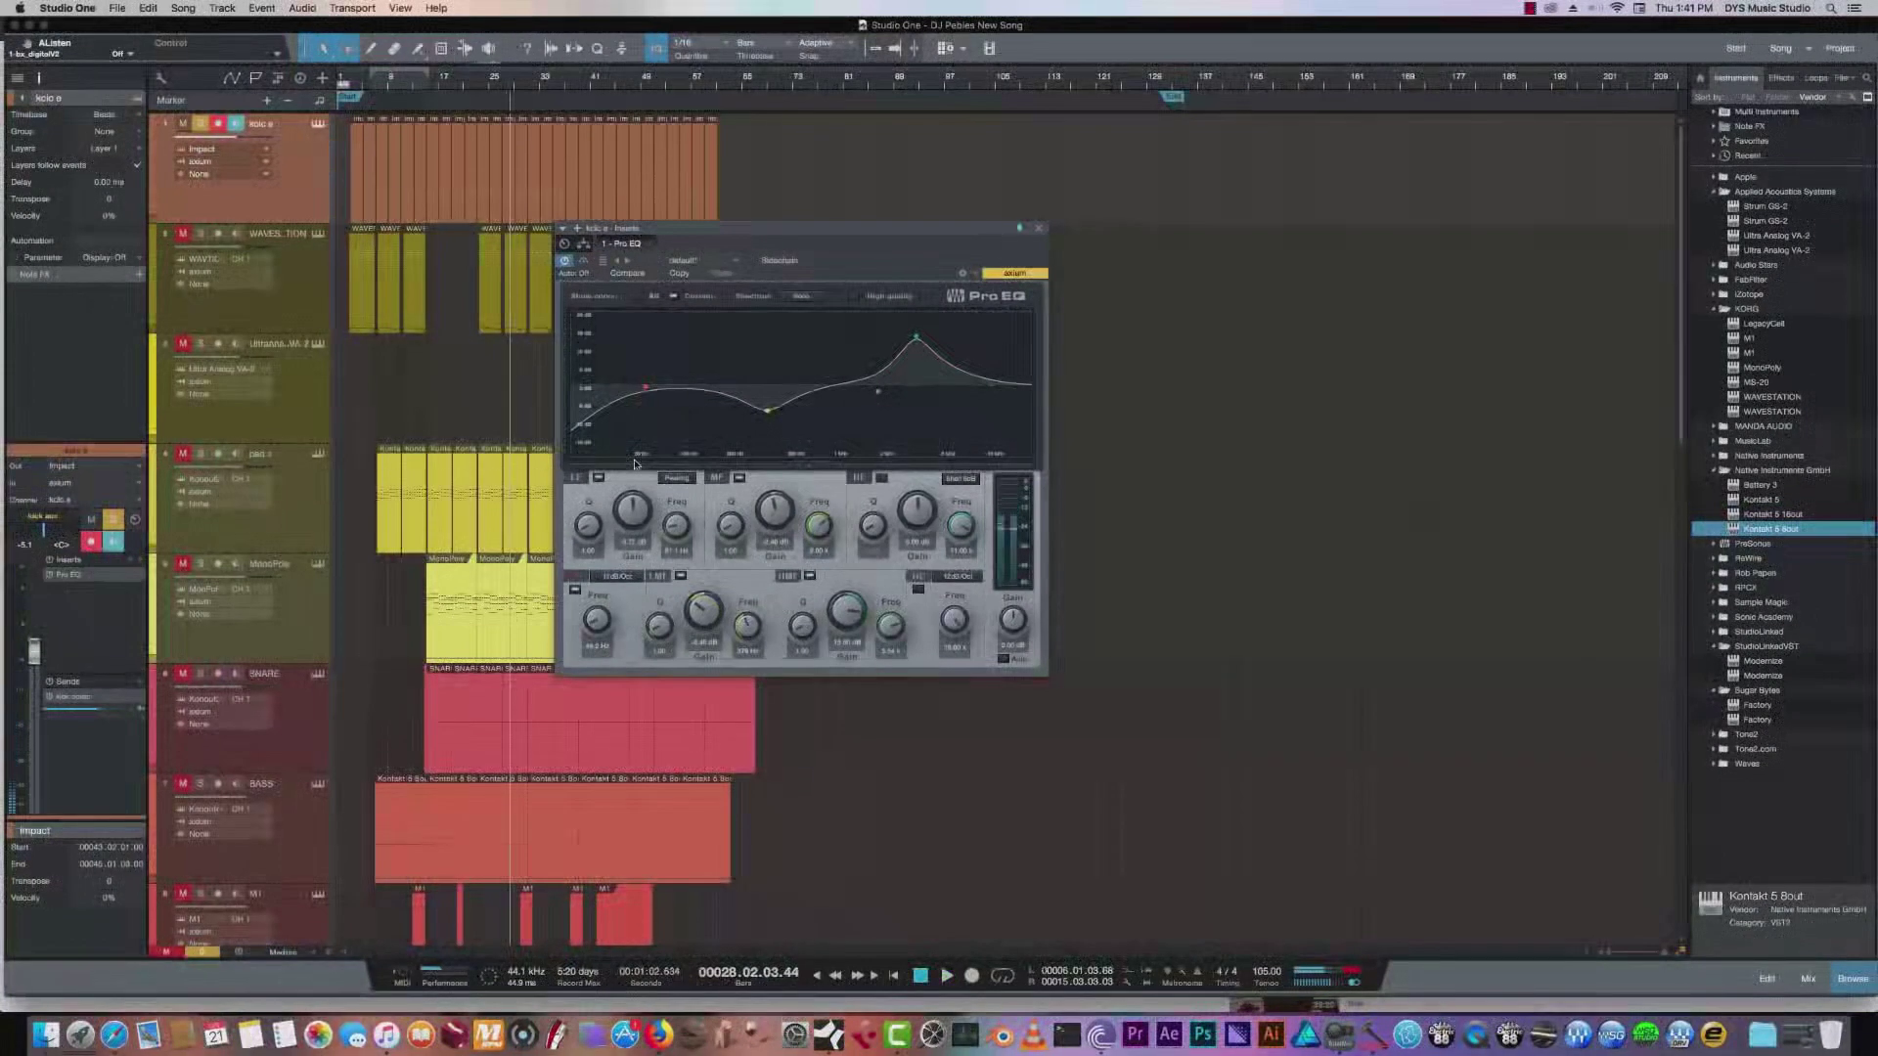
Move the Pro EQ window aside, set its spectrum display to Third Octave, and play the kick to about bar 42.
{"action": "left_click_drag", "start_coordinate": [682, 228], "coordinate": [737, 214]}
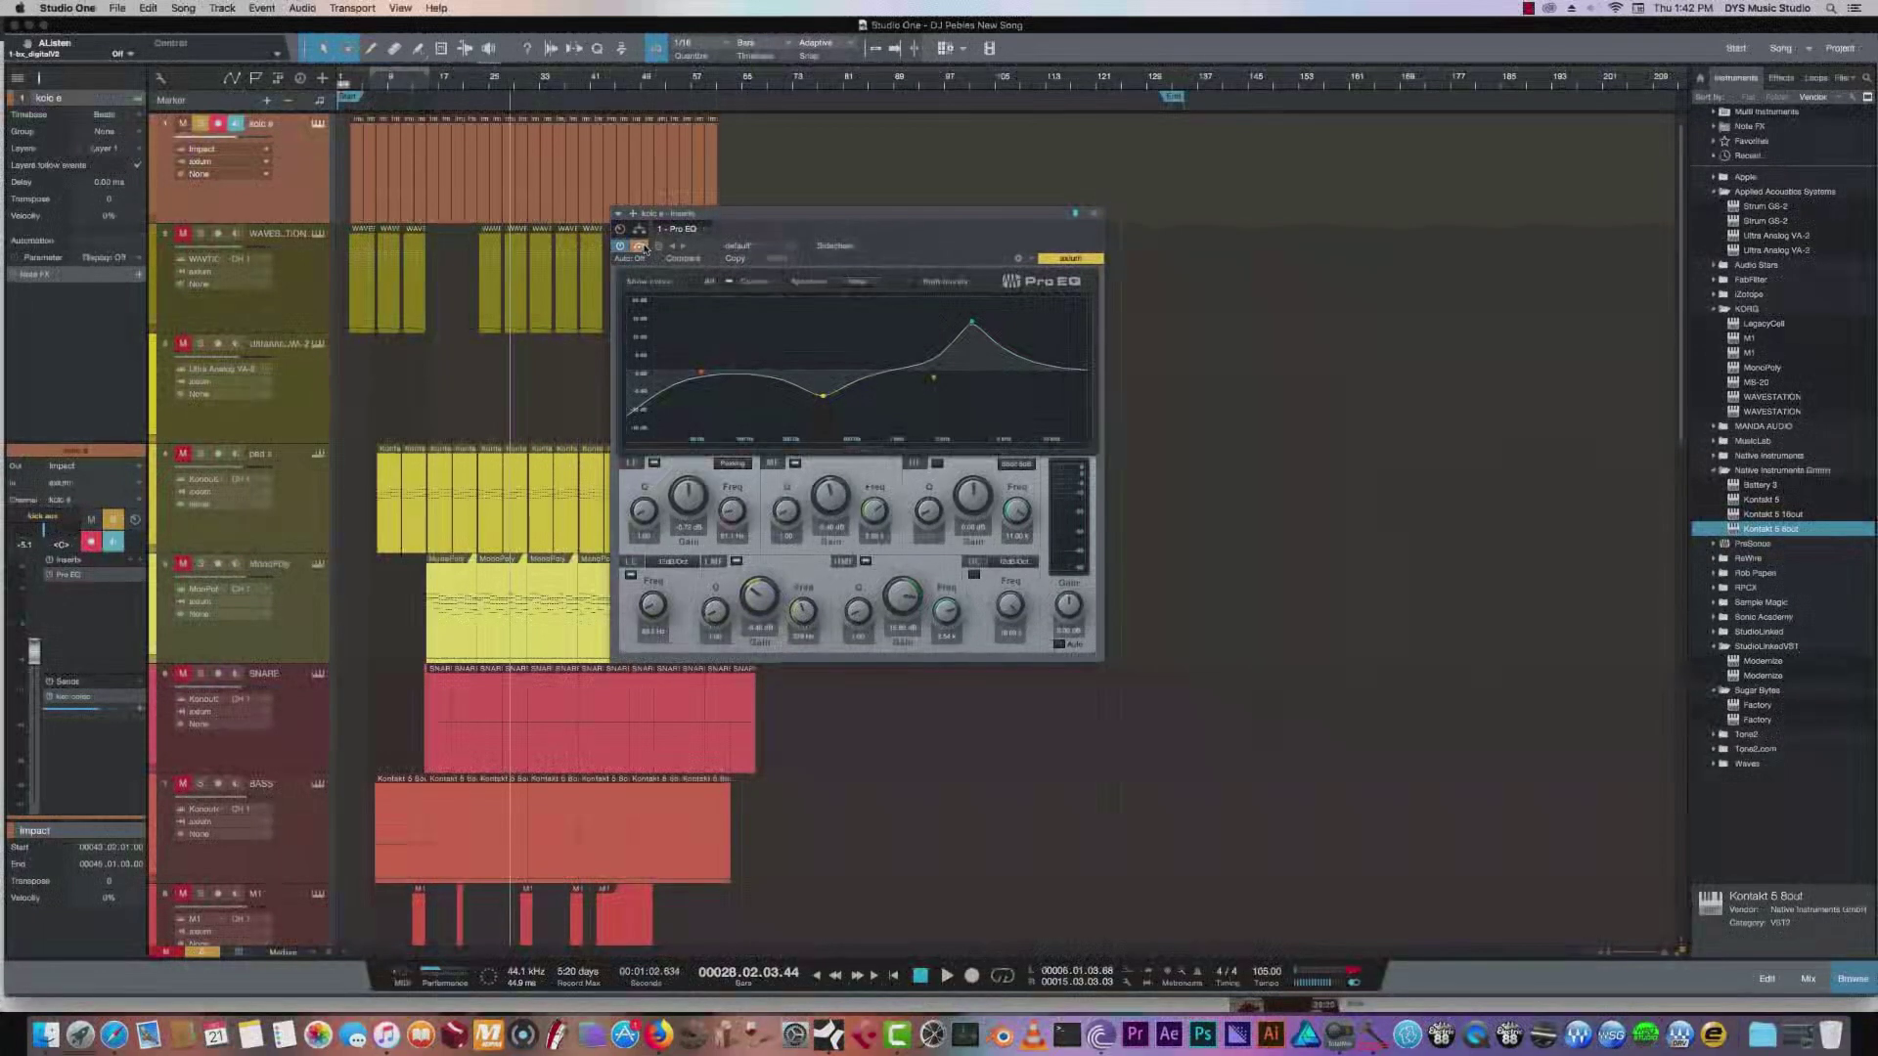
{"action": "key", "text": "space"}
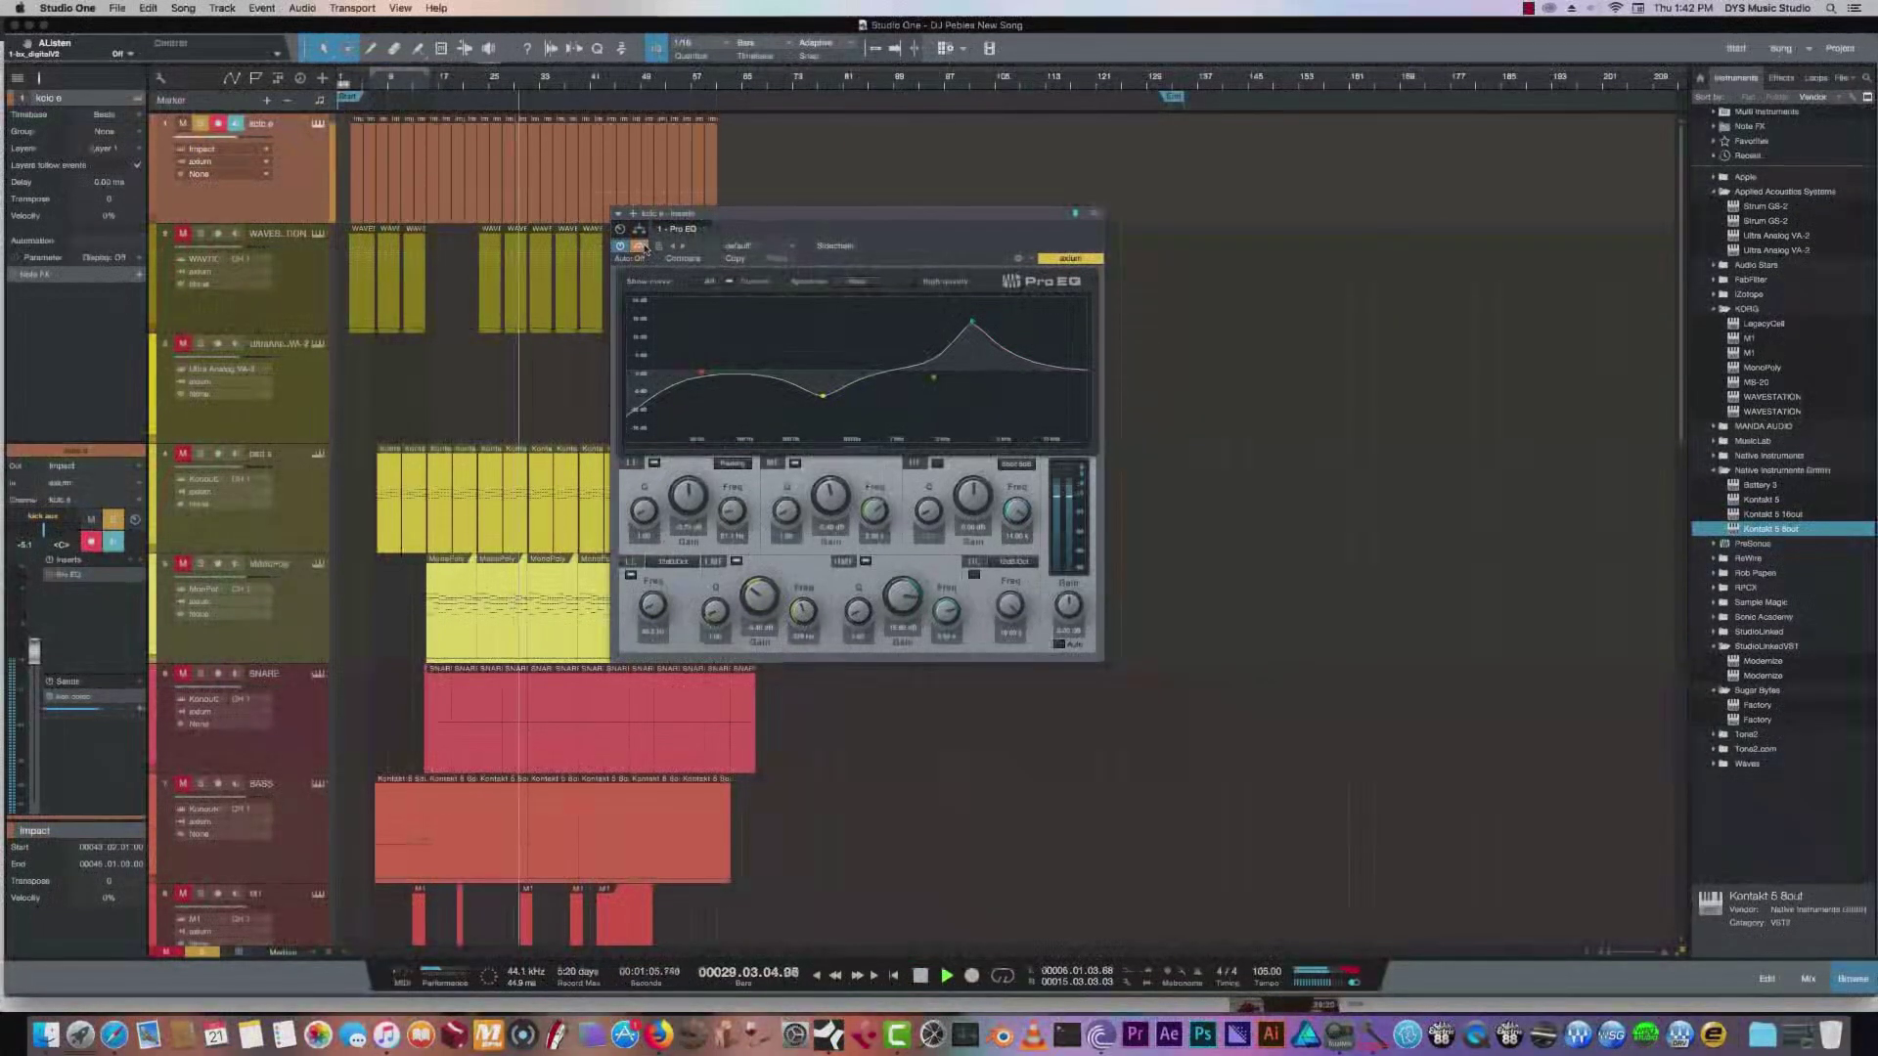
{"action": "left_click", "coordinate": [866, 283]}
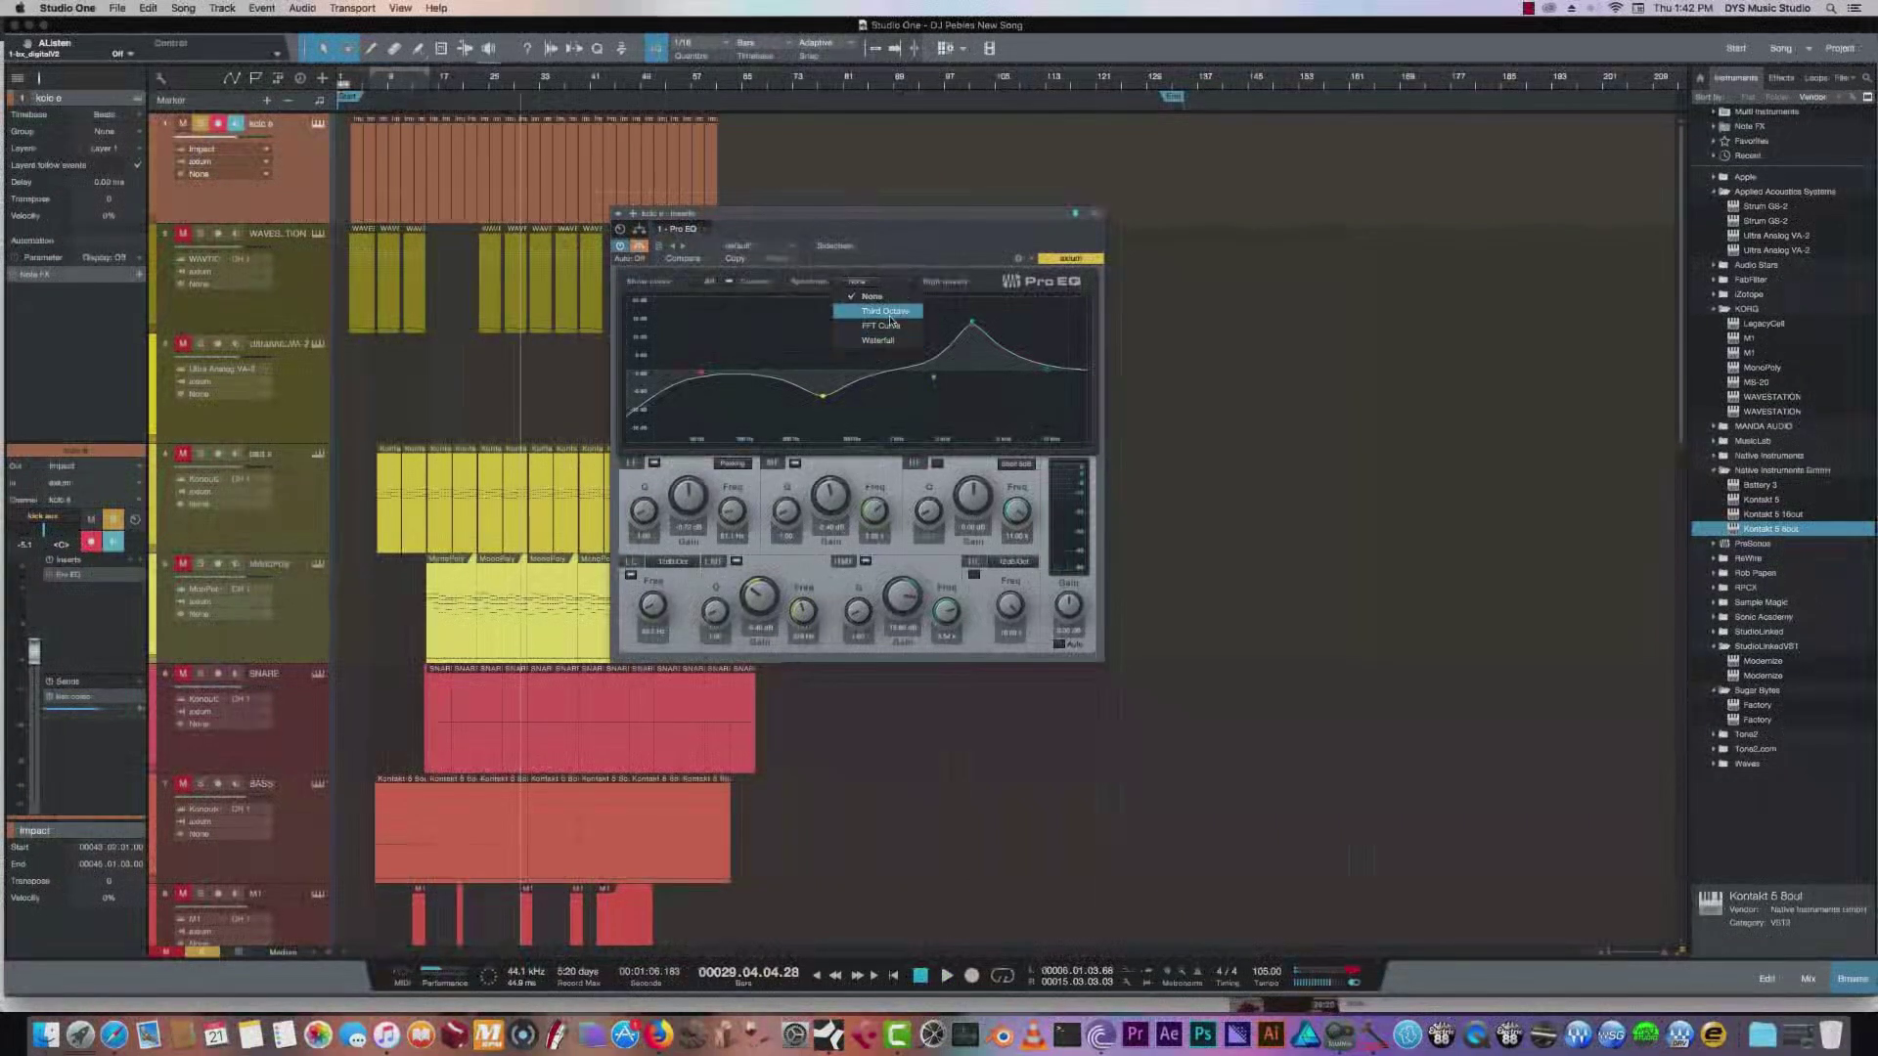
{"action": "left_click", "coordinate": [891, 313]}
{"action": "key", "text": "space"}
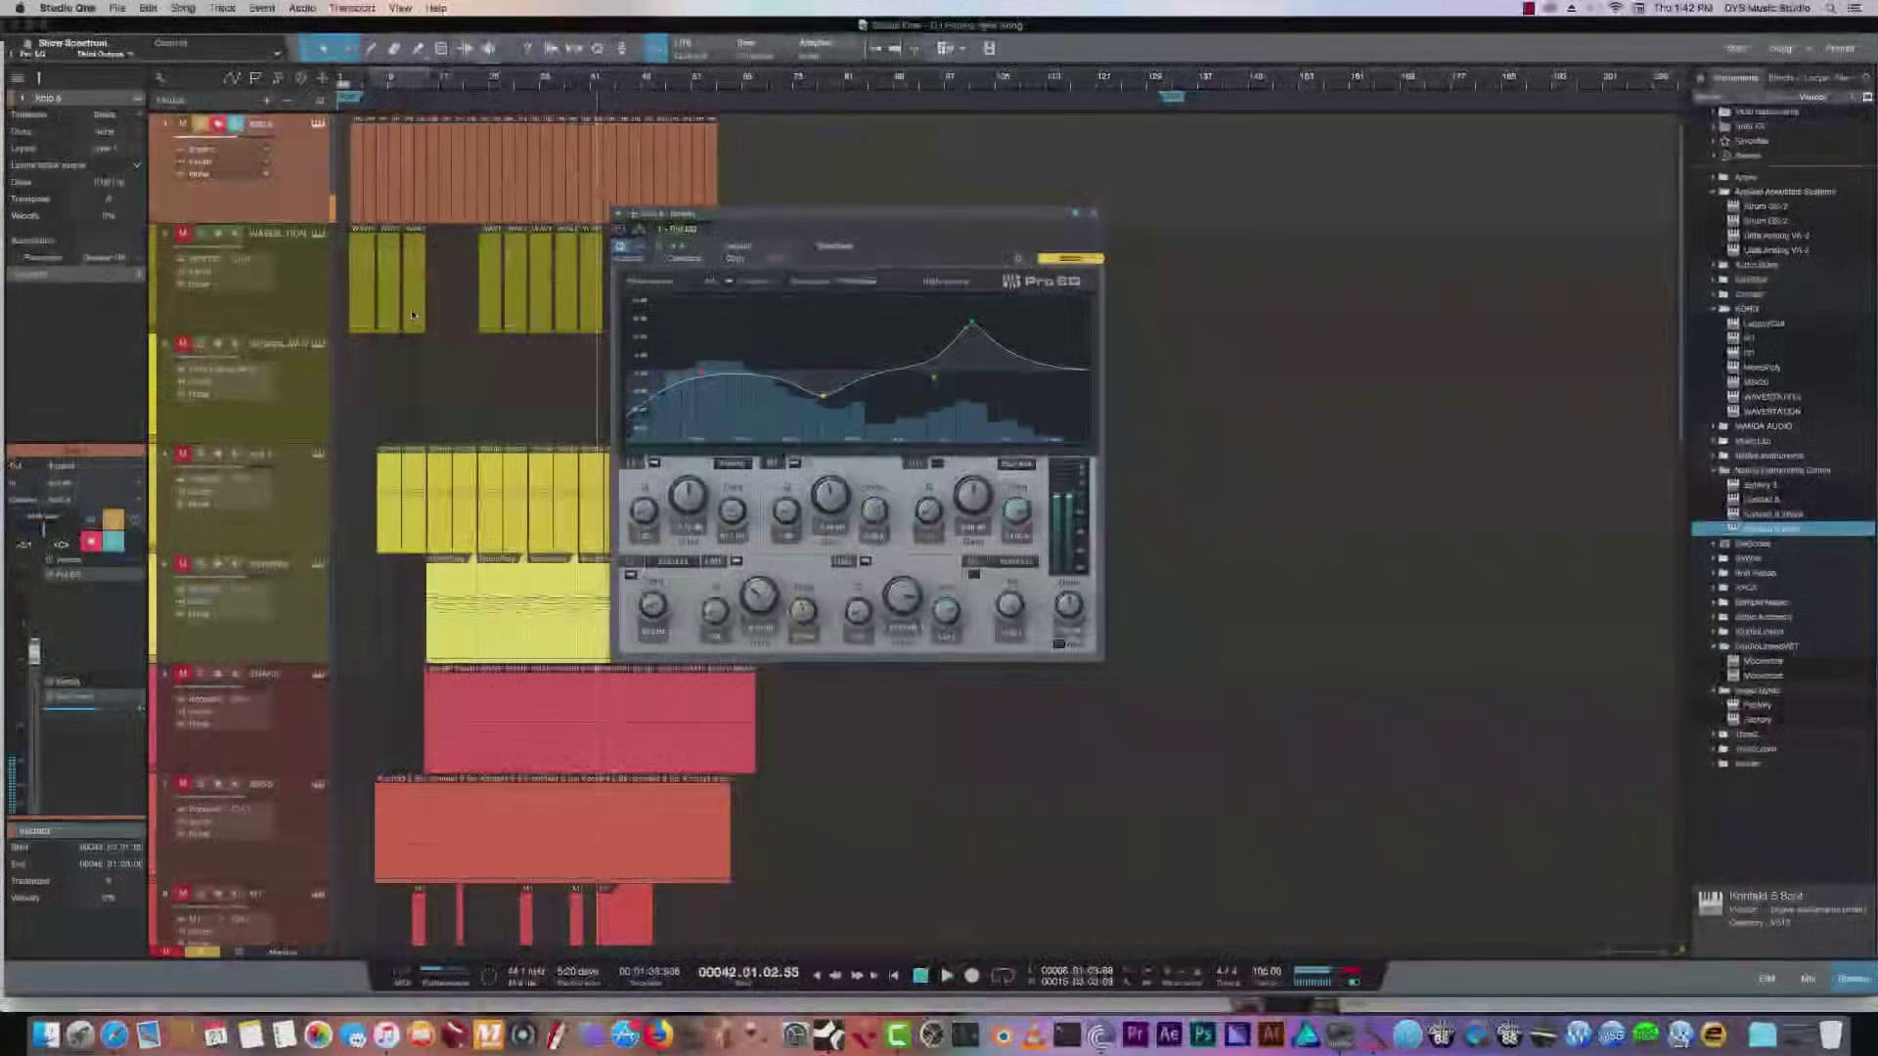
{"action": "key", "text": "space"}
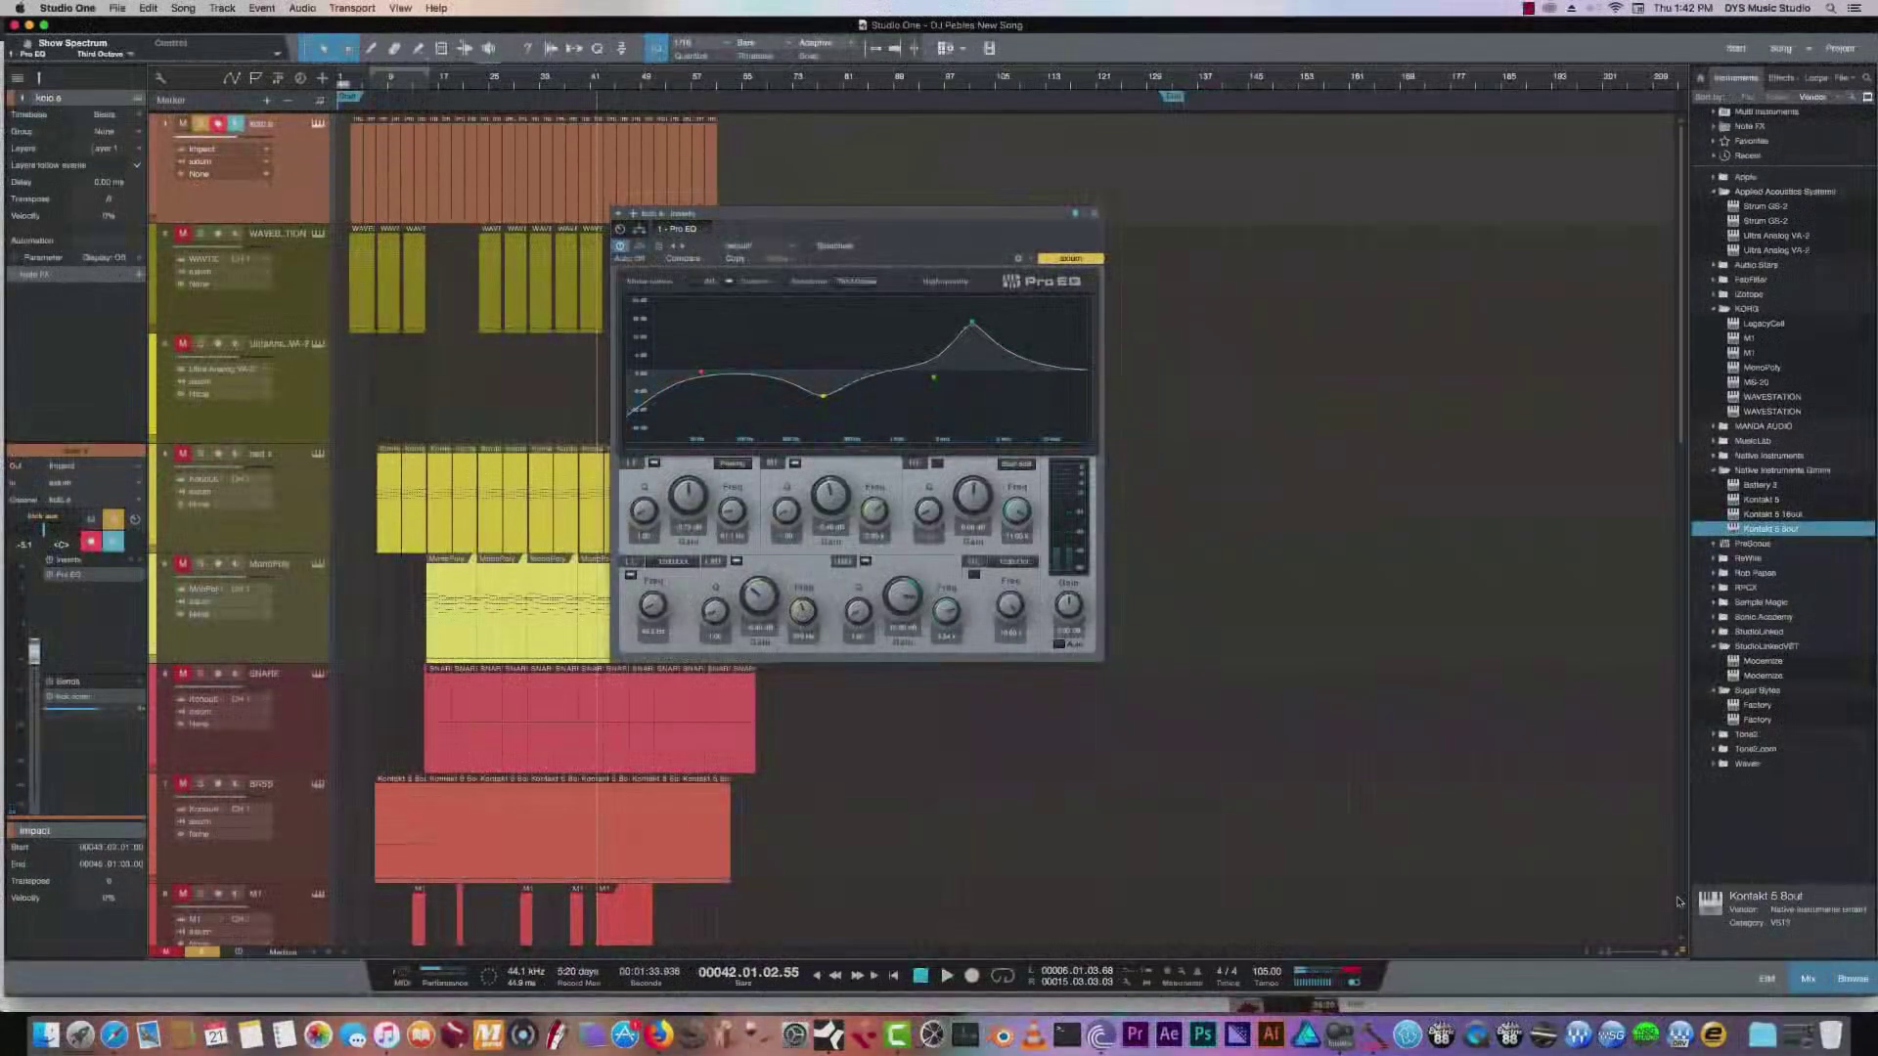
Show the console without the kick's Pro EQ window, and unmute and solo the kick comp channel.
{"action": "key", "text": "F3"}
{"action": "left_click", "coordinate": [1095, 214]}
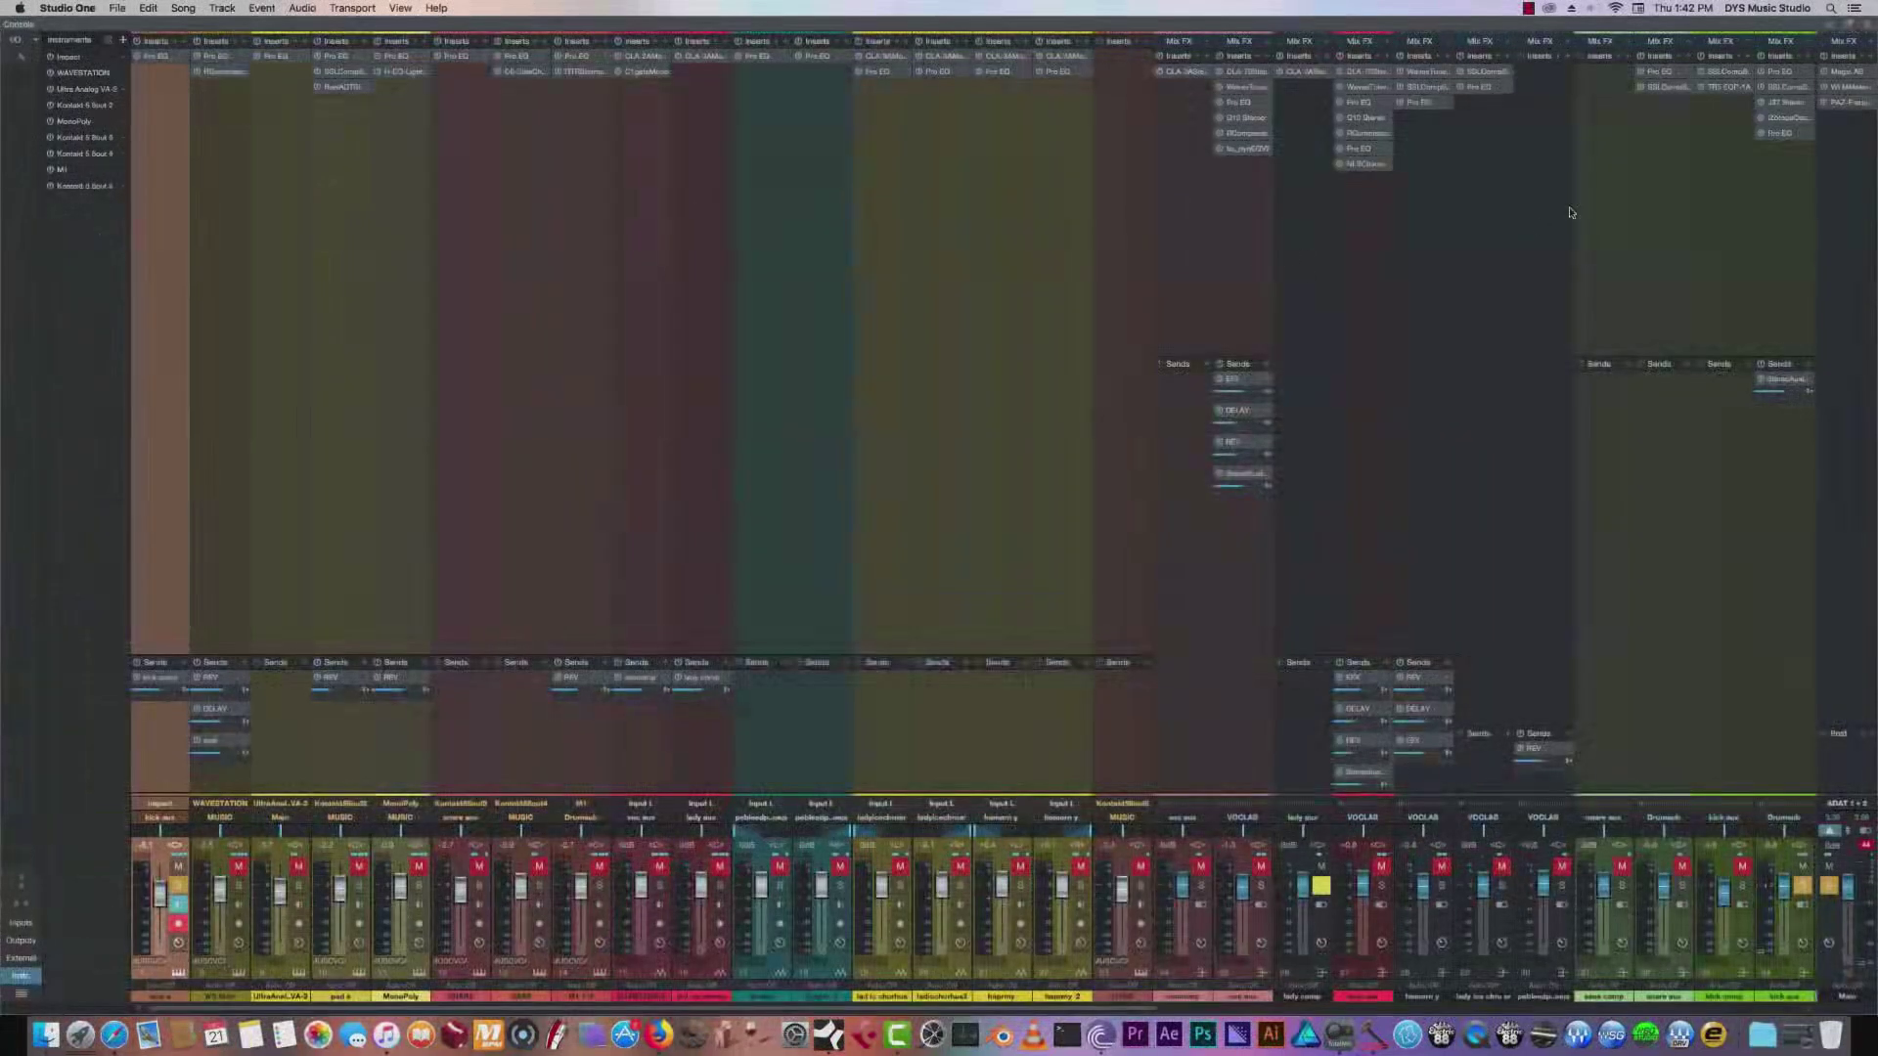
{"action": "left_click_drag", "start_coordinate": [1065, 1007], "coordinate": [1344, 1009]}
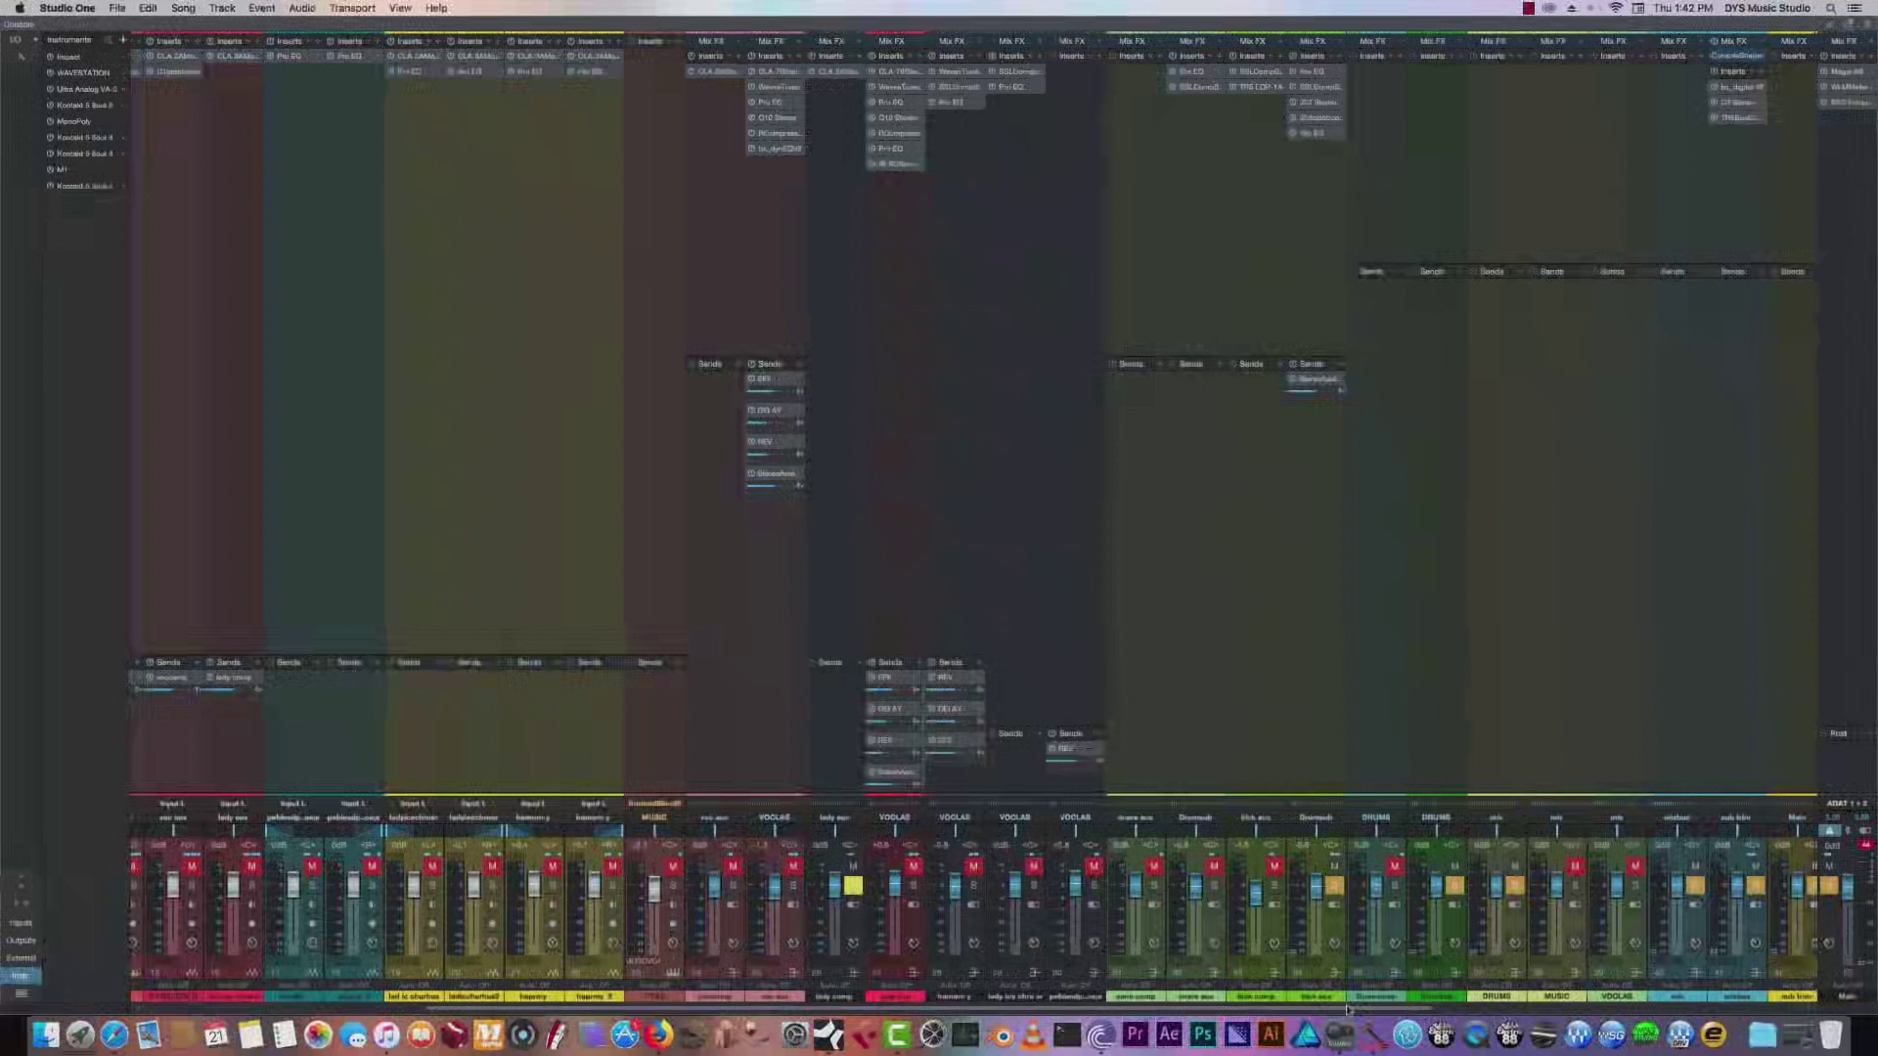
{"action": "left_click_drag", "start_coordinate": [1344, 1009], "coordinate": [1343, 1010]}
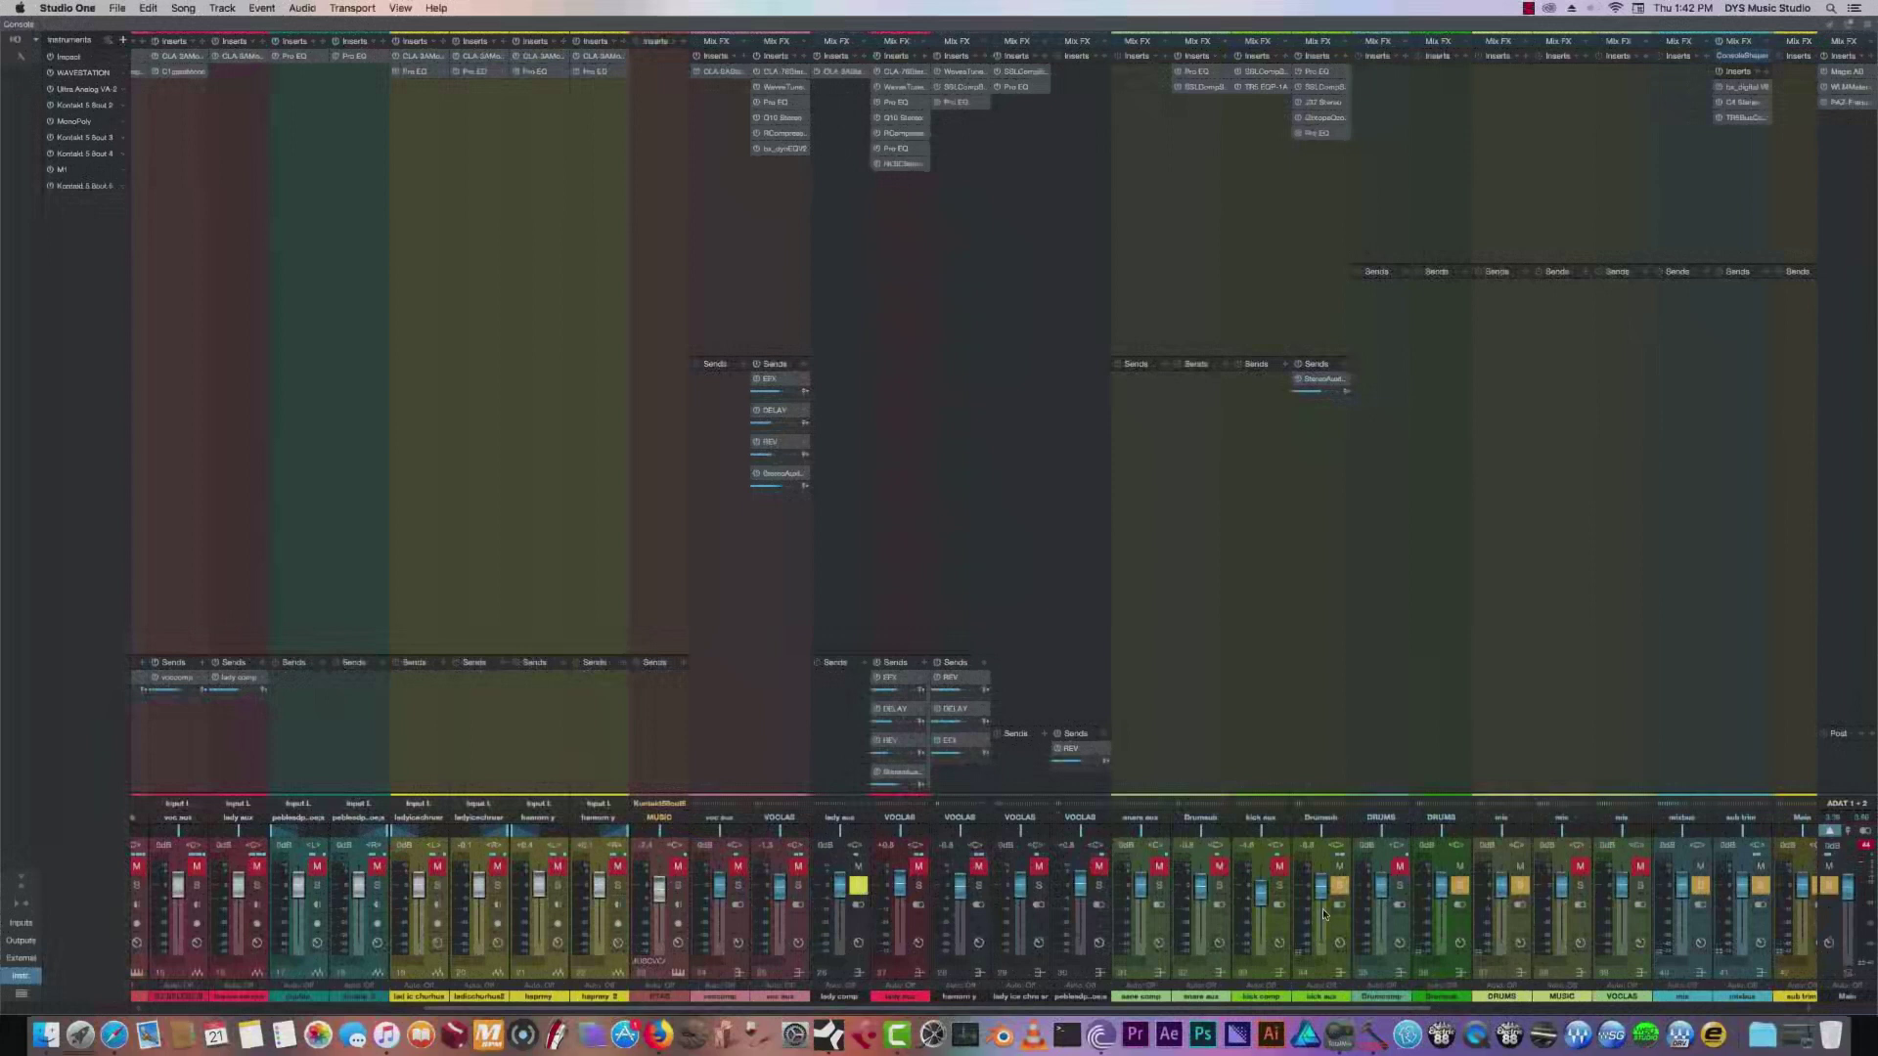
{"action": "left_click", "coordinate": [1278, 867]}
{"action": "left_click", "coordinate": [1278, 885]}
Open SSLComp Stereo and TR5 EQP-1A on the kick comp channel and arrange their windows side by side.
{"action": "double_click", "coordinate": [1266, 77]}
{"action": "left_click_drag", "start_coordinate": [947, 175], "coordinate": [849, 179]}
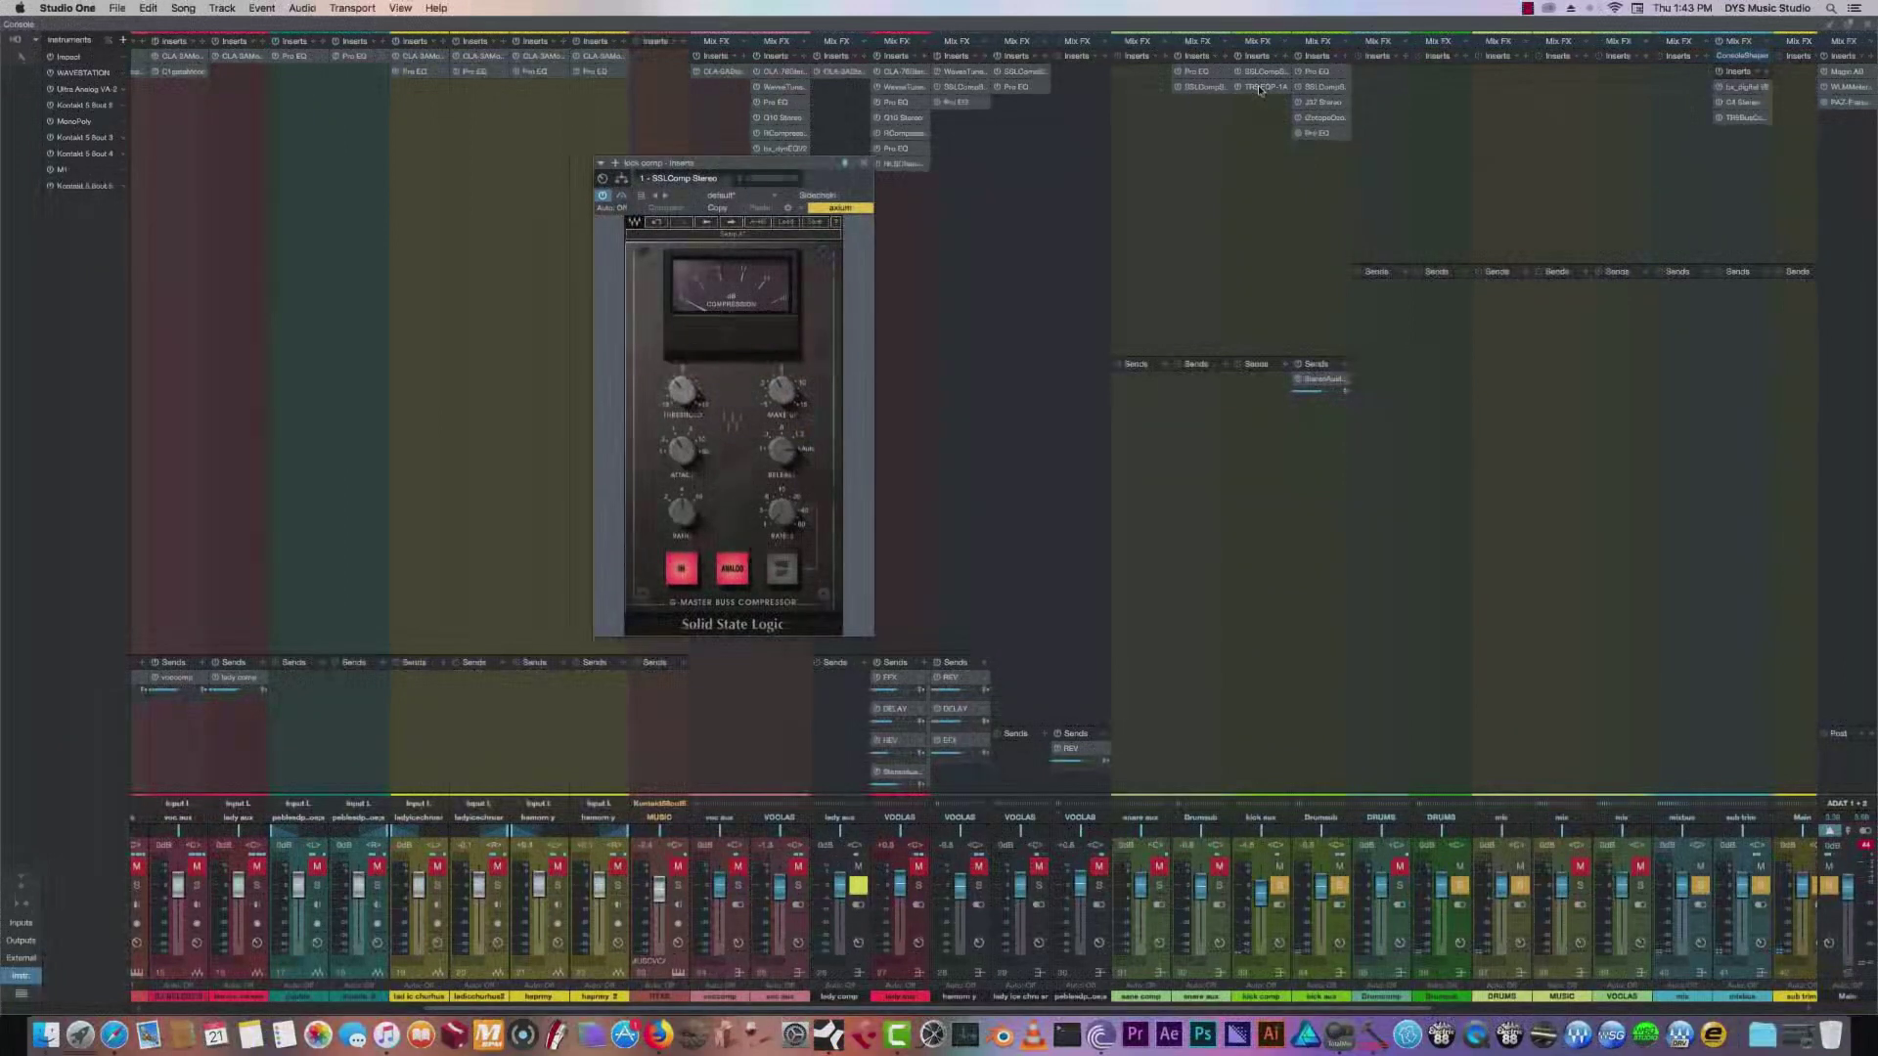
{"action": "left_click", "coordinate": [1260, 88]}
{"action": "left_click", "coordinate": [1258, 86]}
{"action": "left_click", "coordinate": [1258, 86]}
{"action": "left_click", "coordinate": [1257, 86]}
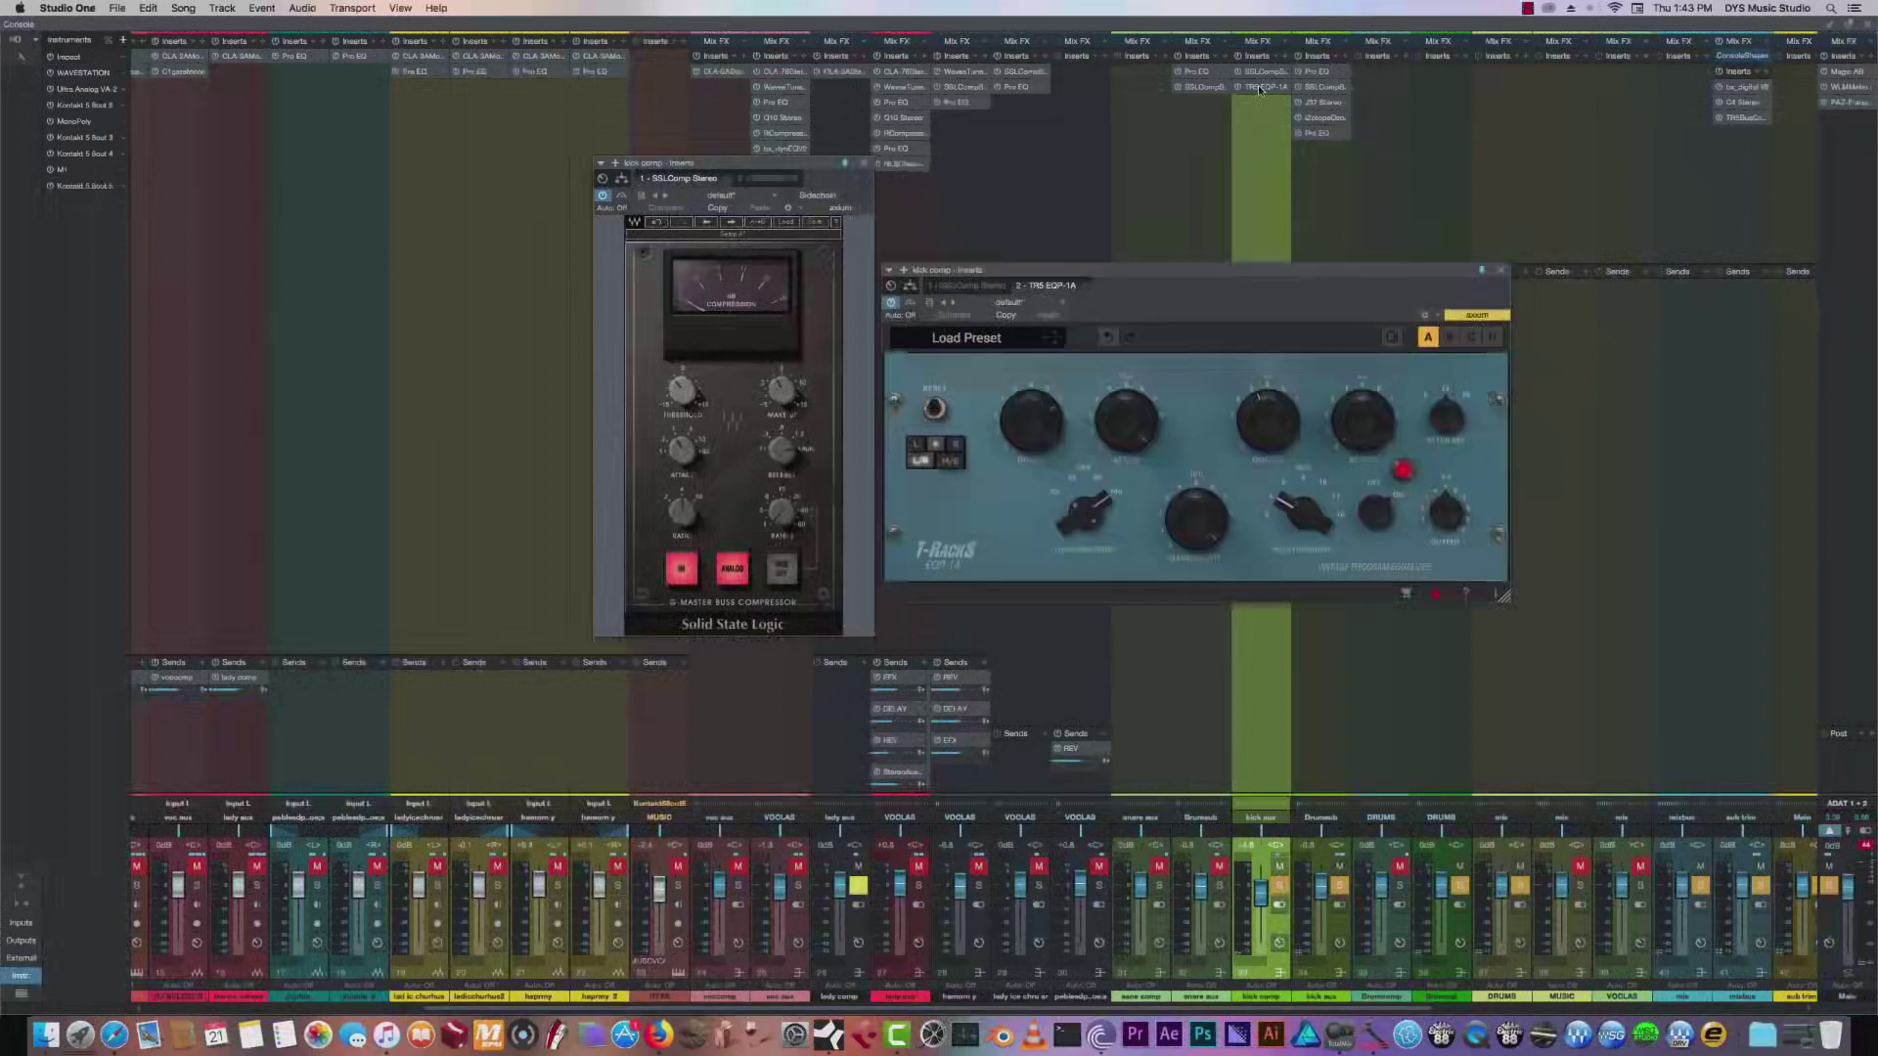
{"action": "left_click_drag", "start_coordinate": [801, 174], "coordinate": [583, 210]}
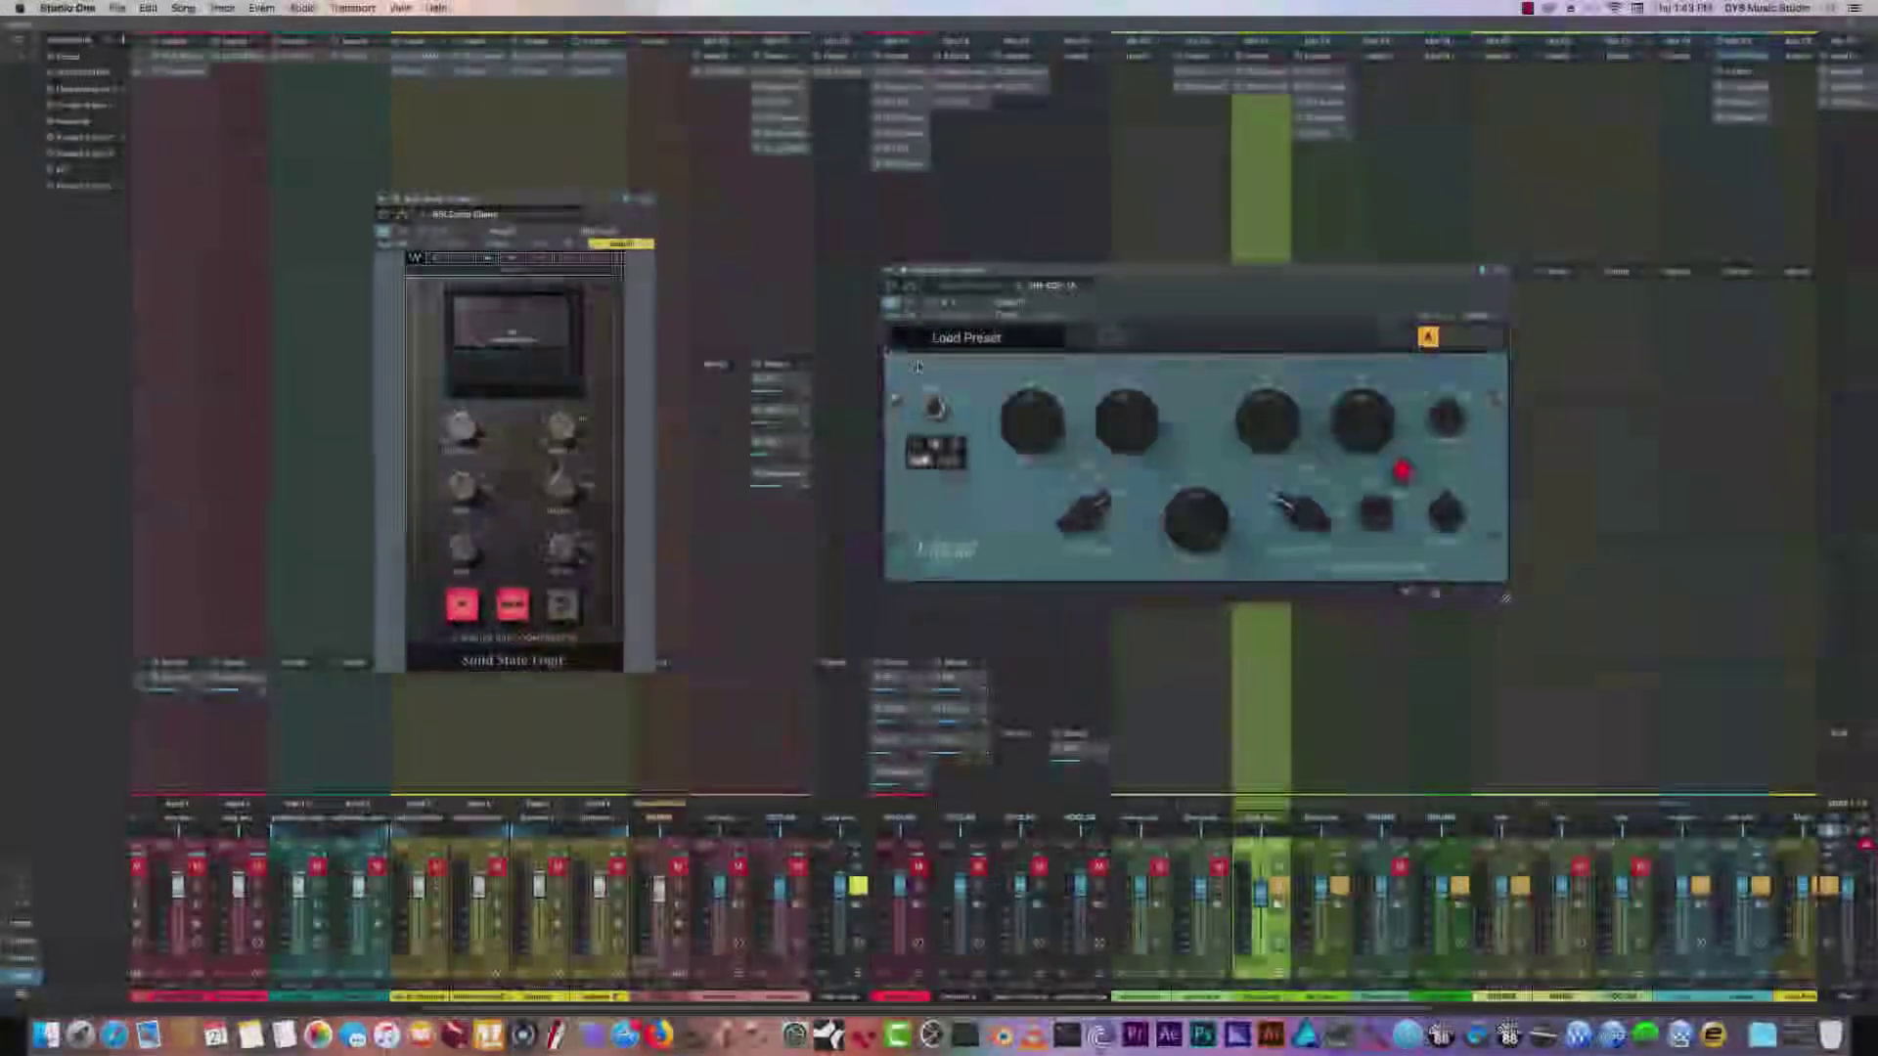
{"action": "left_click_drag", "start_coordinate": [1116, 293], "coordinate": [887, 258]}
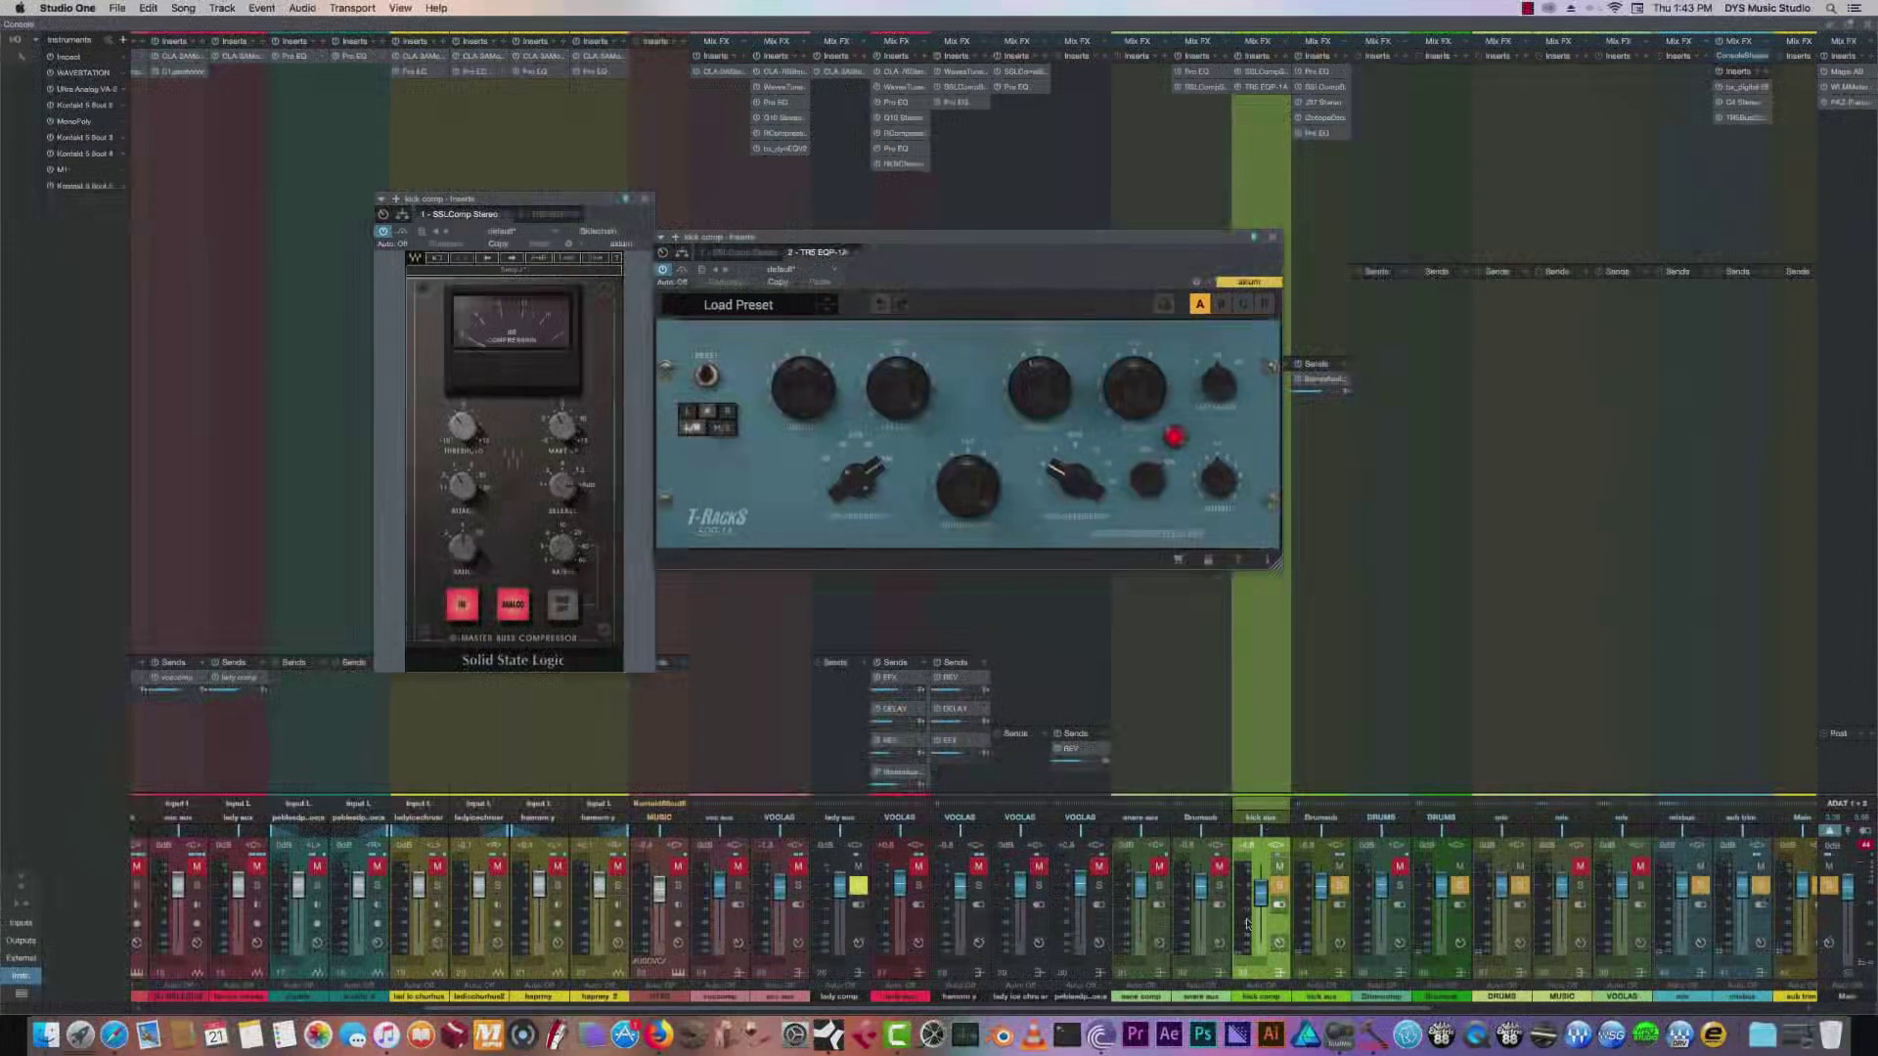
Play the kick while comparing the kick comp channel muted and unmuted, and move the EQP-1A window away from the compressor.
{"action": "left_click", "coordinate": [1279, 867]}
{"action": "key", "text": "space"}
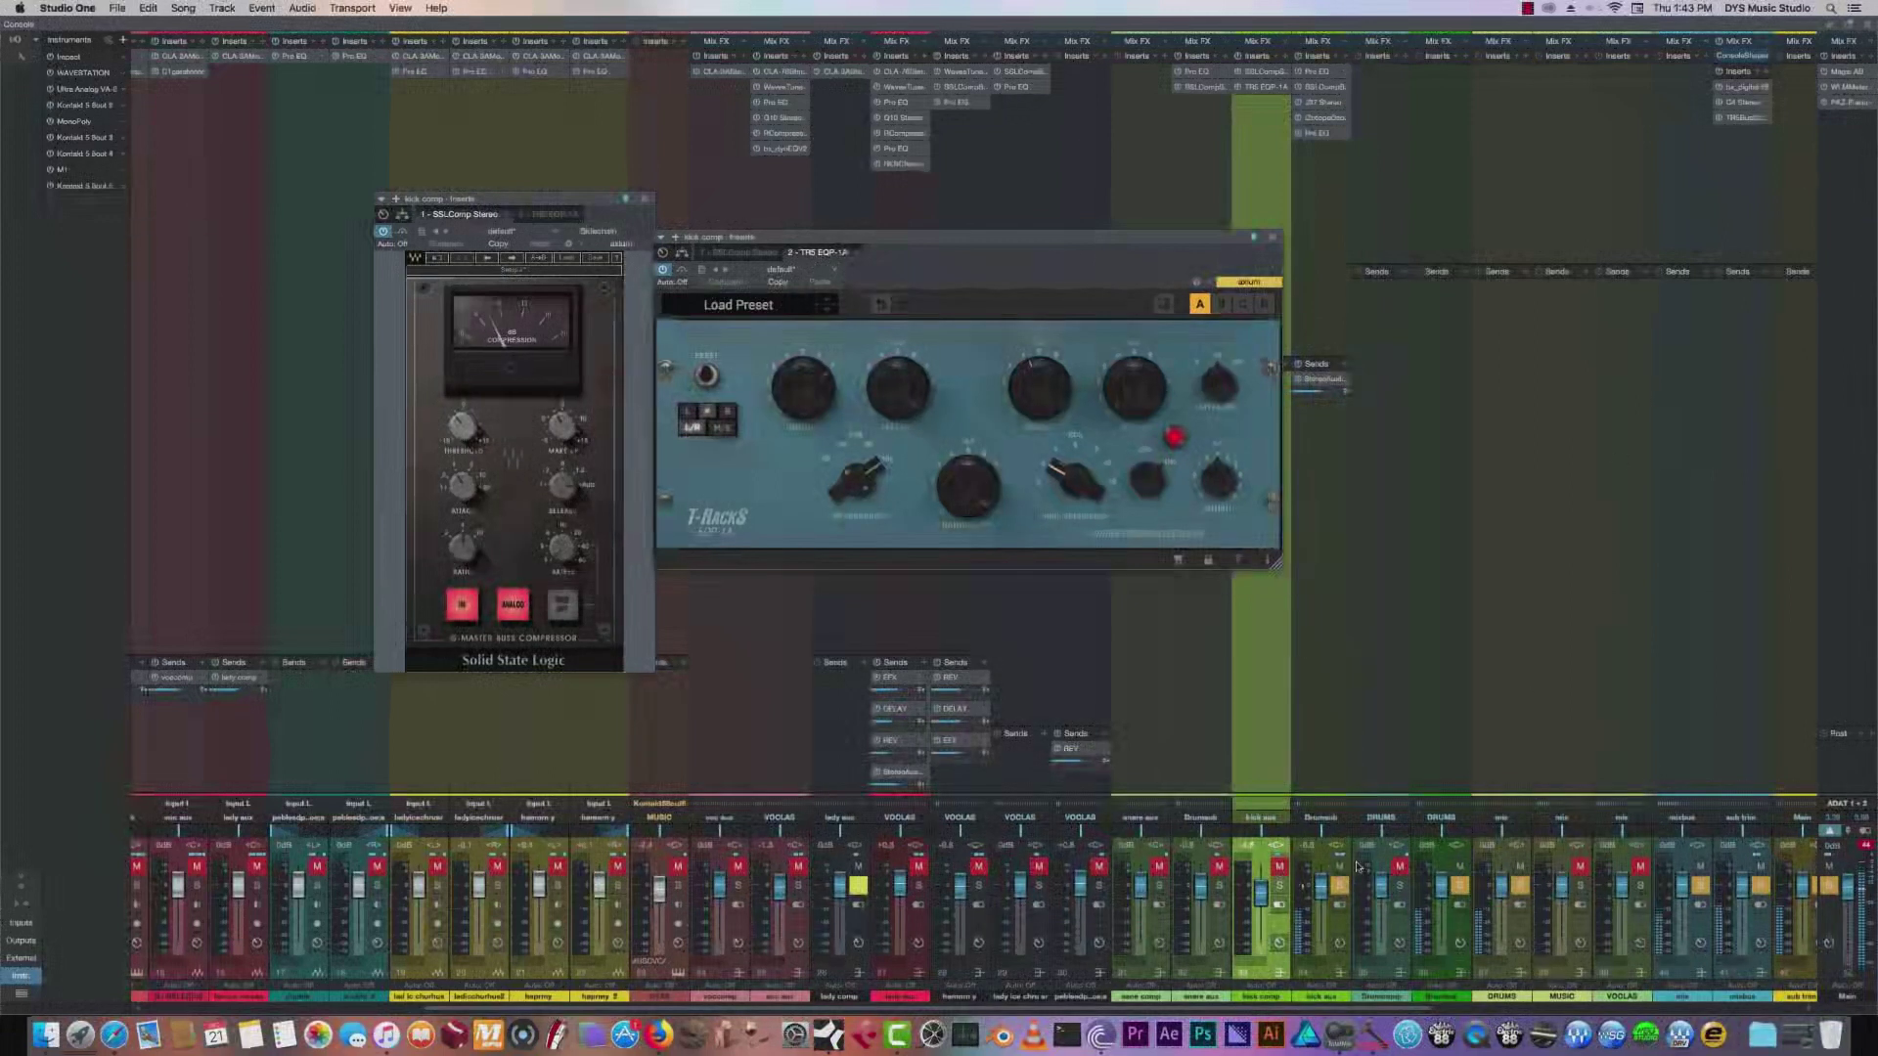
{"action": "left_click", "coordinate": [1279, 867]}
{"action": "left_click", "coordinate": [1278, 867]}
{"action": "left_click", "coordinate": [1278, 867]}
{"action": "left_click_drag", "start_coordinate": [820, 241], "coordinate": [1015, 213]}
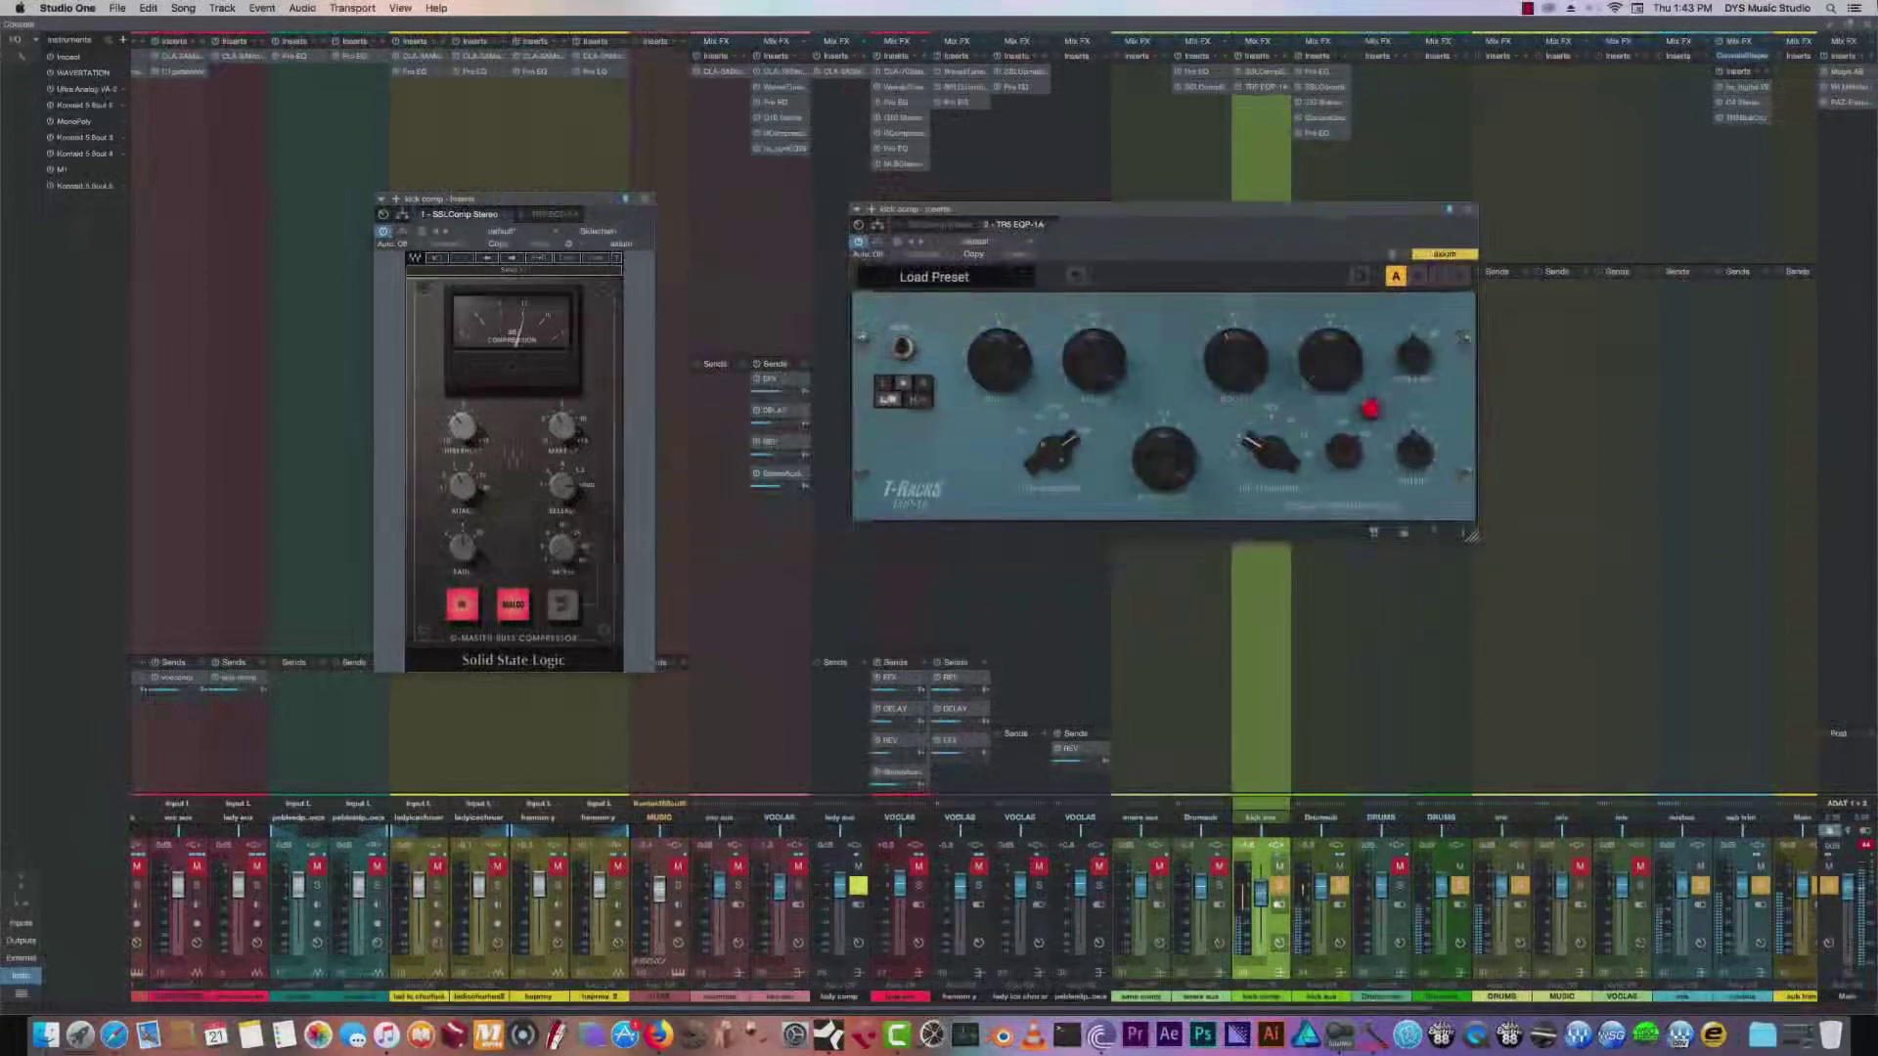
Compare kick comp's SSLComp and EQP-1A with bypass over the arrangement, close EQP-1A, stop playback, and return to the console.
{"action": "key", "text": "F3"}
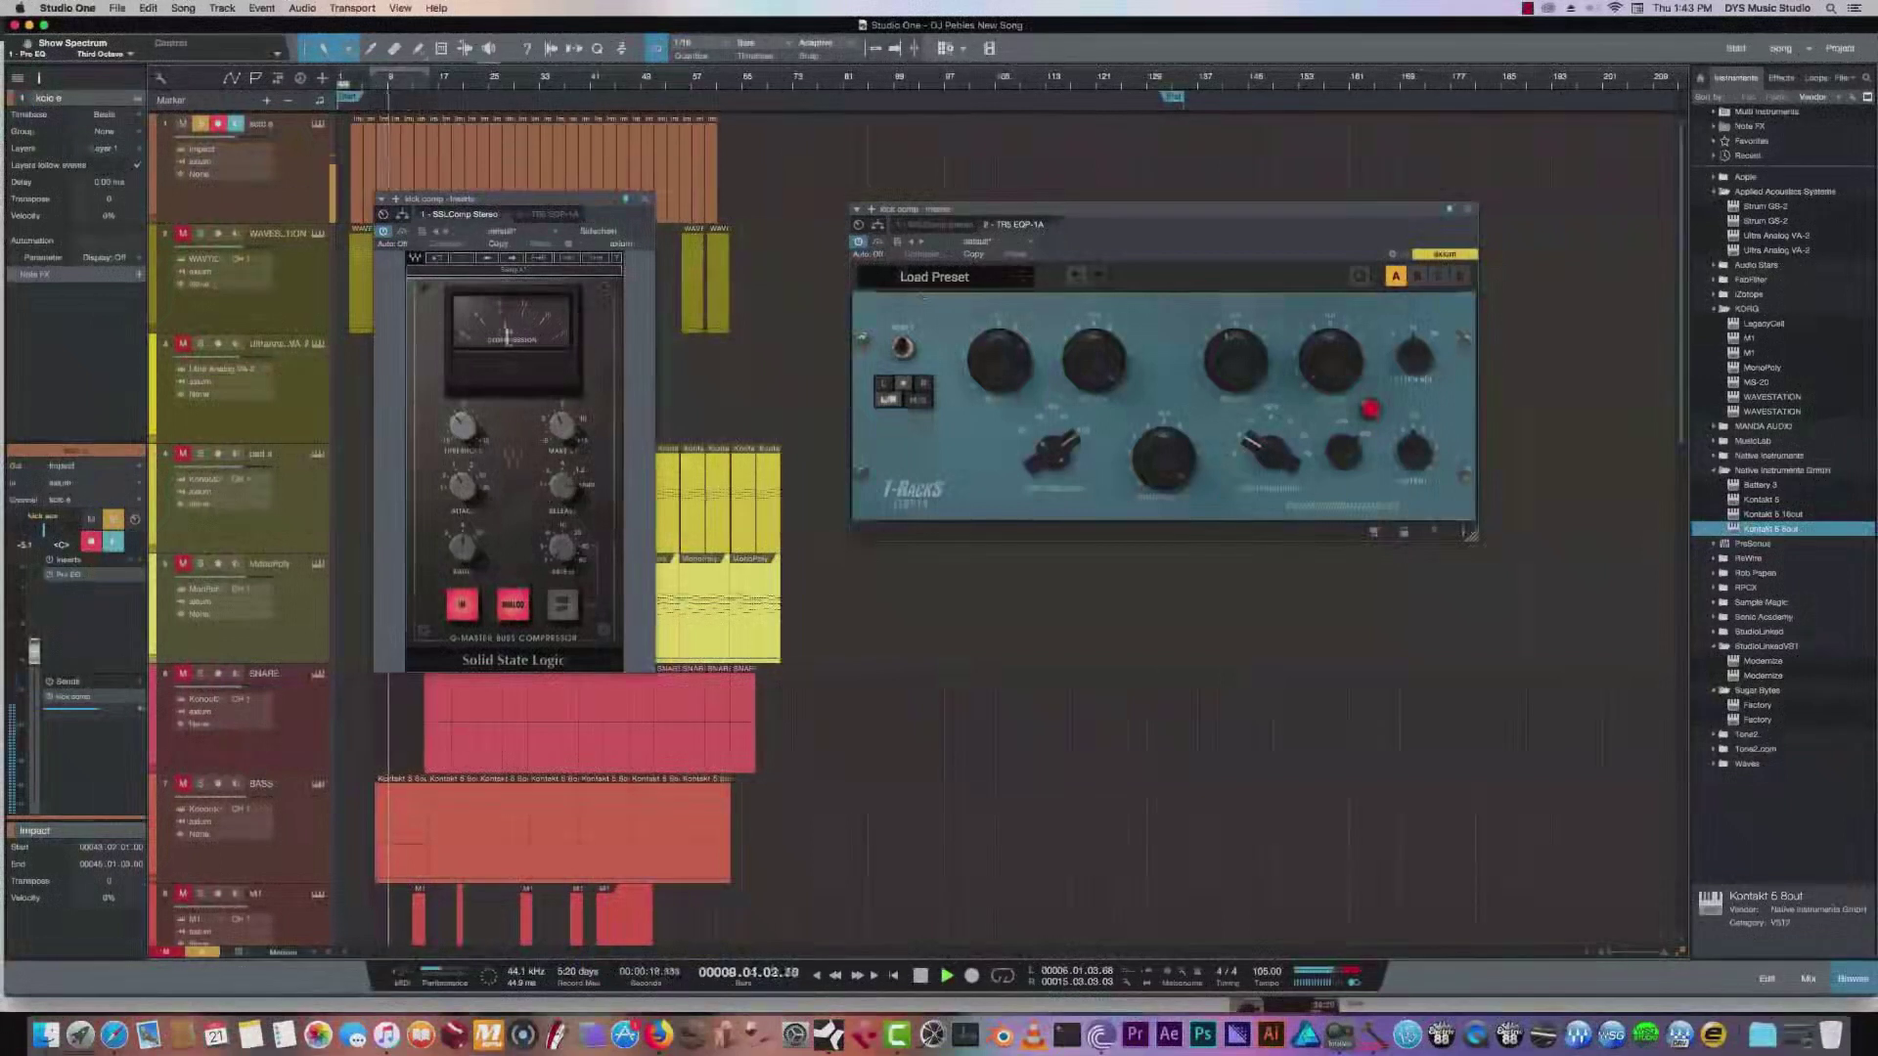
{"action": "left_click", "coordinate": [402, 232]}
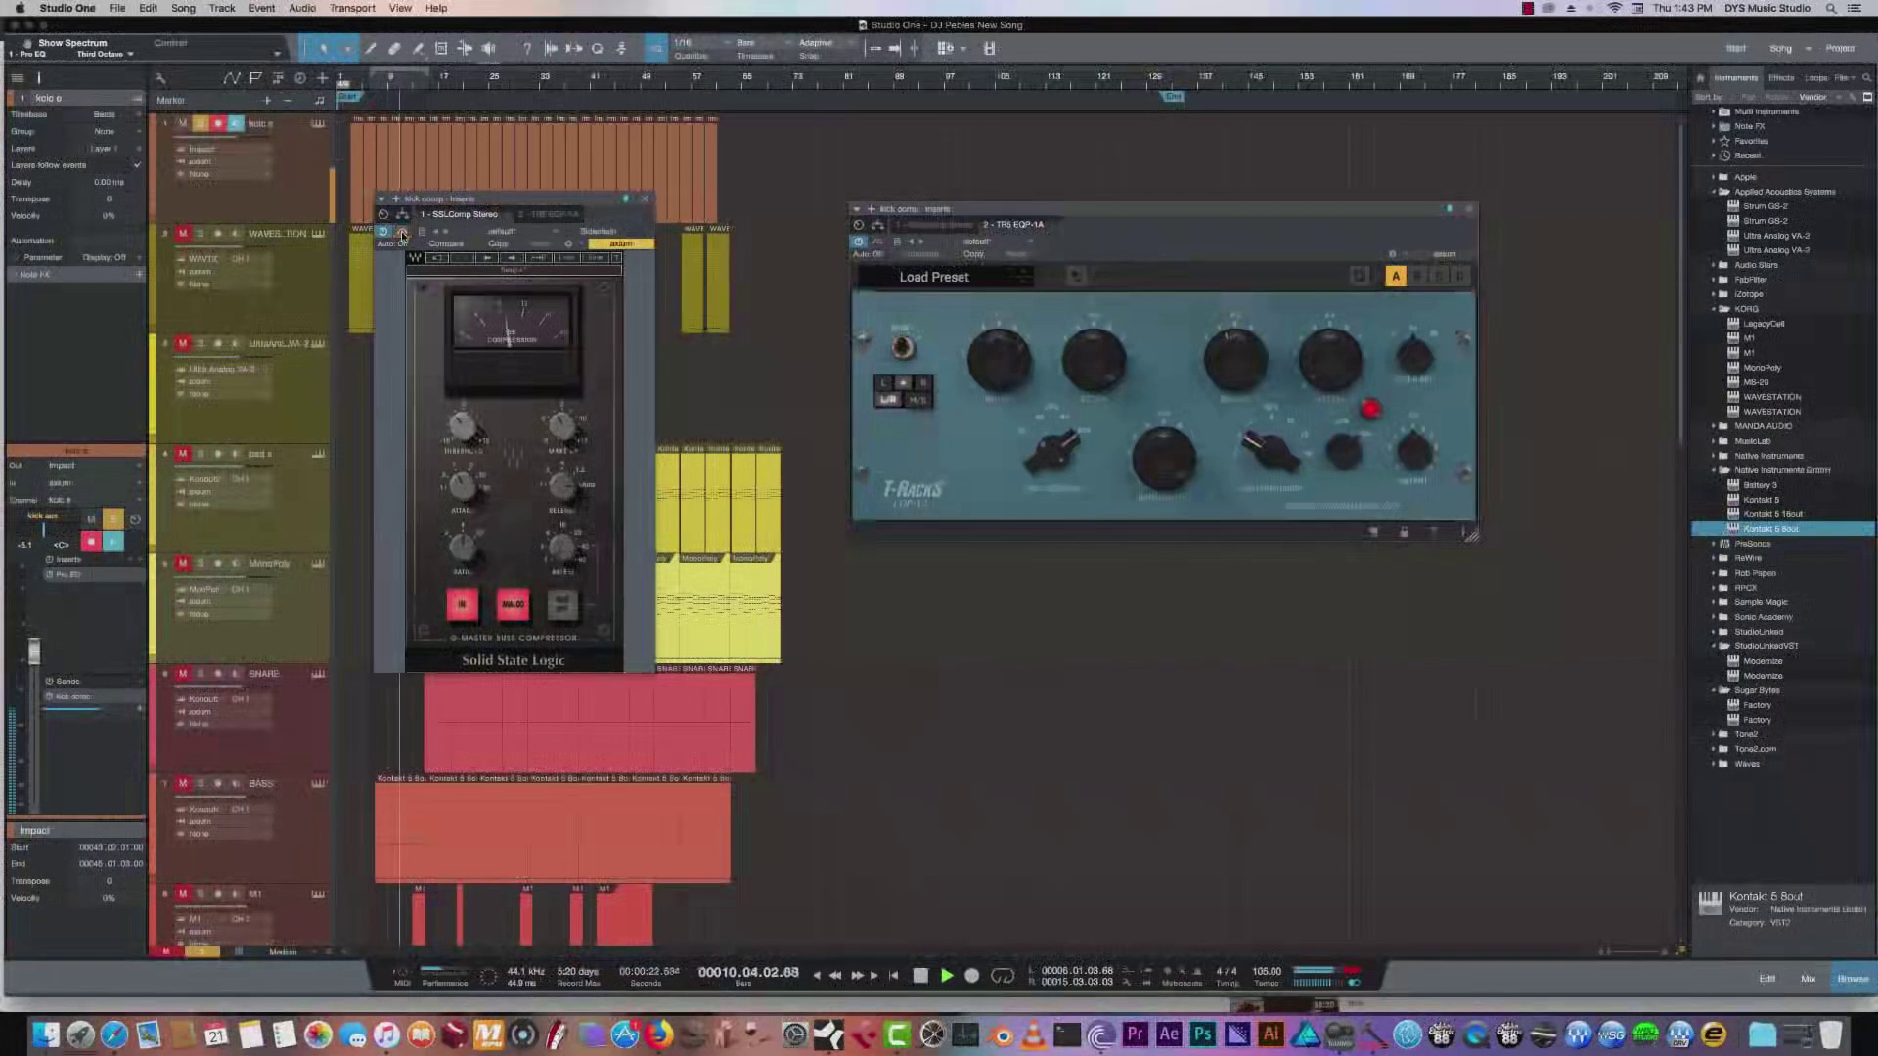
{"action": "left_click", "coordinate": [1009, 369]}
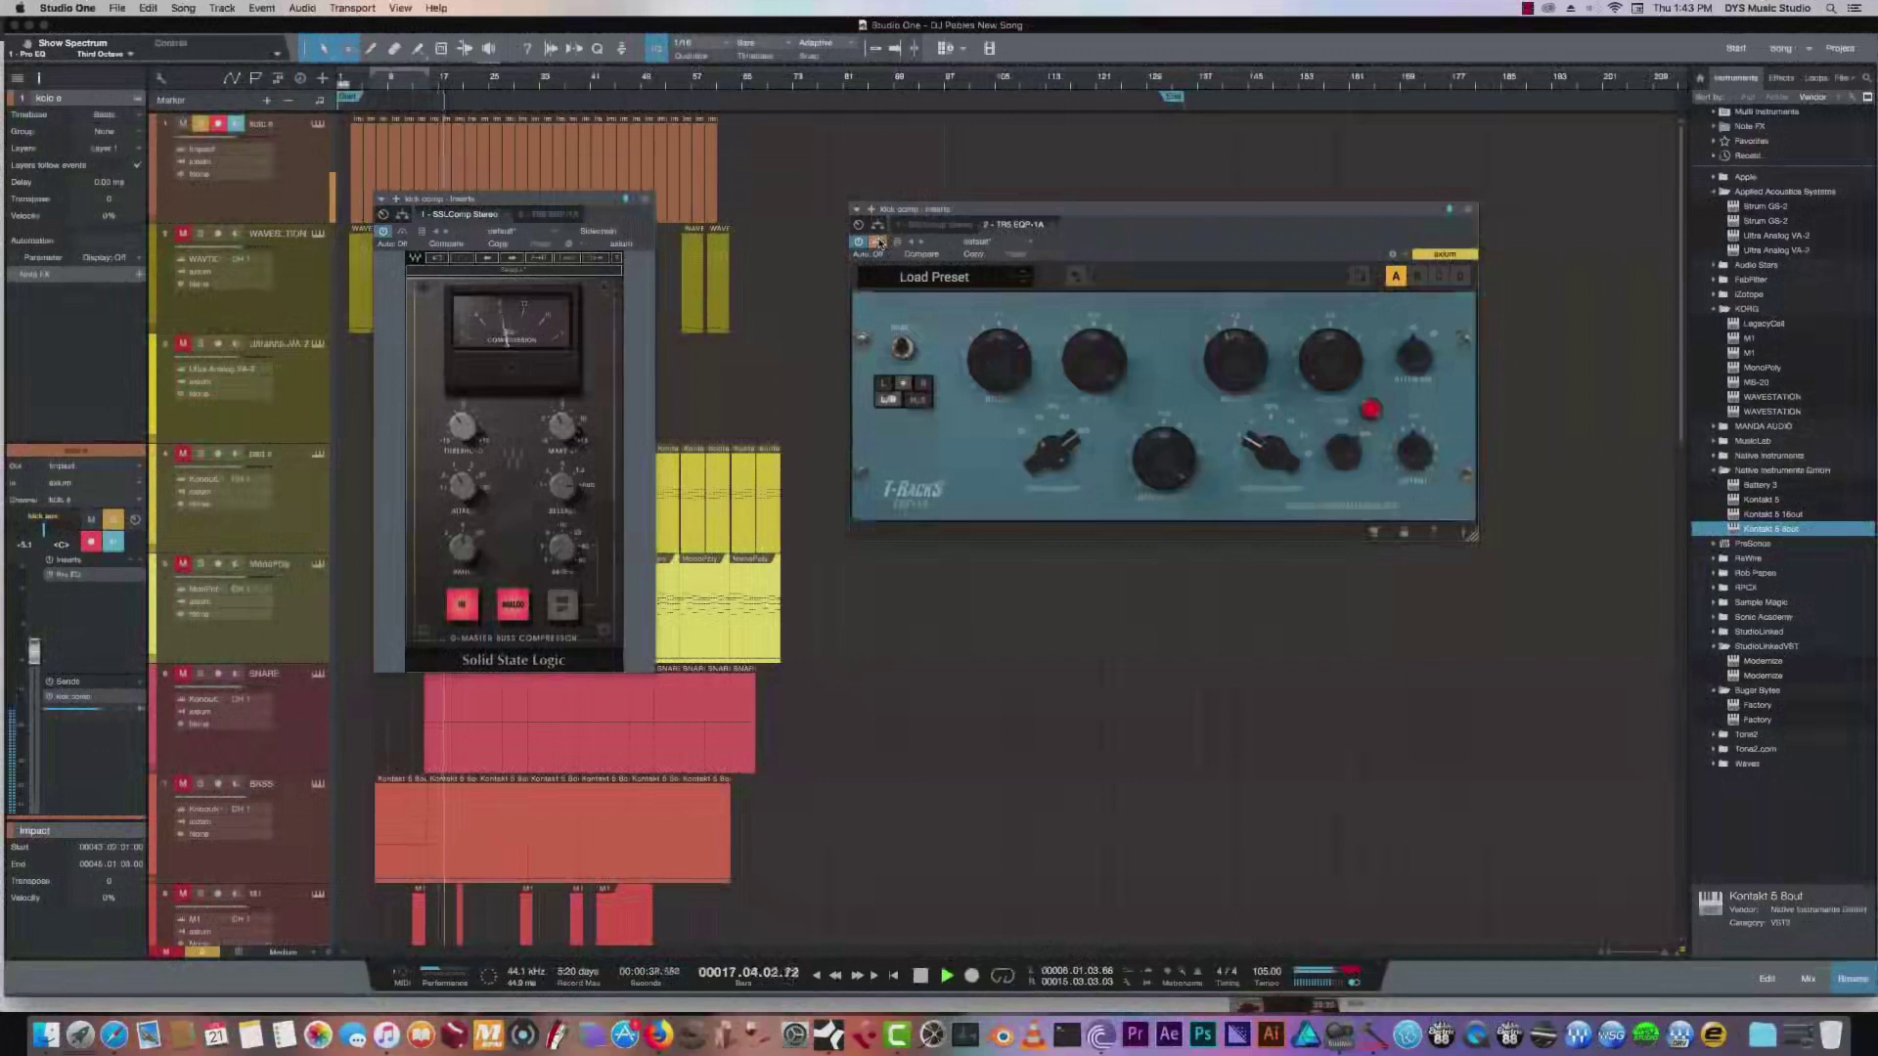
{"action": "left_click", "coordinate": [1467, 210]}
{"action": "key", "text": "space"}
{"action": "left_click", "coordinate": [1807, 978]}
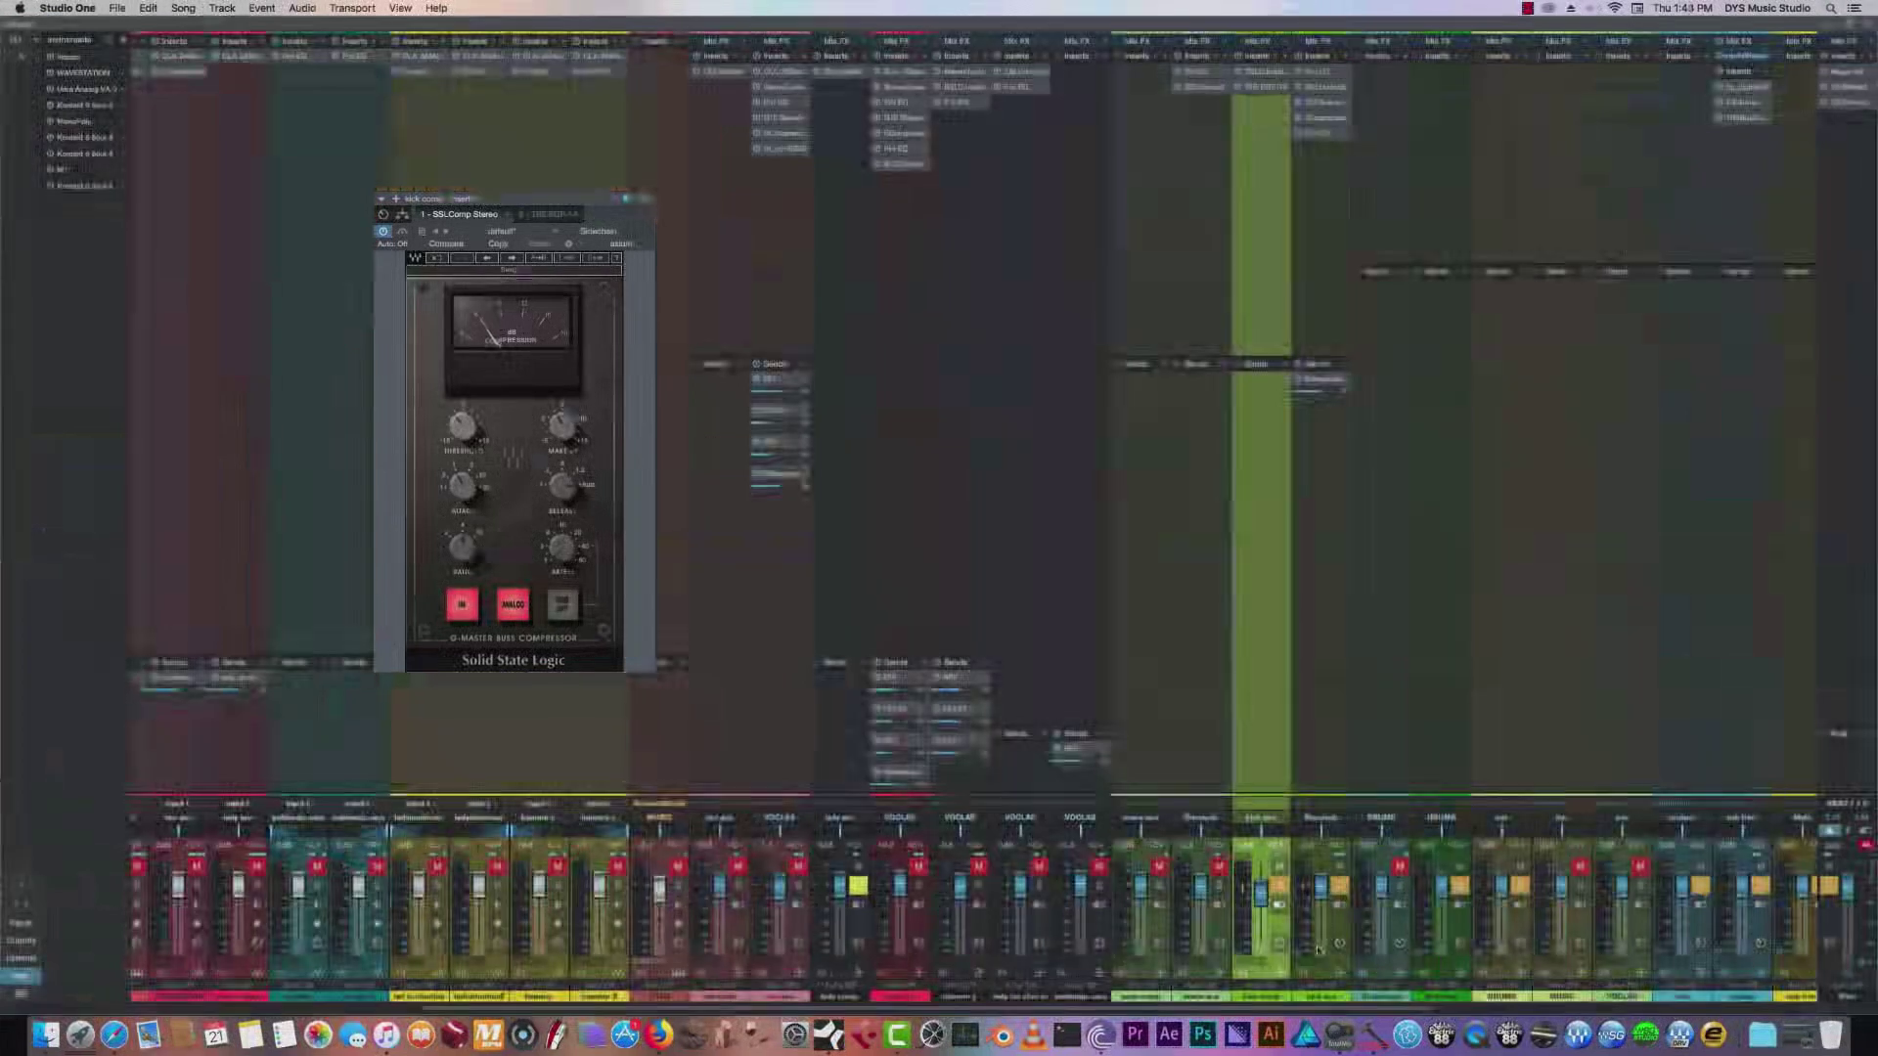
Open Pro EQ and SSLComp Stereo on the kick aux channel, play the kick with SSLComp bypassed and active, and inspect its knobs.
{"action": "left_click", "coordinate": [1316, 72]}
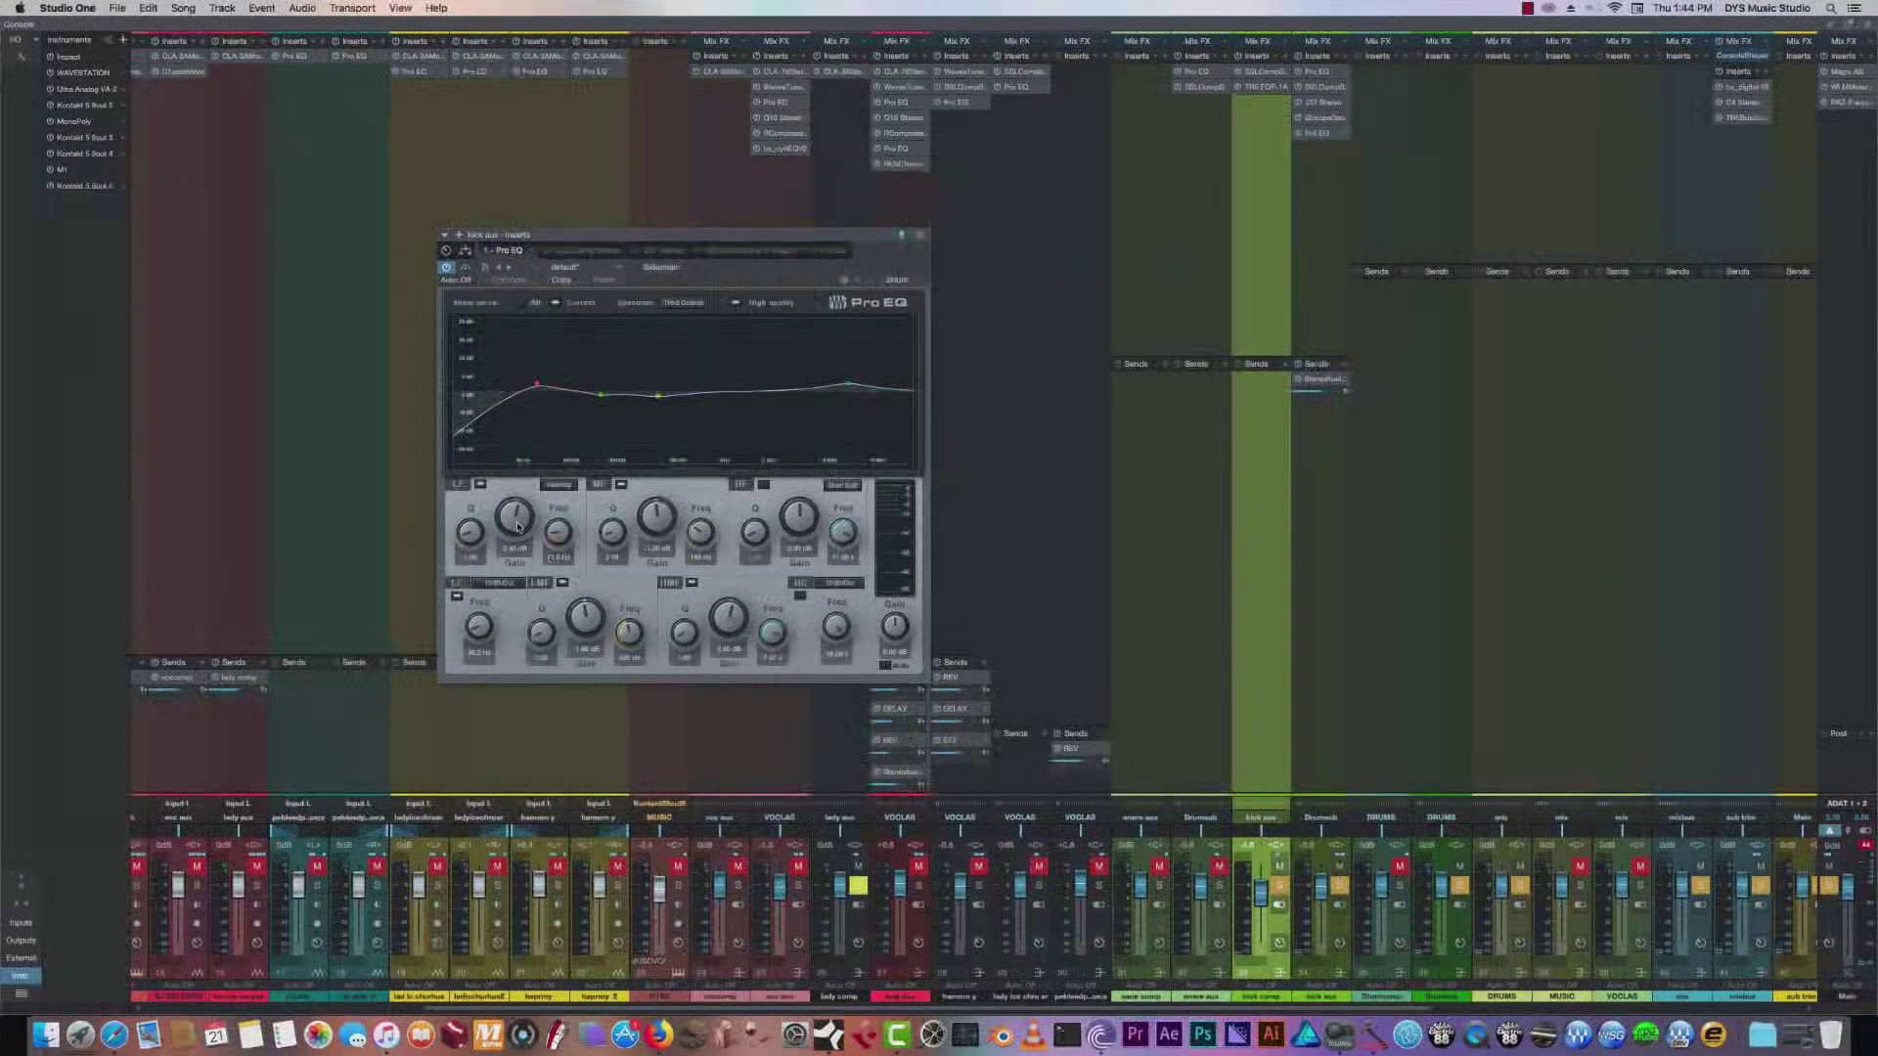
{"action": "key", "text": "space"}
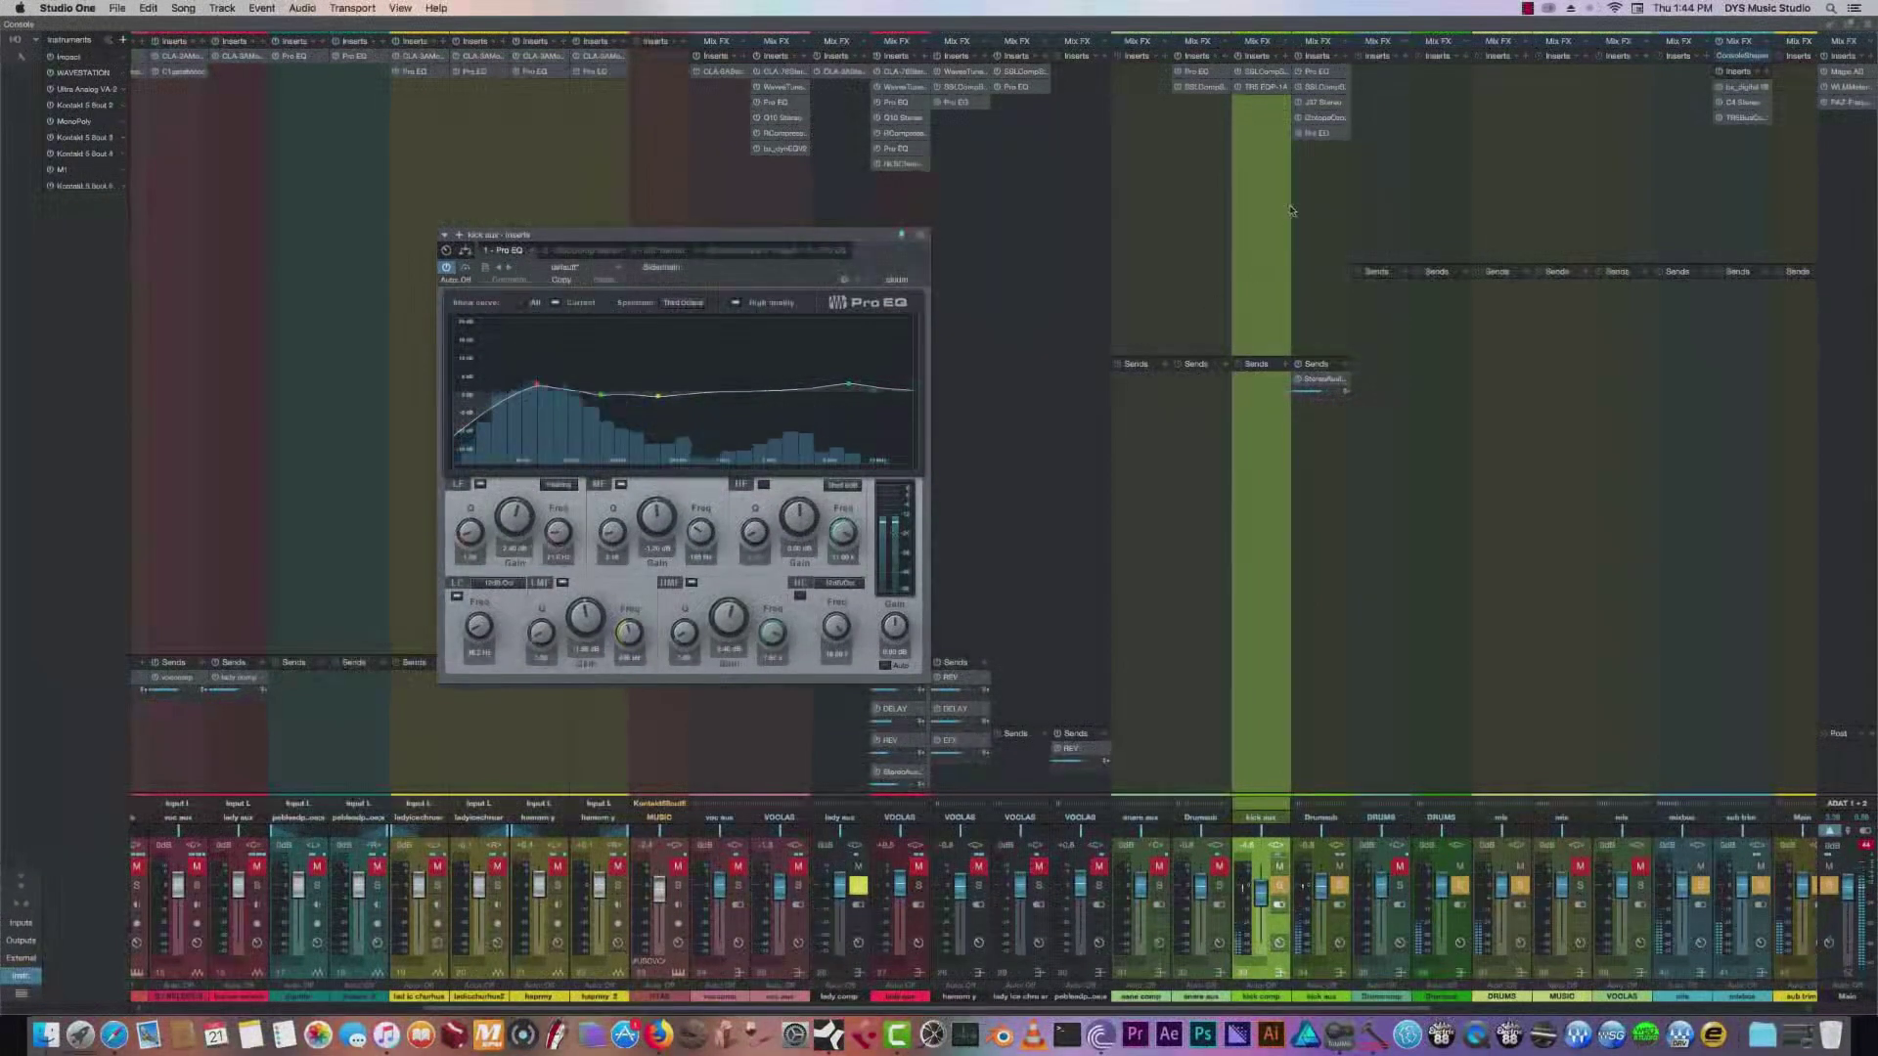
{"action": "left_click", "coordinate": [1319, 88]}
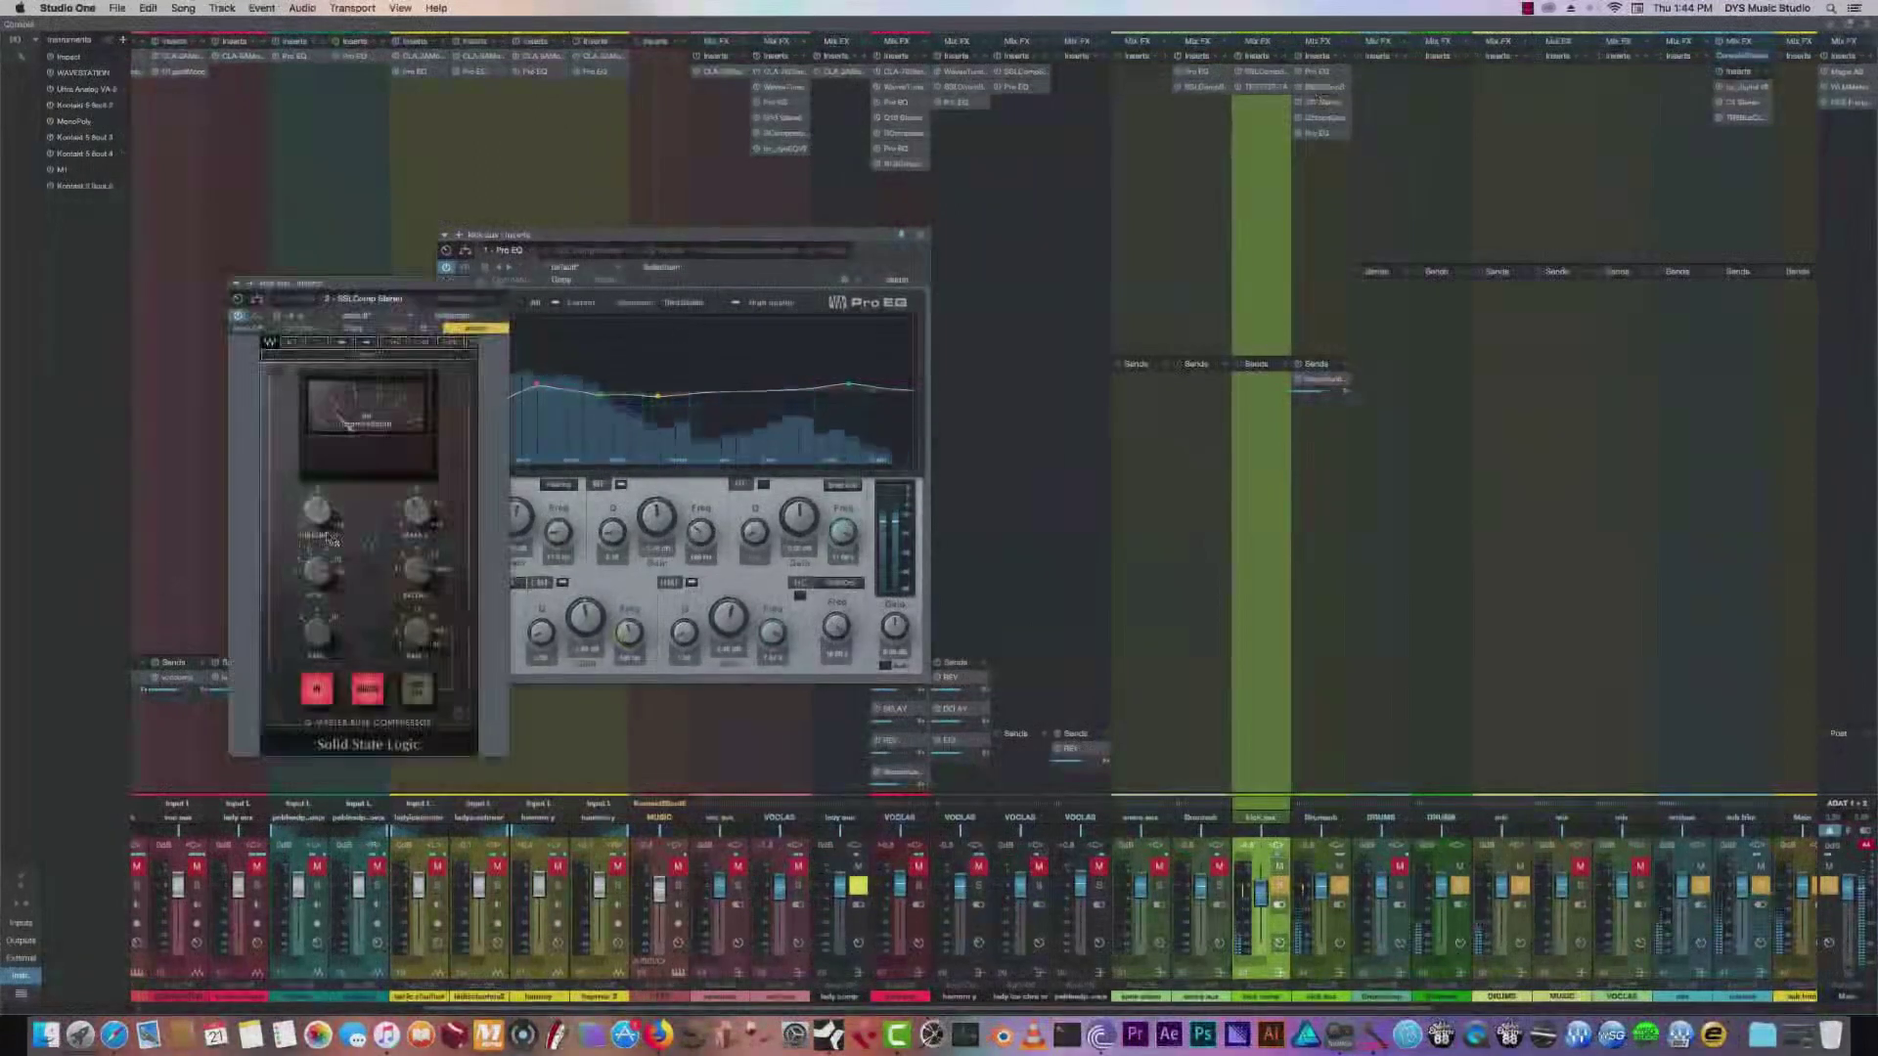
{"action": "left_click", "coordinate": [257, 317]}
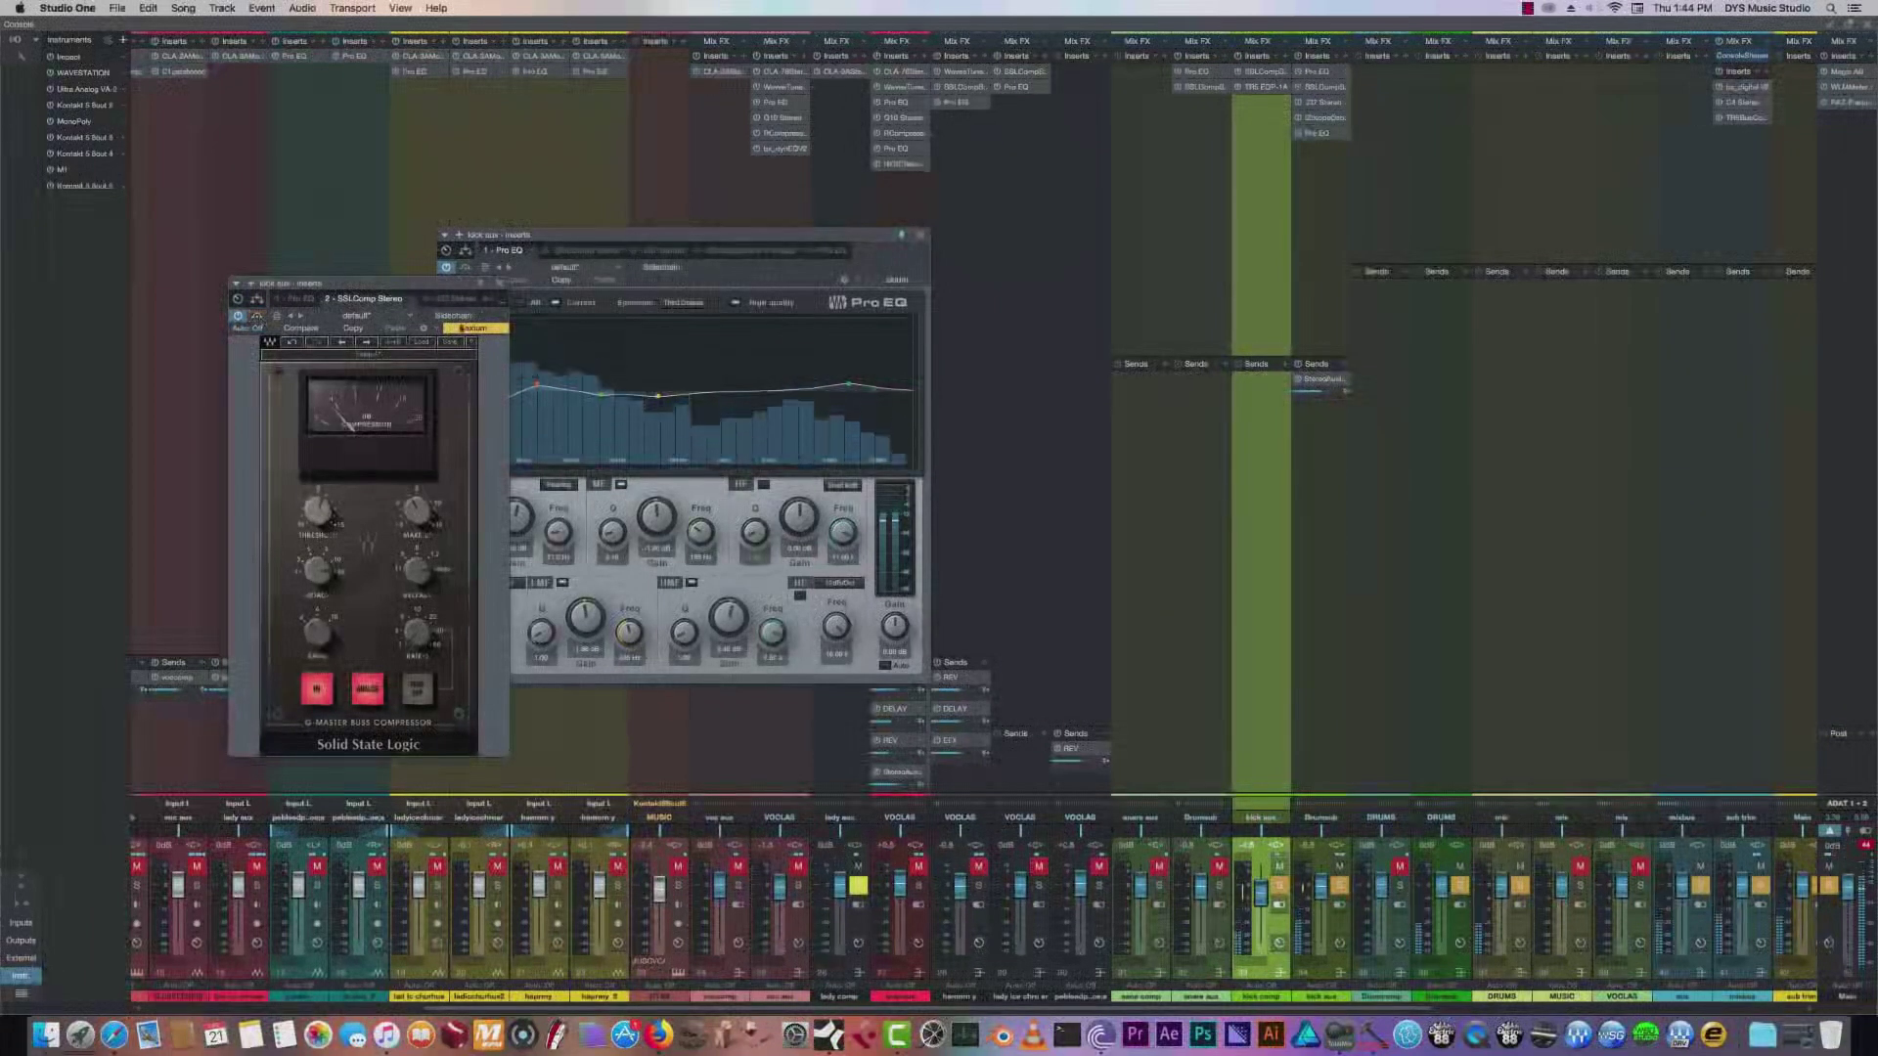
{"action": "left_click", "coordinate": [257, 317]}
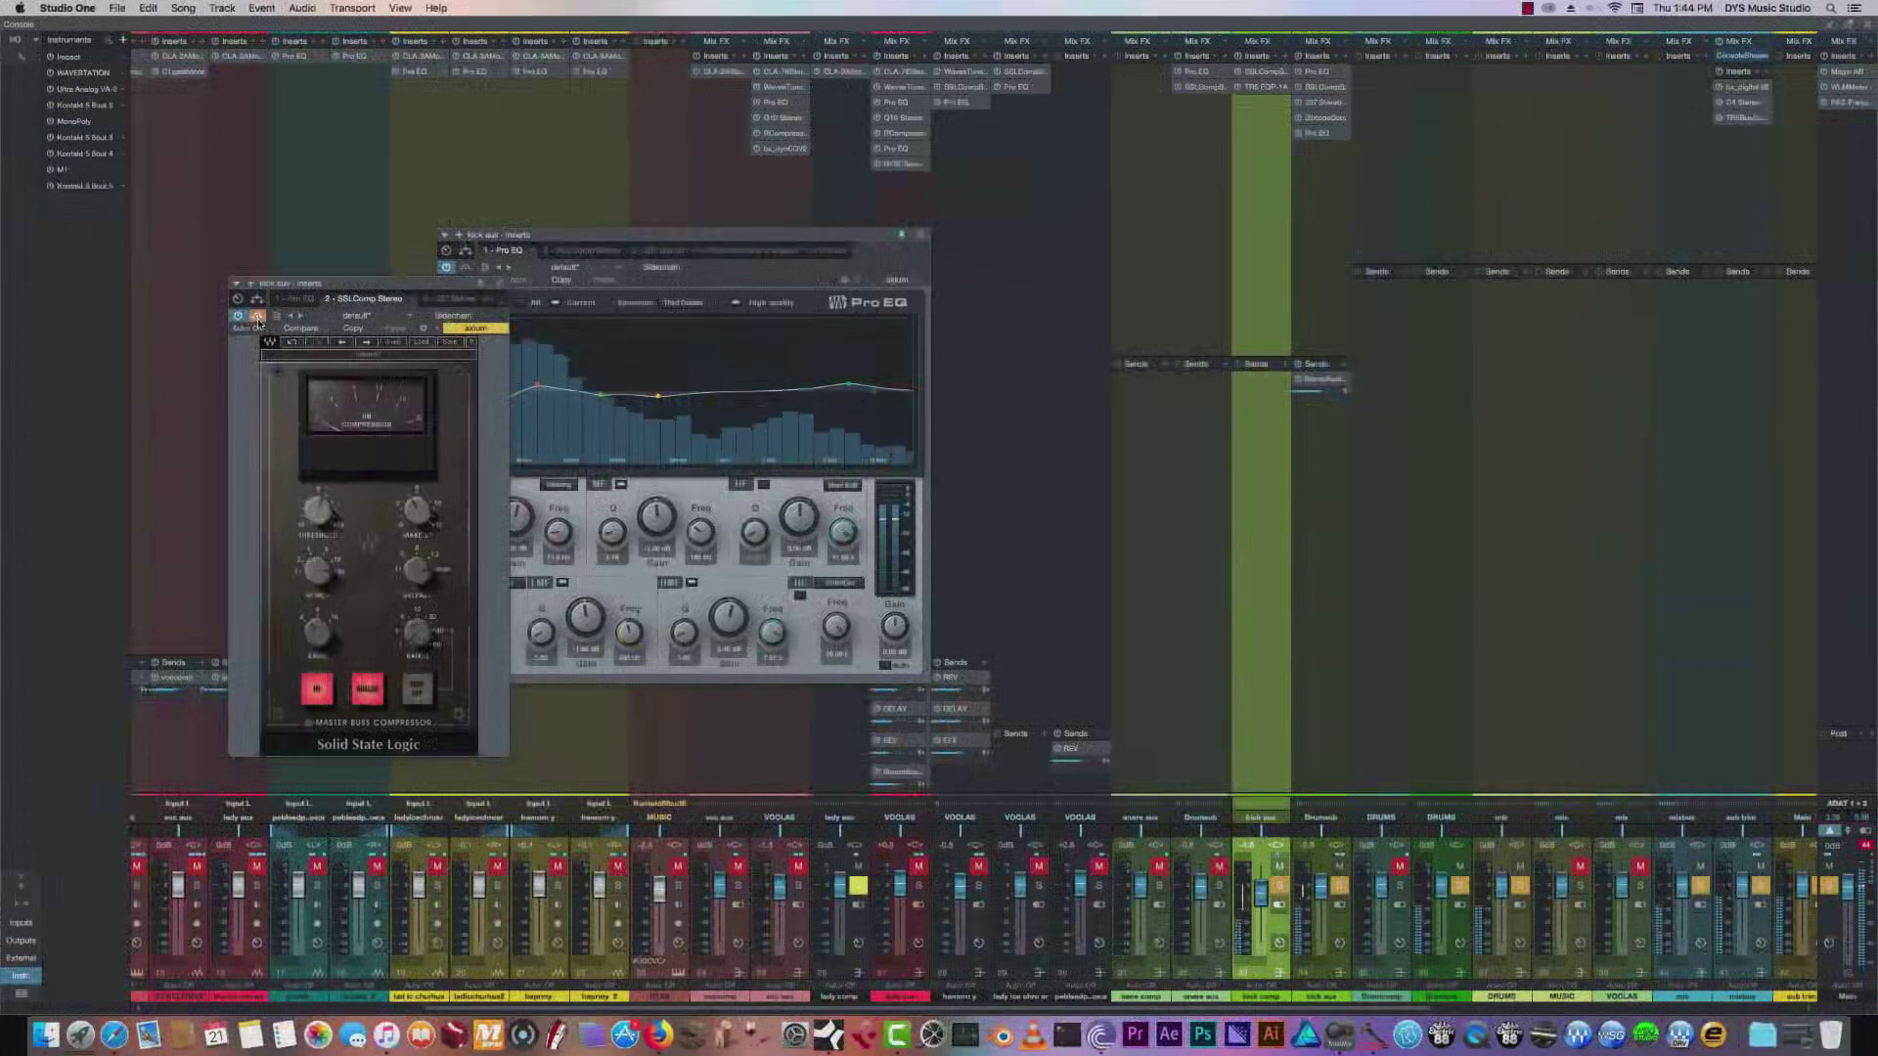
{"action": "left_click", "coordinate": [257, 317]}
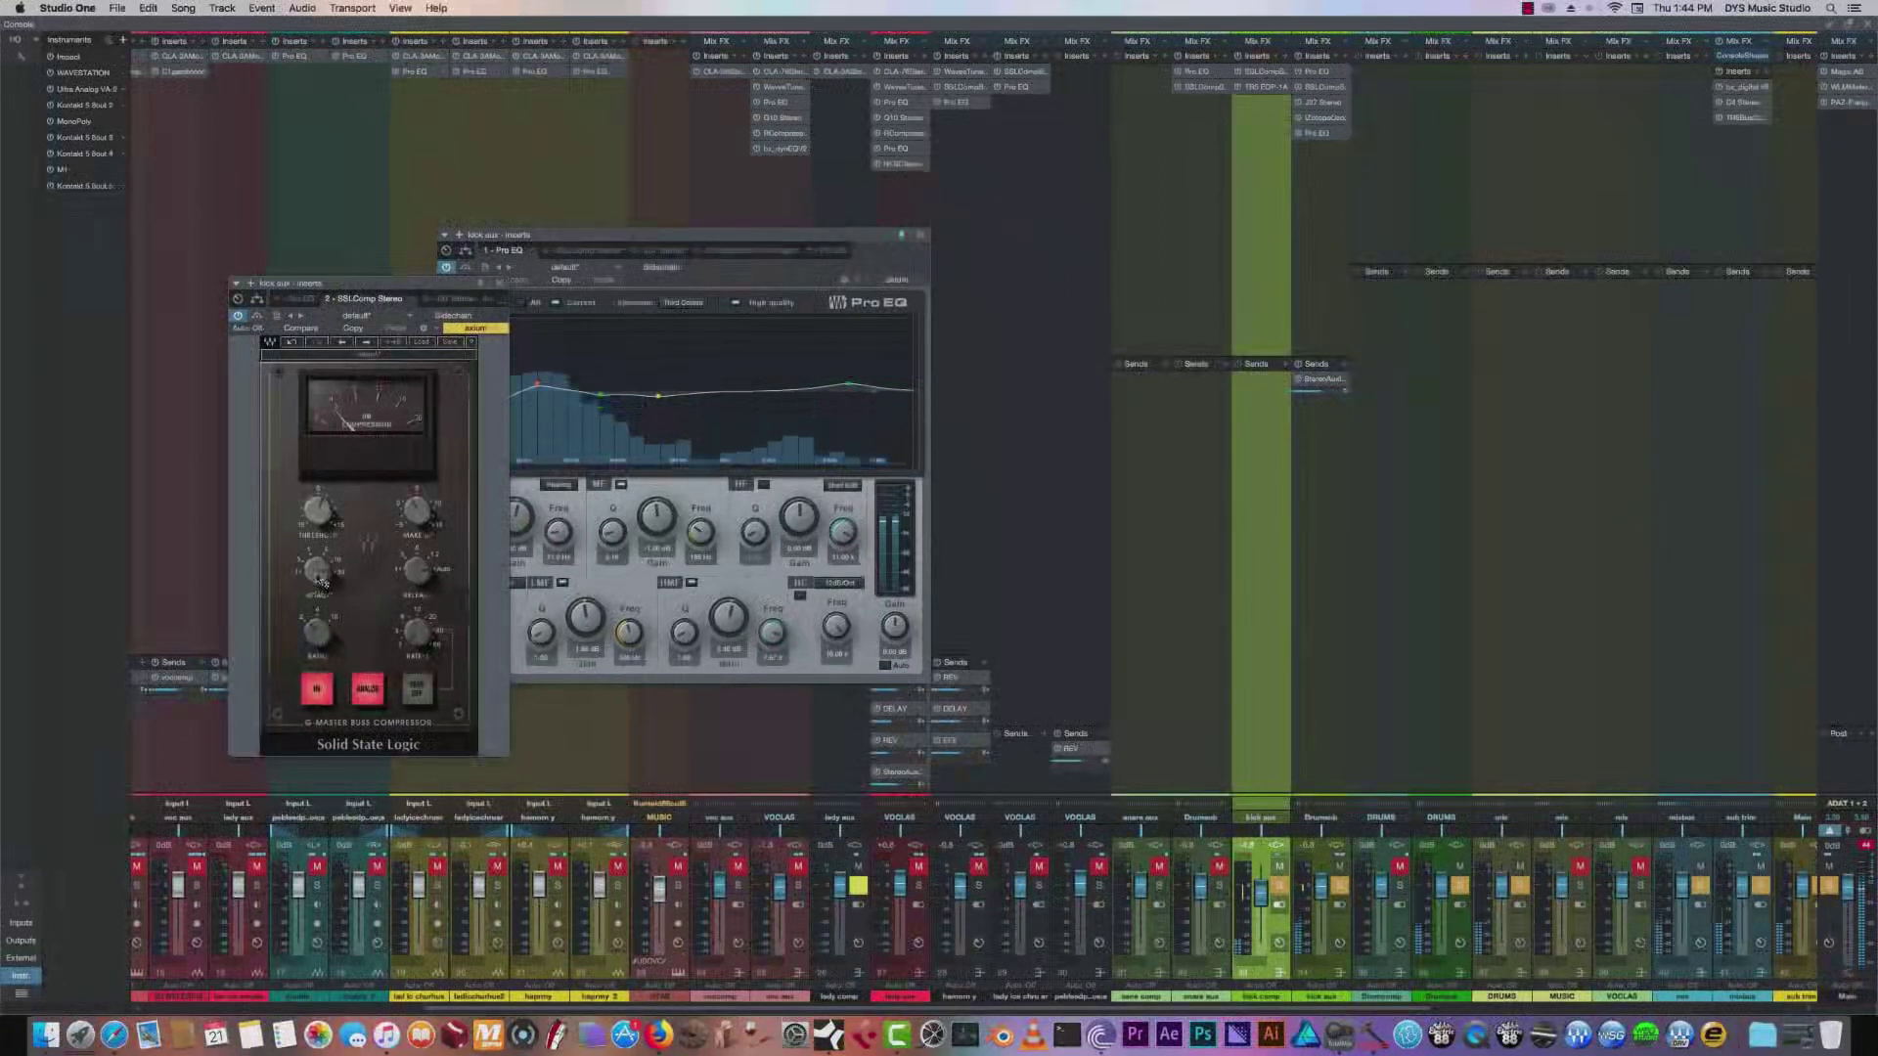
{"action": "mouse_move", "coordinate": [299, 556]}
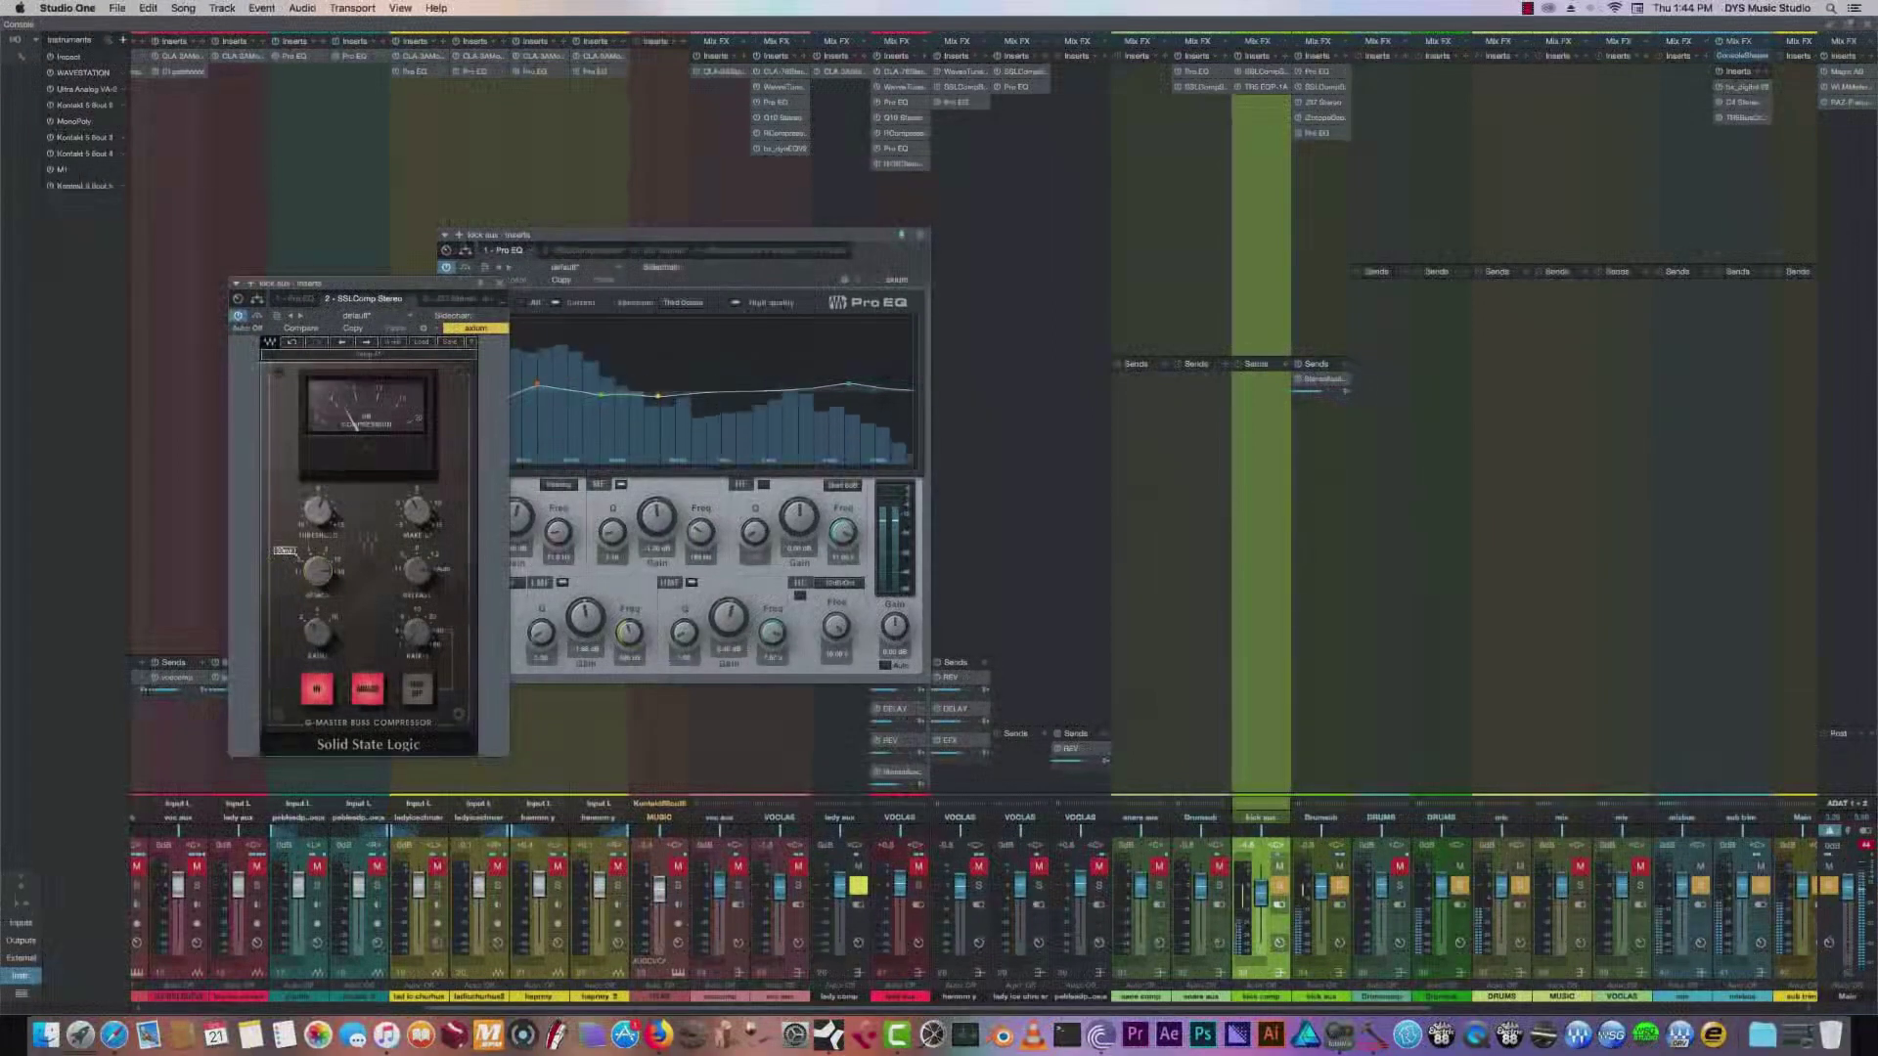
{"action": "mouse_move", "coordinate": [319, 510]}
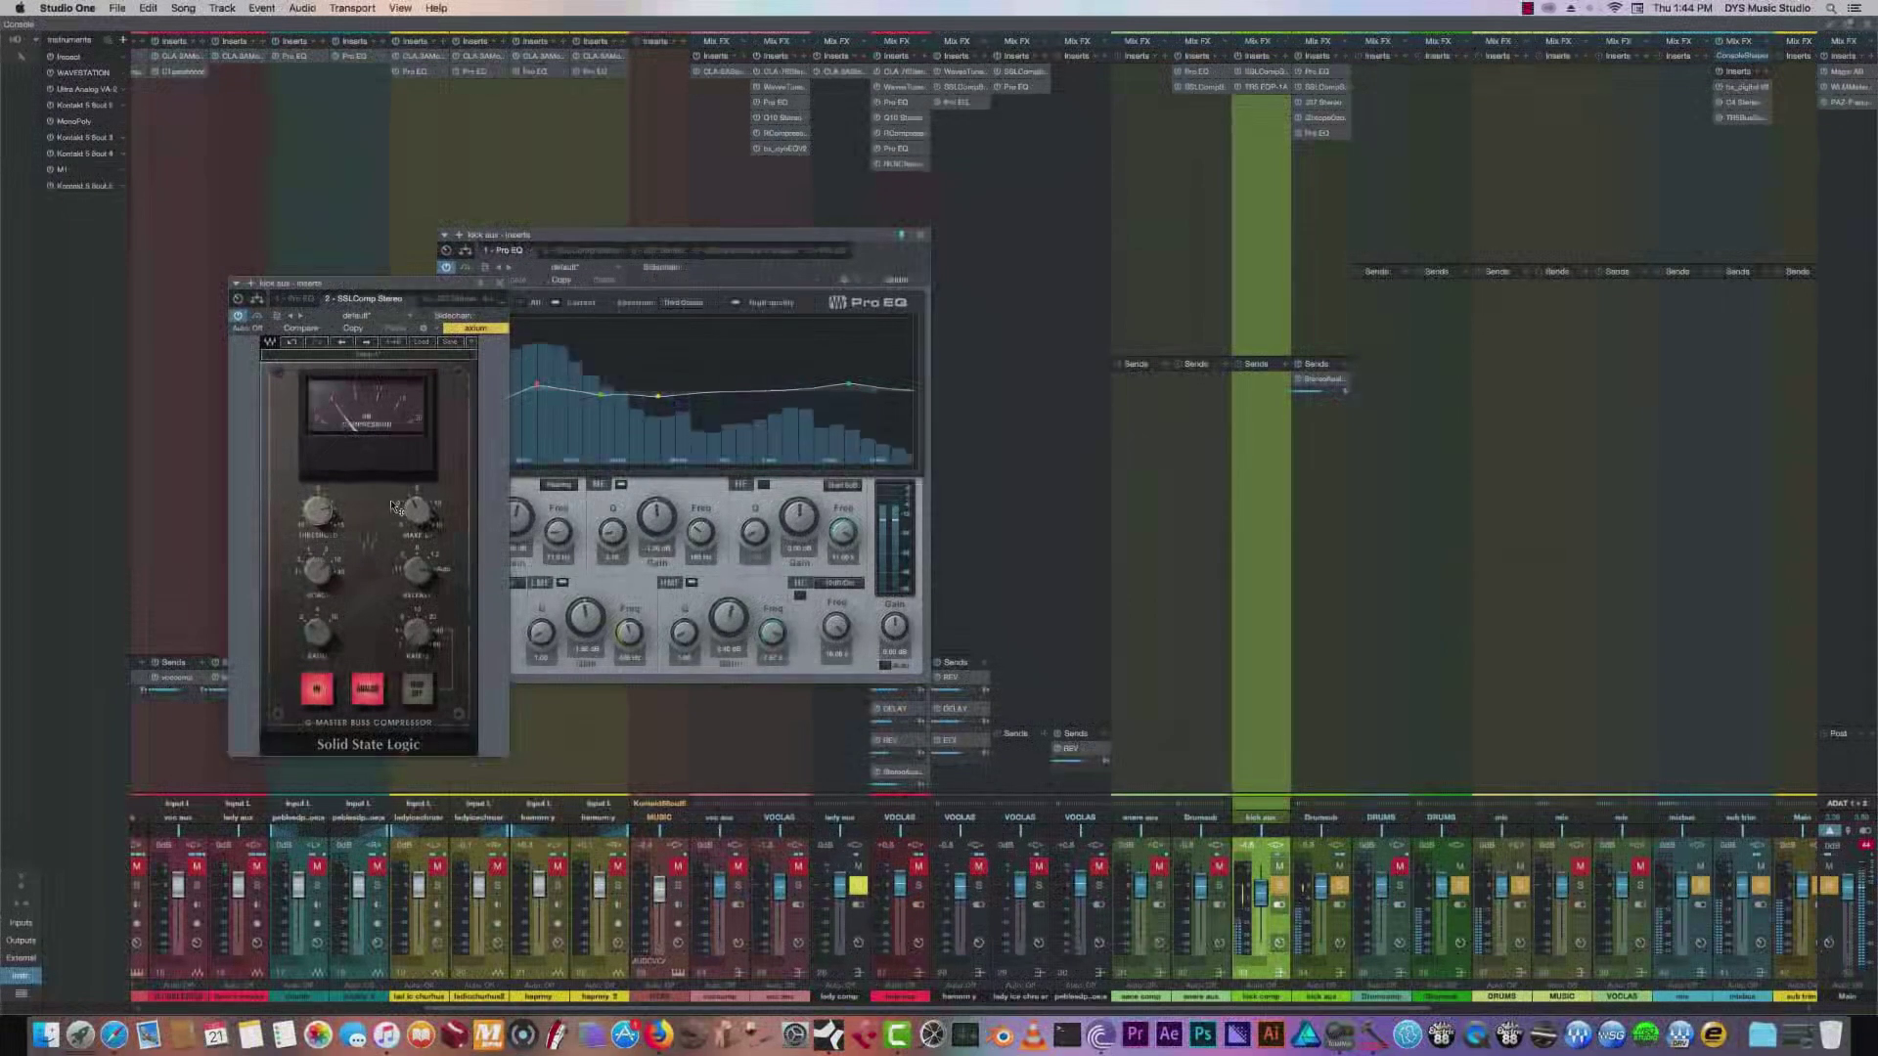
Bring the kick aux's Pro EQ to the front and compare the kick with its LF band off and on.
{"action": "left_click", "coordinate": [754, 231]}
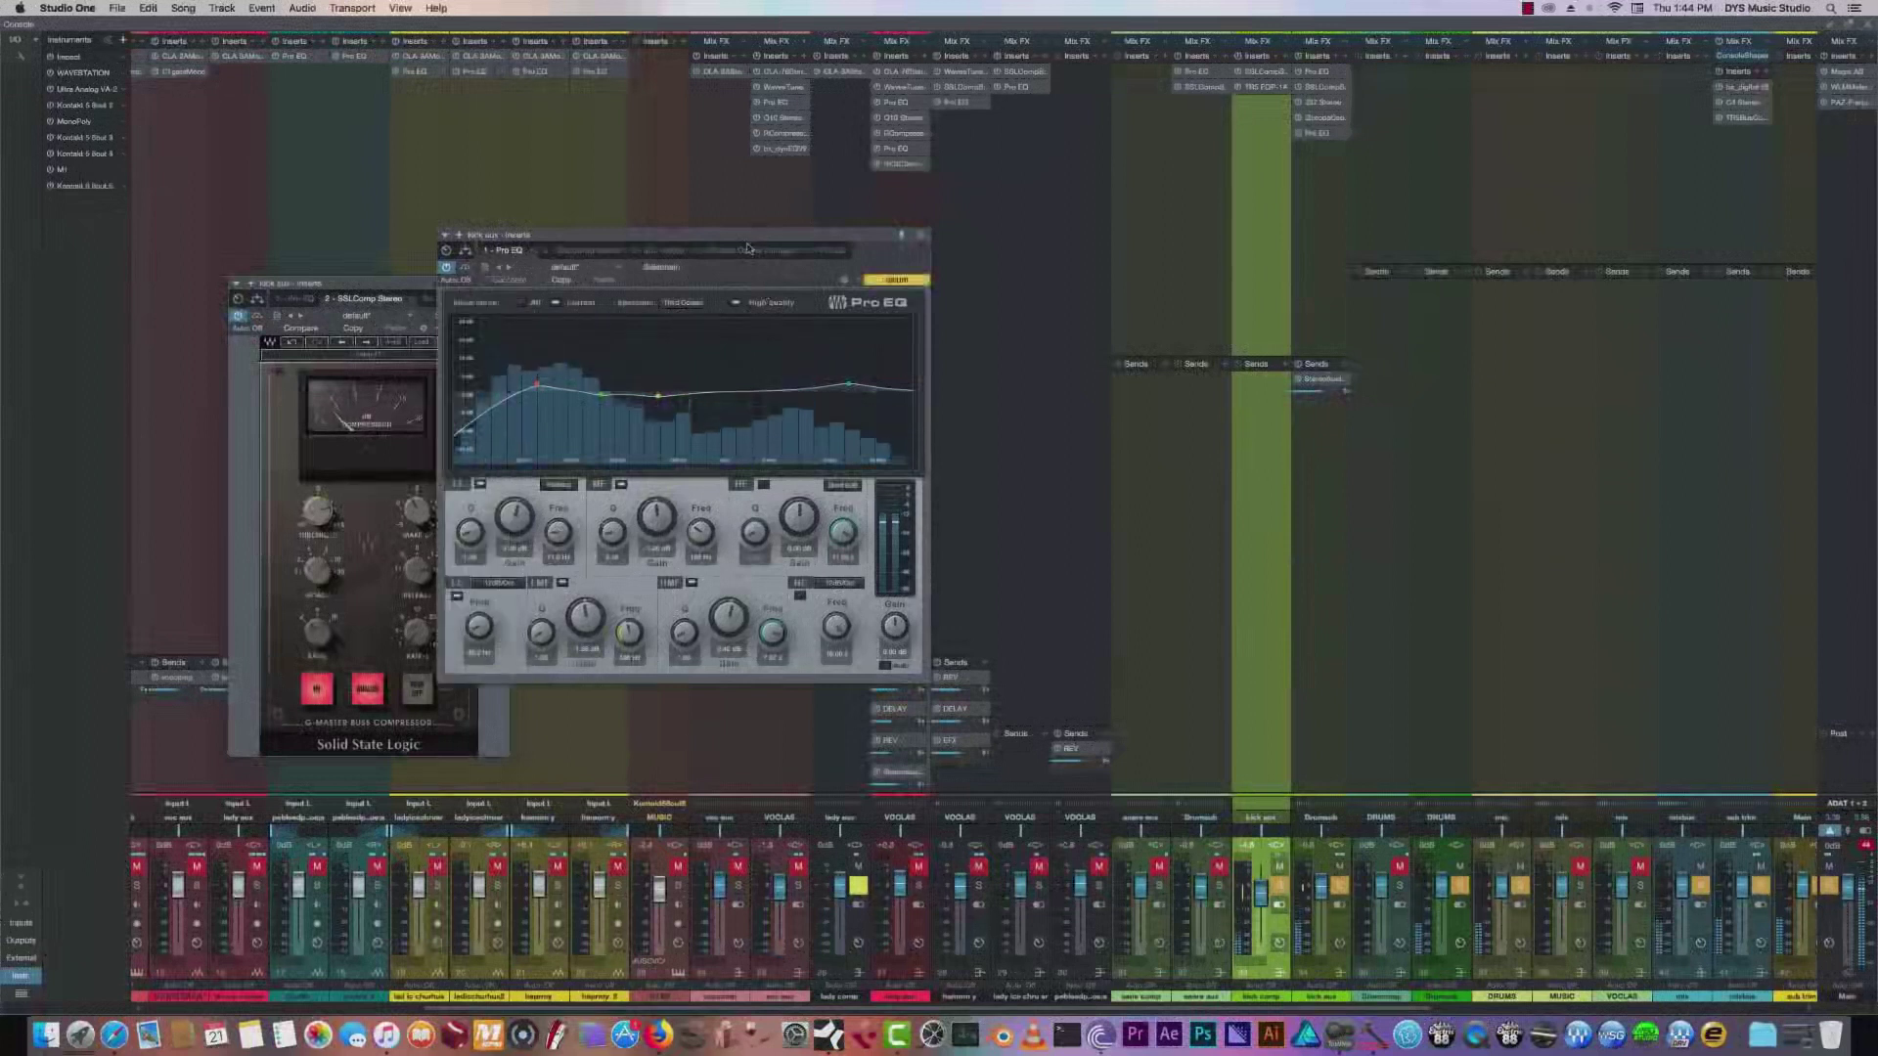
{"action": "left_click", "coordinate": [481, 484]}
{"action": "left_click", "coordinate": [480, 484]}
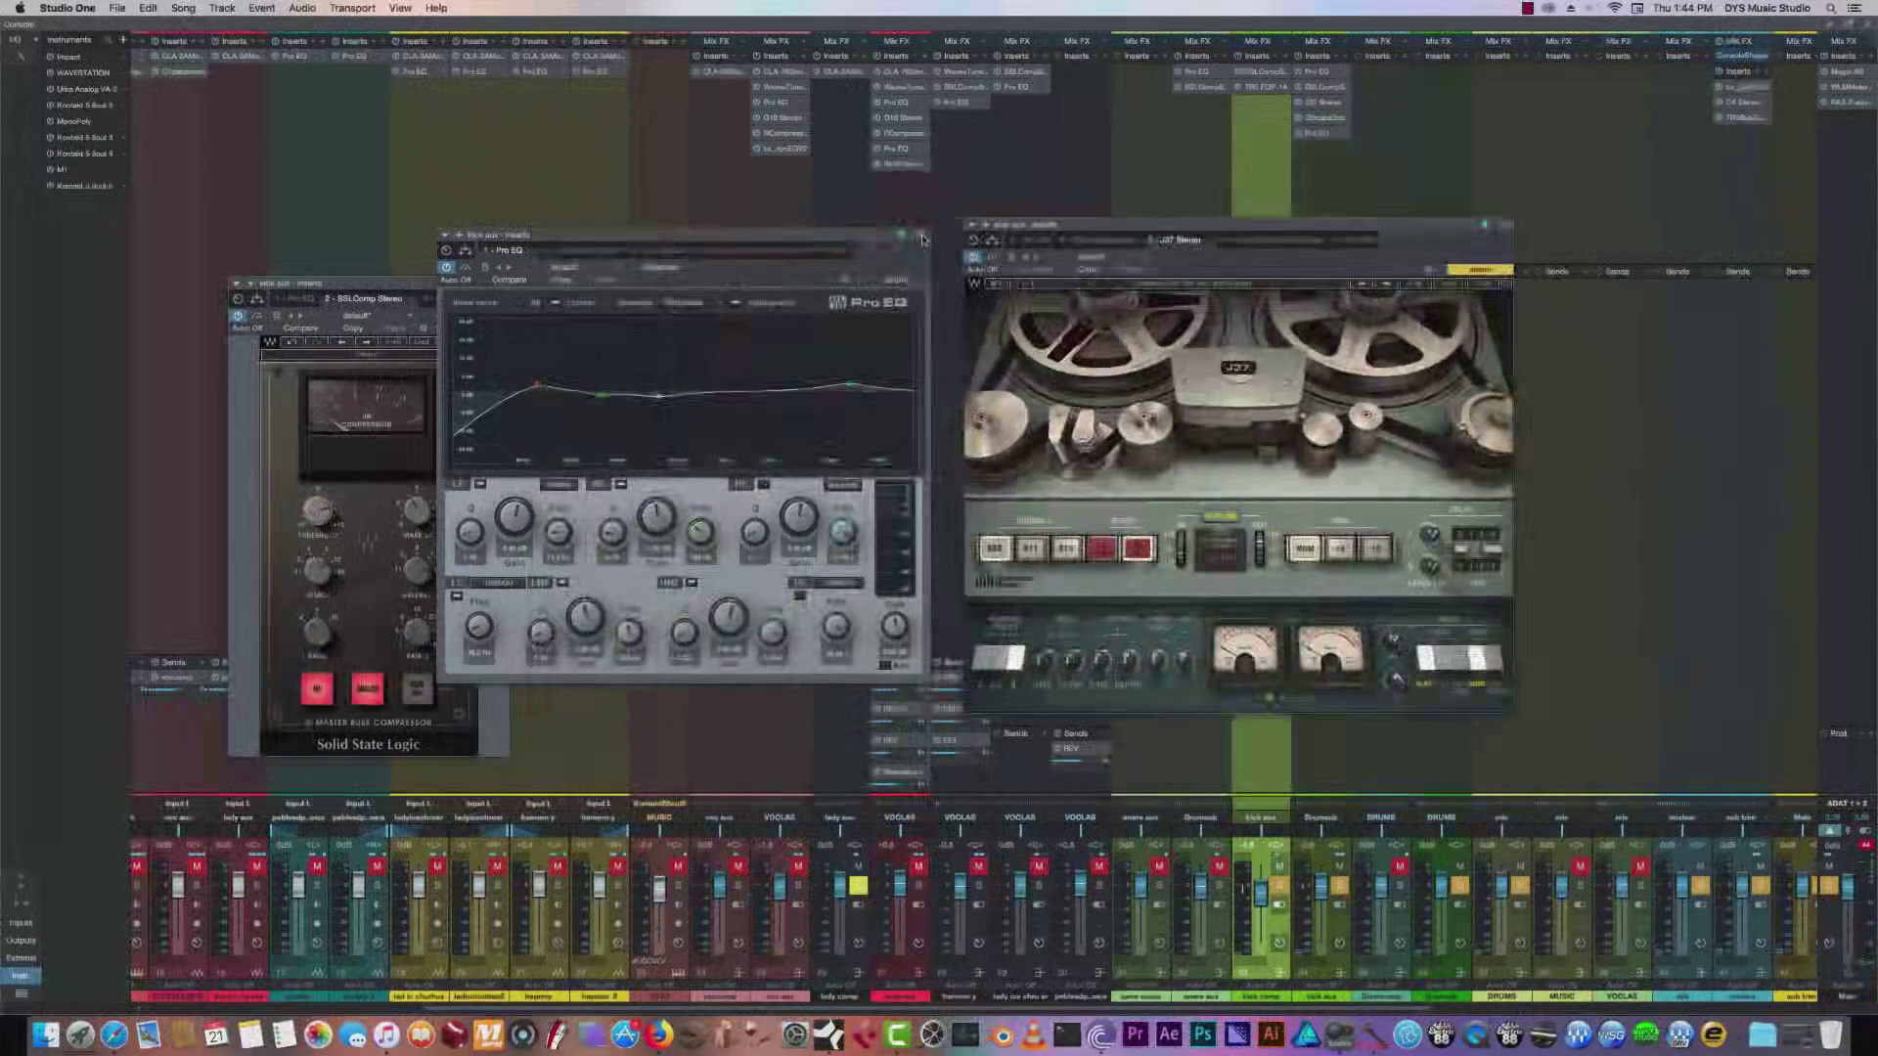
Close the kick aux's Pro EQ, bring up its Ozone 7 Imager away from the kick channels, and inspect the lowest band's width.
{"action": "left_click", "coordinate": [910, 236]}
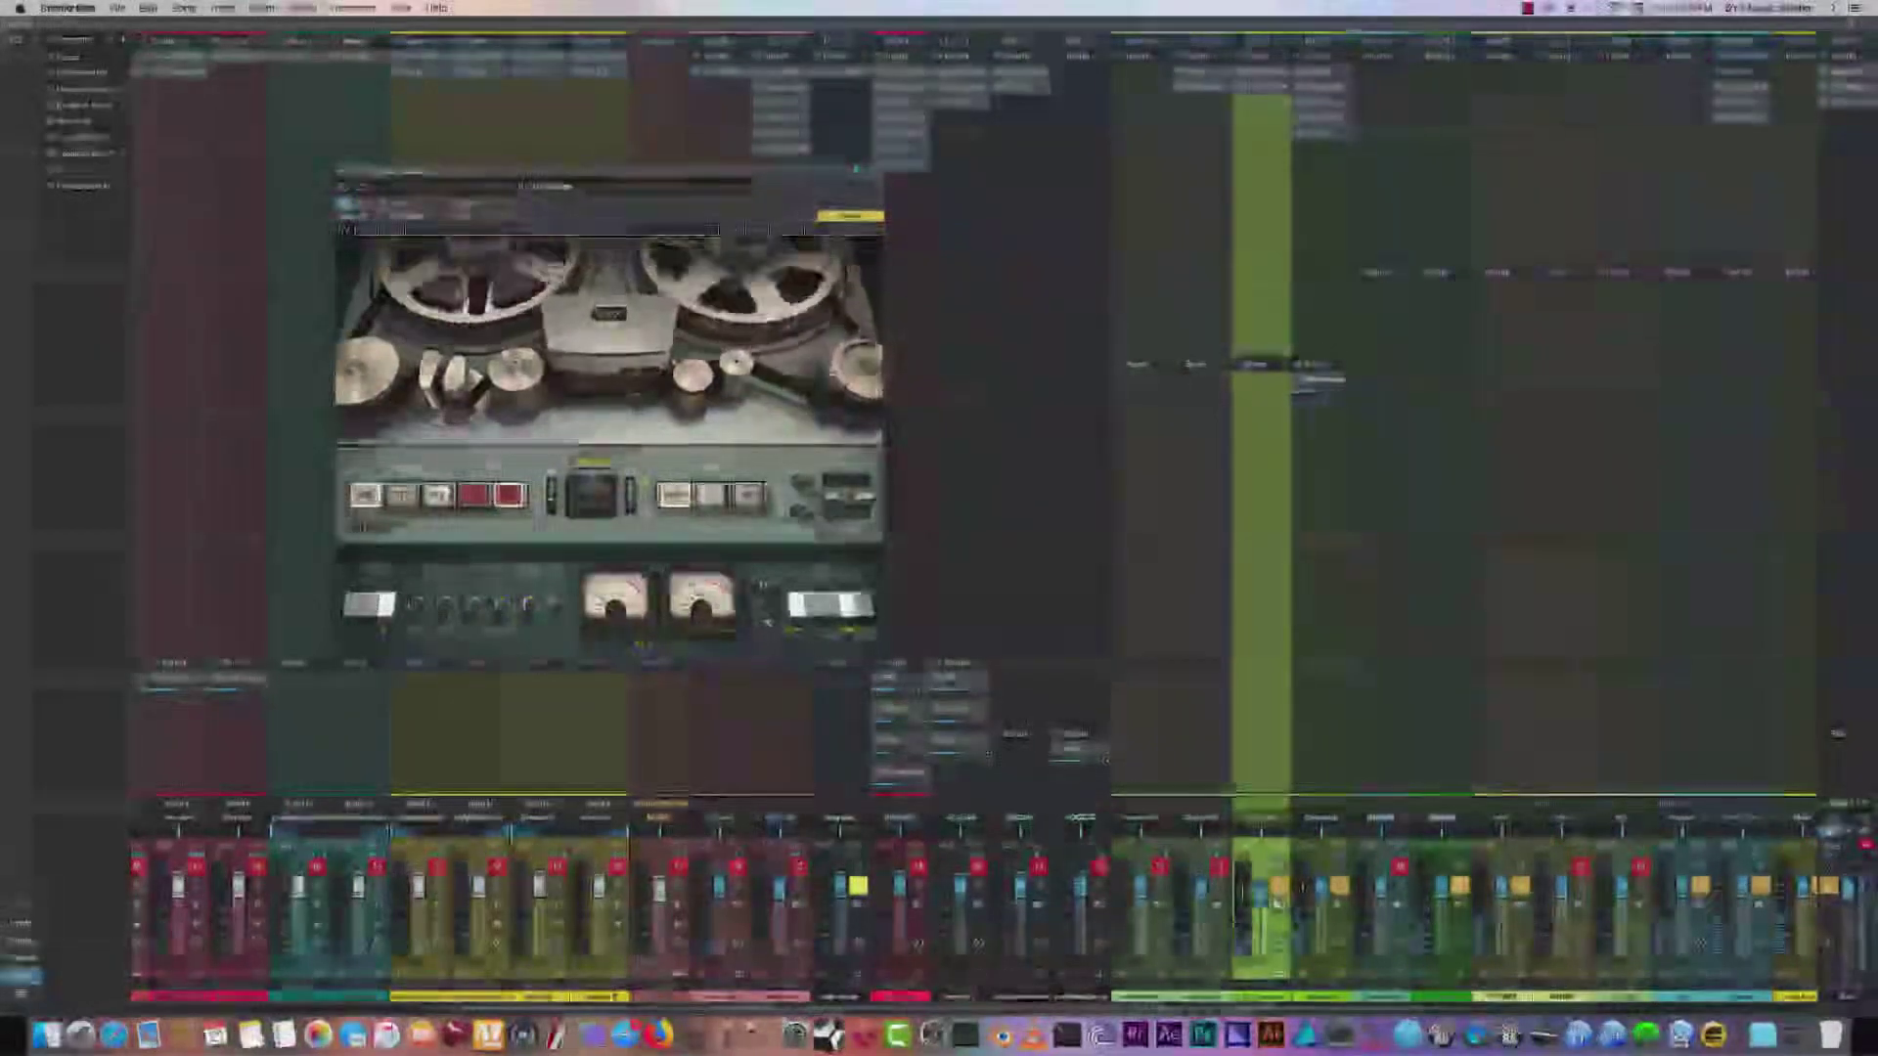
{"action": "left_click", "coordinate": [1320, 118]}
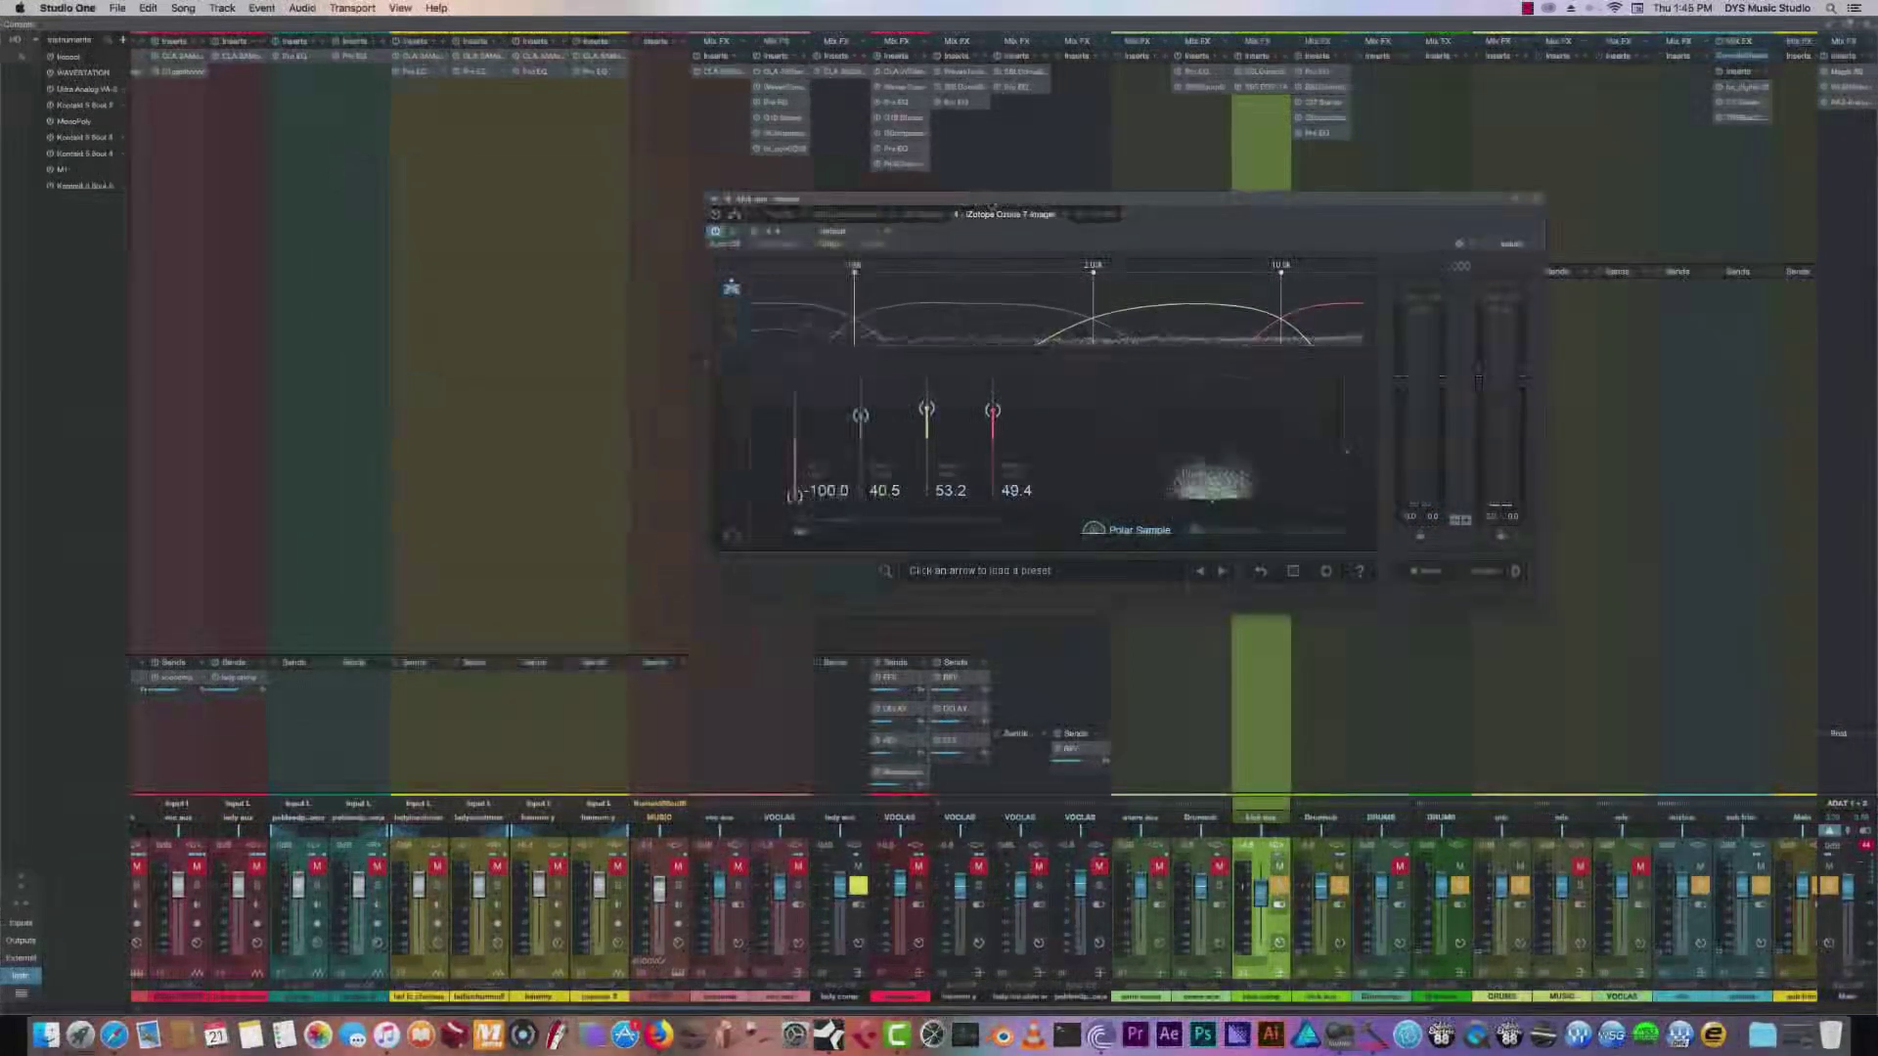
{"action": "left_click_drag", "start_coordinate": [992, 203], "coordinate": [676, 195]}
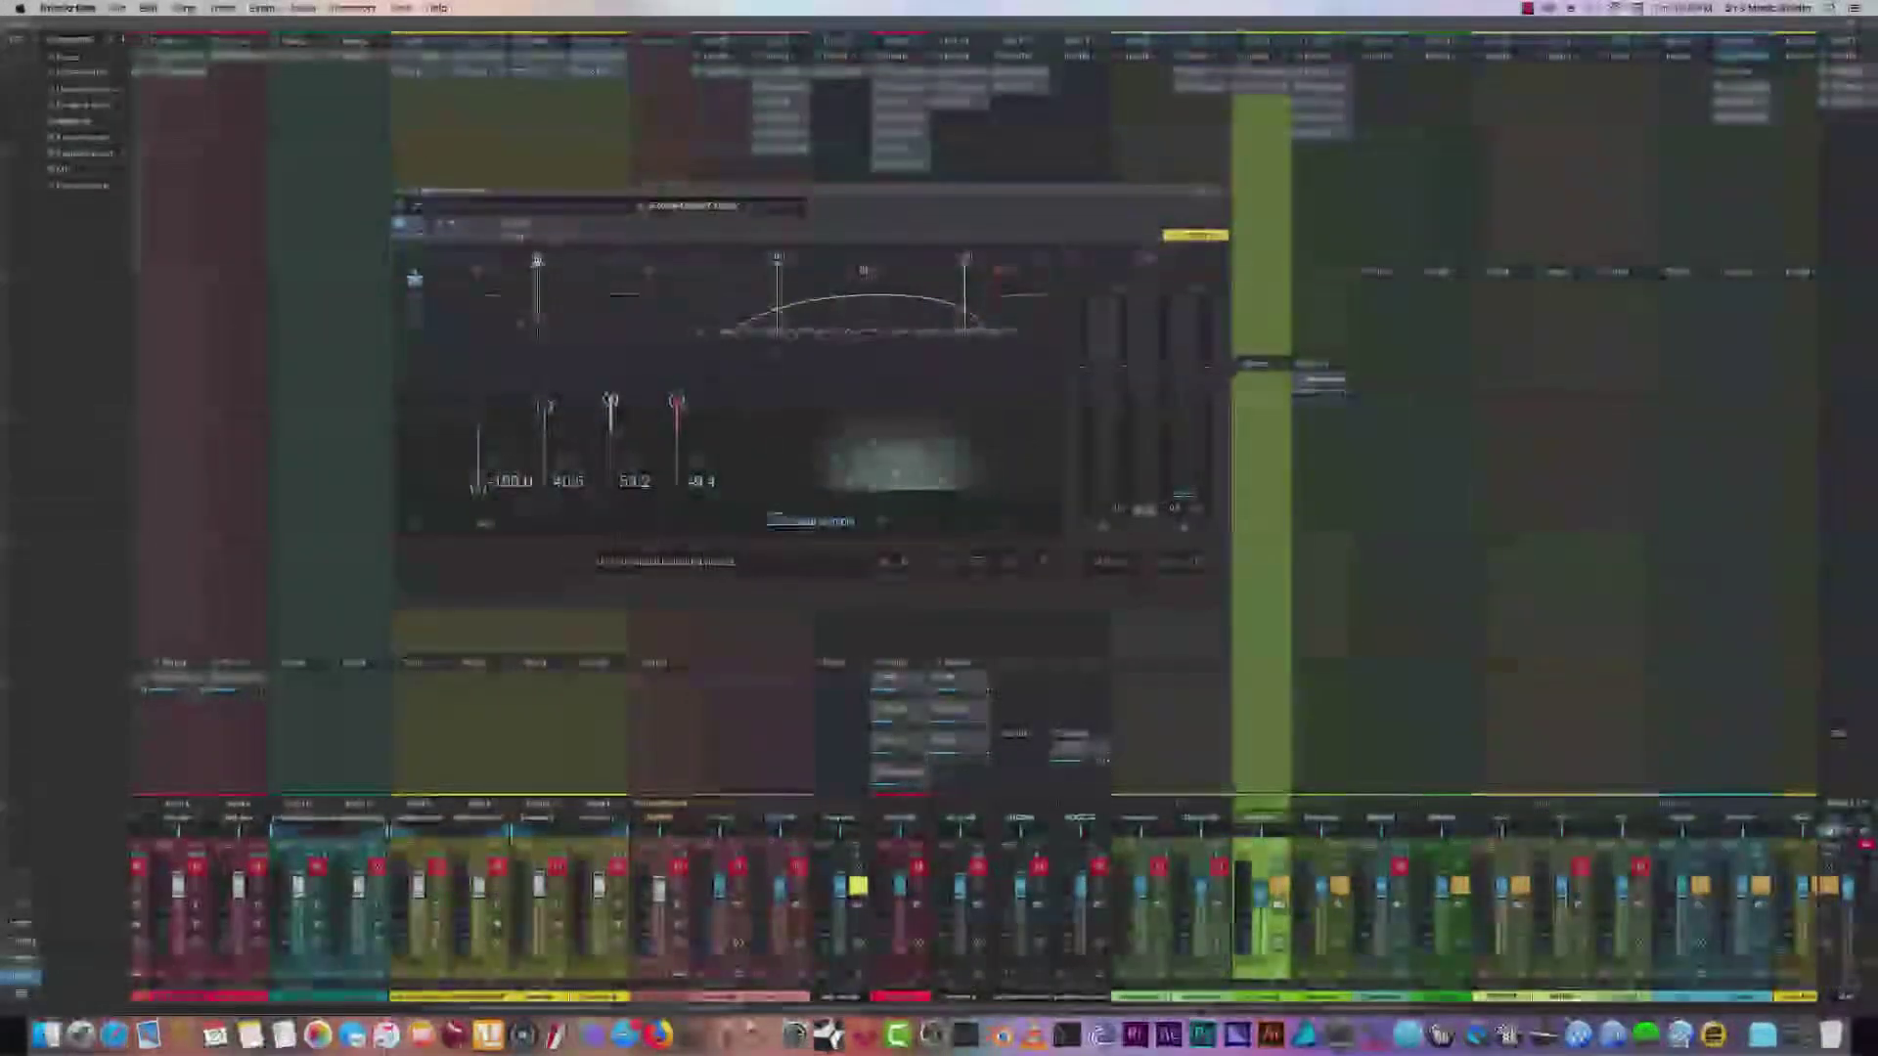
{"action": "left_click_drag", "start_coordinate": [478, 486], "coordinate": [479, 488]}
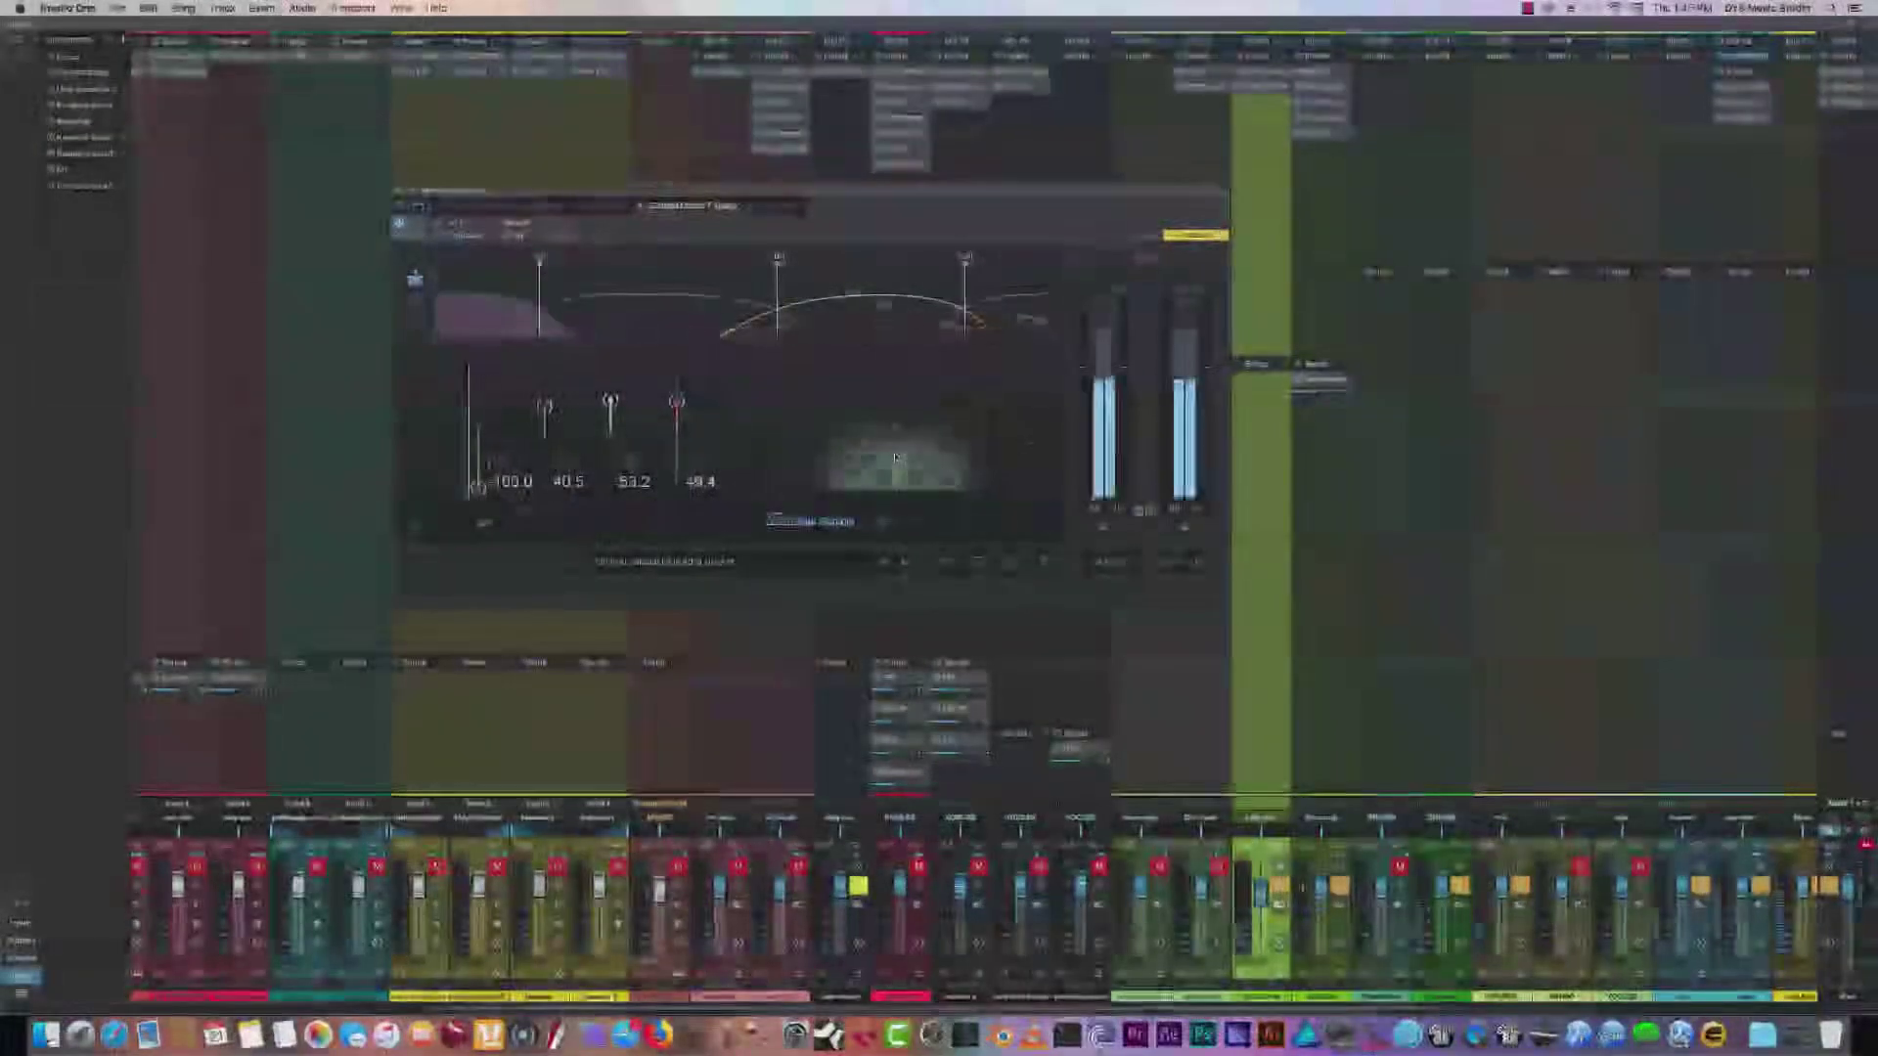
Compare the playing kick with the Ozone 7 Imager bypassed and active, and close the imager.
{"action": "left_click", "coordinate": [417, 224]}
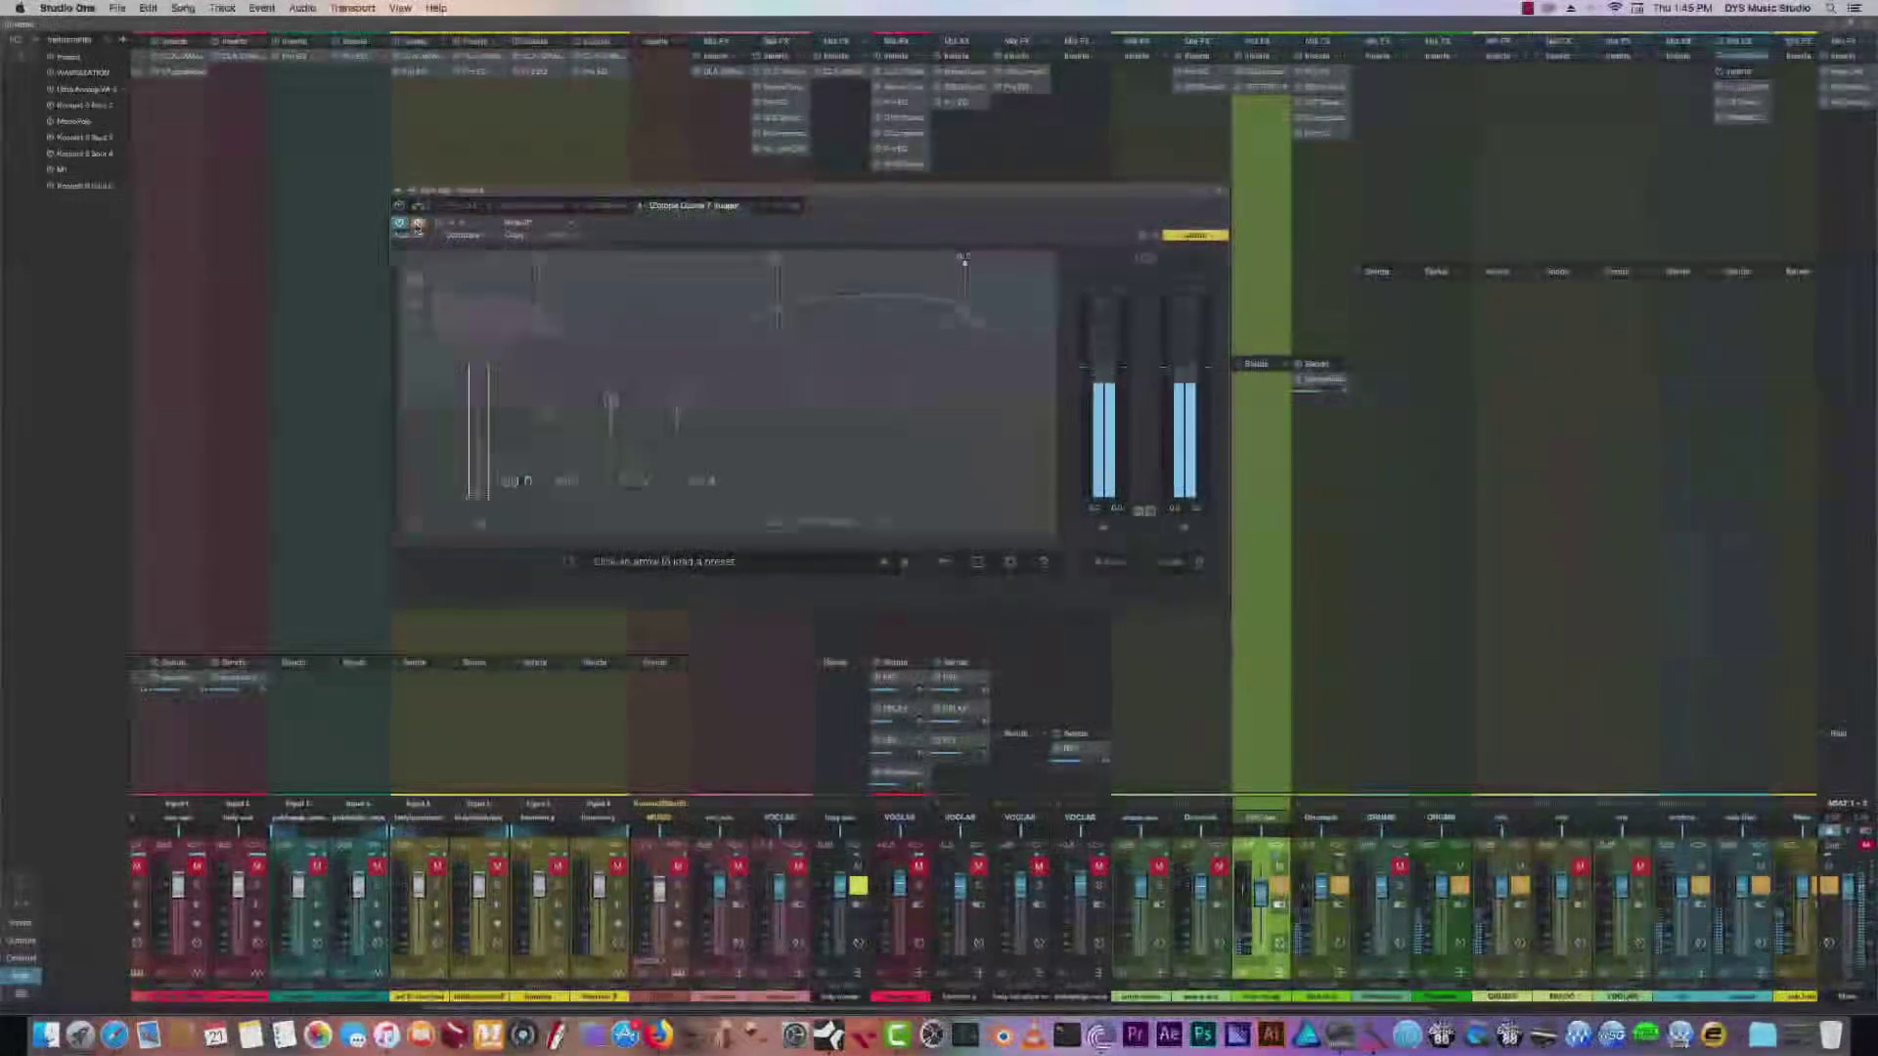
{"action": "left_click", "coordinate": [417, 224]}
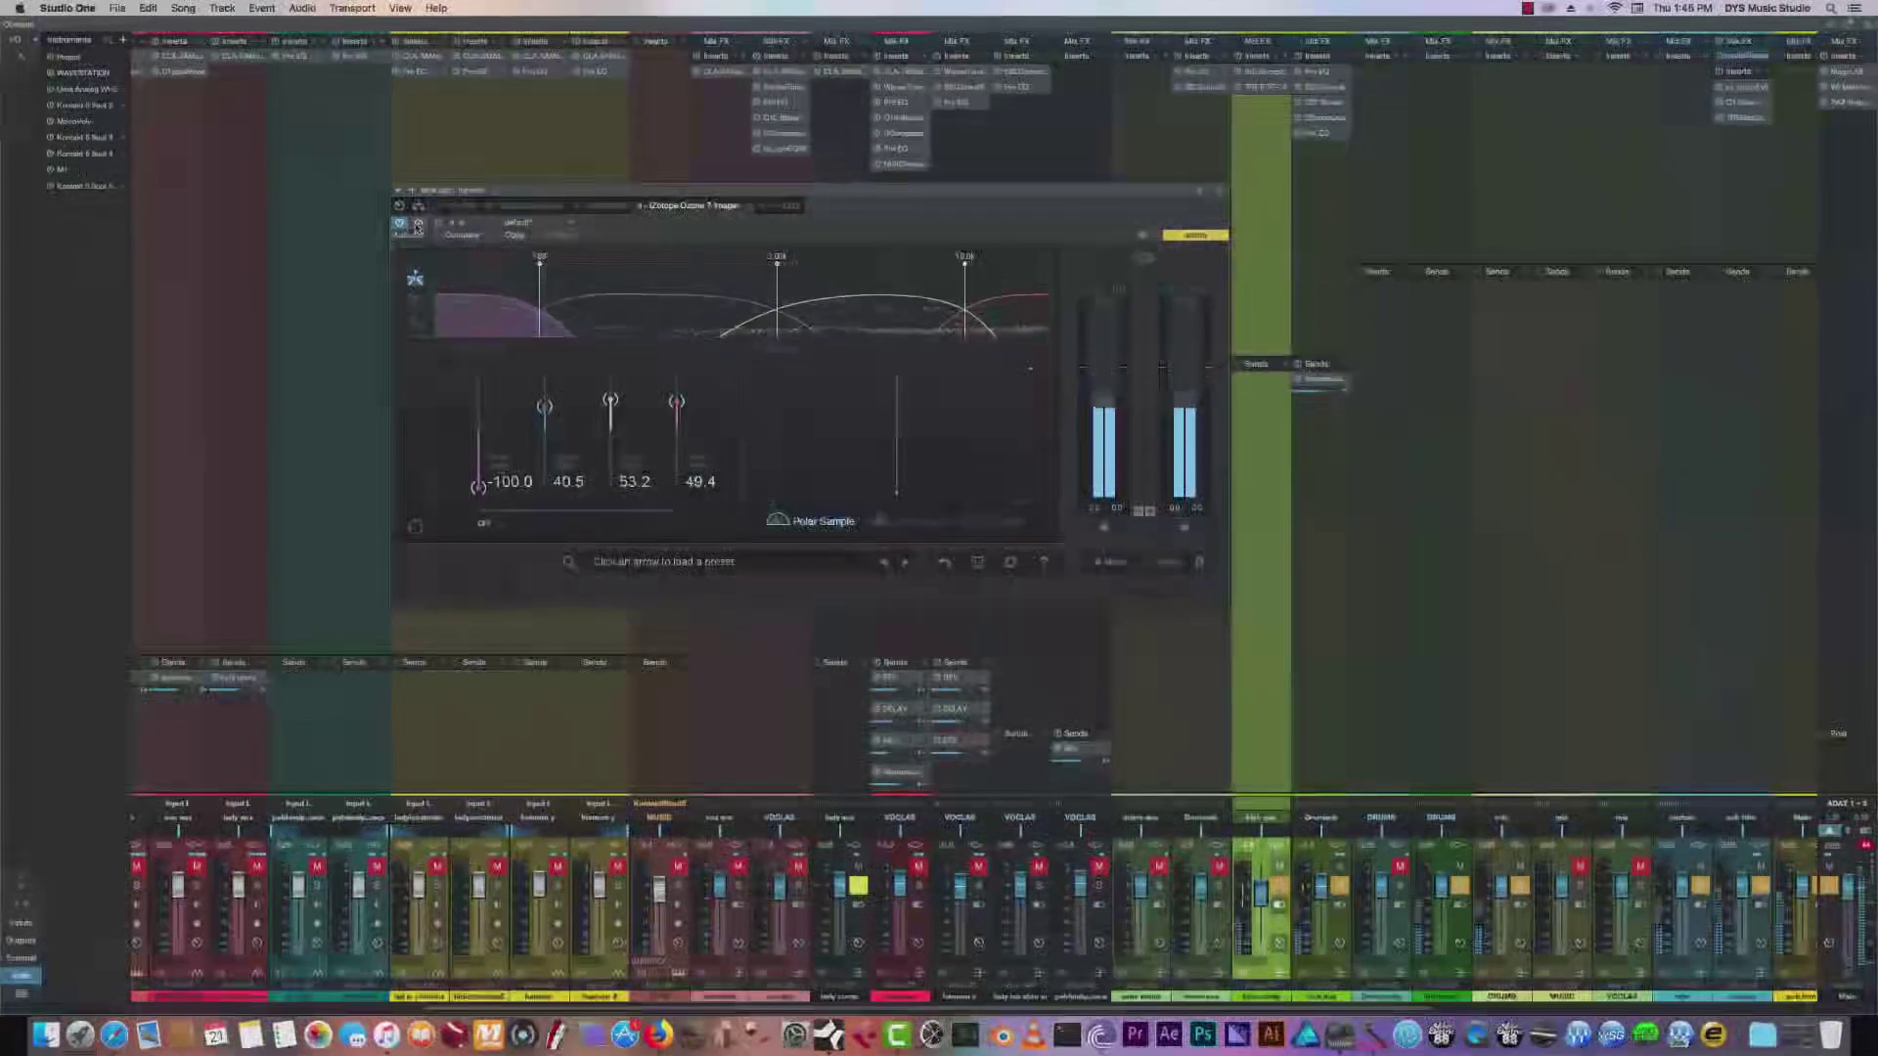
{"action": "left_click", "coordinate": [1168, 564]}
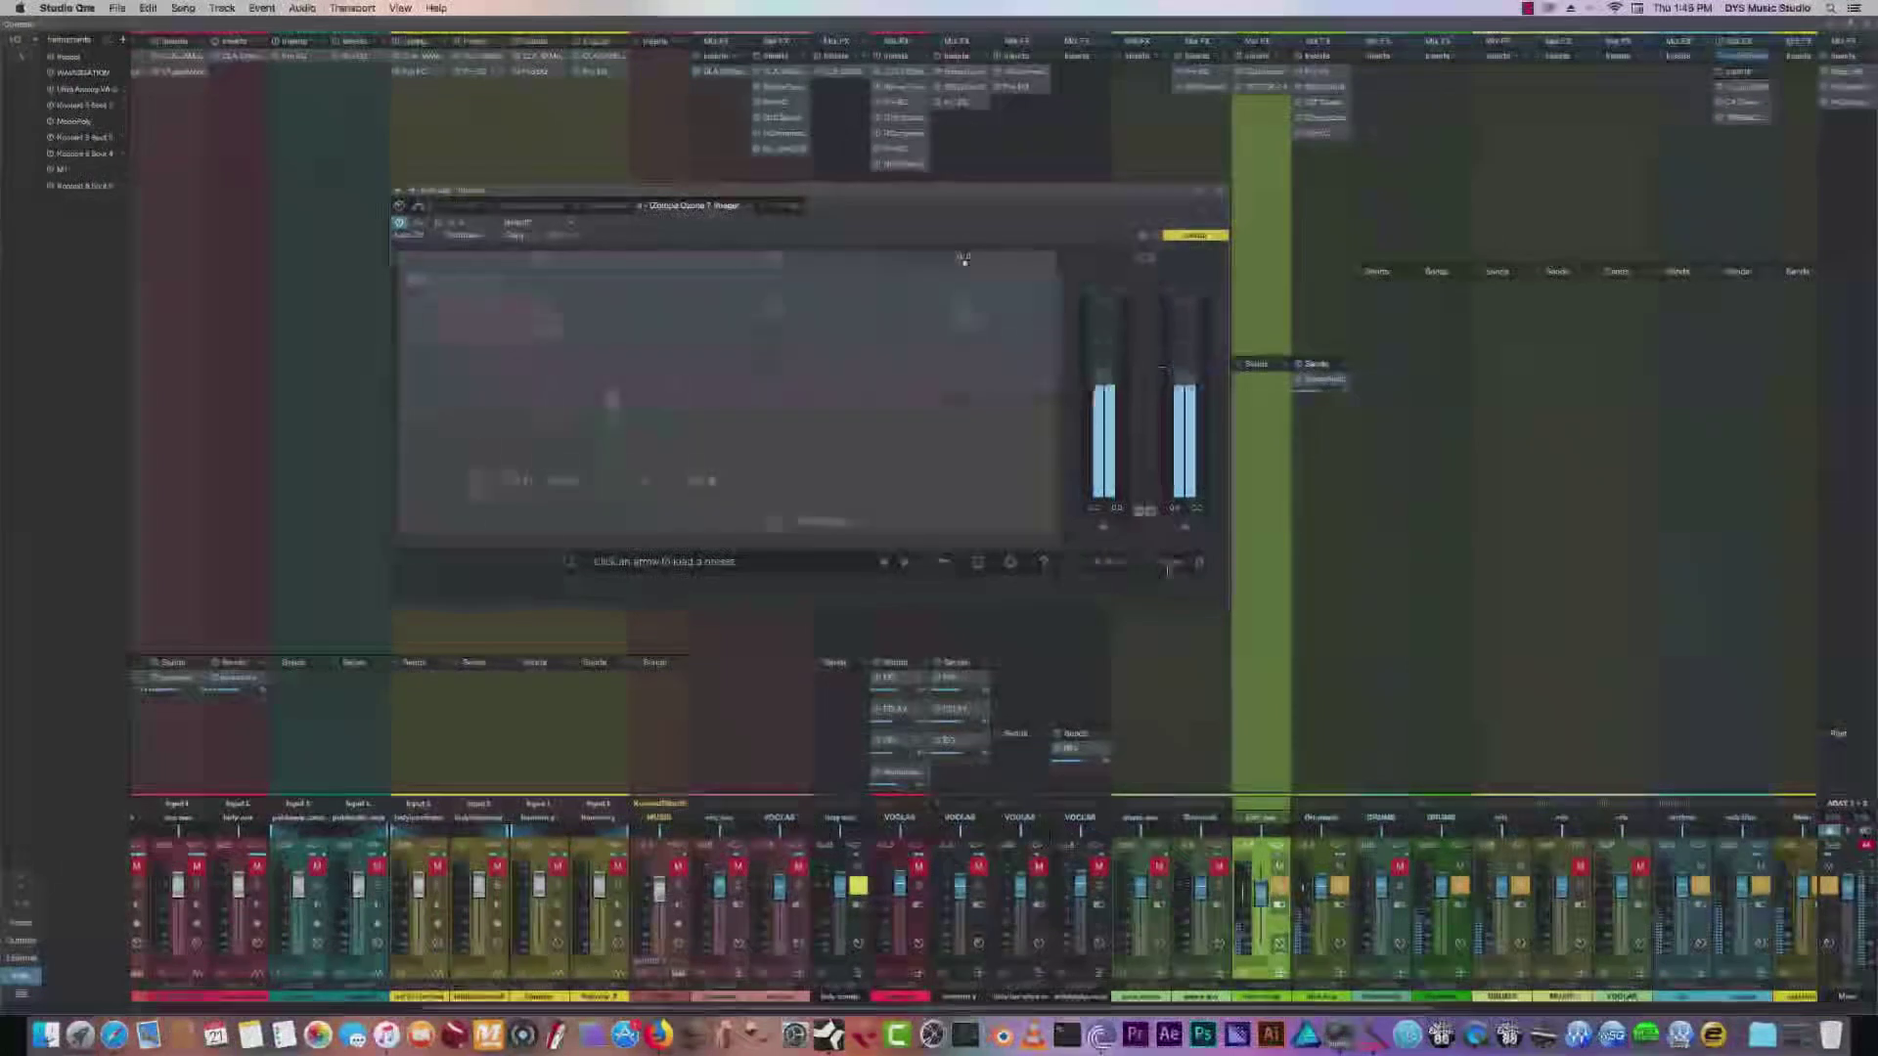
{"action": "left_click", "coordinate": [1167, 564]}
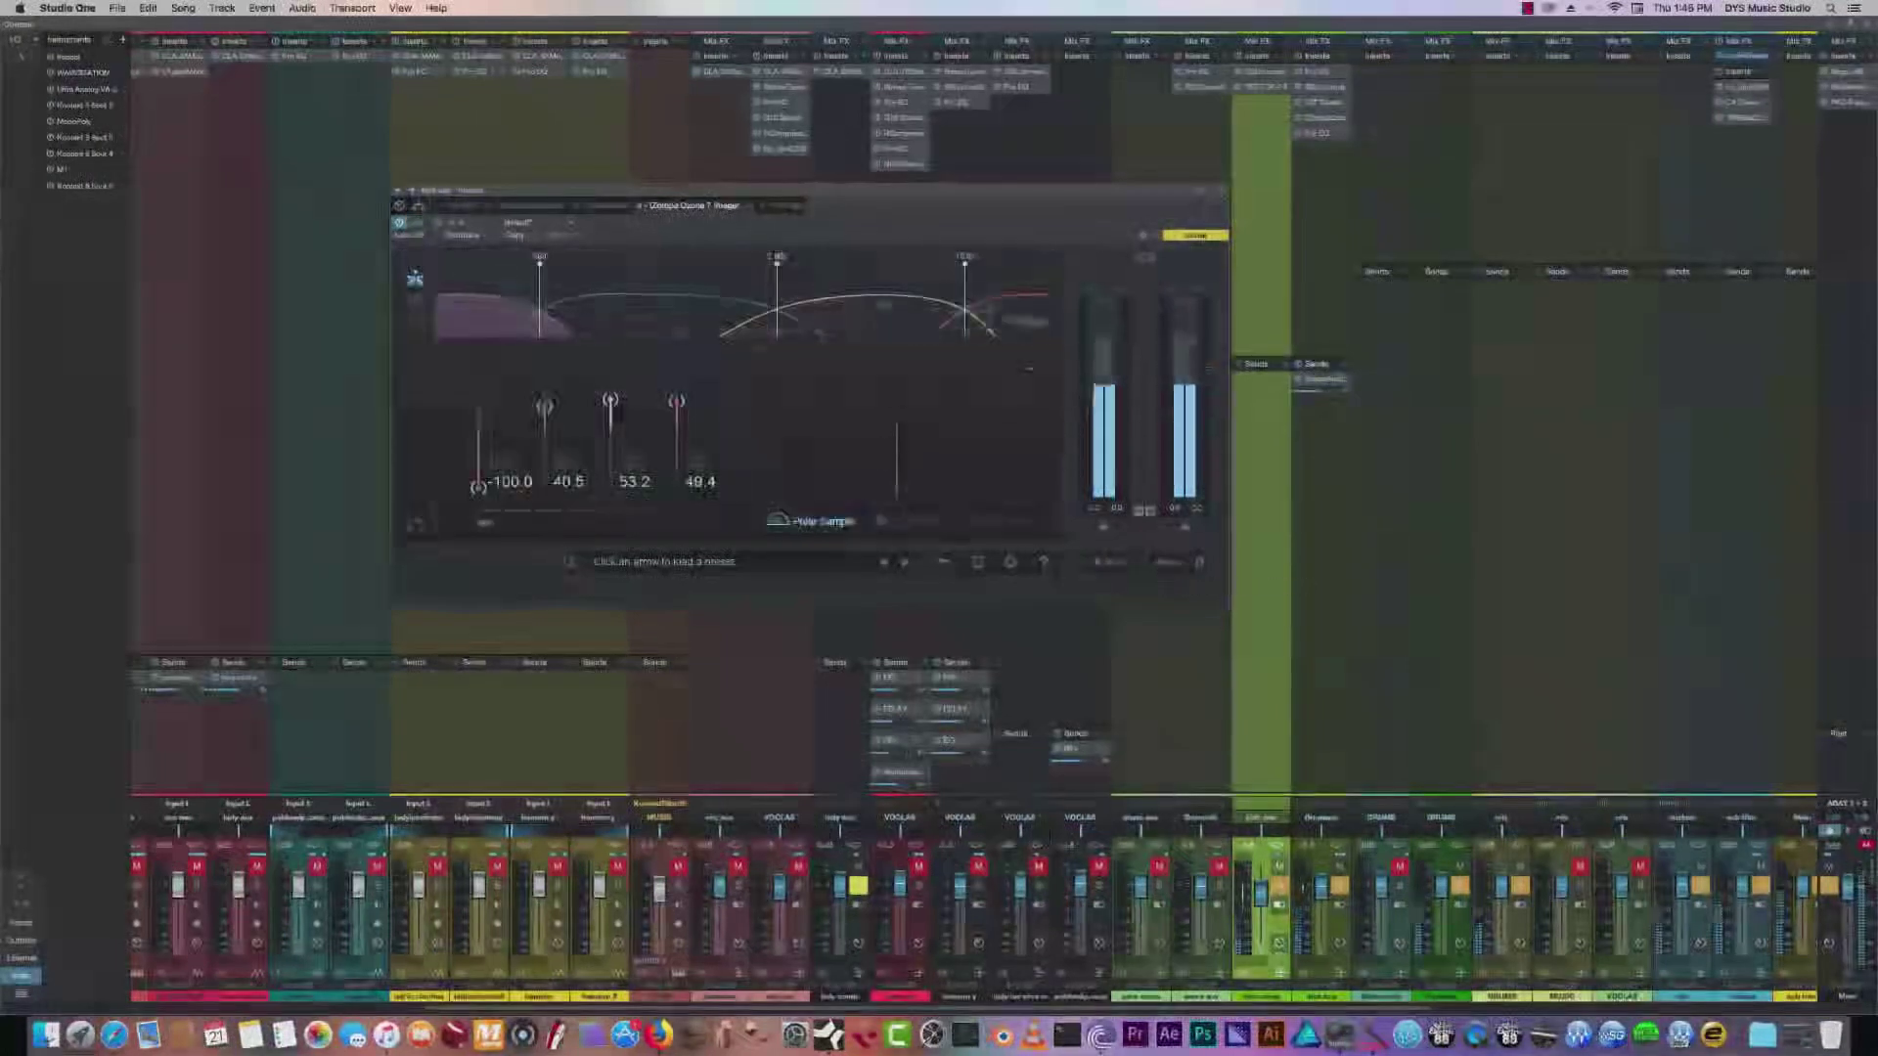
{"action": "key", "text": "super+w"}
Open the last Pro EQ on the kick aux, stop playback, and briefly check the channel's J37 Stereo tape plugin.
{"action": "left_click", "coordinate": [1316, 134]}
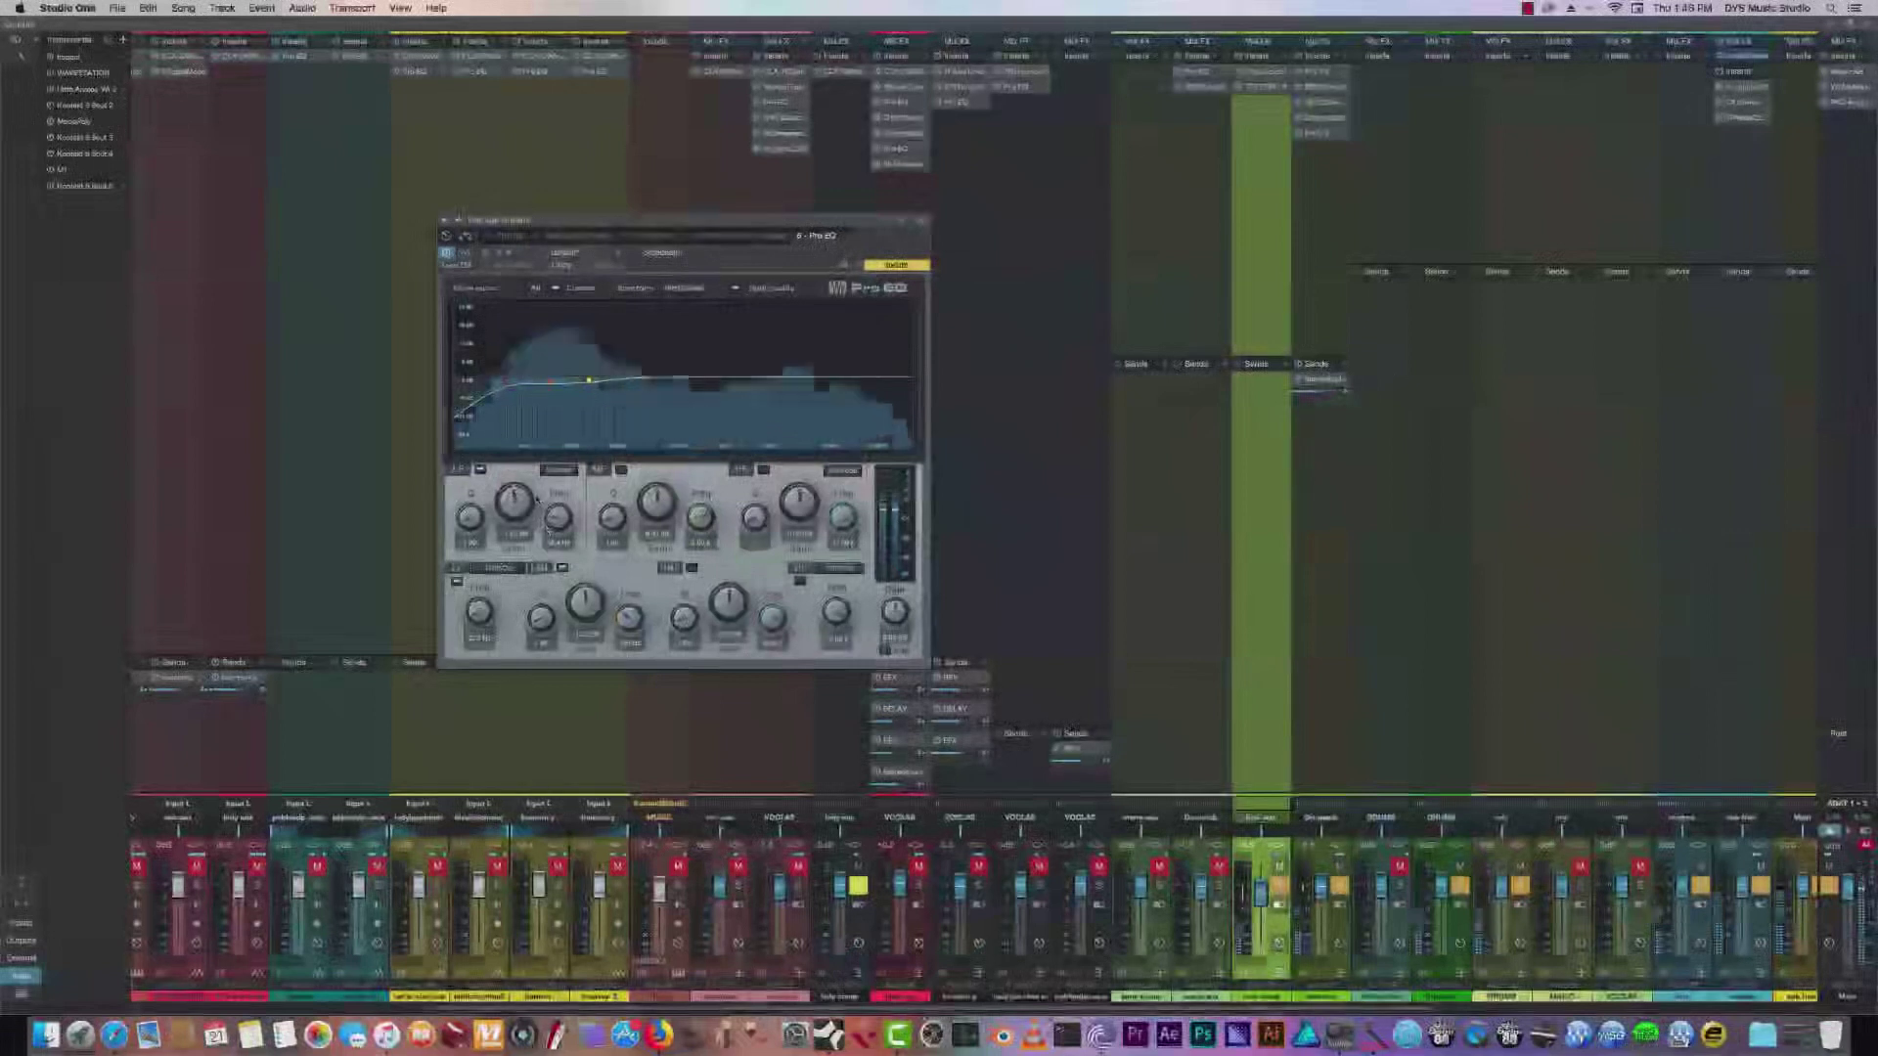
{"action": "key", "text": "space"}
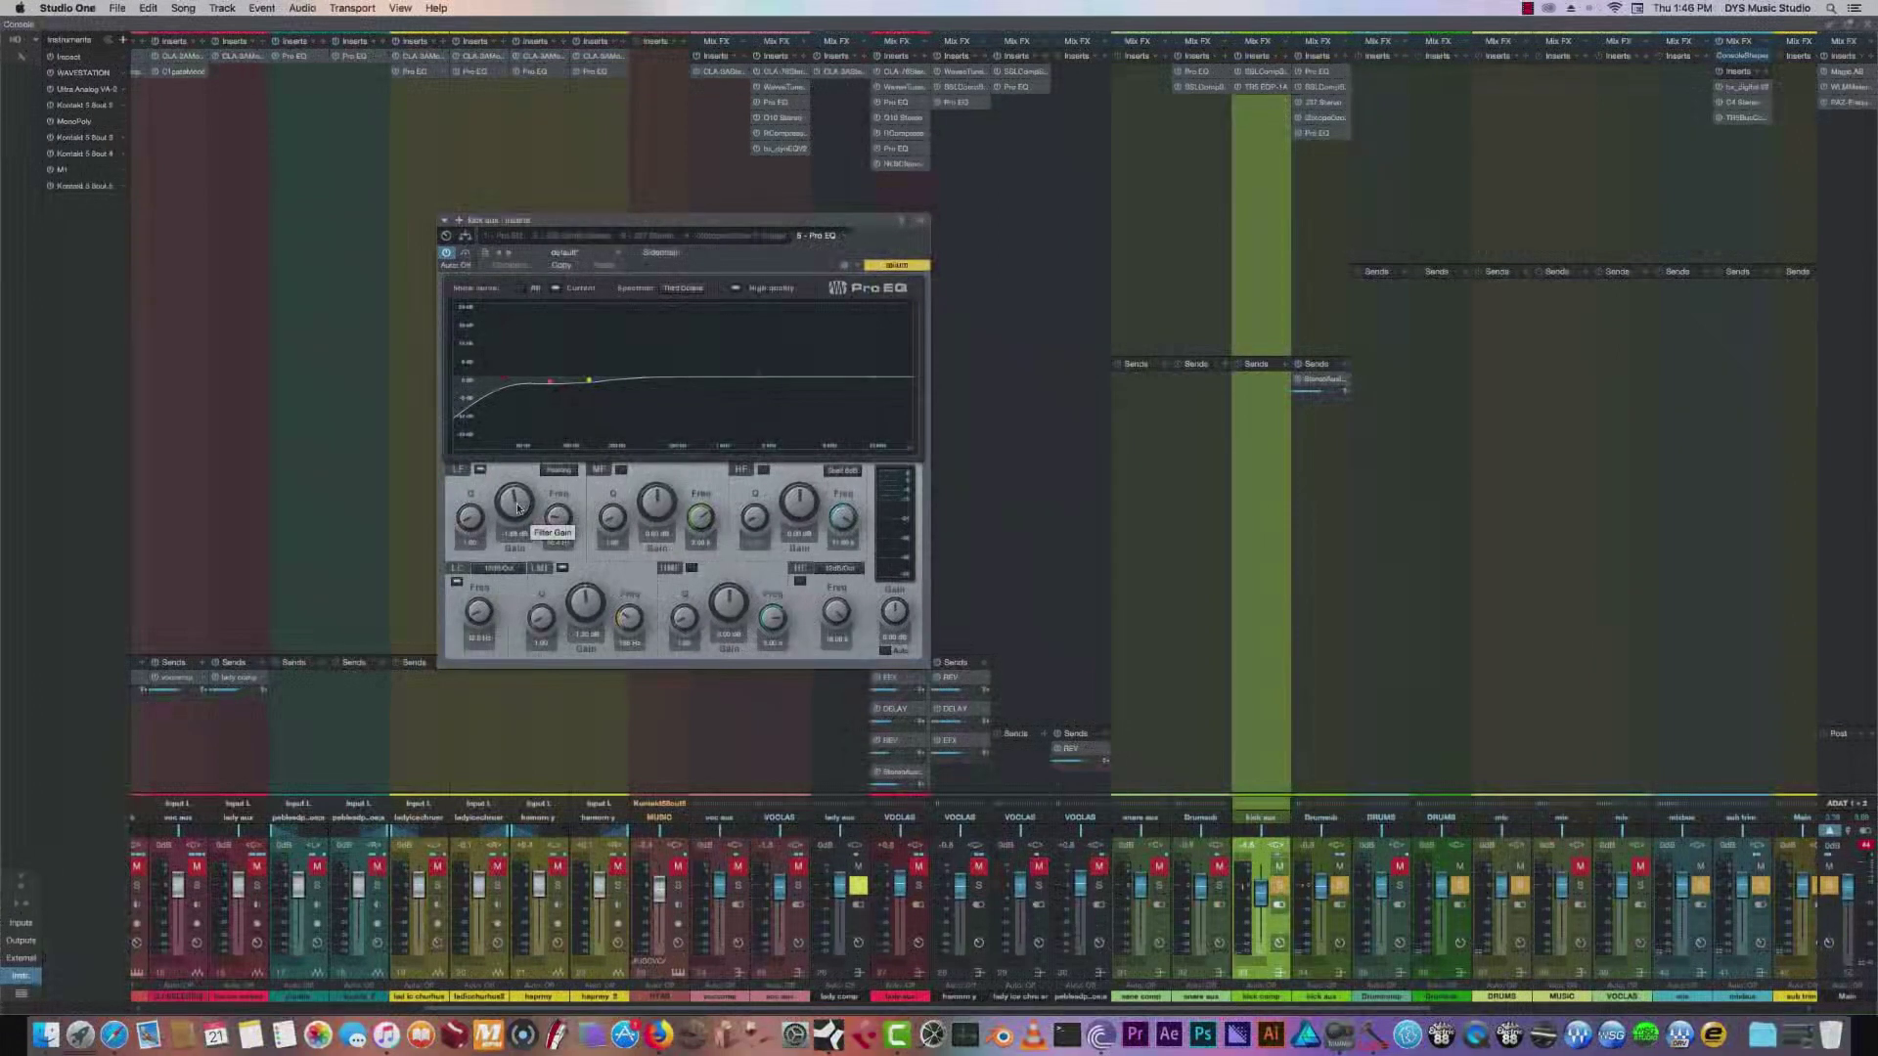
{"action": "left_click", "coordinate": [1315, 104]}
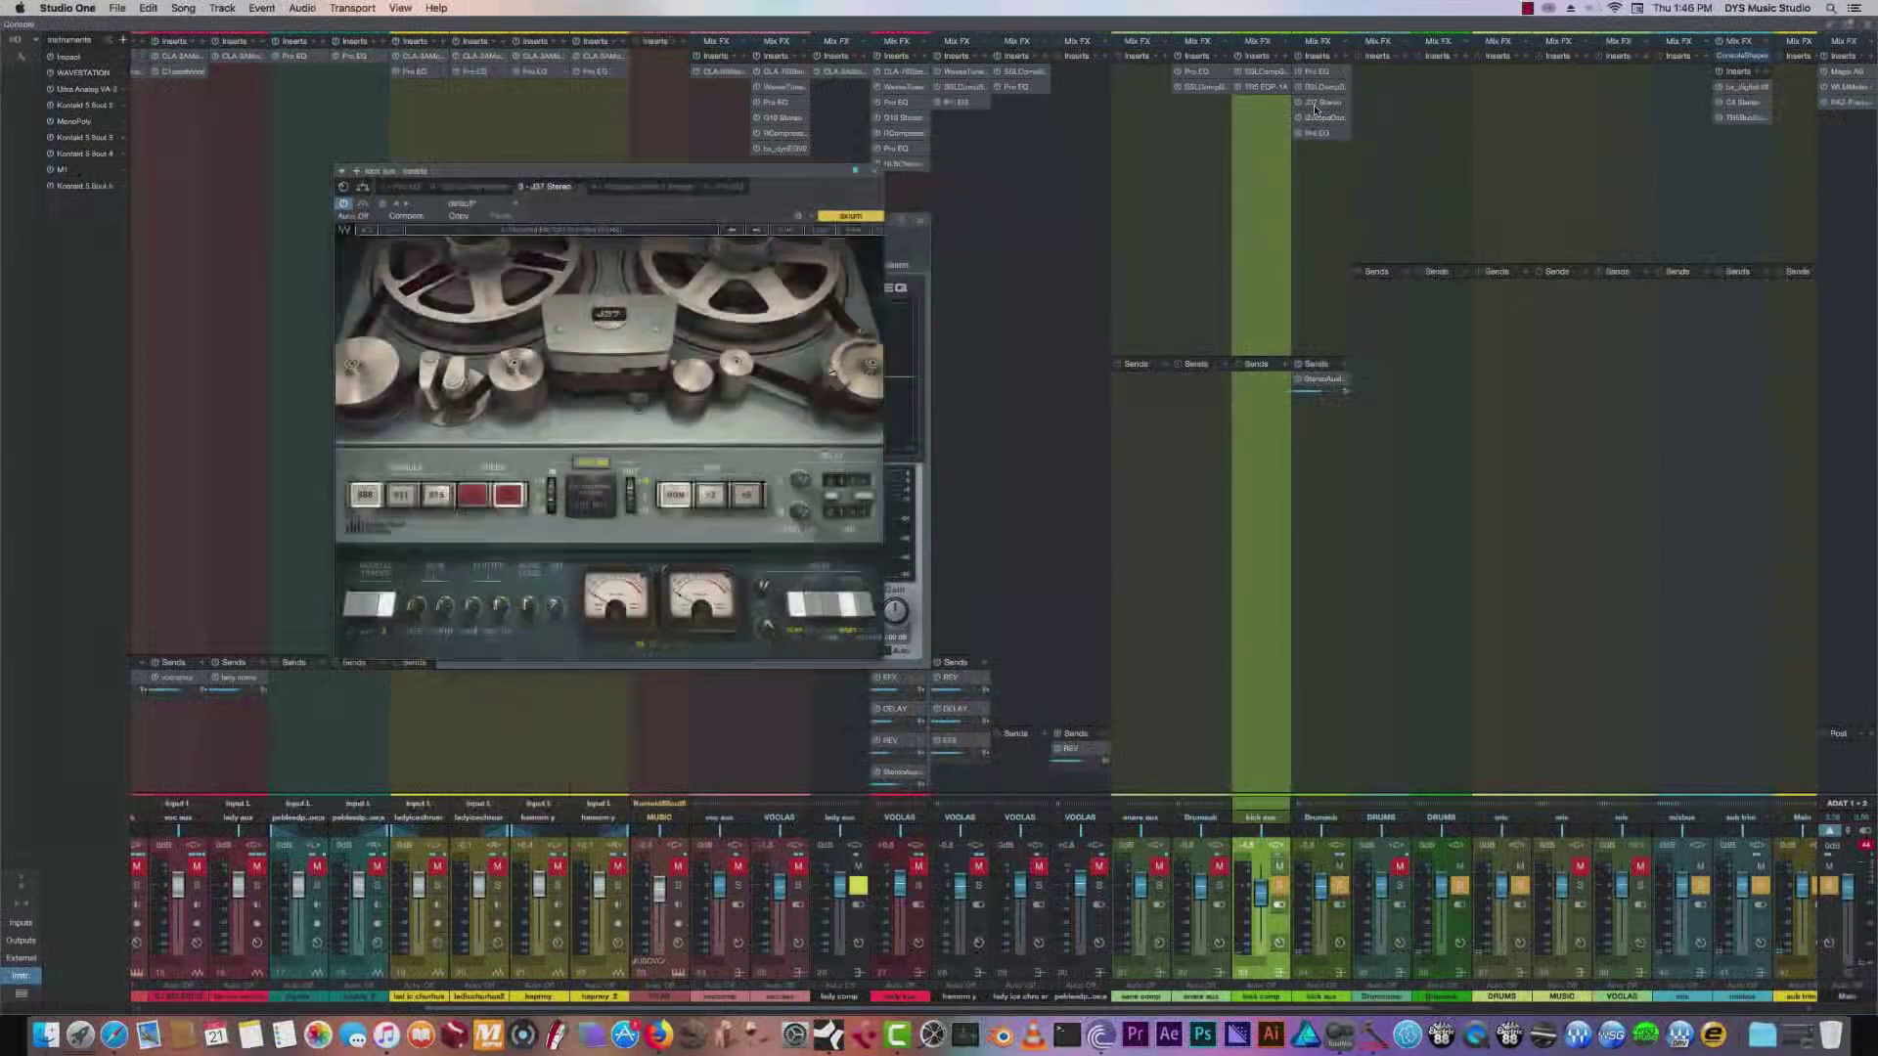
{"action": "left_click", "coordinate": [874, 175]}
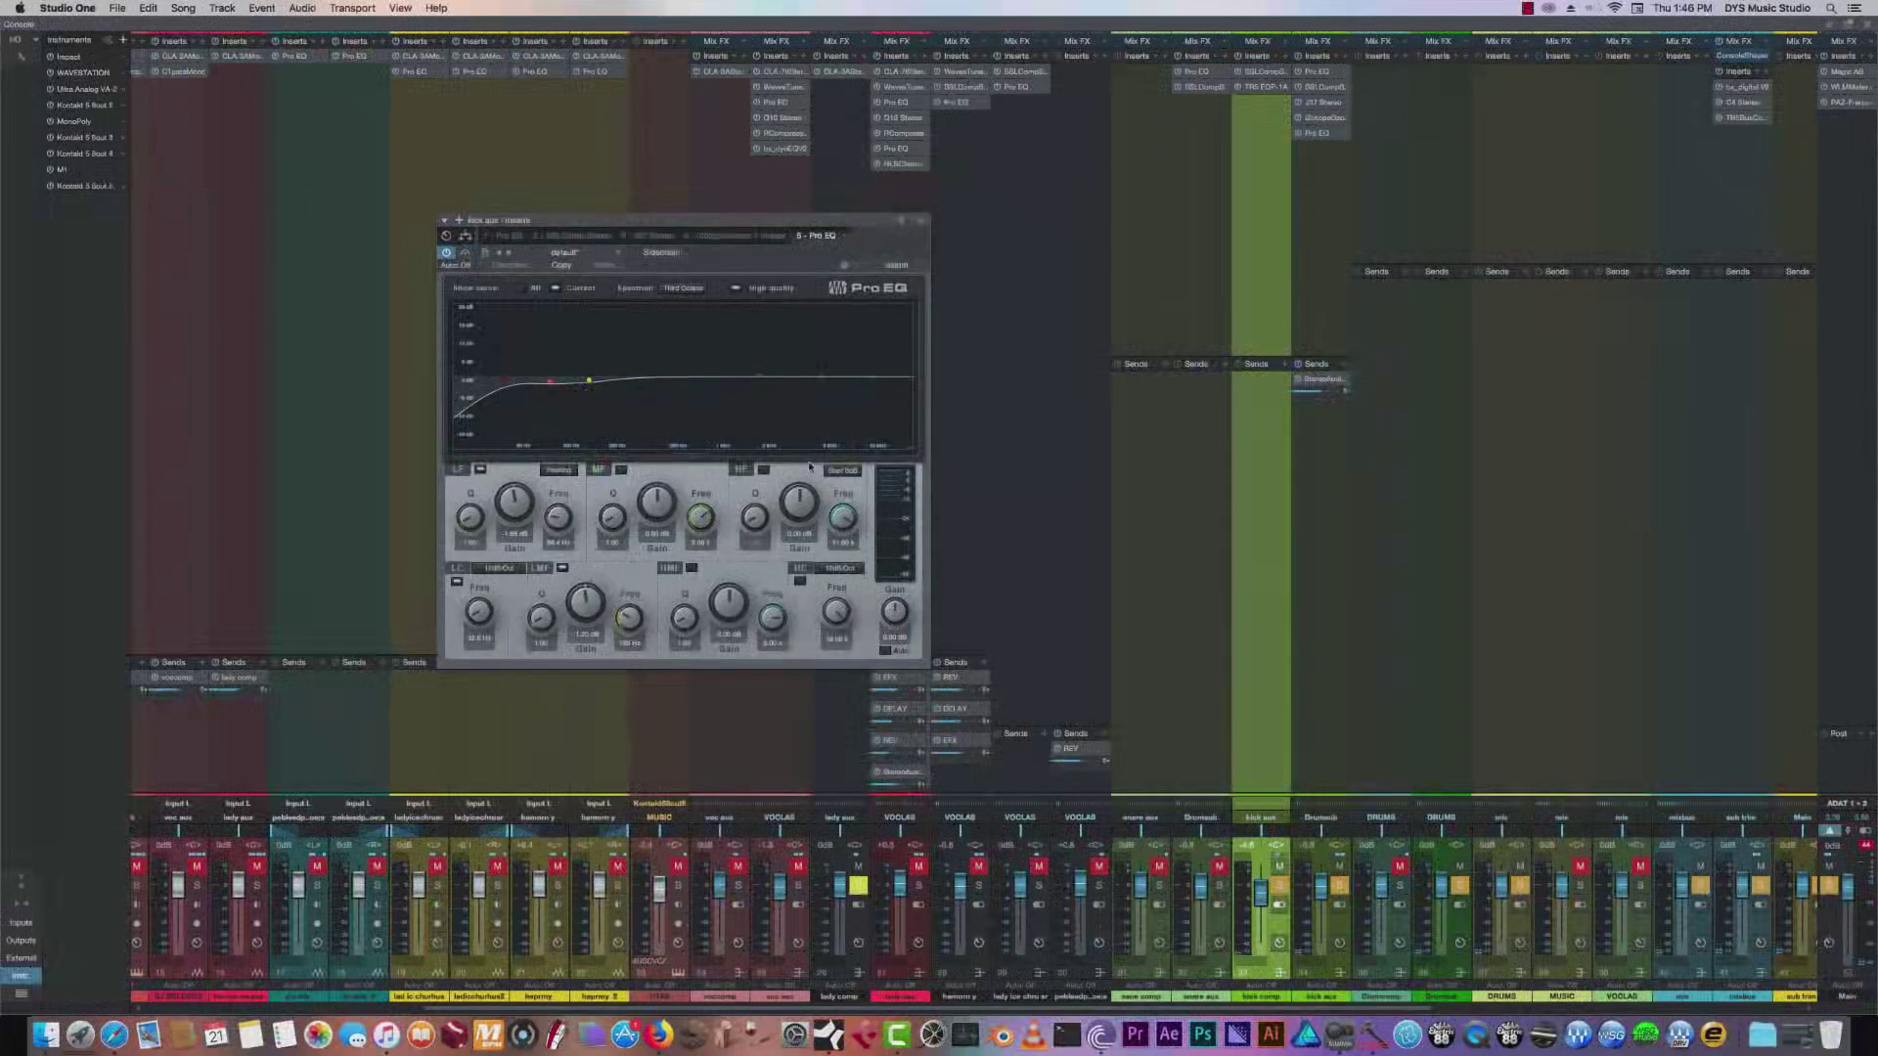
Play the kick, switch off the LF band in the kick aux's last Pro EQ, and close the plugin.
{"action": "key", "text": "space"}
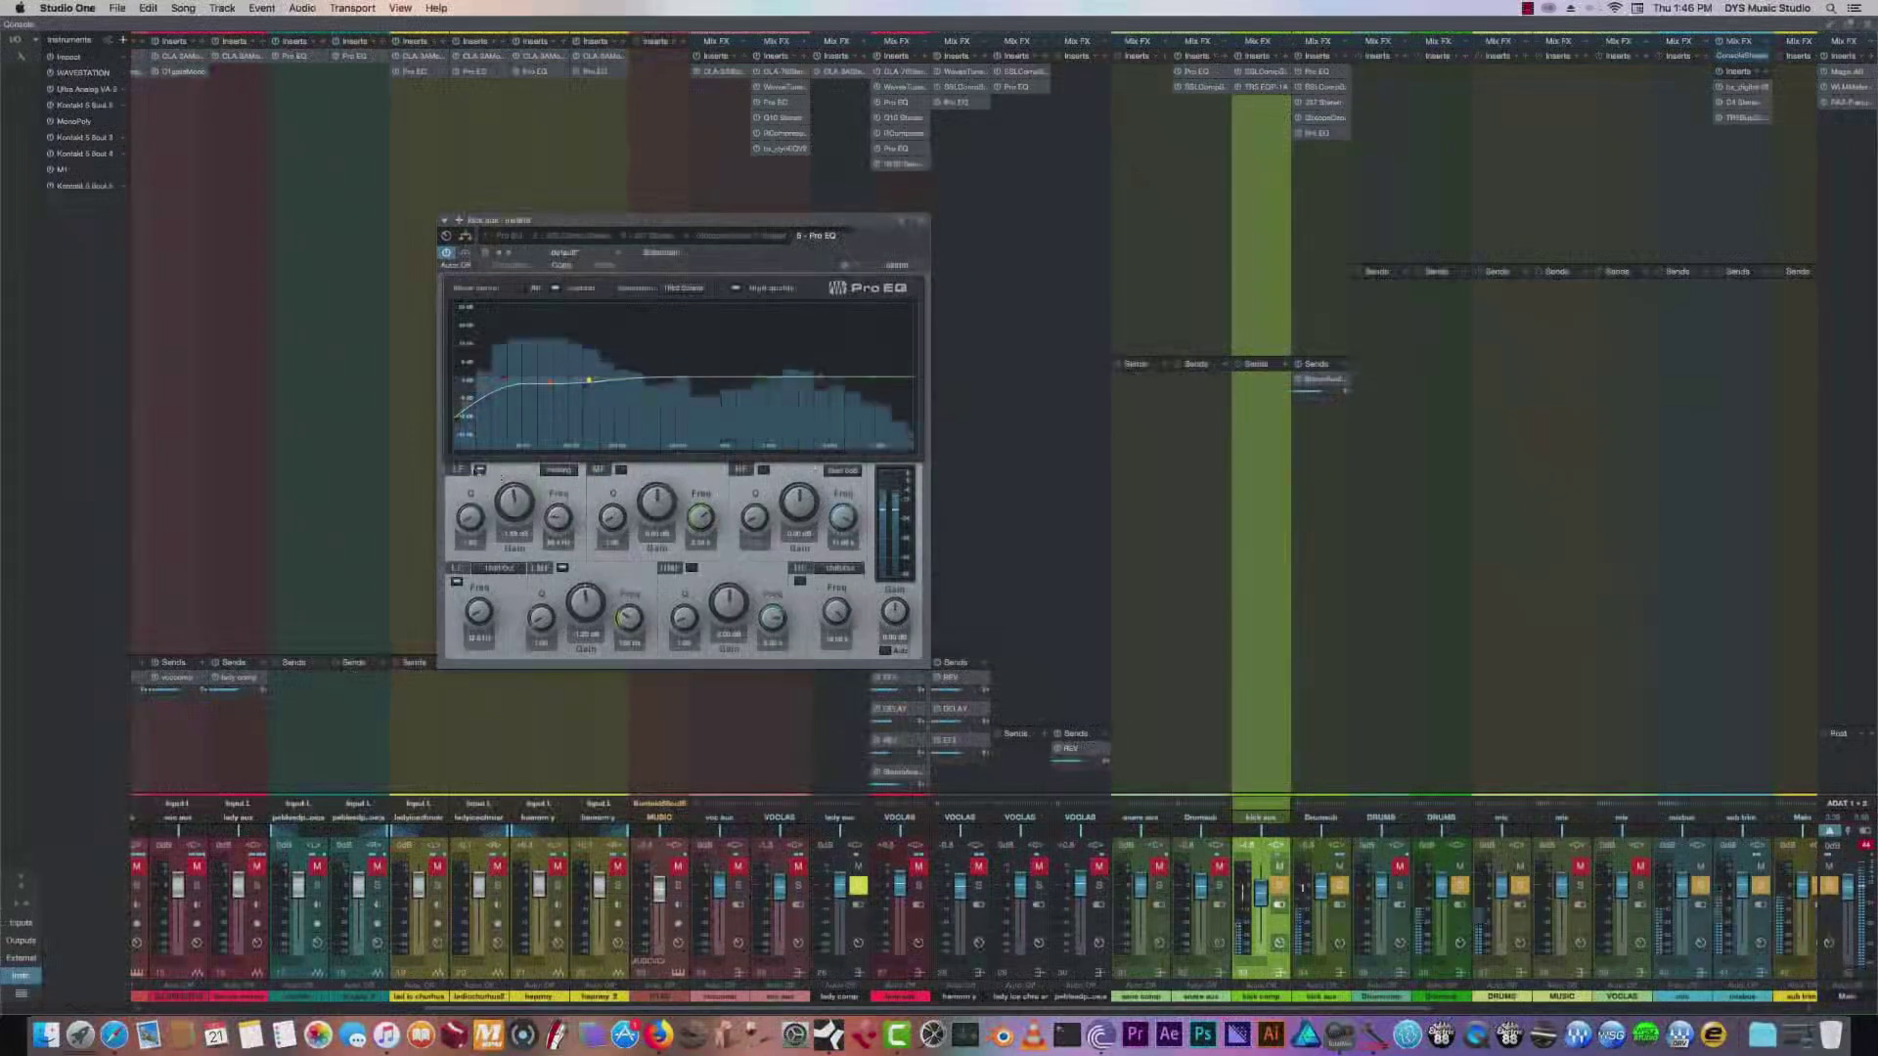
{"action": "left_click", "coordinate": [480, 471]}
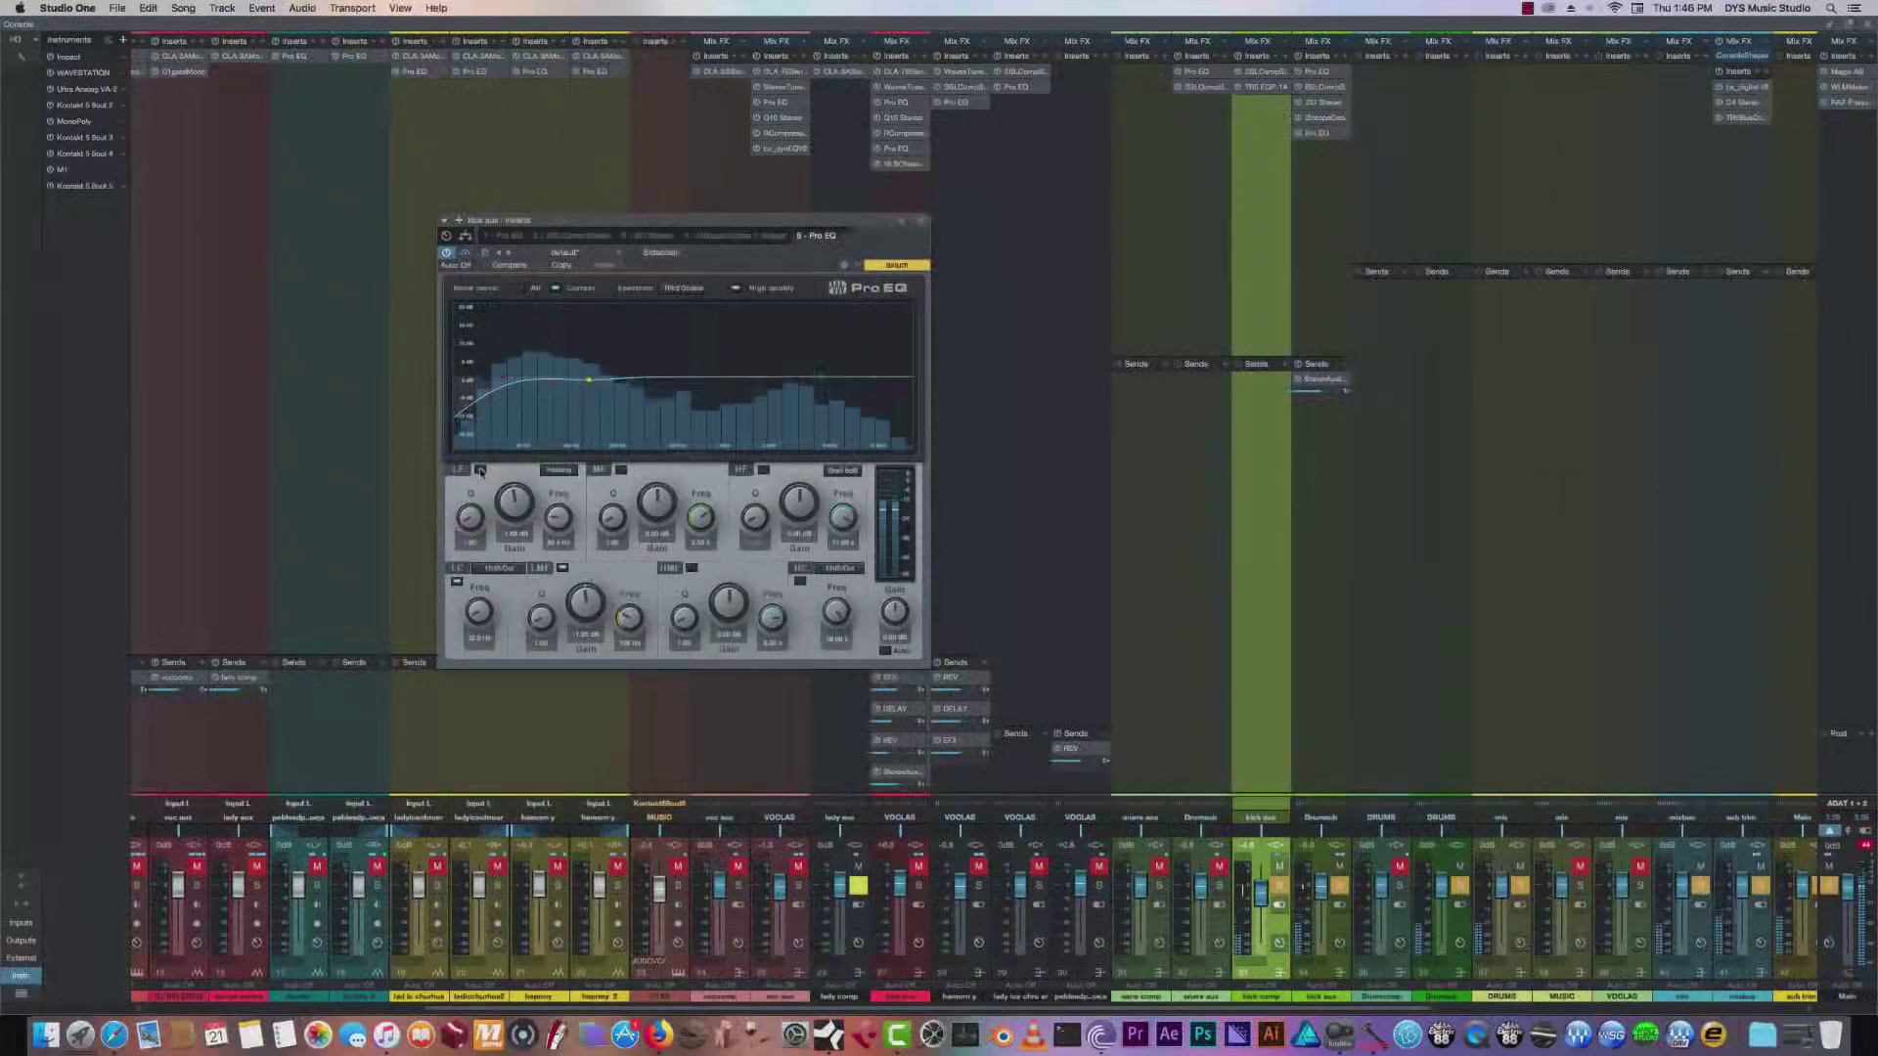
{"action": "left_click", "coordinate": [920, 222]}
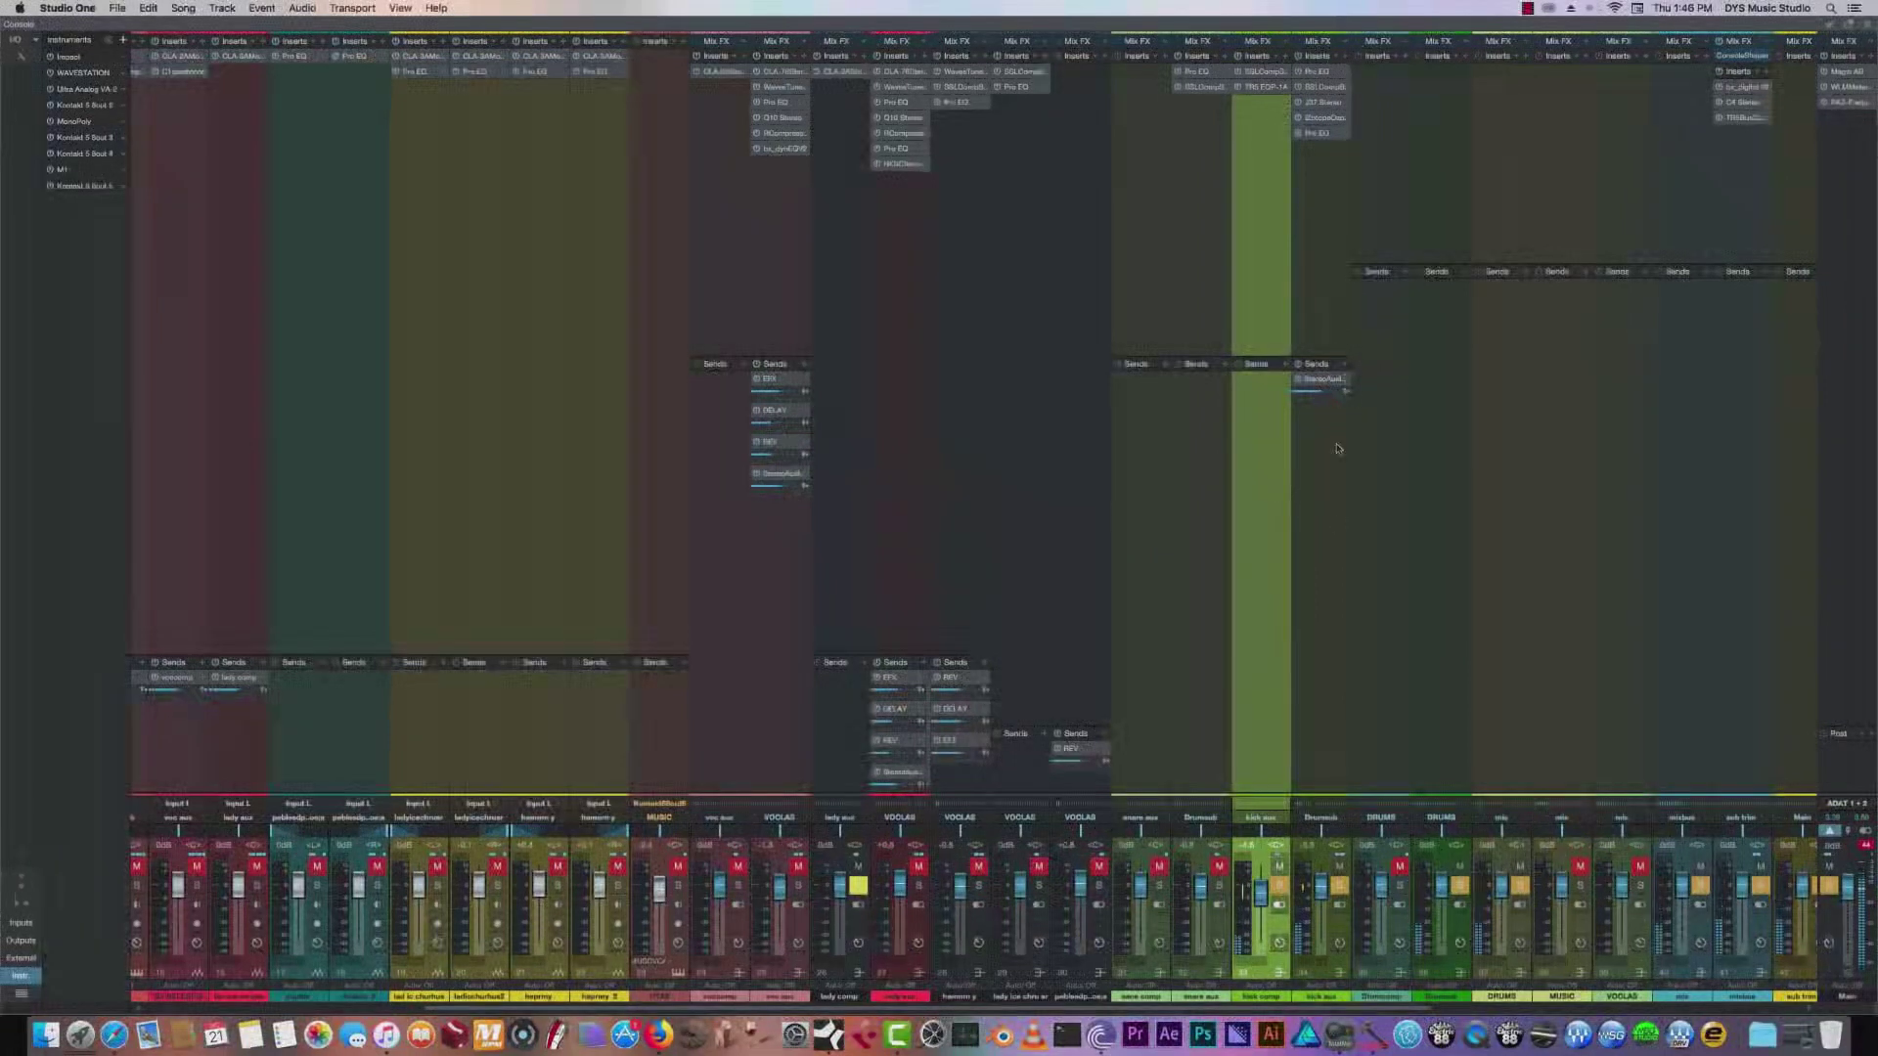
Return to the arrangement, solo and select the BASS track, and play it from around bar 10.
{"action": "scroll", "coordinate": [1279, 999], "scroll_direction": "right", "scroll_amount": 4}
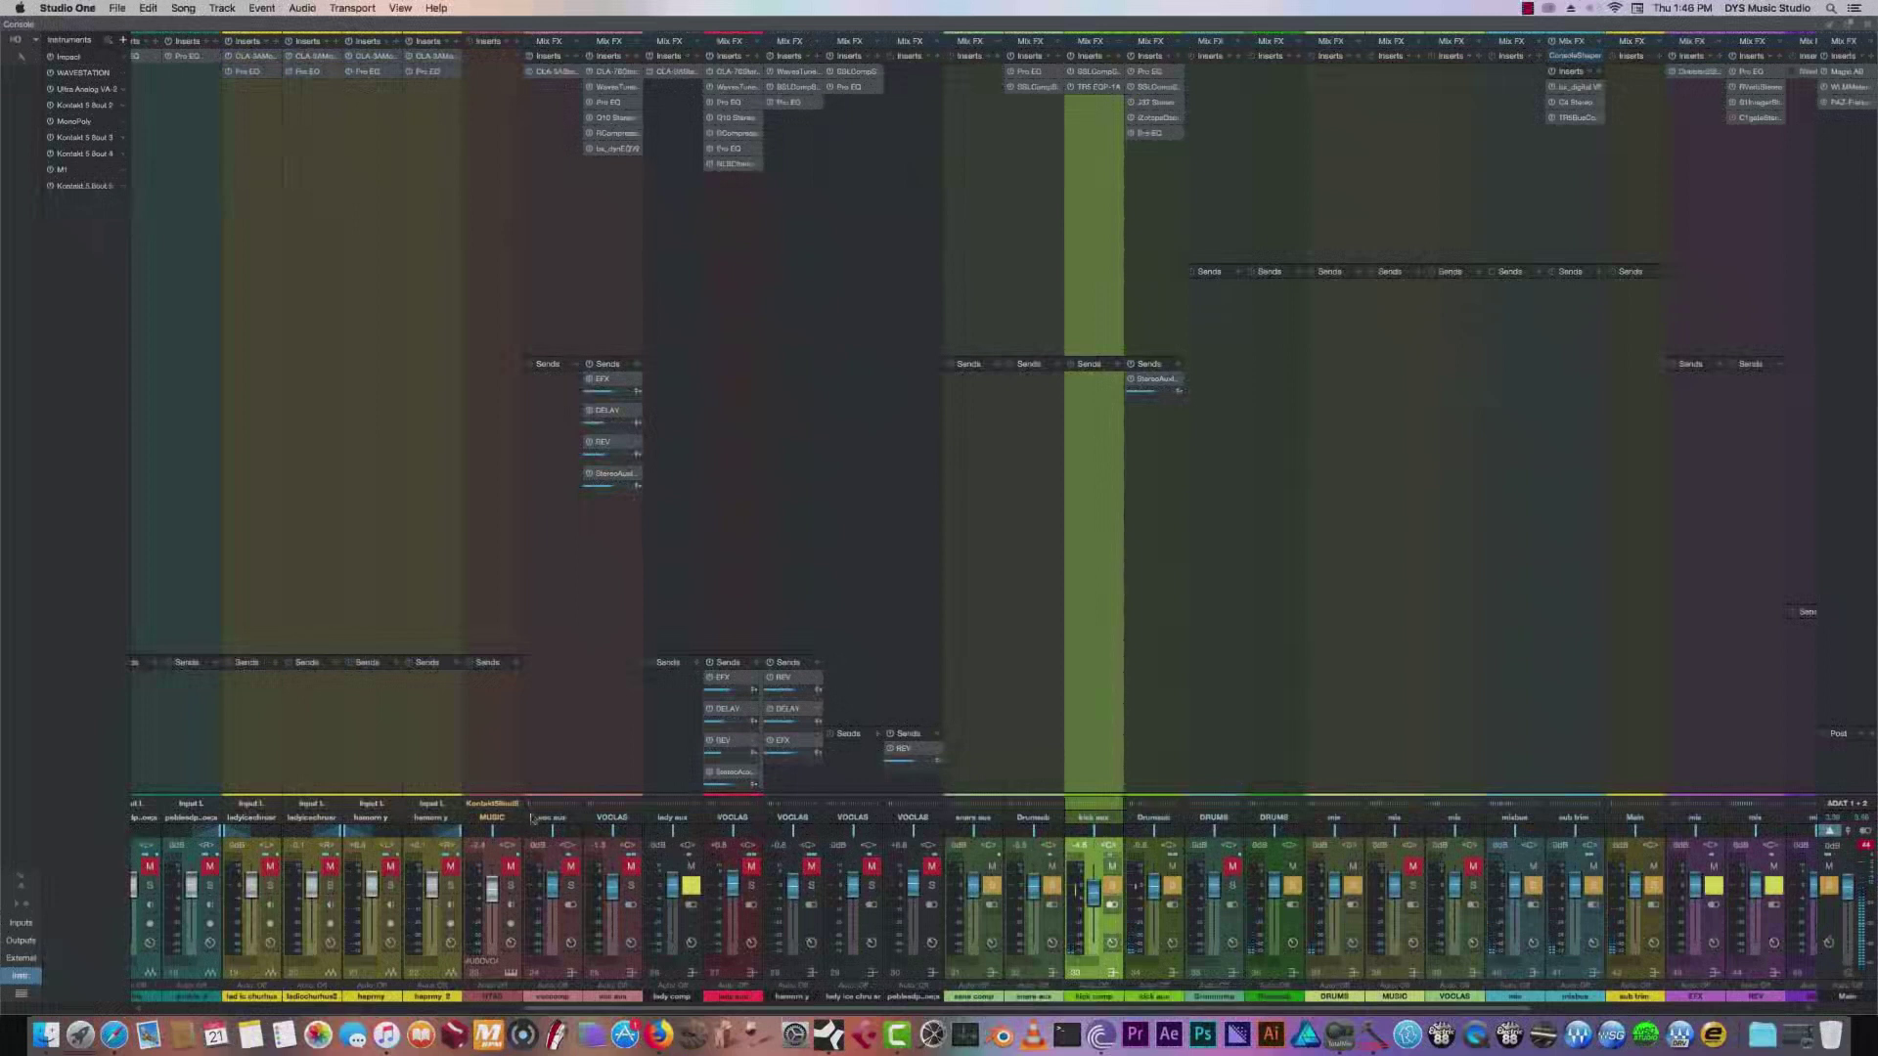
{"action": "left_click", "coordinate": [1868, 28]}
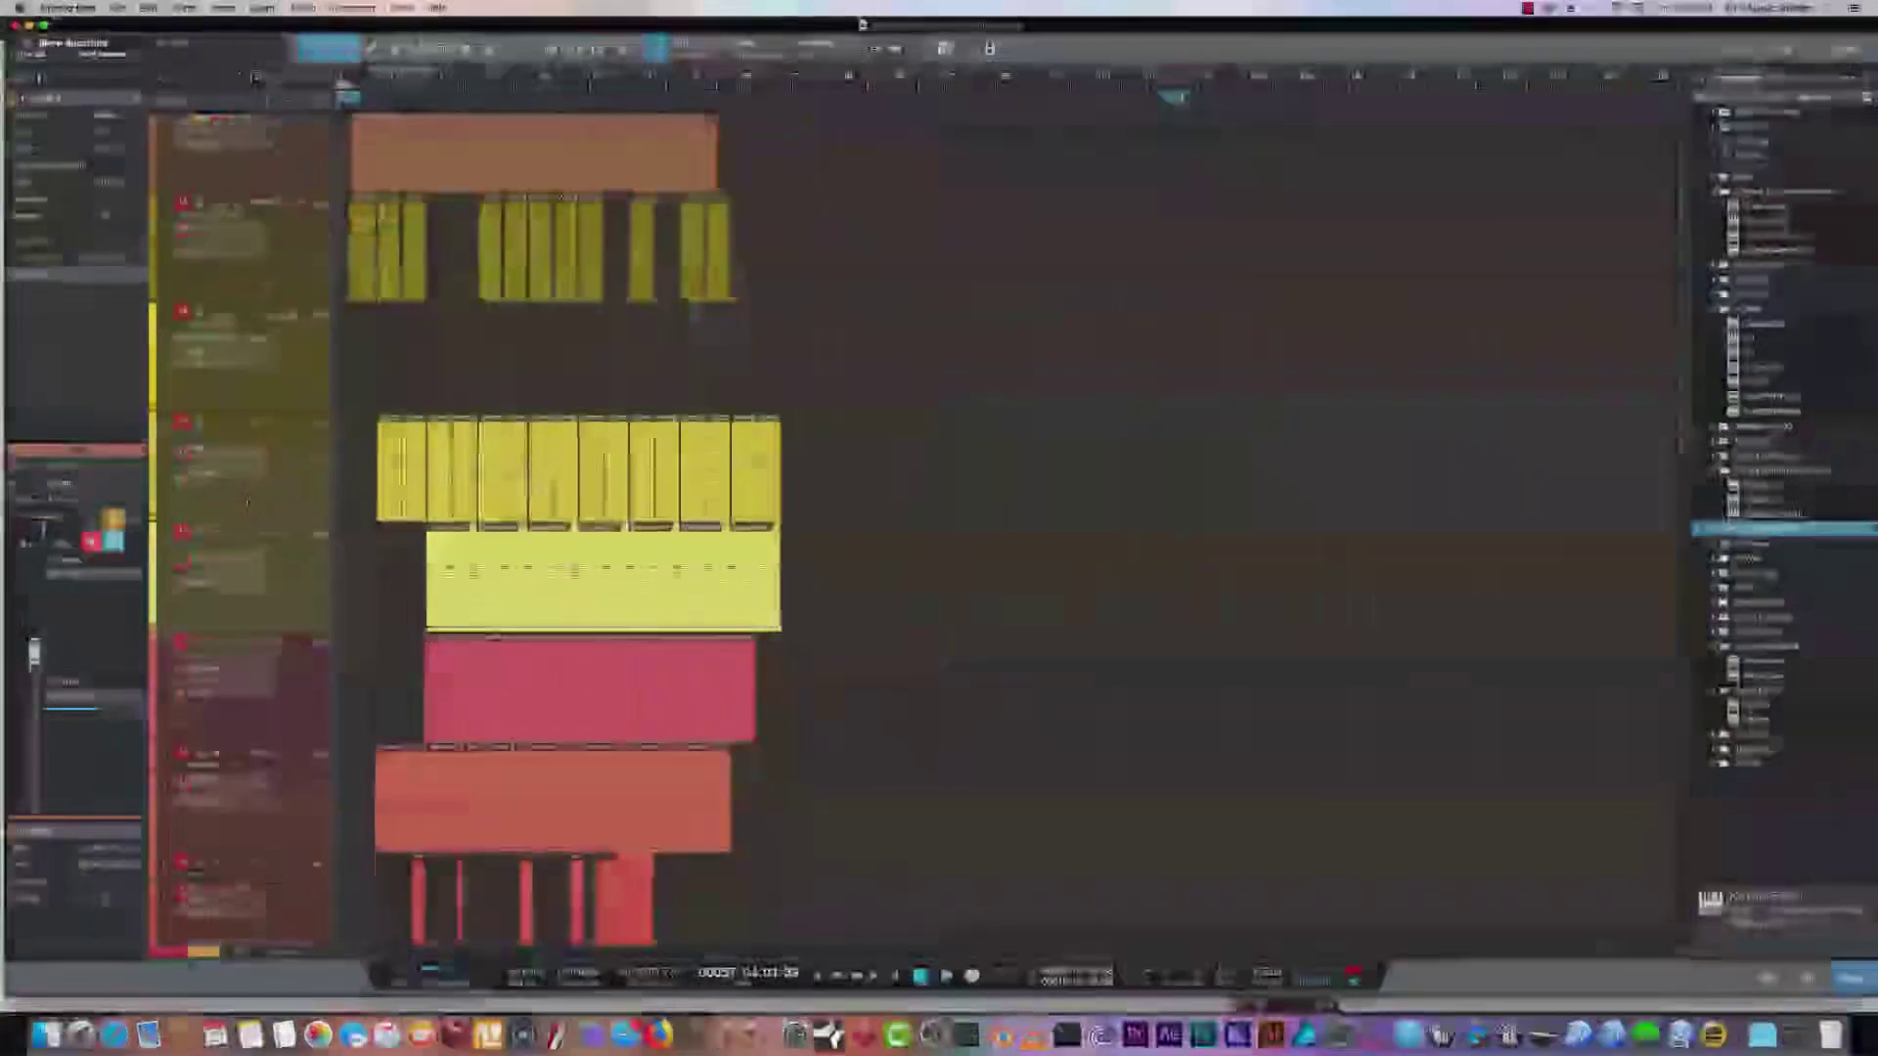
{"action": "scroll", "coordinate": [198, 486], "scroll_direction": "down", "scroll_amount": 2}
{"action": "scroll", "coordinate": [247, 486], "scroll_direction": "down", "scroll_amount": 2}
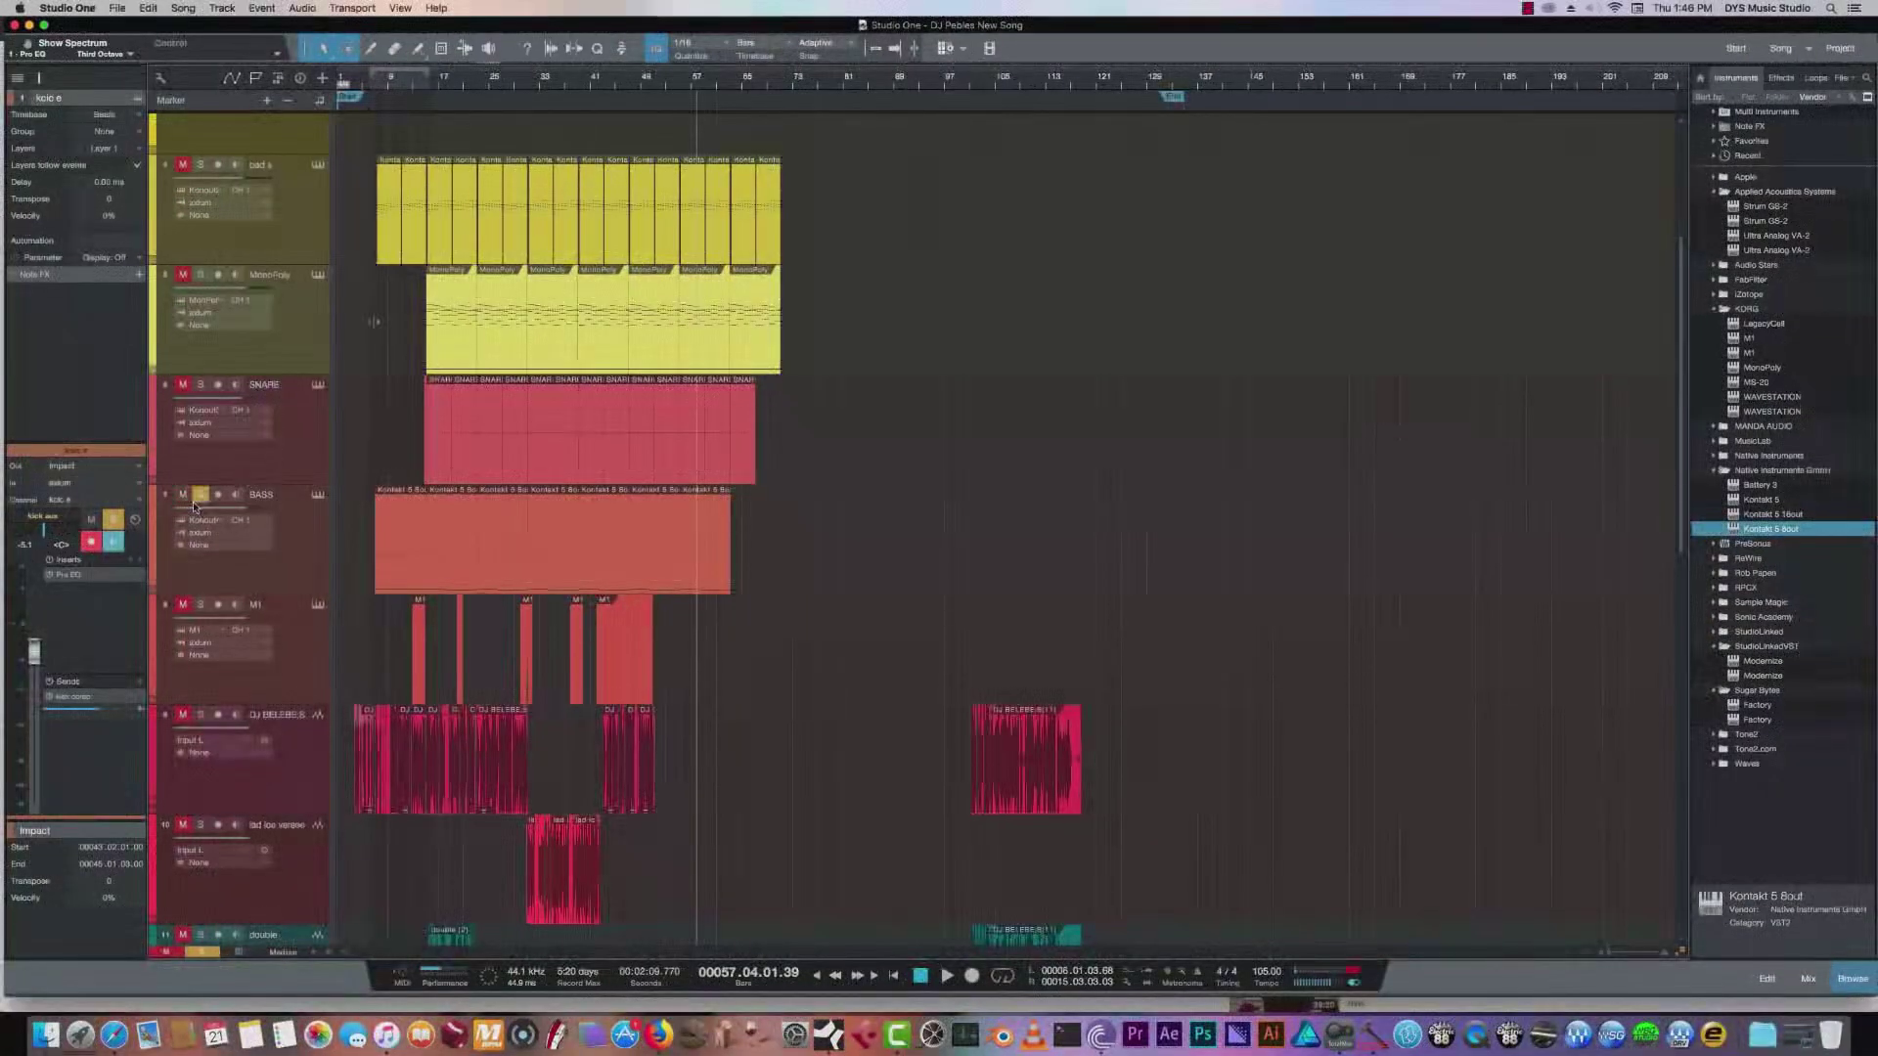
{"action": "left_click", "coordinate": [417, 74]}
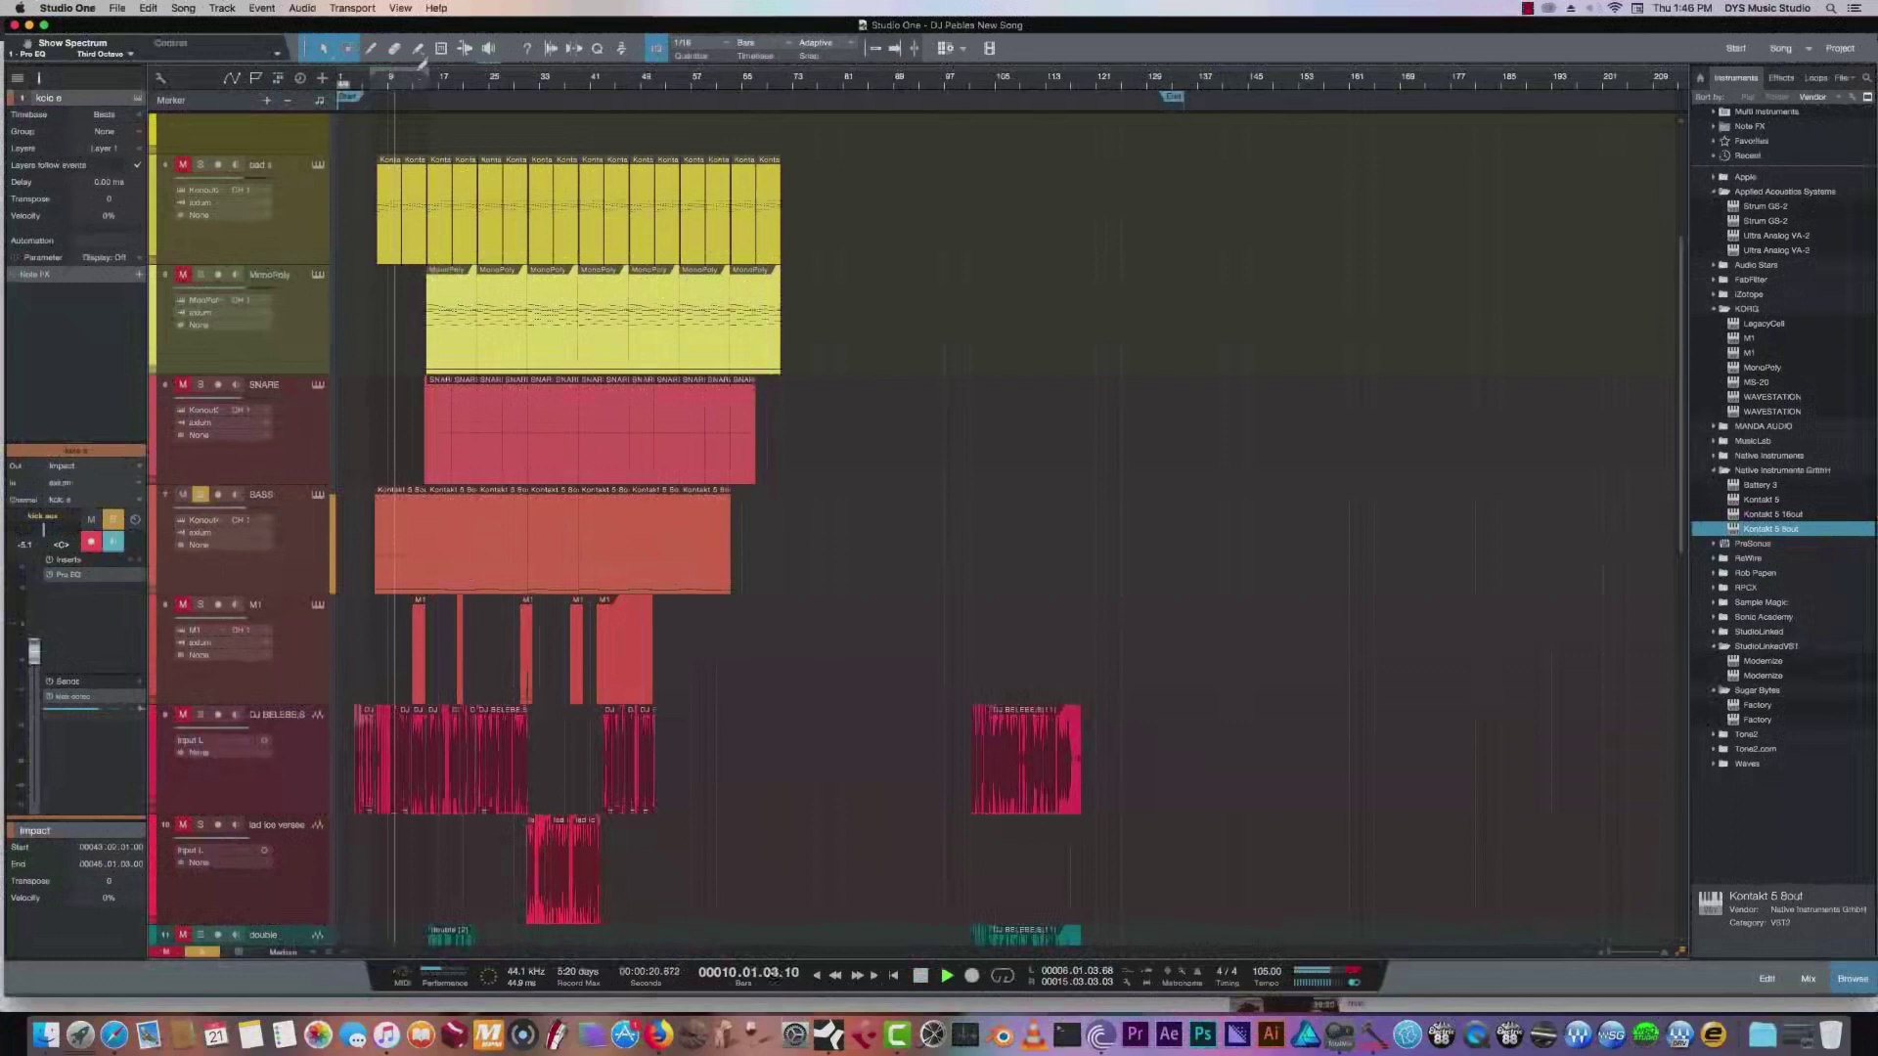
{"action": "left_click", "coordinate": [273, 570]}
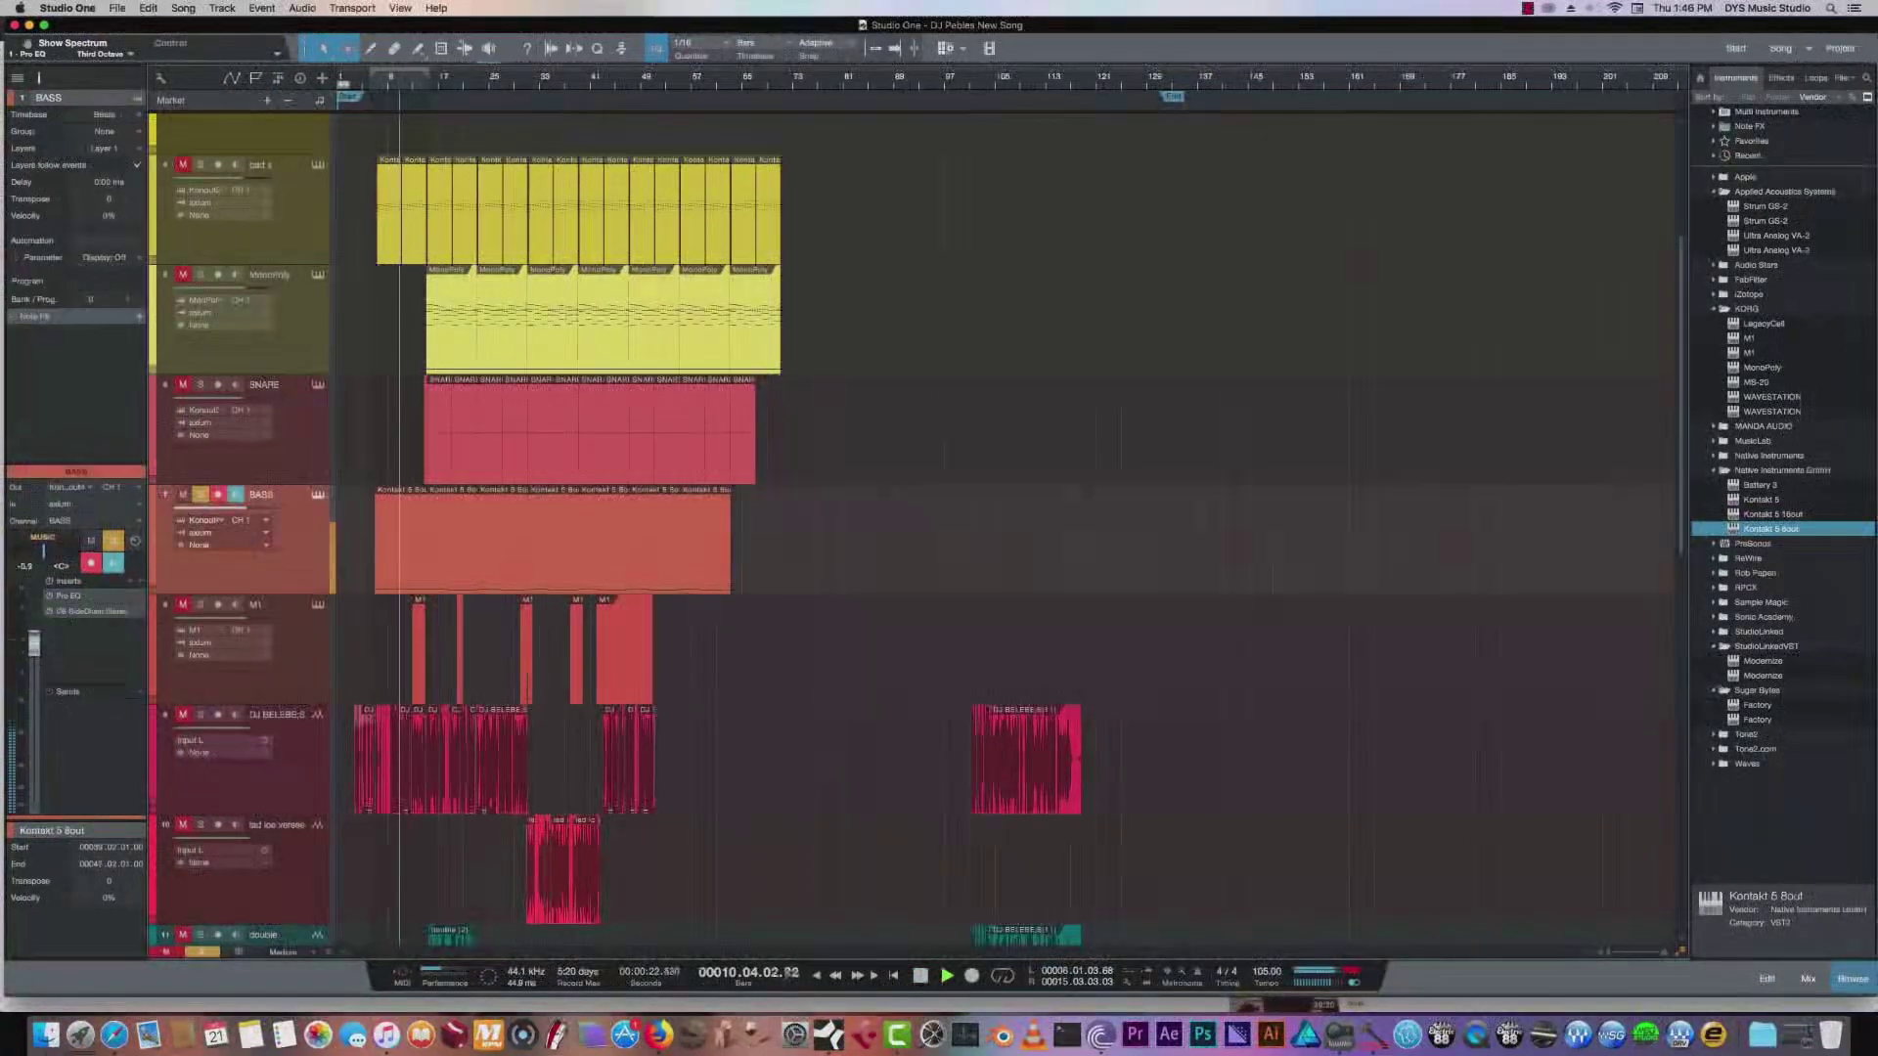
Compare the bass Pro EQ with its low cut off and on, inspect the C6 SideChain plugin, and stop playback.
{"action": "left_click", "coordinate": [71, 595]}
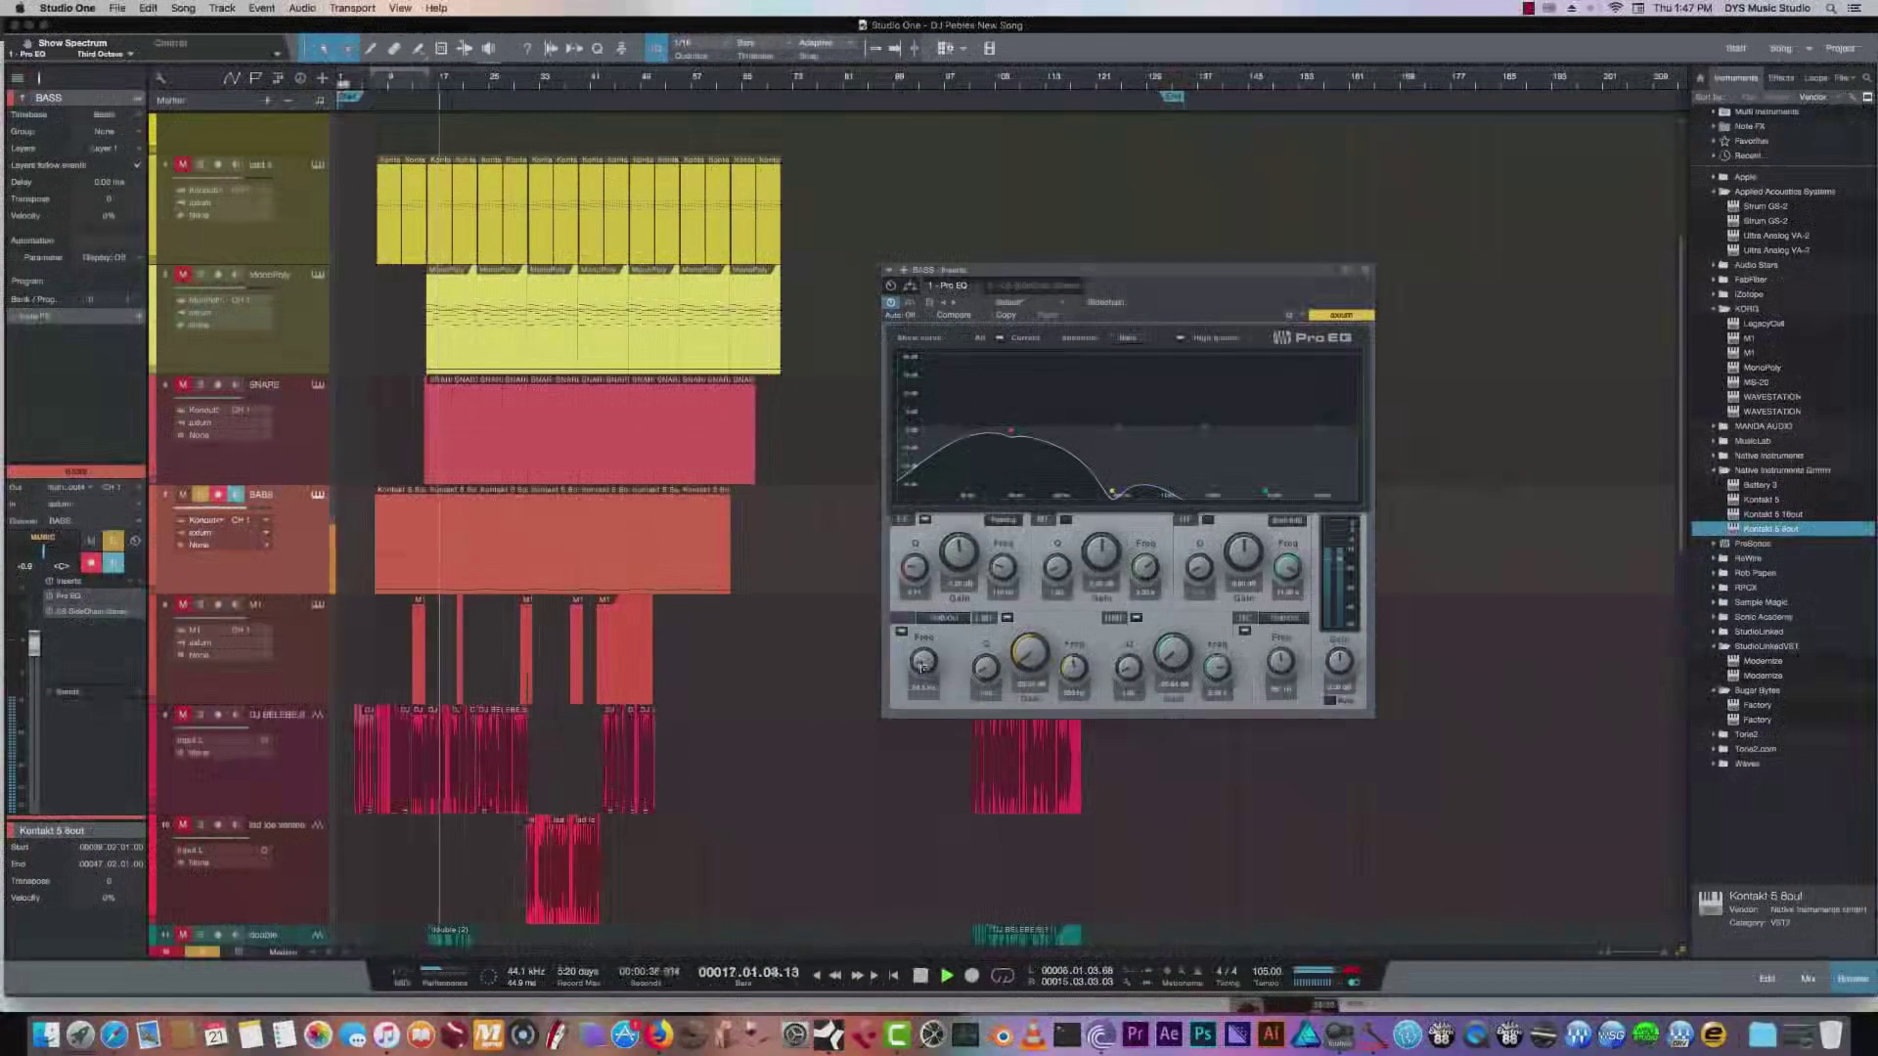
{"action": "left_click", "coordinate": [901, 633]}
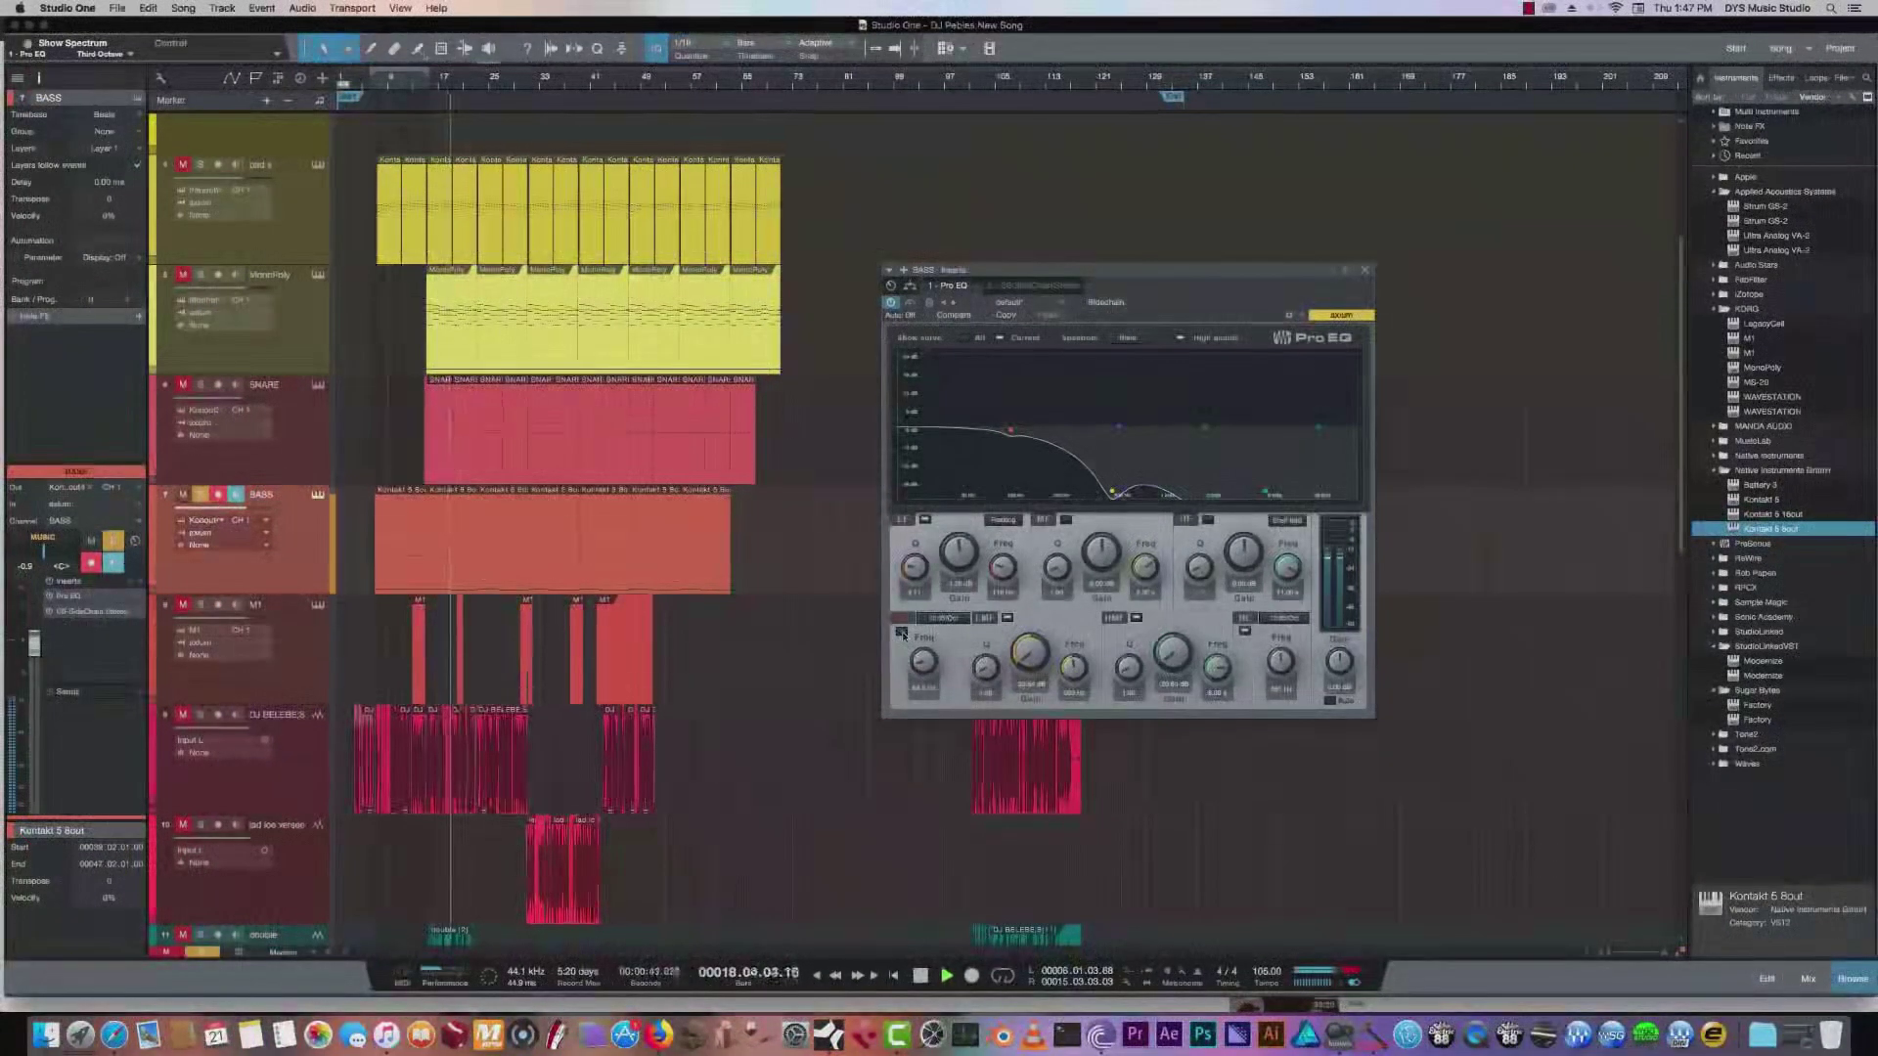
{"action": "left_click", "coordinate": [901, 633]}
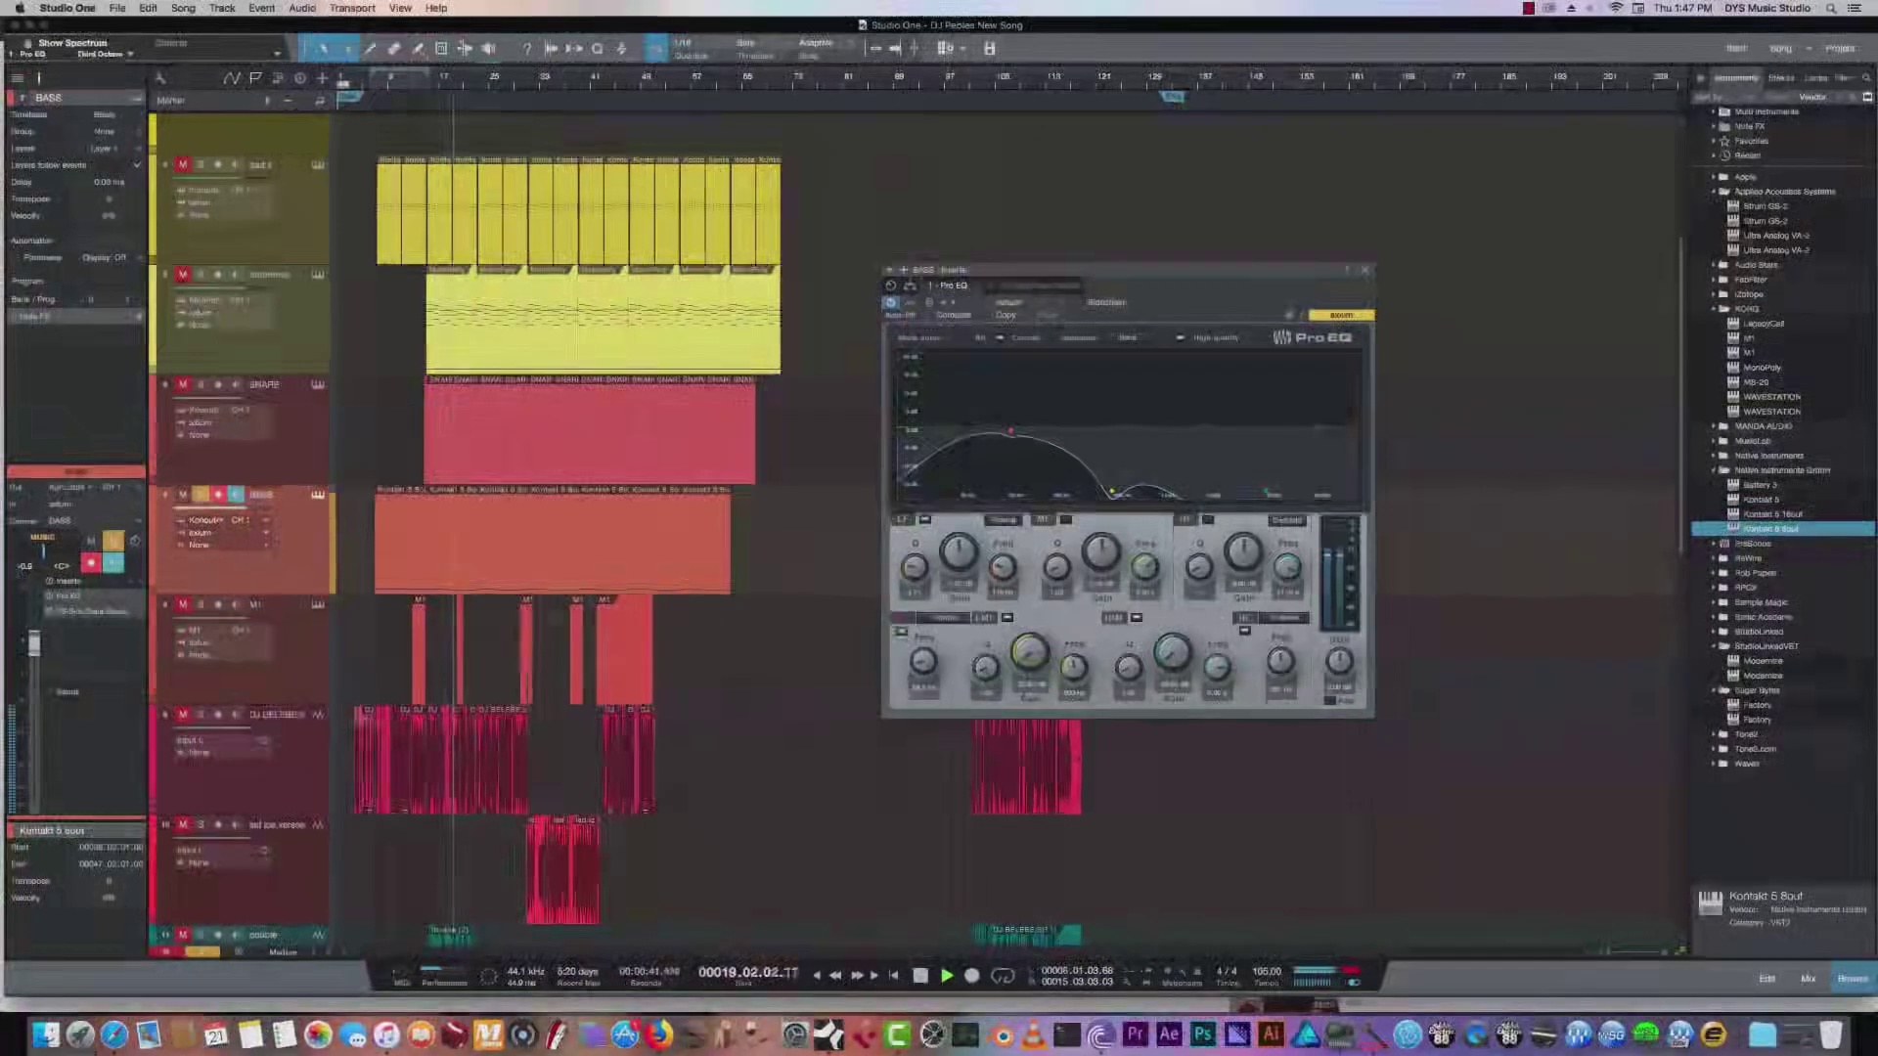
{"action": "double_click", "coordinate": [103, 612]}
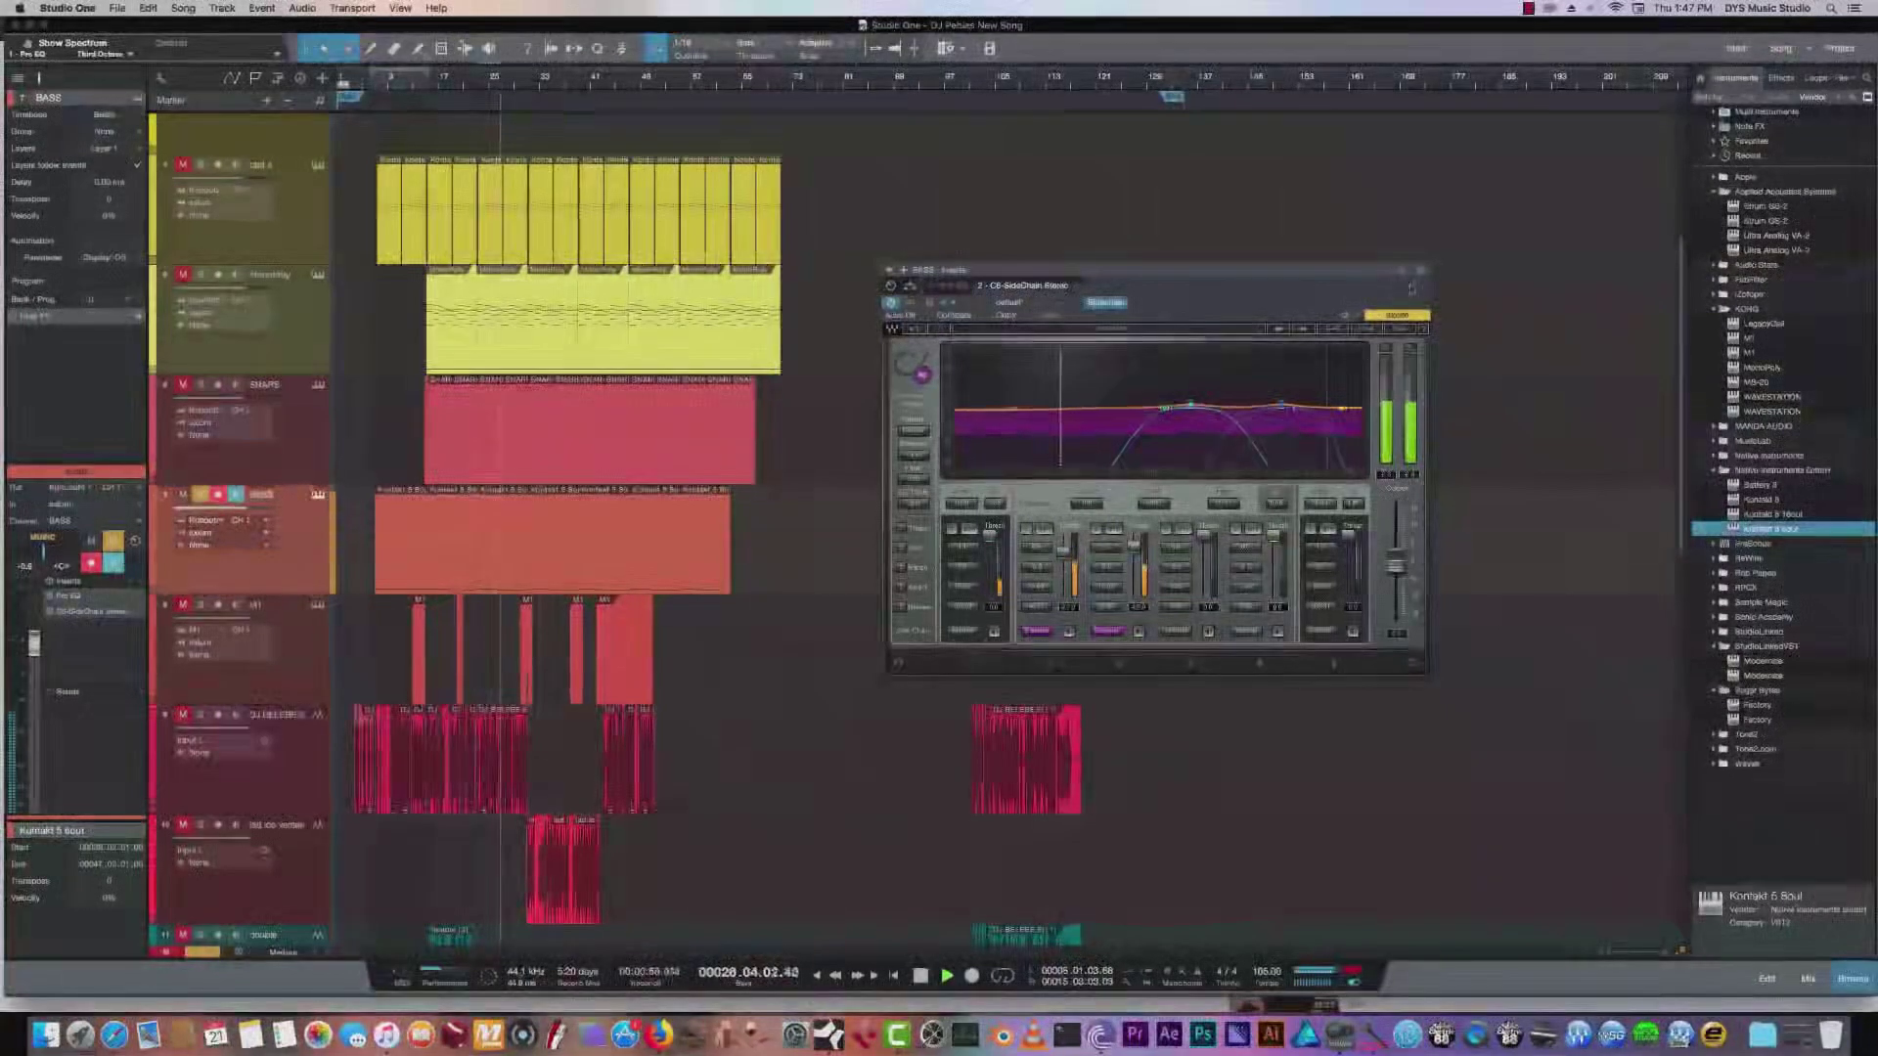
{"action": "key", "text": "super+w"}
{"action": "key", "text": "space"}
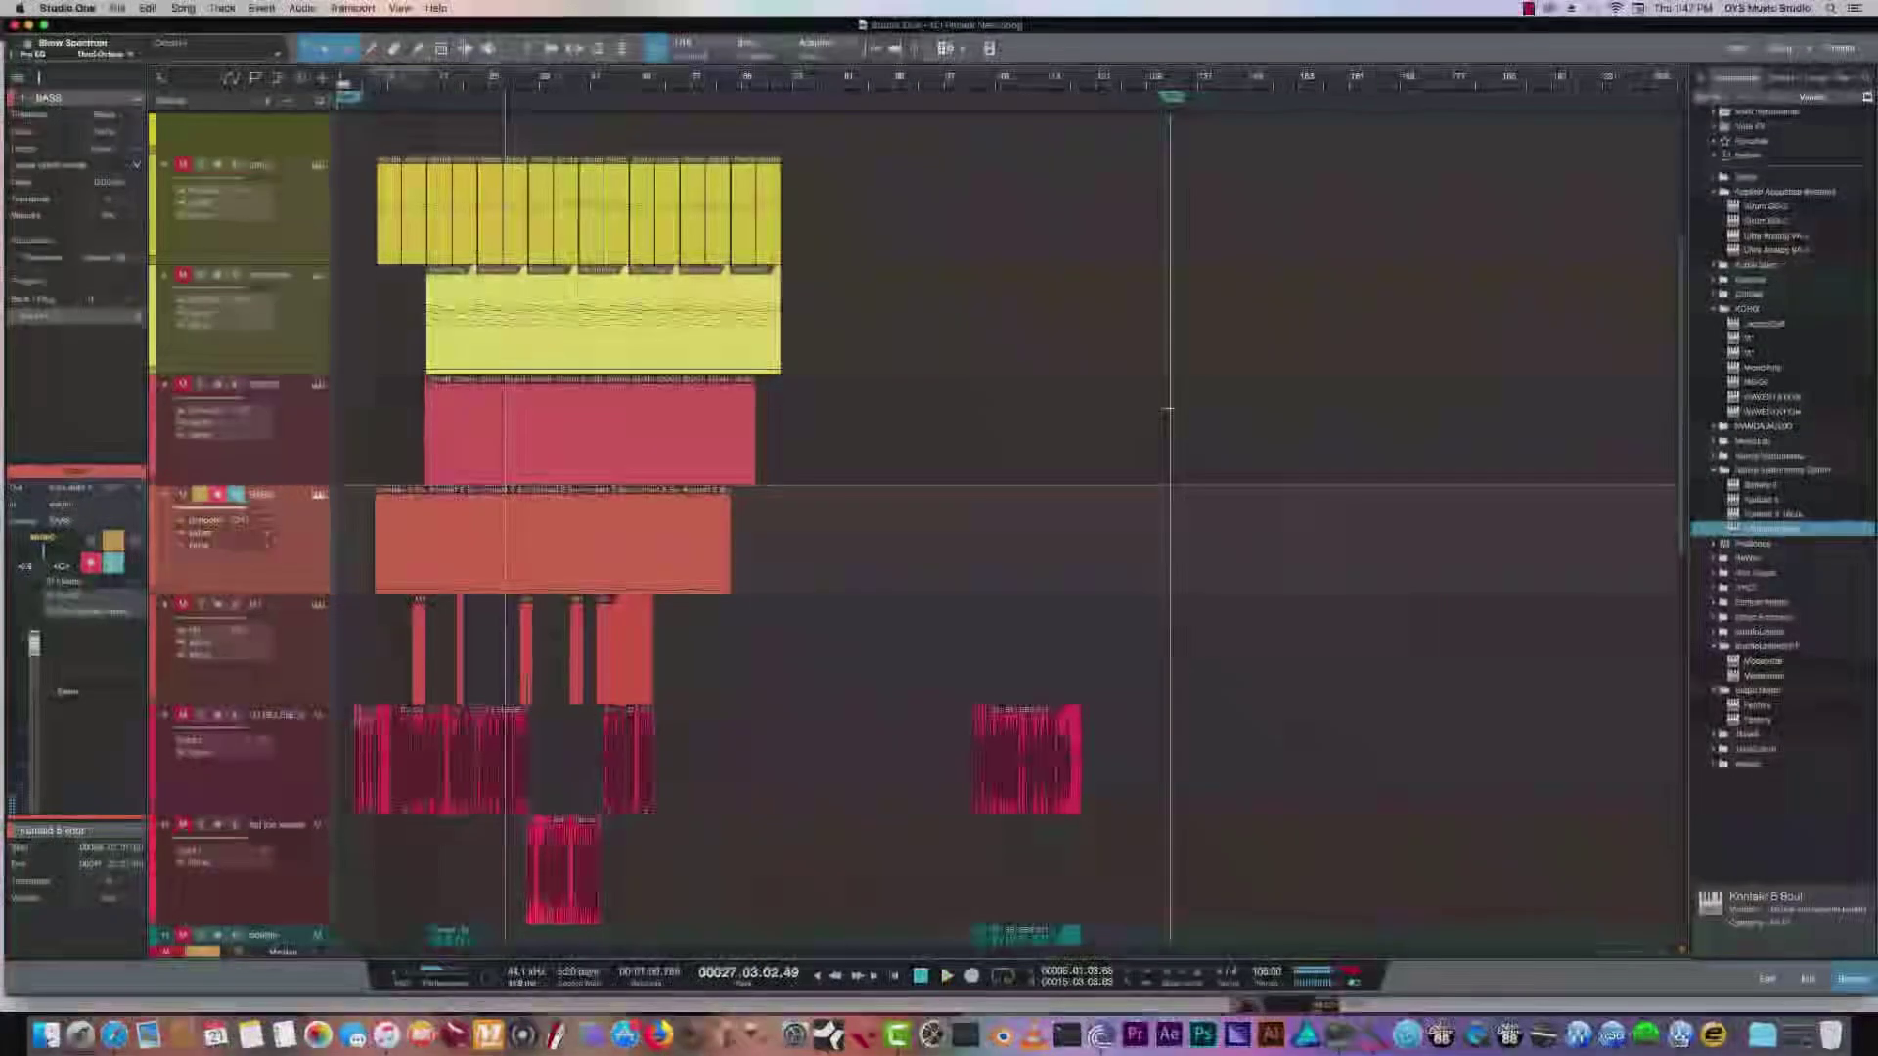
Resume playback in the arrangement and solo the SNARE track alongside the bass.
{"action": "scroll", "coordinate": [568, 335], "scroll_direction": "down", "scroll_amount": 1}
{"action": "scroll", "coordinate": [293, 508], "scroll_direction": "down", "scroll_amount": 10}
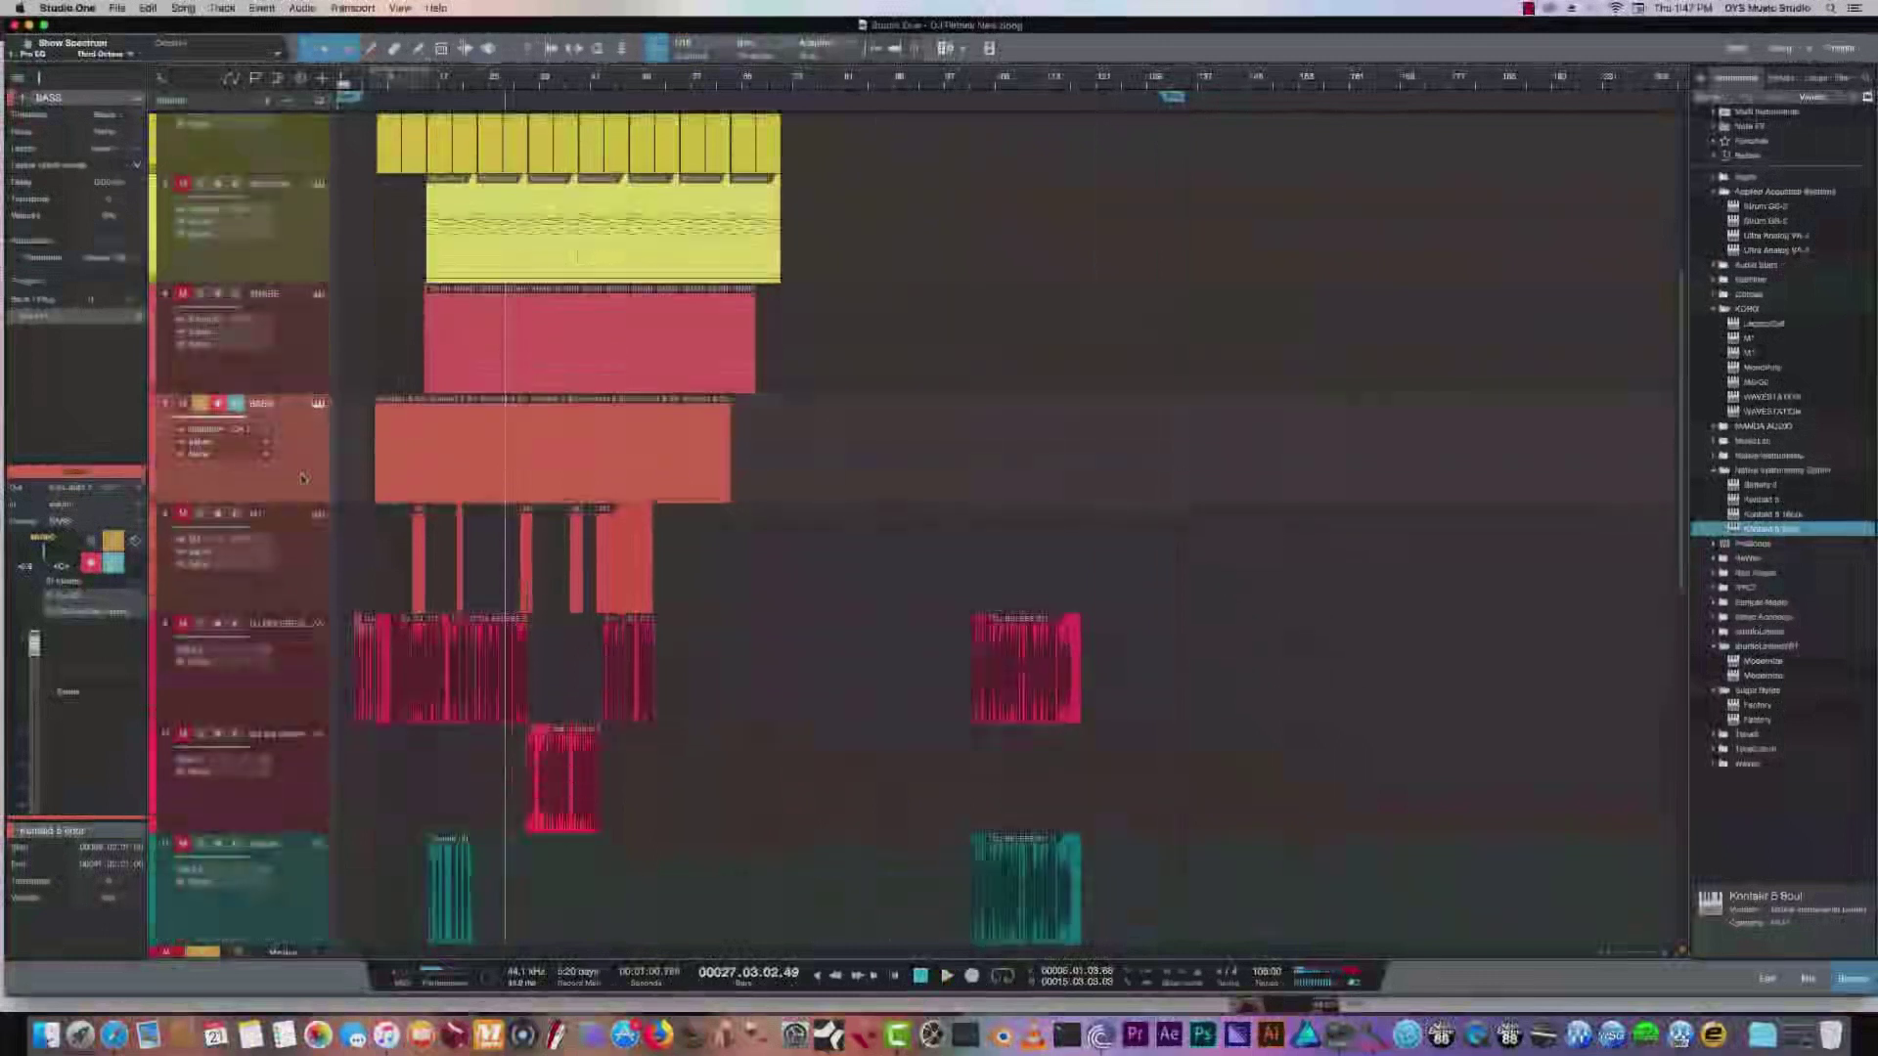
{"action": "scroll", "coordinate": [293, 508], "scroll_direction": "down", "scroll_amount": 5}
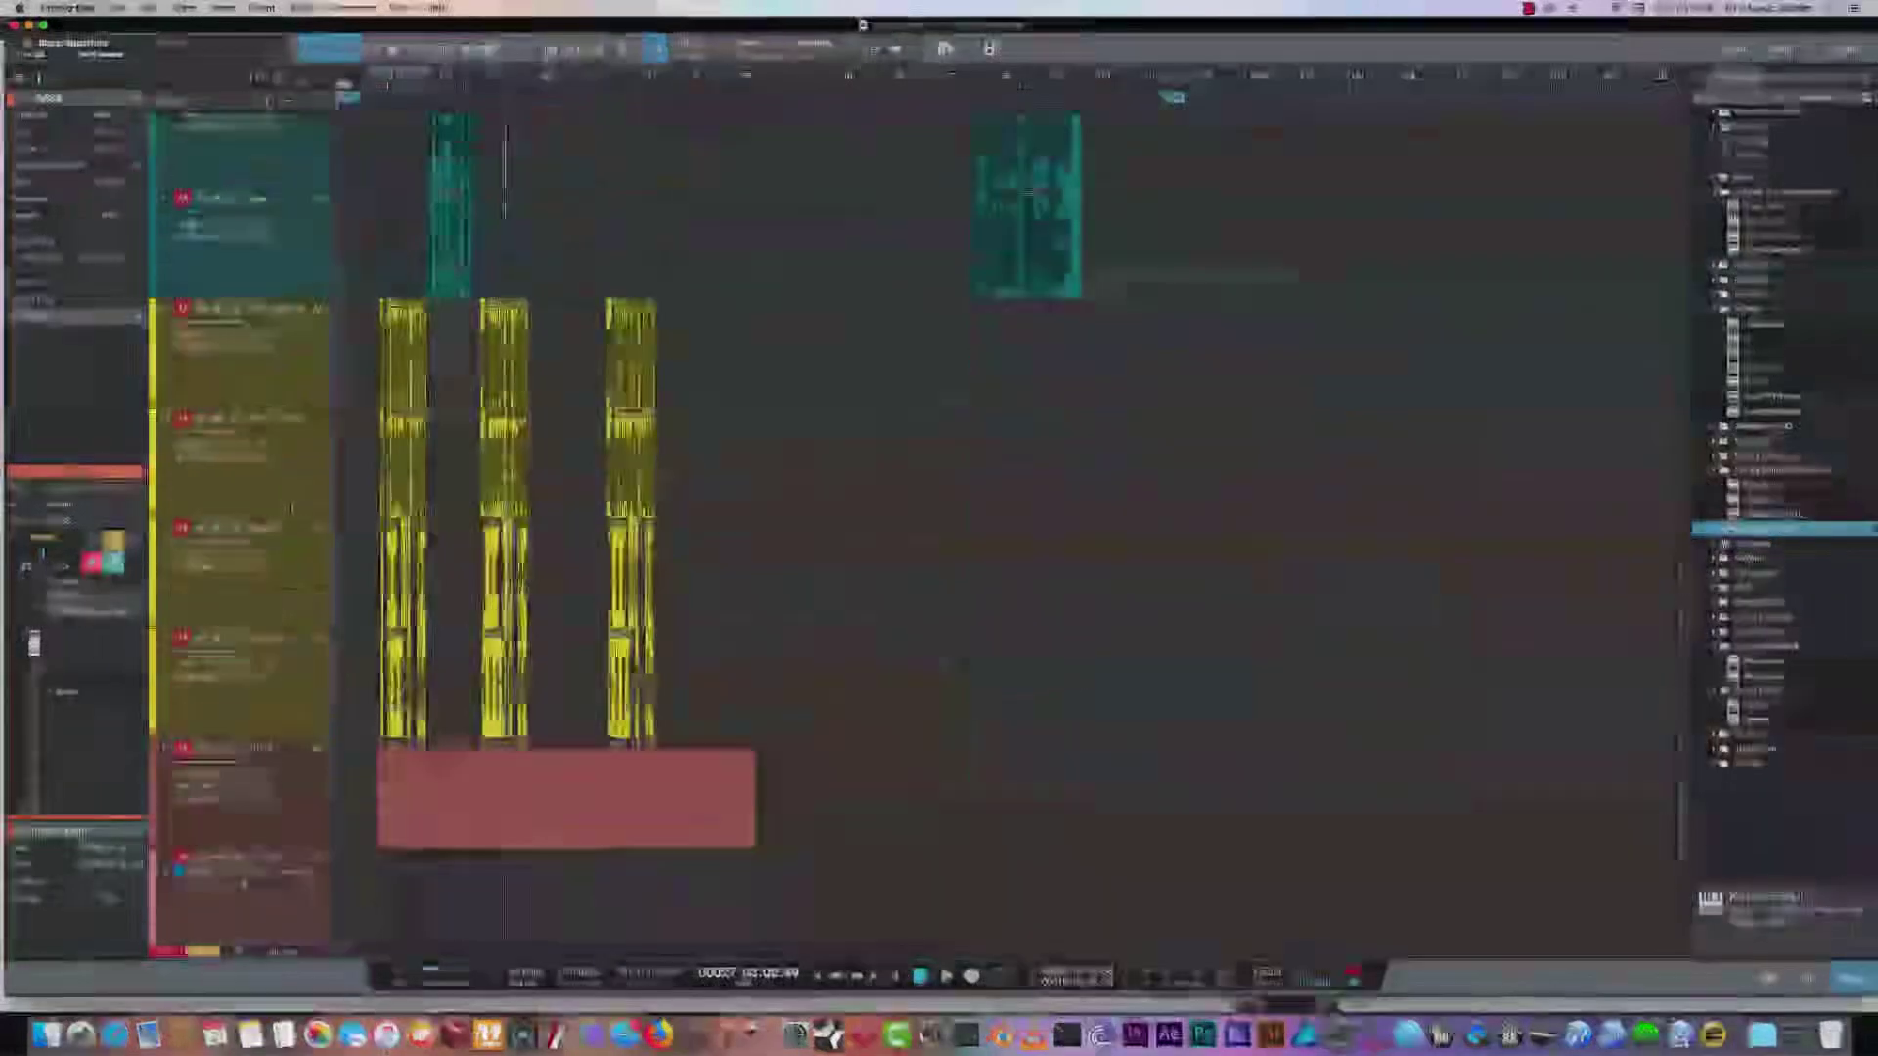
{"action": "key", "text": "space"}
{"action": "scroll", "coordinate": [190, 754], "scroll_direction": "up", "scroll_amount": 8}
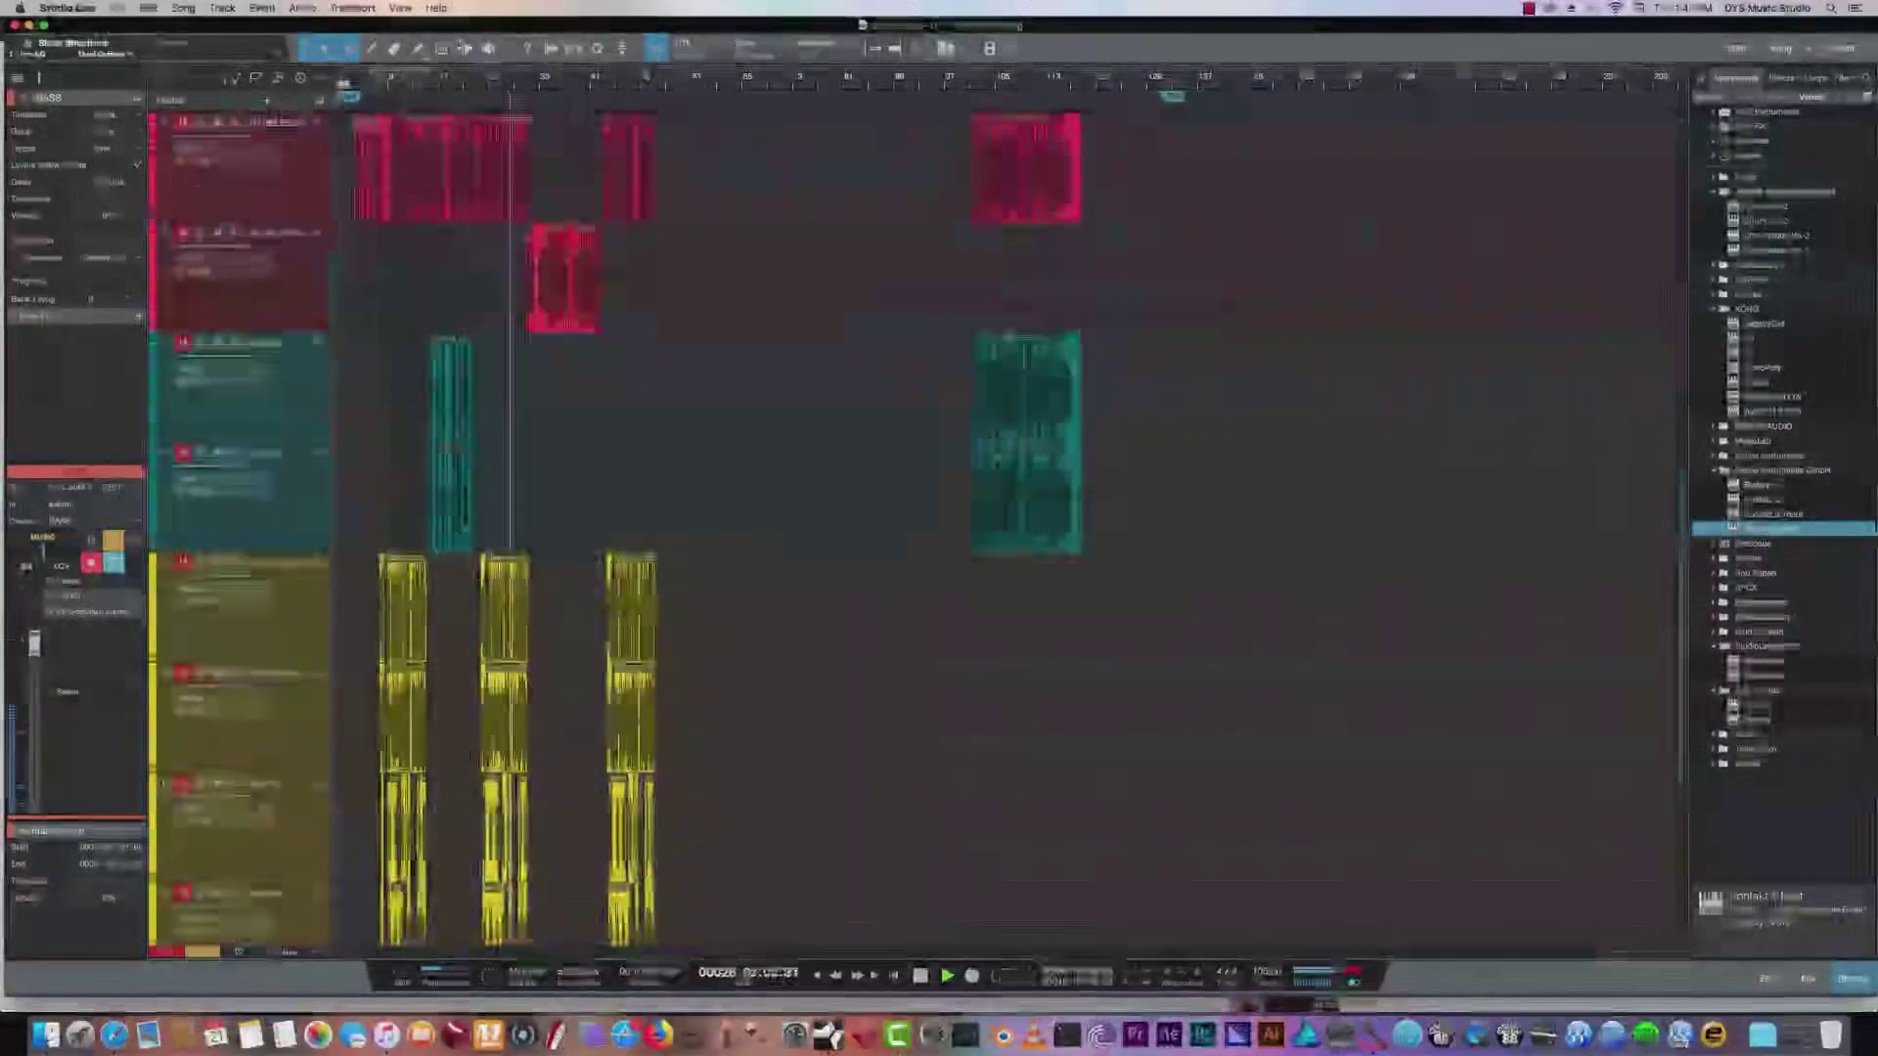
{"action": "scroll", "coordinate": [191, 754], "scroll_direction": "up", "scroll_amount": 6}
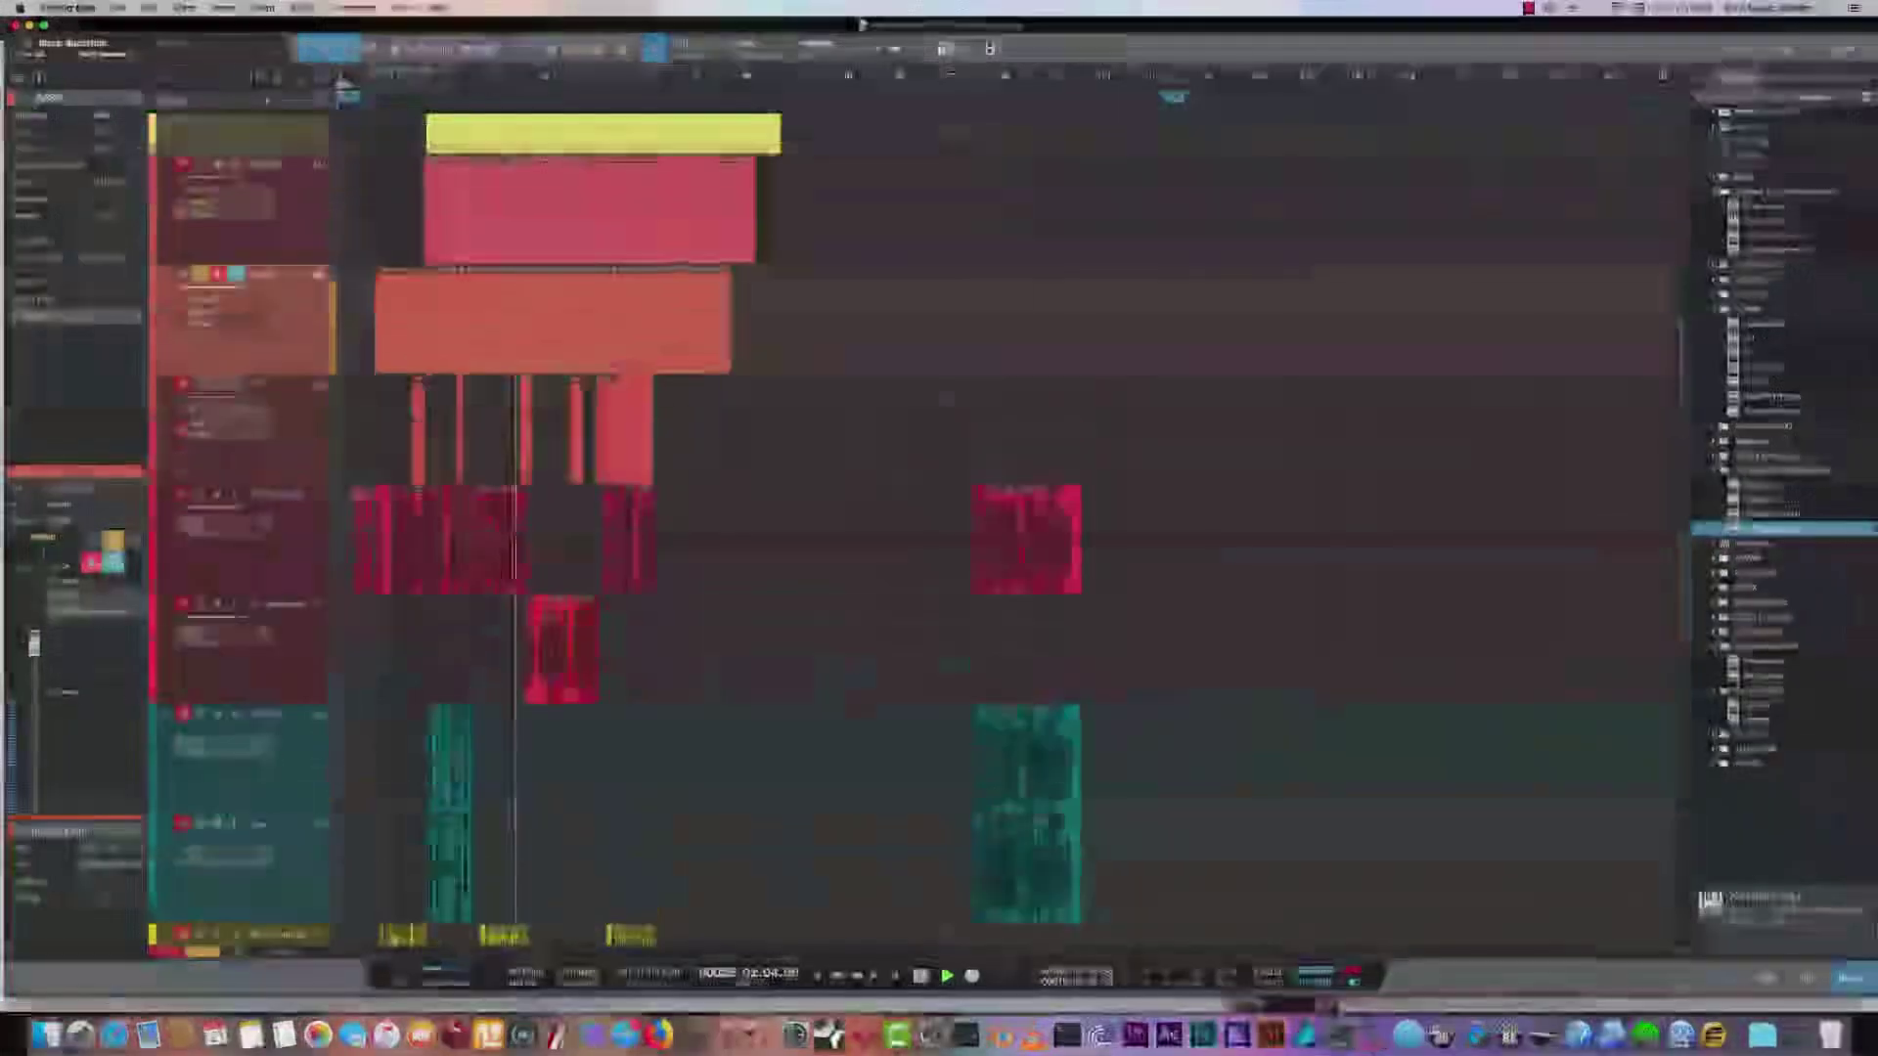
{"action": "scroll", "coordinate": [296, 396], "scroll_direction": "up", "scroll_amount": 3}
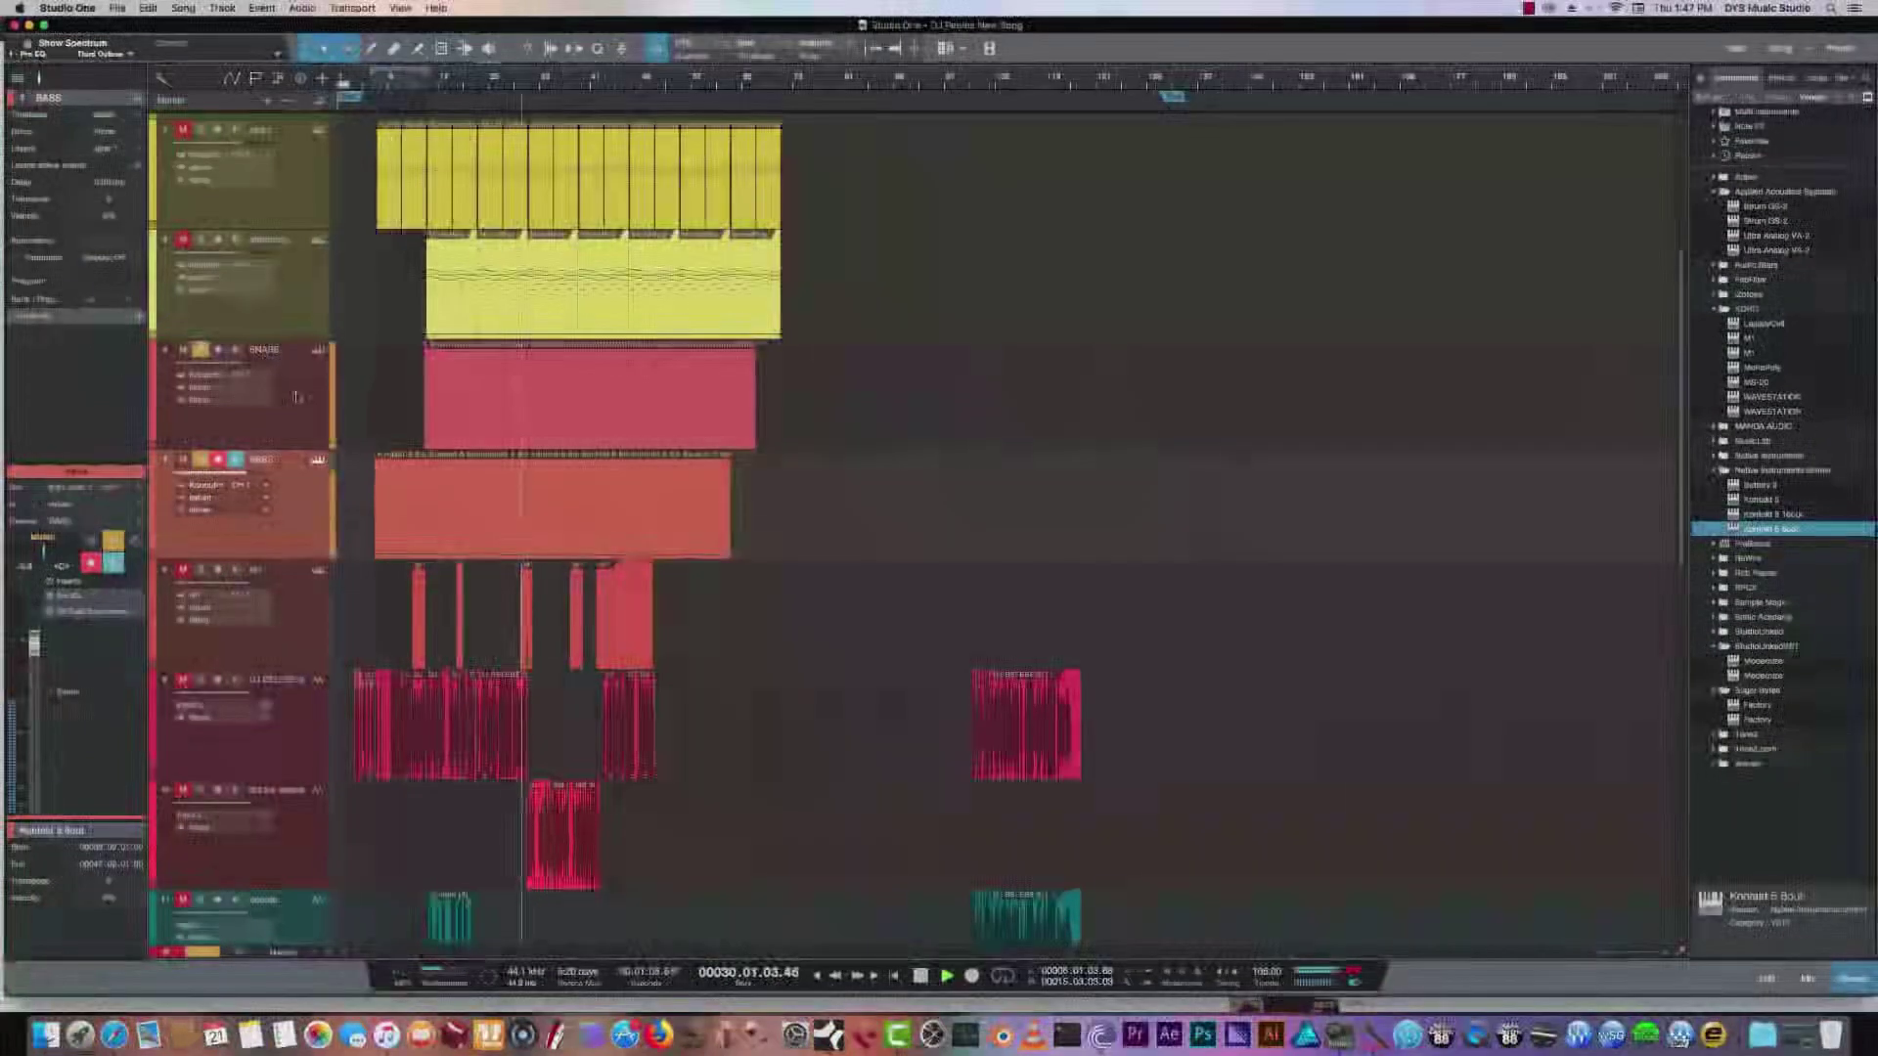
{"action": "scroll", "coordinate": [297, 396], "scroll_direction": "up", "scroll_amount": 5}
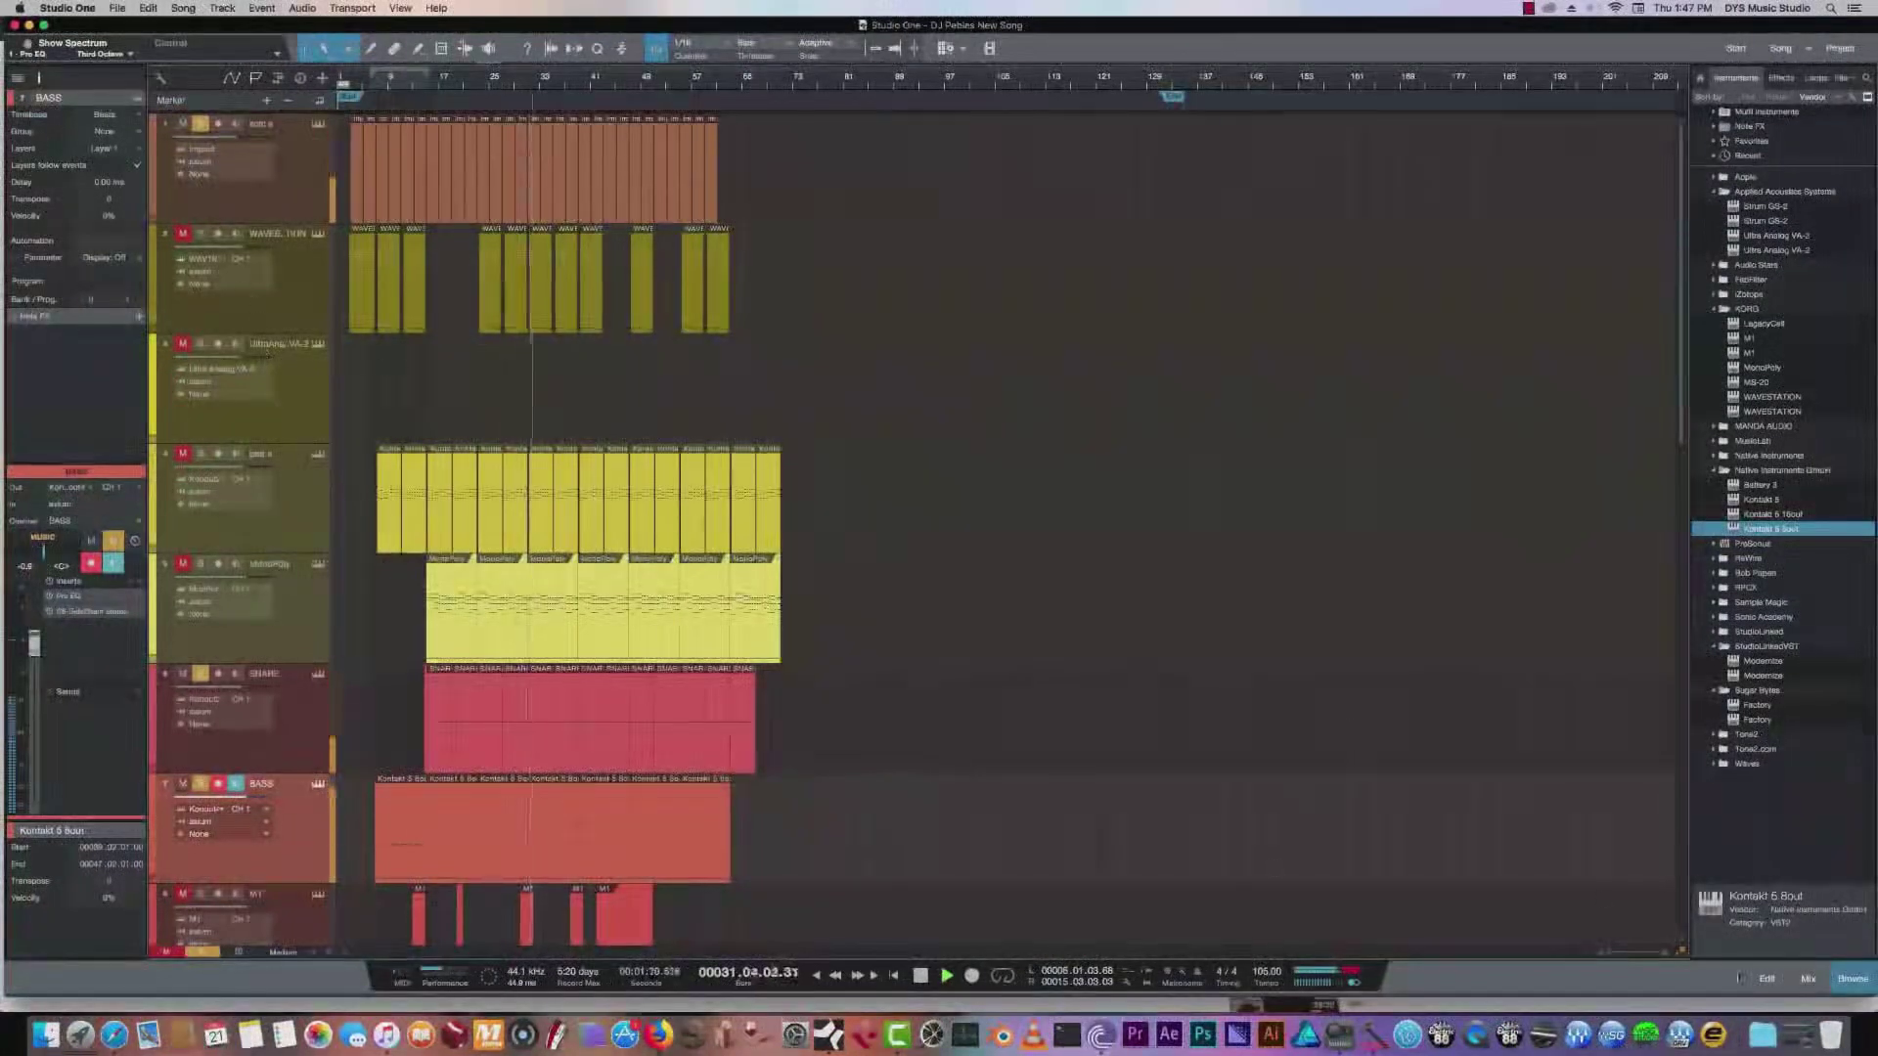
Show the mix console and open the Pro EQ on the snare aux channel to inspect its curve.
{"action": "left_click", "coordinate": [1807, 978]}
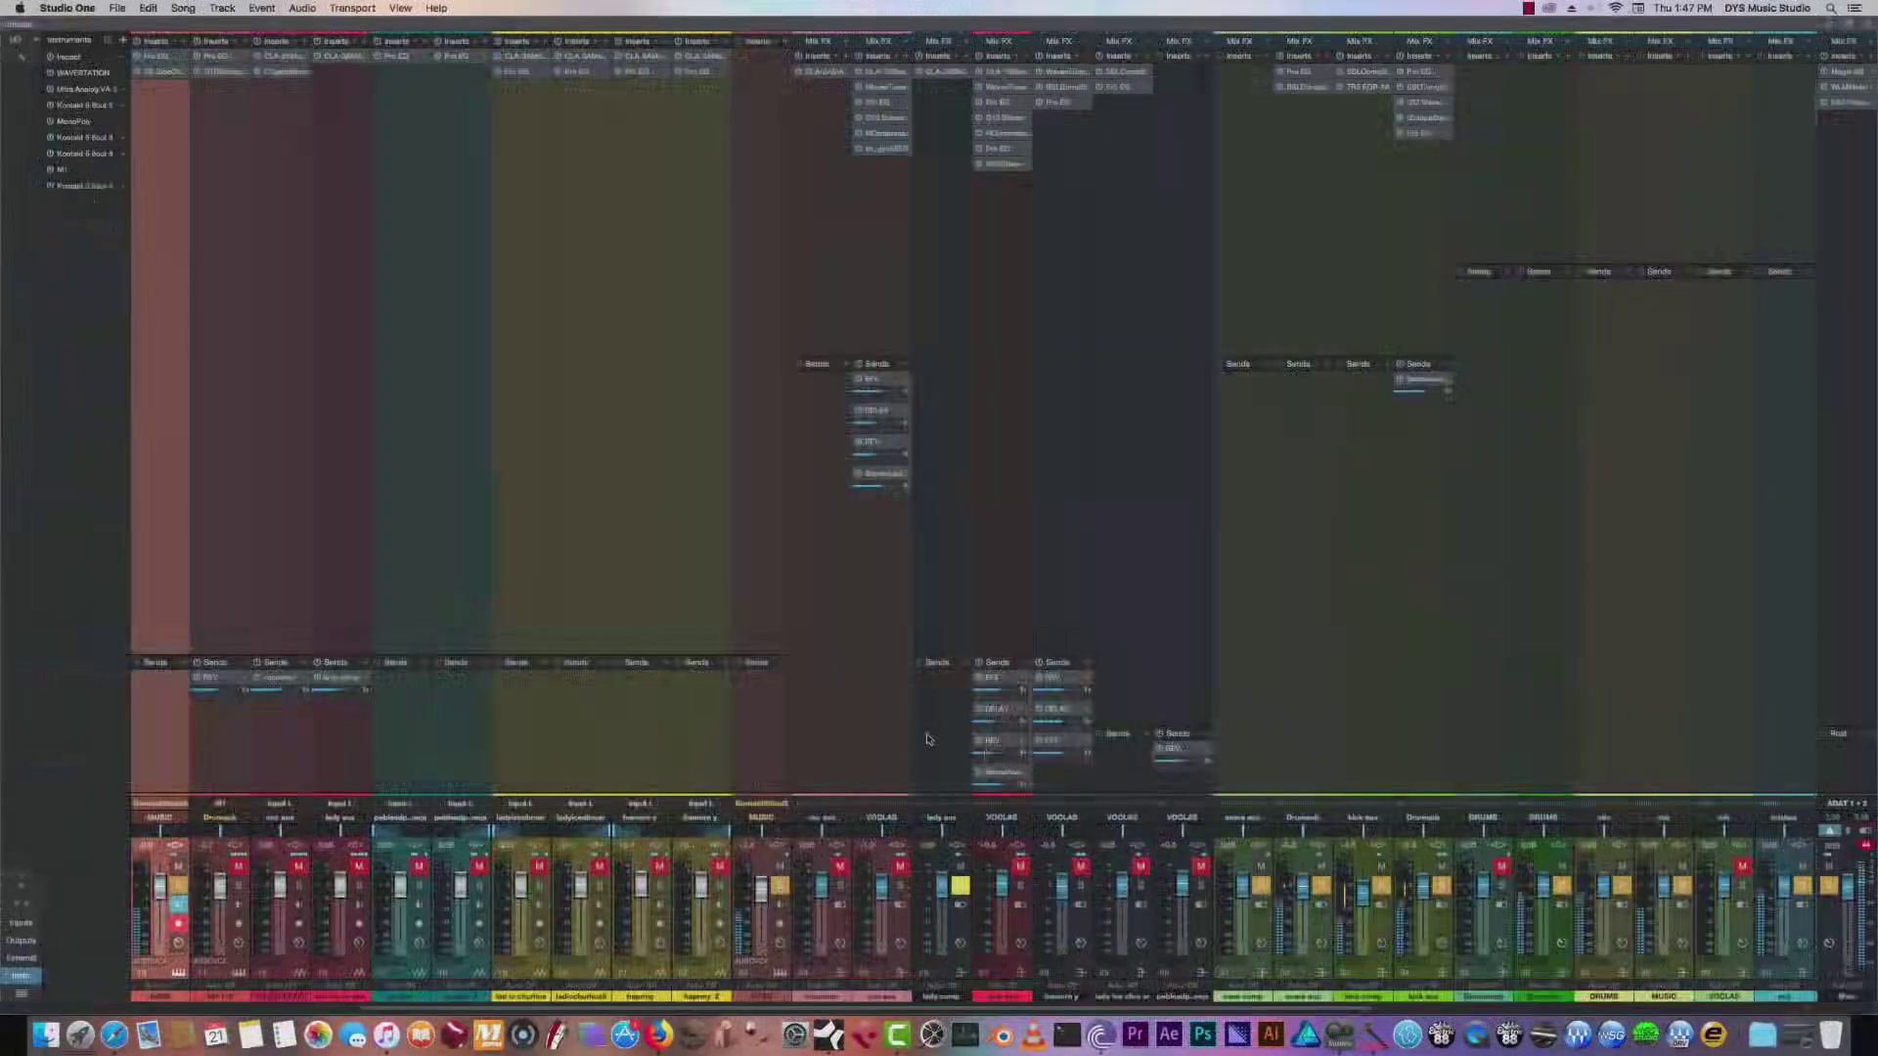
{"action": "scroll", "coordinate": [1052, 973], "scroll_direction": "right", "scroll_amount": 5}
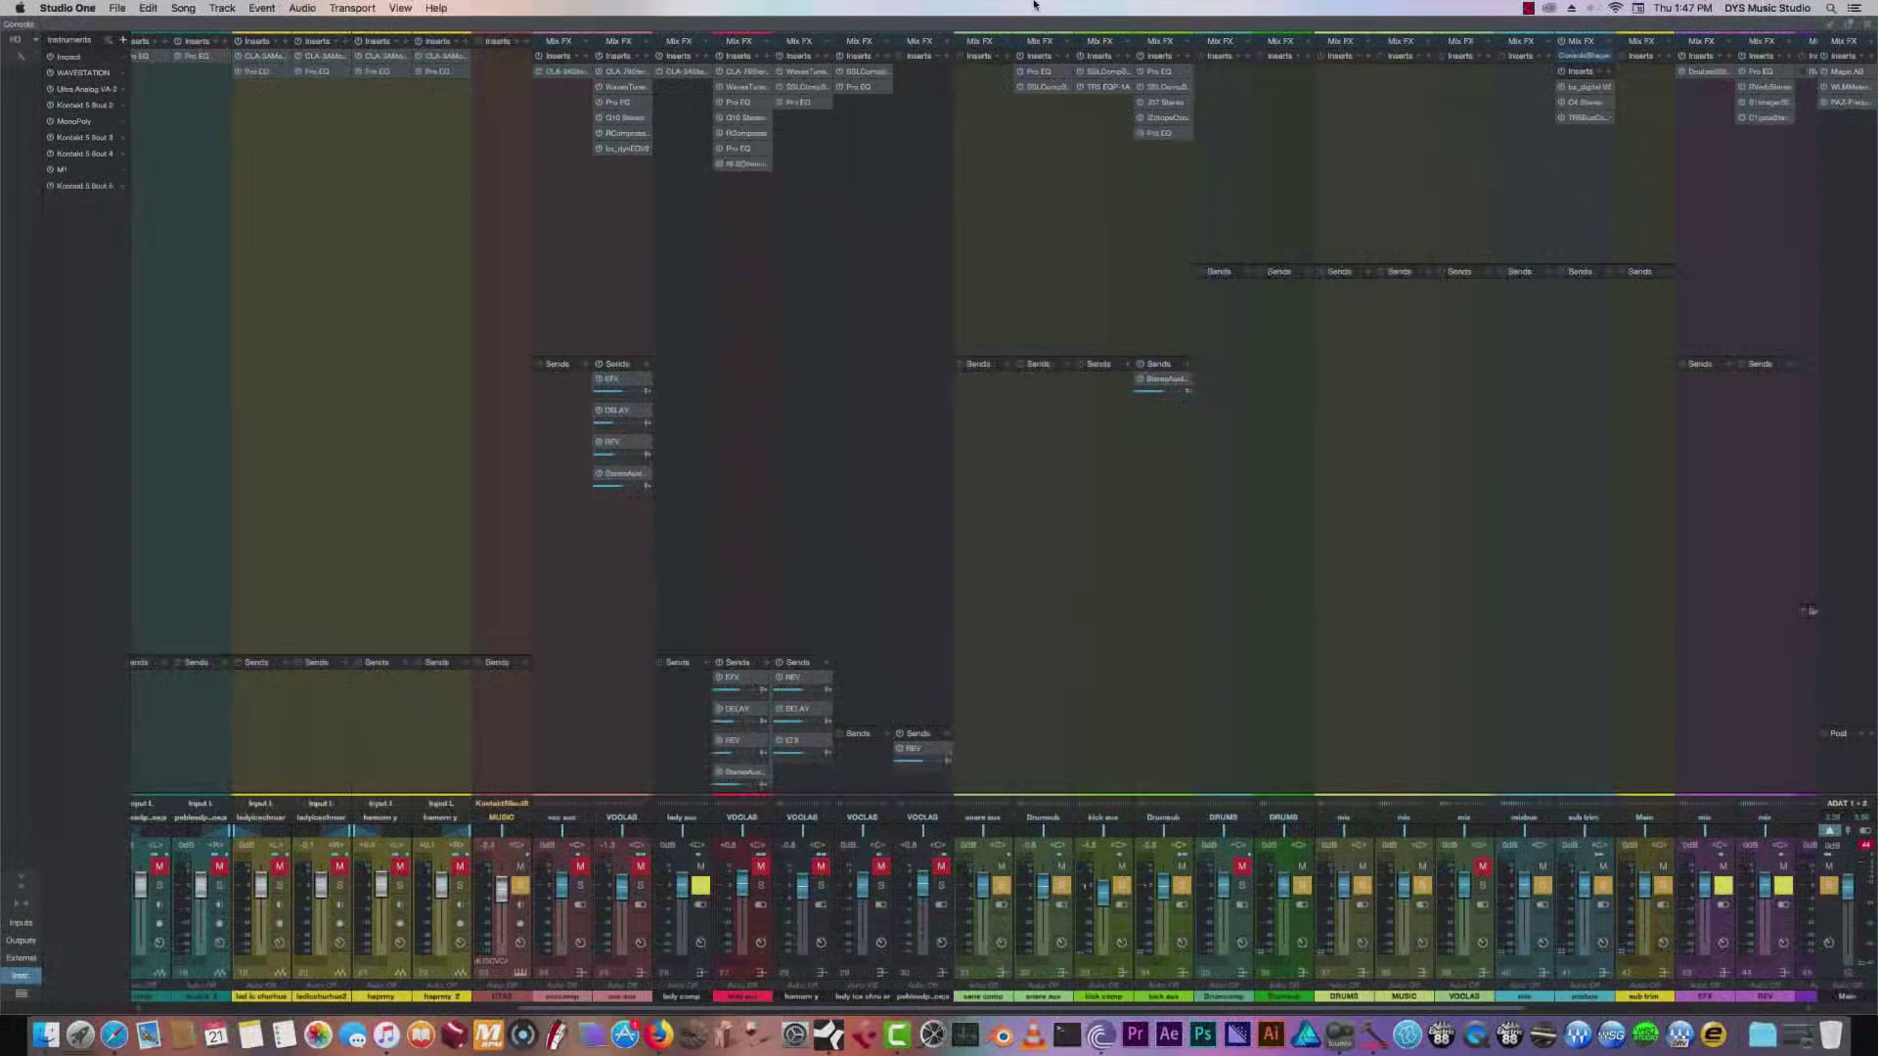
{"action": "left_click", "coordinate": [1037, 73]}
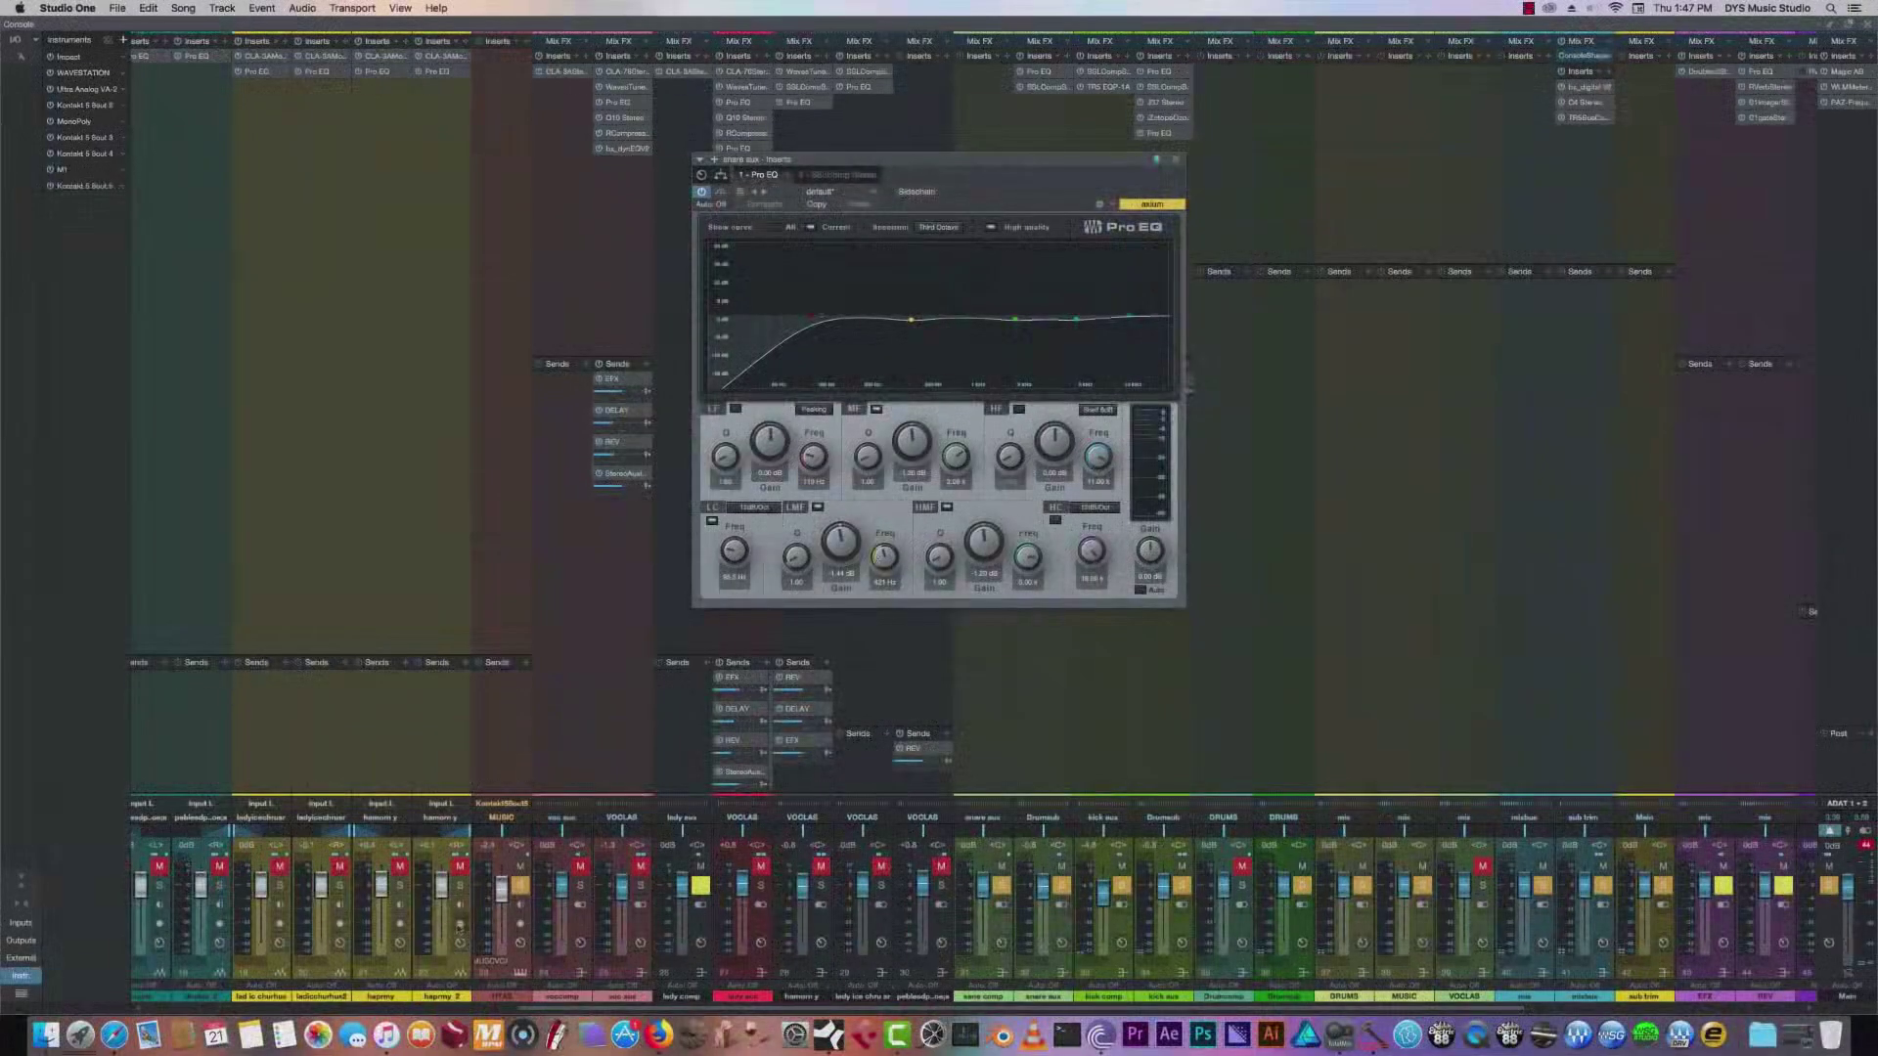
{"action": "scroll", "coordinate": [804, 934], "scroll_direction": "left", "scroll_amount": 3}
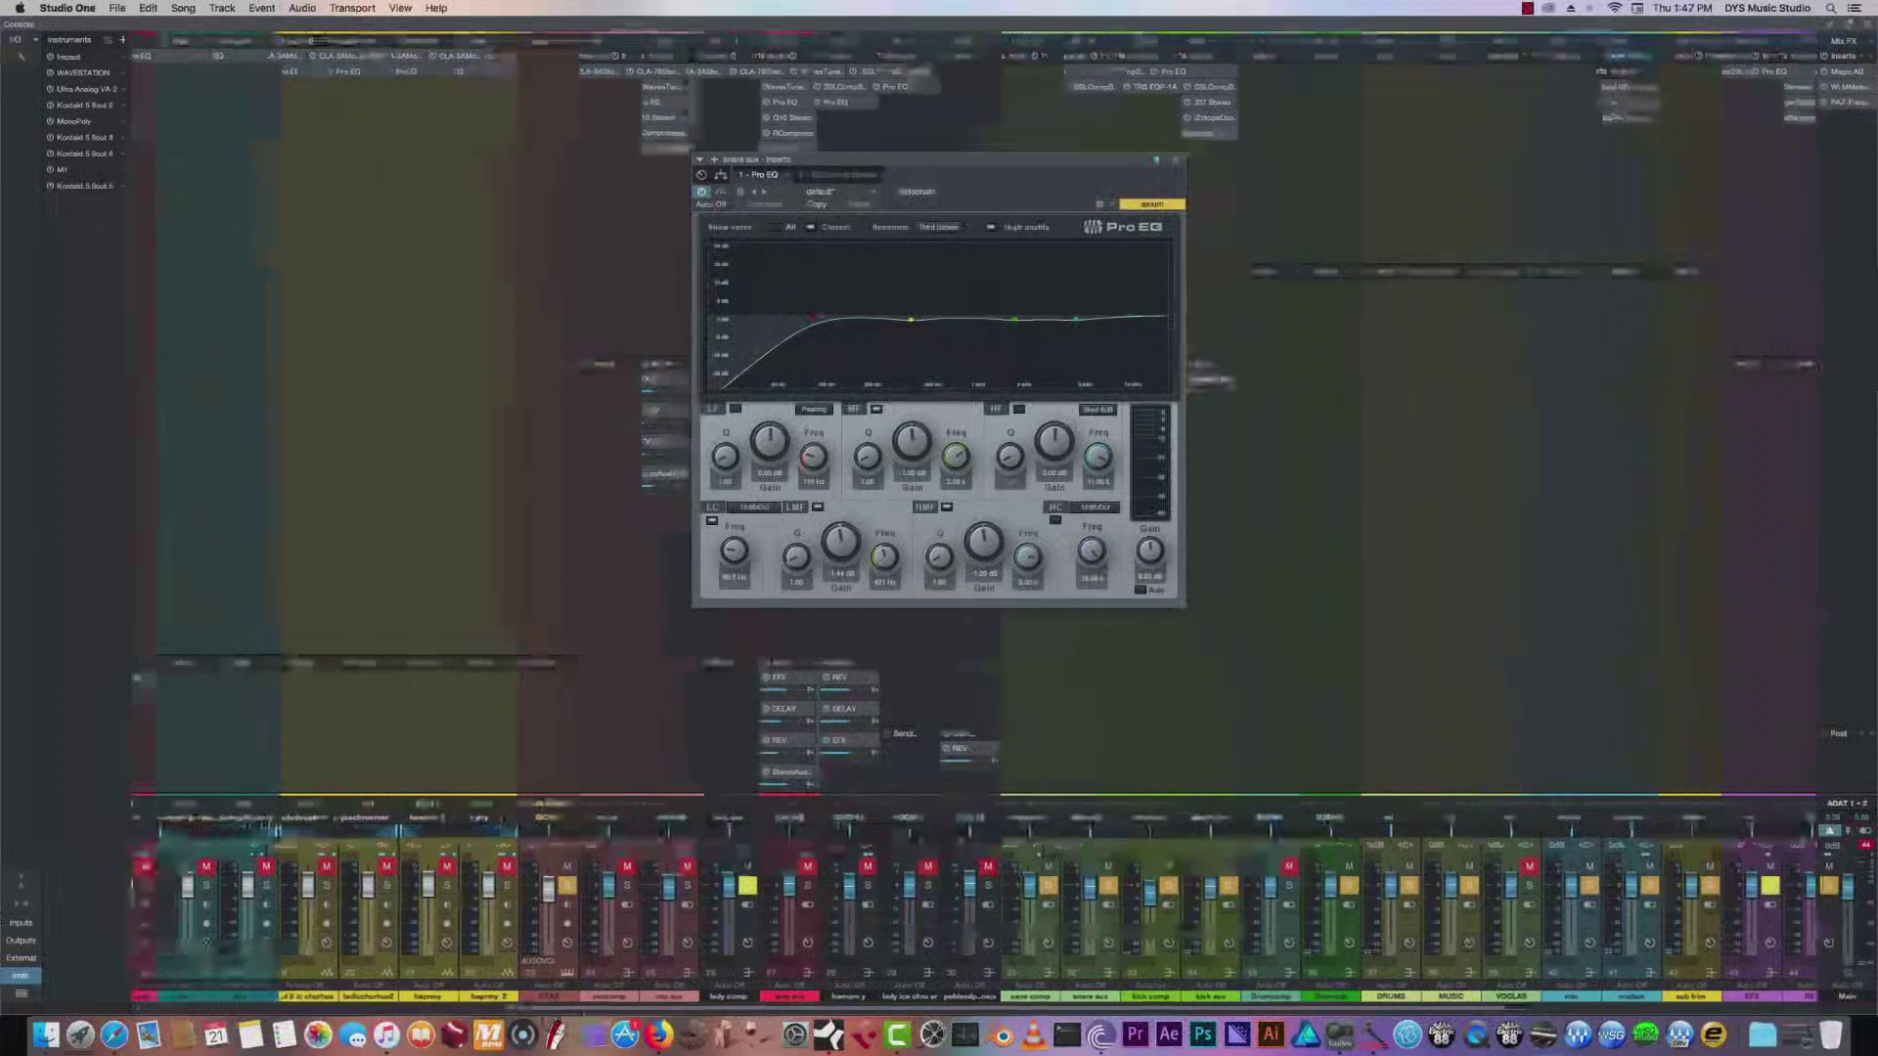
Return to the arrangement, open the SNARE track's Pro EQ, and close the snare aux Pro EQ window.
{"action": "left_click_drag", "start_coordinate": [678, 886], "coordinate": [649, 878]}
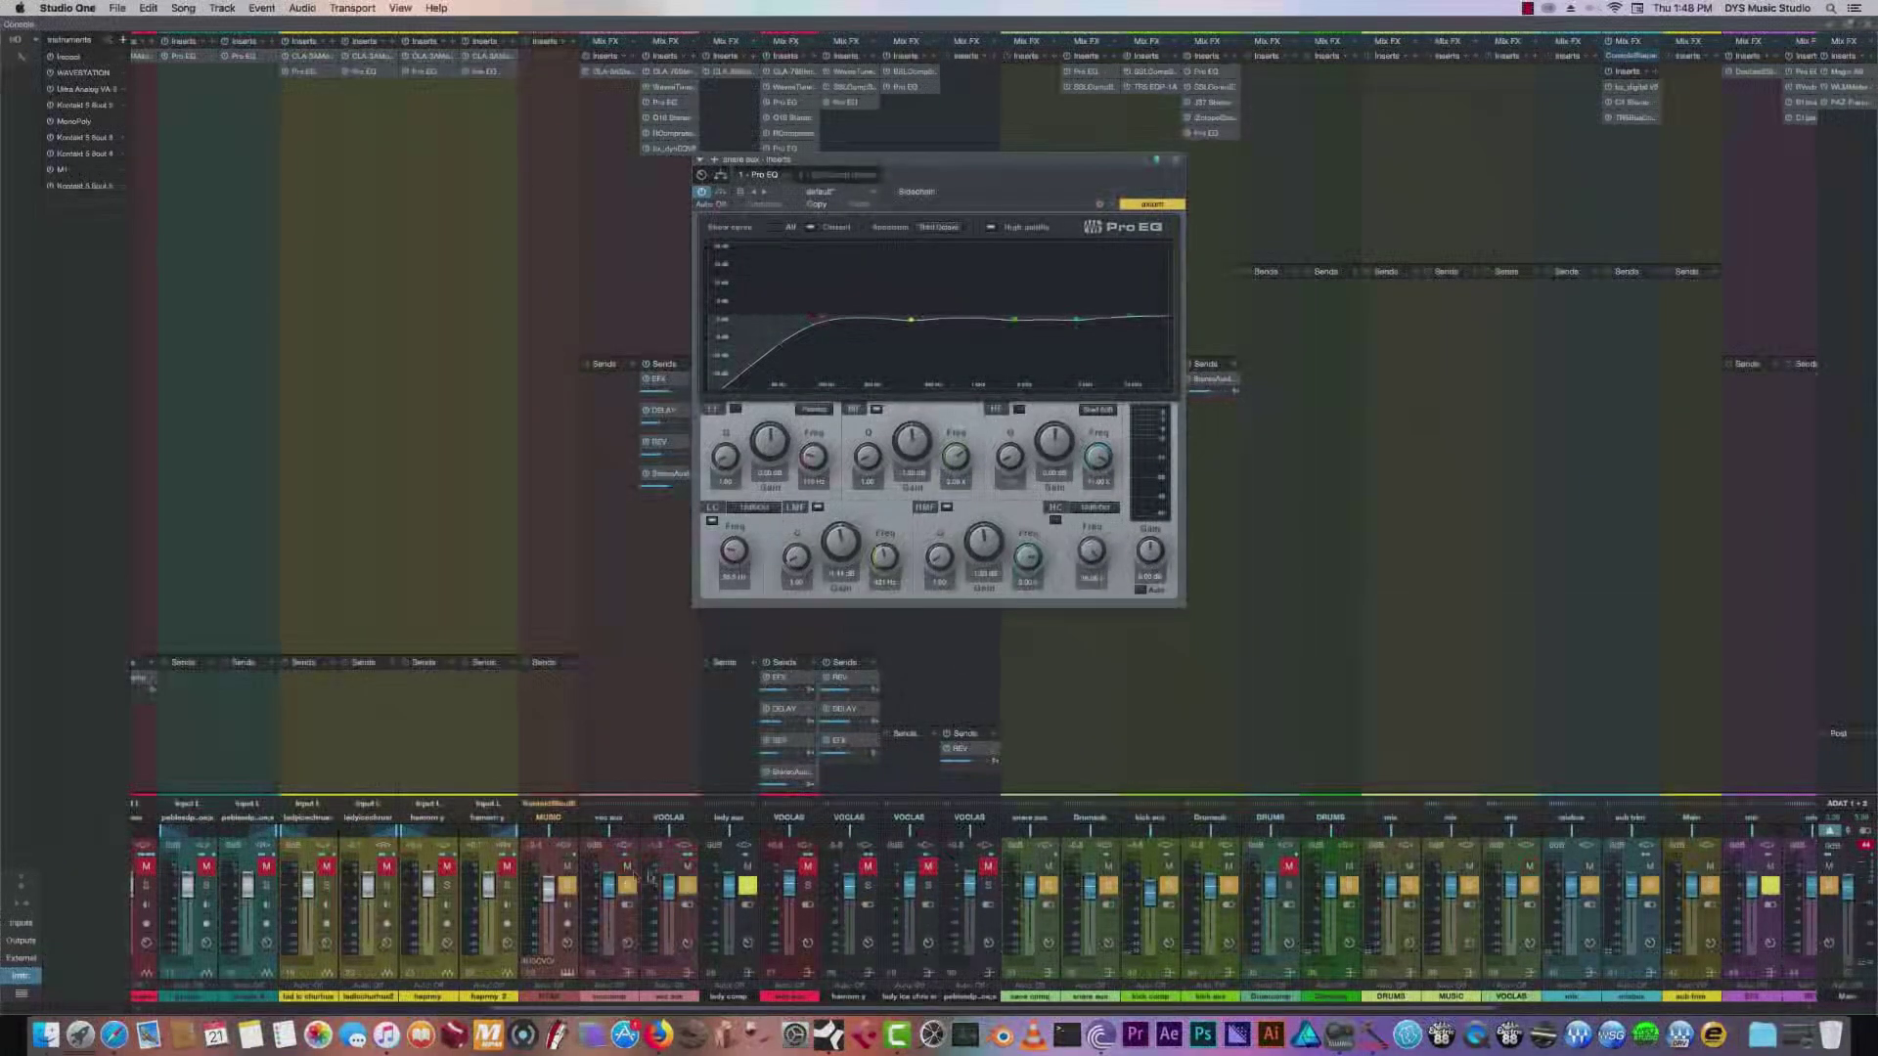
{"action": "scroll", "coordinate": [616, 975], "scroll_direction": "left", "scroll_amount": 5}
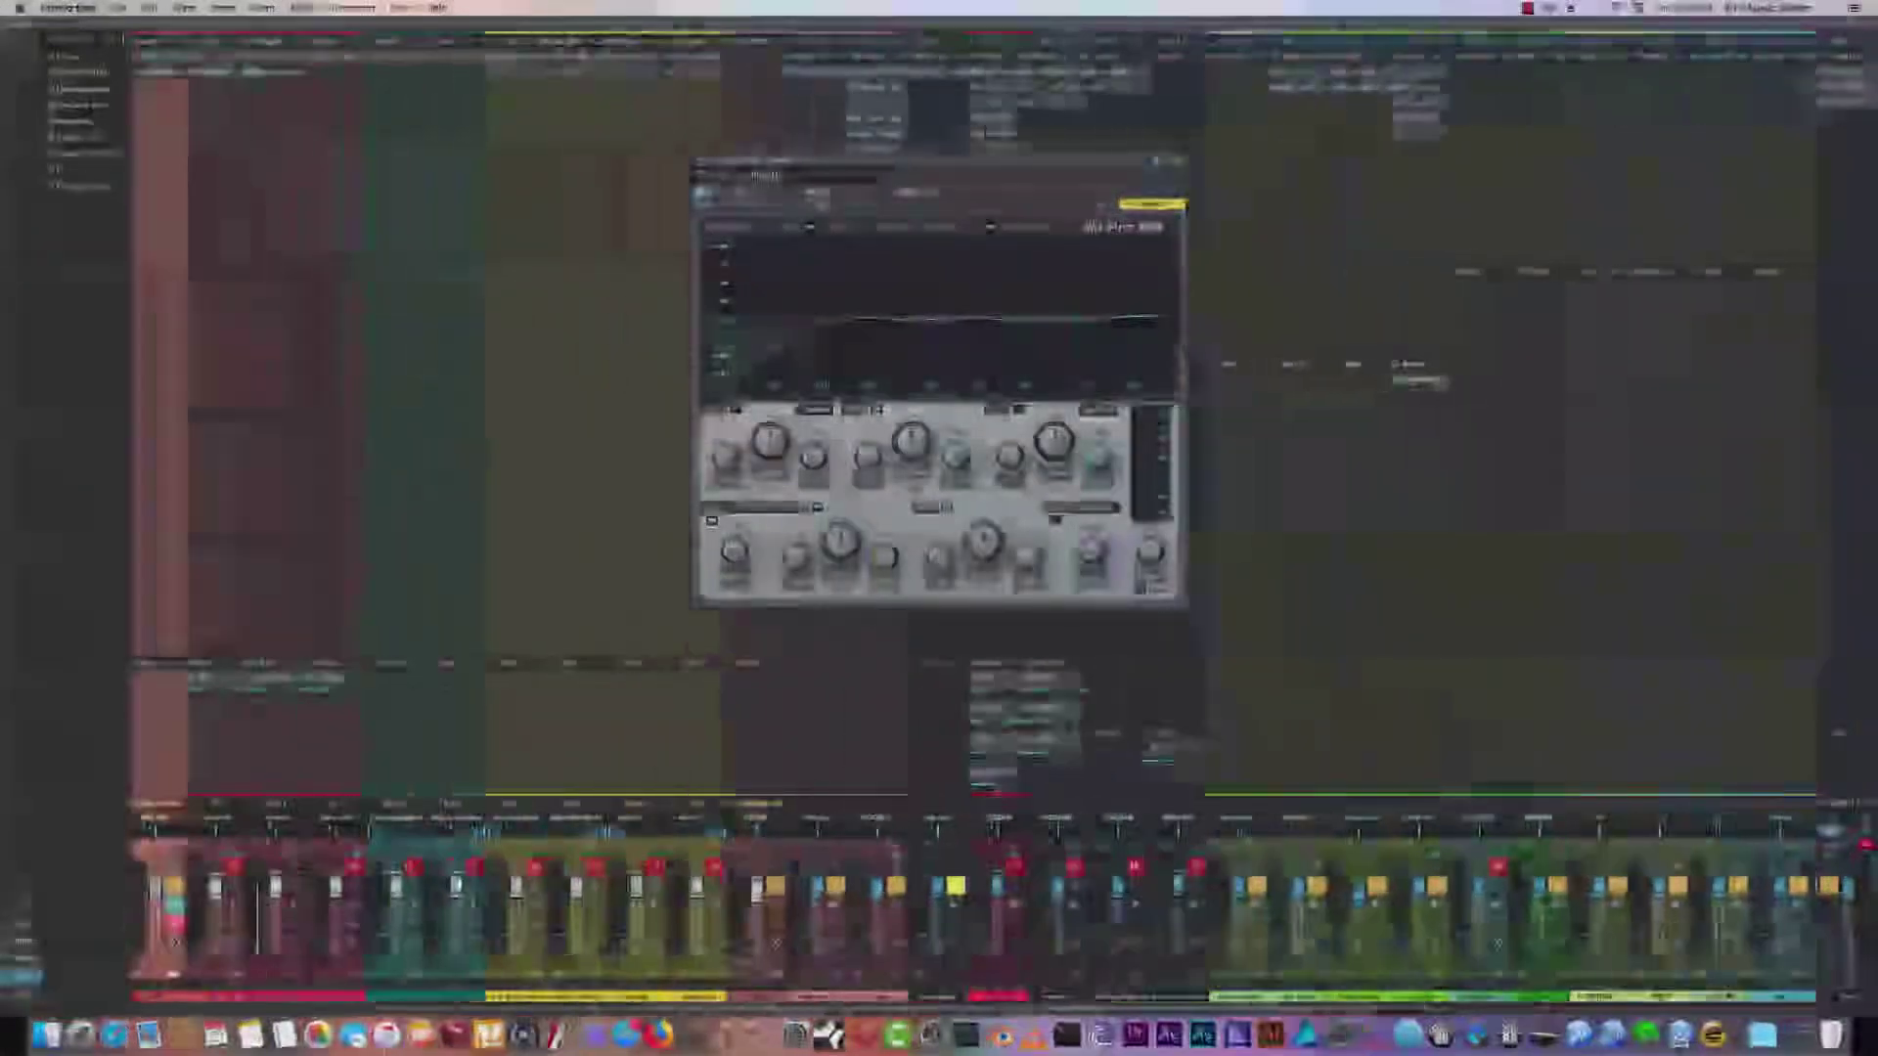
{"action": "scroll", "coordinate": [616, 939], "scroll_direction": "left", "scroll_amount": 8}
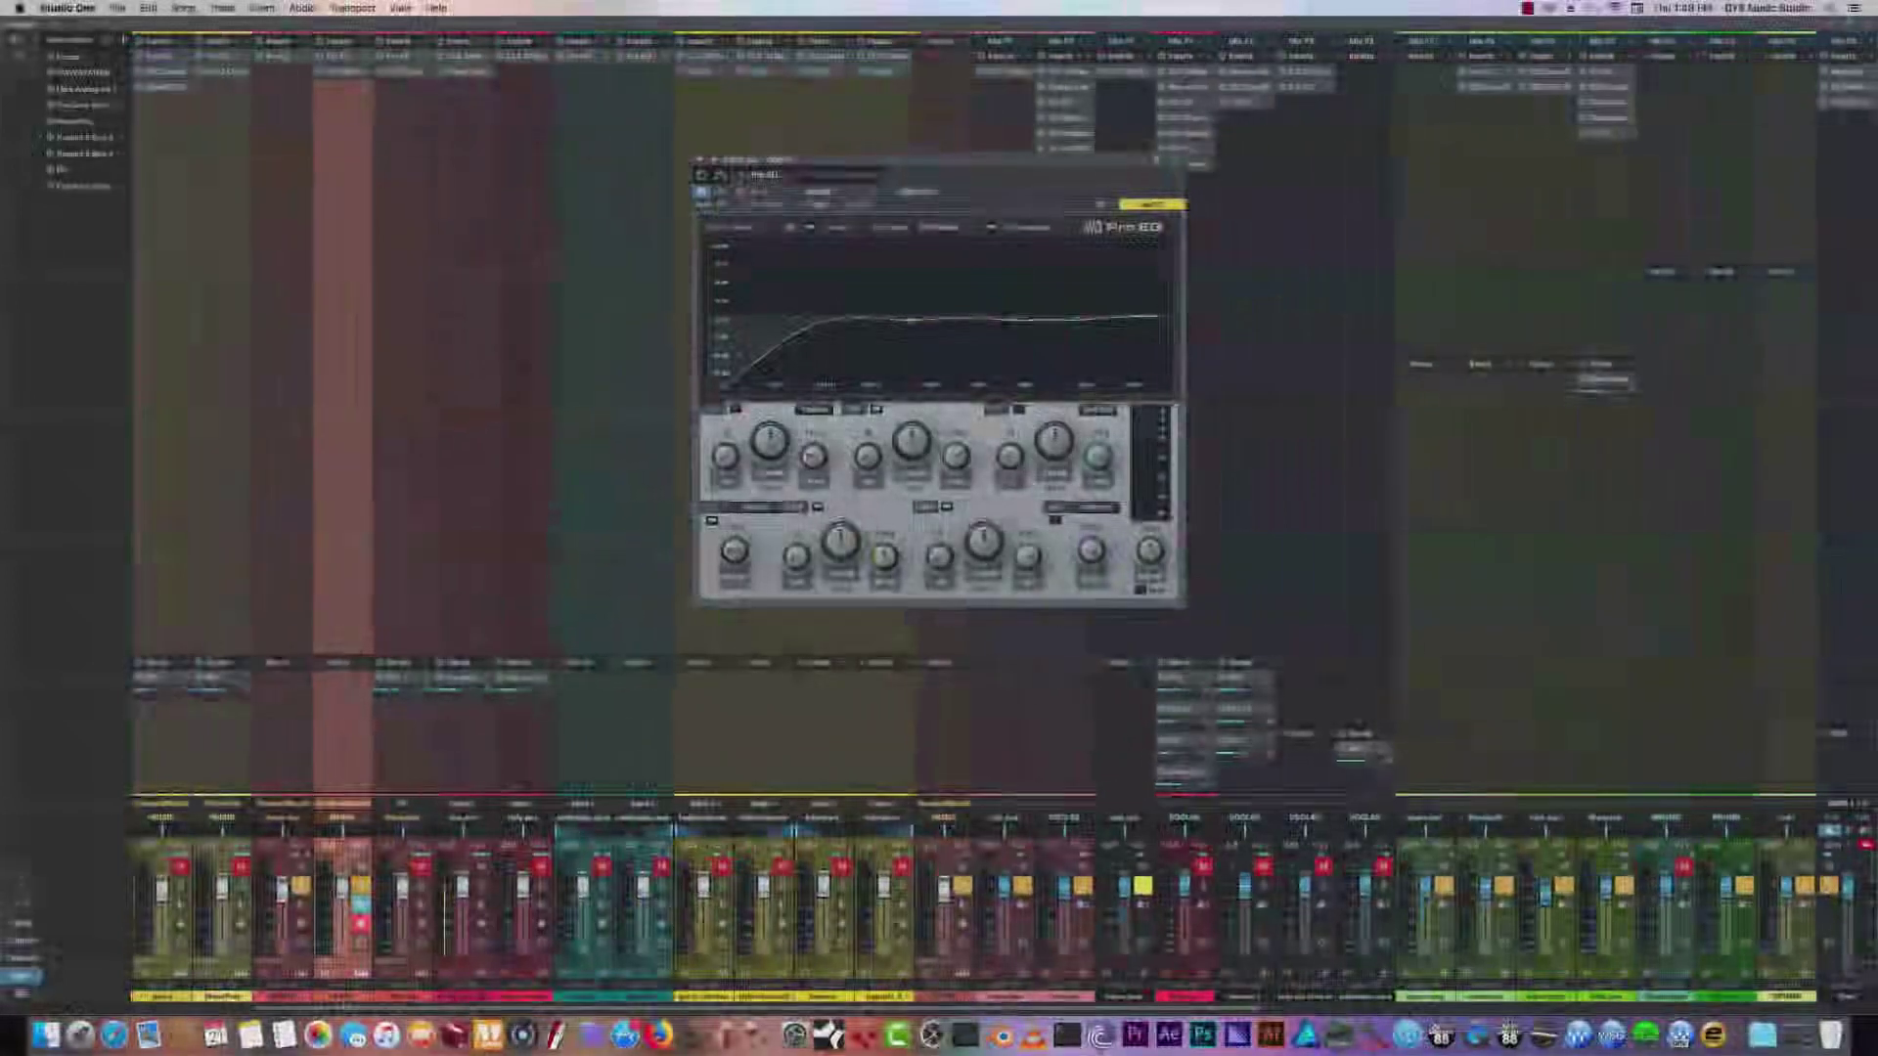
{"action": "scroll", "coordinate": [224, 1007], "scroll_direction": "left", "scroll_amount": 2}
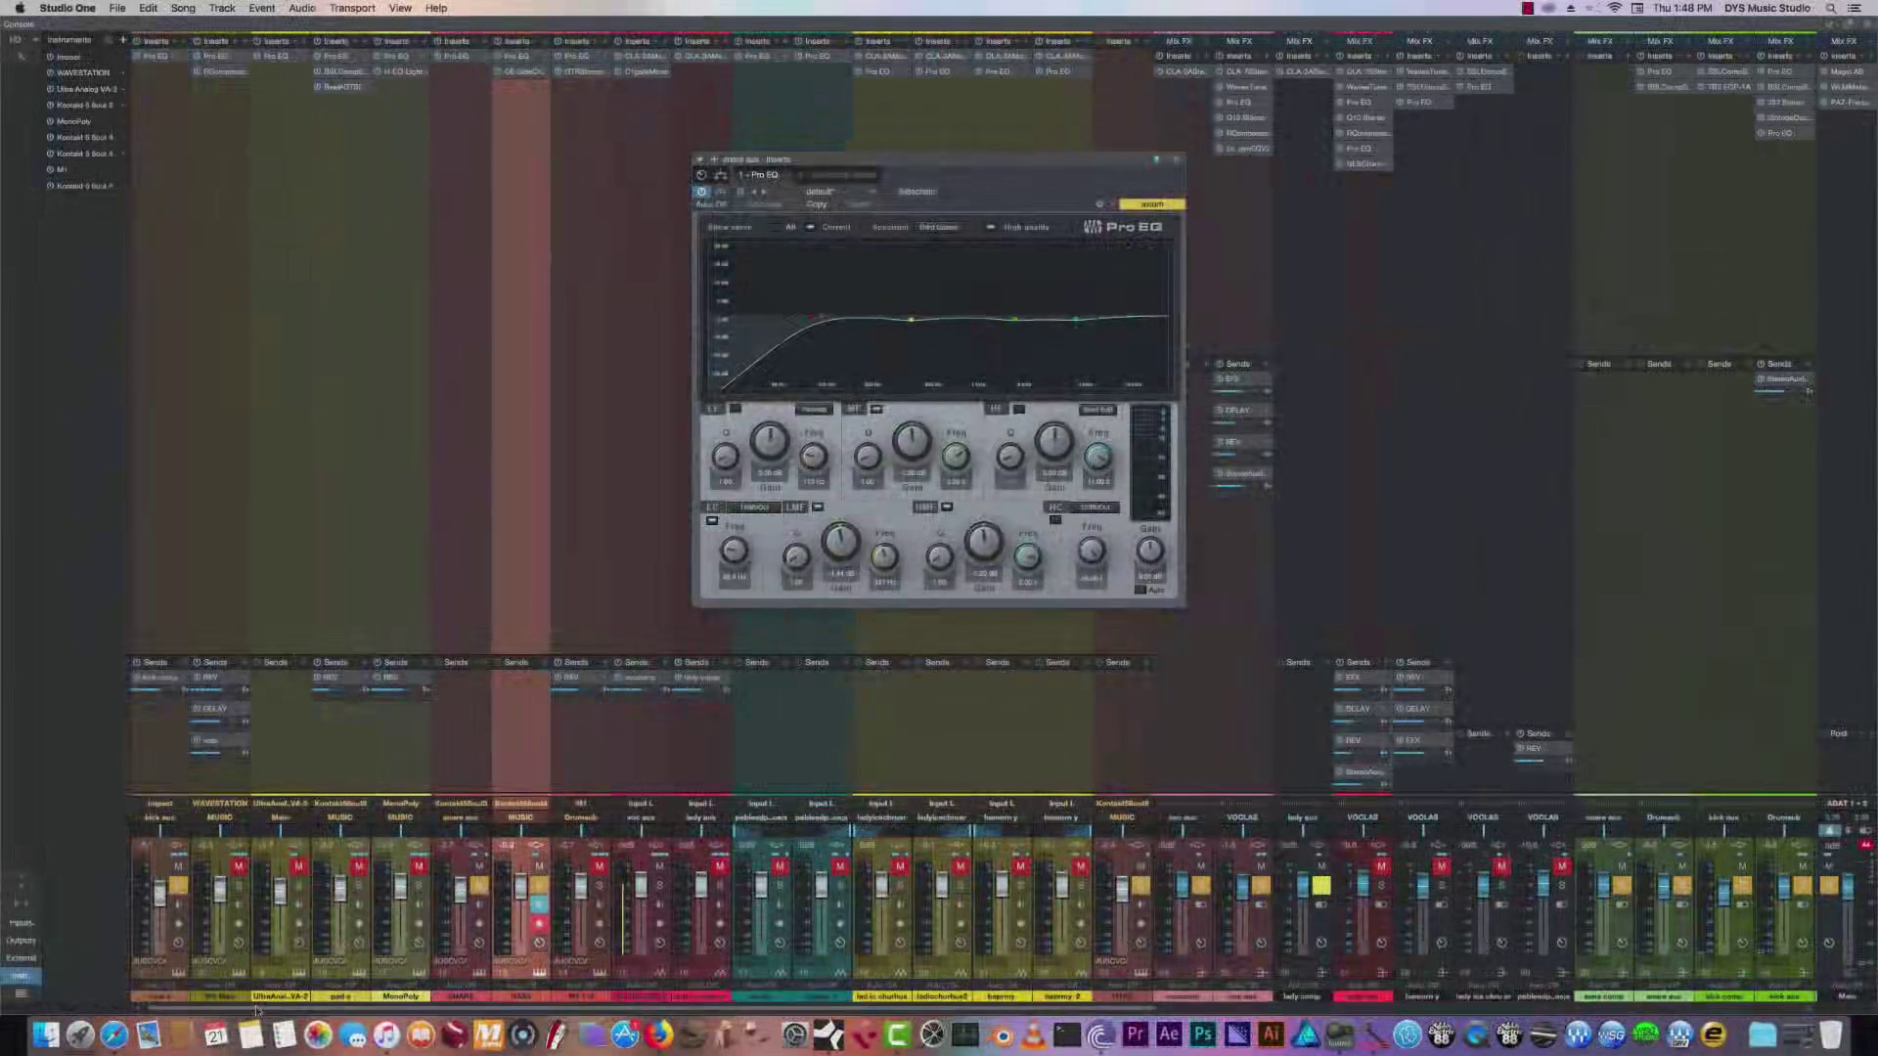
{"action": "scroll", "coordinate": [224, 1007], "scroll_direction": "right", "scroll_amount": 6}
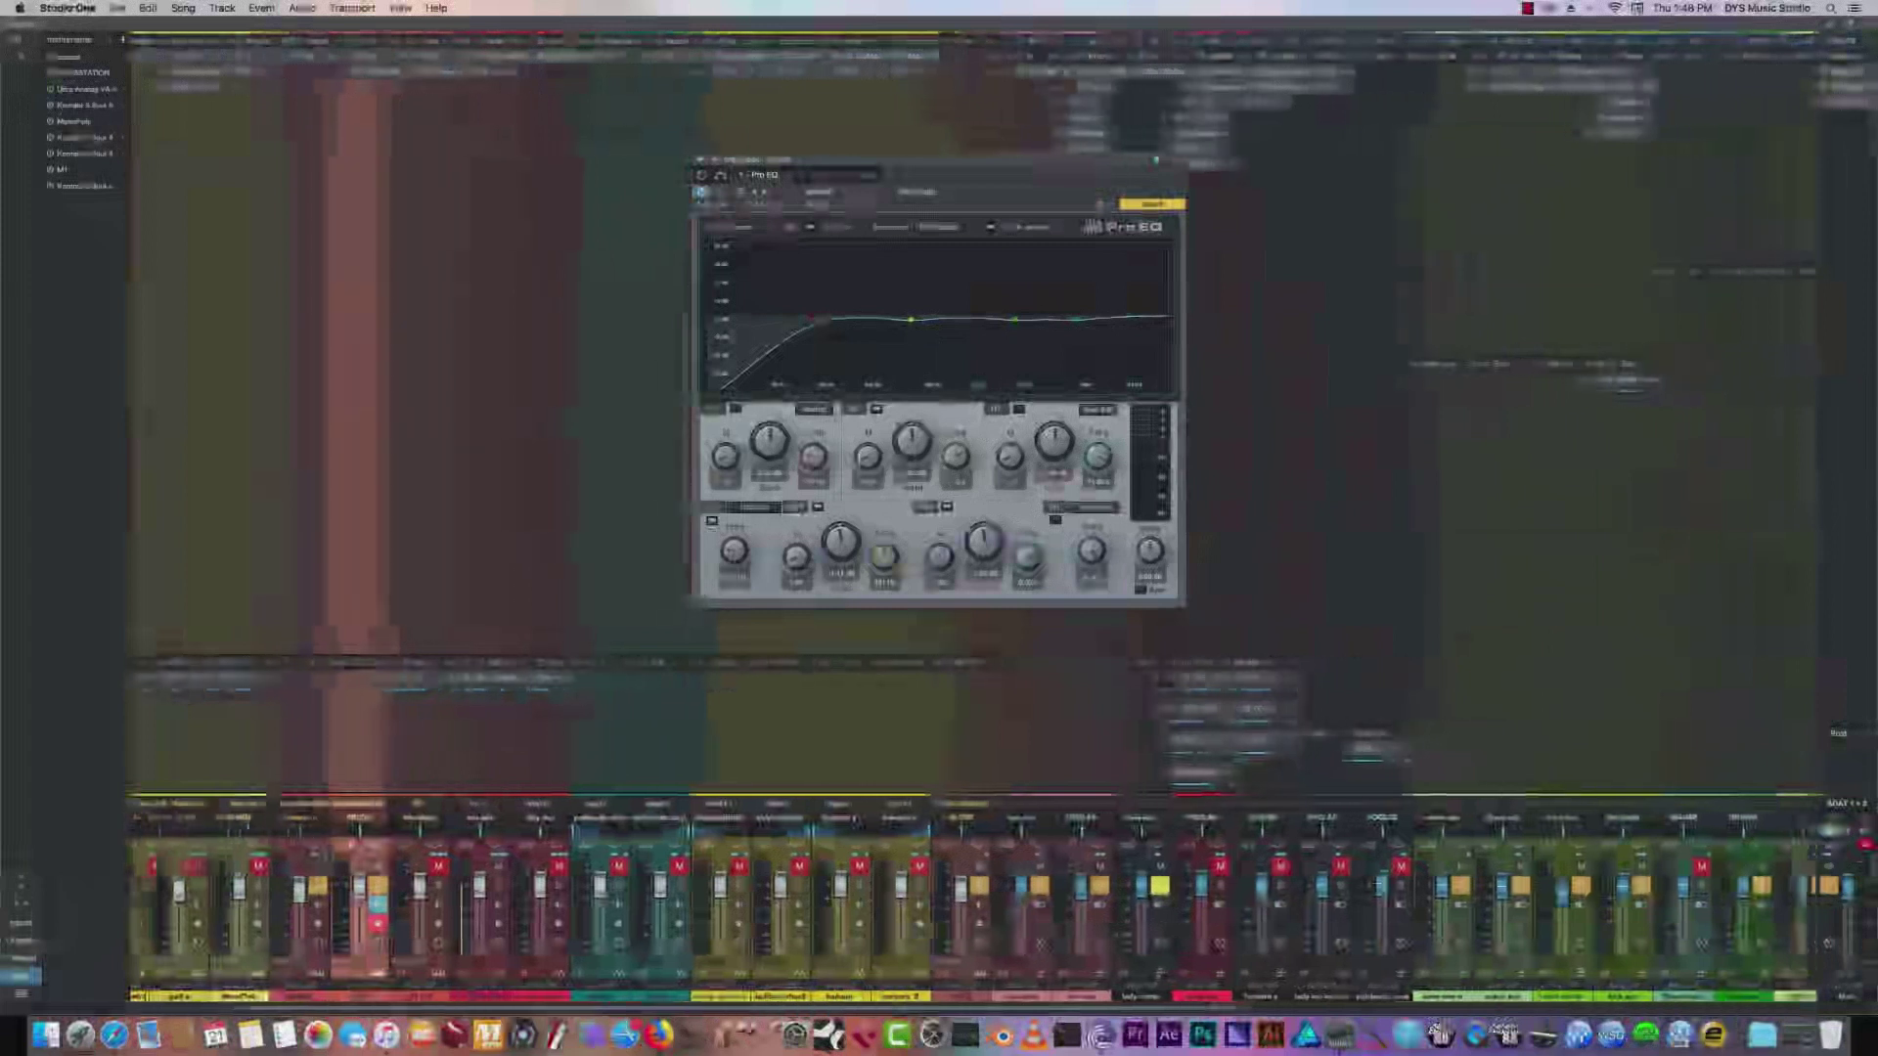
{"action": "scroll", "coordinate": [546, 1013], "scroll_direction": "right", "scroll_amount": 2}
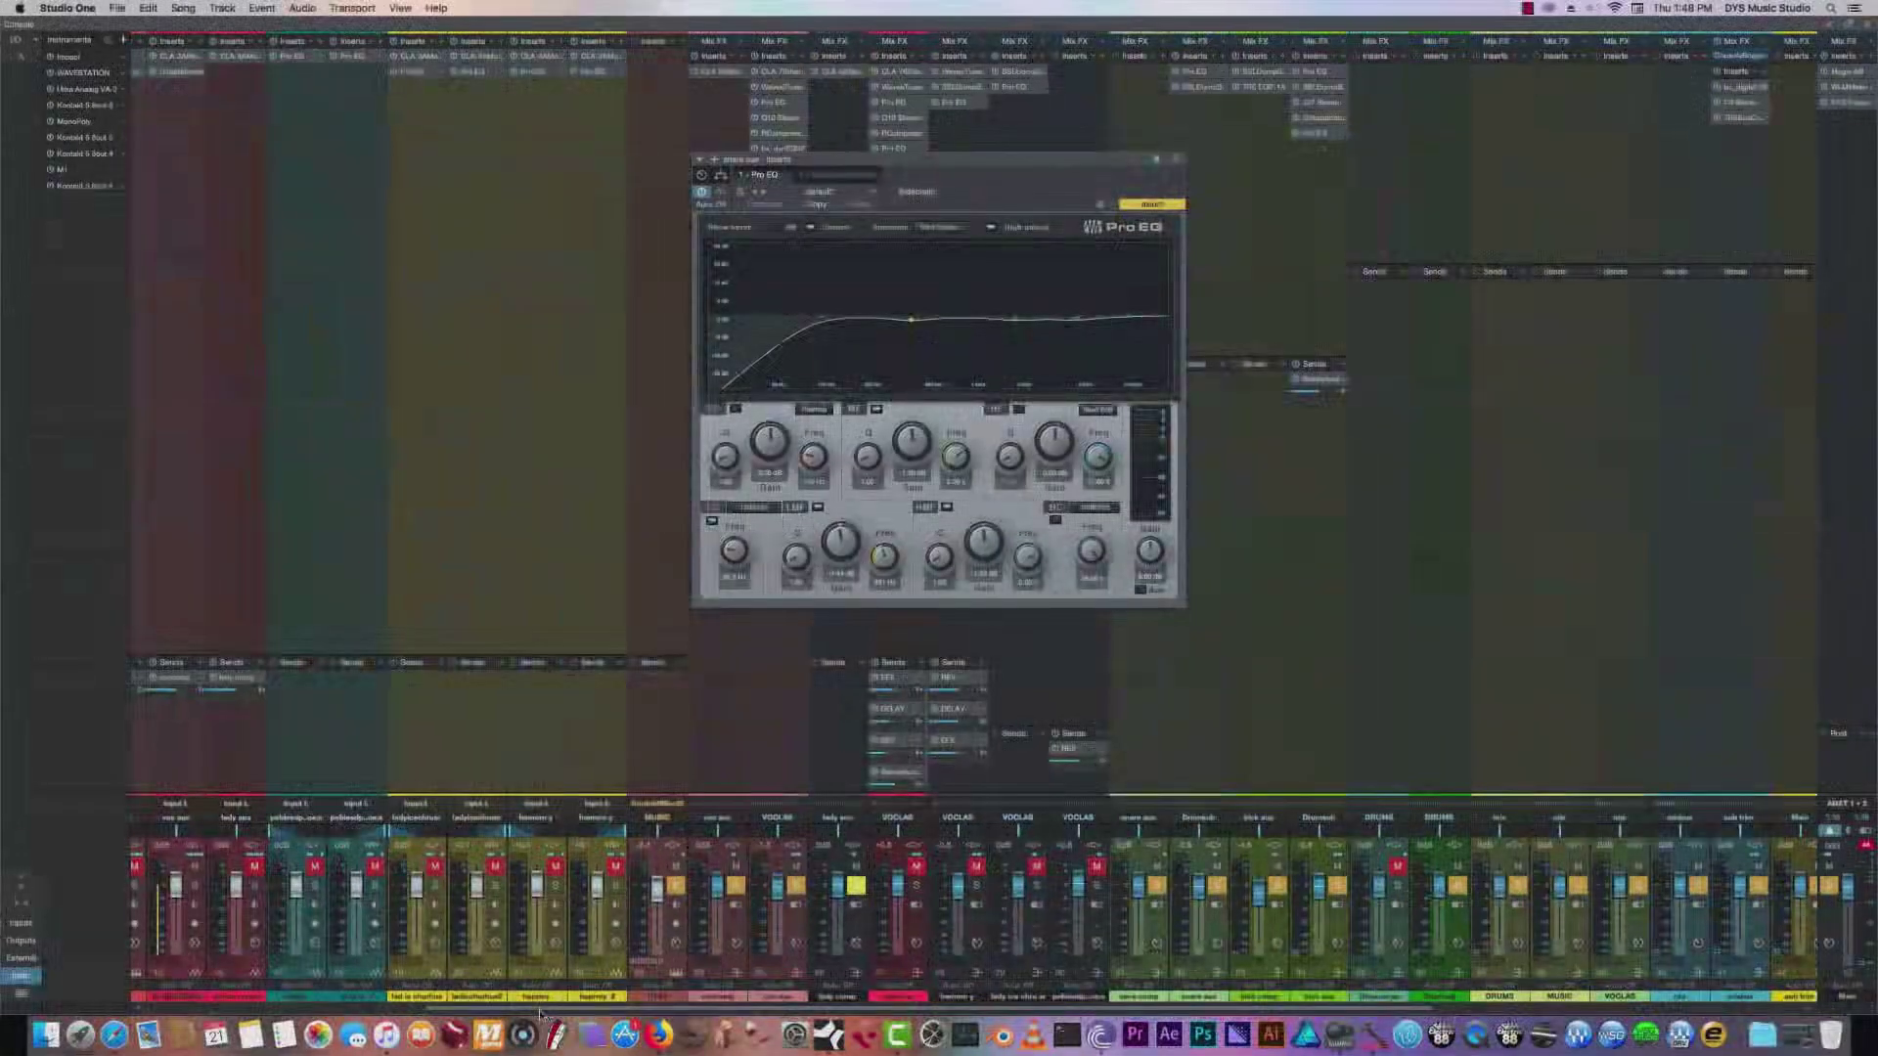
{"action": "scroll", "coordinate": [540, 1014], "scroll_direction": "left", "scroll_amount": 1}
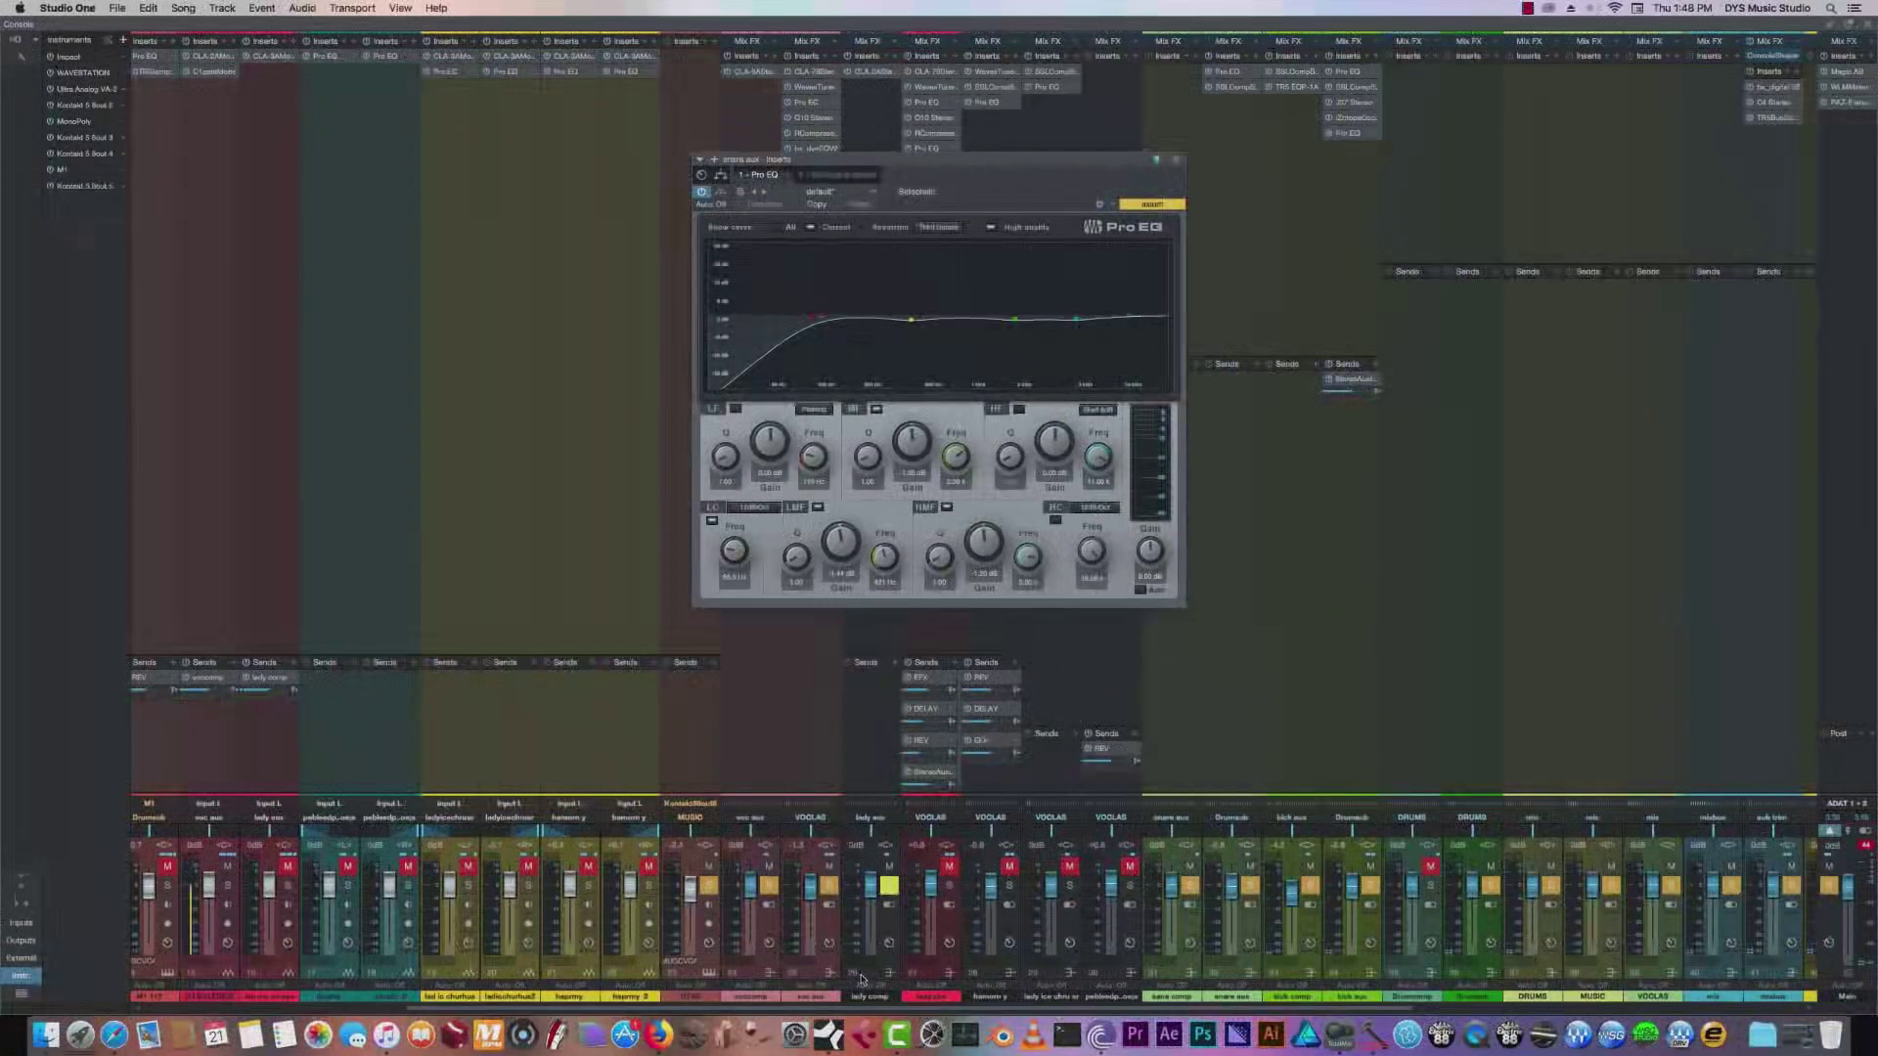
{"action": "left_click", "coordinate": [1869, 27]}
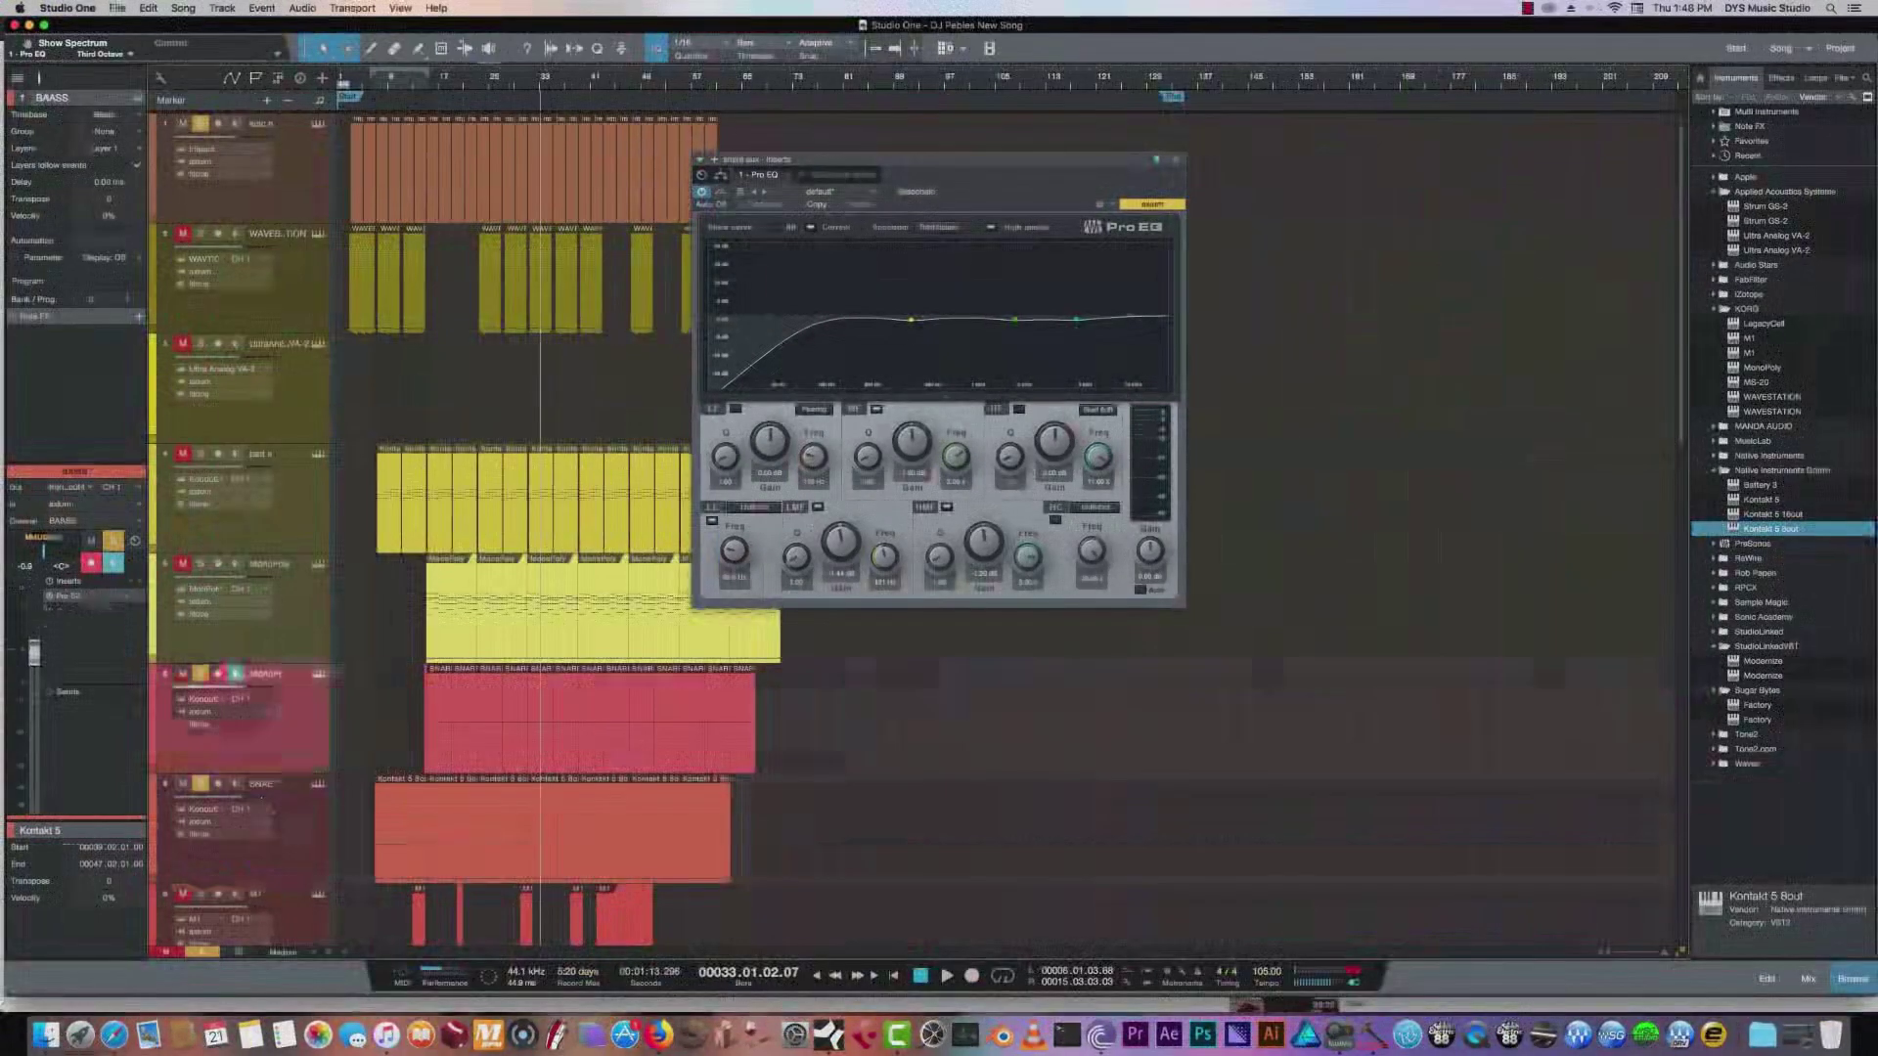
{"action": "left_click", "coordinate": [69, 598]}
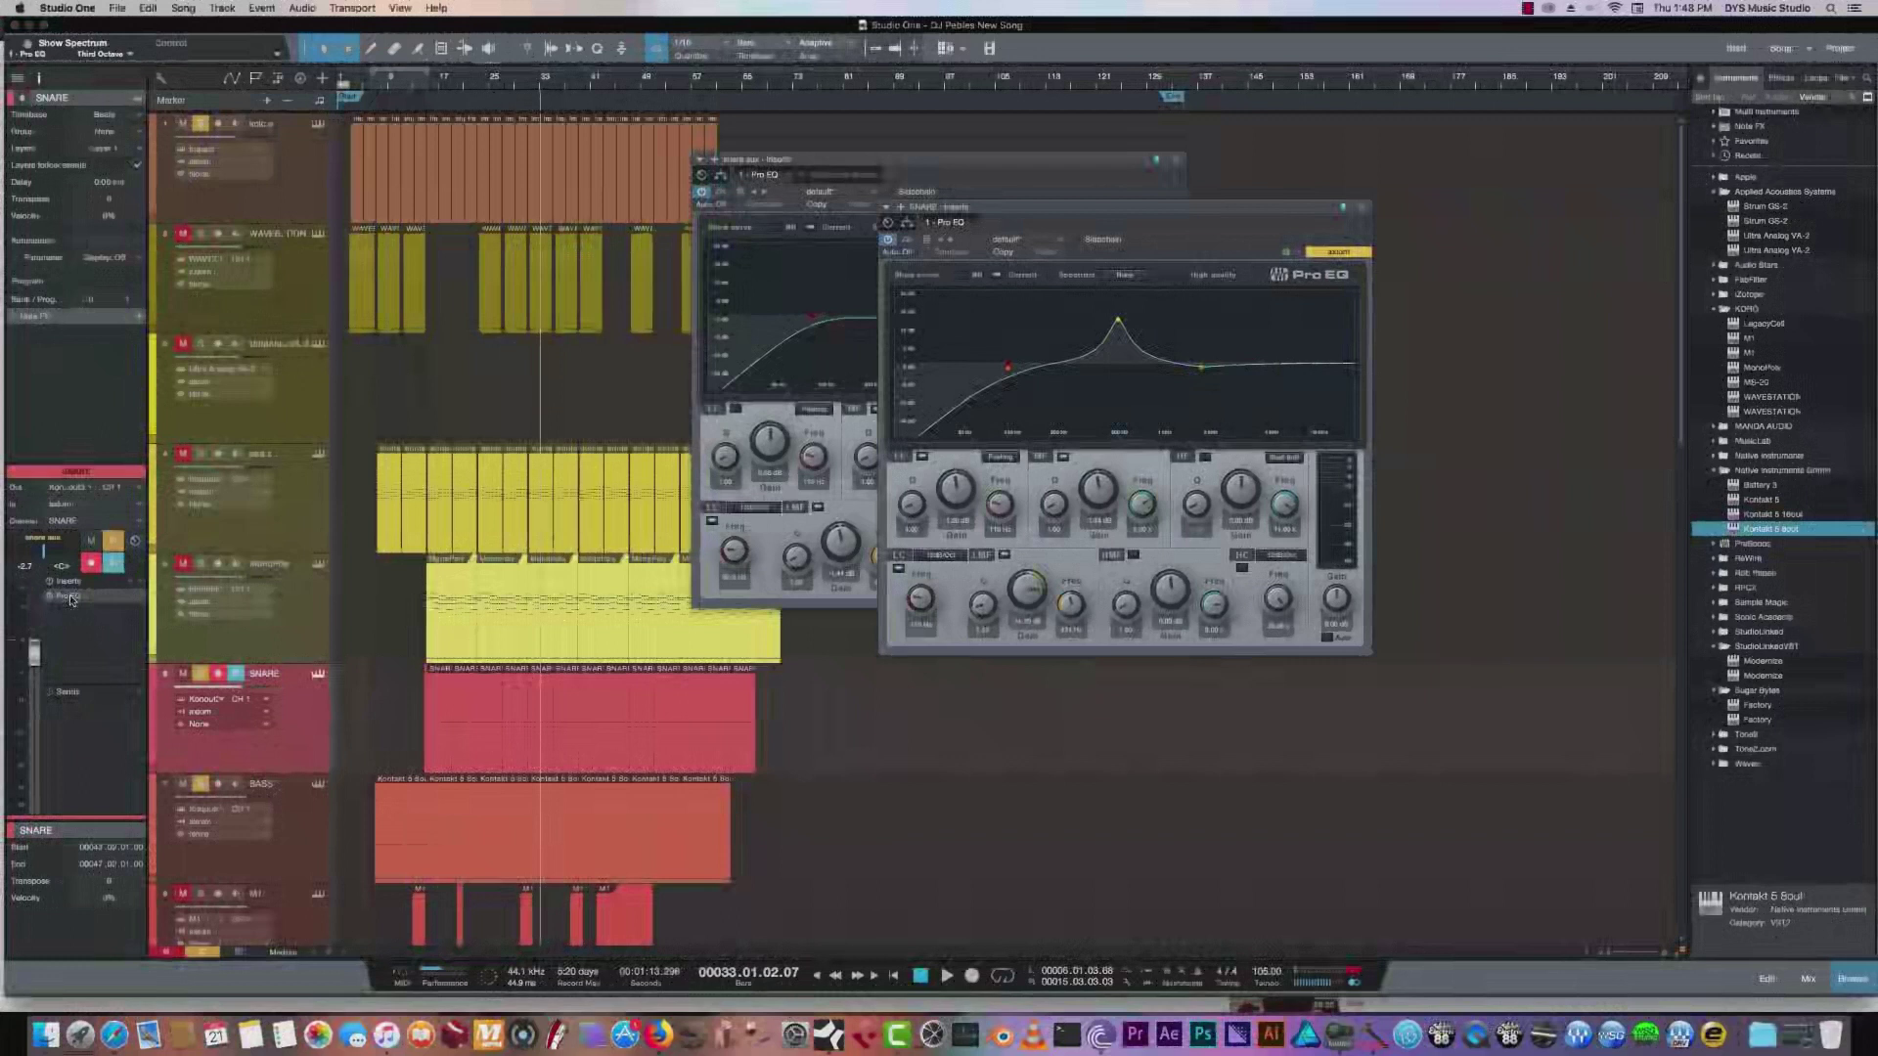
{"action": "left_click", "coordinate": [1175, 159]}
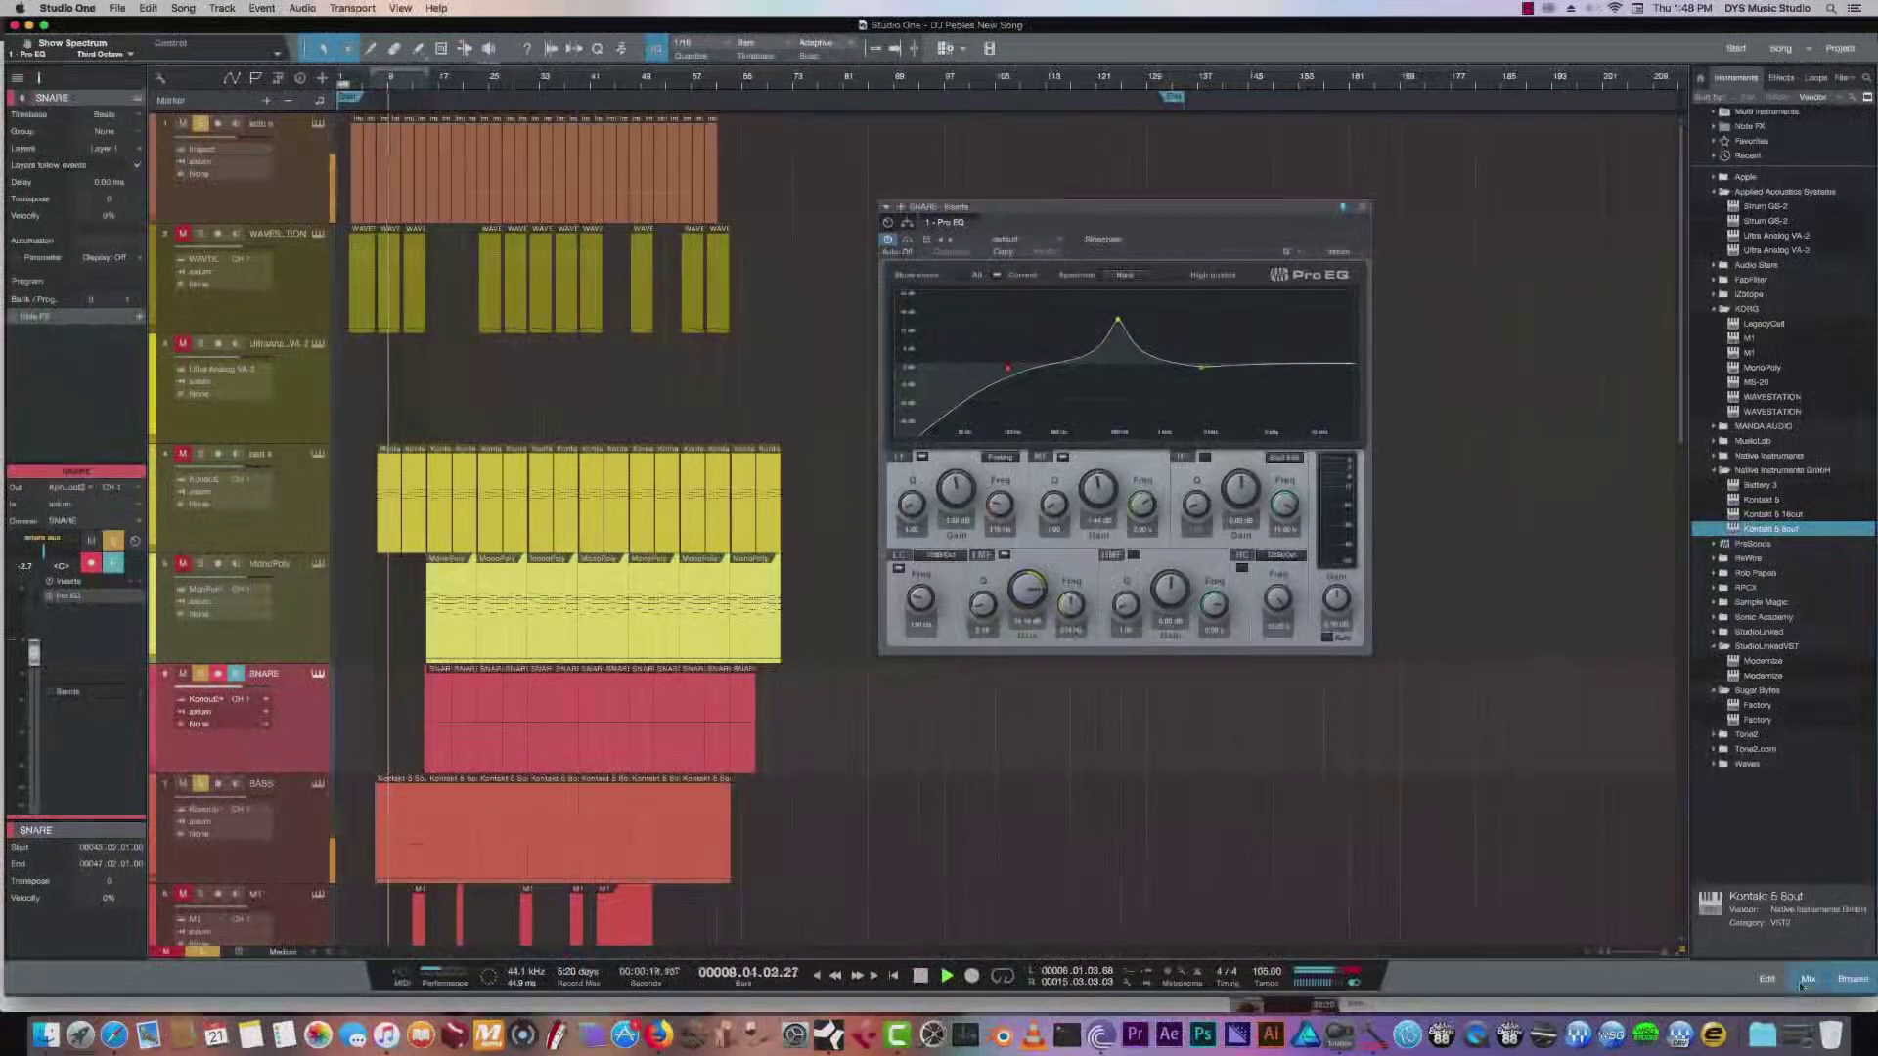
Show the mix console, select the voc aux channel, and clear the active solos.
{"action": "key", "text": "F3"}
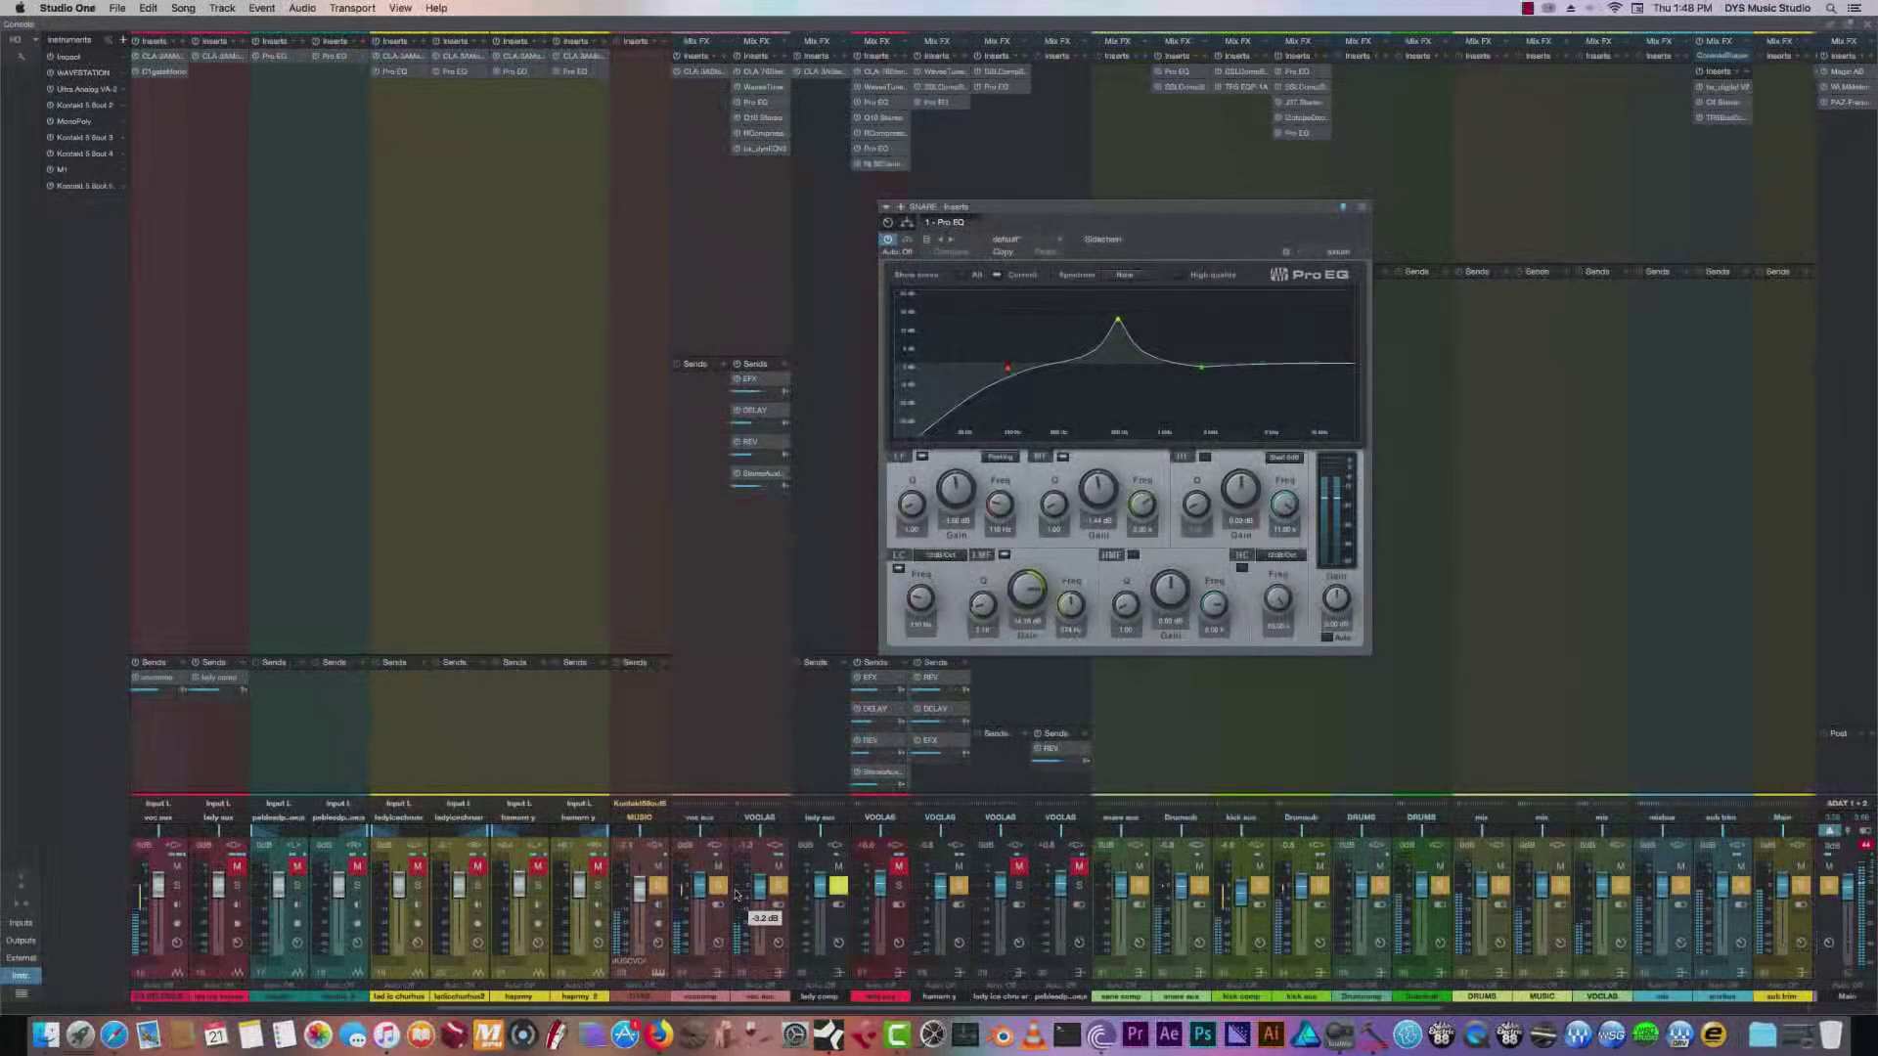
{"action": "left_click", "coordinate": [765, 922]}
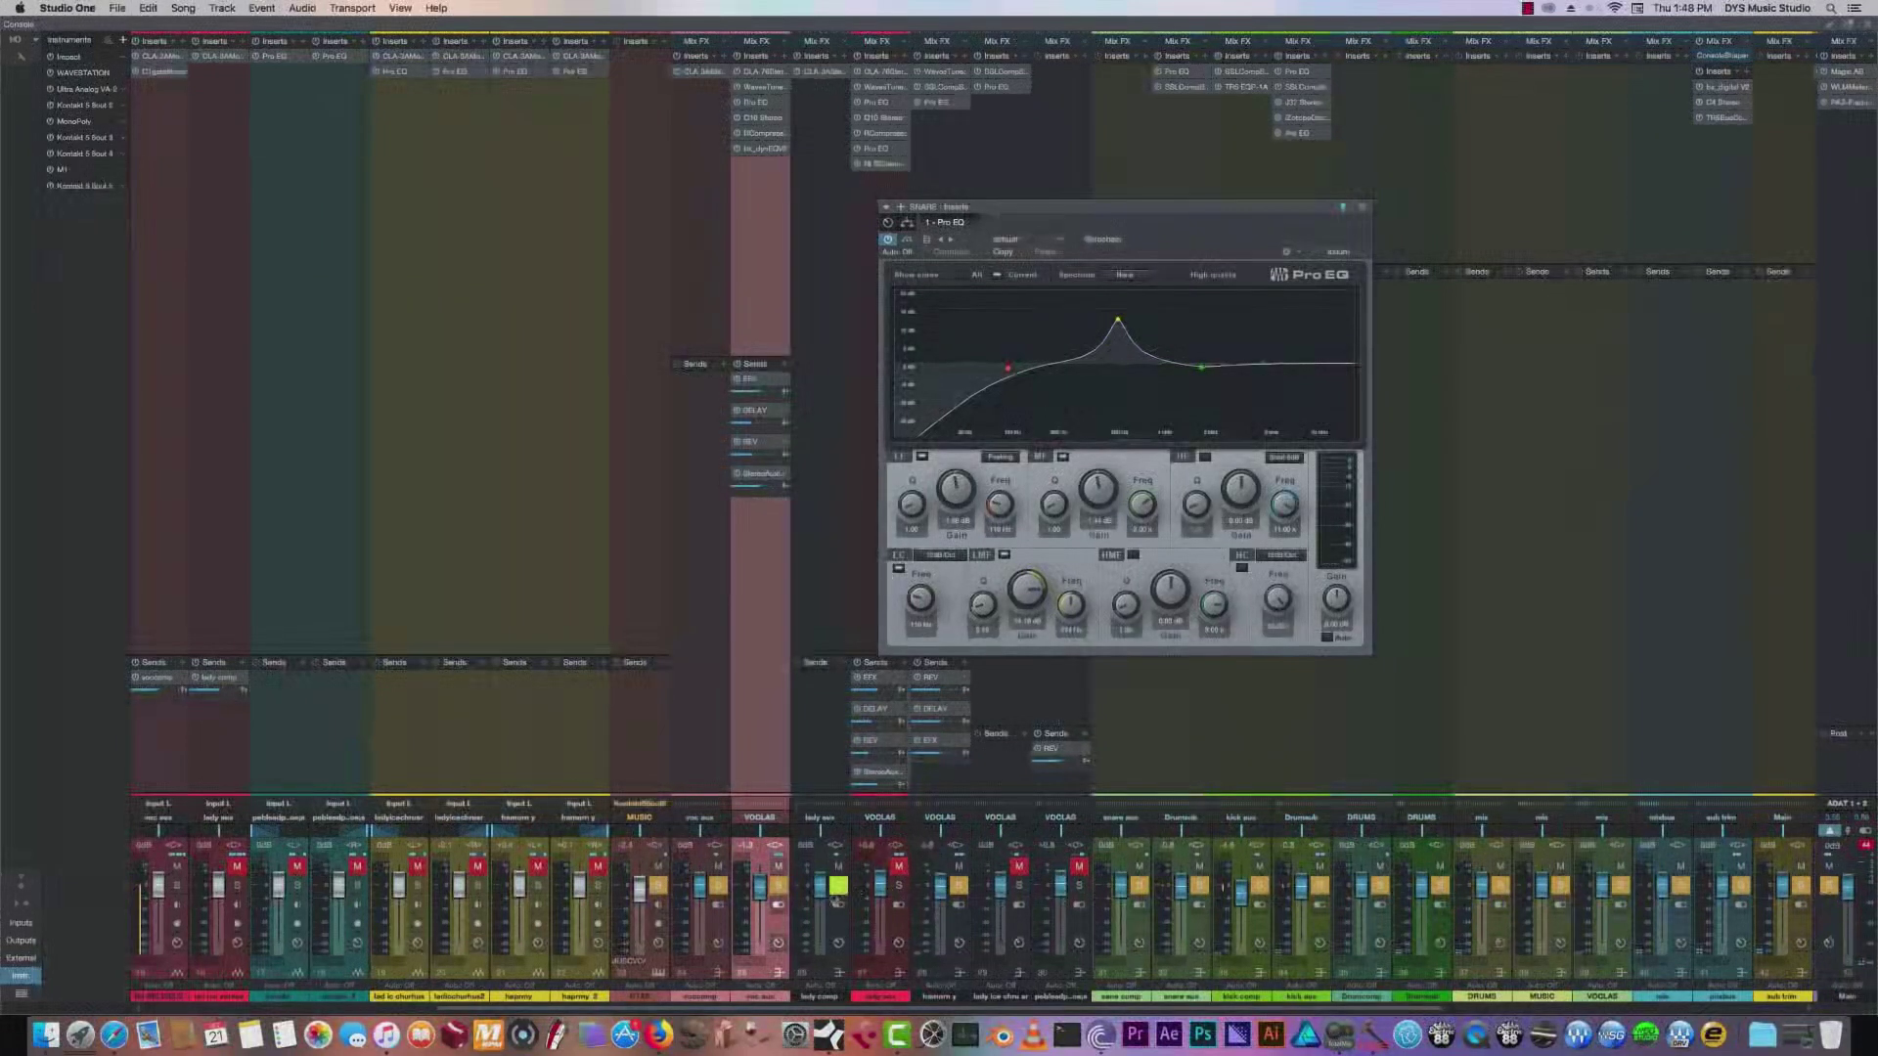
{"action": "left_click", "coordinate": [1828, 888]}
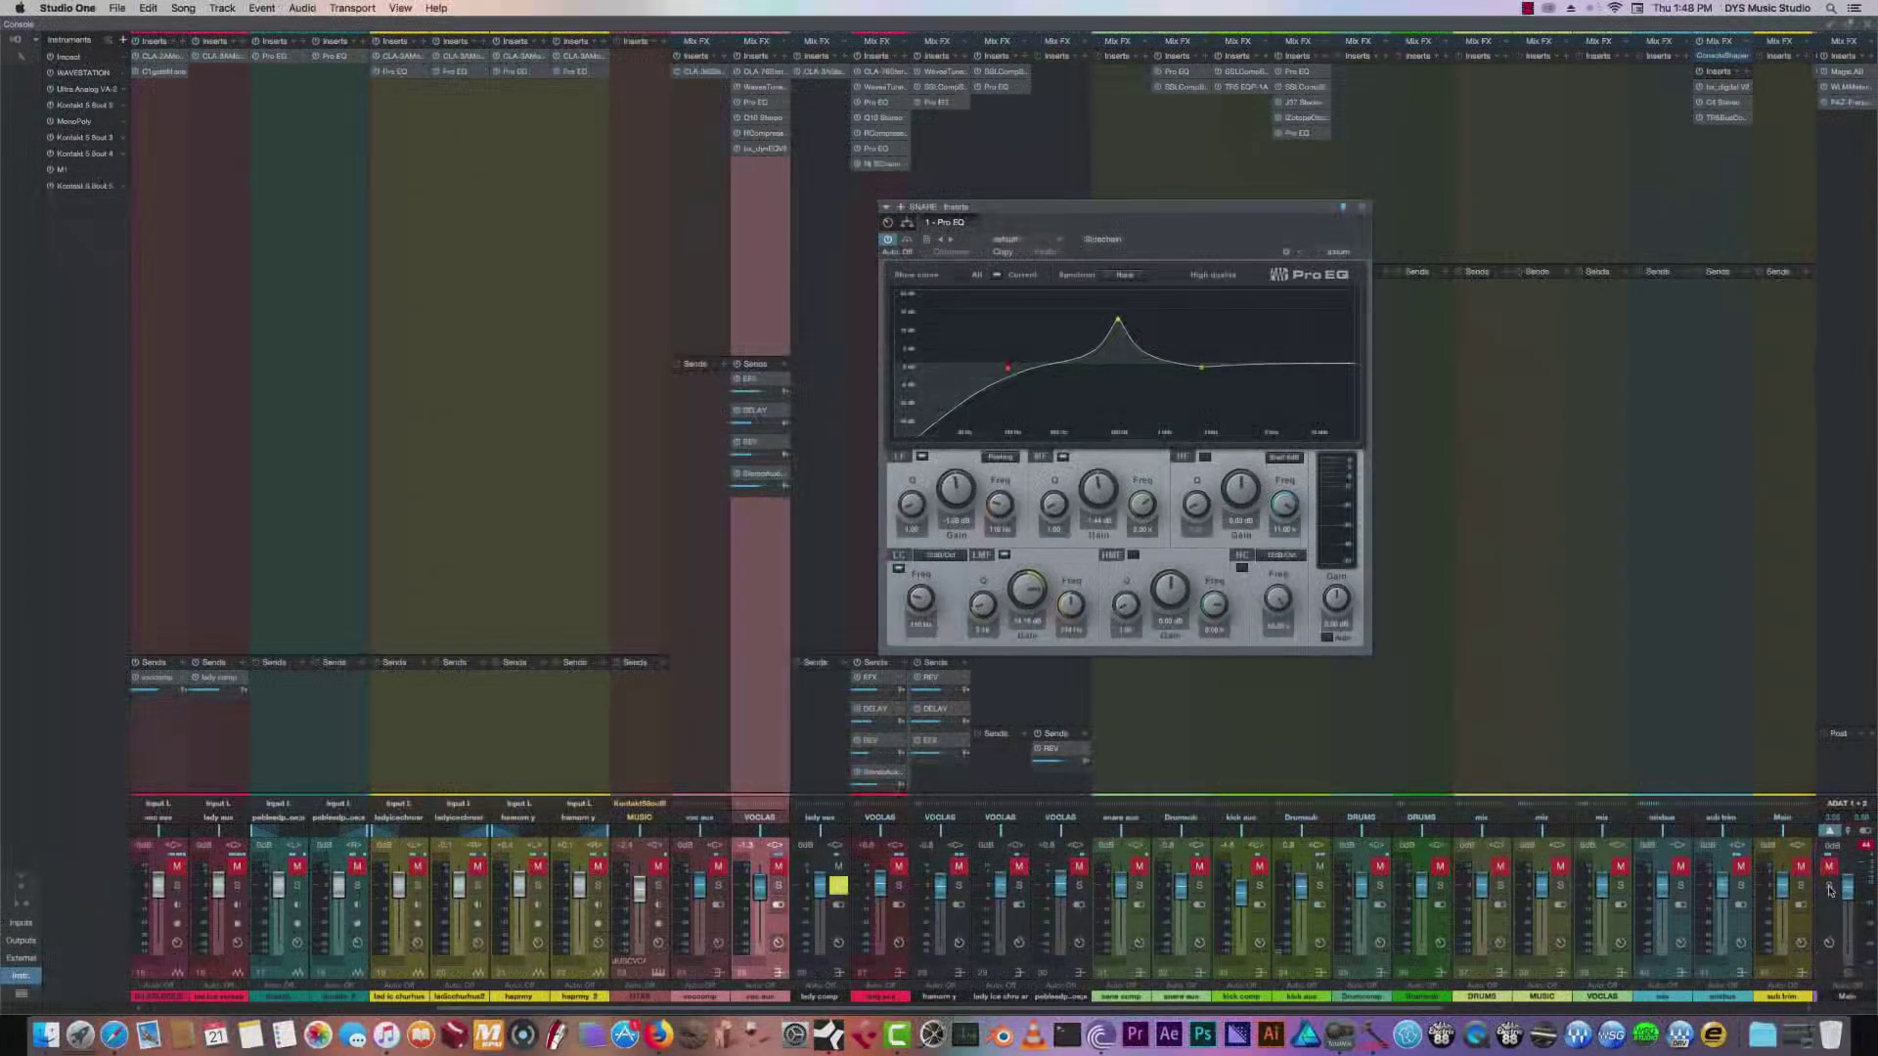
Return to the arrangement and solo the DJ vocal and SNARE tracks alongside the bass during playback.
{"action": "left_click", "coordinate": [1867, 25]}
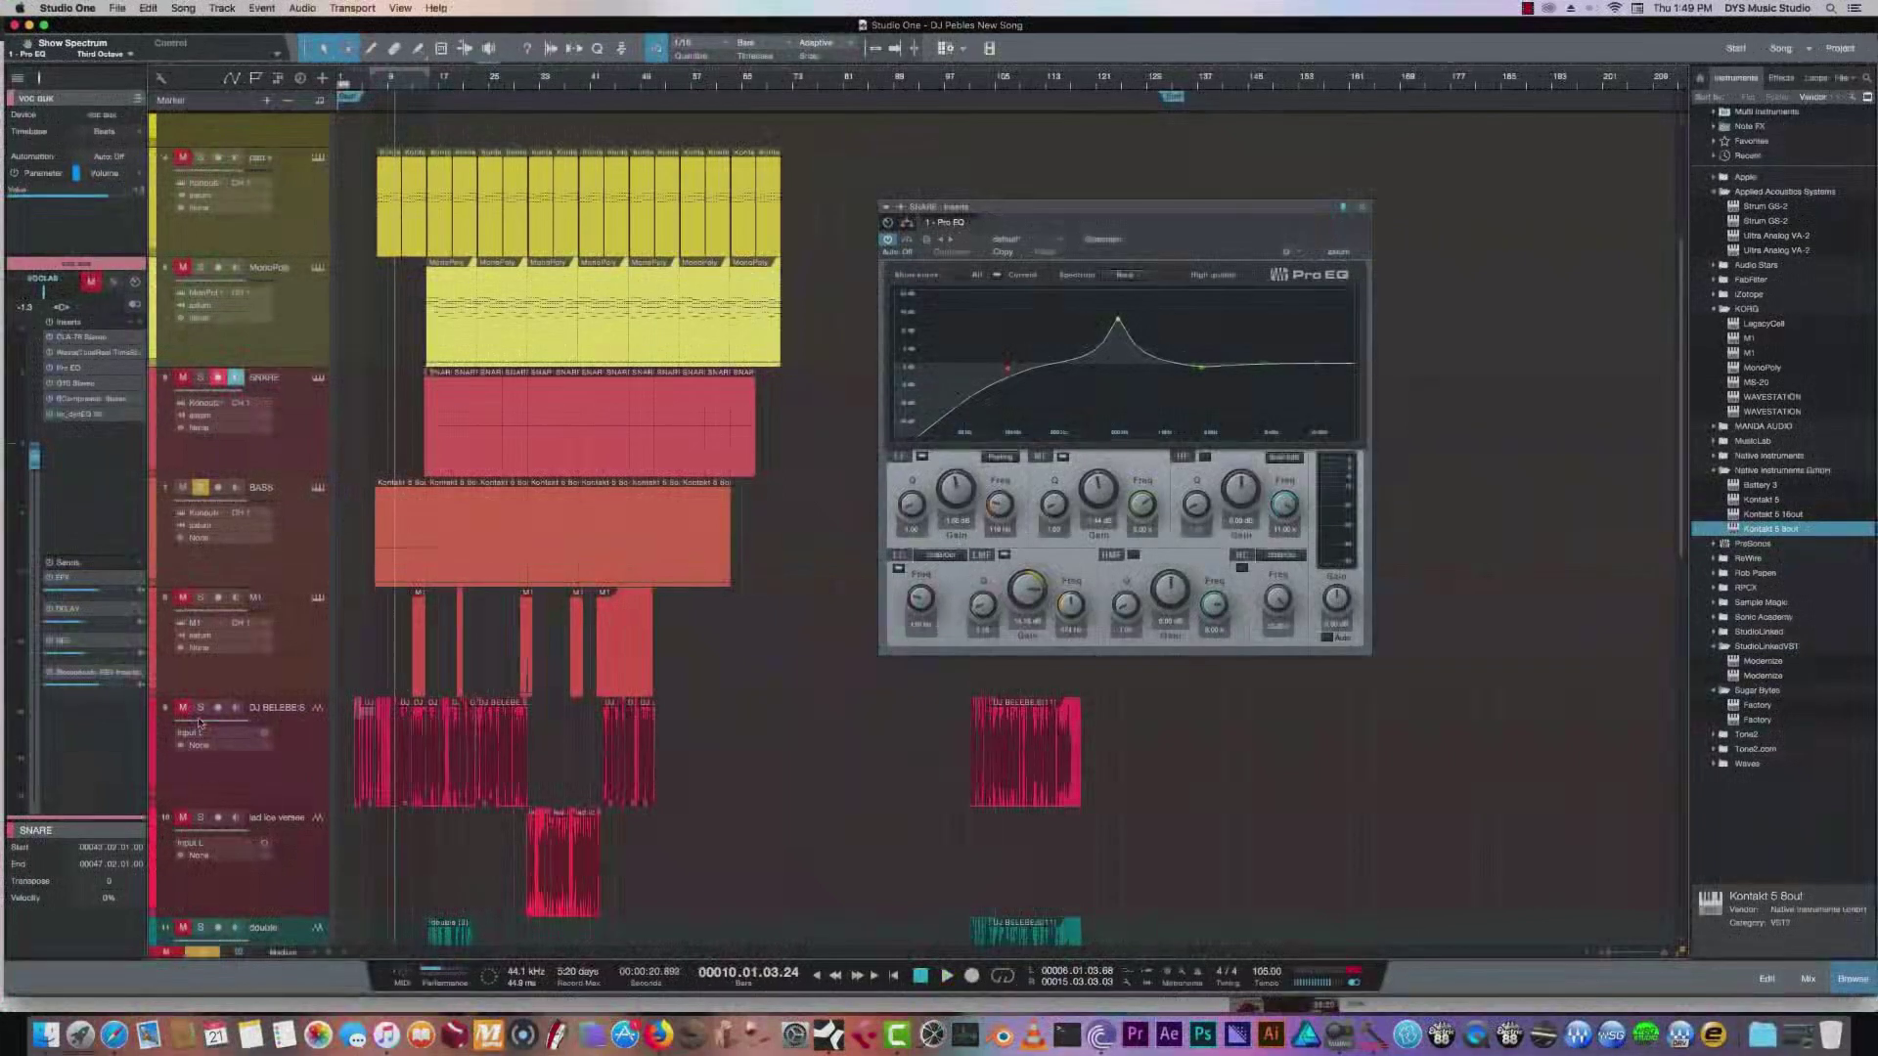
{"action": "left_click", "coordinate": [200, 707]}
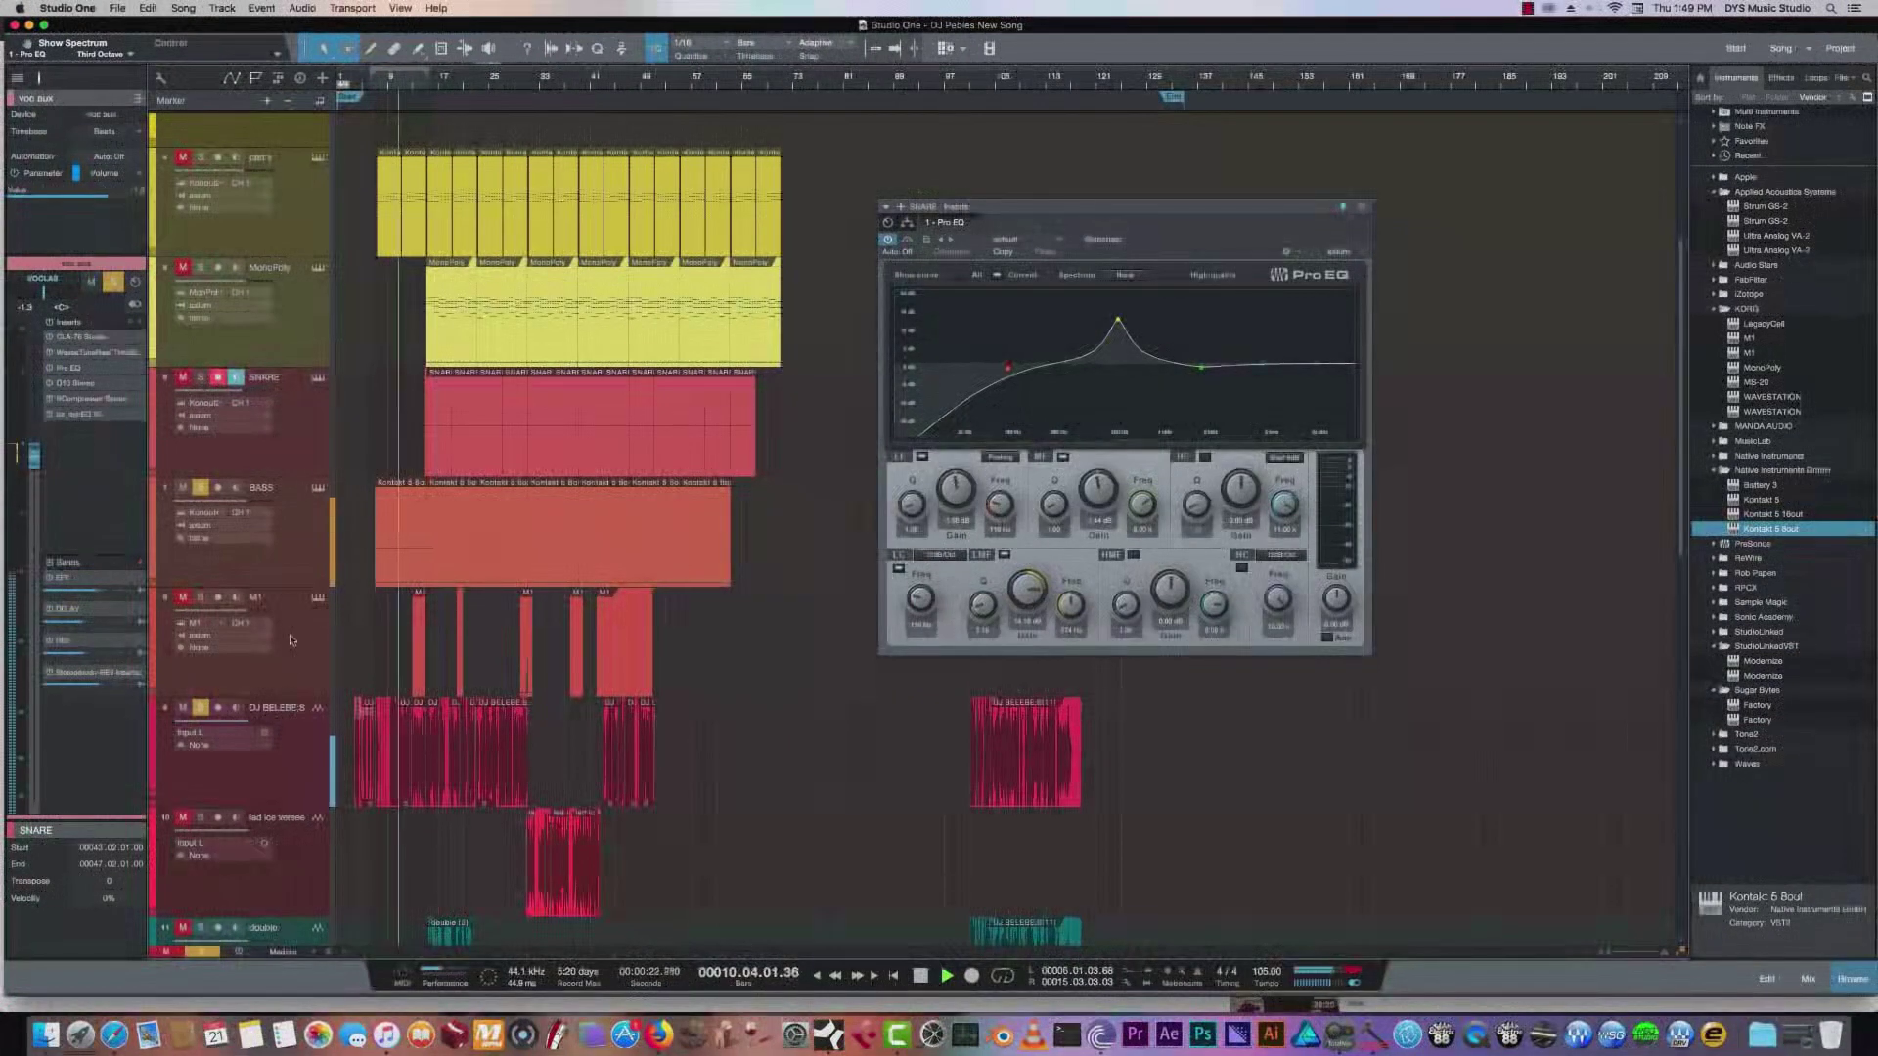
{"action": "left_click", "coordinate": [201, 377]}
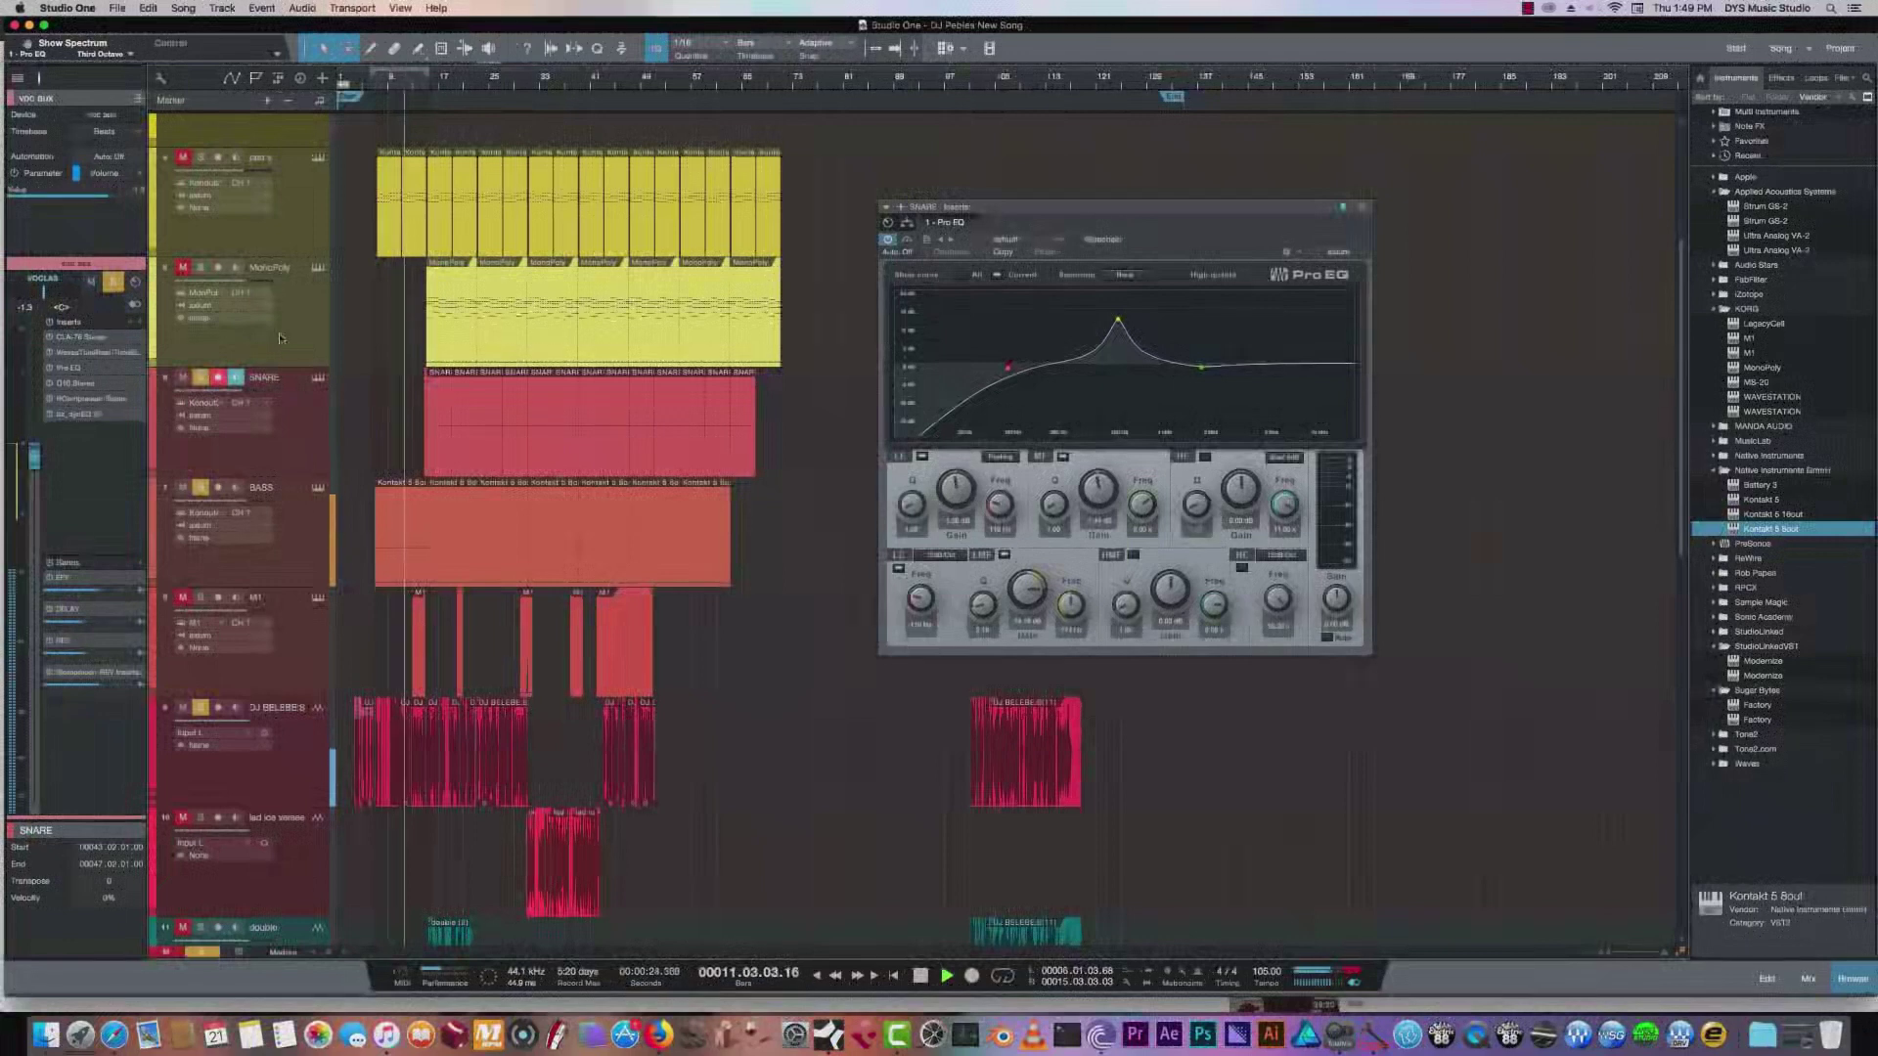
{"action": "scroll", "coordinate": [281, 337], "scroll_direction": "down", "scroll_amount": 2}
{"action": "scroll", "coordinate": [281, 338], "scroll_direction": "down", "scroll_amount": 8}
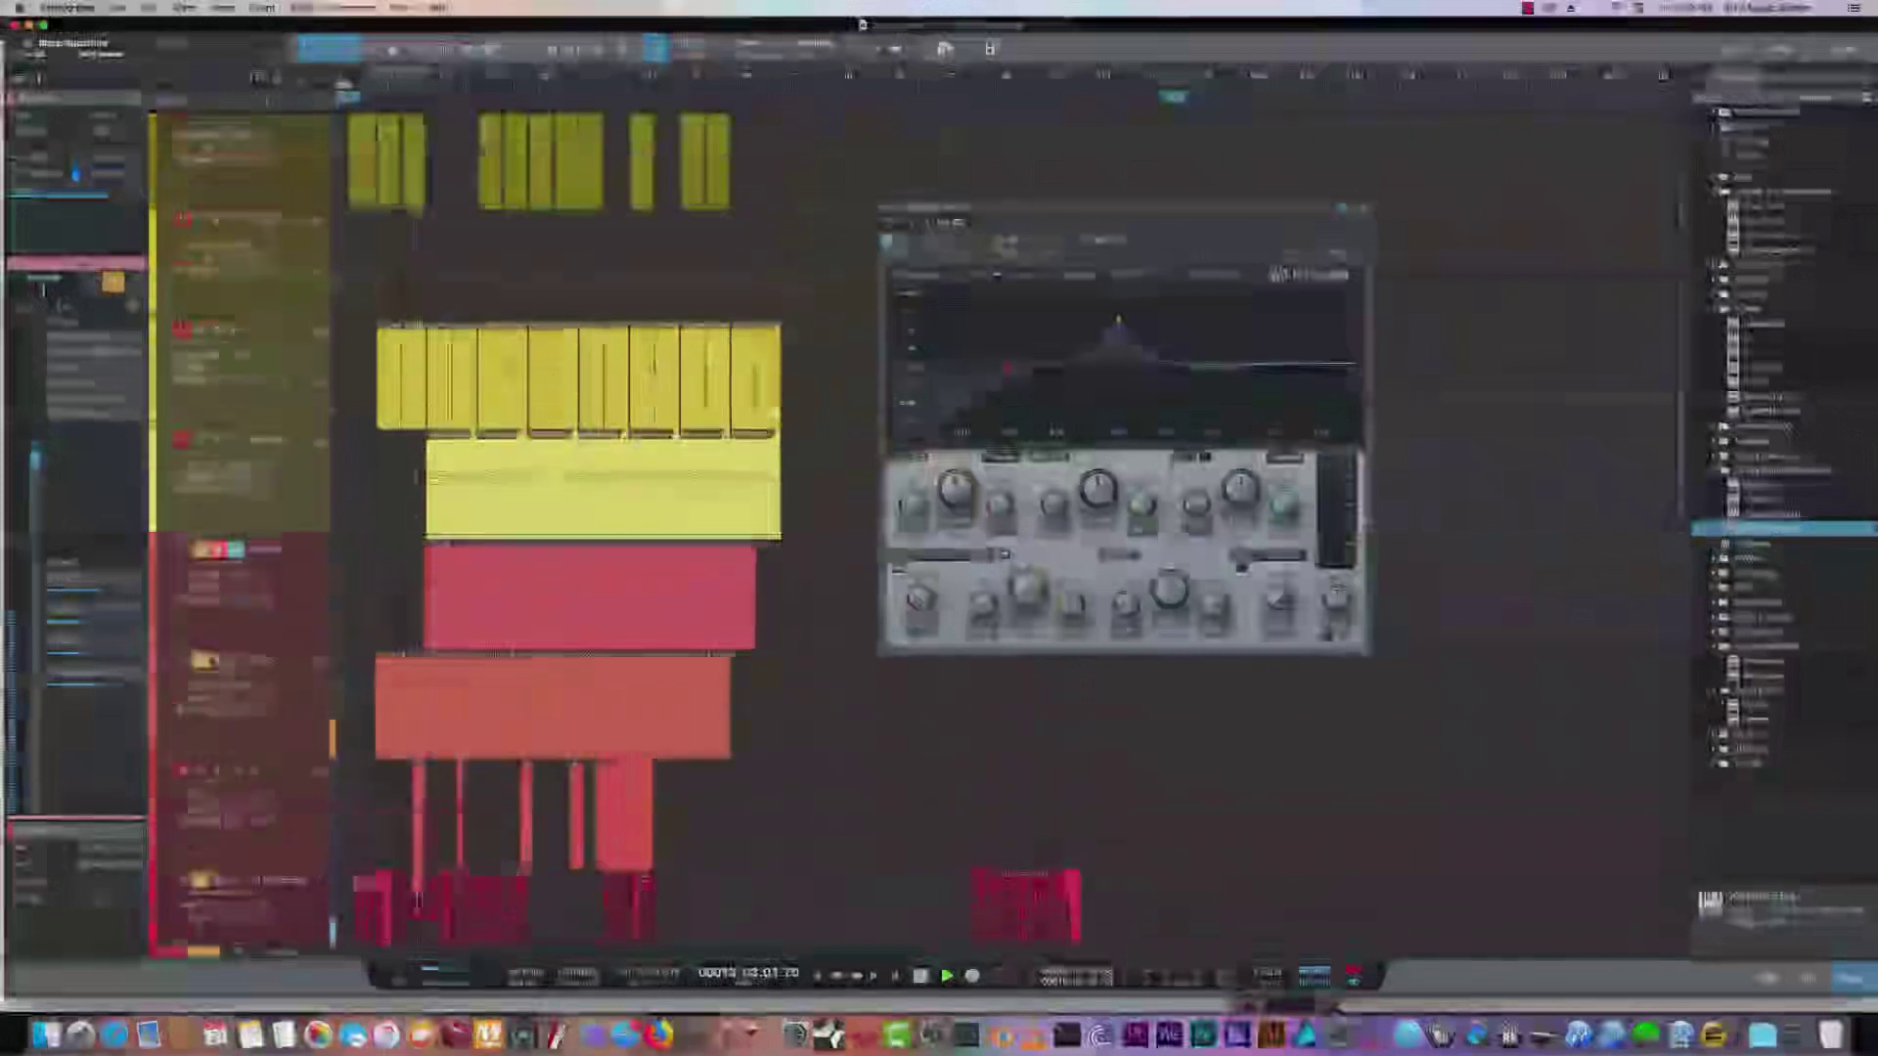
{"action": "scroll", "coordinate": [567, 489], "scroll_direction": "up", "scroll_amount": 2}
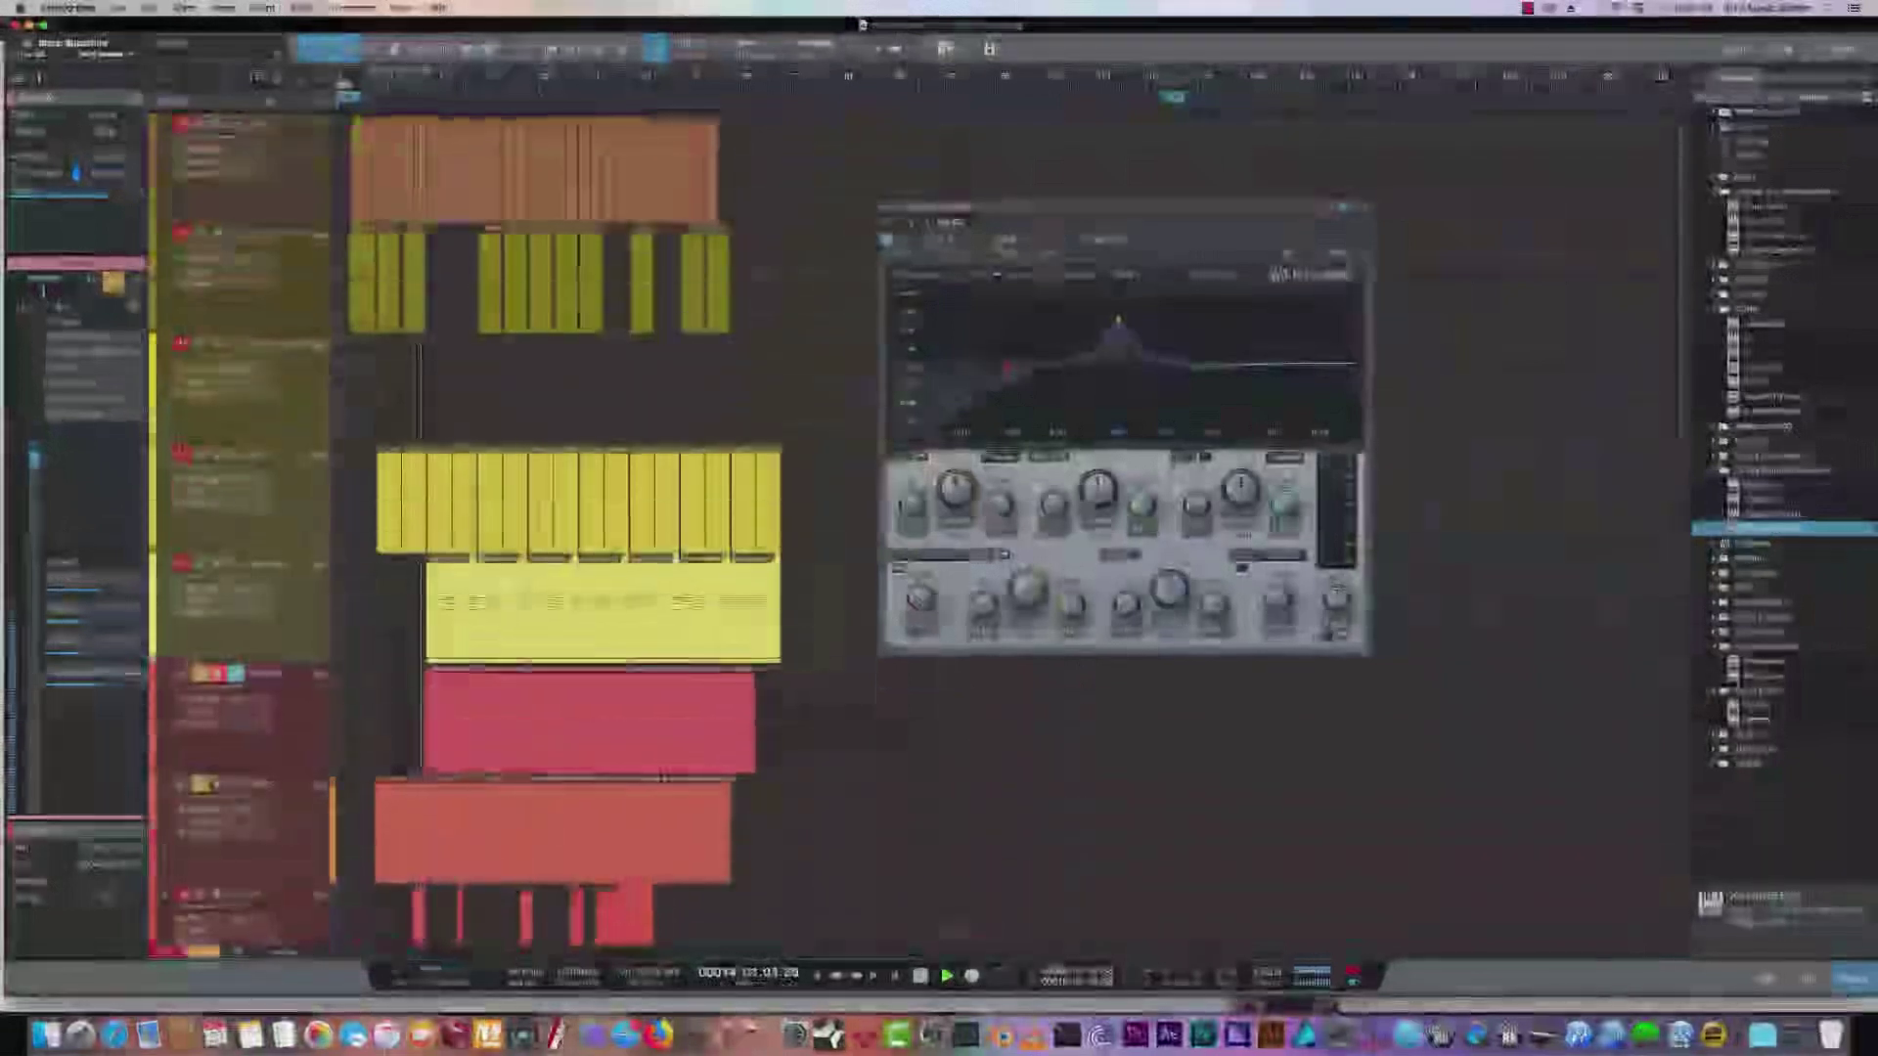
{"action": "scroll", "coordinate": [403, 303], "scroll_direction": "down", "scroll_amount": 10}
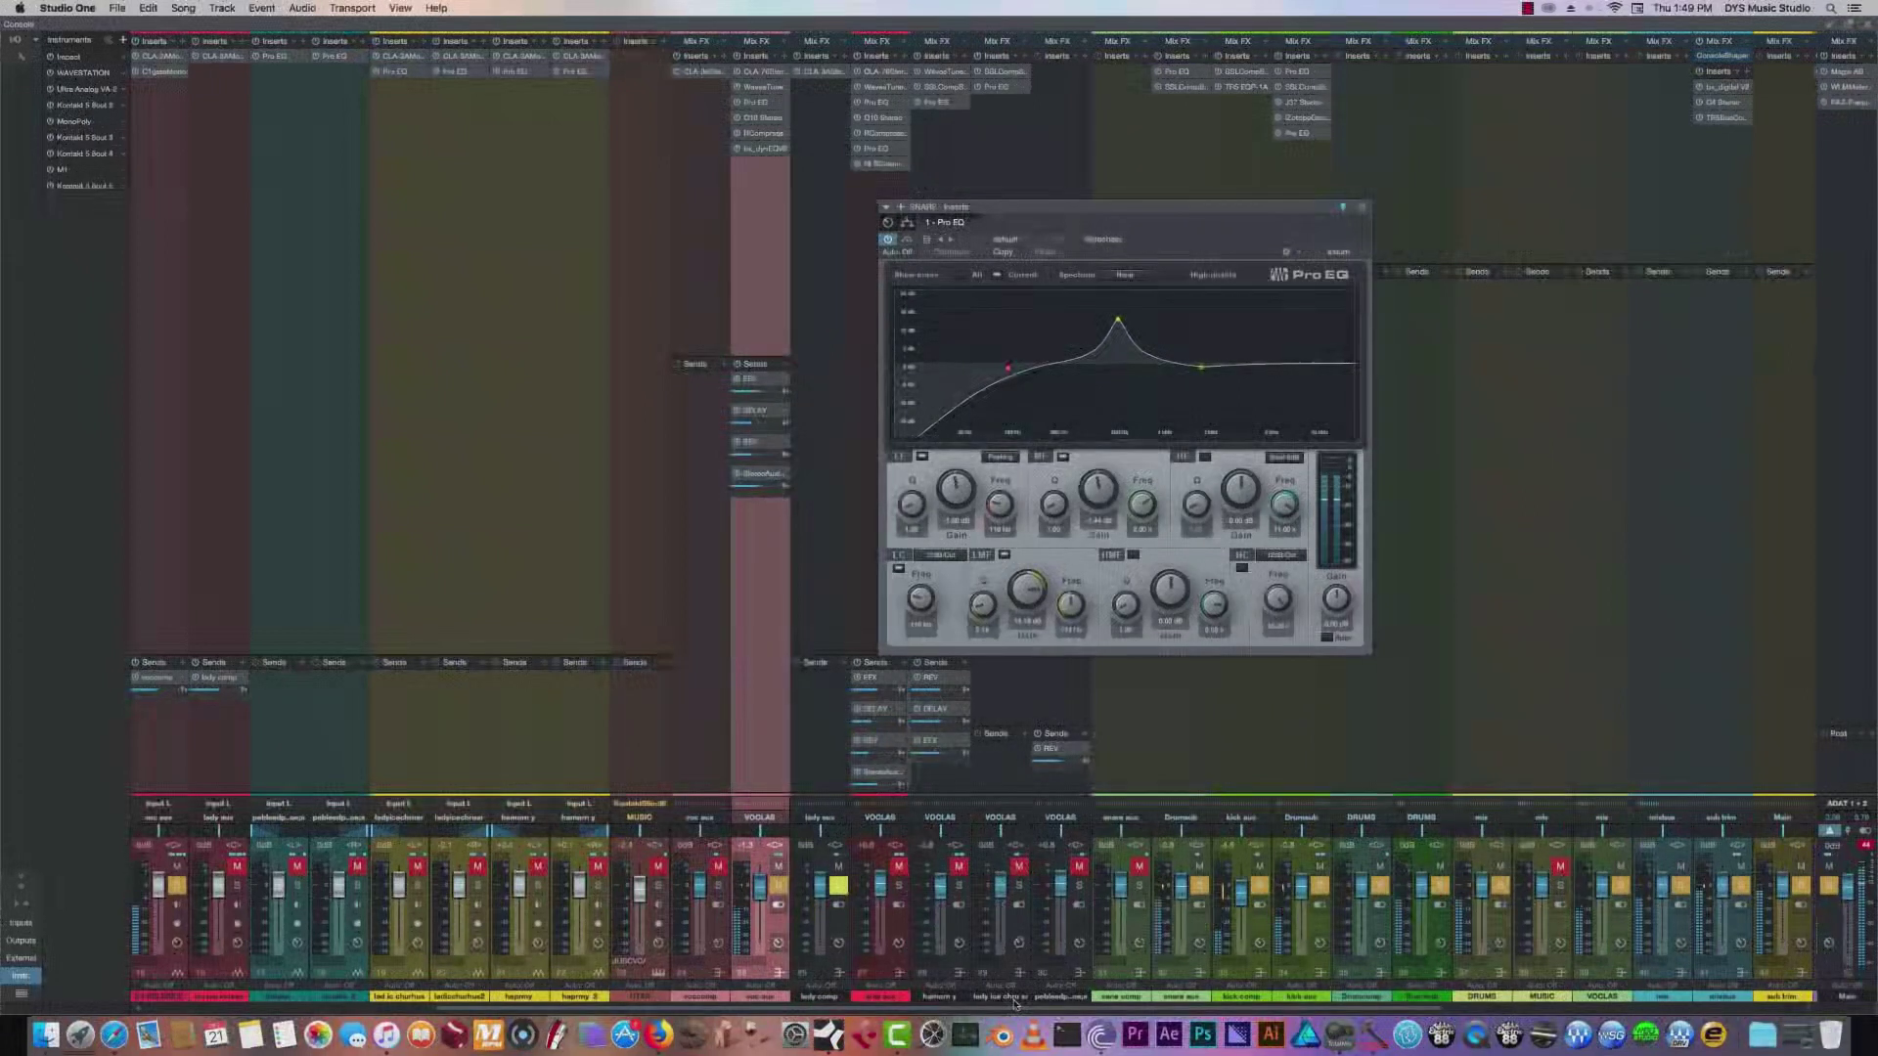
Compare the SNARE Pro EQ with its LMF band off and on during playback, then close the plugin window.
{"action": "left_click", "coordinate": [1111, 554]}
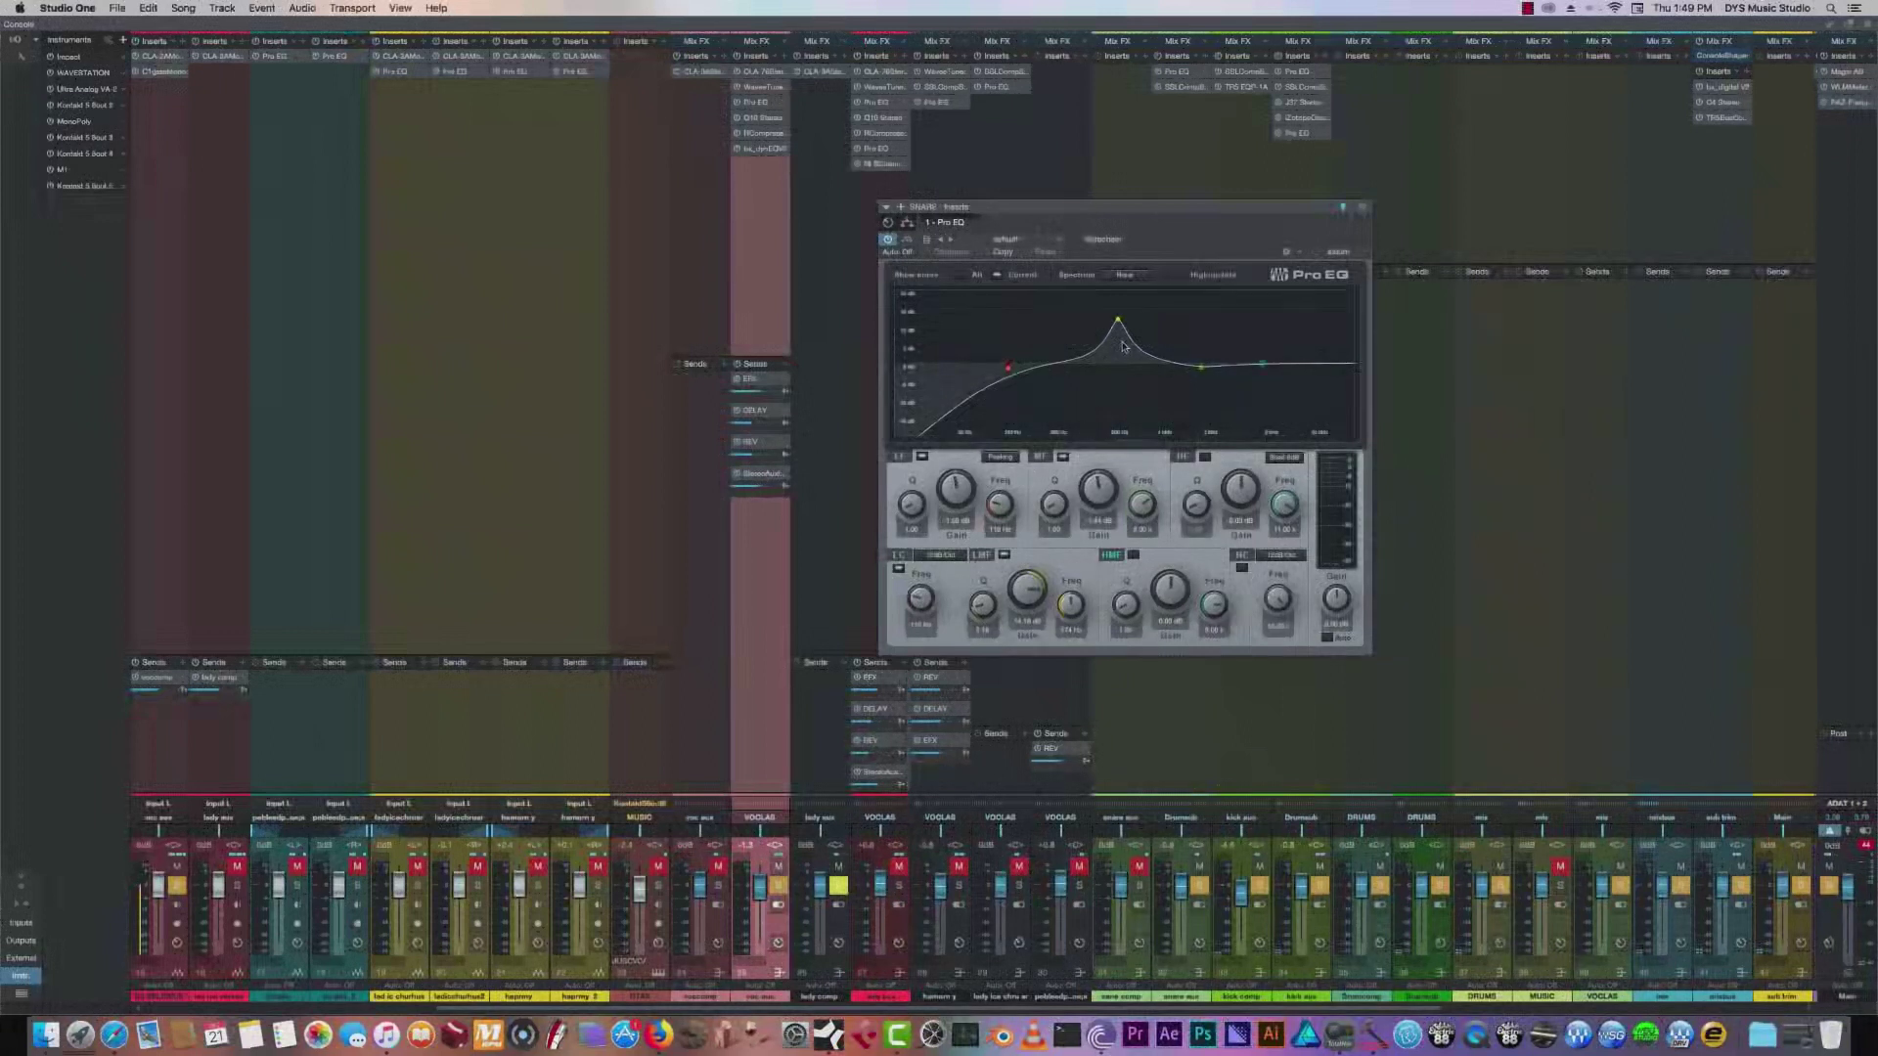
{"action": "left_click", "coordinate": [1004, 555]}
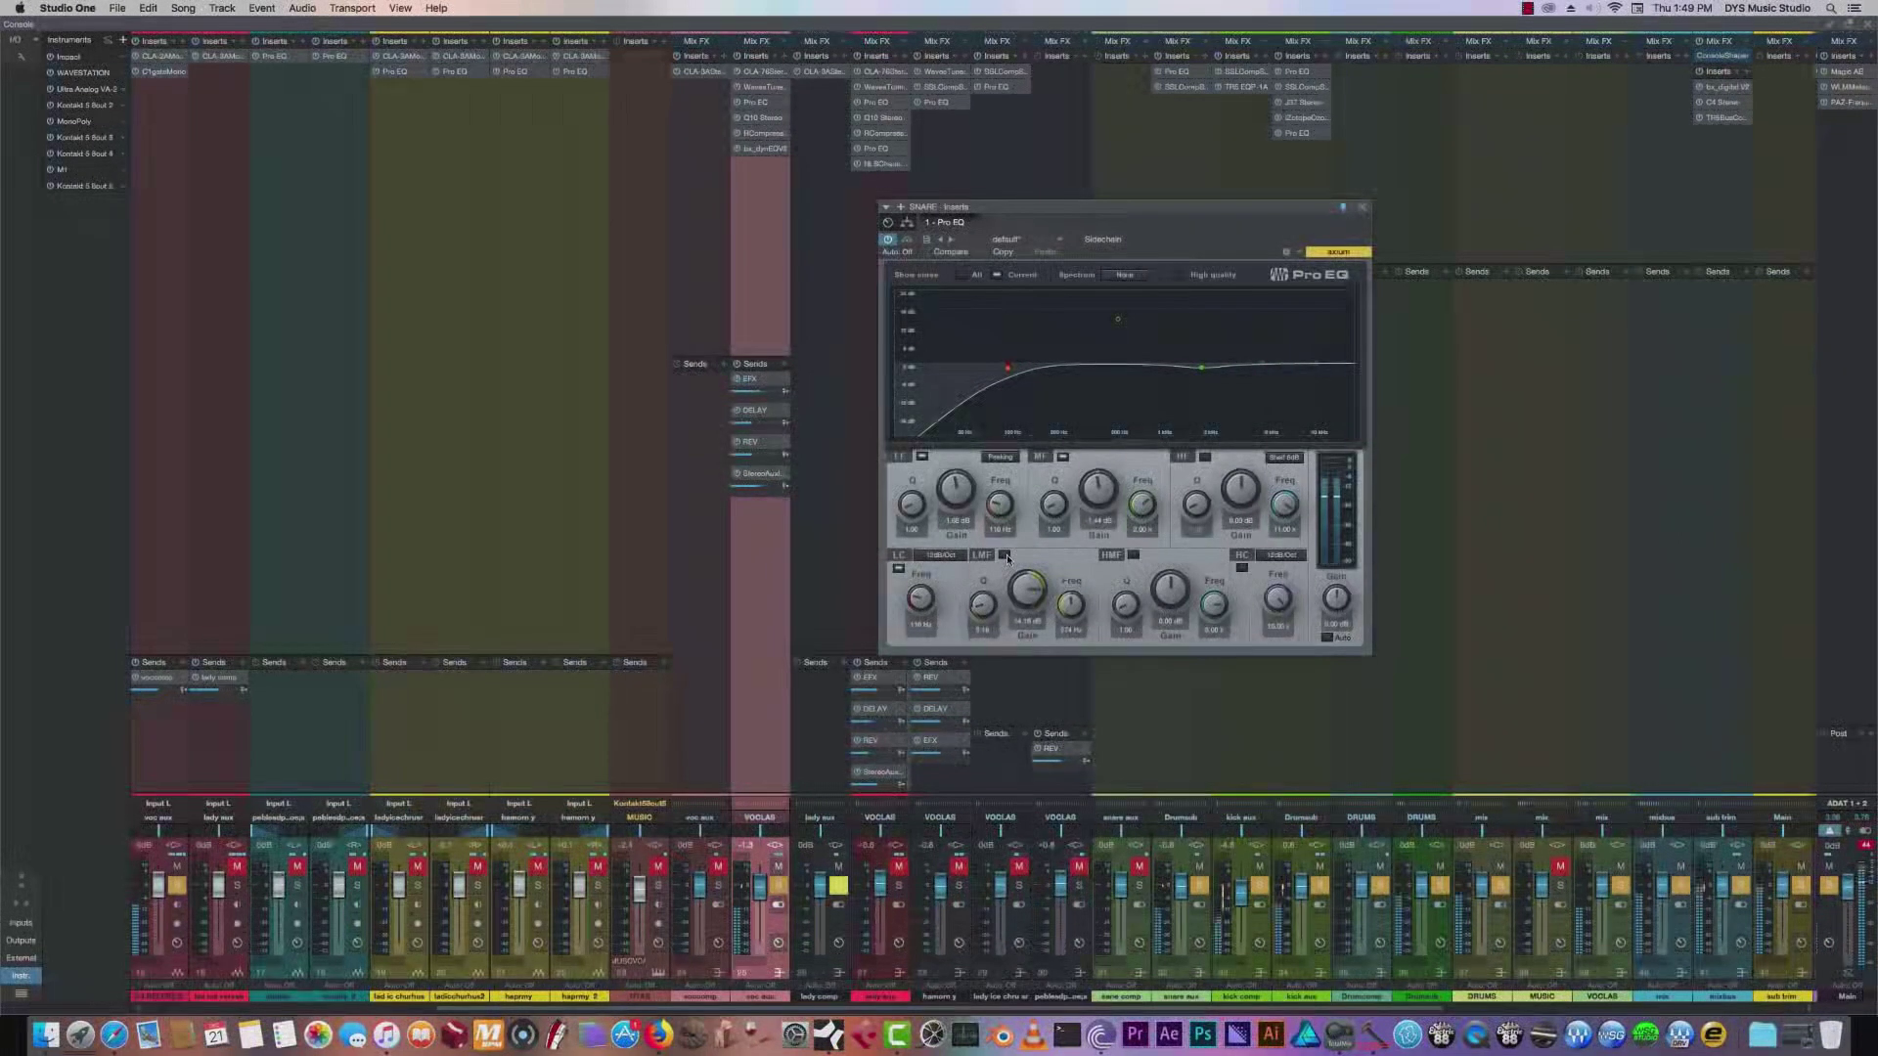
{"action": "left_click", "coordinate": [1004, 556]}
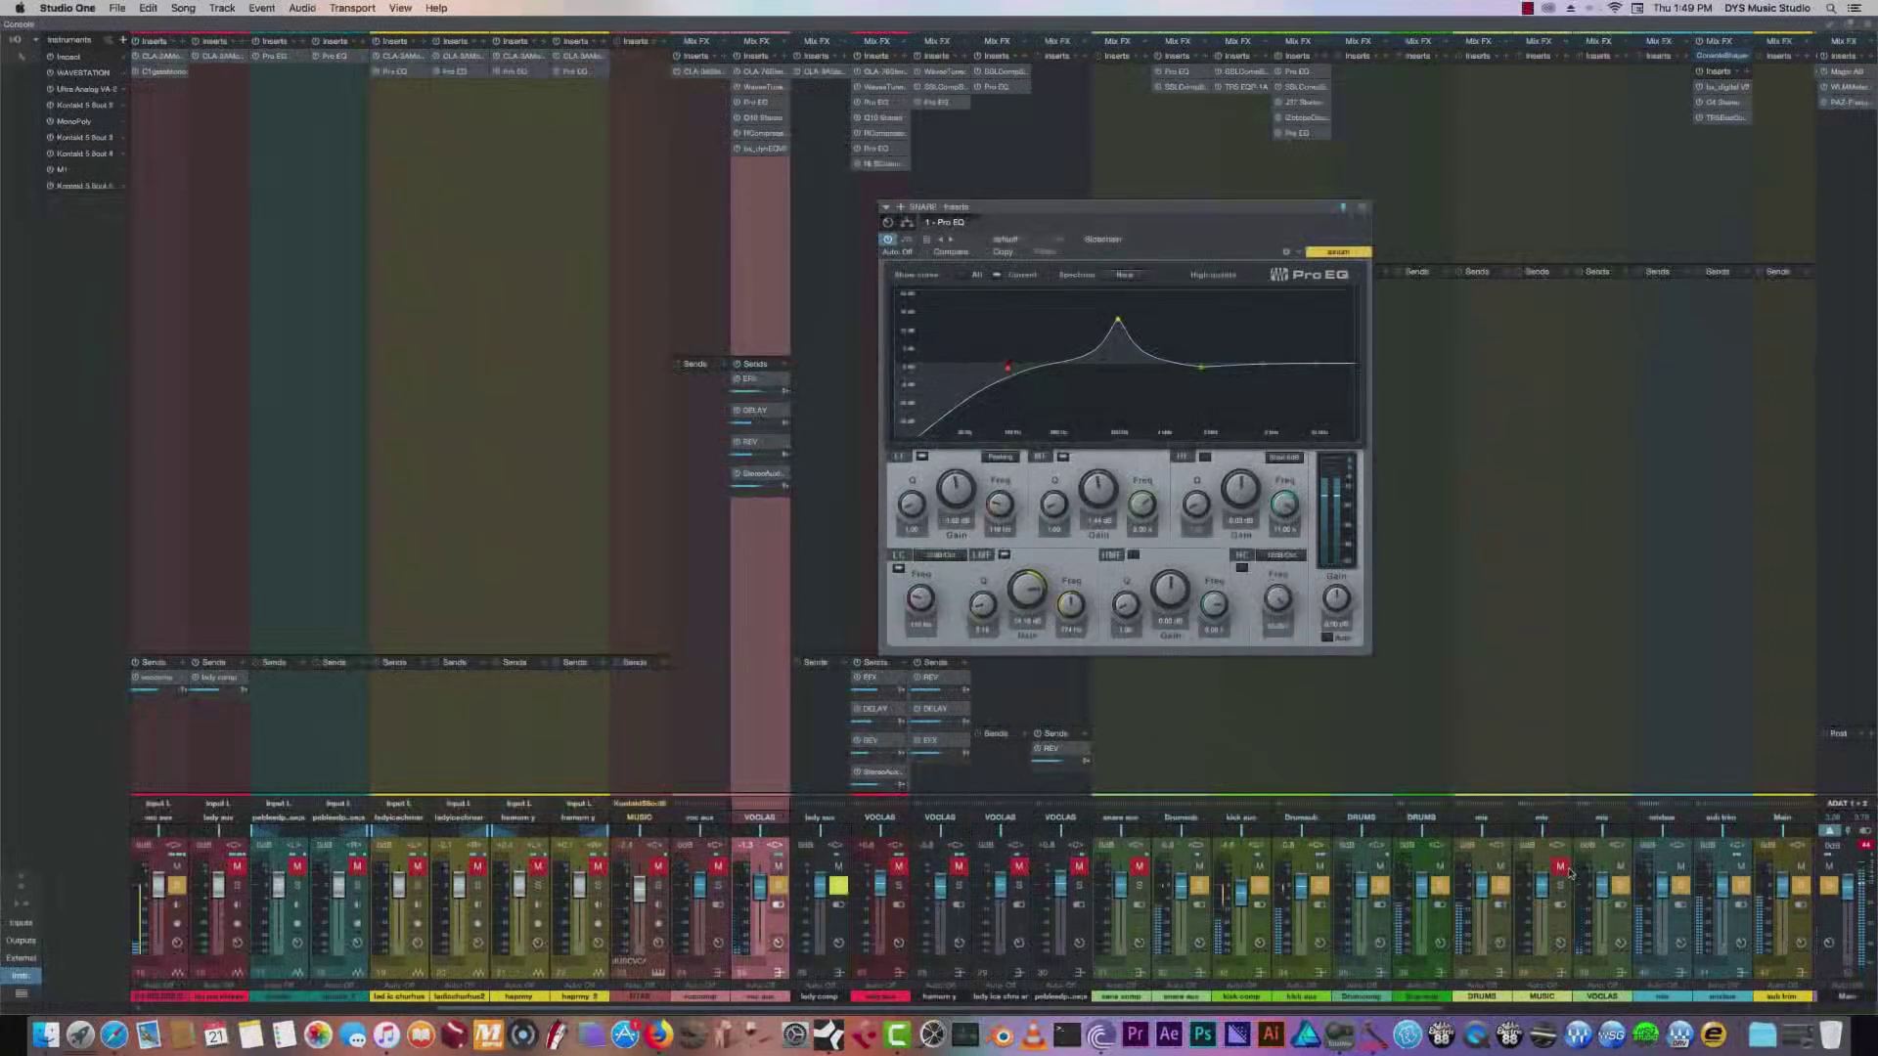
{"action": "left_click", "coordinate": [1004, 555]}
{"action": "left_click", "coordinate": [1004, 555]}
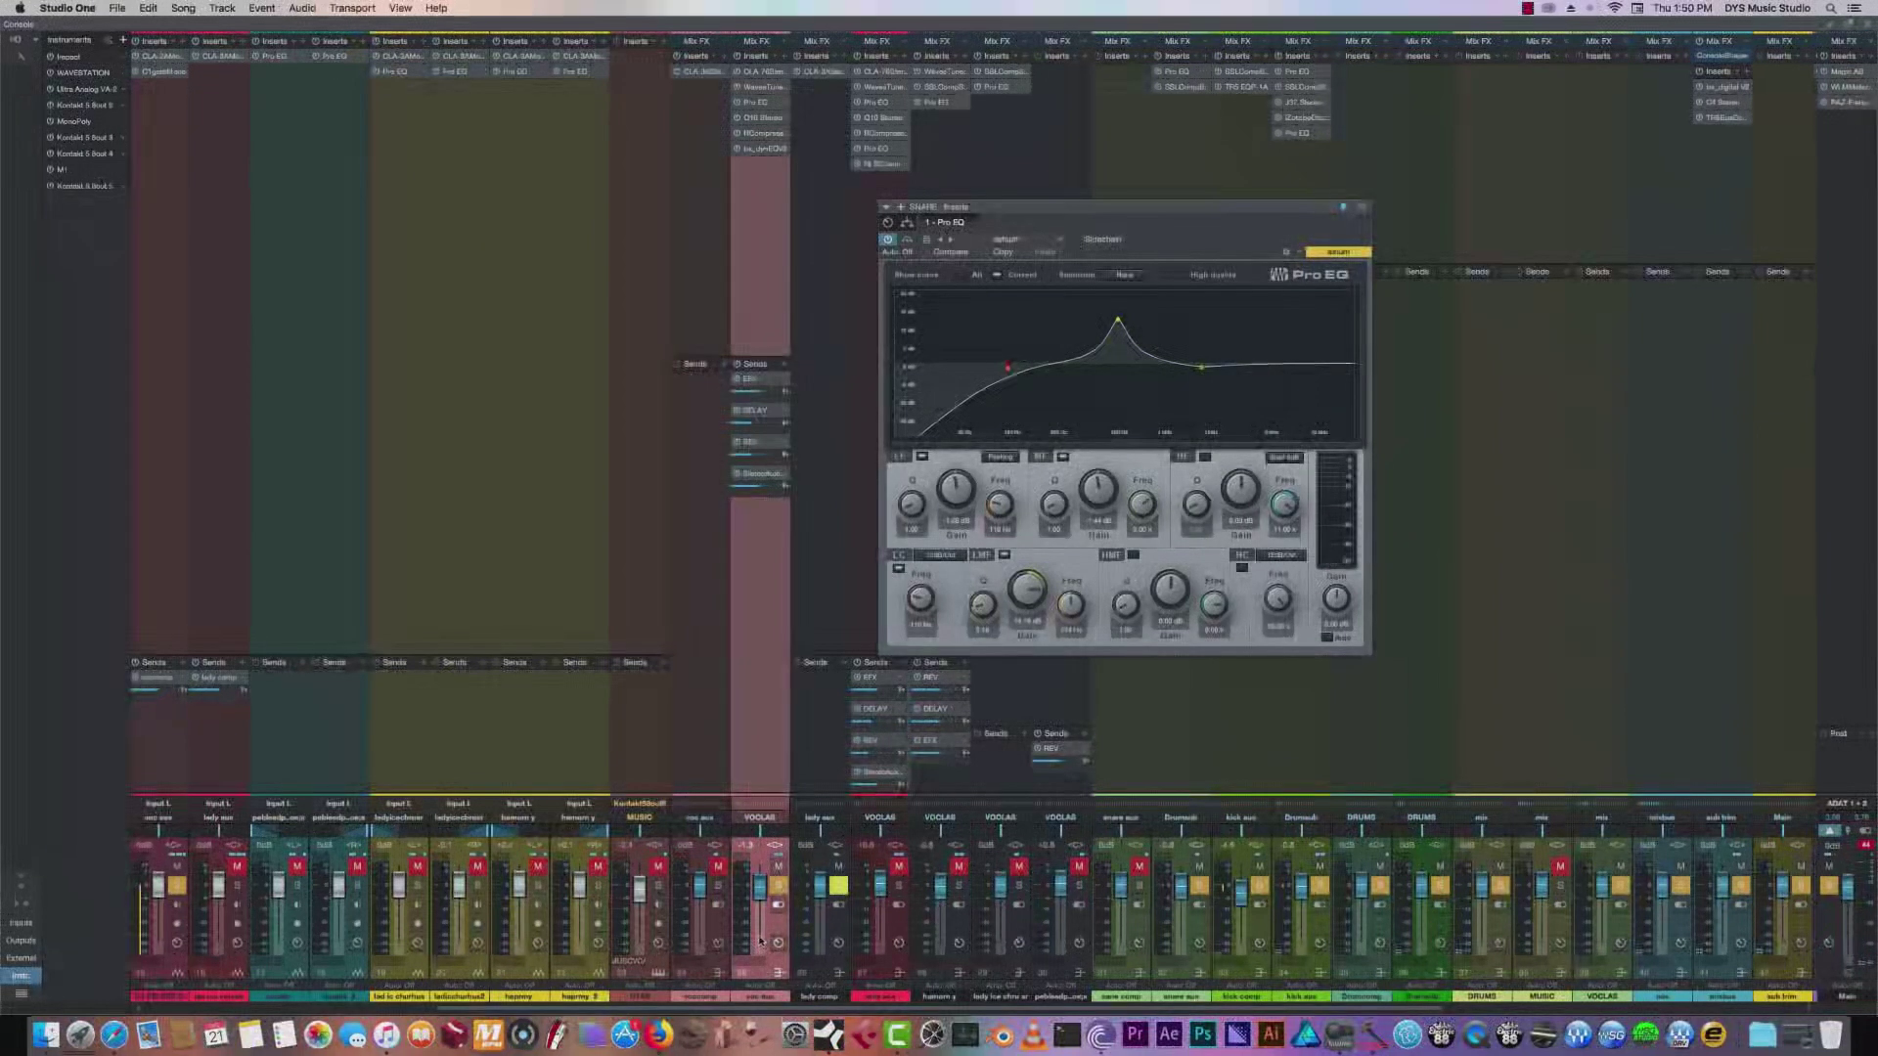
{"action": "left_click", "coordinate": [718, 868]}
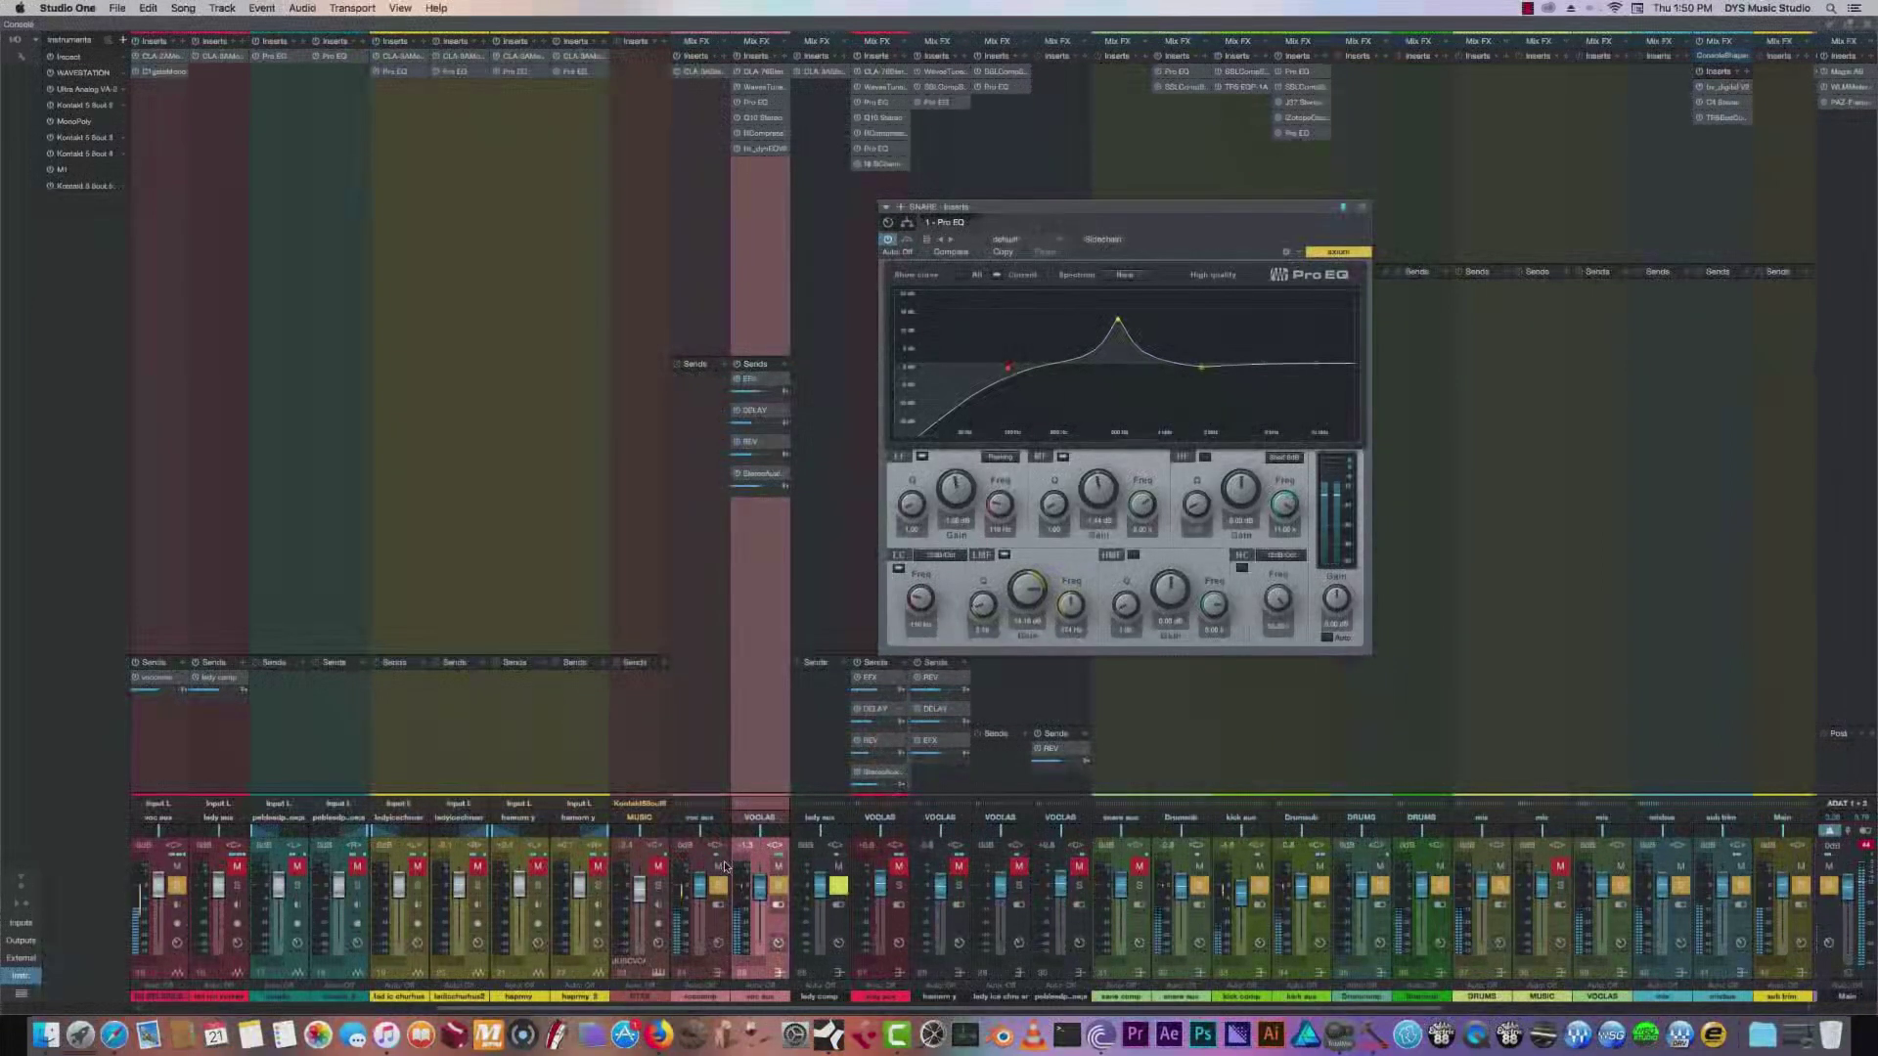
{"action": "left_click", "coordinate": [1005, 556]}
{"action": "left_click", "coordinate": [1004, 556]}
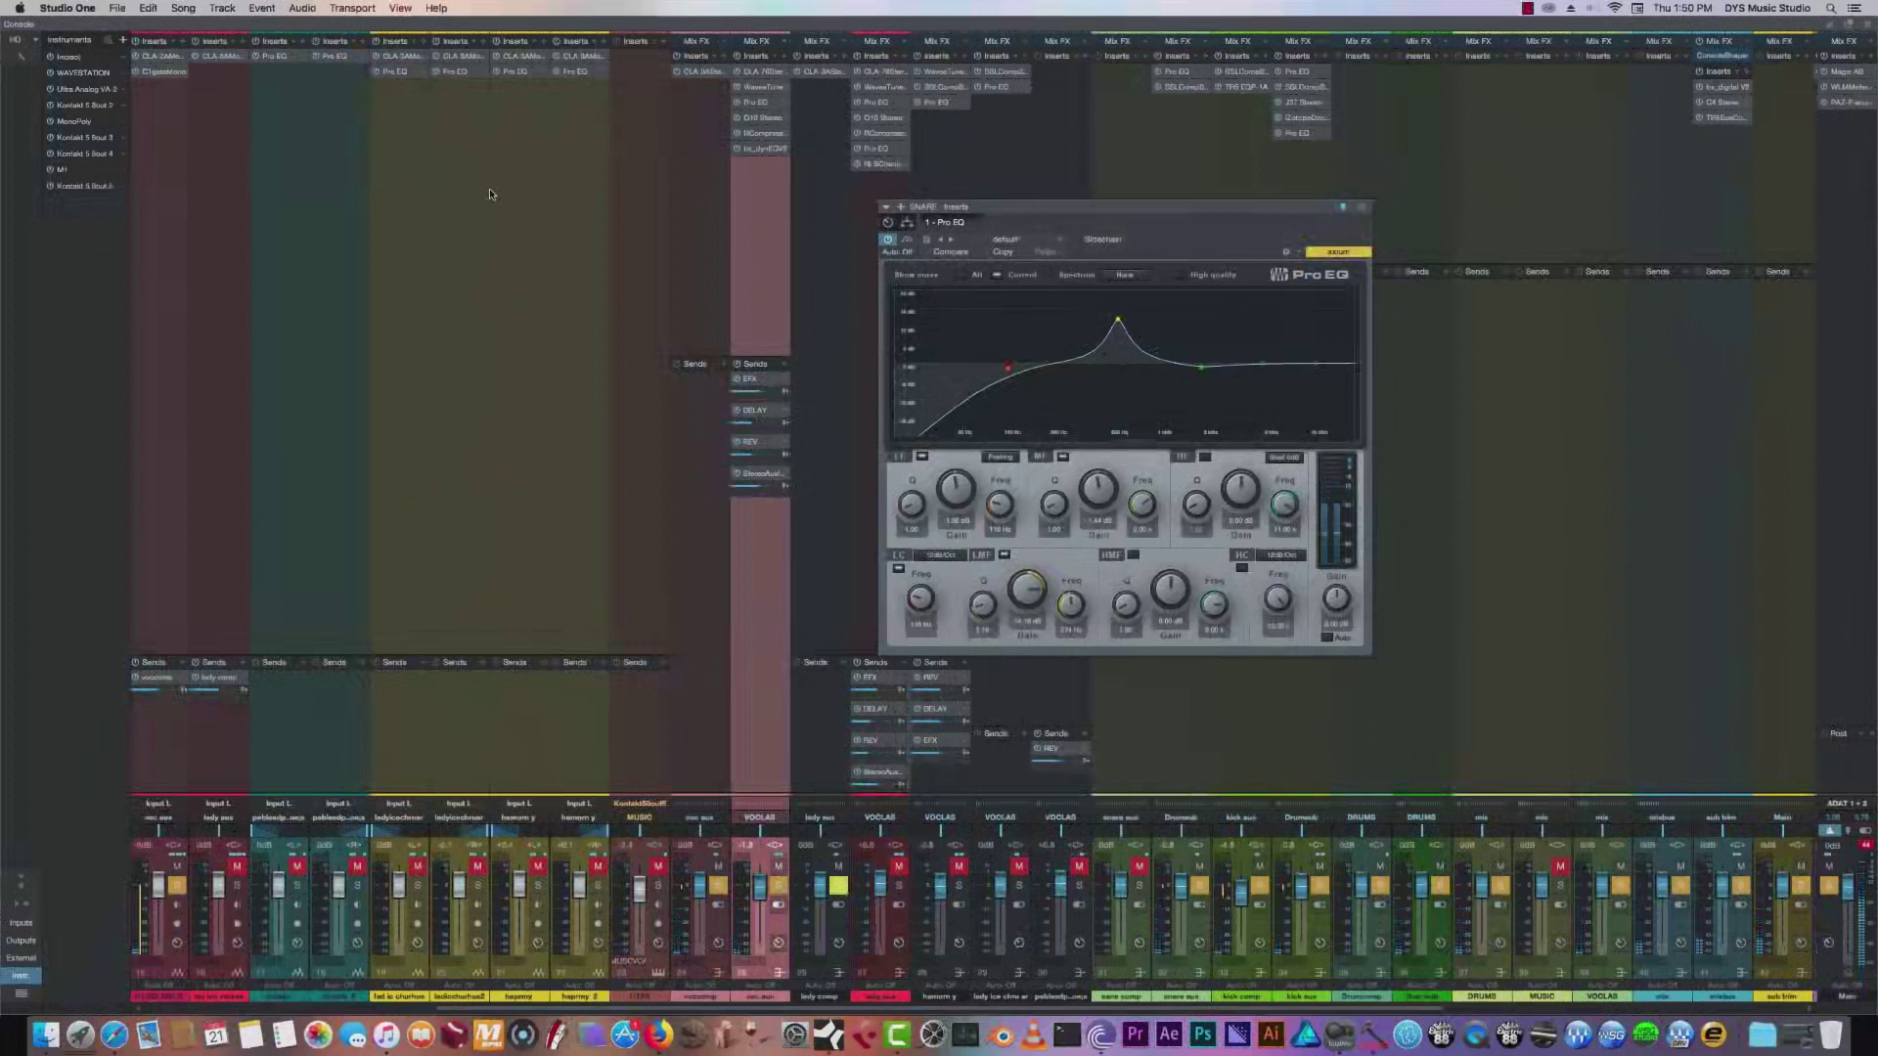
{"action": "left_click", "coordinate": [1361, 207]}
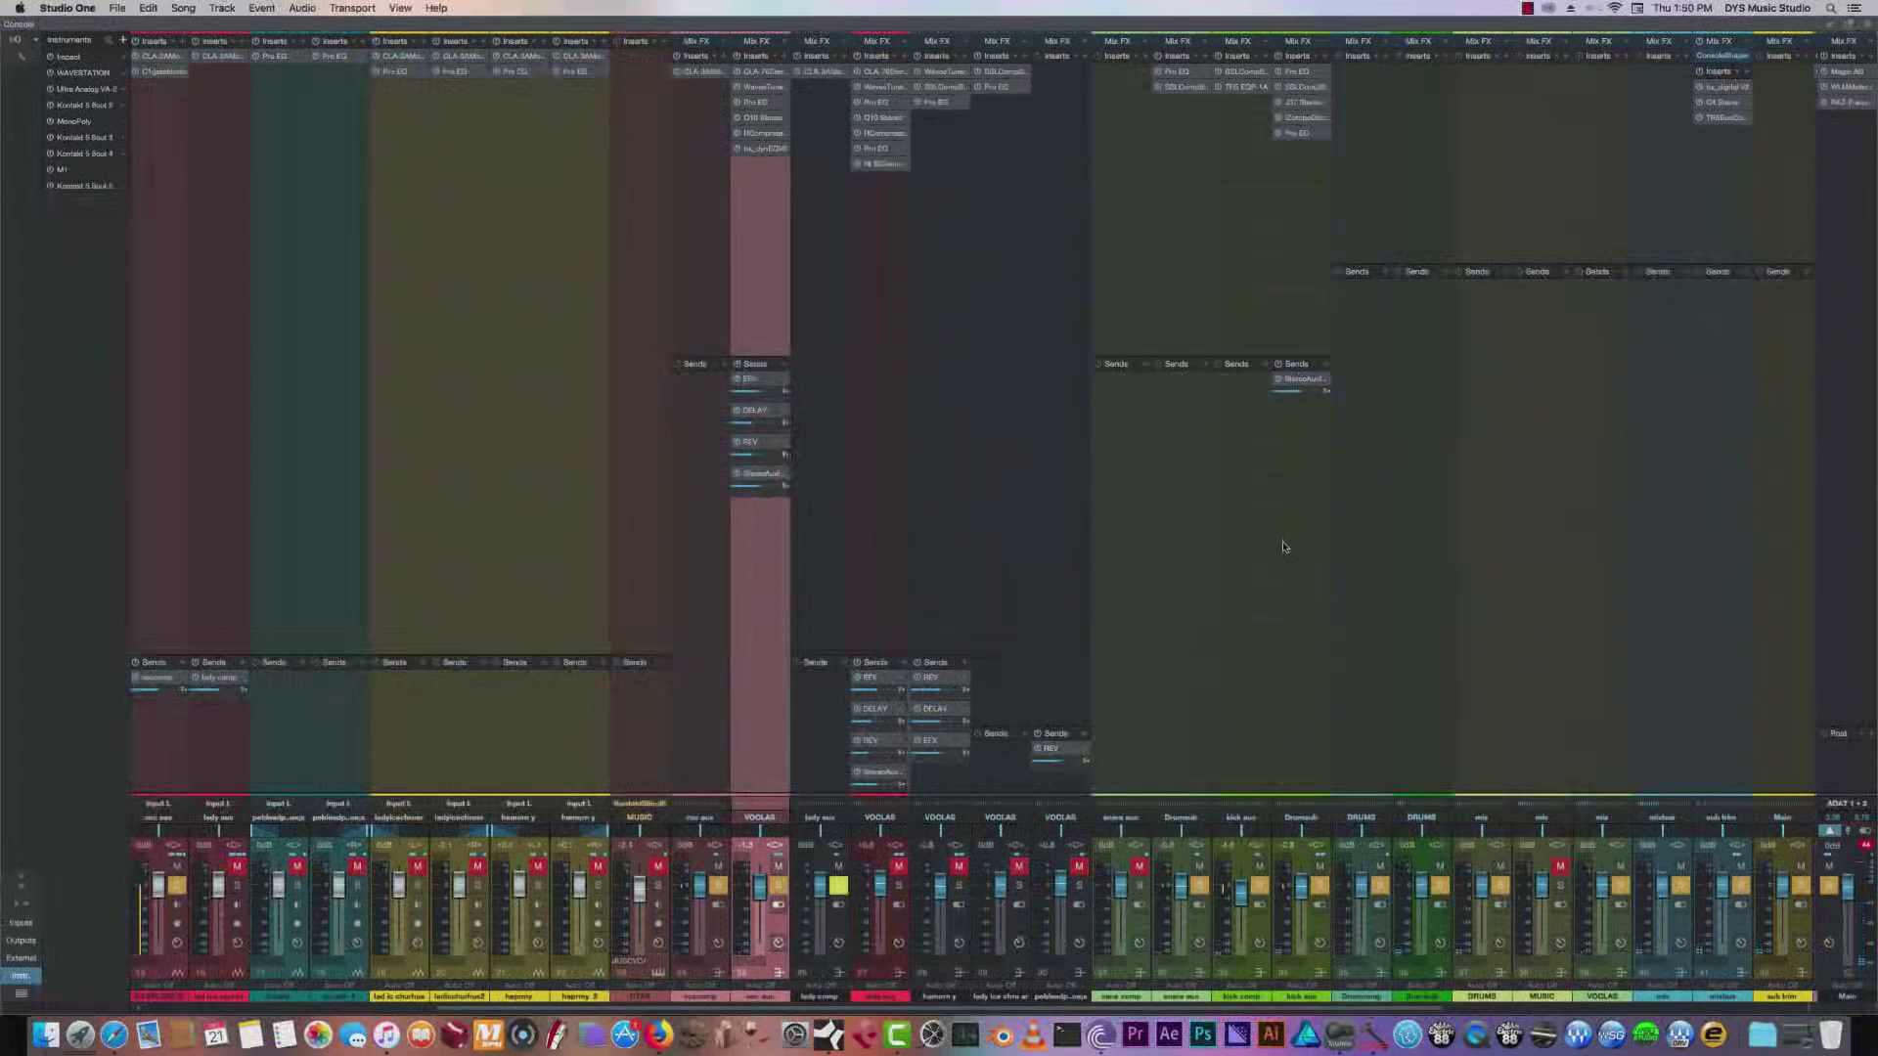
Unmute the snare comp channel and select the snare aux channel in the mix console.
{"action": "scroll", "coordinate": [1257, 1003], "scroll_direction": "right", "scroll_amount": 3}
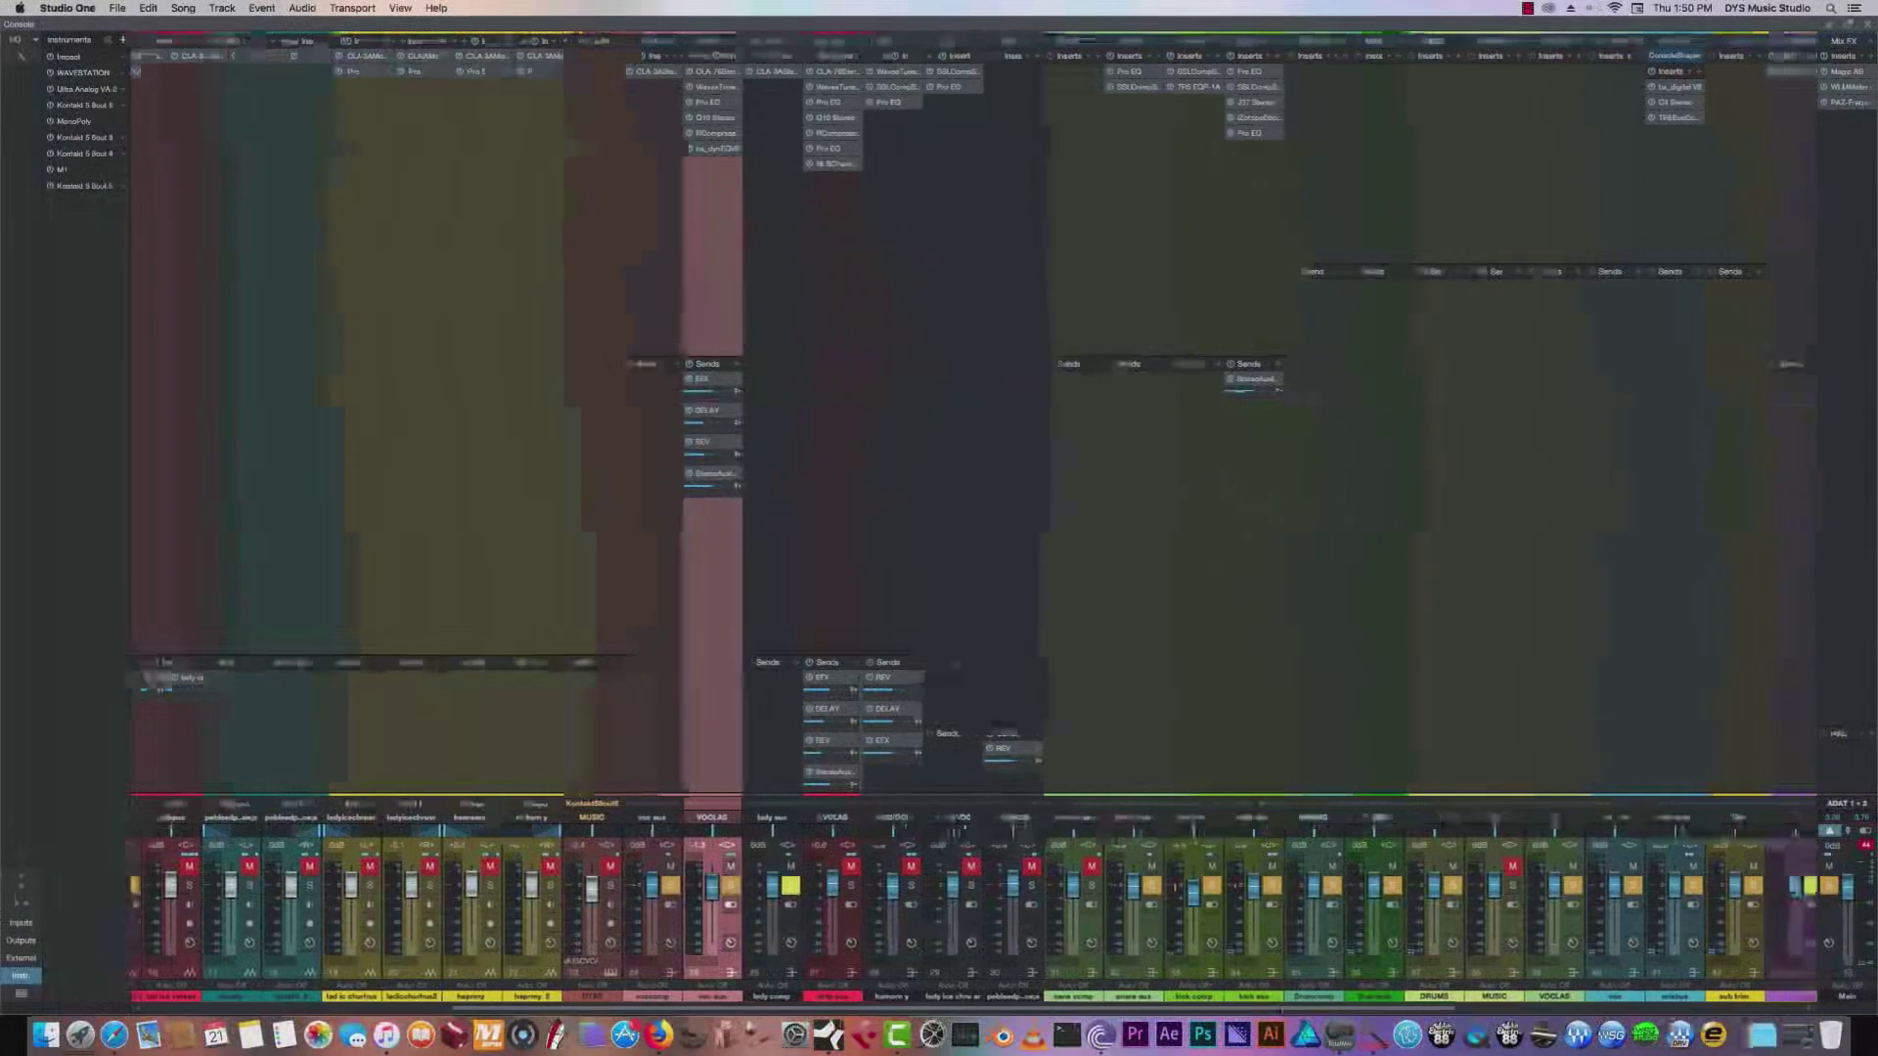
{"action": "left_click", "coordinate": [1086, 868]}
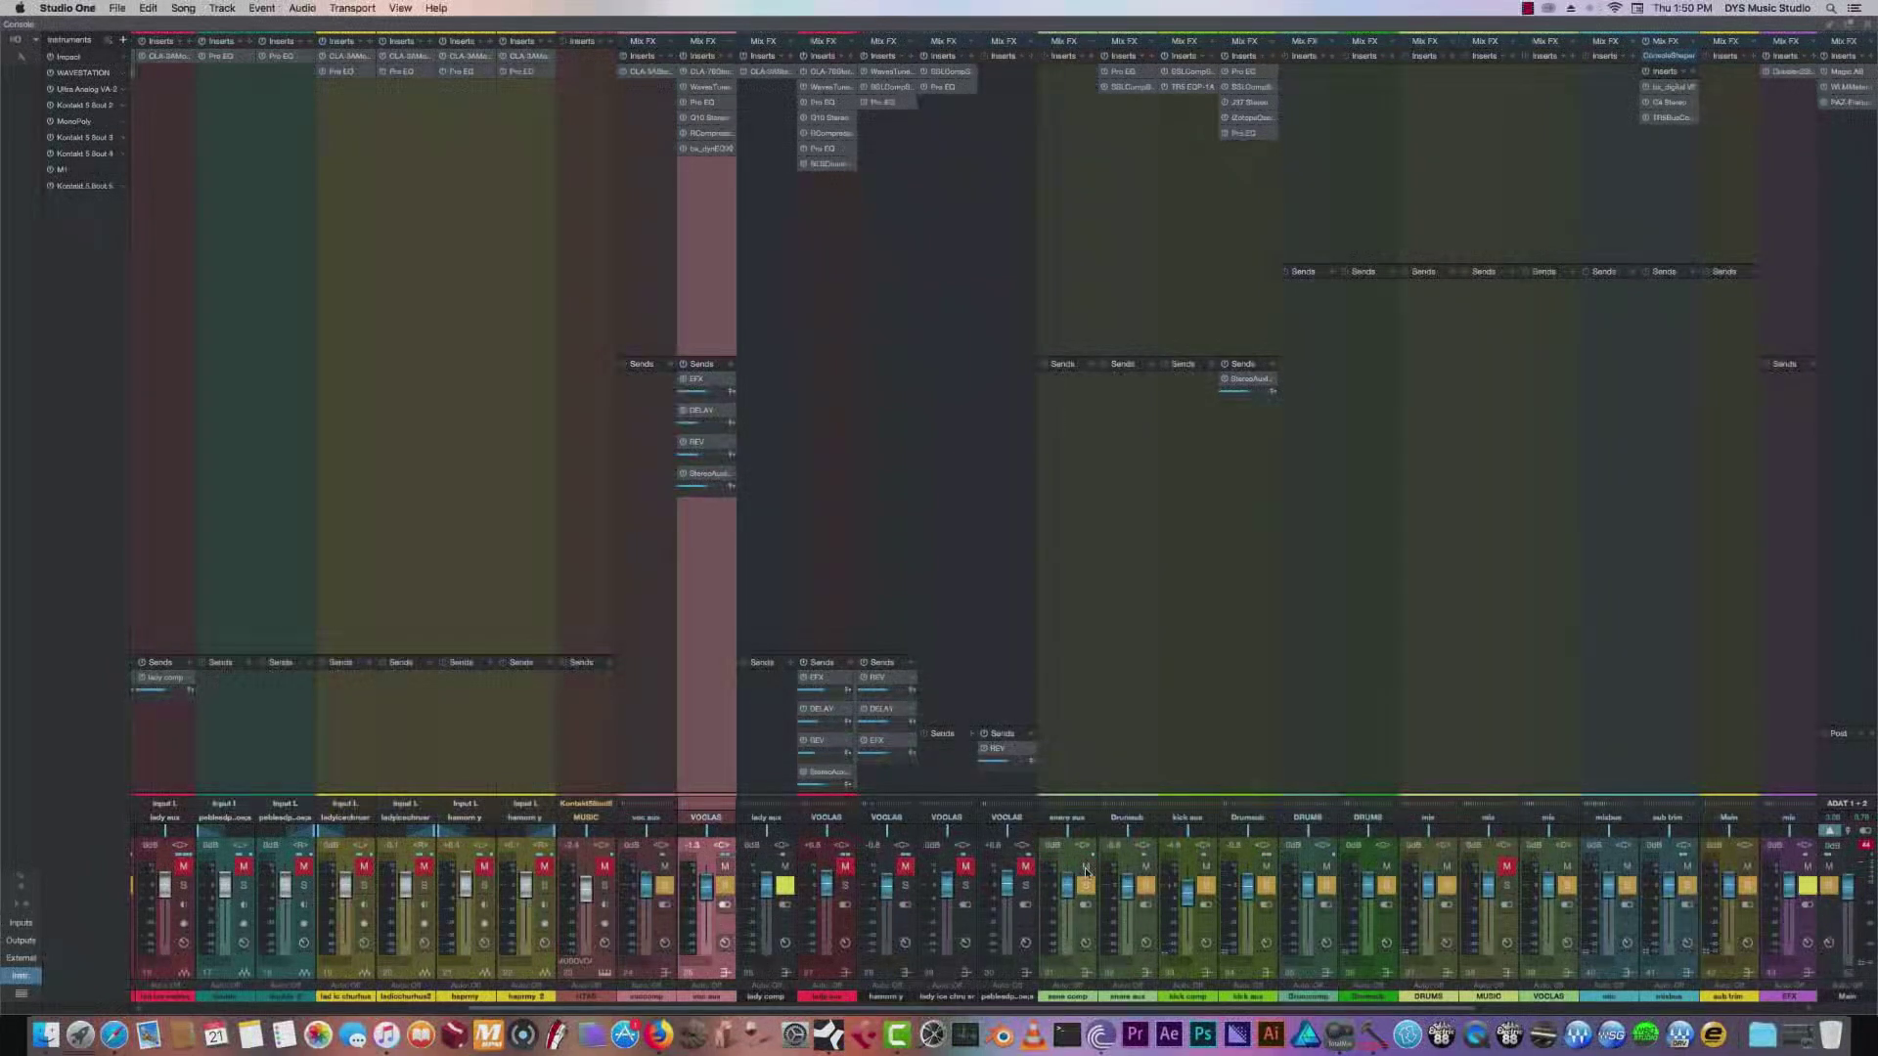
{"action": "left_click_drag", "start_coordinate": [841, 1004], "coordinate": [792, 1005]}
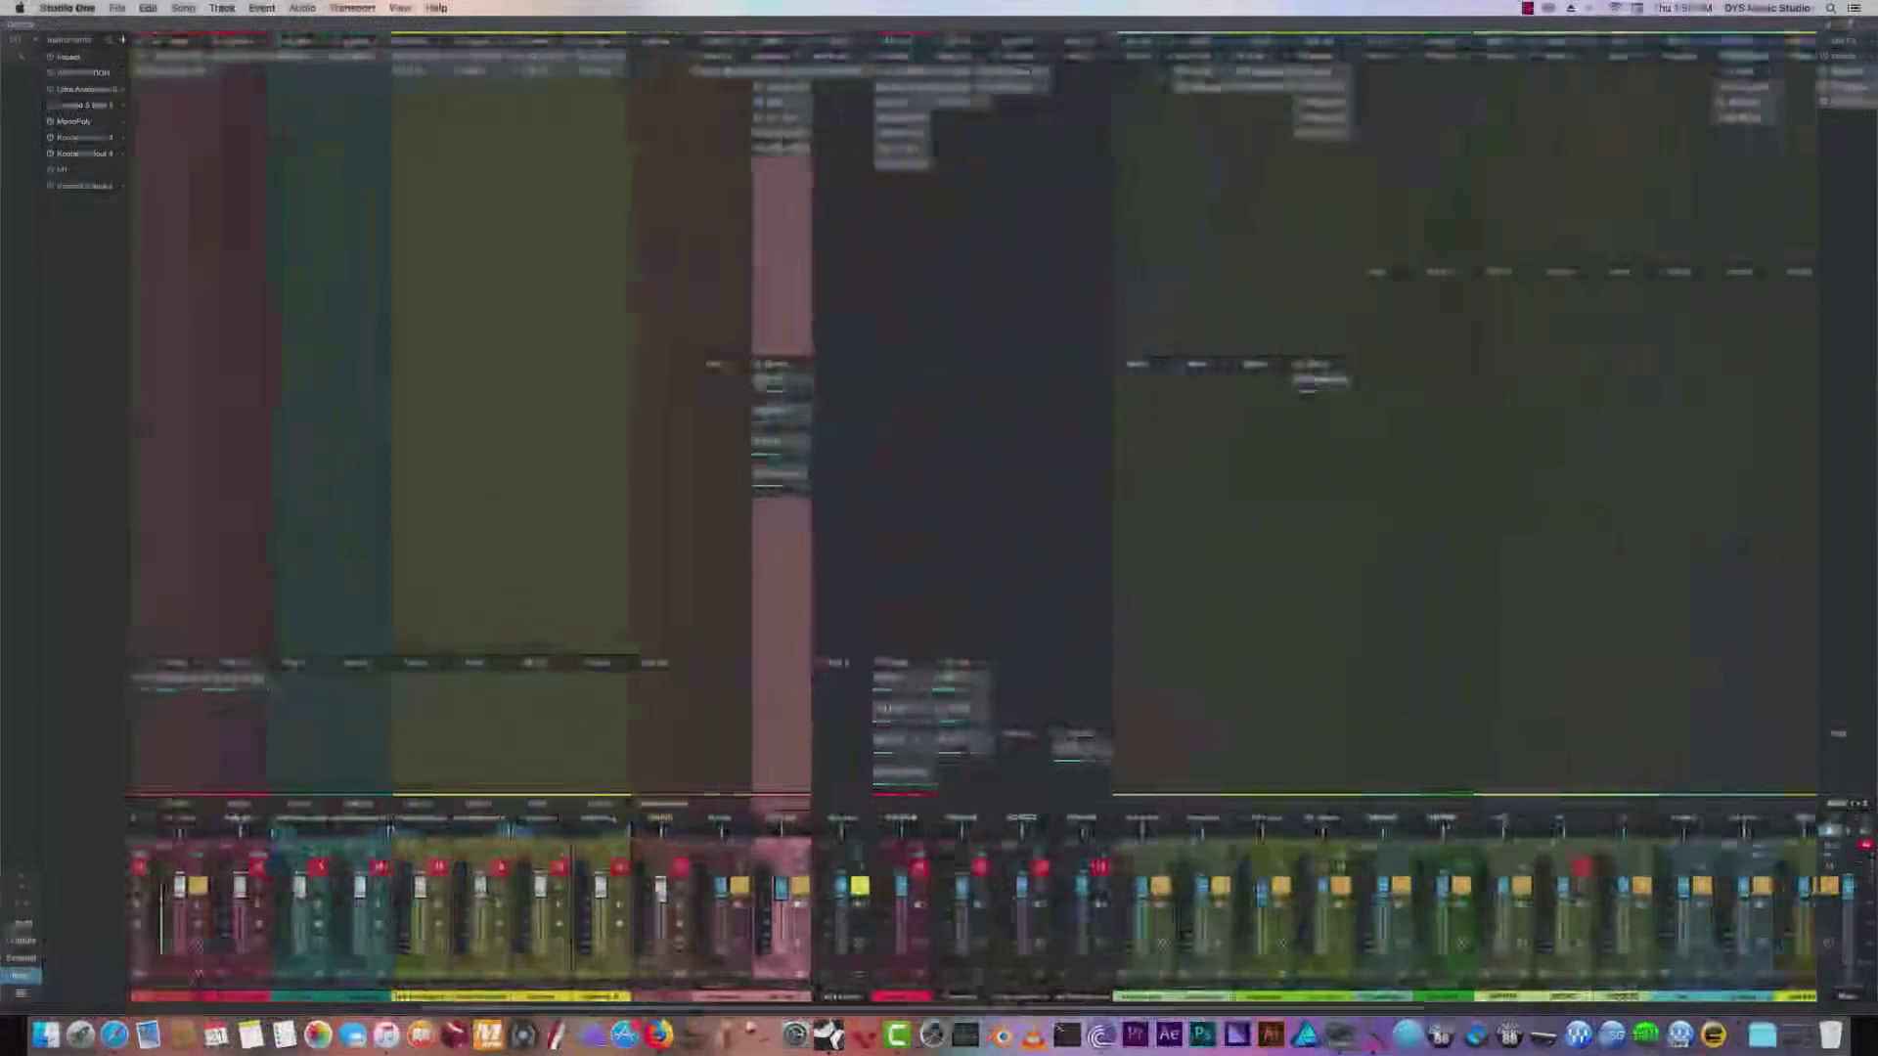
{"action": "left_click", "coordinate": [1213, 934]}
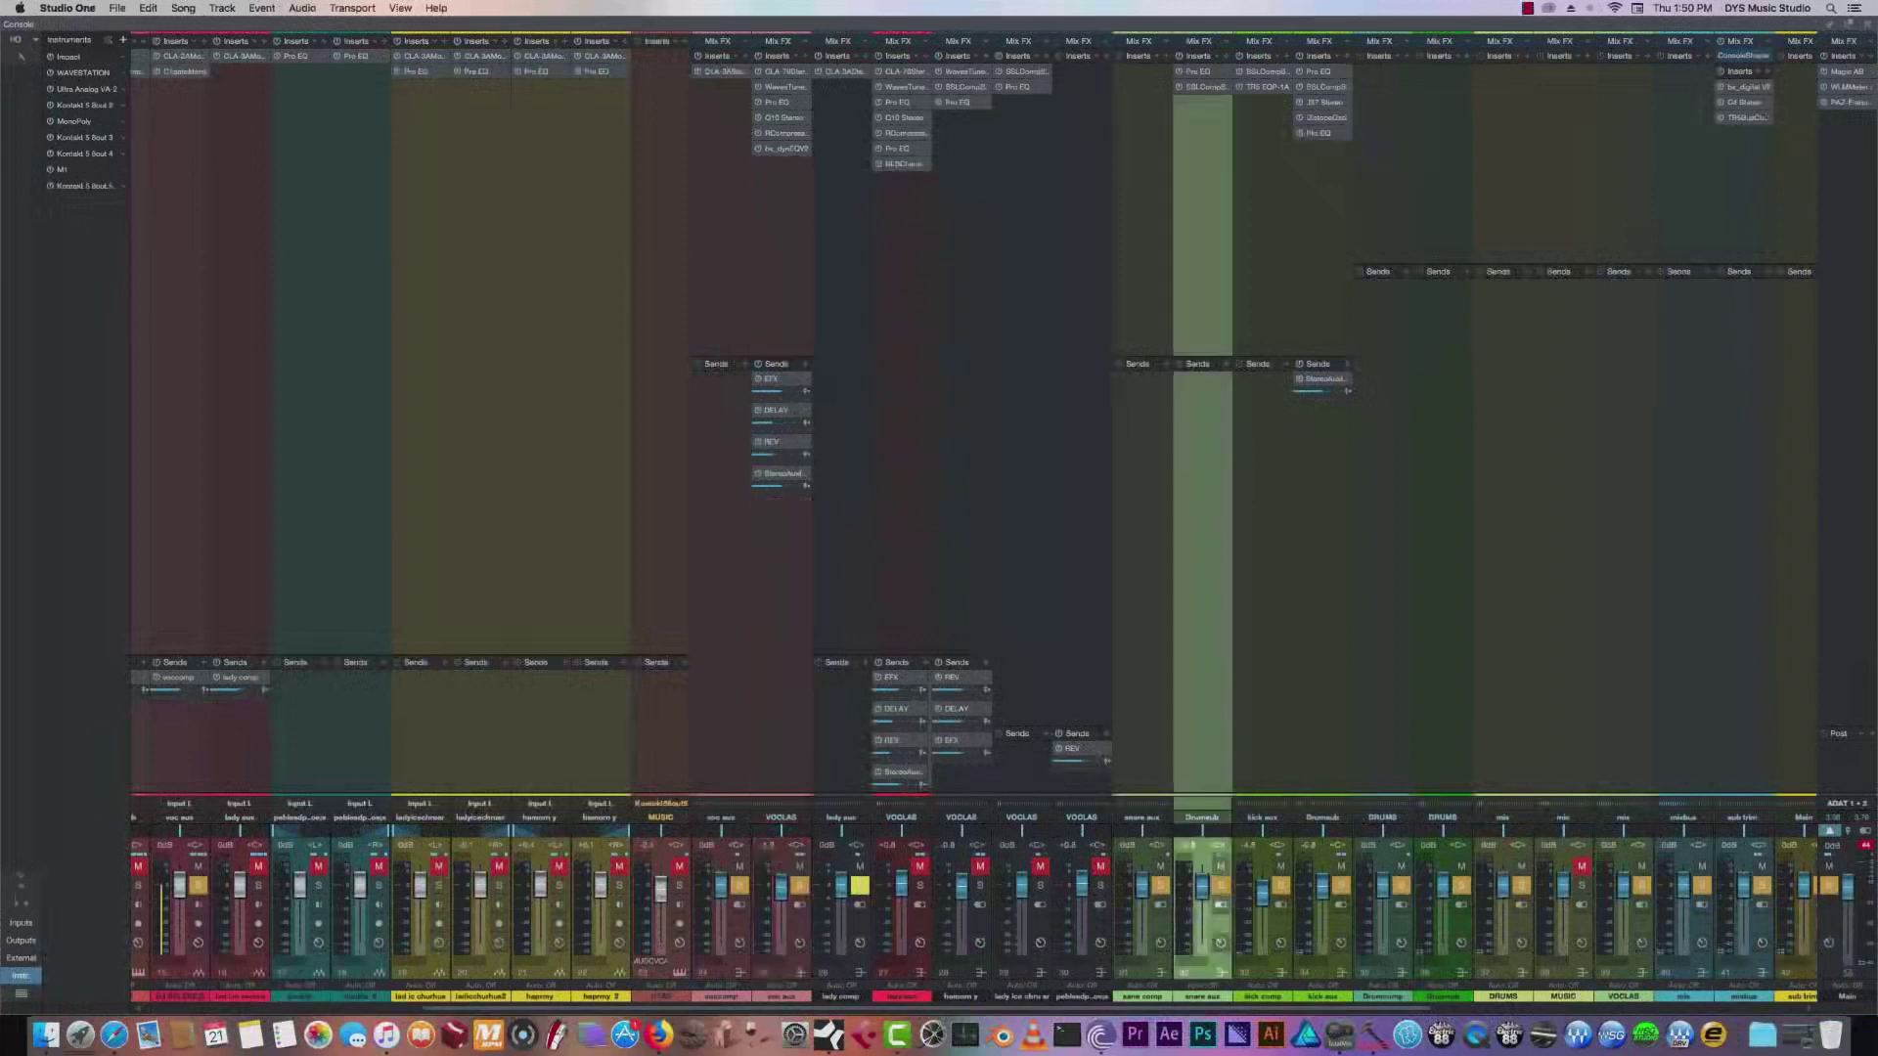
Open RVerb Stereo on the purple effects channel just before DELAY, set its reverb type to Room, and raise the Diffusion.
{"action": "left_click_drag", "start_coordinate": [1251, 1004], "coordinate": [1616, 1004]}
{"action": "left_click", "coordinate": [1442, 941]}
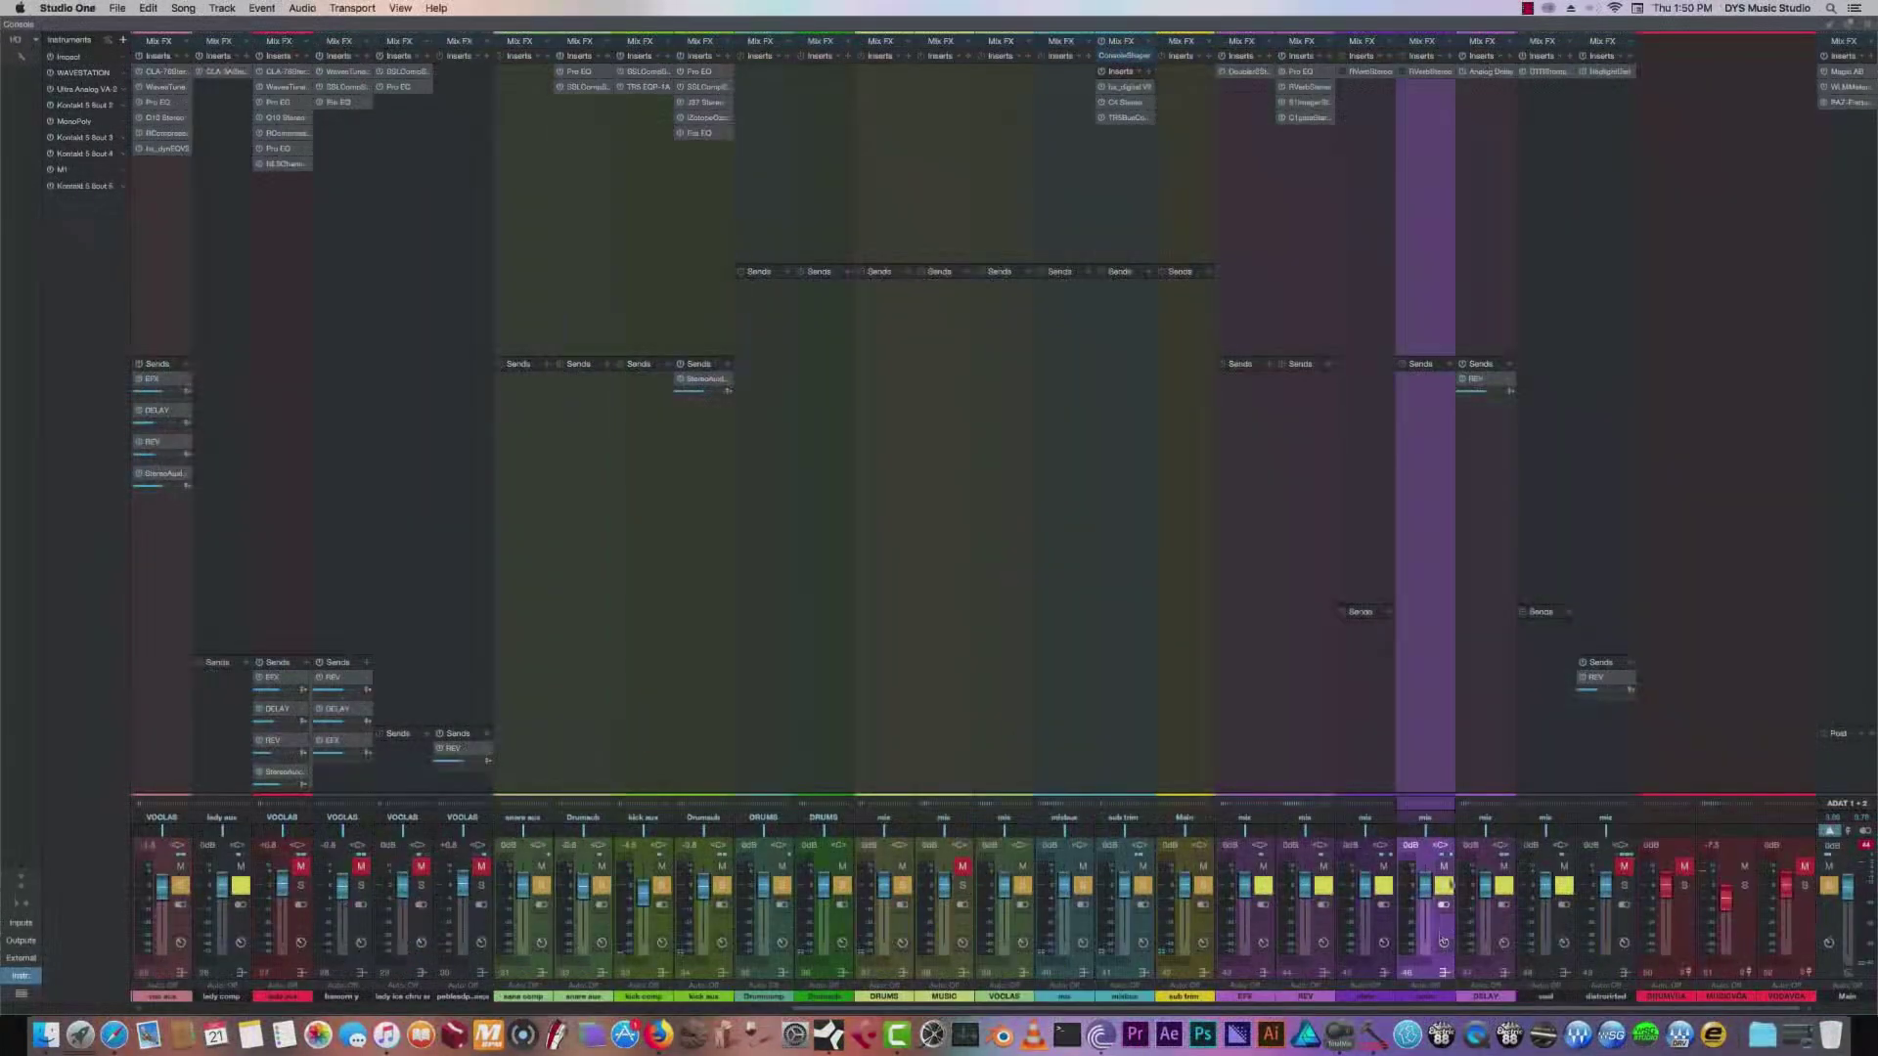
{"action": "left_click", "coordinate": [1419, 74]}
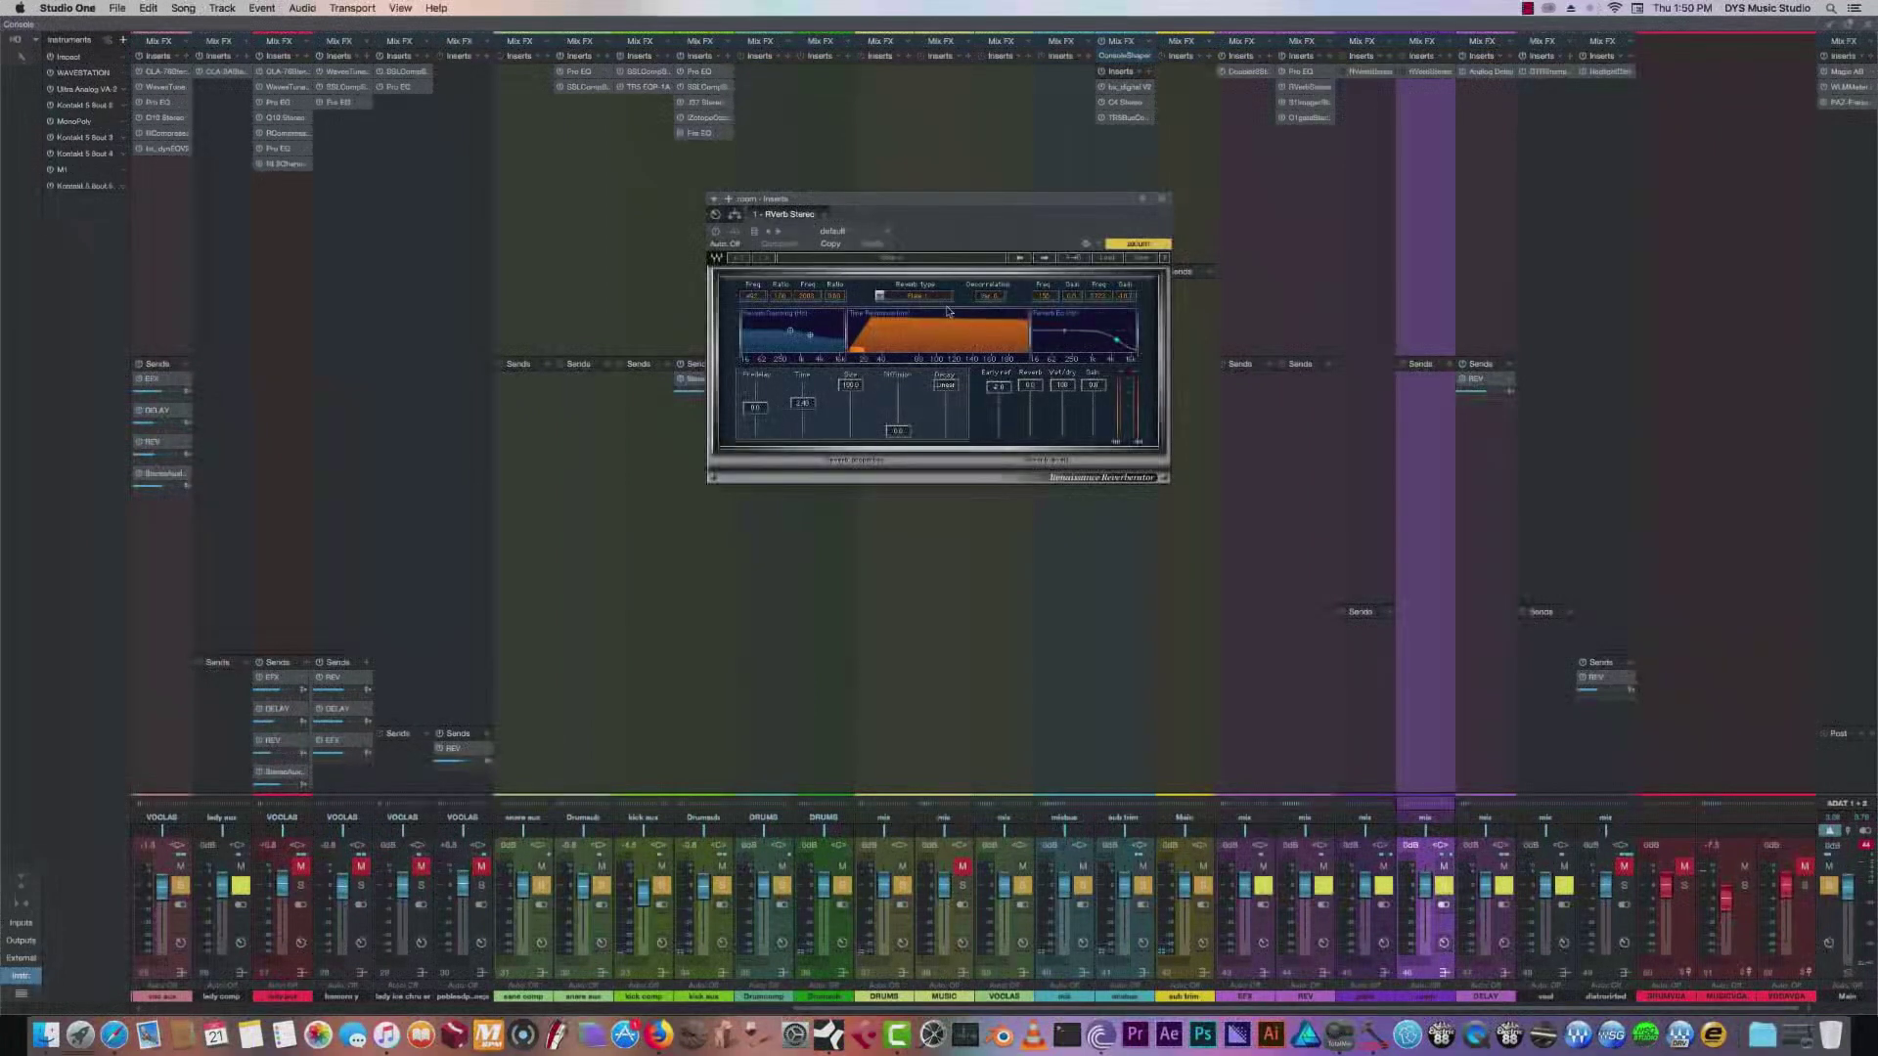
{"action": "left_click", "coordinate": [880, 295]}
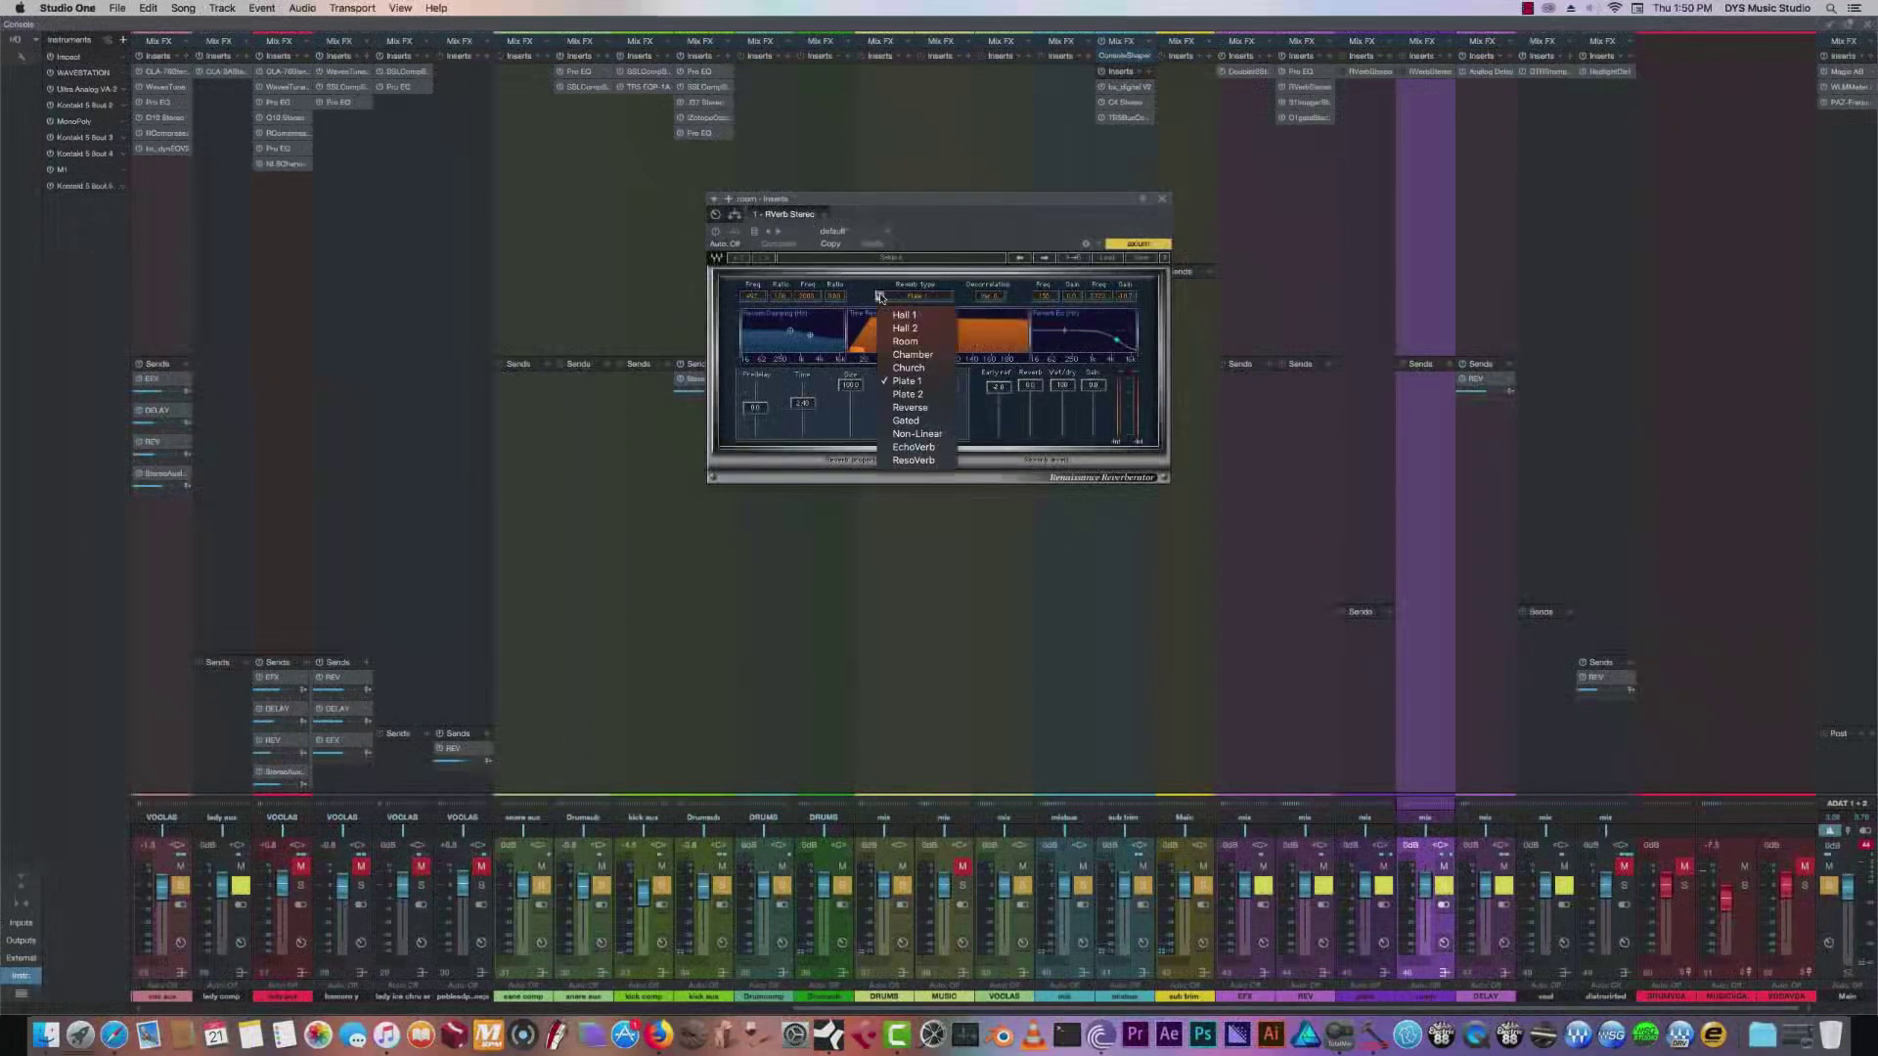
{"action": "left_click", "coordinate": [926, 344]}
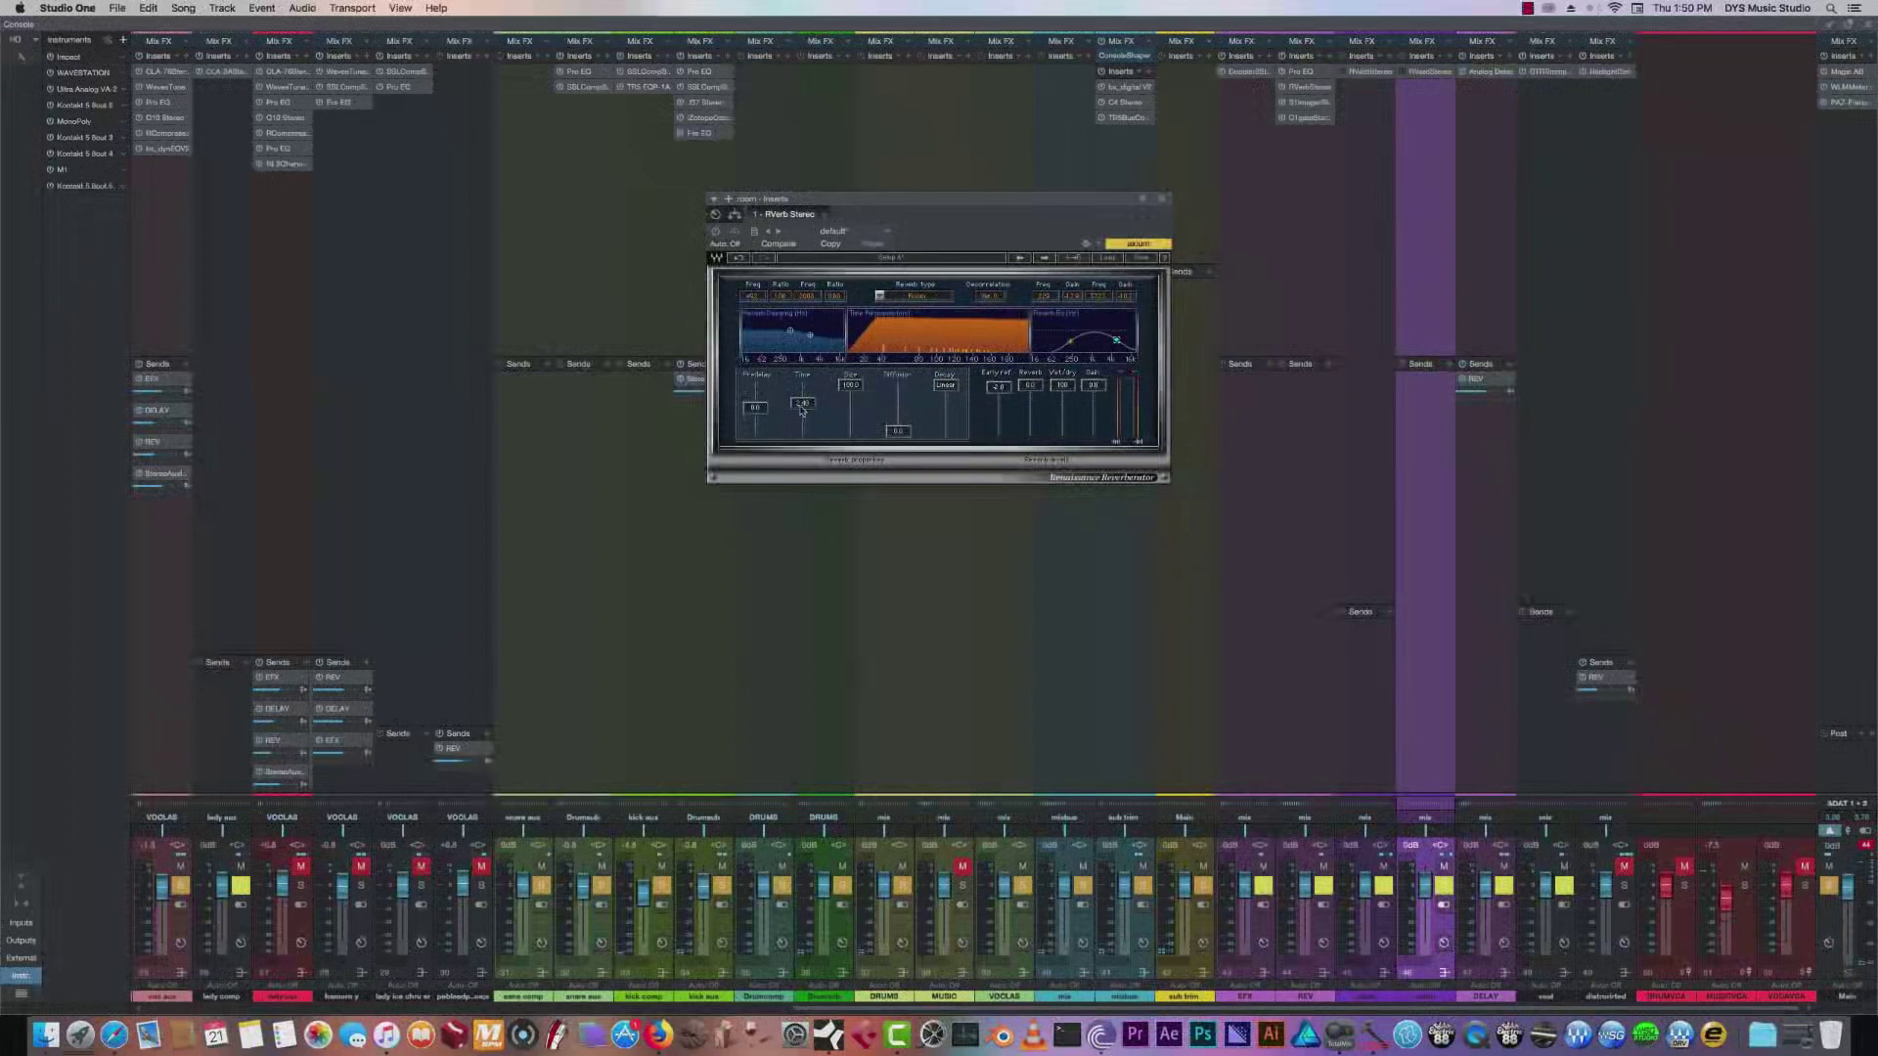
{"action": "left_click_drag", "start_coordinate": [900, 434], "coordinate": [411, 210]}
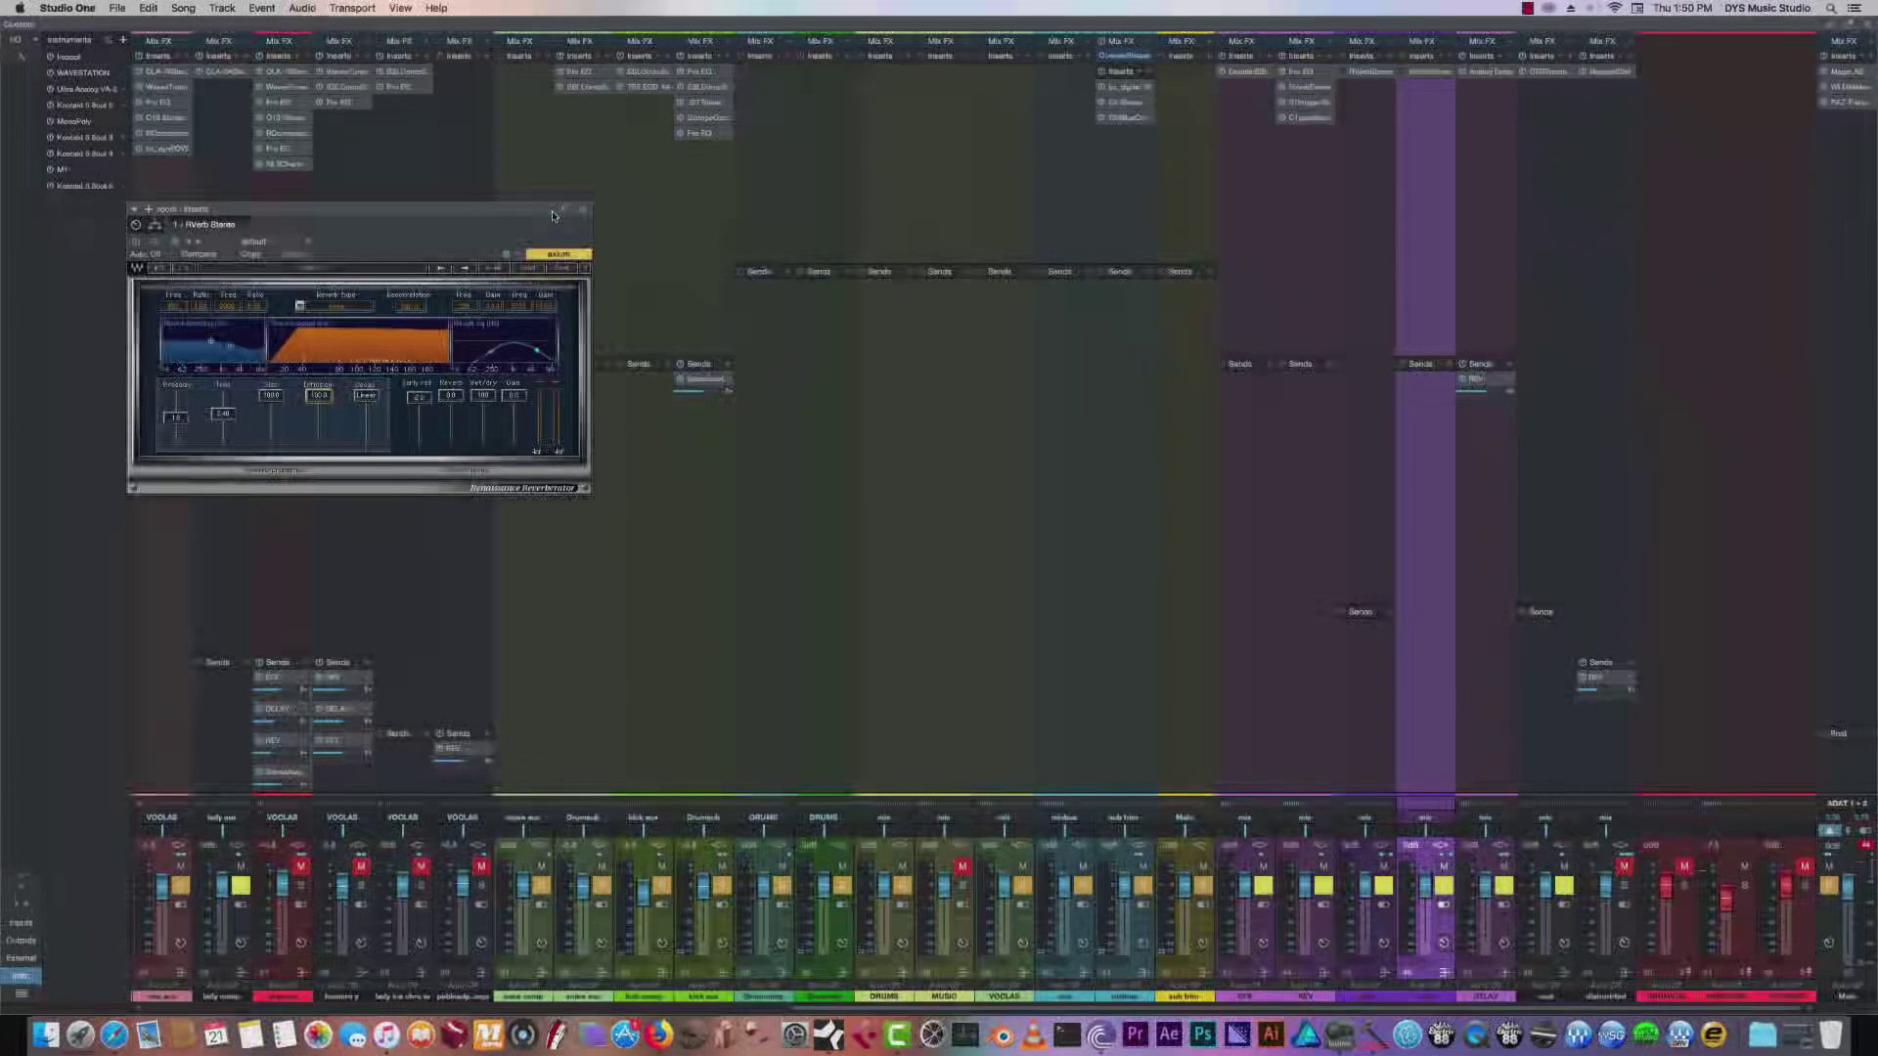
Move the RVerb window aside and add a send to the room reverb effects channel on the snare aux channel.
{"action": "left_click_drag", "start_coordinate": [548, 212], "coordinate": [440, 227]}
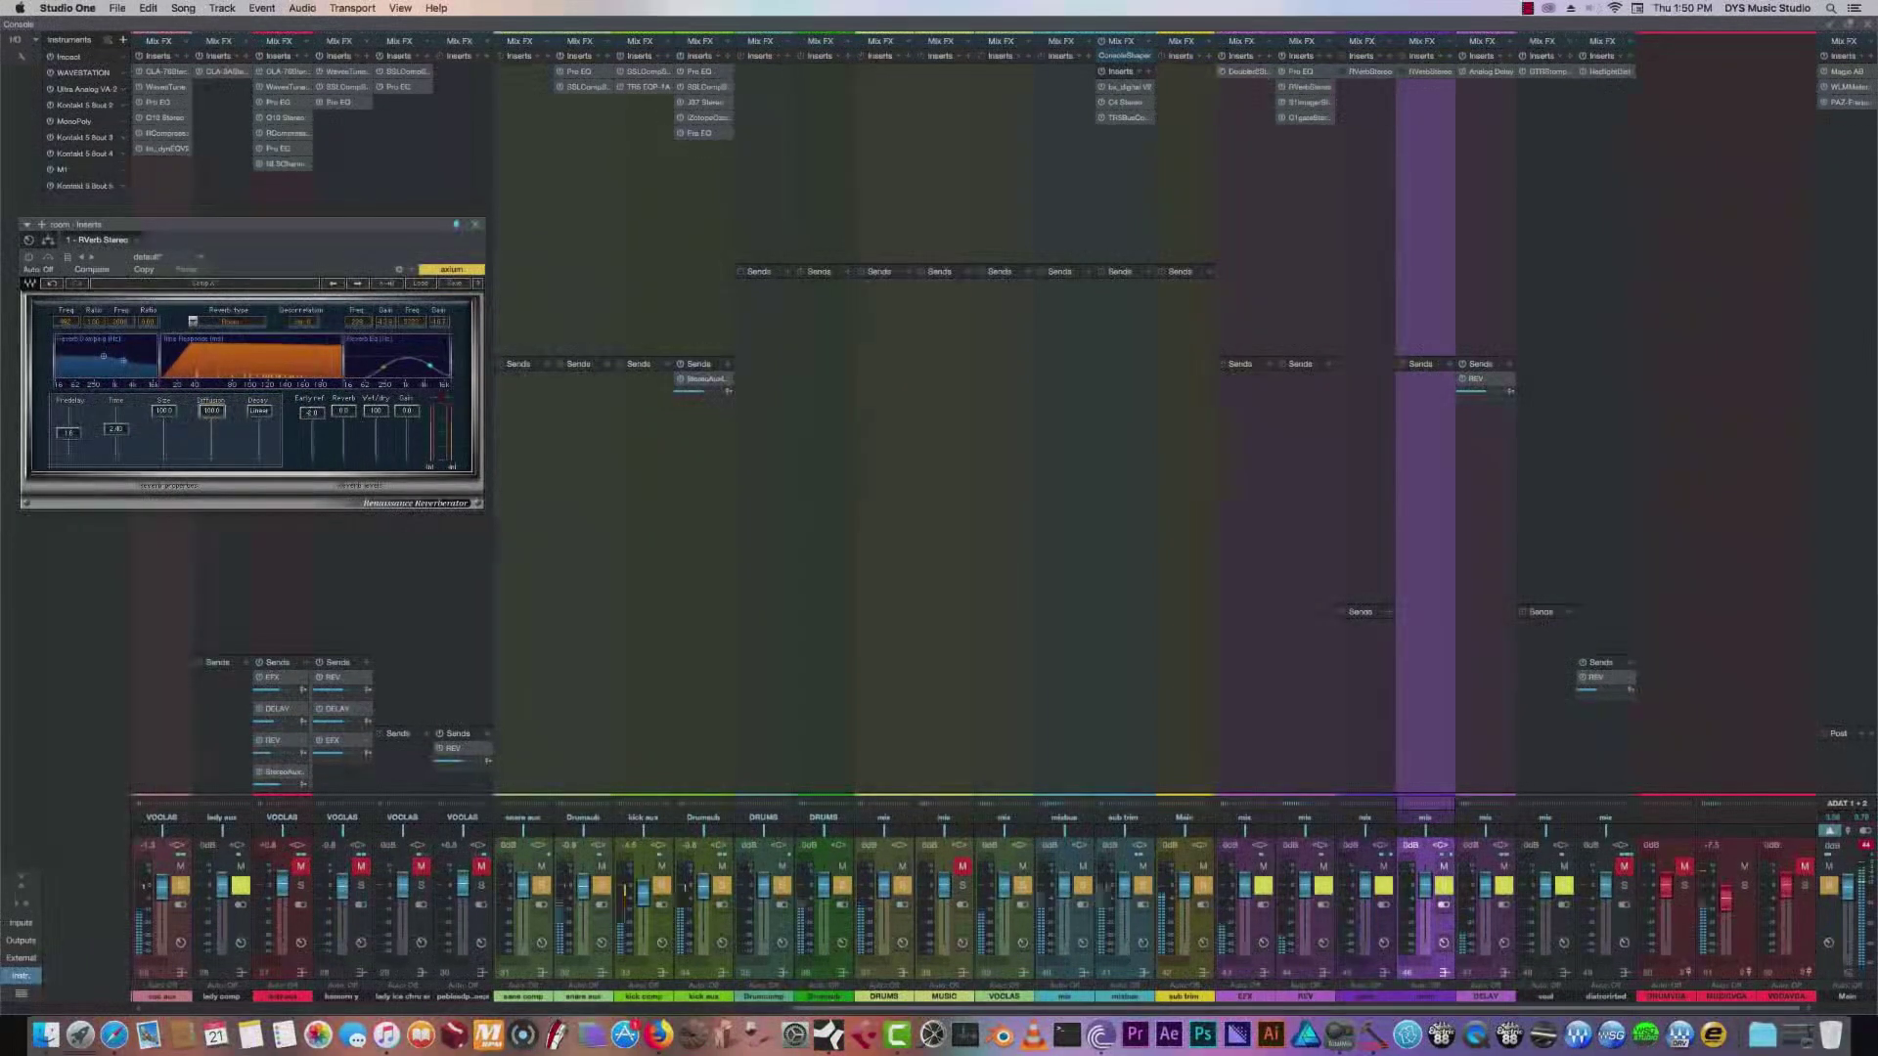
{"action": "scroll", "coordinate": [714, 976], "scroll_direction": "left", "scroll_amount": 5}
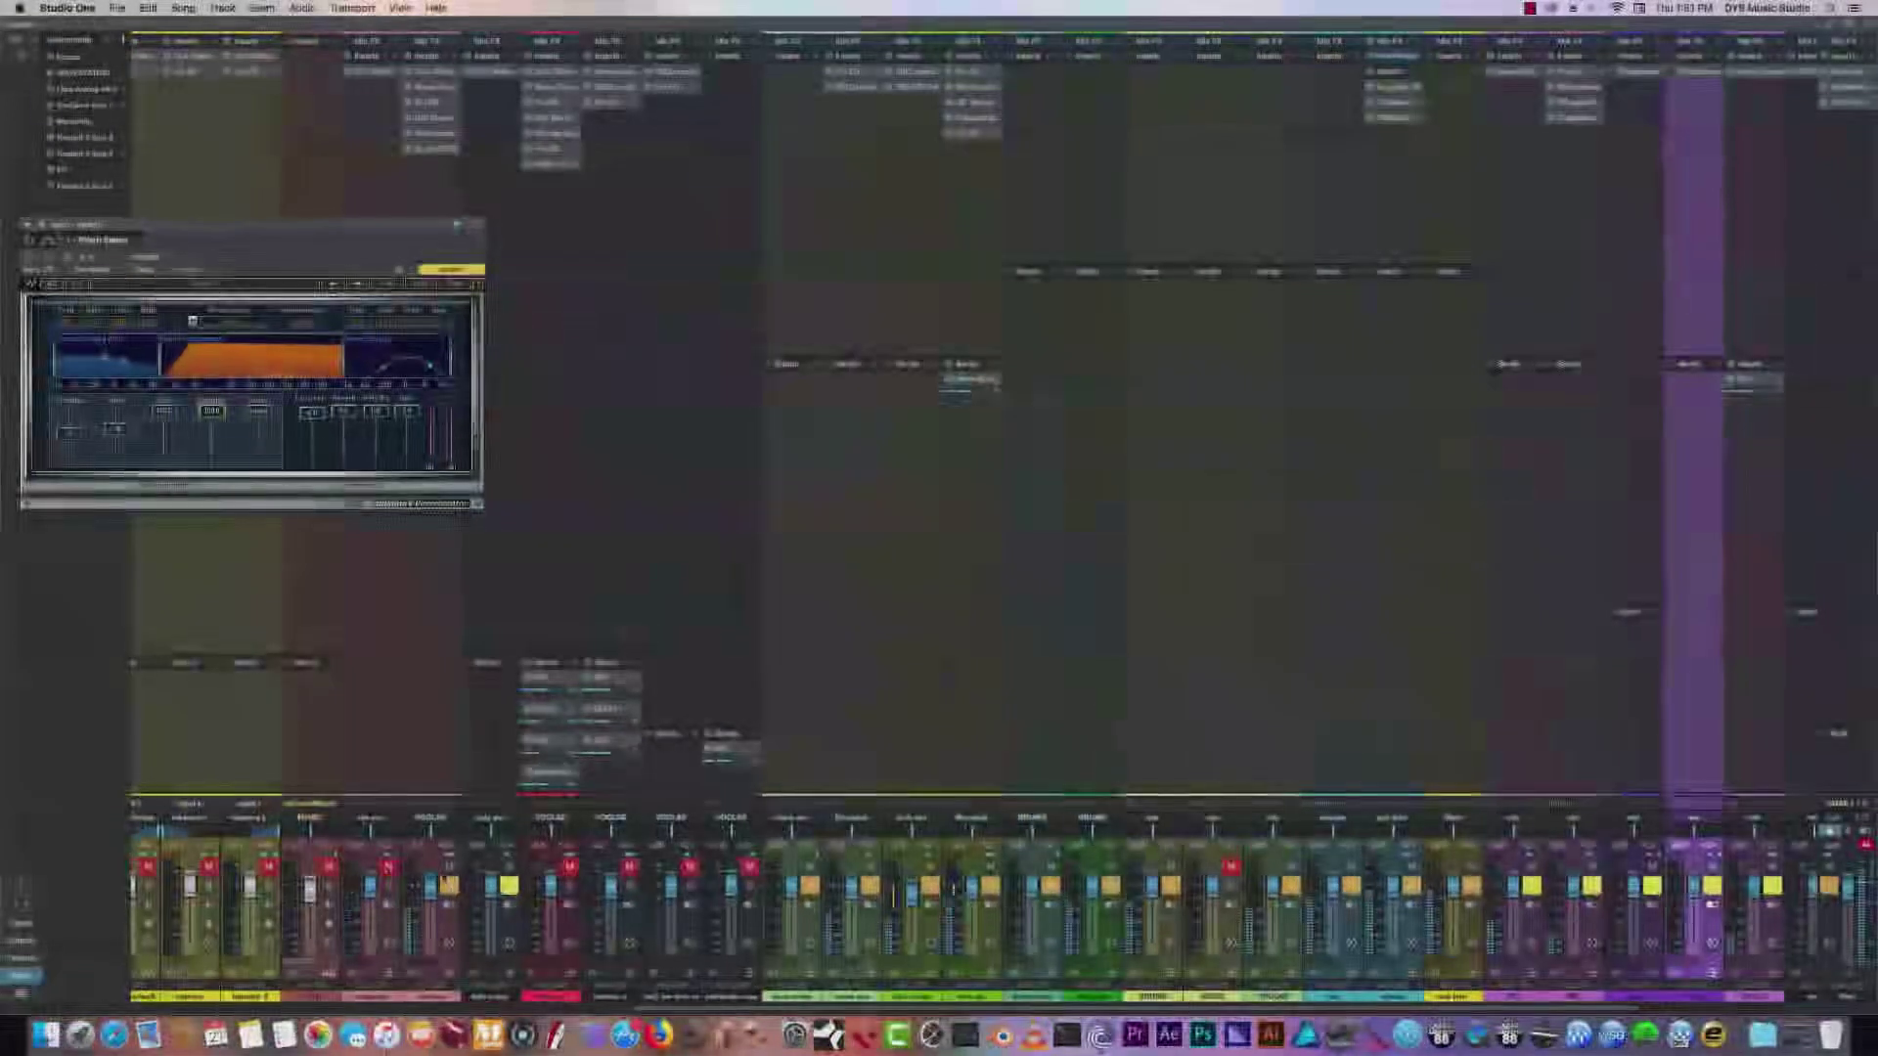
{"action": "left_click", "coordinate": [878, 377]}
{"action": "left_click", "coordinate": [930, 675]}
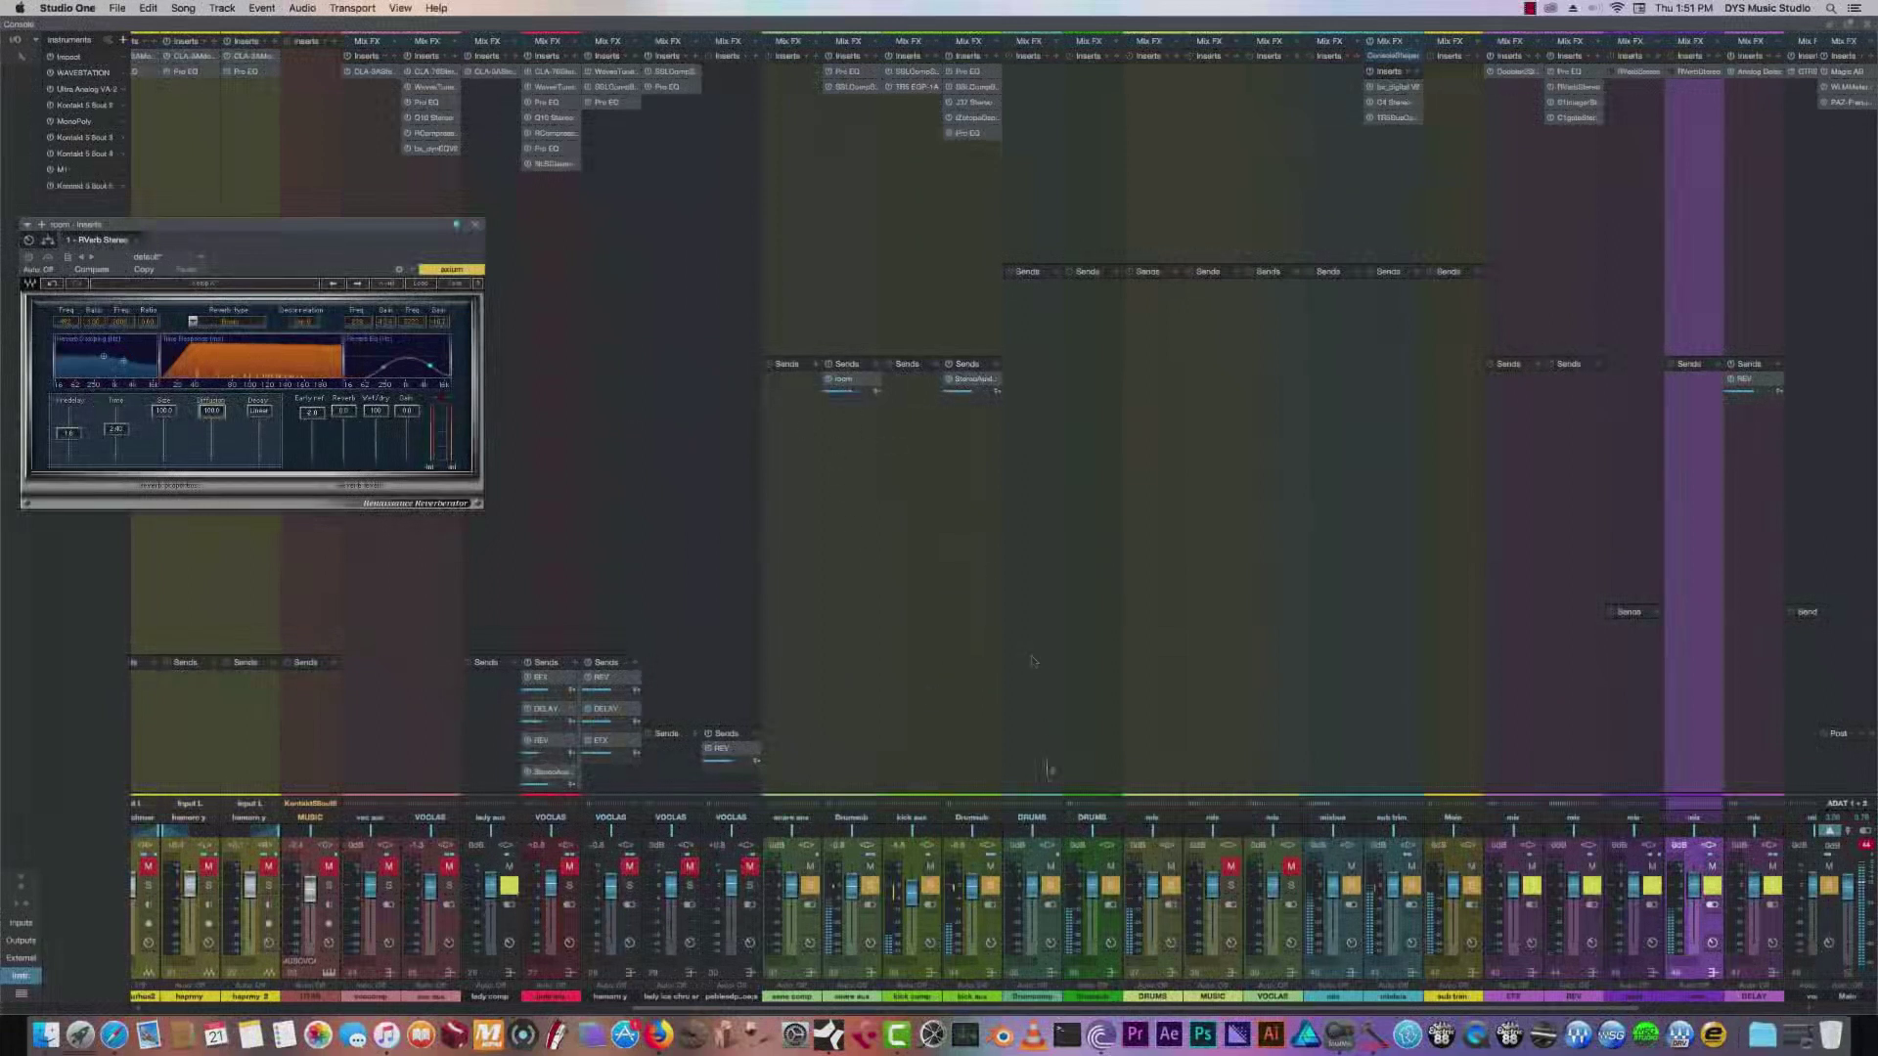
{"action": "scroll", "coordinate": [1001, 1007], "scroll_direction": "right", "scroll_amount": 5}
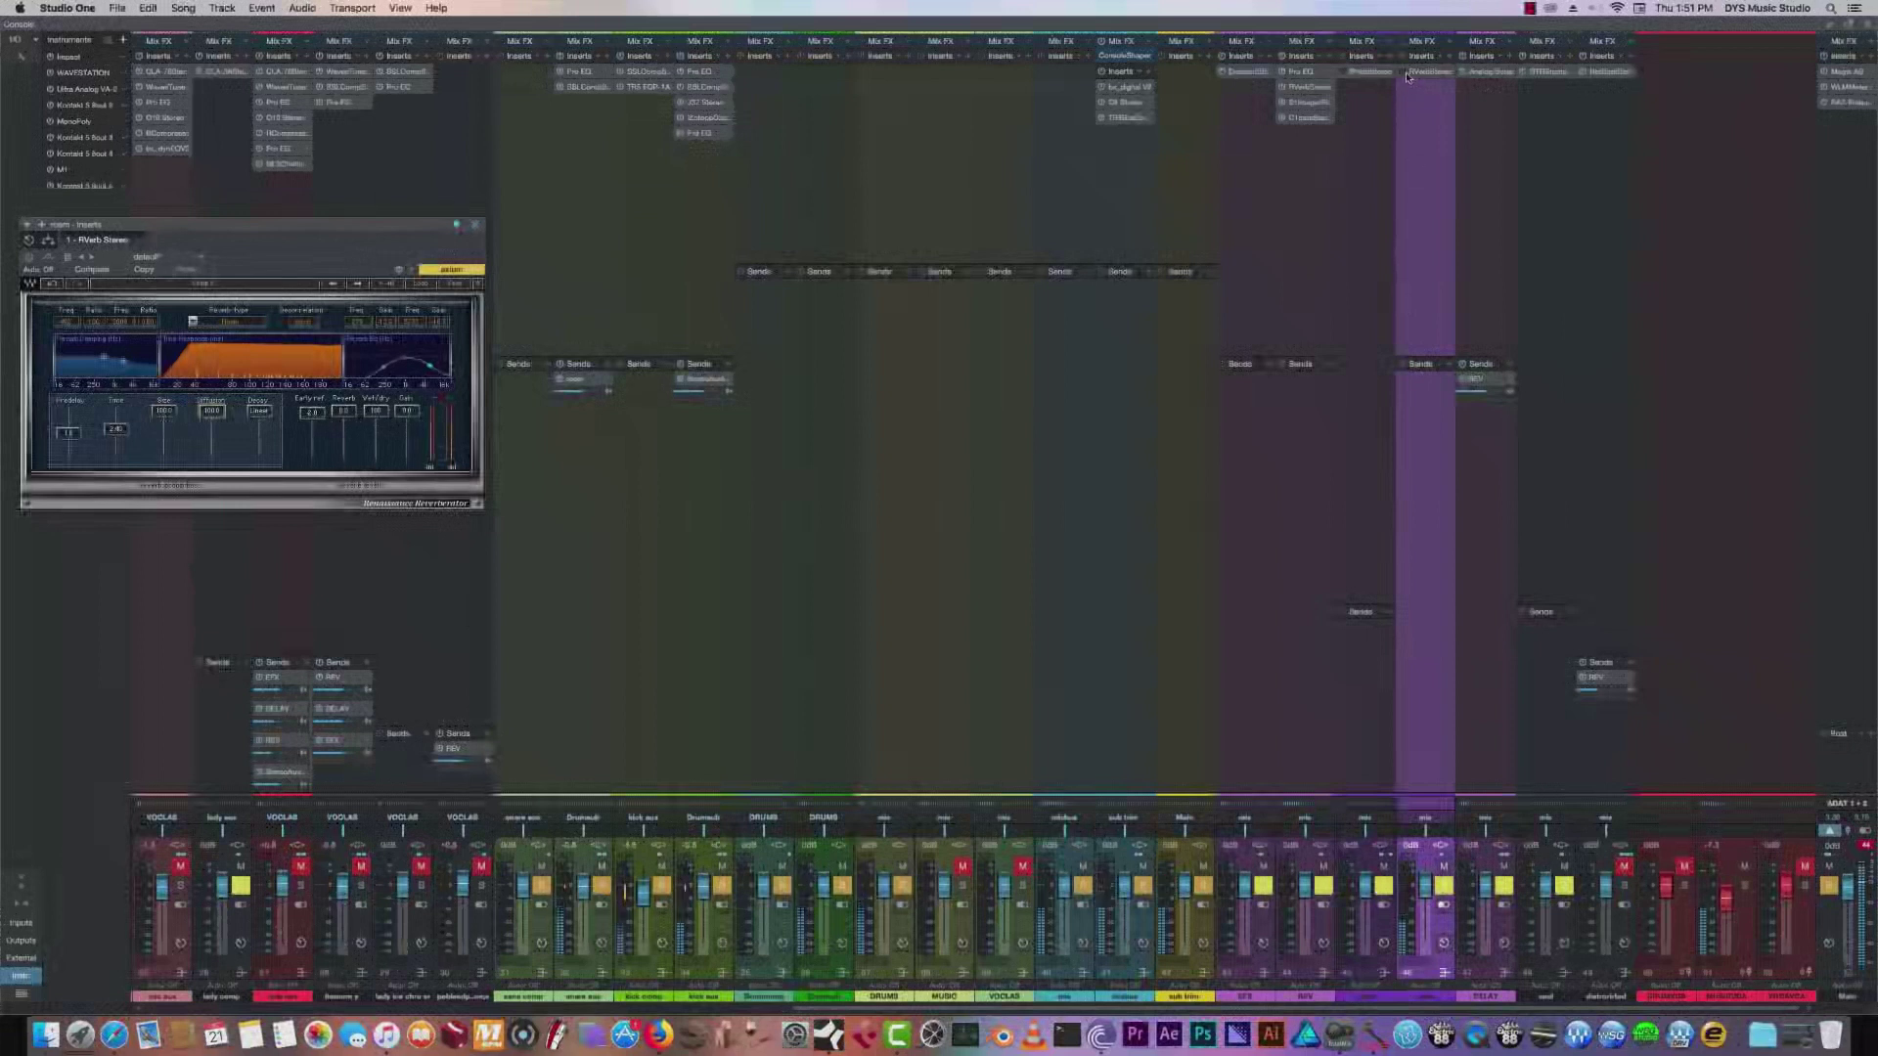
Reduce RVerb's Size and Time and adjust its Predelay, and fine-tune the snare aux channel's send level to the room reverb.
{"action": "left_click_drag", "start_coordinate": [164, 411], "coordinate": [69, 432]}
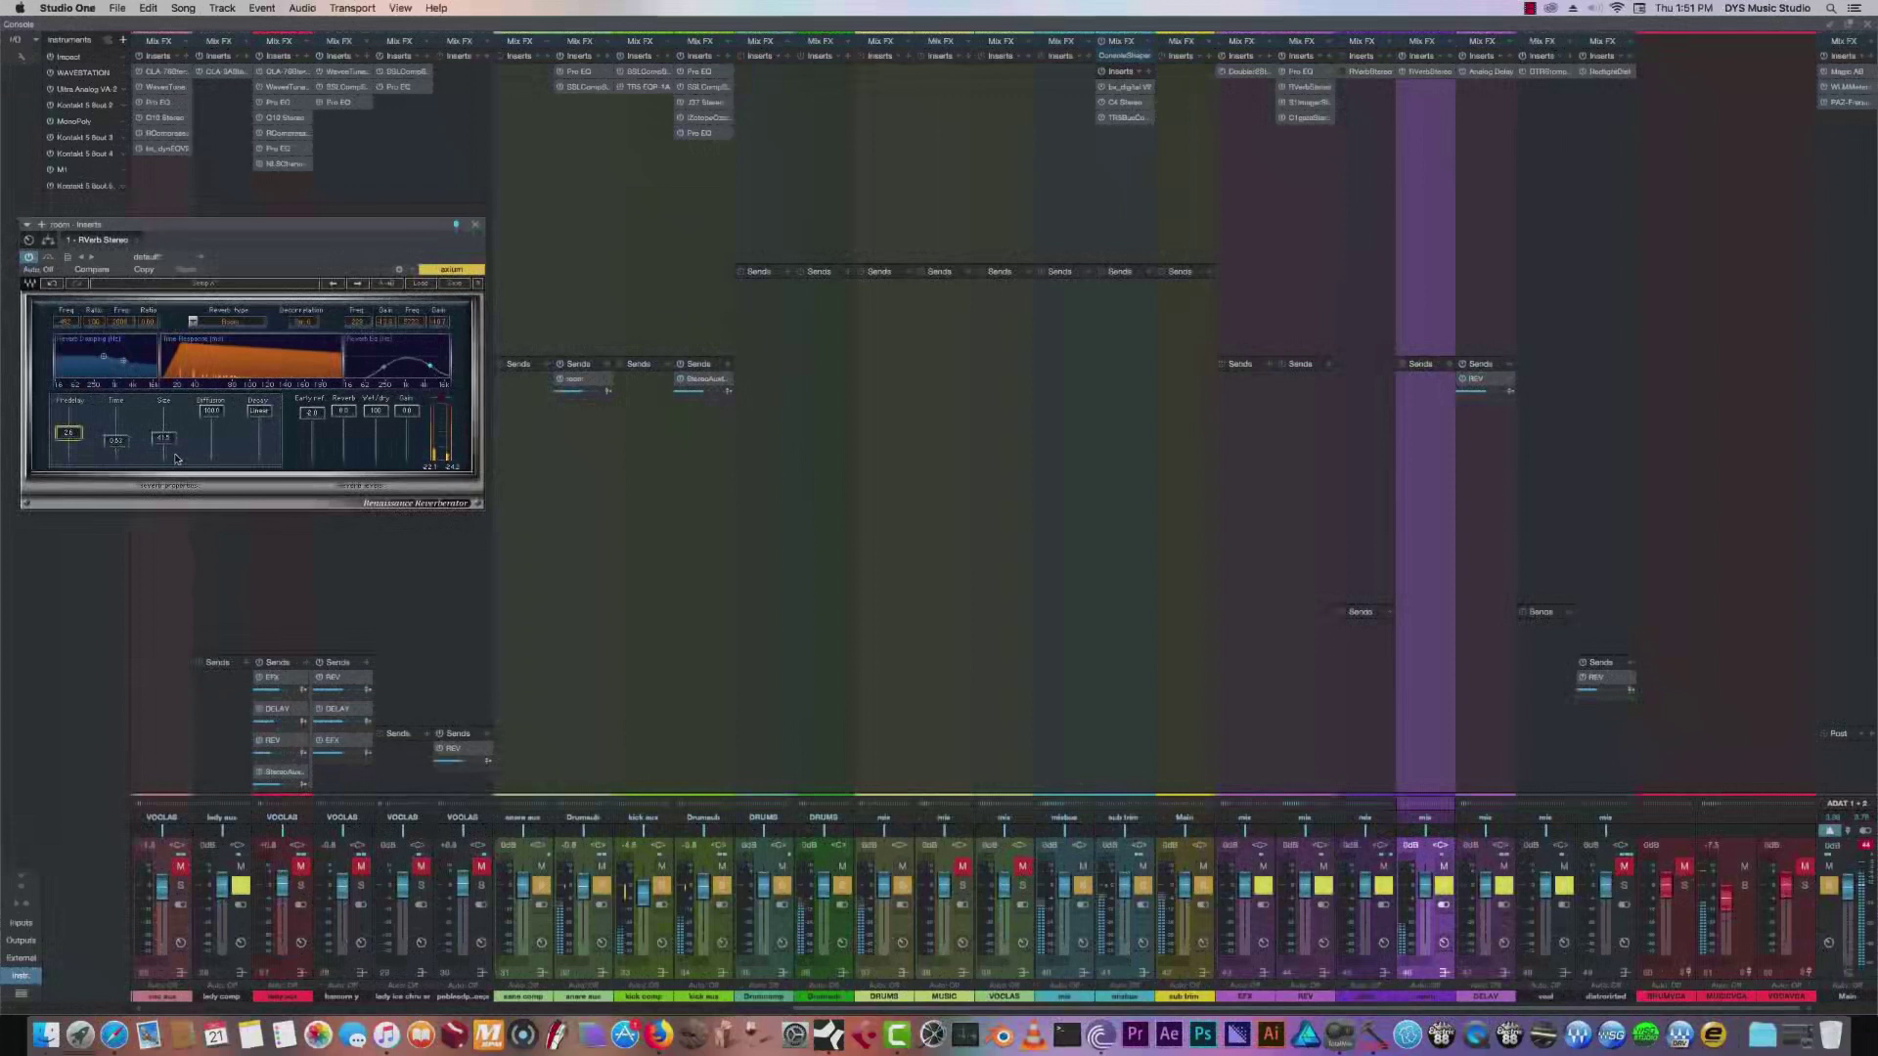
{"action": "left_click_drag", "start_coordinate": [116, 440], "coordinate": [116, 443]}
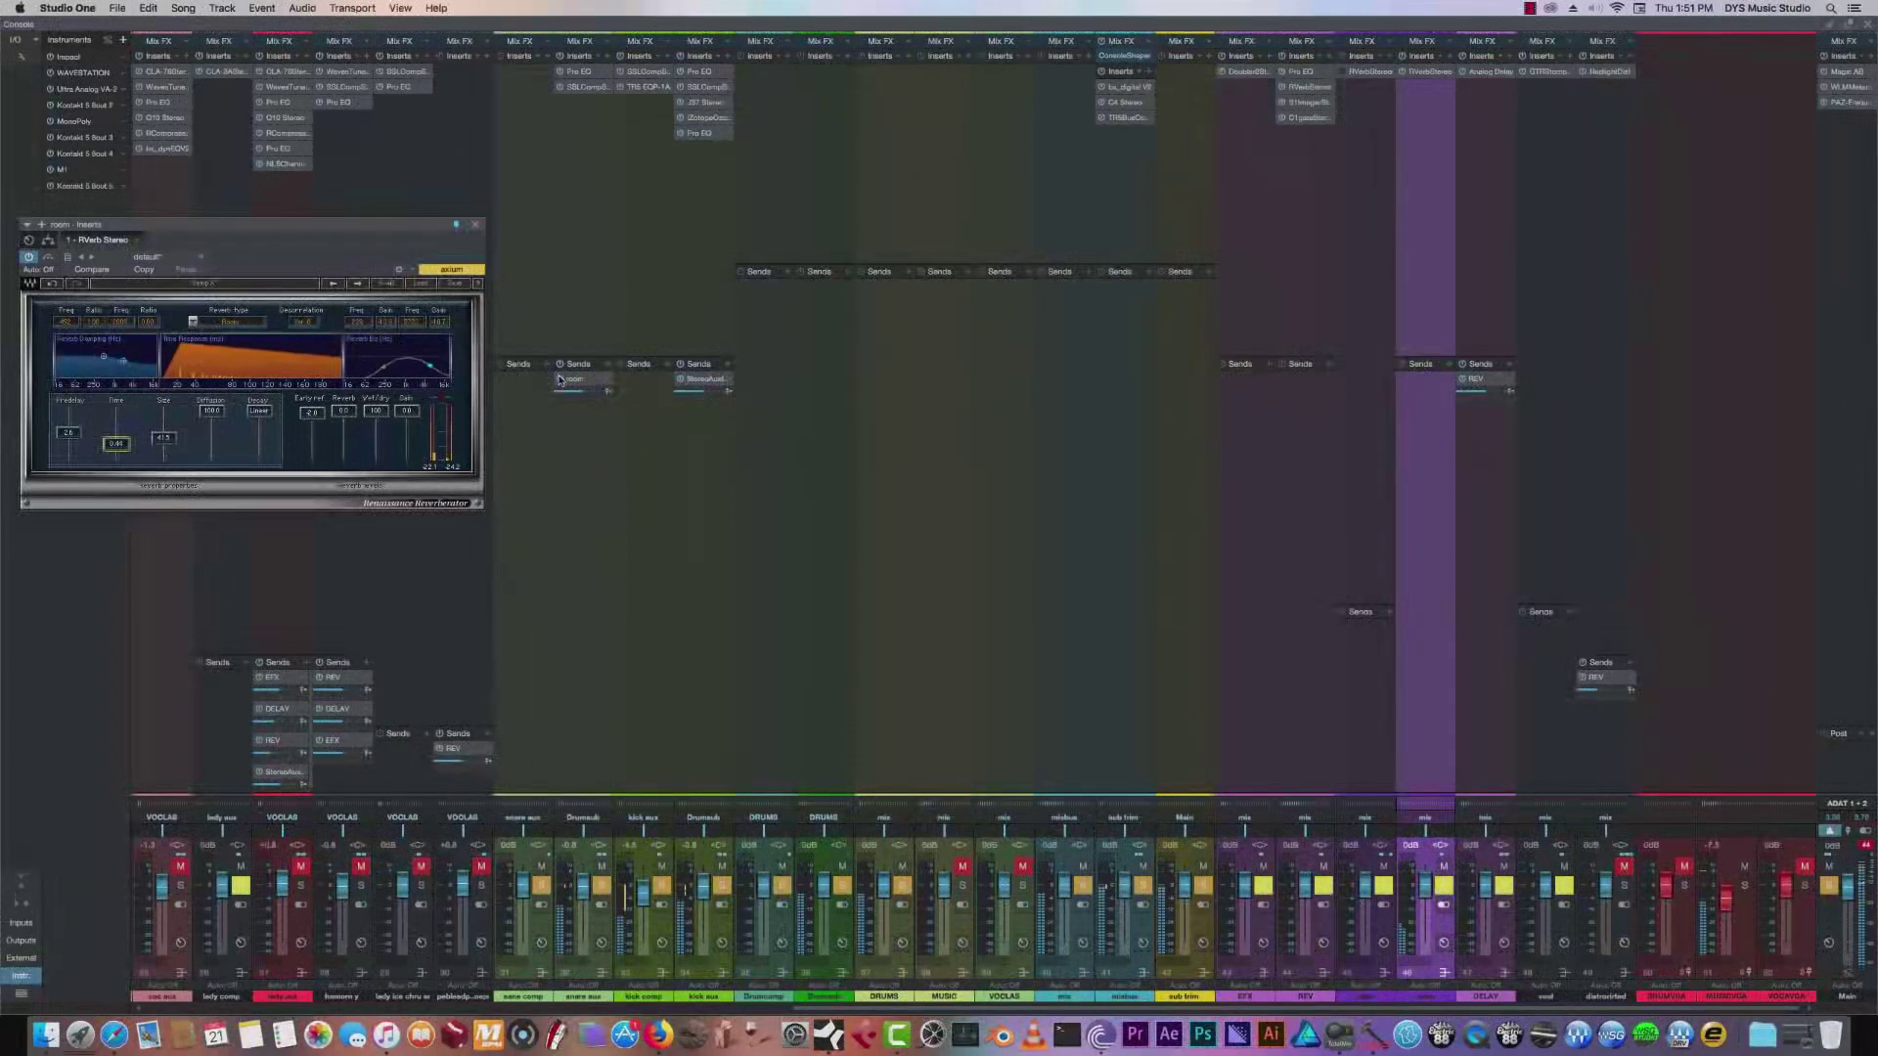
{"action": "left_click_drag", "start_coordinate": [582, 395], "coordinate": [588, 394]}
{"action": "left_click_drag", "start_coordinate": [163, 437], "coordinate": [164, 435]}
Keep RVerb's reverb type on Room, lower its Early Reflections and Diffusion, and fine-tune the Time.
{"action": "left_click", "coordinate": [194, 323]}
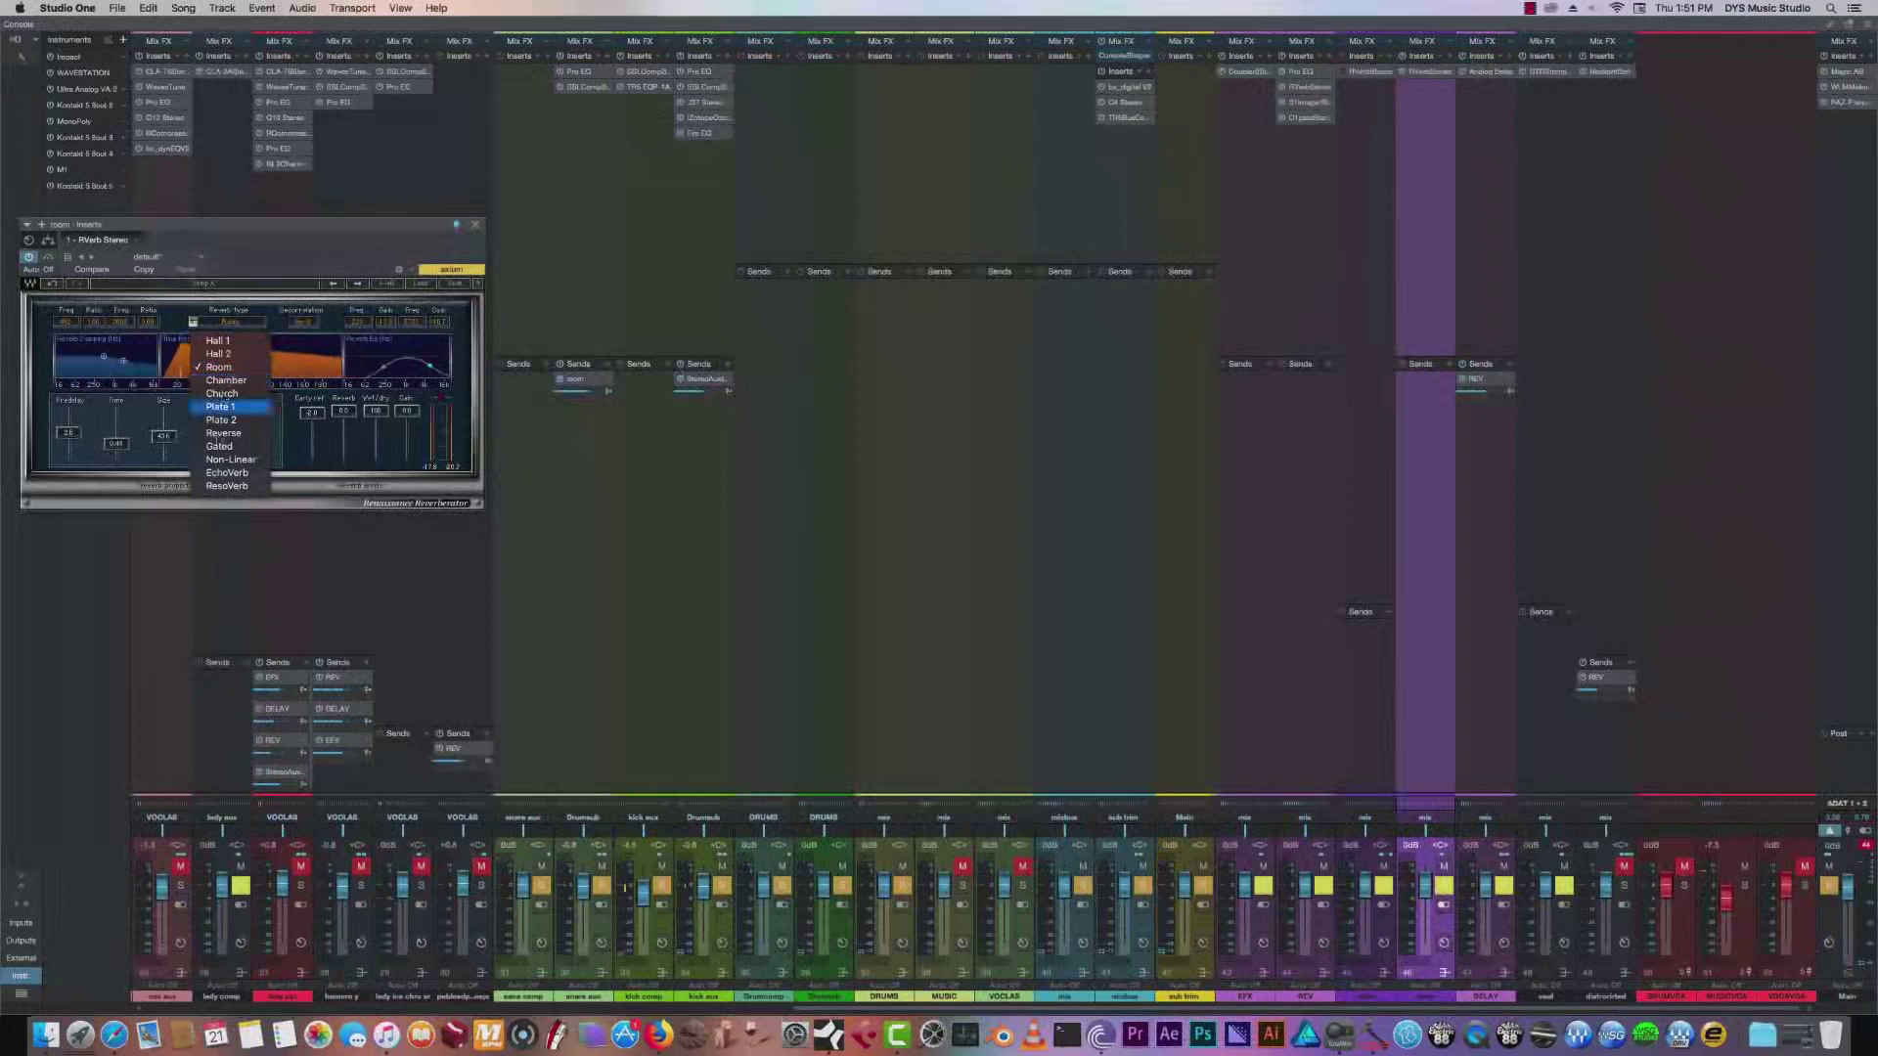
{"action": "left_click", "coordinate": [235, 369]}
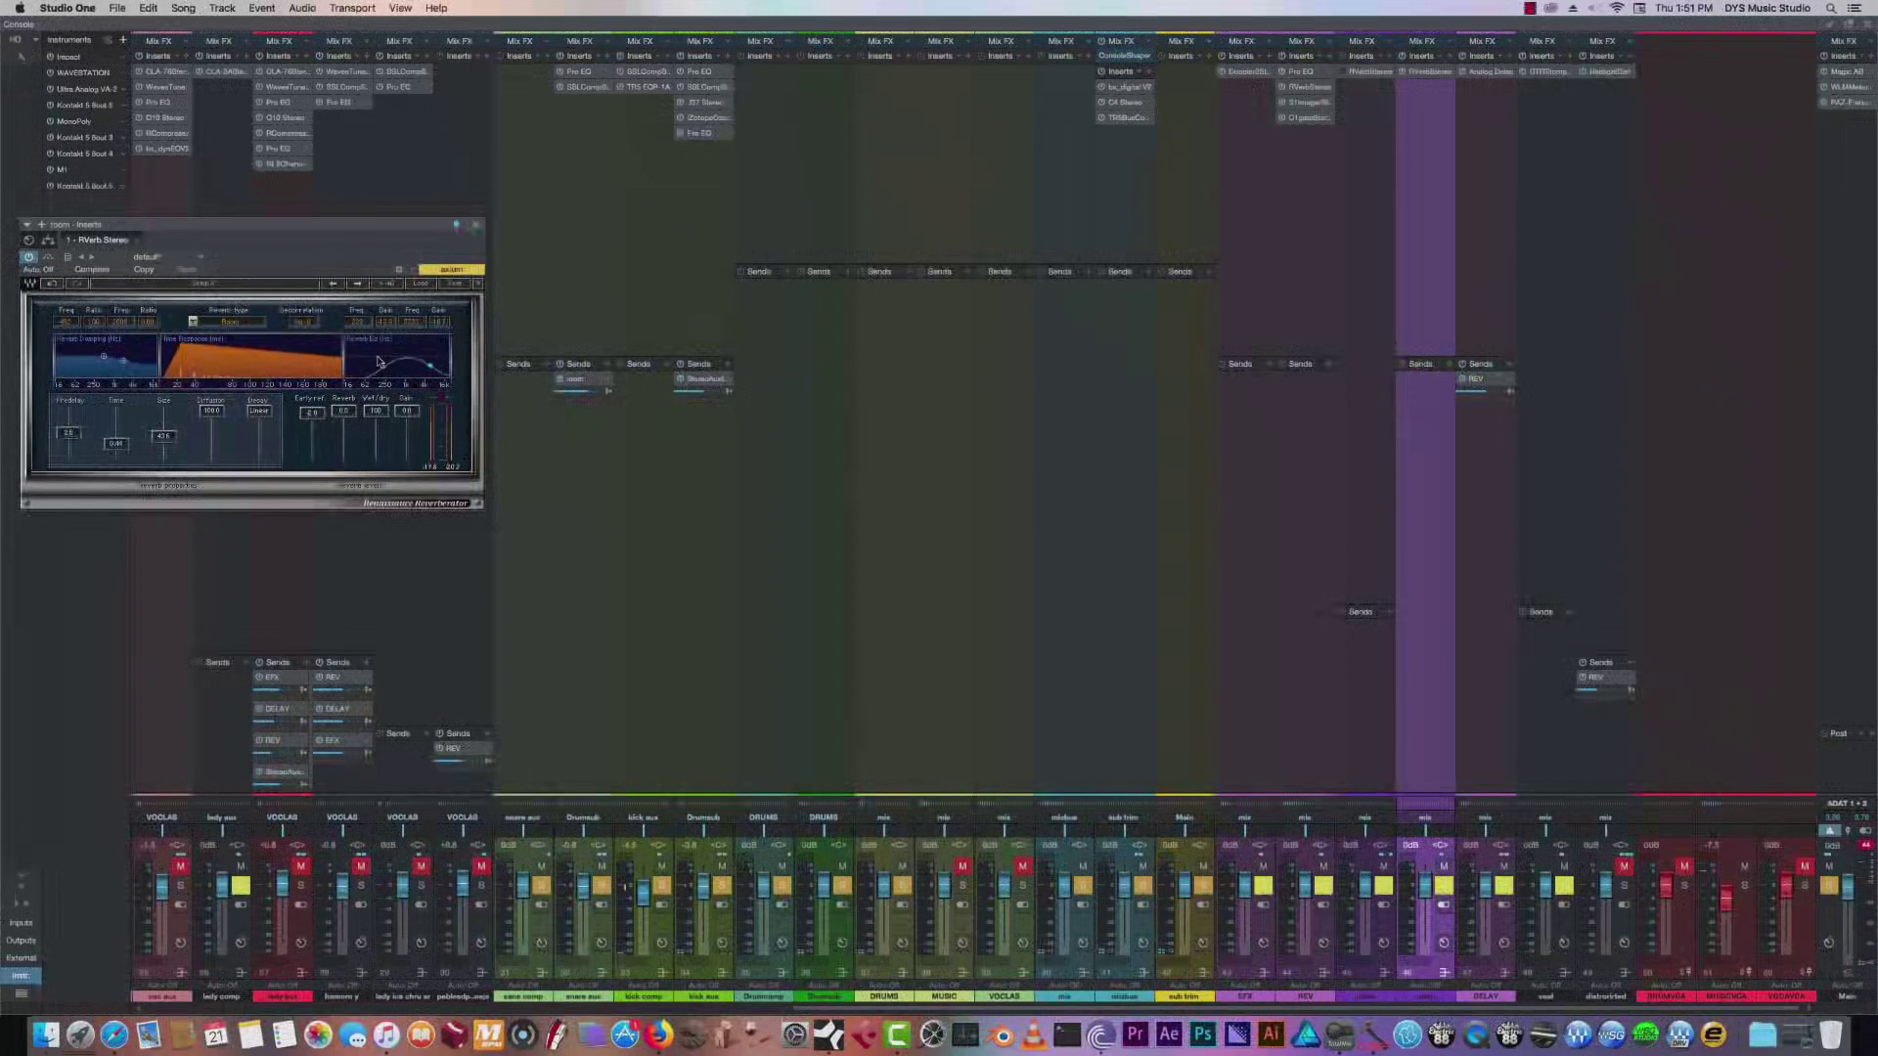
{"action": "left_click_drag", "start_coordinate": [311, 414], "coordinate": [211, 457]}
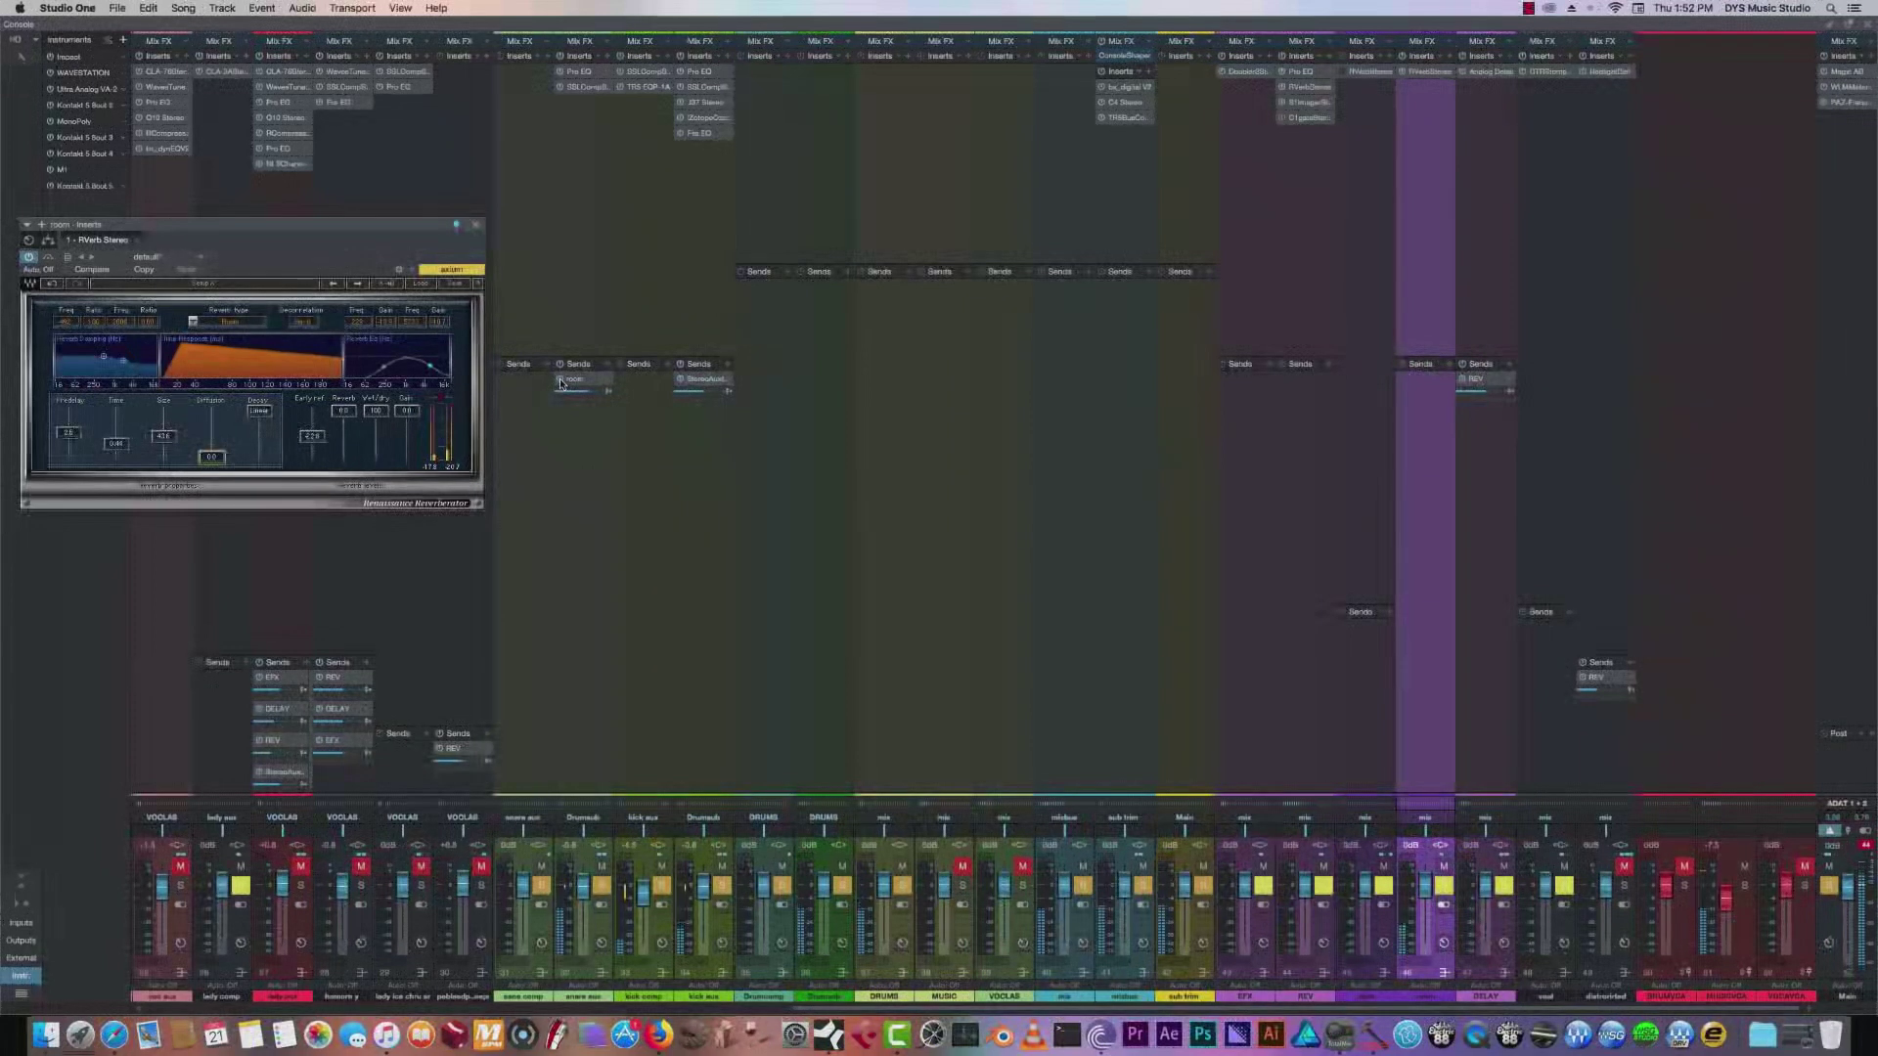
{"action": "left_click_drag", "start_coordinate": [211, 456], "coordinate": [115, 443]}
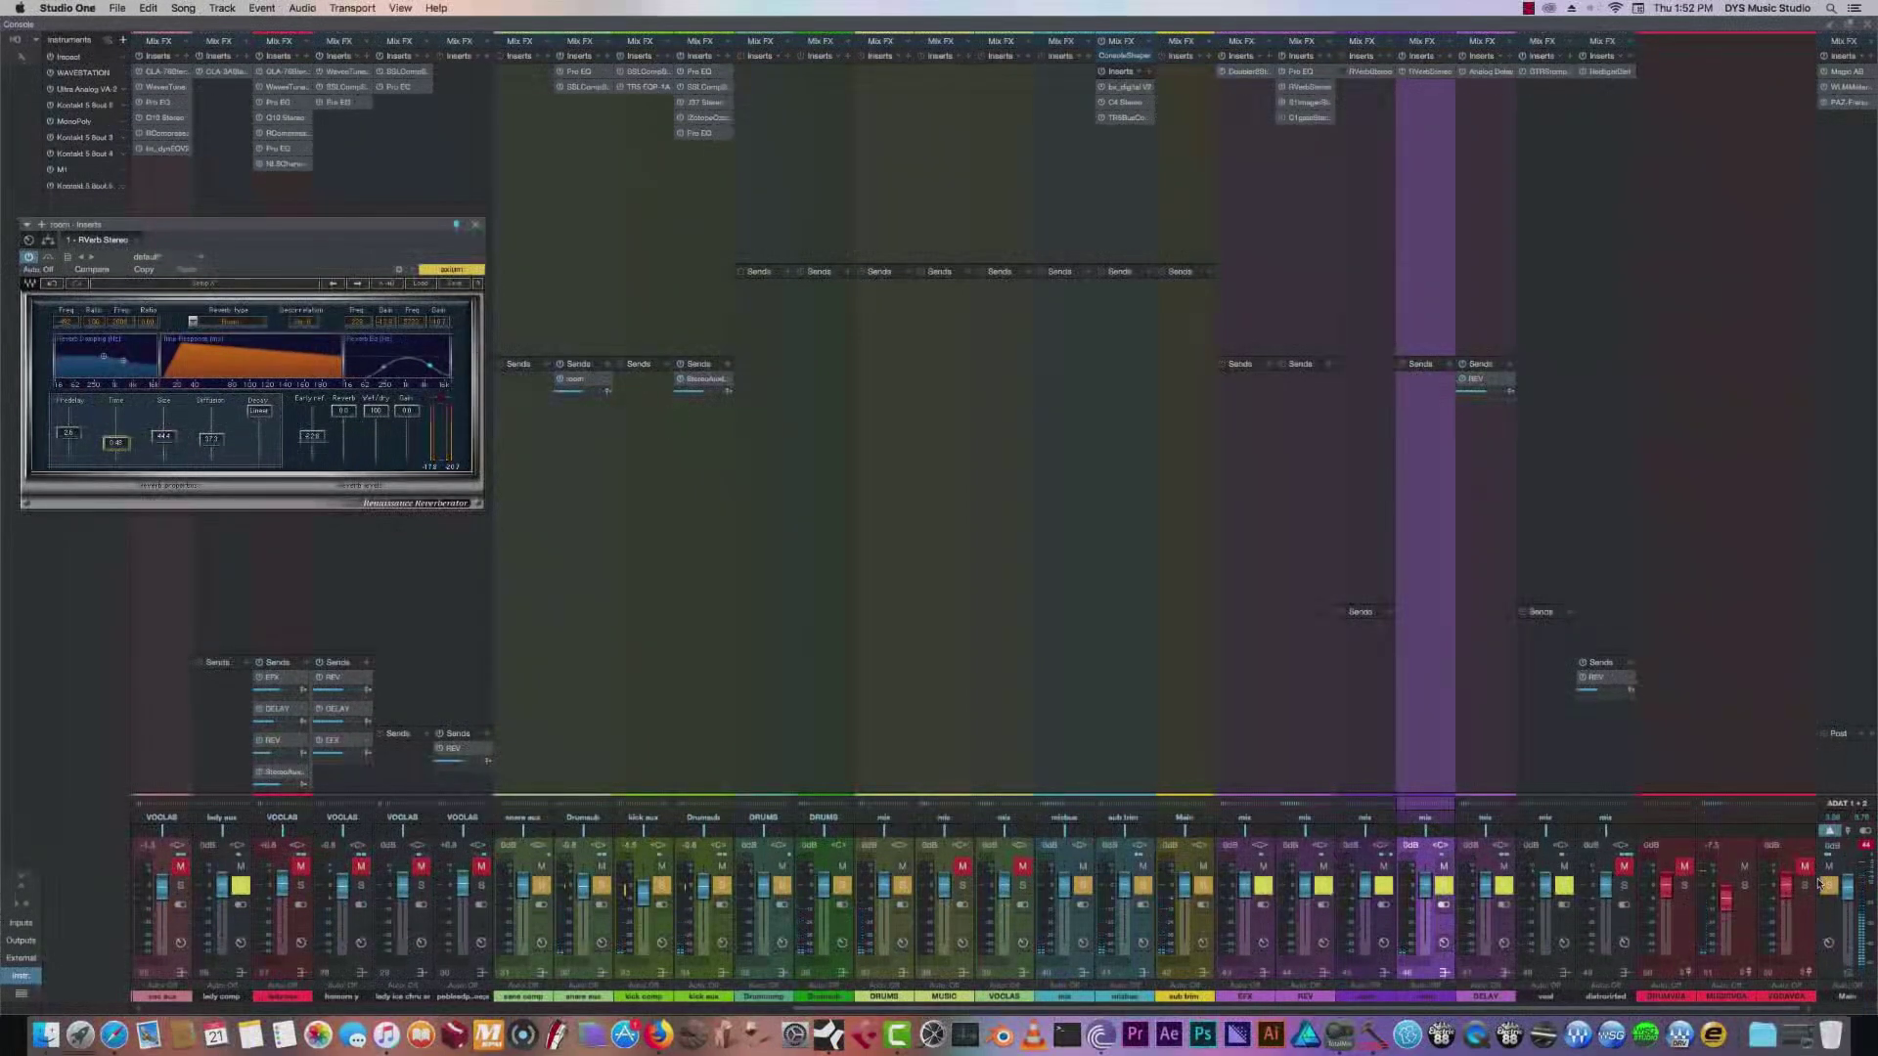
Unmute the MUSIC bus and close RVerb, and return to the arrangement with all solos cleared for full-song playback.
{"action": "left_click", "coordinate": [961, 868]}
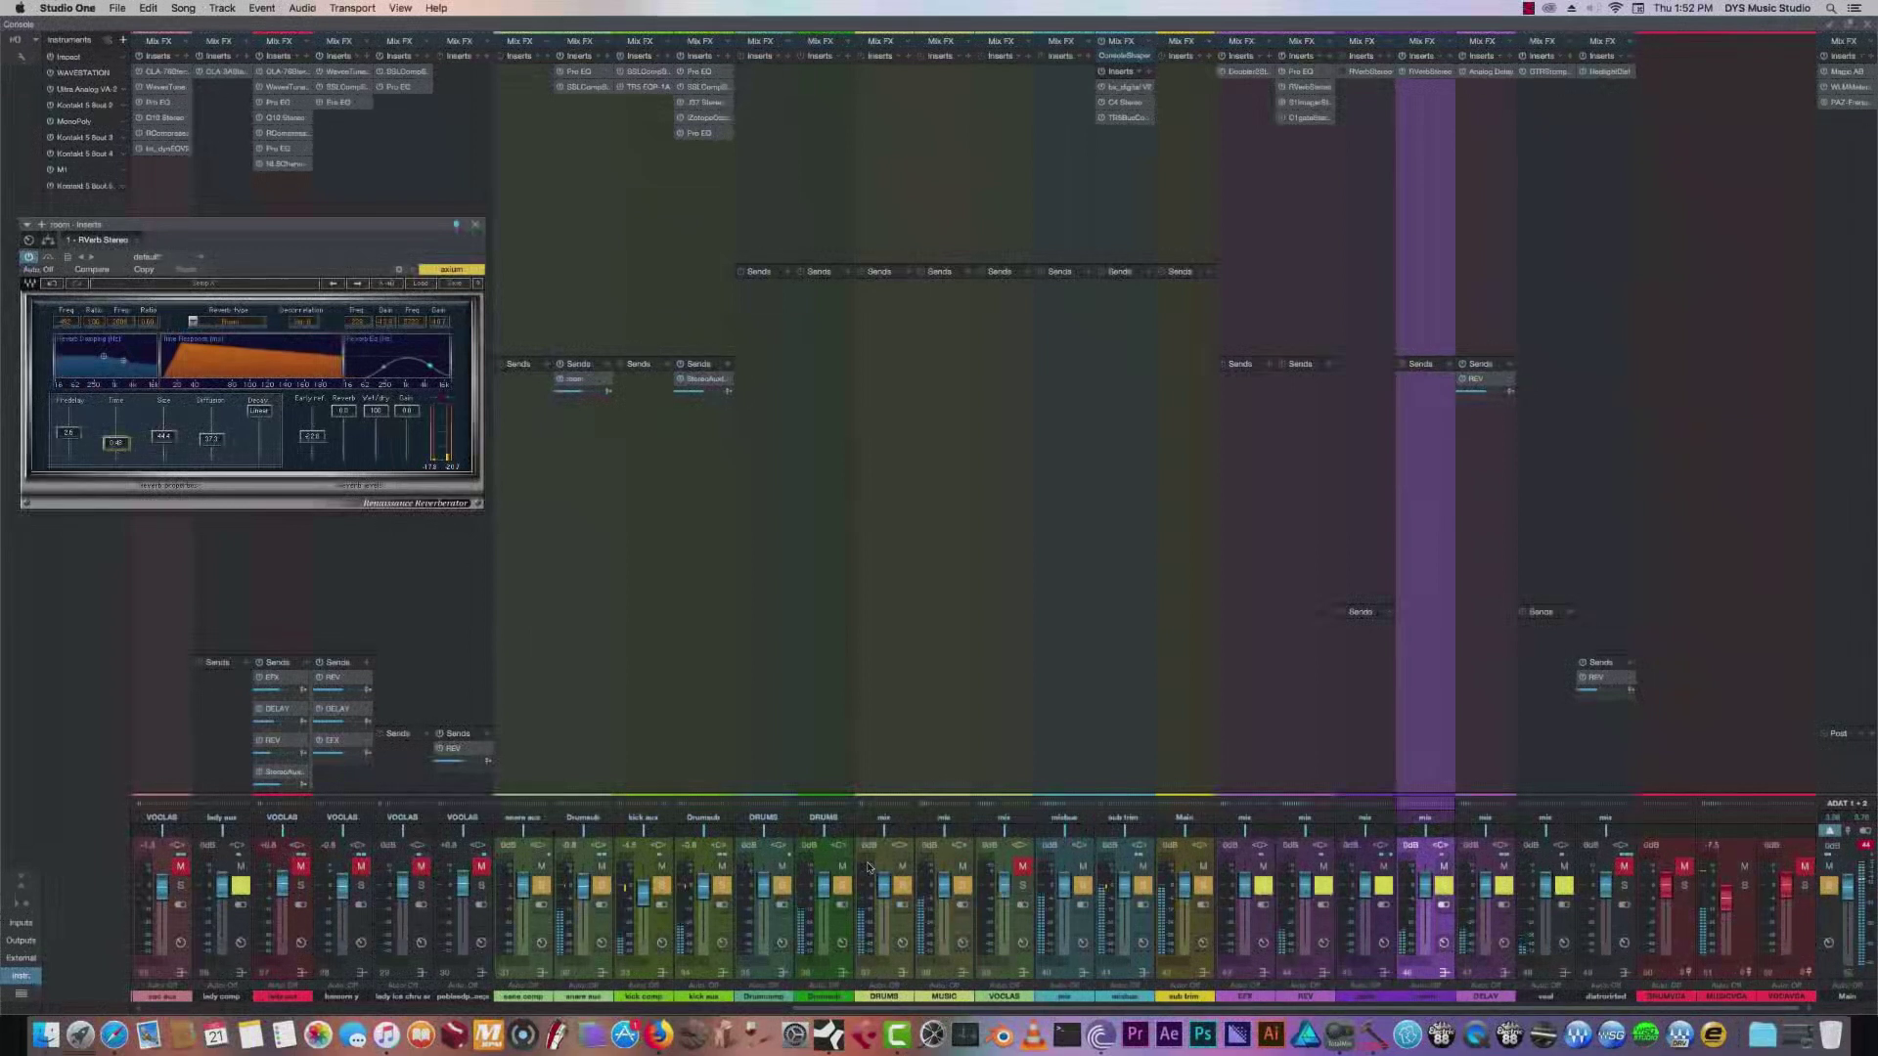
{"action": "left_click", "coordinate": [475, 224]}
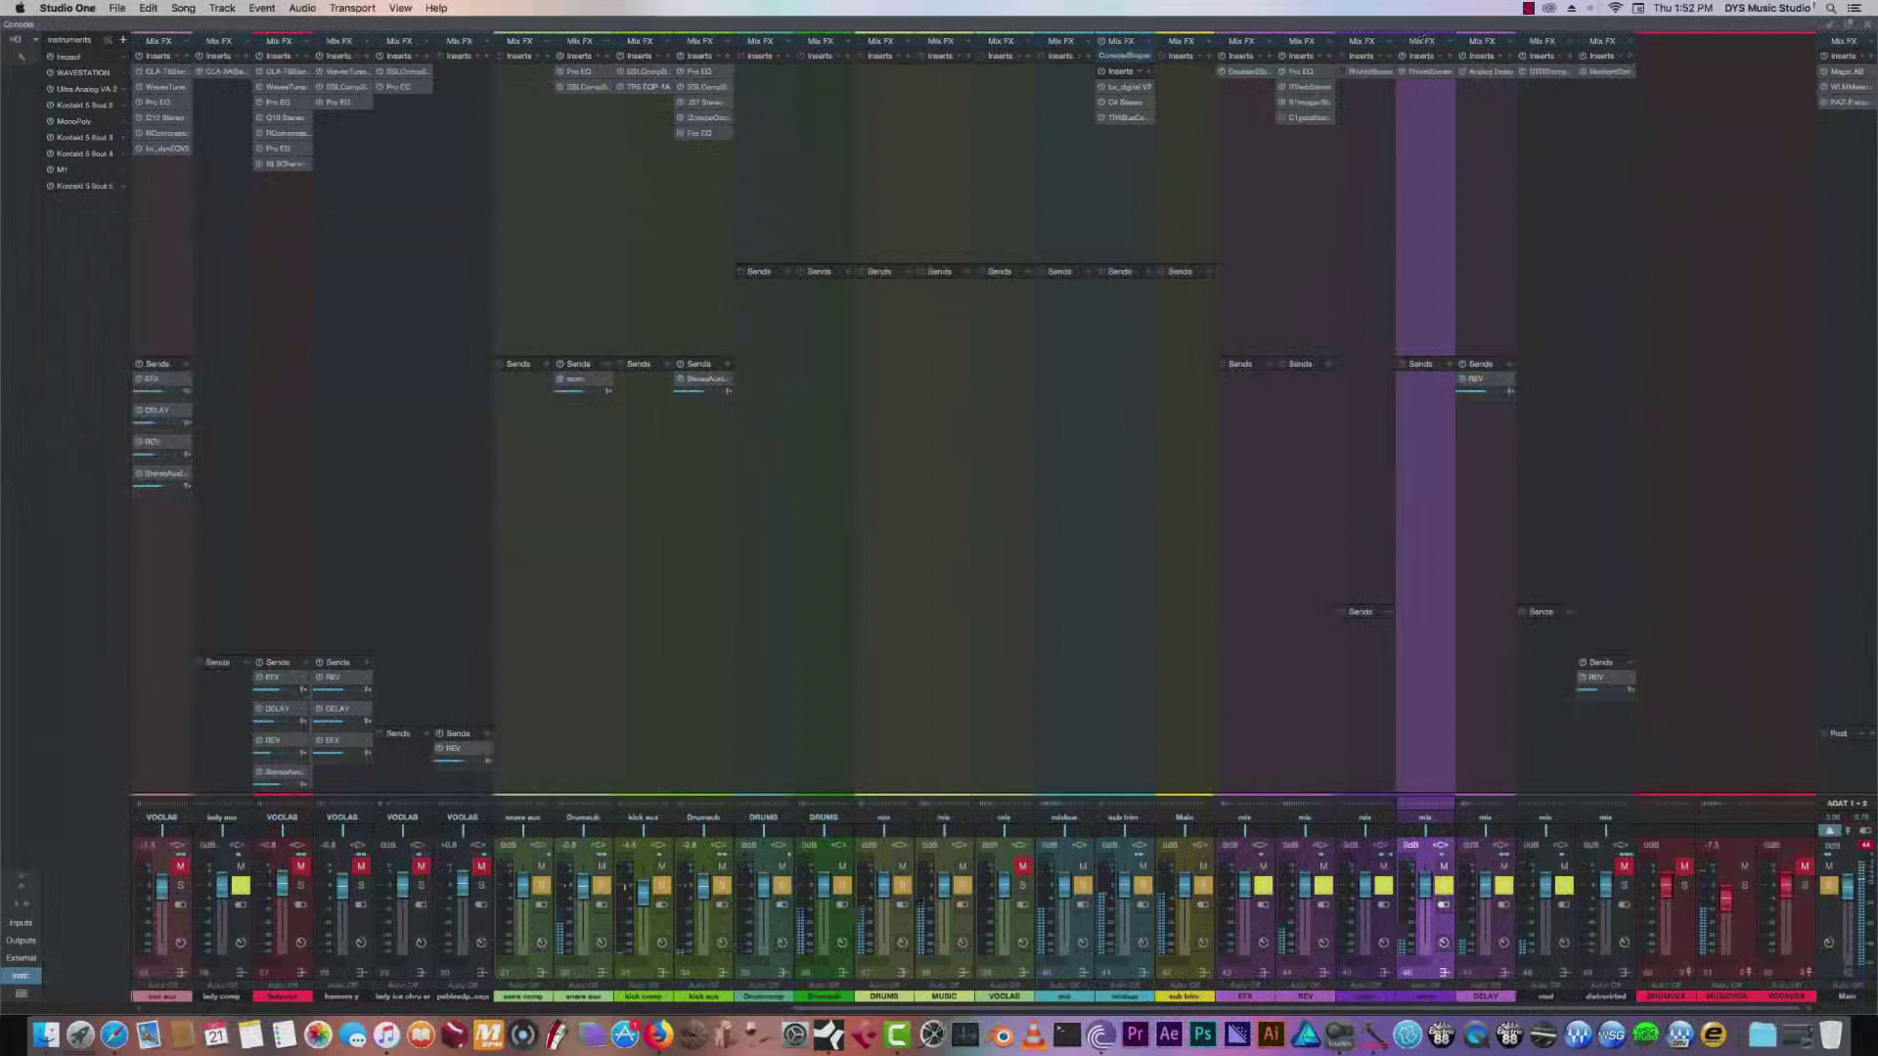
{"action": "left_click", "coordinate": [1864, 24]}
{"action": "left_click", "coordinate": [373, 84]}
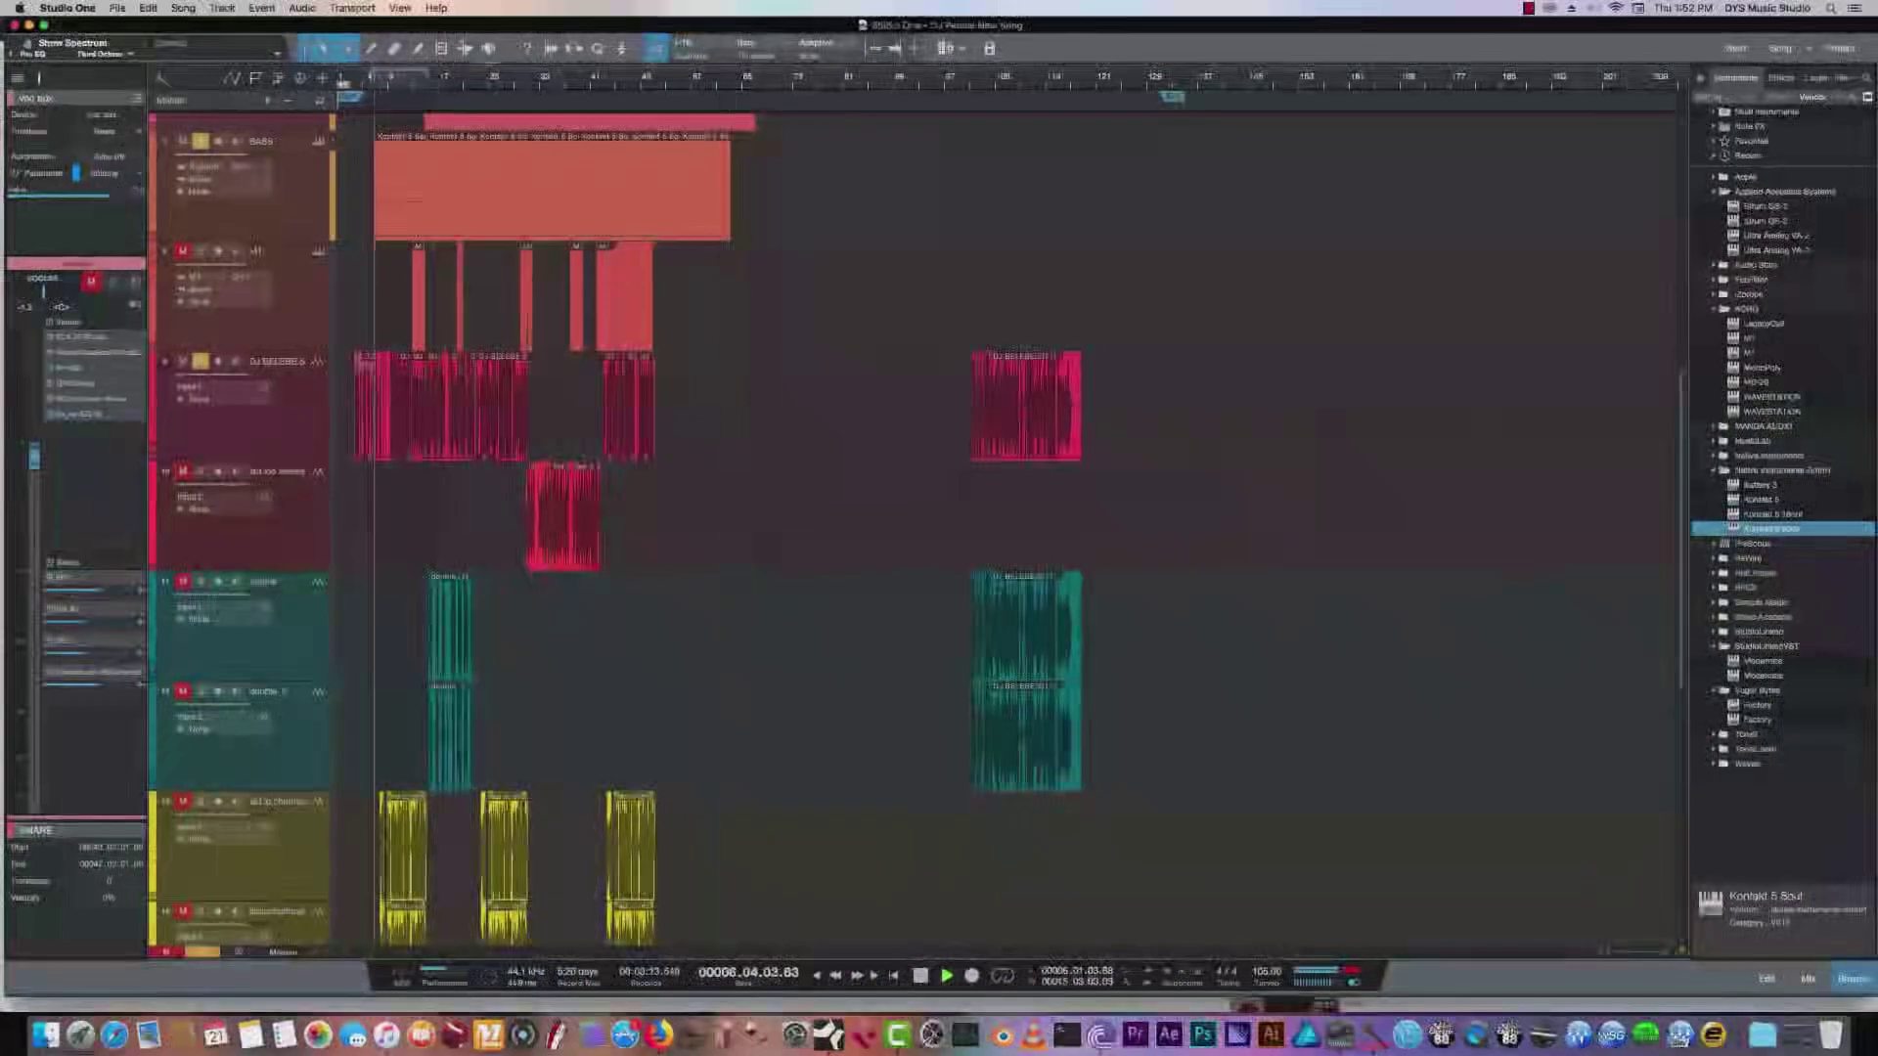
{"action": "left_click", "coordinate": [201, 953]}
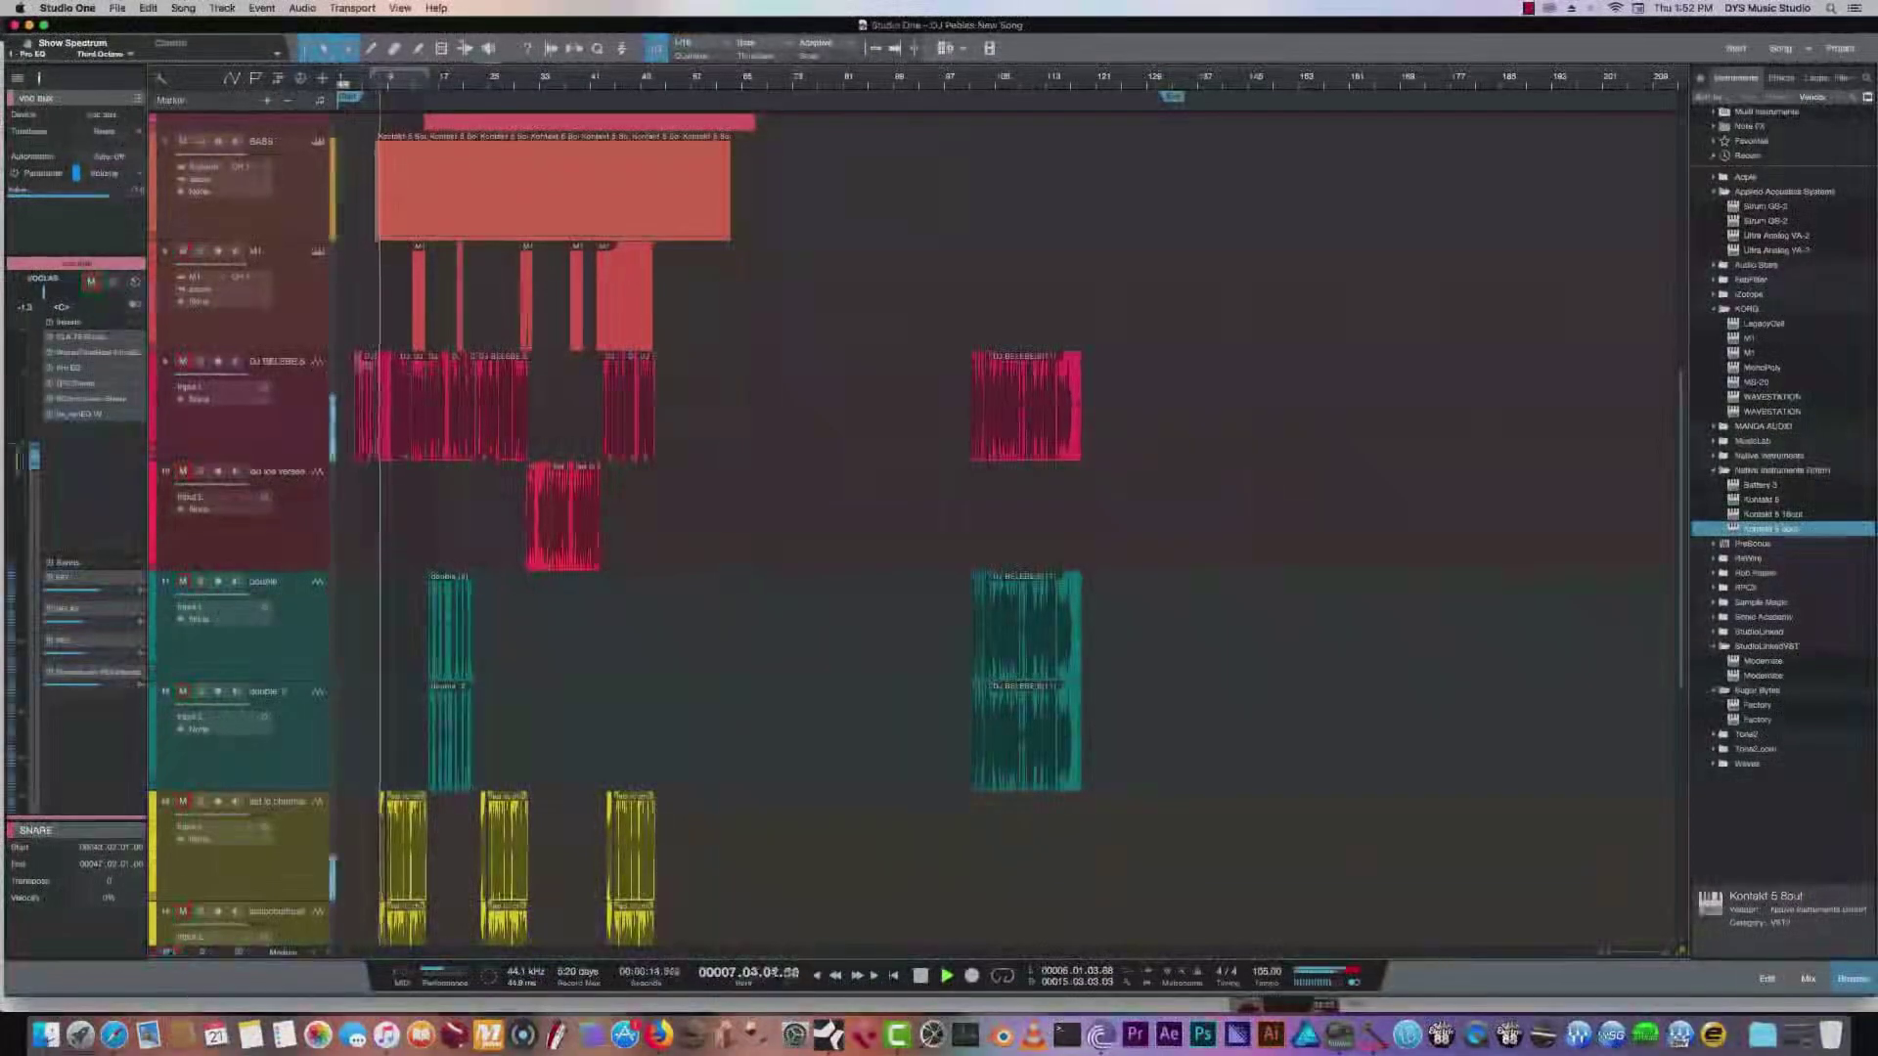
Reopen the room reverb from the snare aux send, check the send's effect and level in the full mix, and close the plugin.
{"action": "left_click", "coordinate": [1808, 979]}
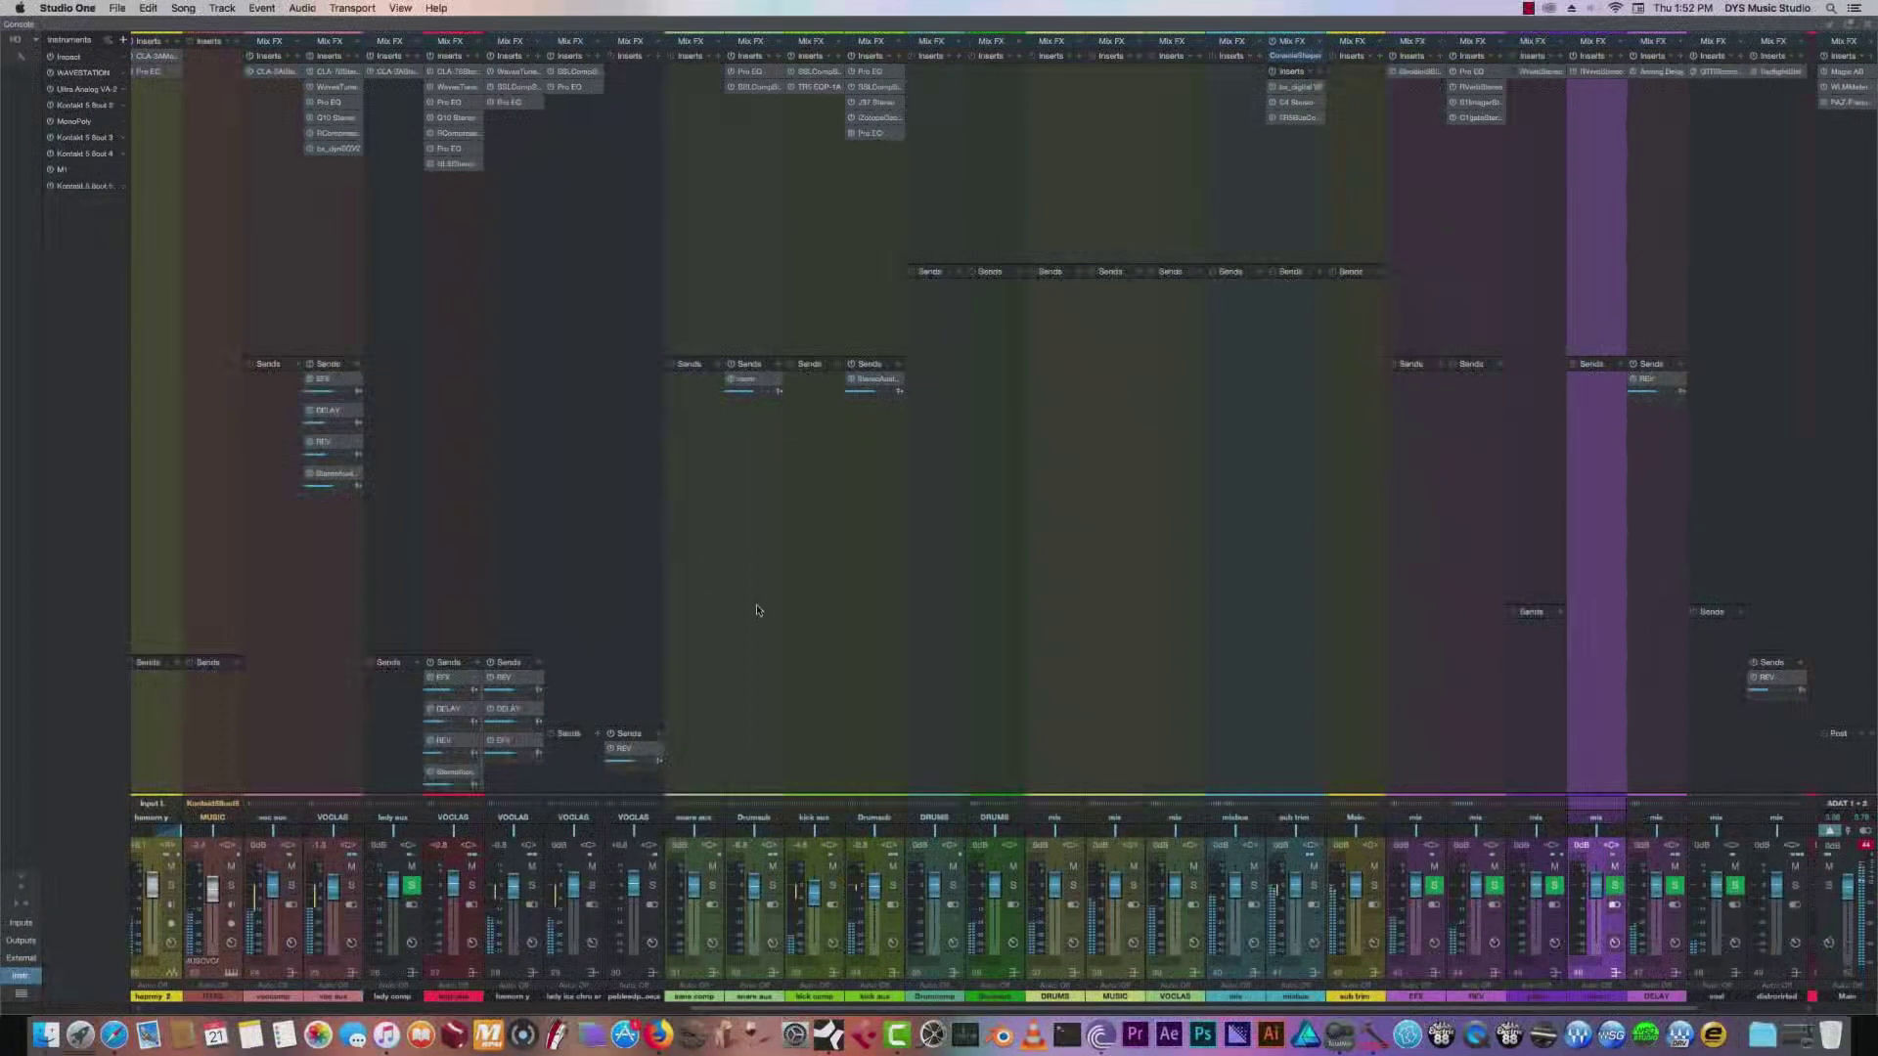
{"action": "left_click", "coordinate": [744, 381]}
{"action": "left_click_drag", "start_coordinate": [427, 227], "coordinate": [584, 209]}
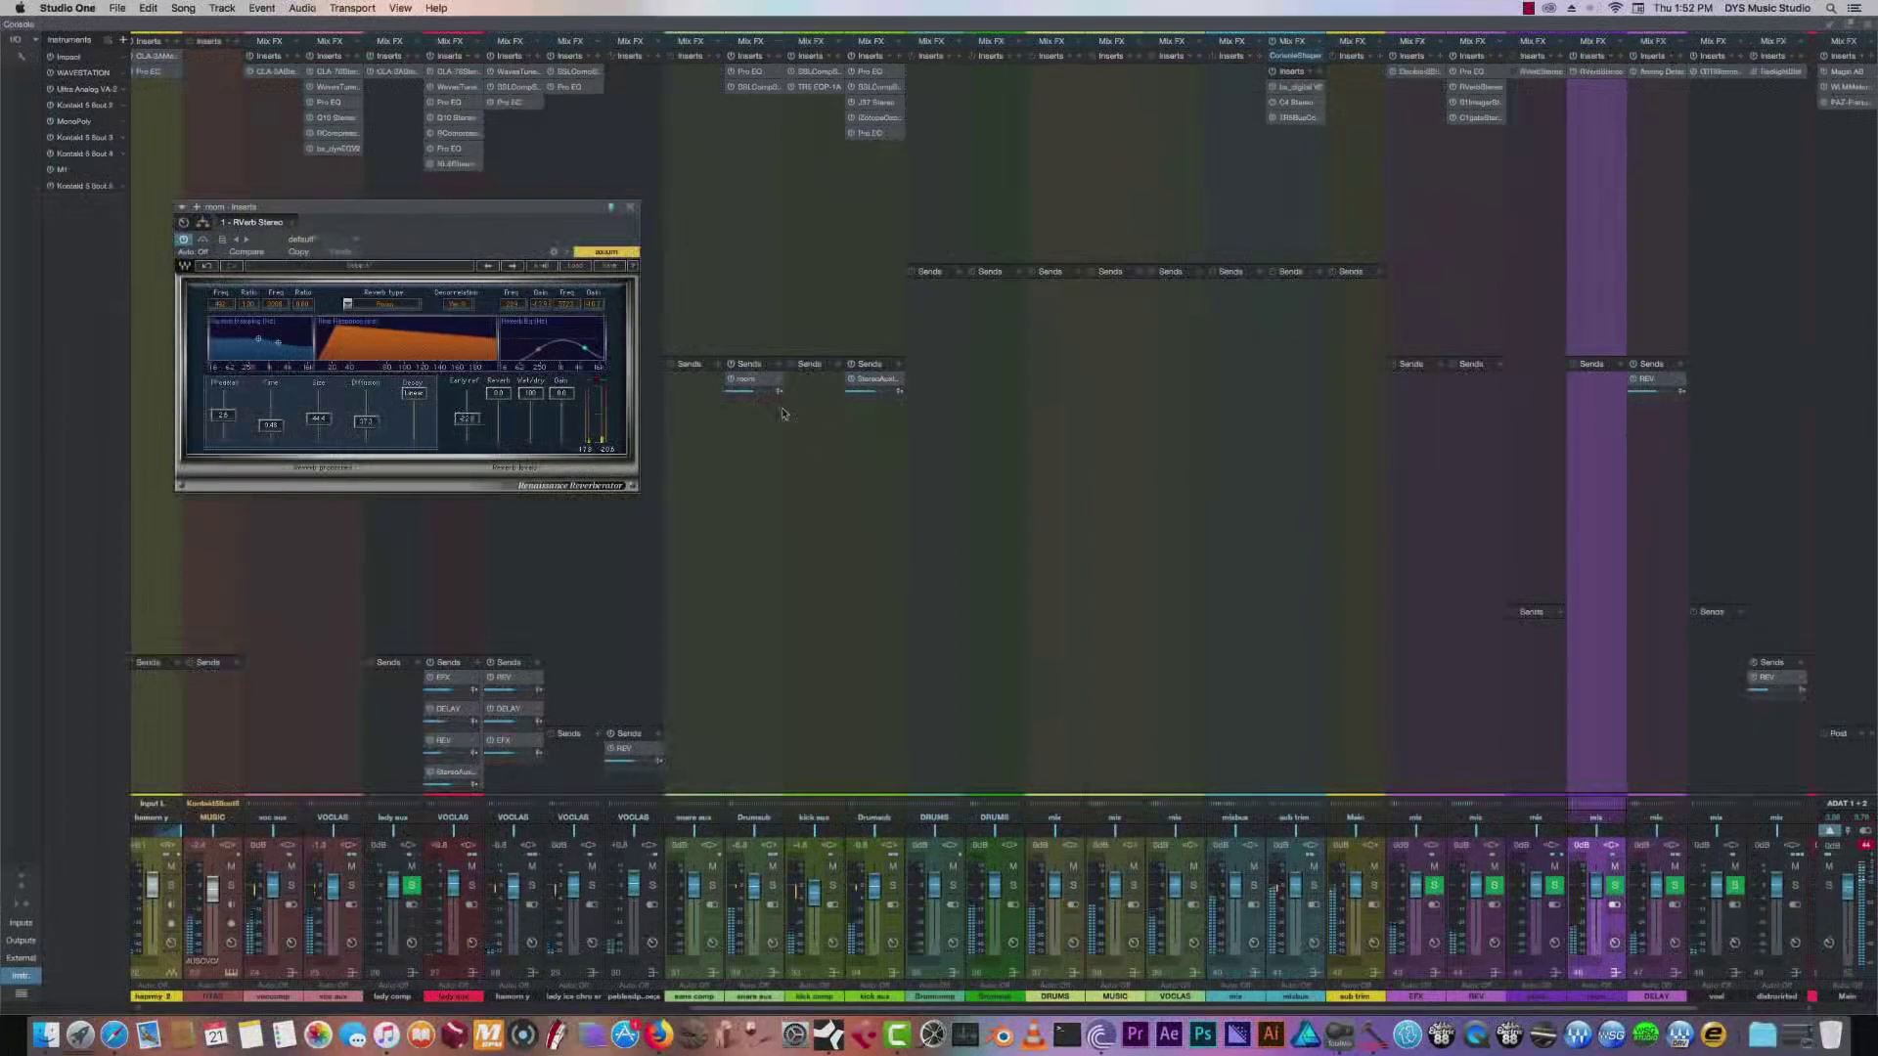
{"action": "left_click", "coordinate": [731, 380]}
{"action": "left_click_drag", "start_coordinate": [747, 391], "coordinate": [747, 393]}
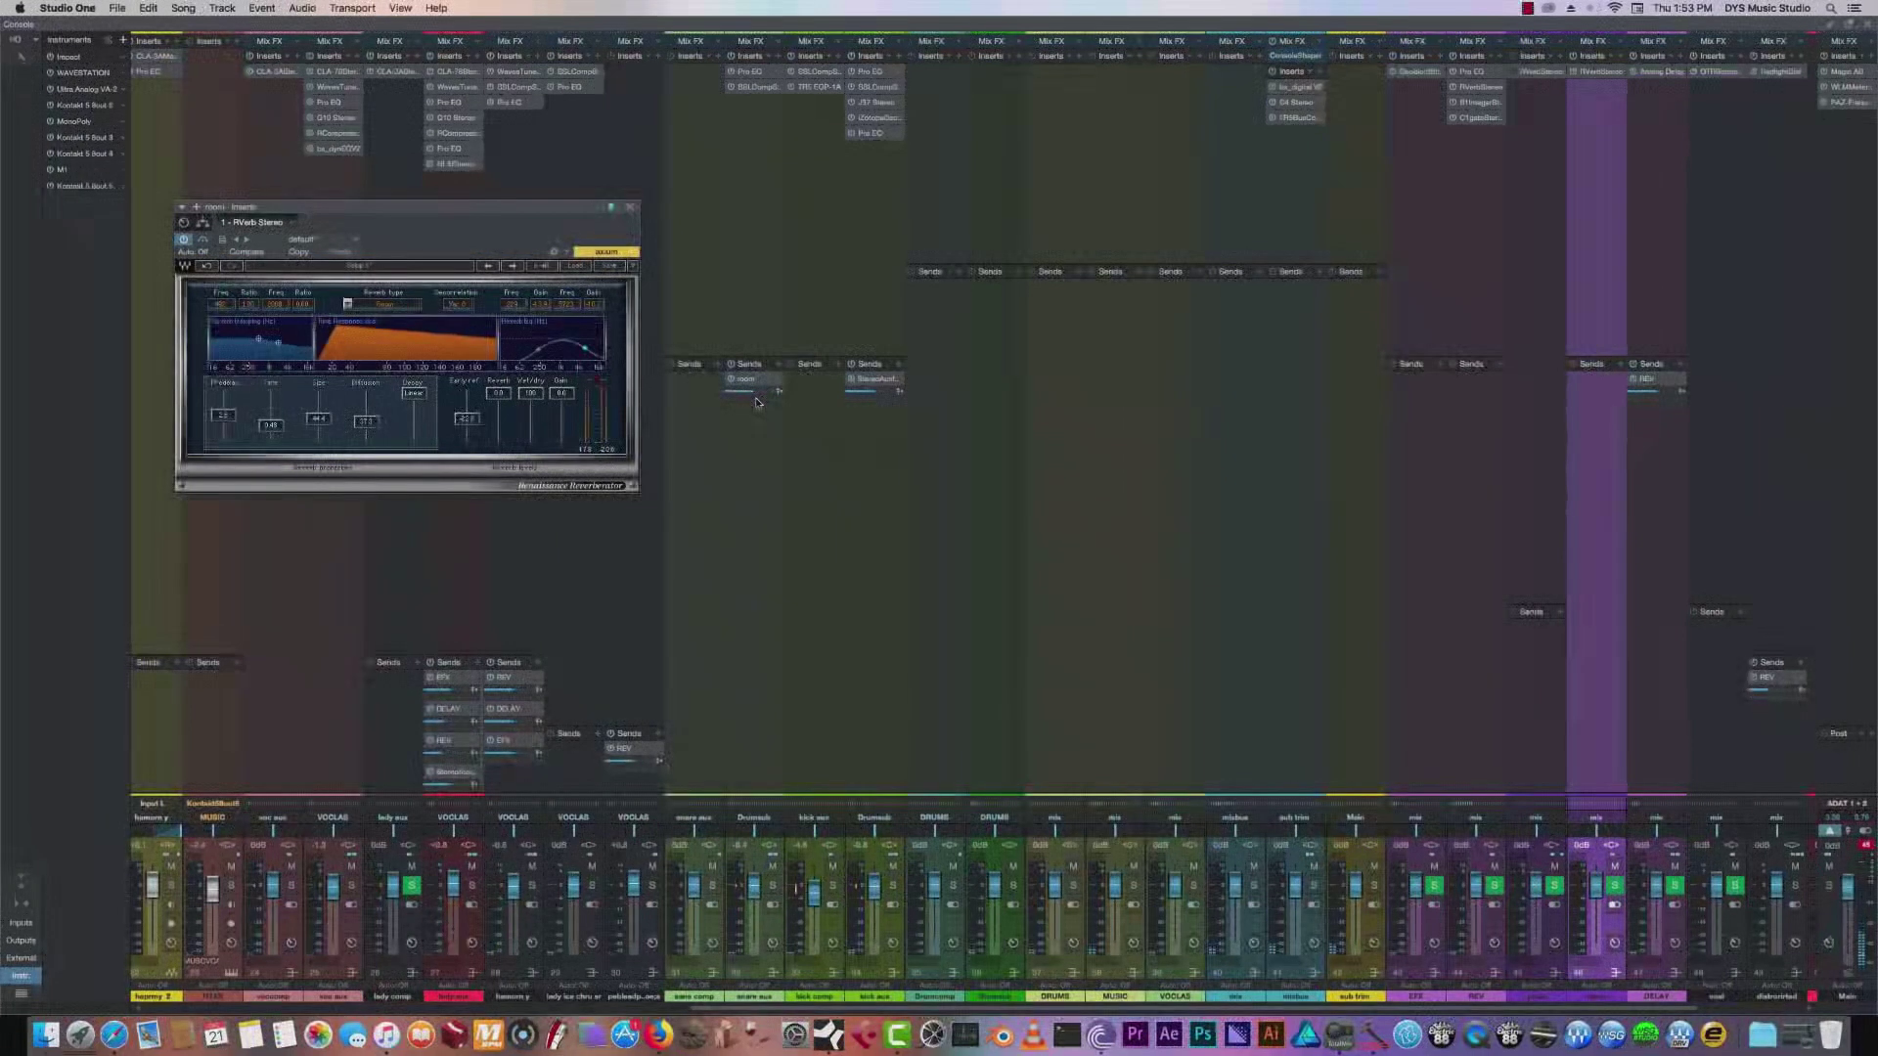
{"action": "left_click", "coordinate": [630, 210]}
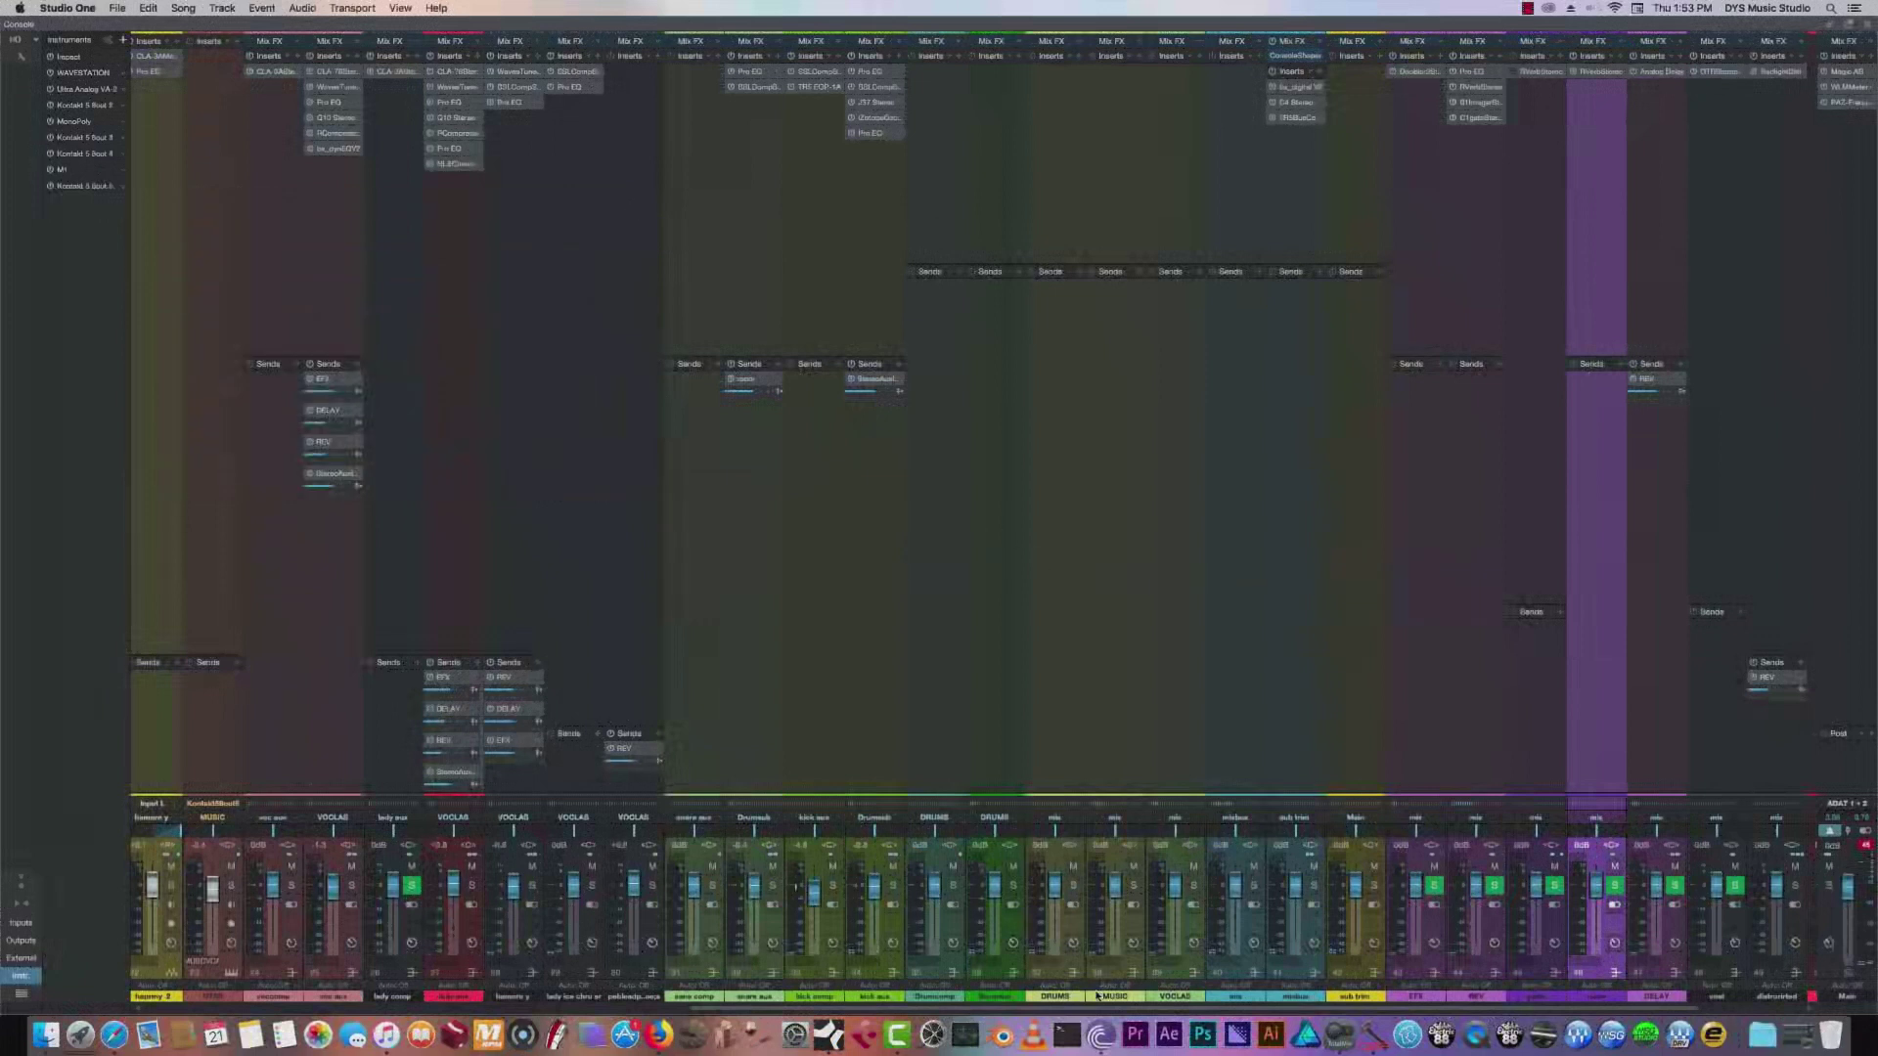
Solo the snare aux channel in the mix console to audition it alone, and release the solo.
{"action": "scroll", "coordinate": [671, 890], "scroll_direction": "right", "scroll_amount": 3}
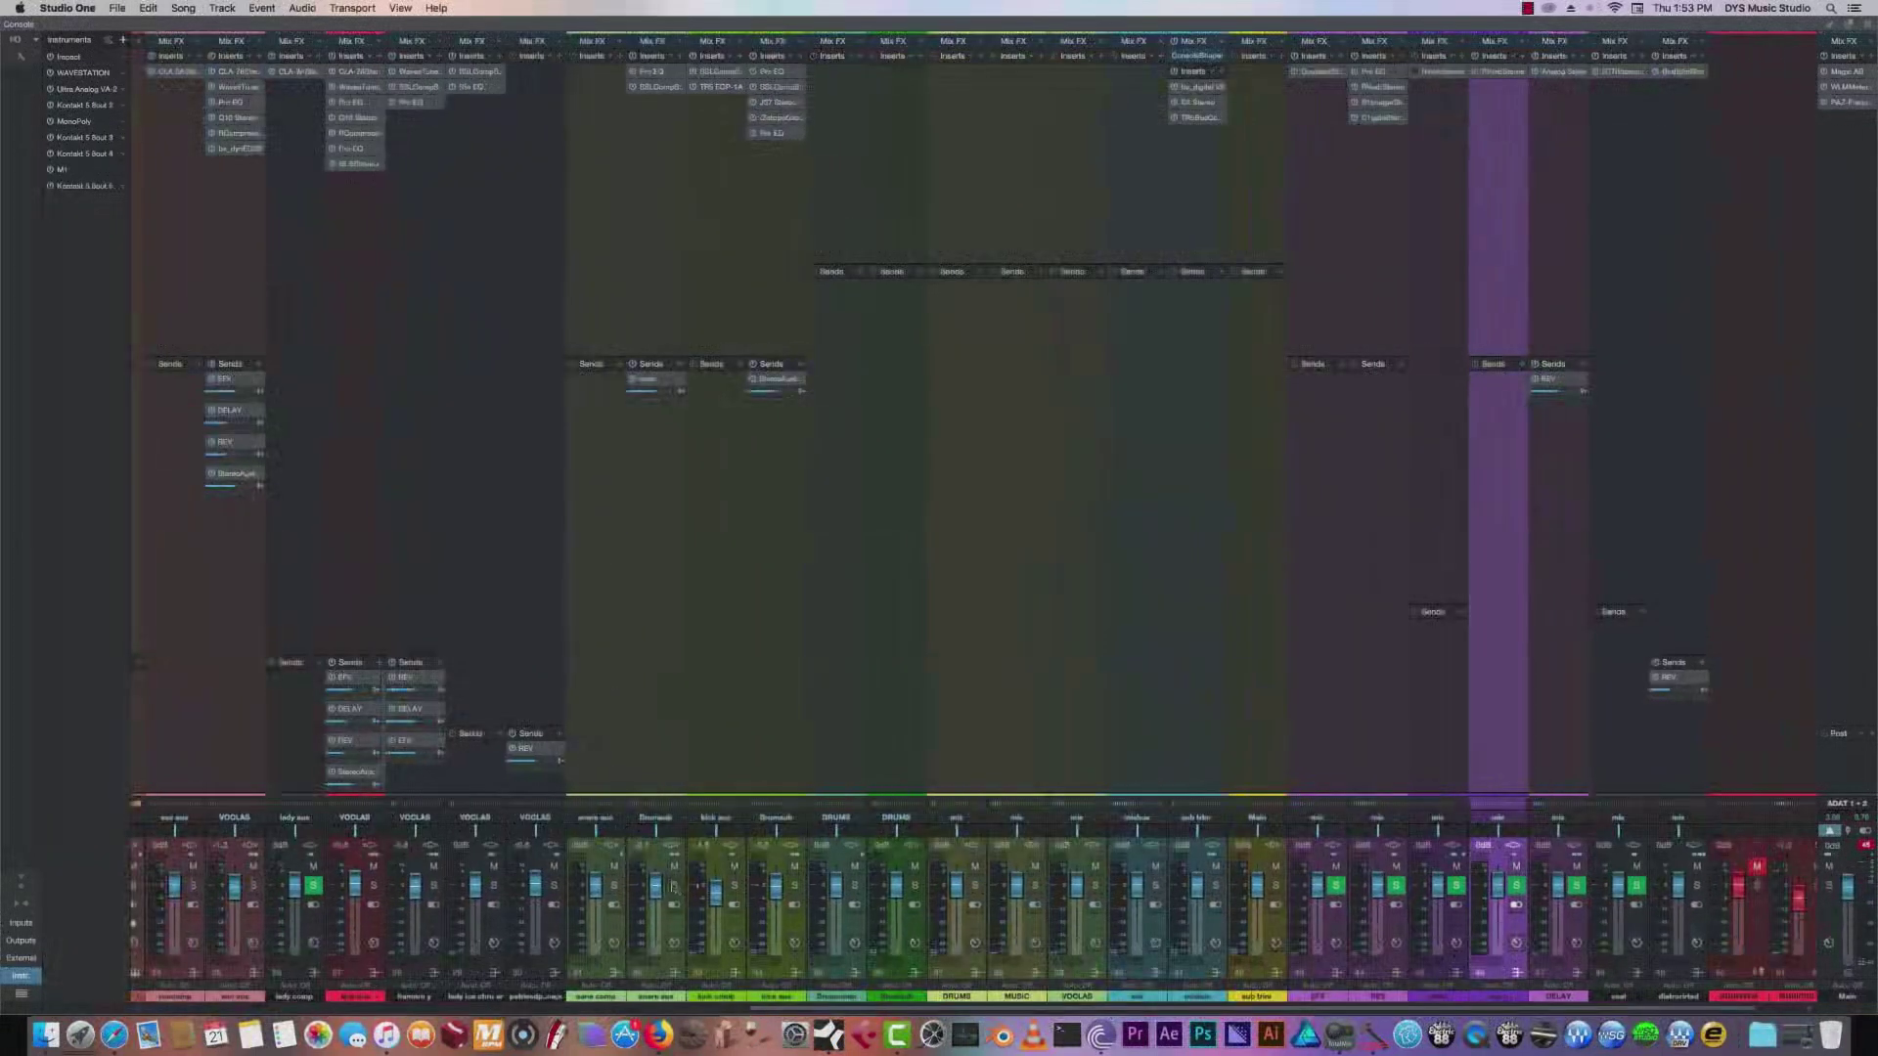
{"action": "left_click", "coordinate": [673, 886]}
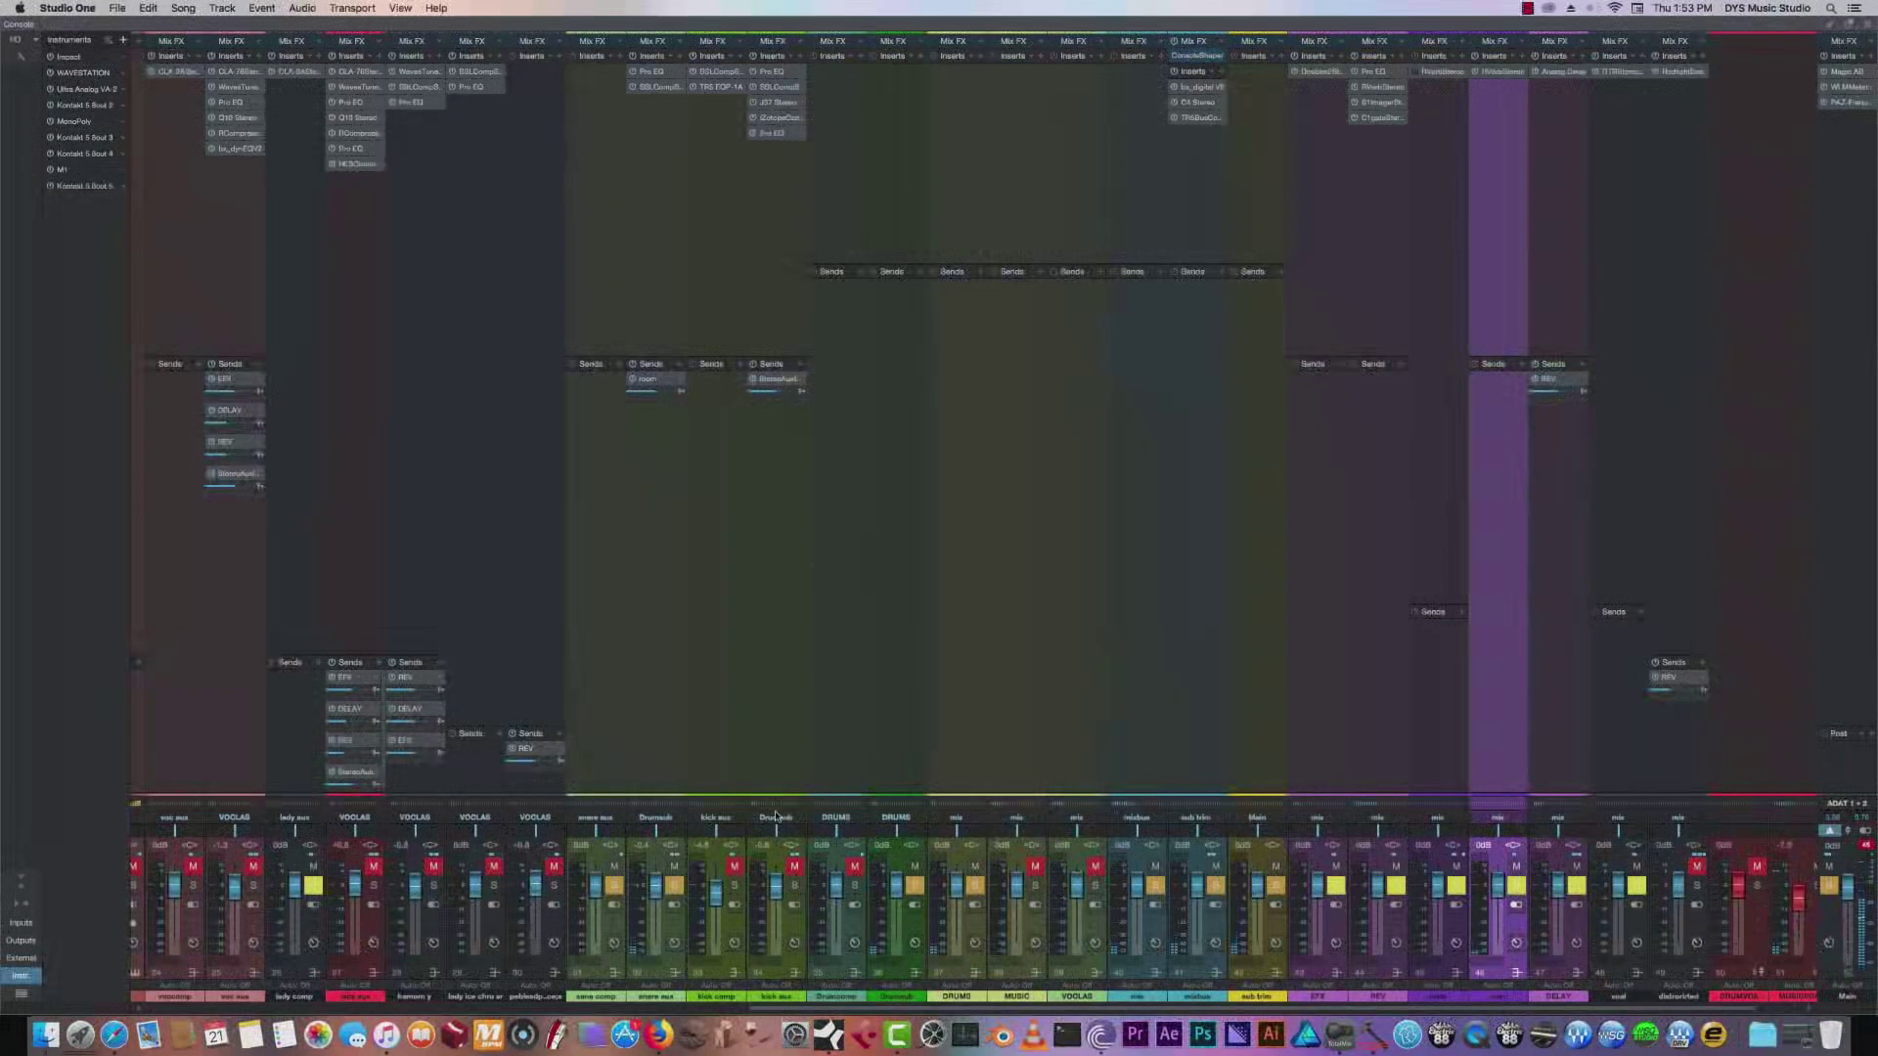
{"action": "left_click", "coordinate": [673, 886]}
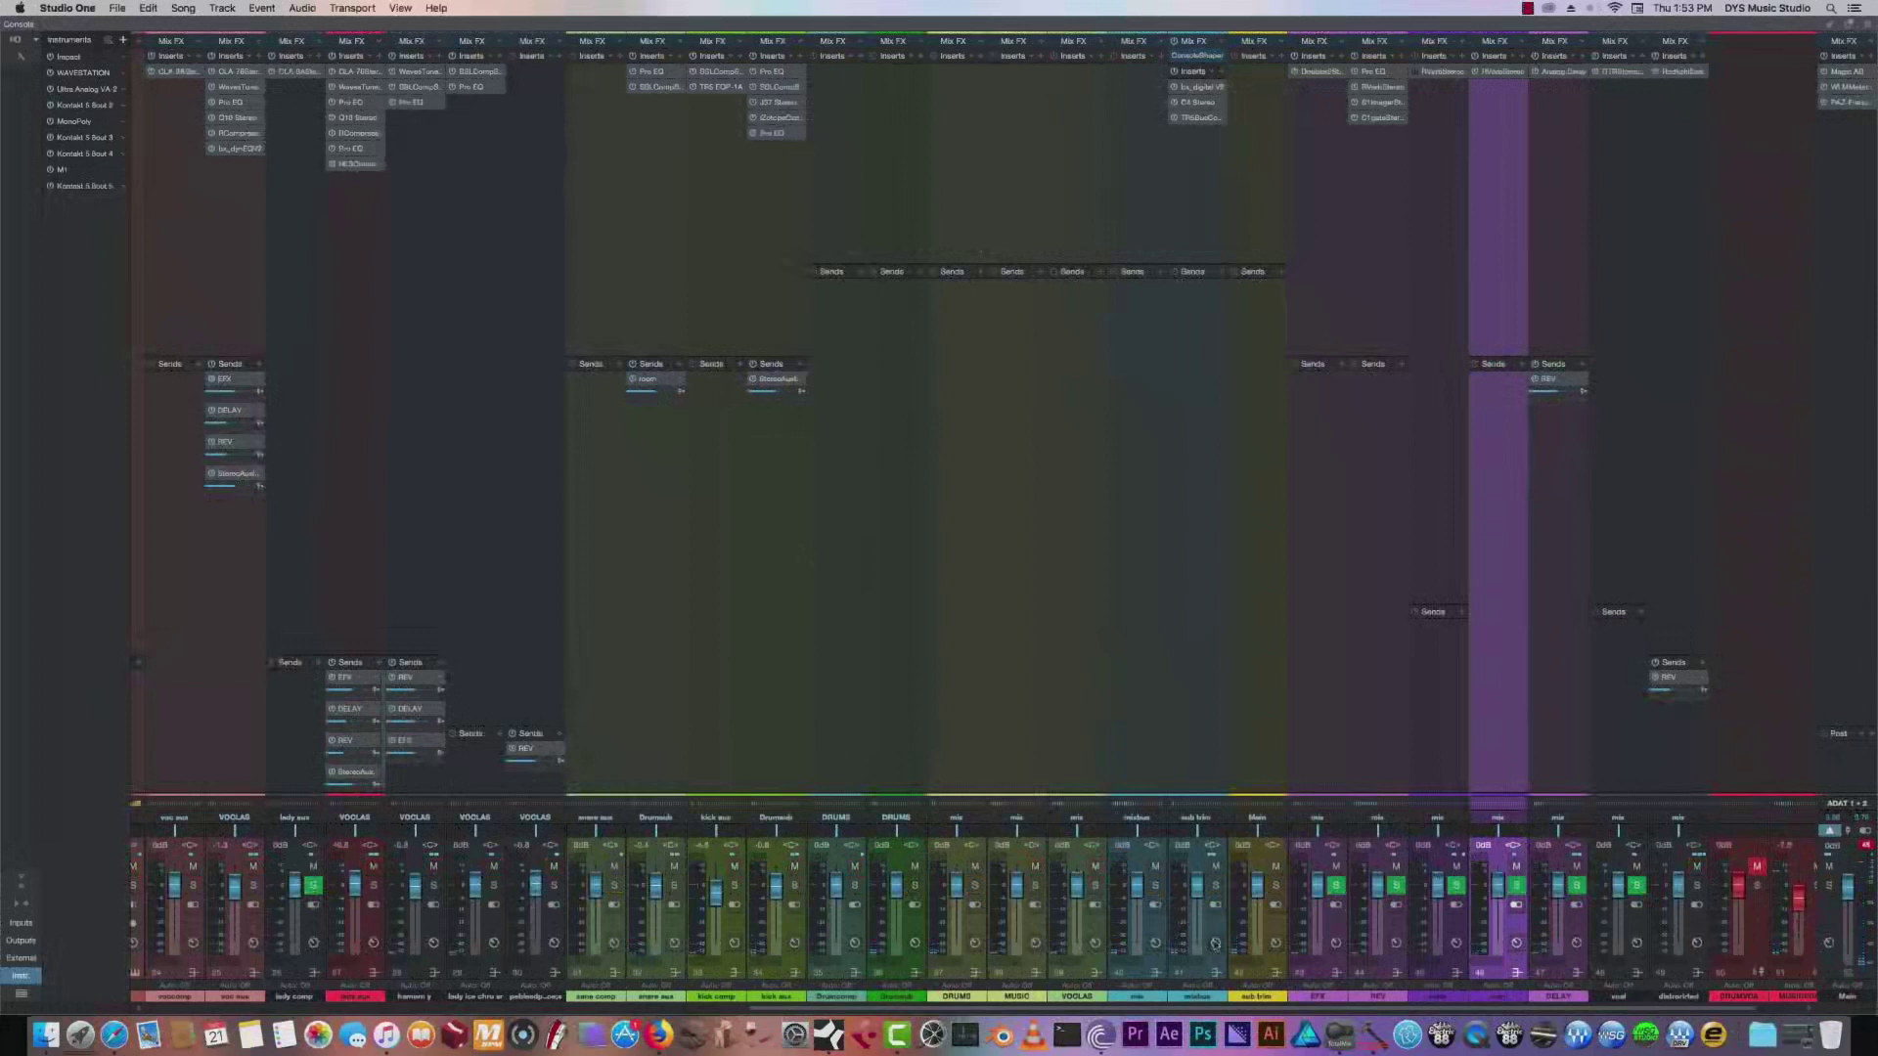
Select the mixbus channel and view its Console Shaper Mix FX, and close that window.
{"action": "left_click", "coordinate": [1213, 940]}
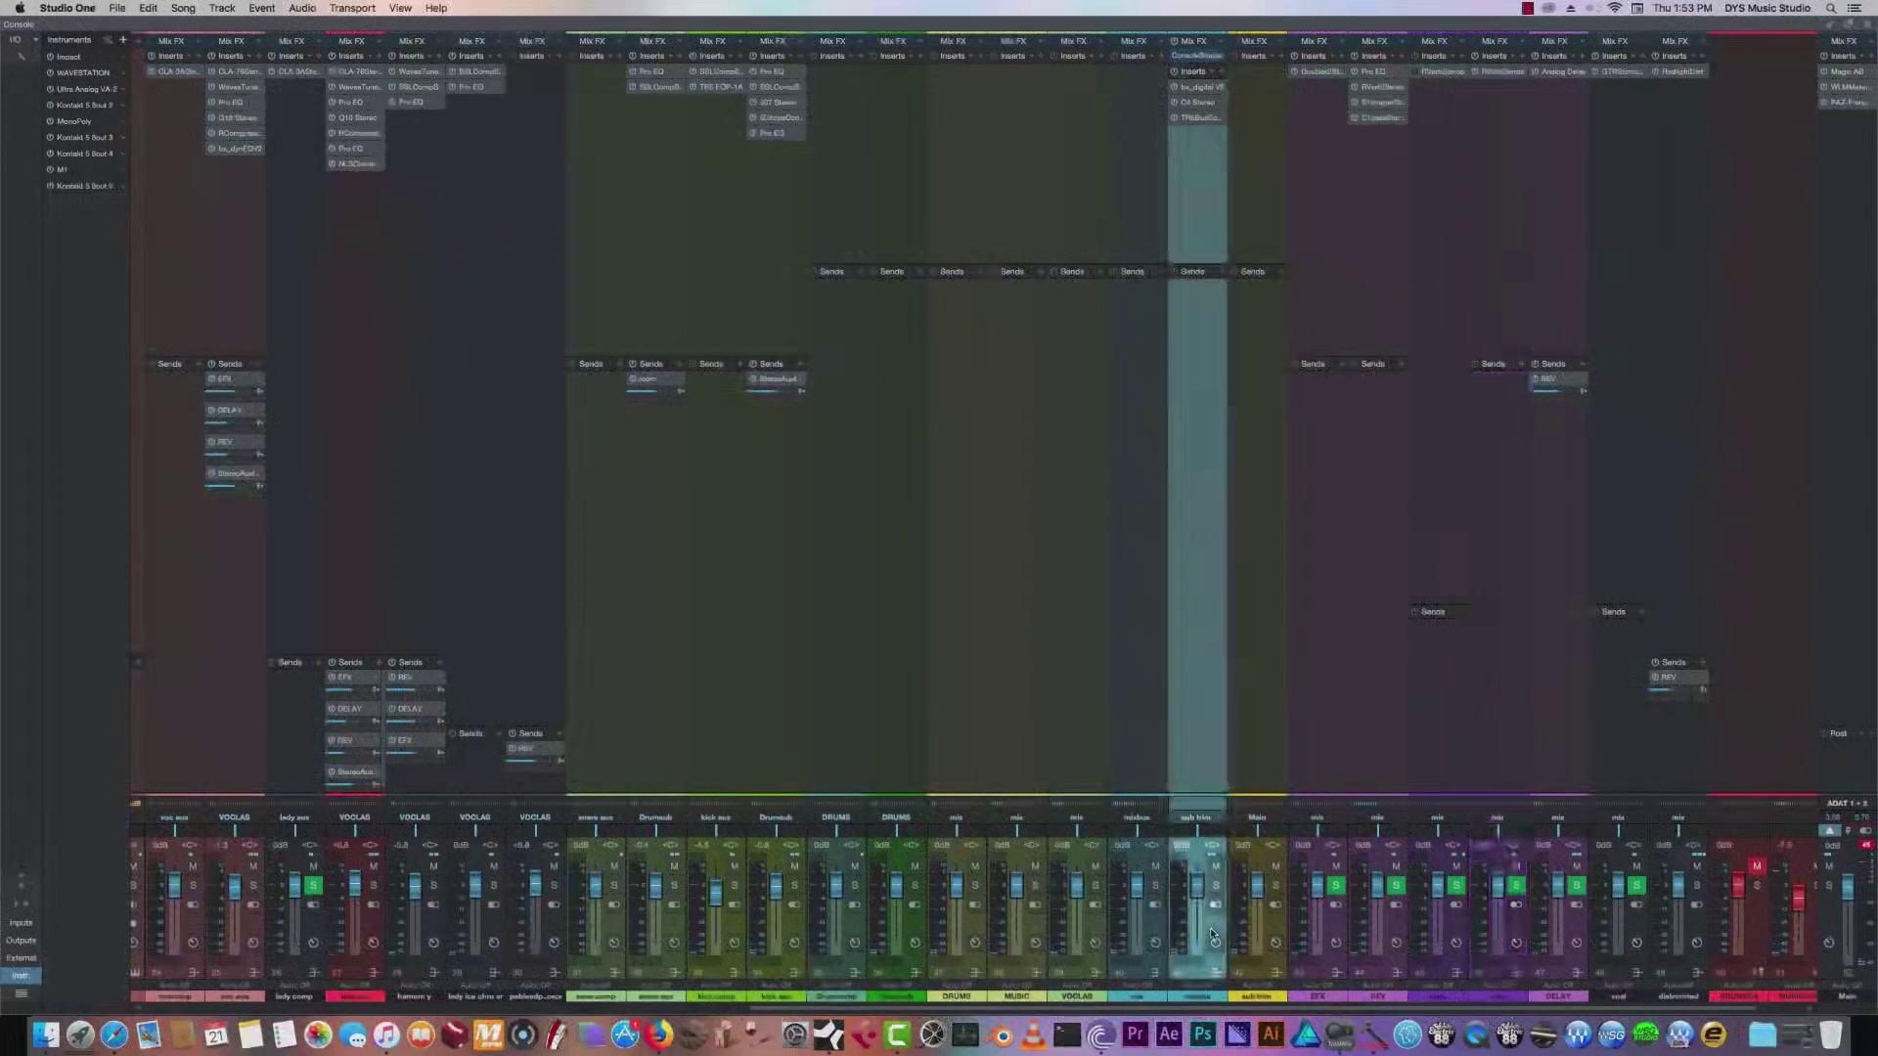
{"action": "left_click", "coordinate": [1193, 57]}
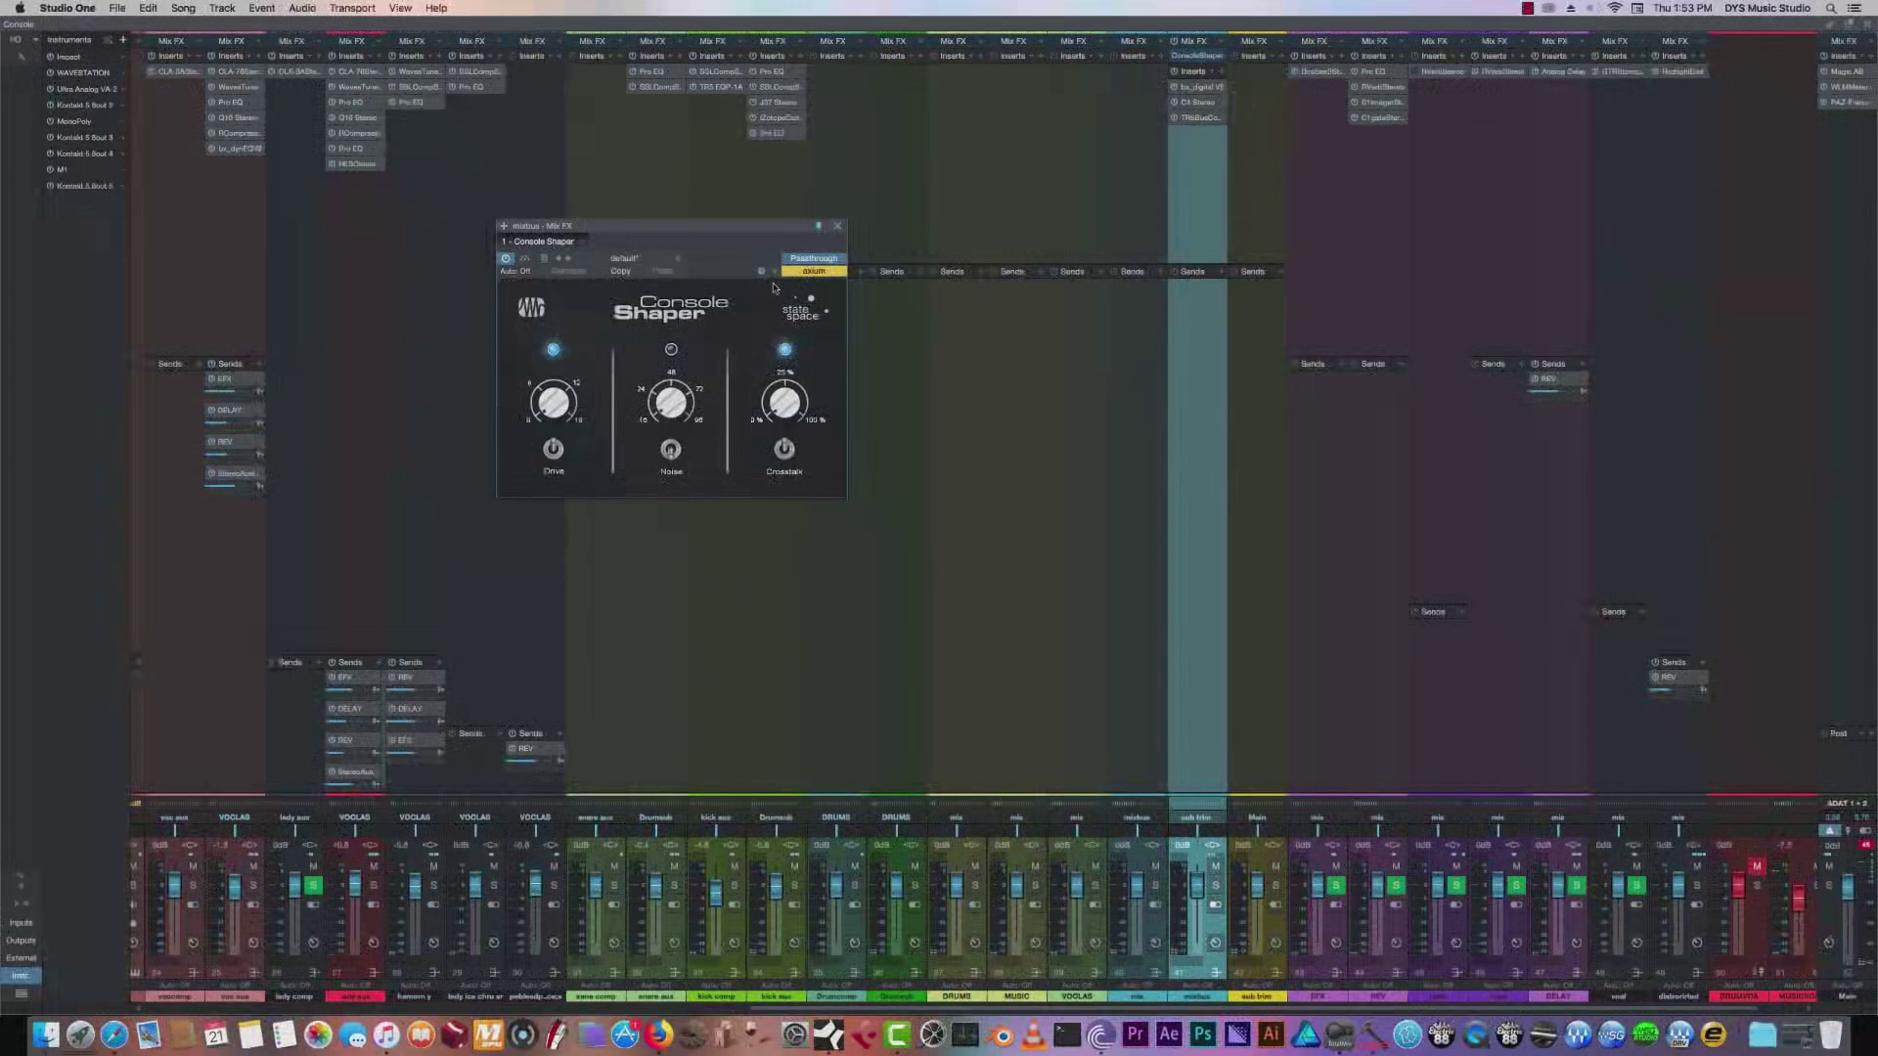
{"action": "left_click", "coordinate": [837, 228]}
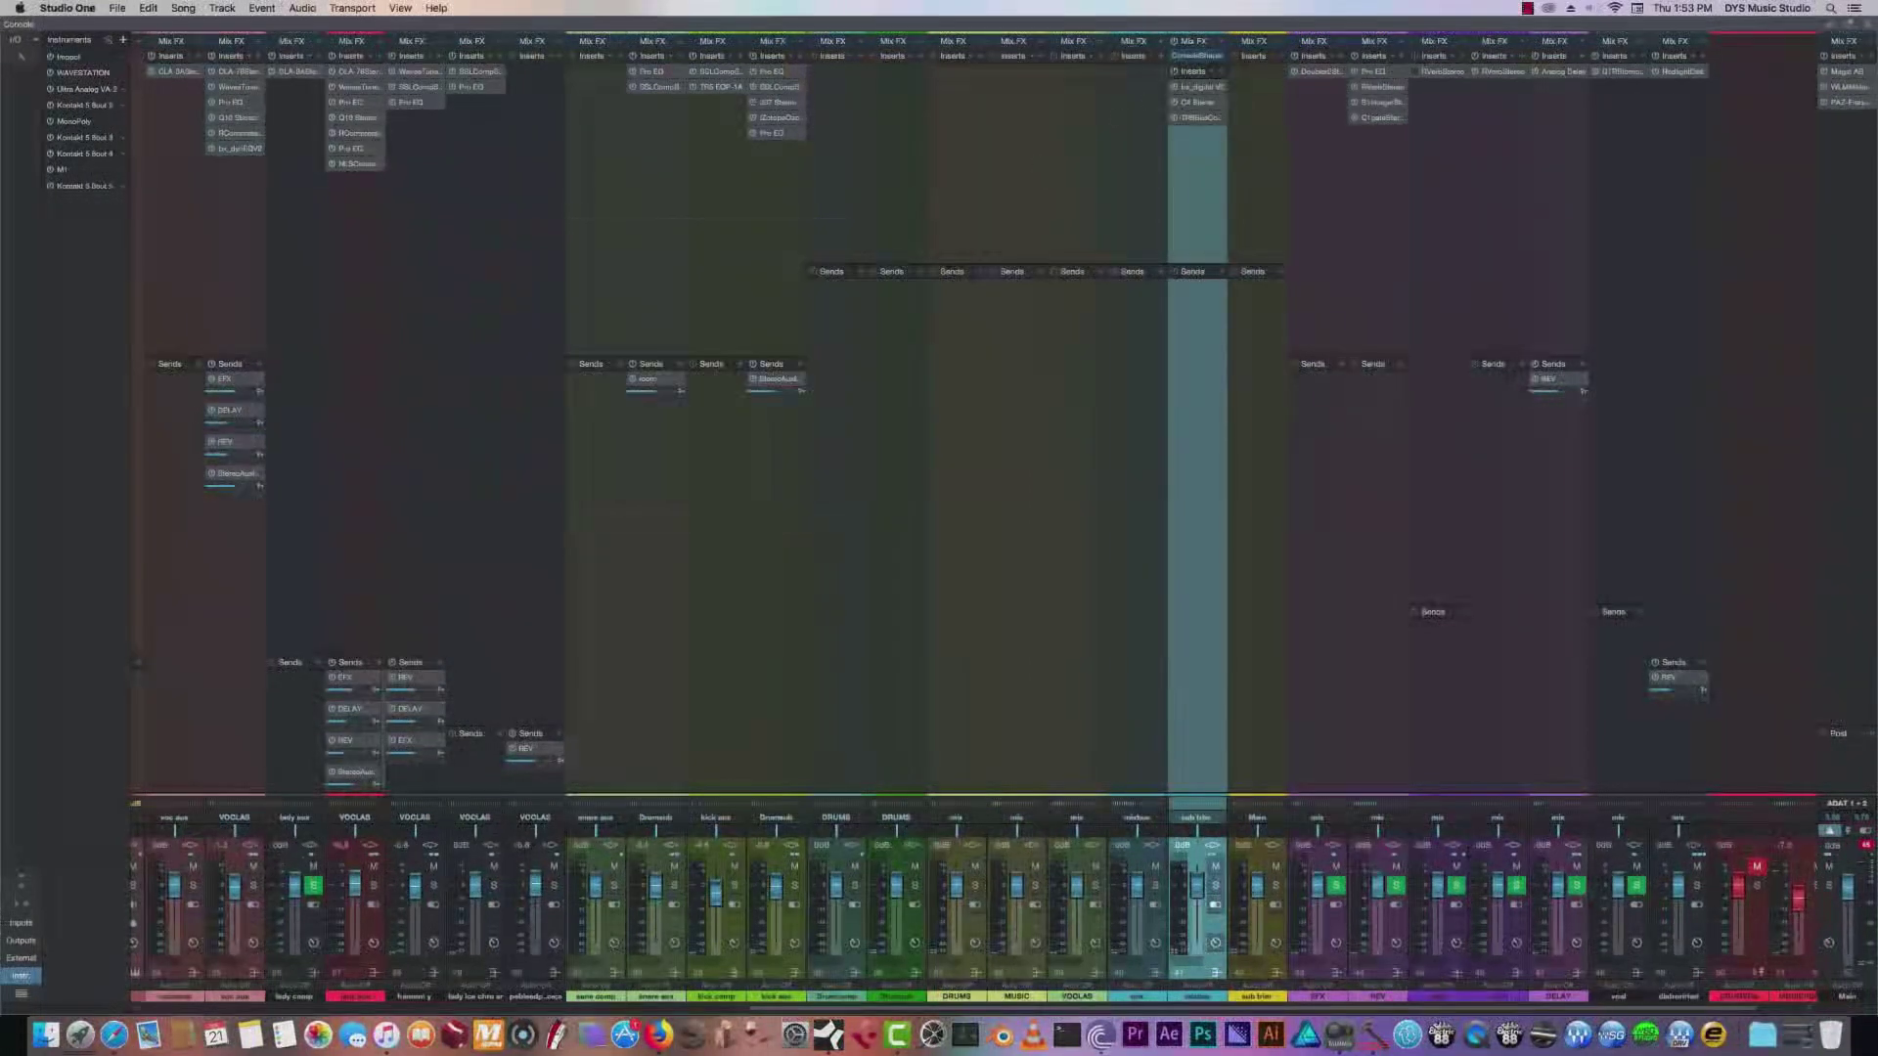
Open bx_digital V2, C4 Stereo and TR5 Bus Compressor from the mixbus inserts and arrange their windows for simultaneous viewing.
{"action": "left_click", "coordinate": [1202, 89]}
{"action": "left_click_drag", "start_coordinate": [1387, 329], "coordinate": [636, 220]}
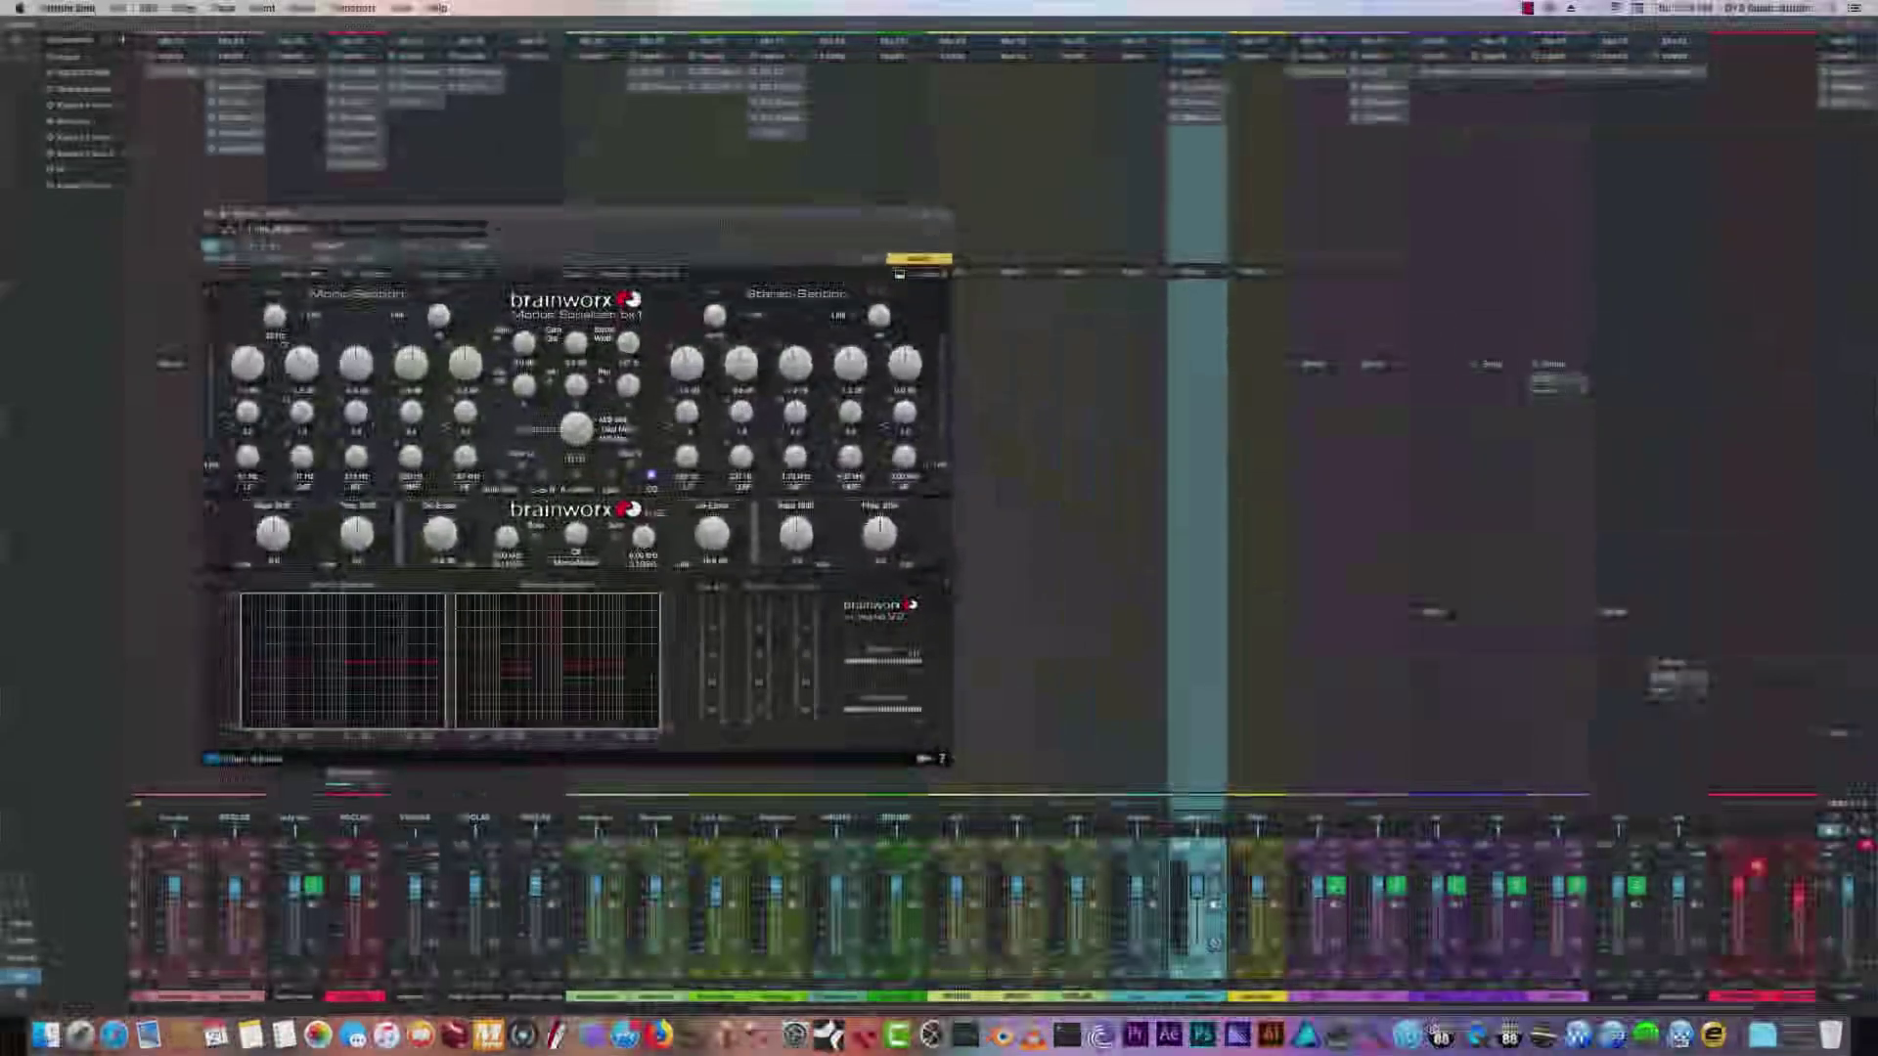
{"action": "left_click", "coordinate": [1202, 103]}
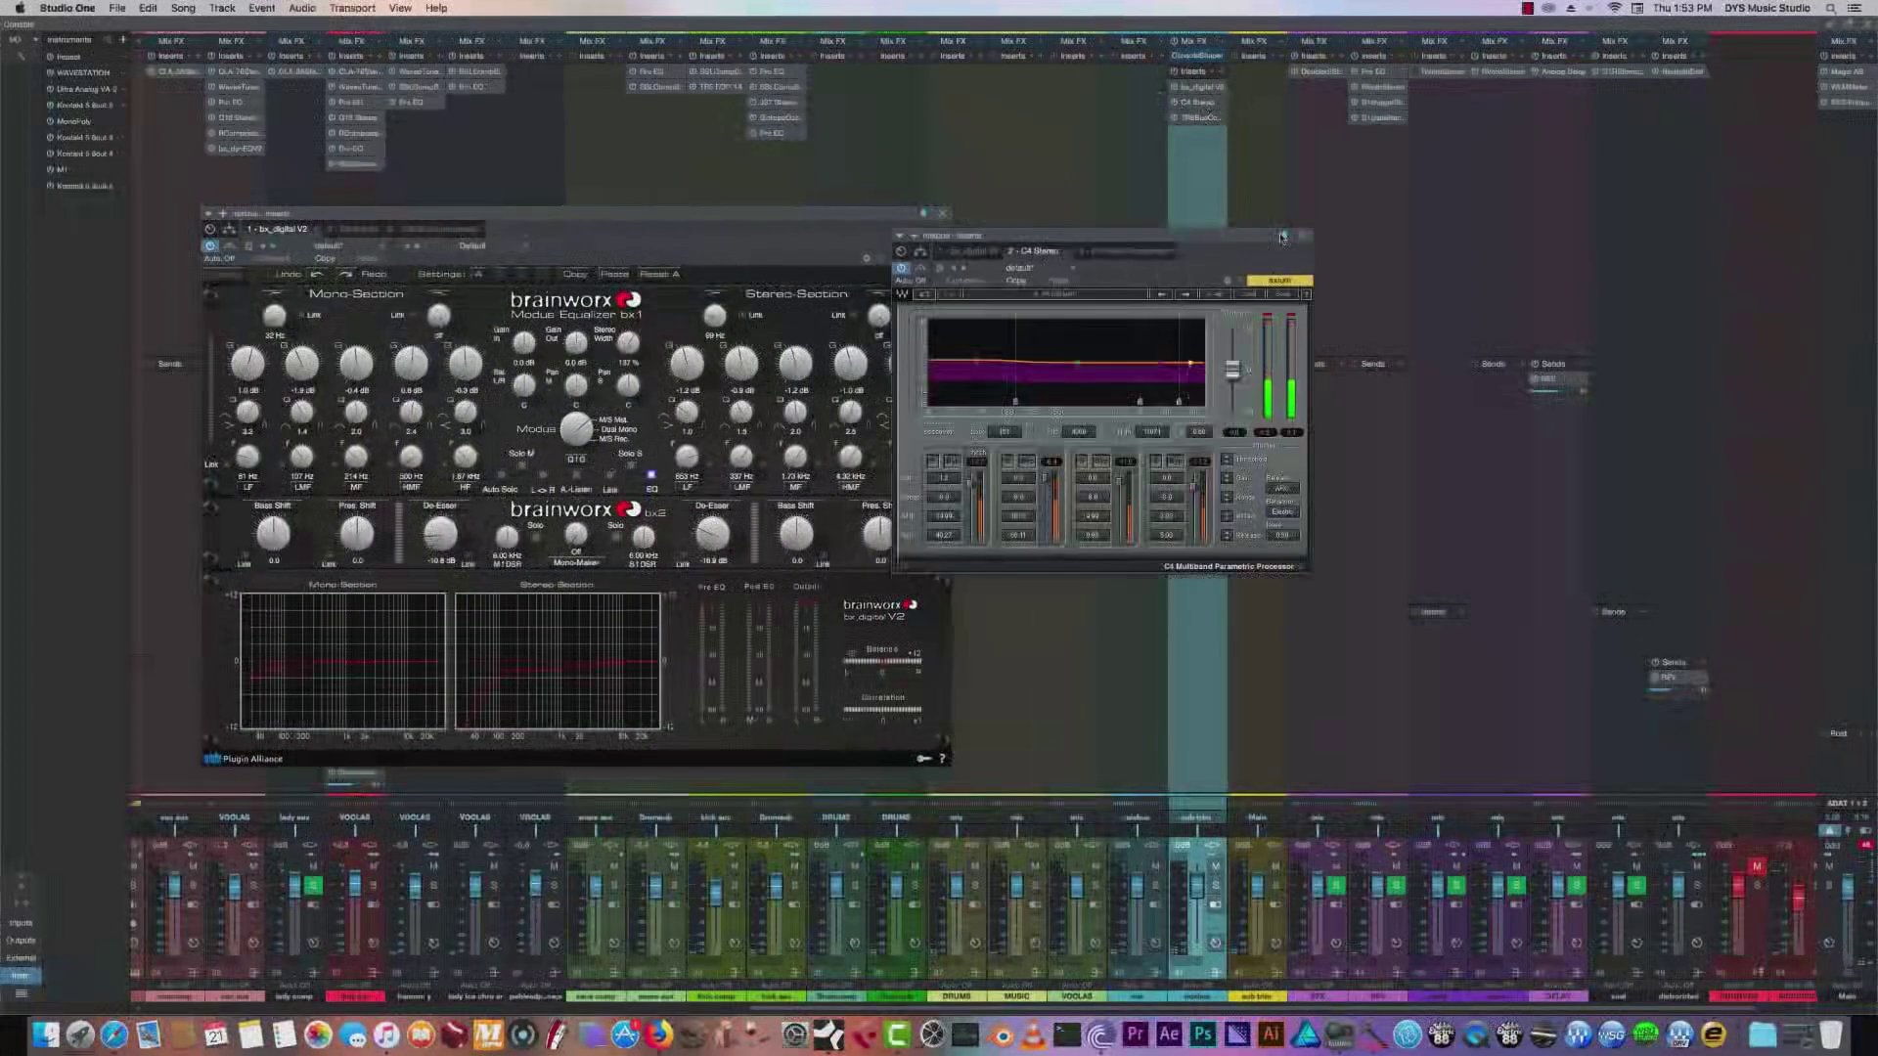
{"action": "left_click", "coordinate": [1201, 119]}
{"action": "left_click_drag", "start_coordinate": [1487, 422], "coordinate": [1561, 245]}
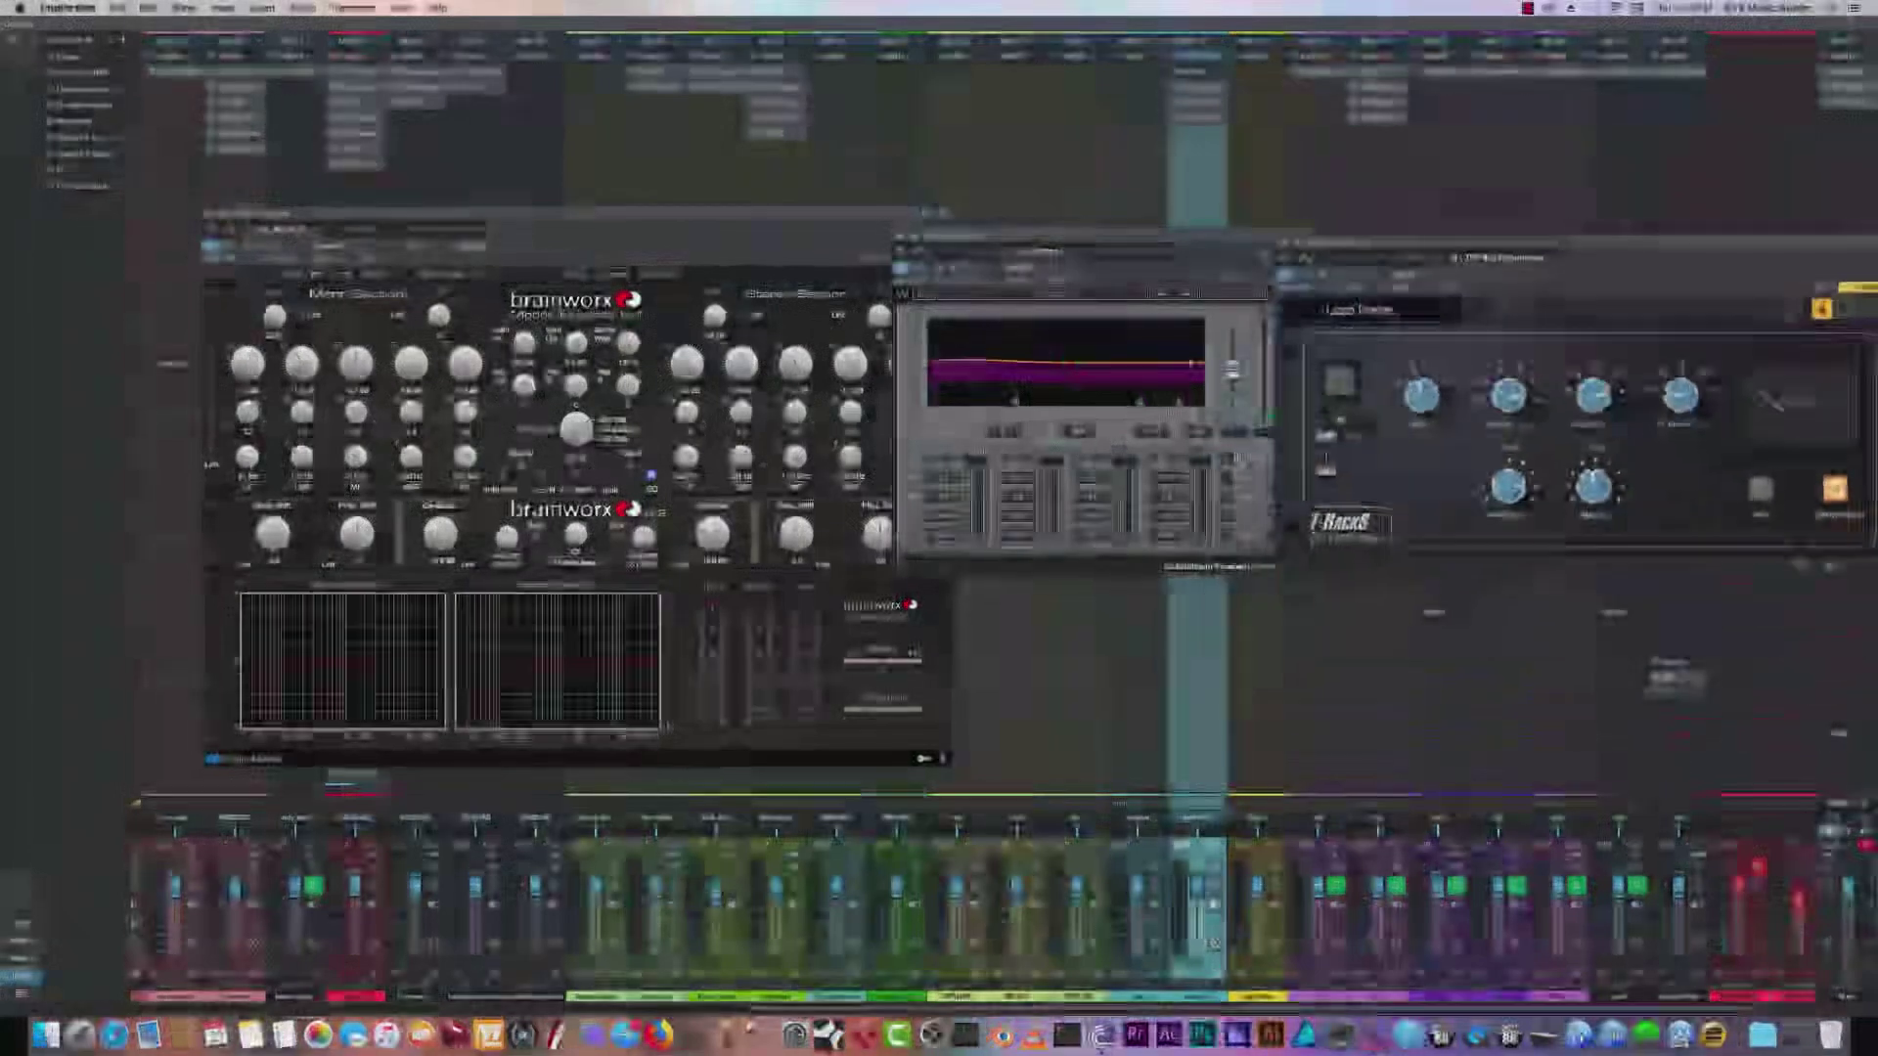
{"action": "left_click_drag", "start_coordinate": [1095, 237], "coordinate": [1055, 472]}
{"action": "left_click_drag", "start_coordinate": [1389, 243], "coordinate": [1292, 133]}
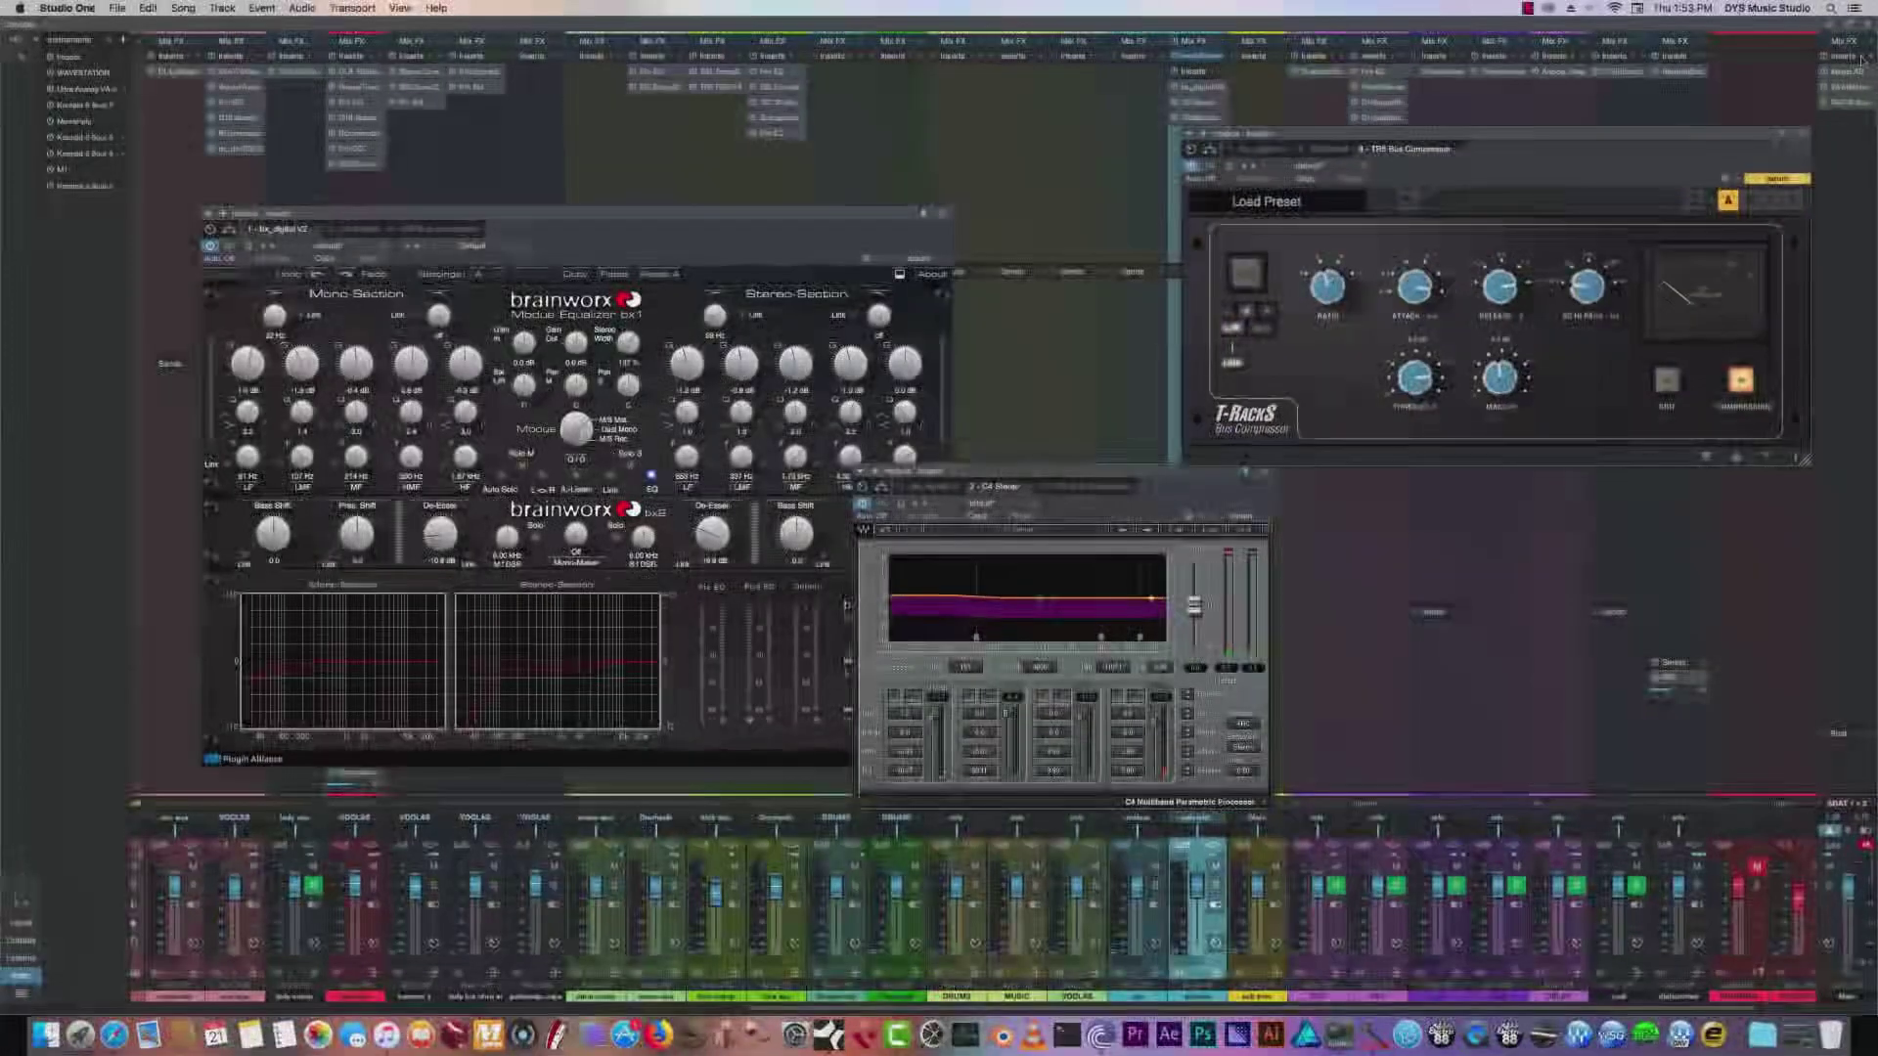
Return to the arrangement behind the plugin windows and bypass the mixbus C4 and TR5 Bus Compressor.
{"action": "key", "text": "F3"}
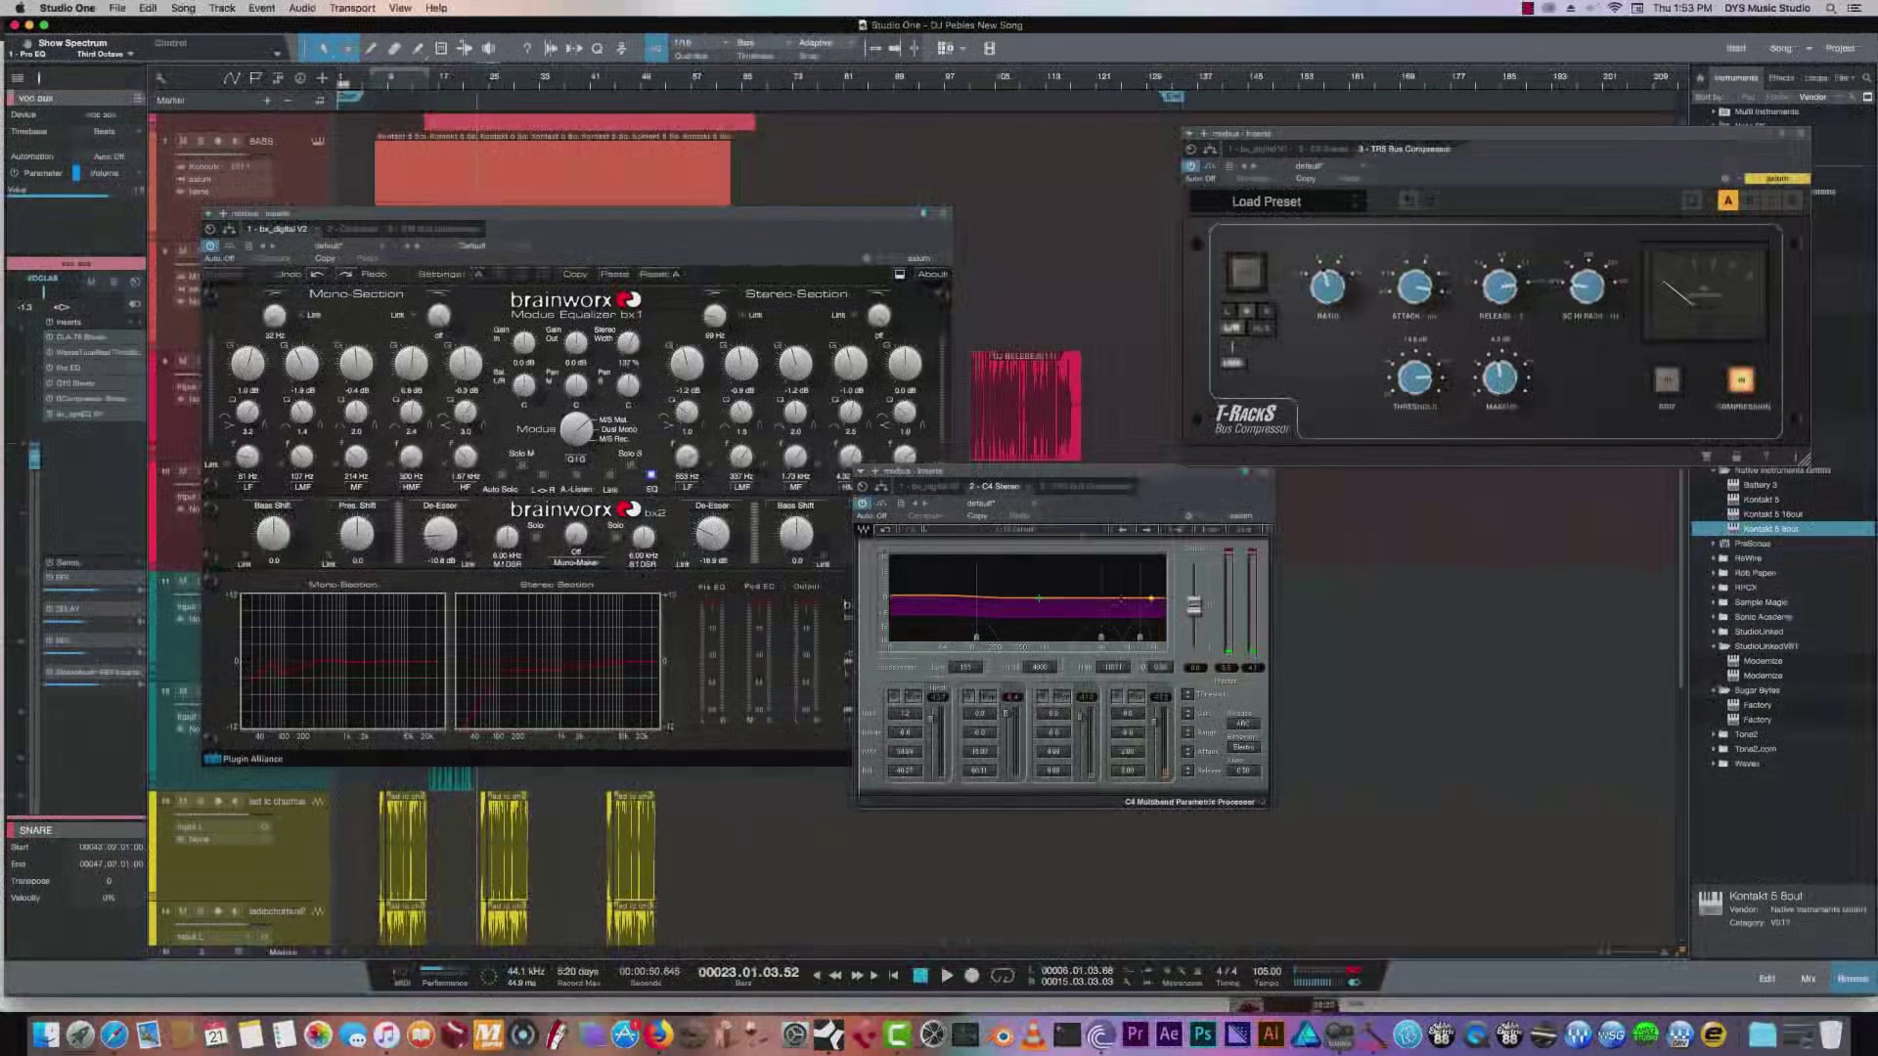
{"action": "left_click_drag", "start_coordinate": [1082, 479], "coordinate": [981, 485]}
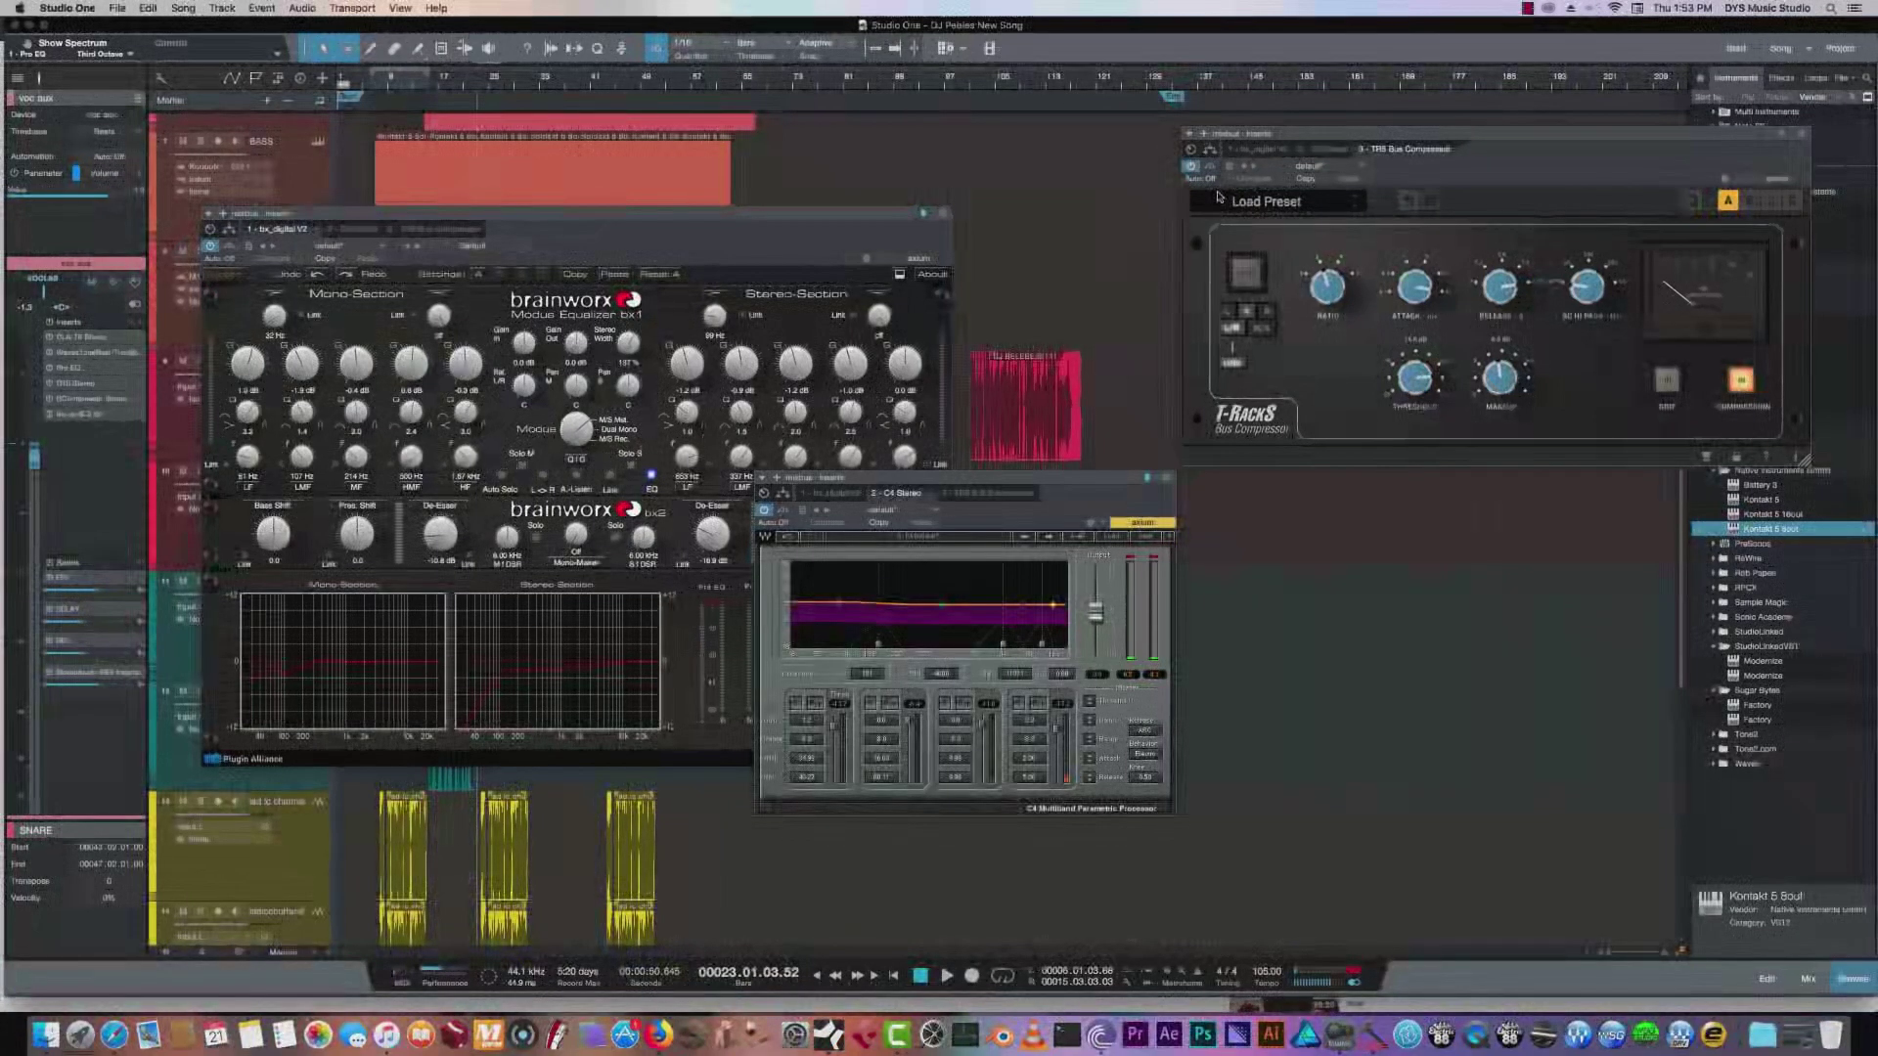
{"action": "left_click", "coordinate": [787, 511]}
{"action": "left_click", "coordinate": [1209, 166]}
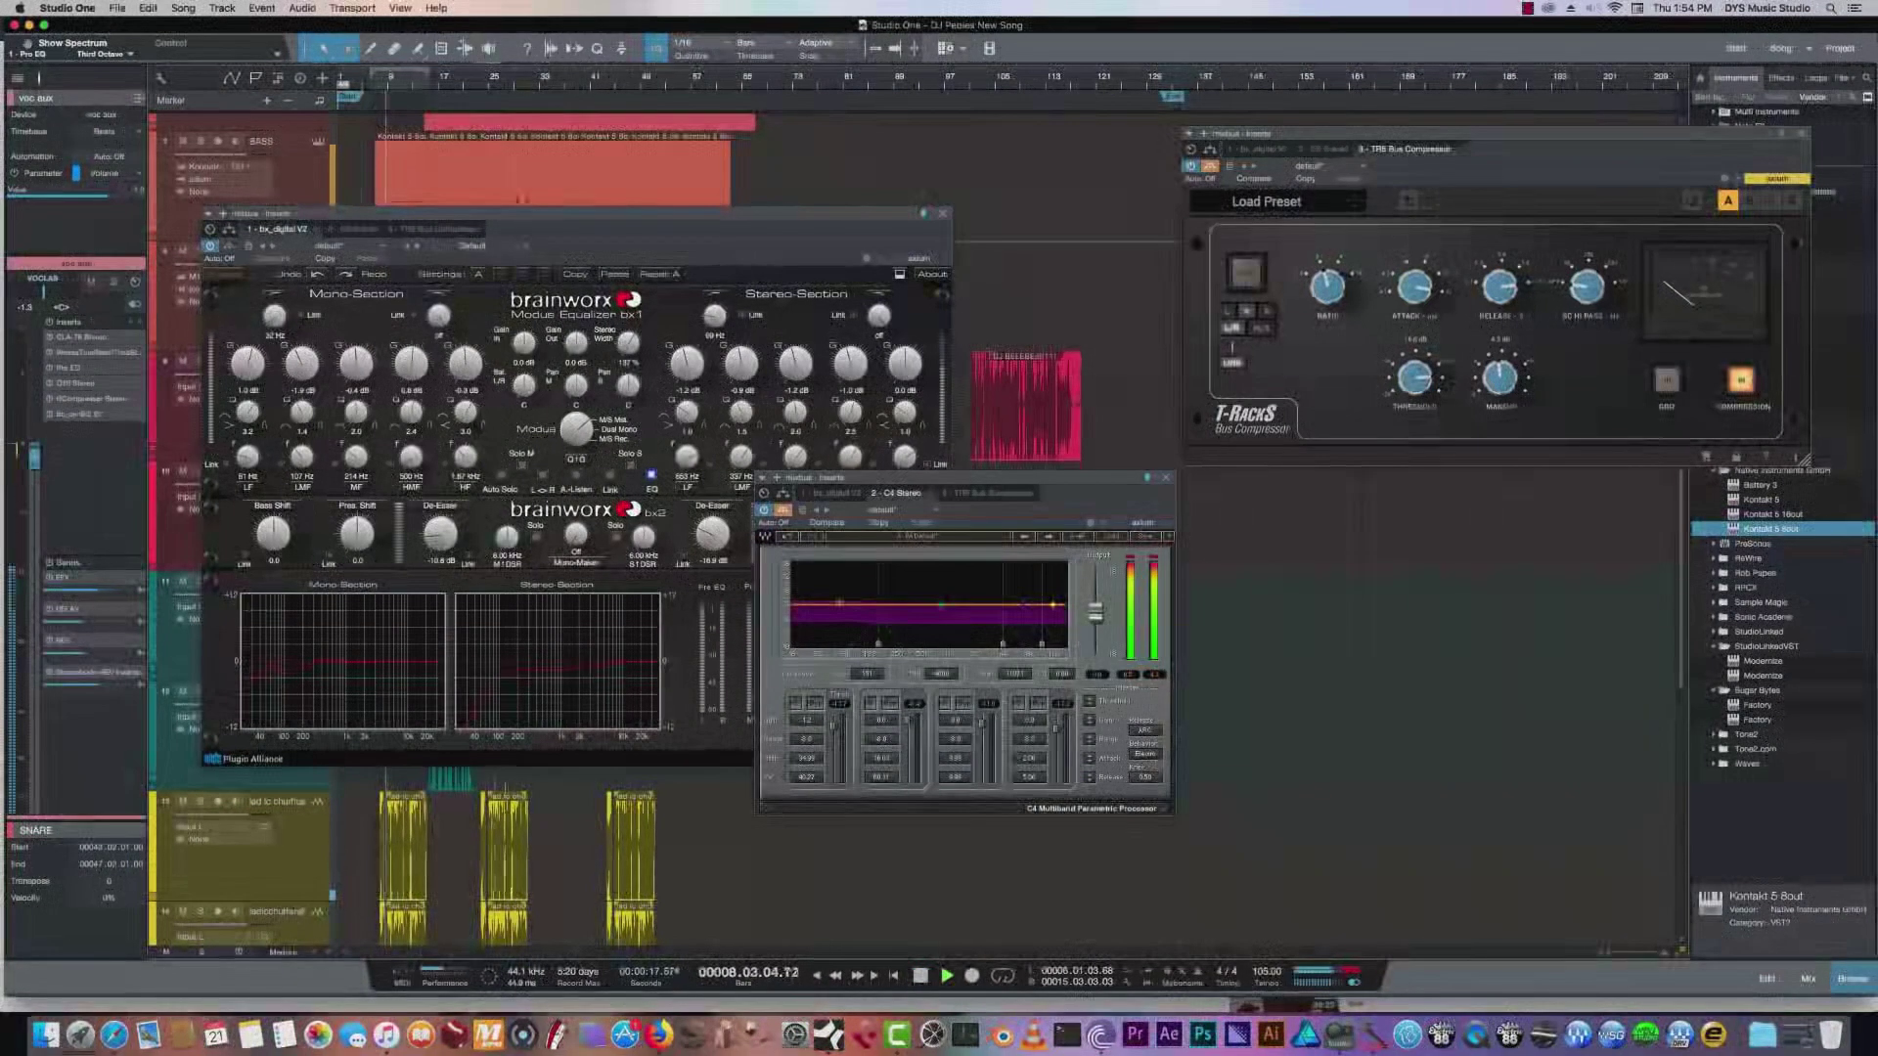
Audition bx_digital V2's mid and side signals soloed during playback, examine both EQ sections, and return to the mix console.
{"action": "left_click", "coordinate": [523, 466]}
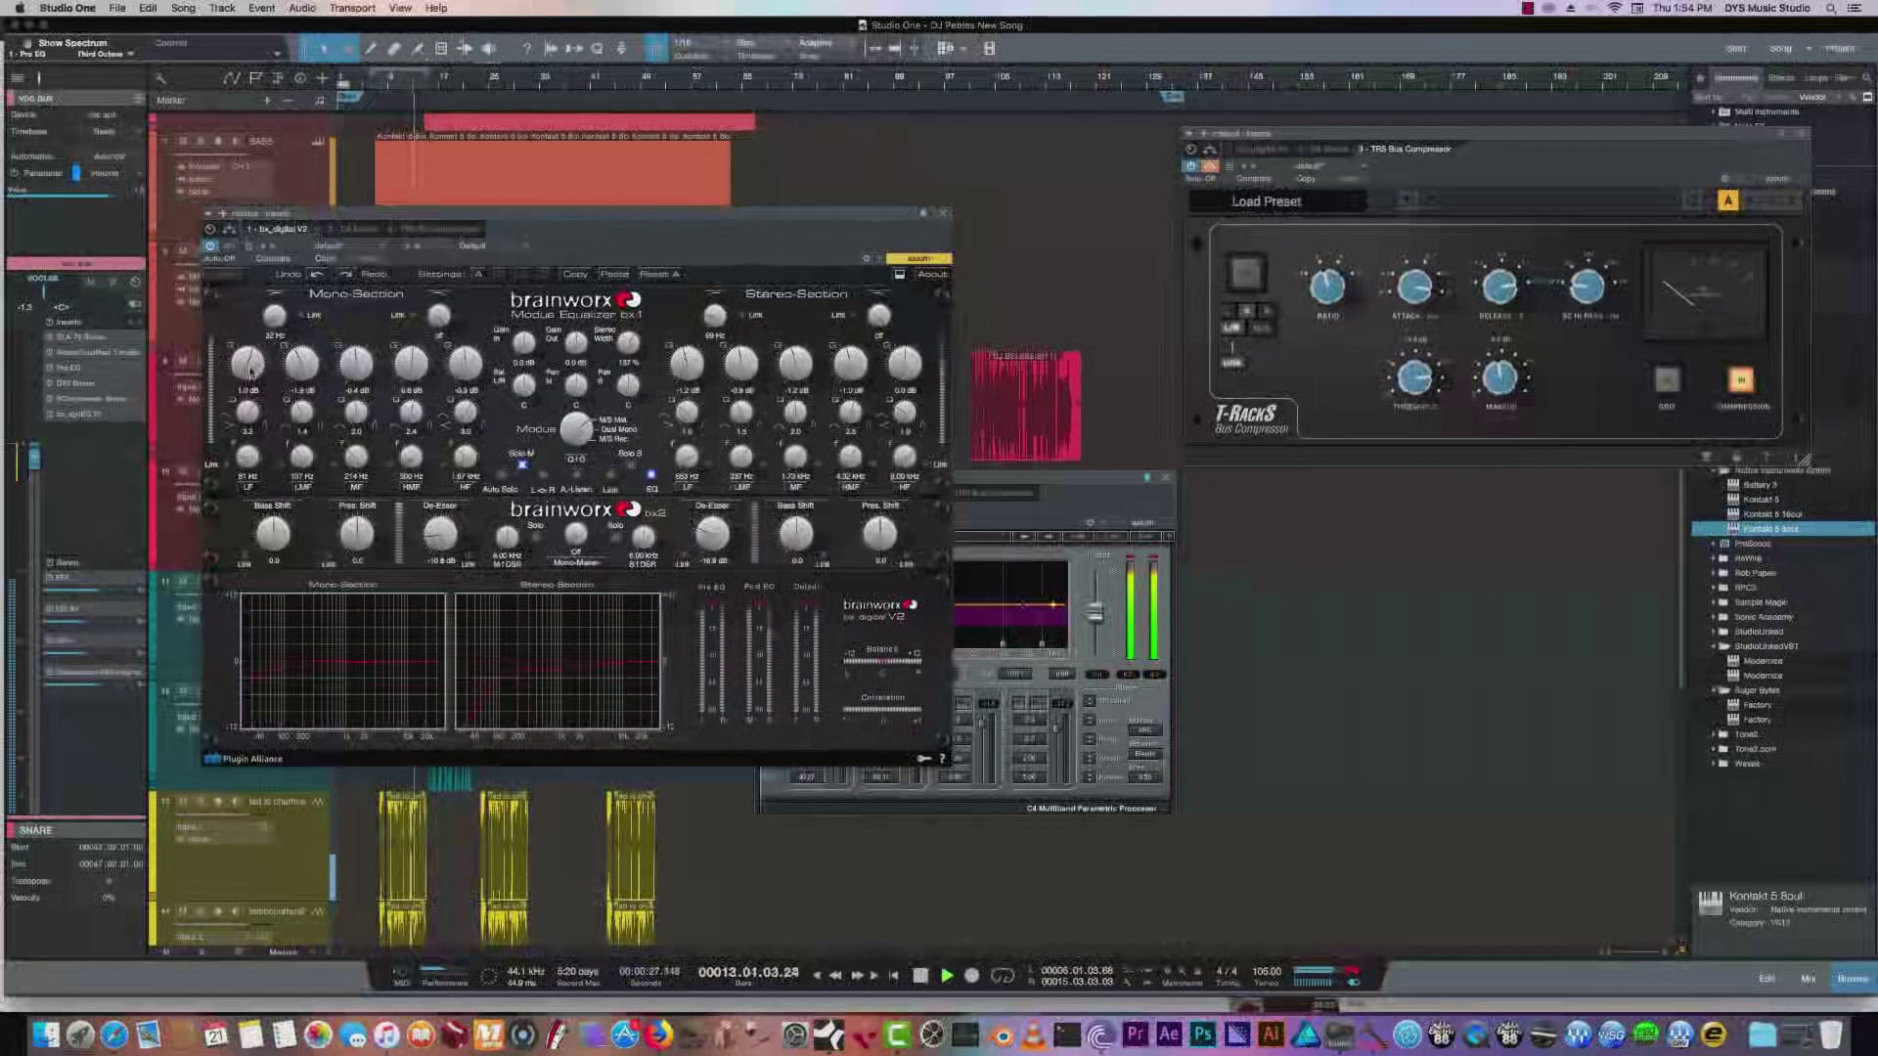
{"action": "left_click_drag", "start_coordinate": [248, 371], "coordinate": [252, 375]}
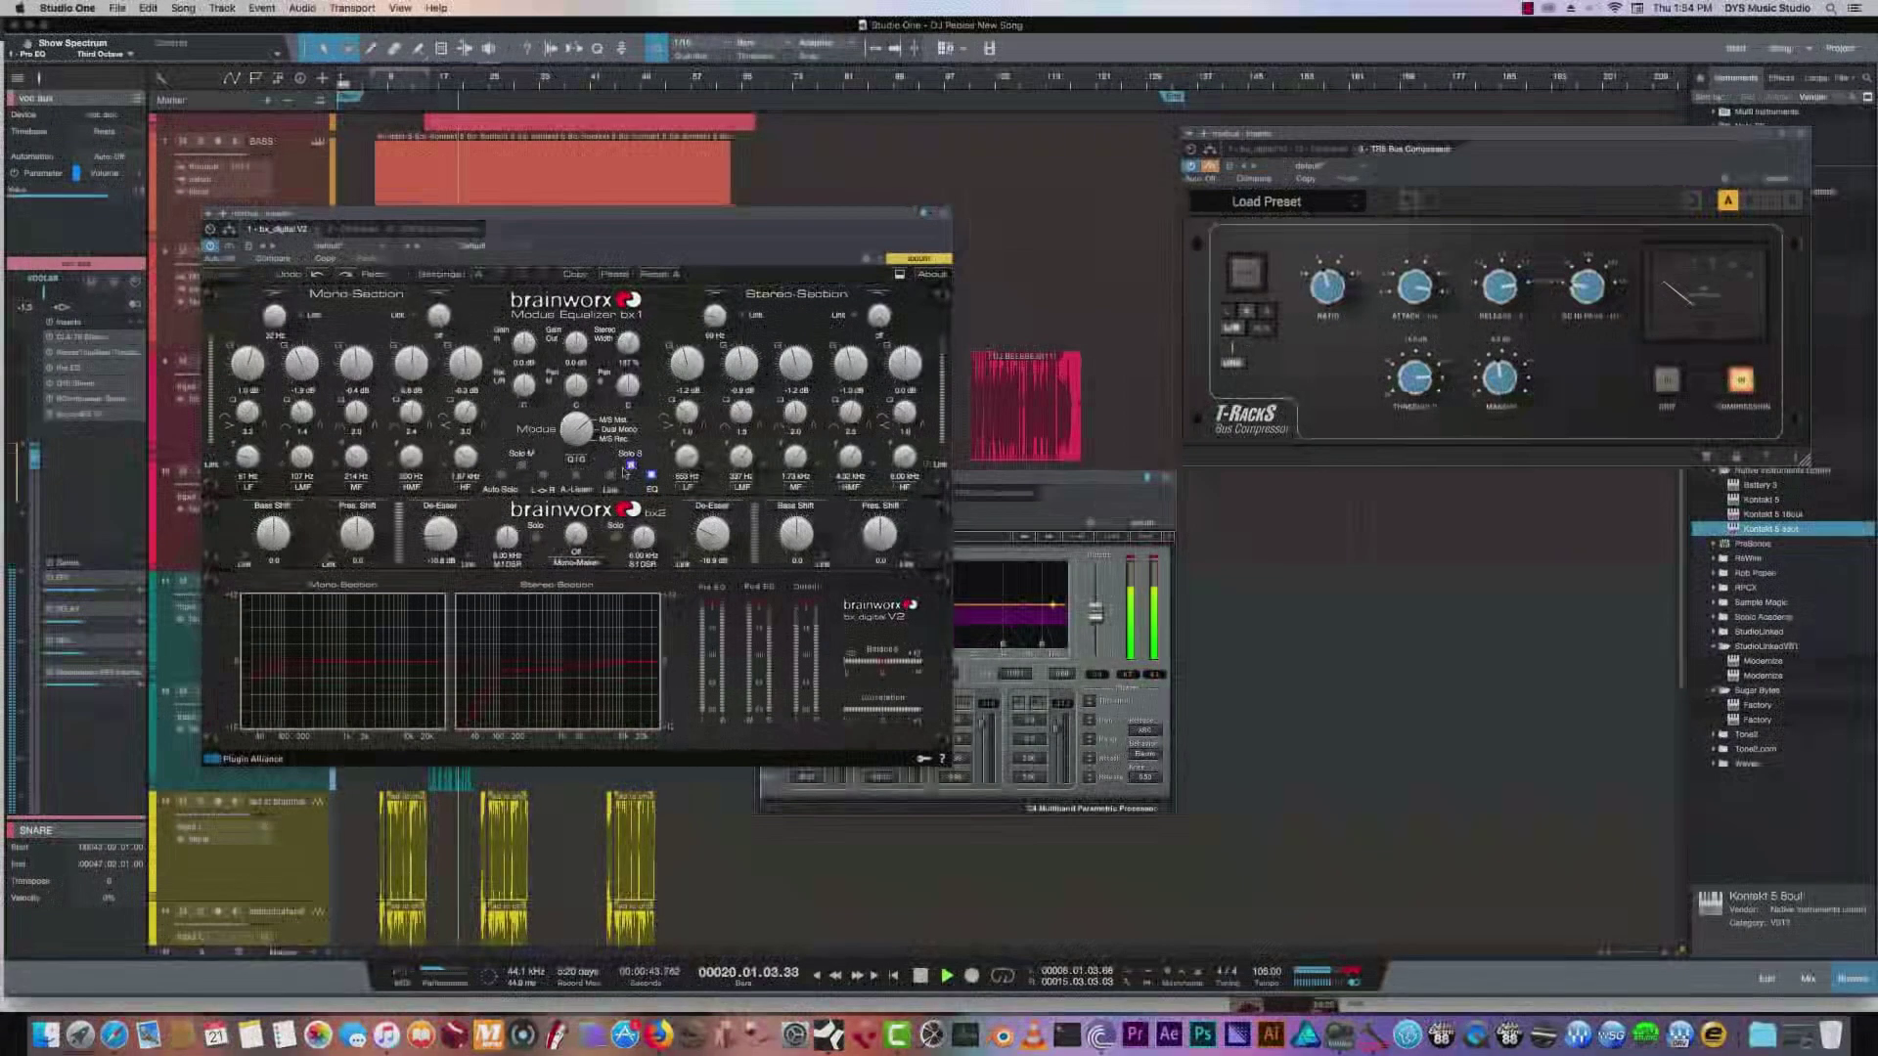
{"action": "left_click_drag", "start_coordinate": [715, 335], "coordinate": [714, 326]}
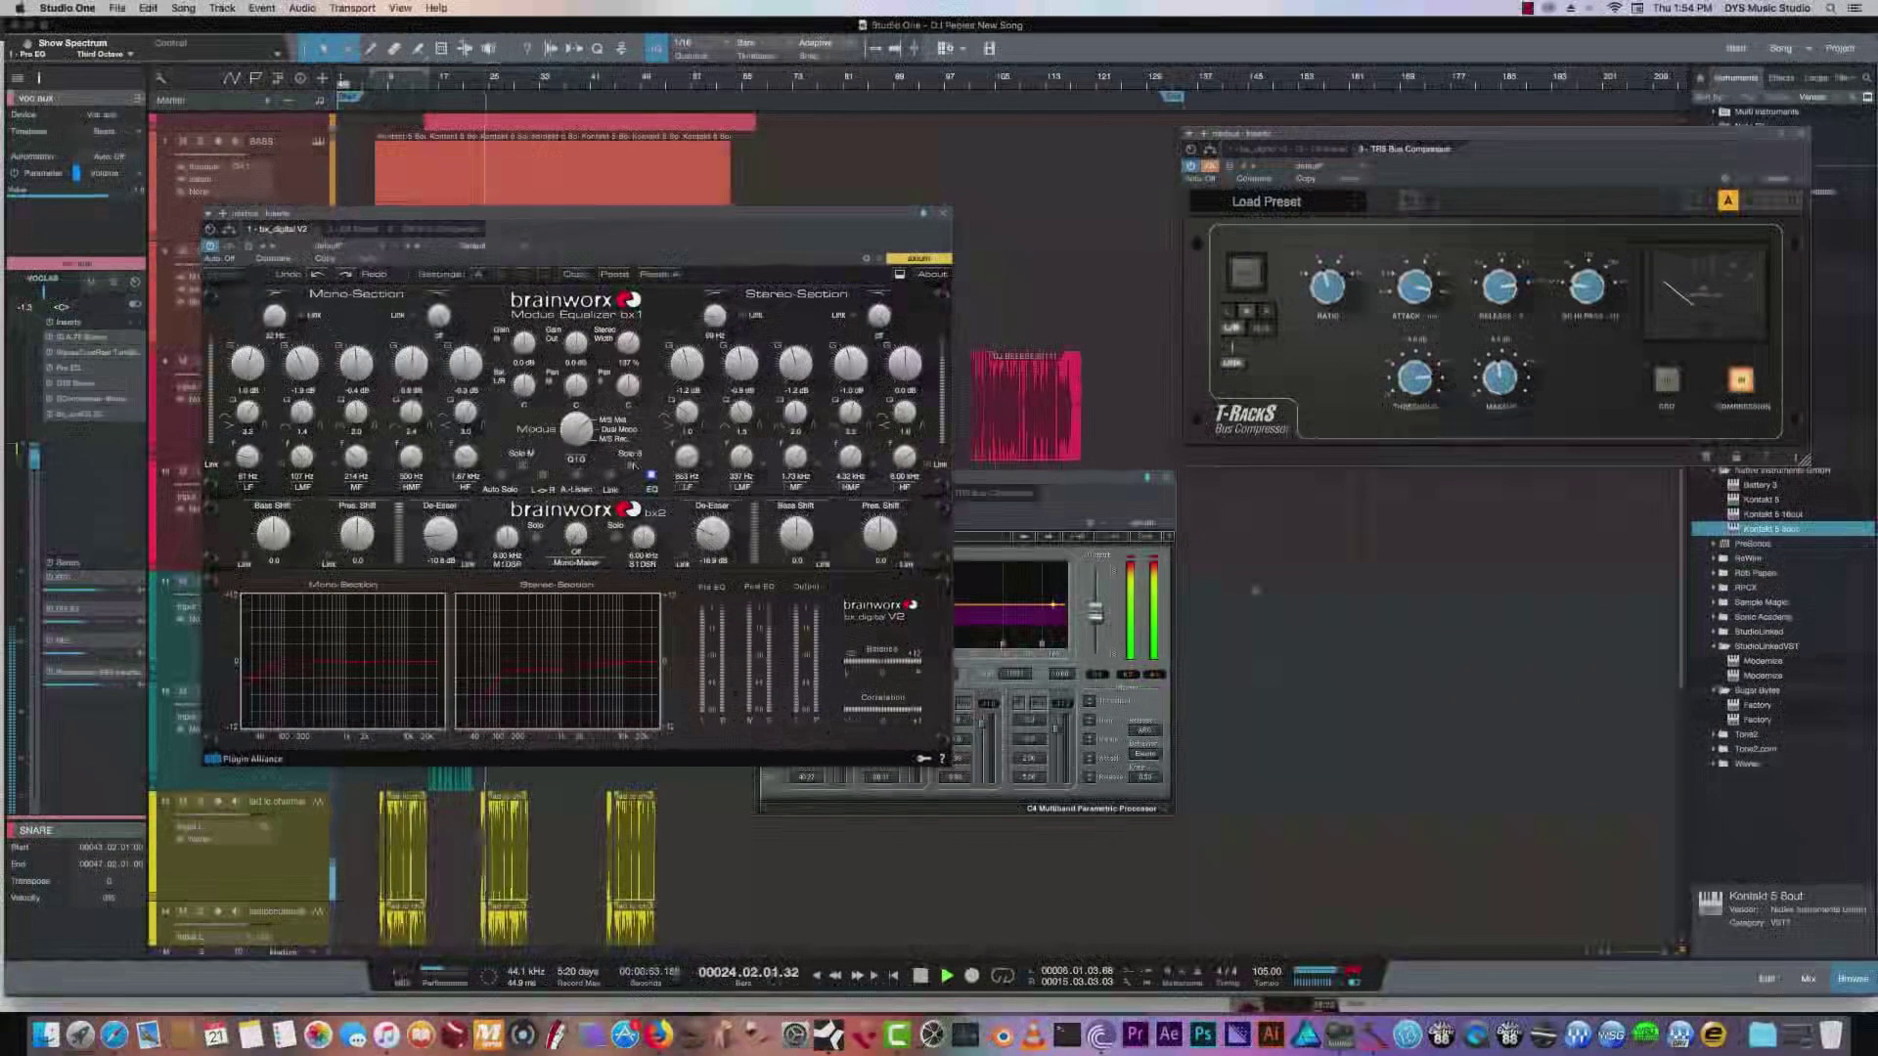
{"action": "left_click", "coordinate": [1807, 978]}
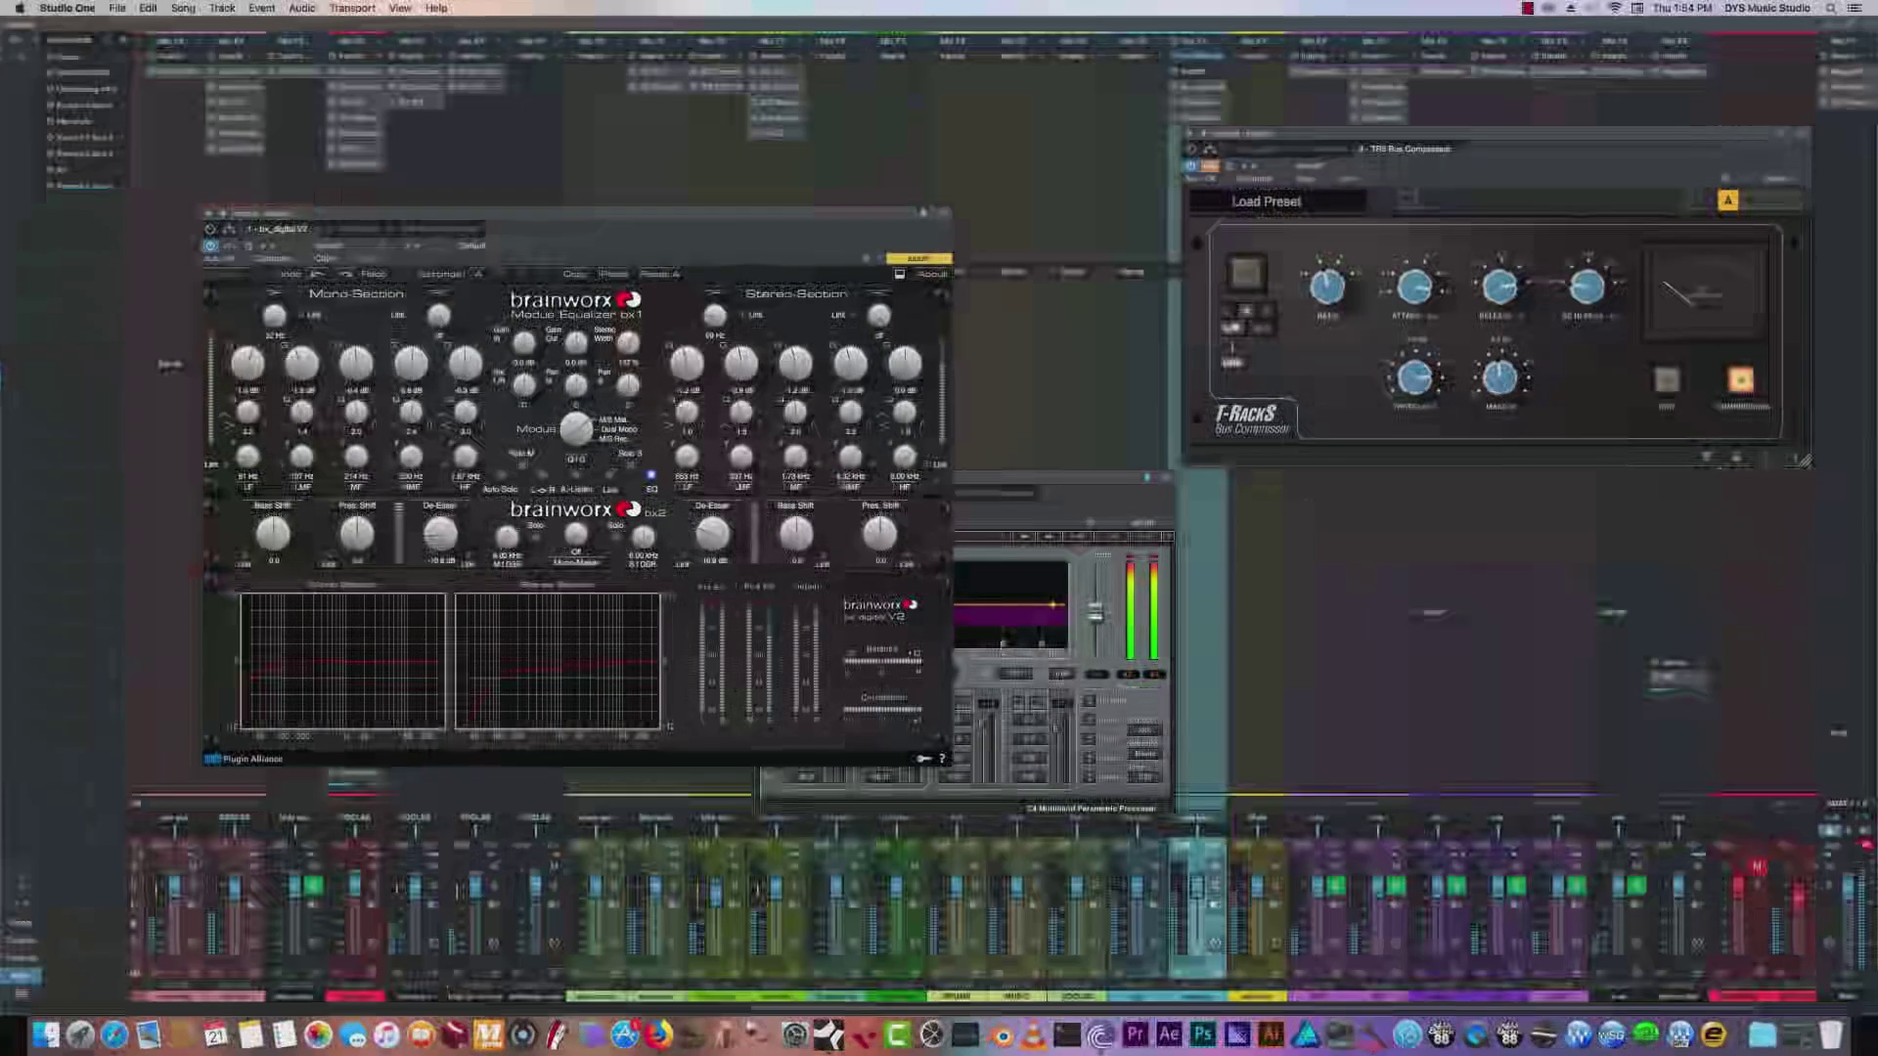
Find the DrMS v4 spatial processor in the plugin list and add it to the mixbus inserts.
{"action": "left_click", "coordinate": [1213, 83]}
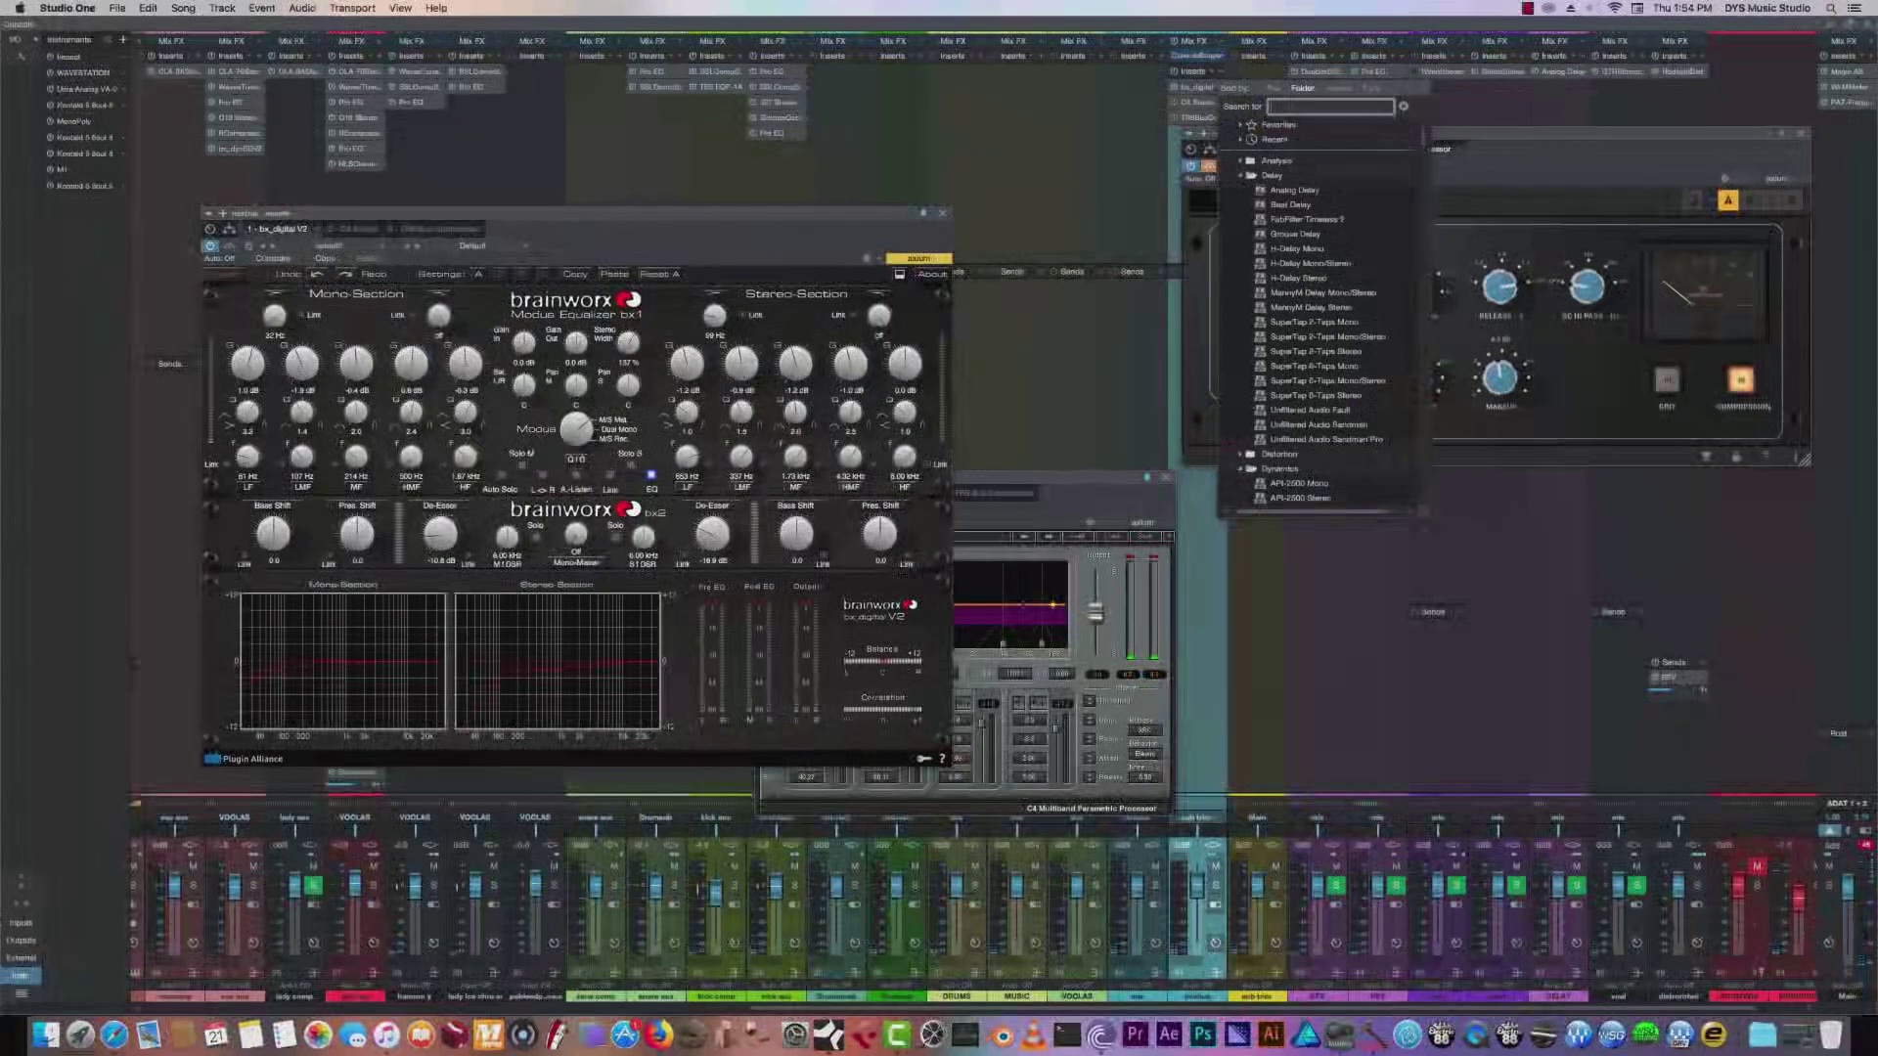
{"action": "key", "text": "Down"}
{"action": "key", "text": "Down"}
{"action": "key", "text": "Down"}
{"action": "key", "text": "Down"}
{"action": "key", "text": "Down"}
{"action": "key", "text": "Down"}
{"action": "key", "text": "Down"}
{"action": "key", "text": "Down"}
{"action": "key", "text": "Down"}
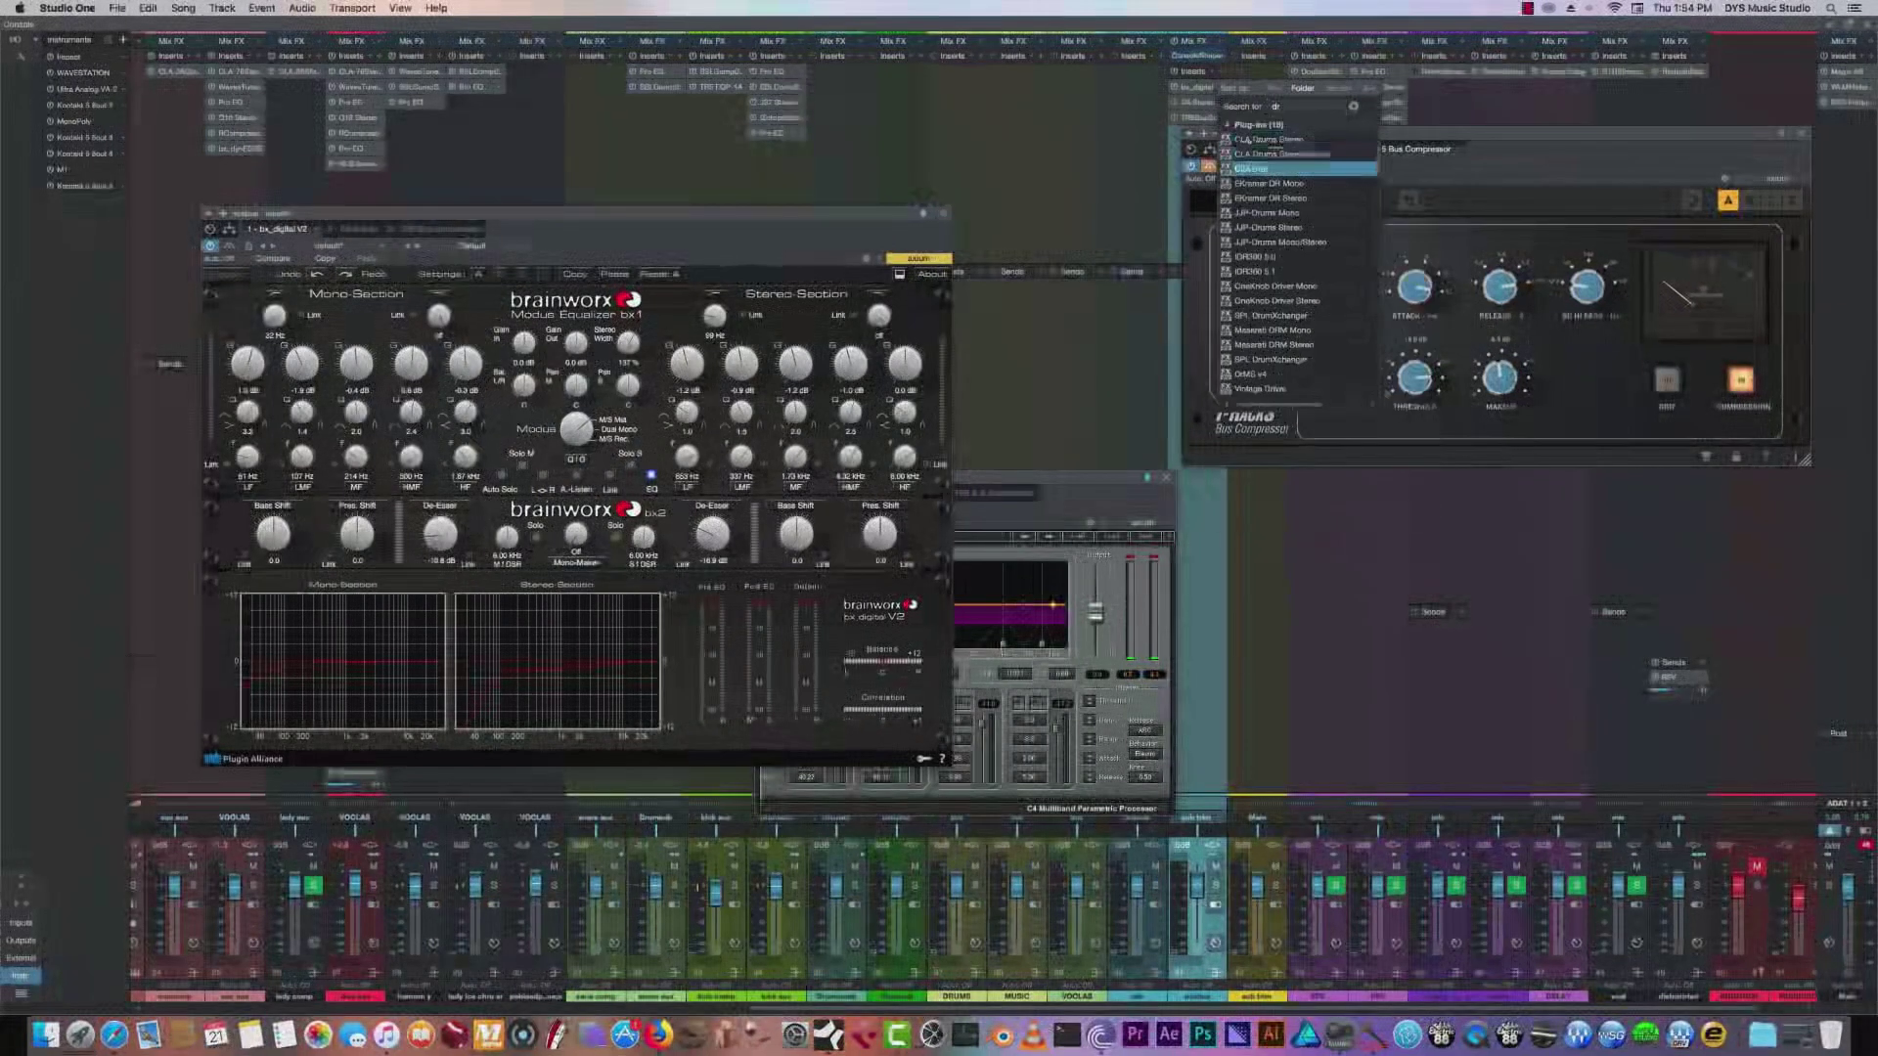
{"action": "key", "text": "Down"}
{"action": "key", "text": "Down"}
{"action": "key", "text": "Down"}
{"action": "key", "text": "Down"}
{"action": "key", "text": "Down"}
{"action": "key", "text": "Down"}
{"action": "key", "text": "Down"}
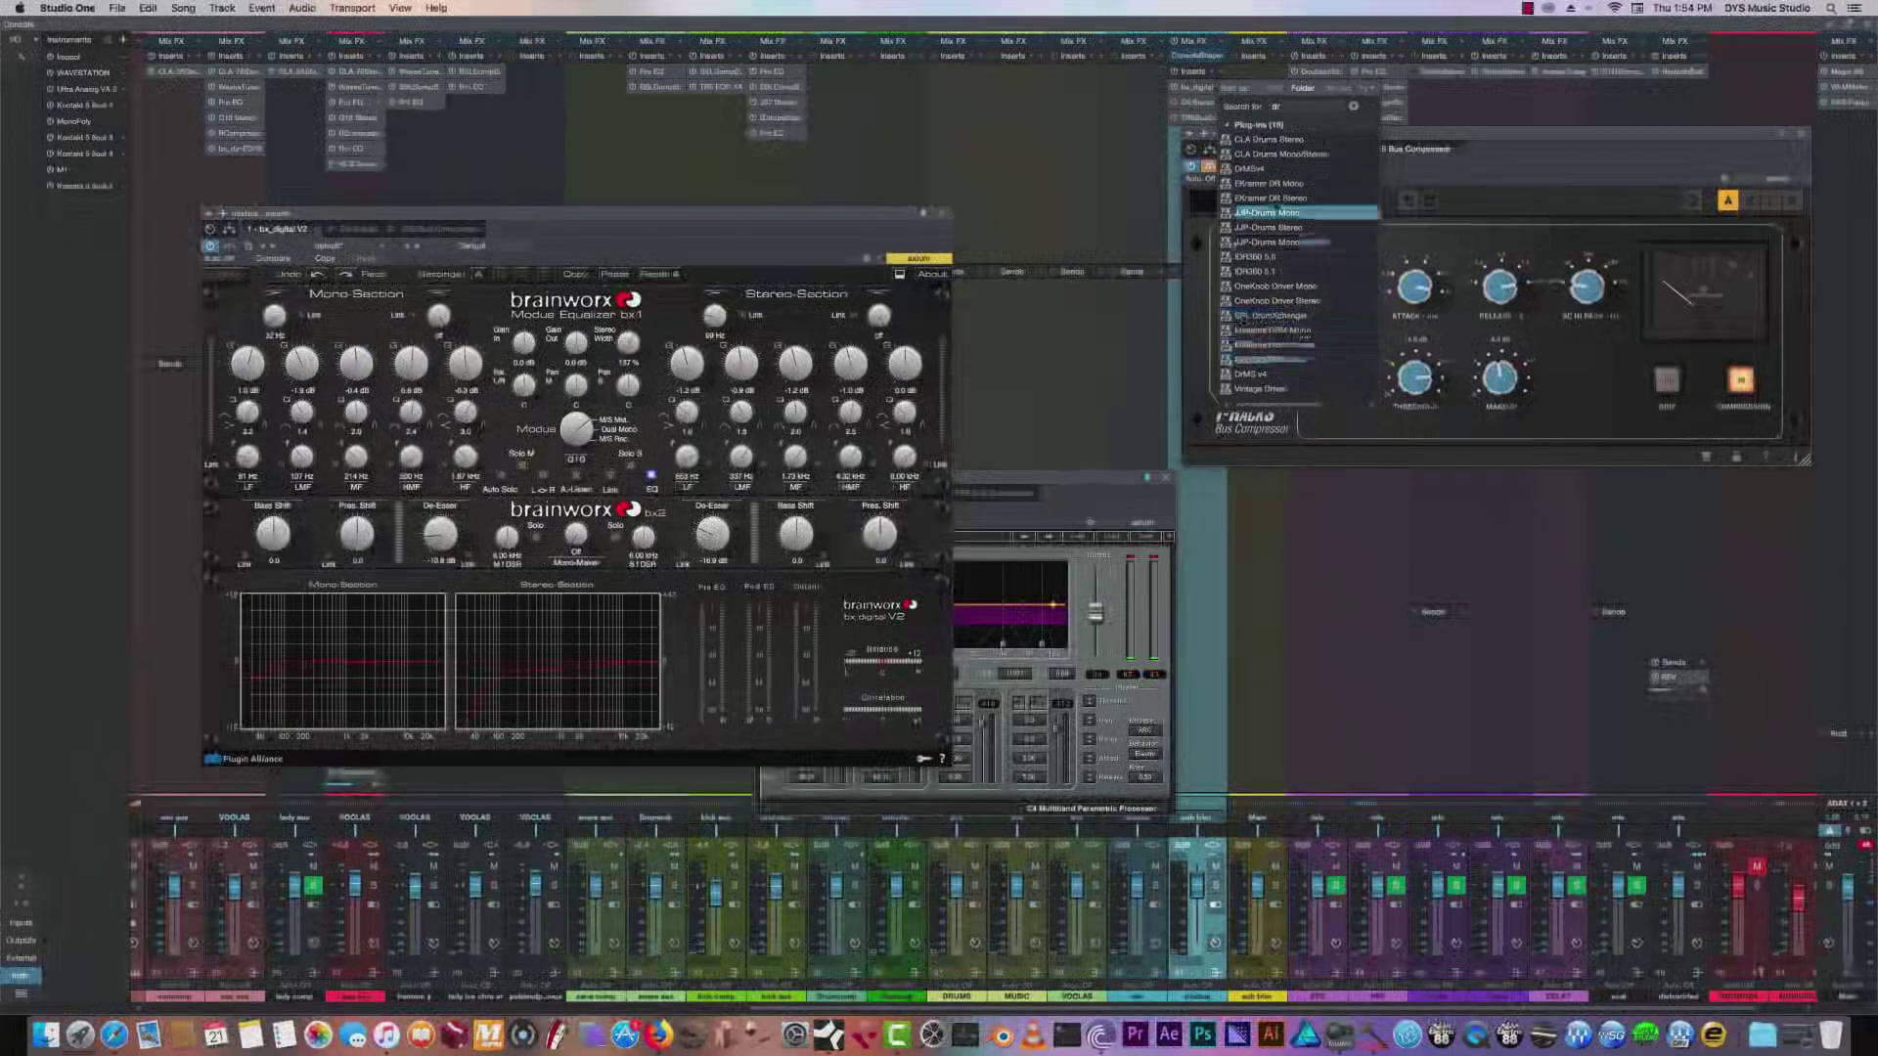
{"action": "key", "text": "Up"}
{"action": "key", "text": "Up"}
{"action": "key", "text": "Up"}
{"action": "key", "text": "Up"}
{"action": "key", "text": "Up"}
{"action": "key", "text": "Up"}
{"action": "key", "text": "Up"}
{"action": "key", "text": "Up"}
{"action": "key", "text": "Up"}
{"action": "key", "text": "Up"}
{"action": "key", "text": "Up"}
{"action": "key", "text": "Up"}
{"action": "key", "text": "Up"}
{"action": "left_click", "coordinate": [1268, 170]}
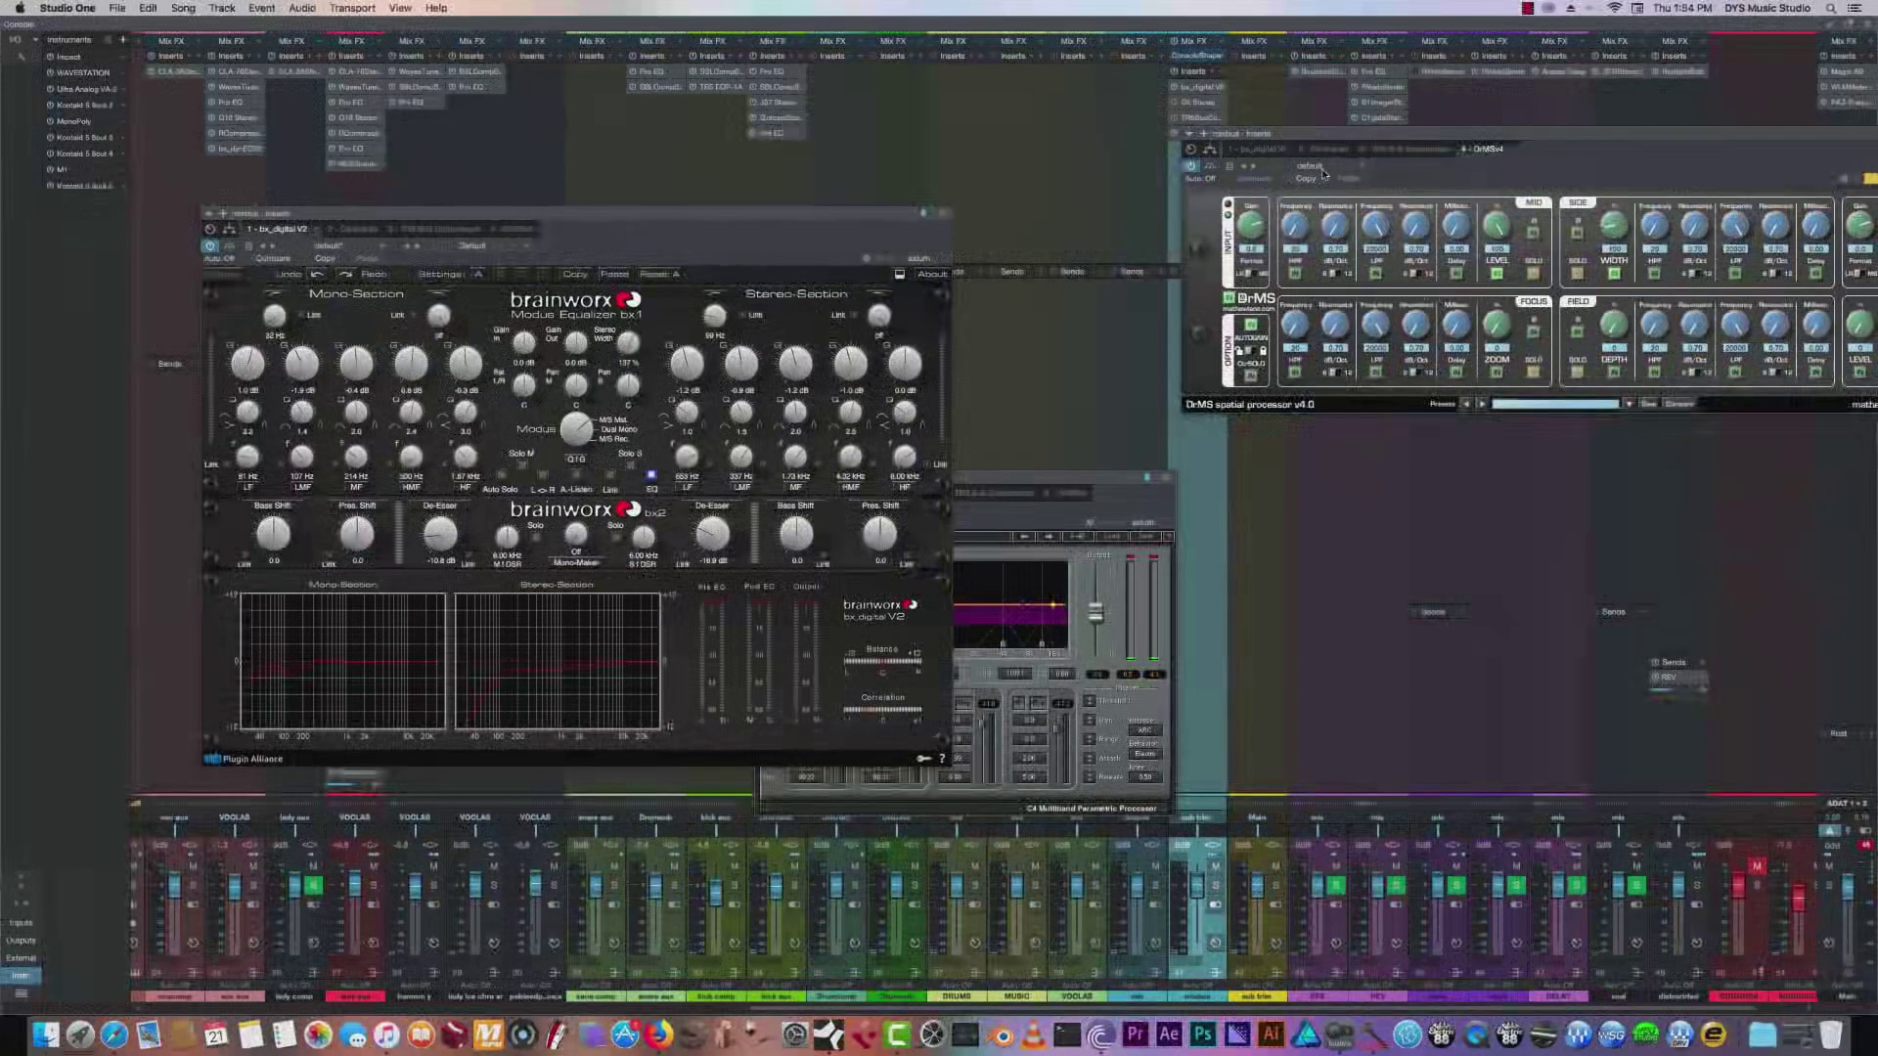
Load DrMS's 011 Gentle Mix Widen preset and close the plugin window.
{"action": "left_click_drag", "start_coordinate": [1331, 137], "coordinate": [423, 181]}
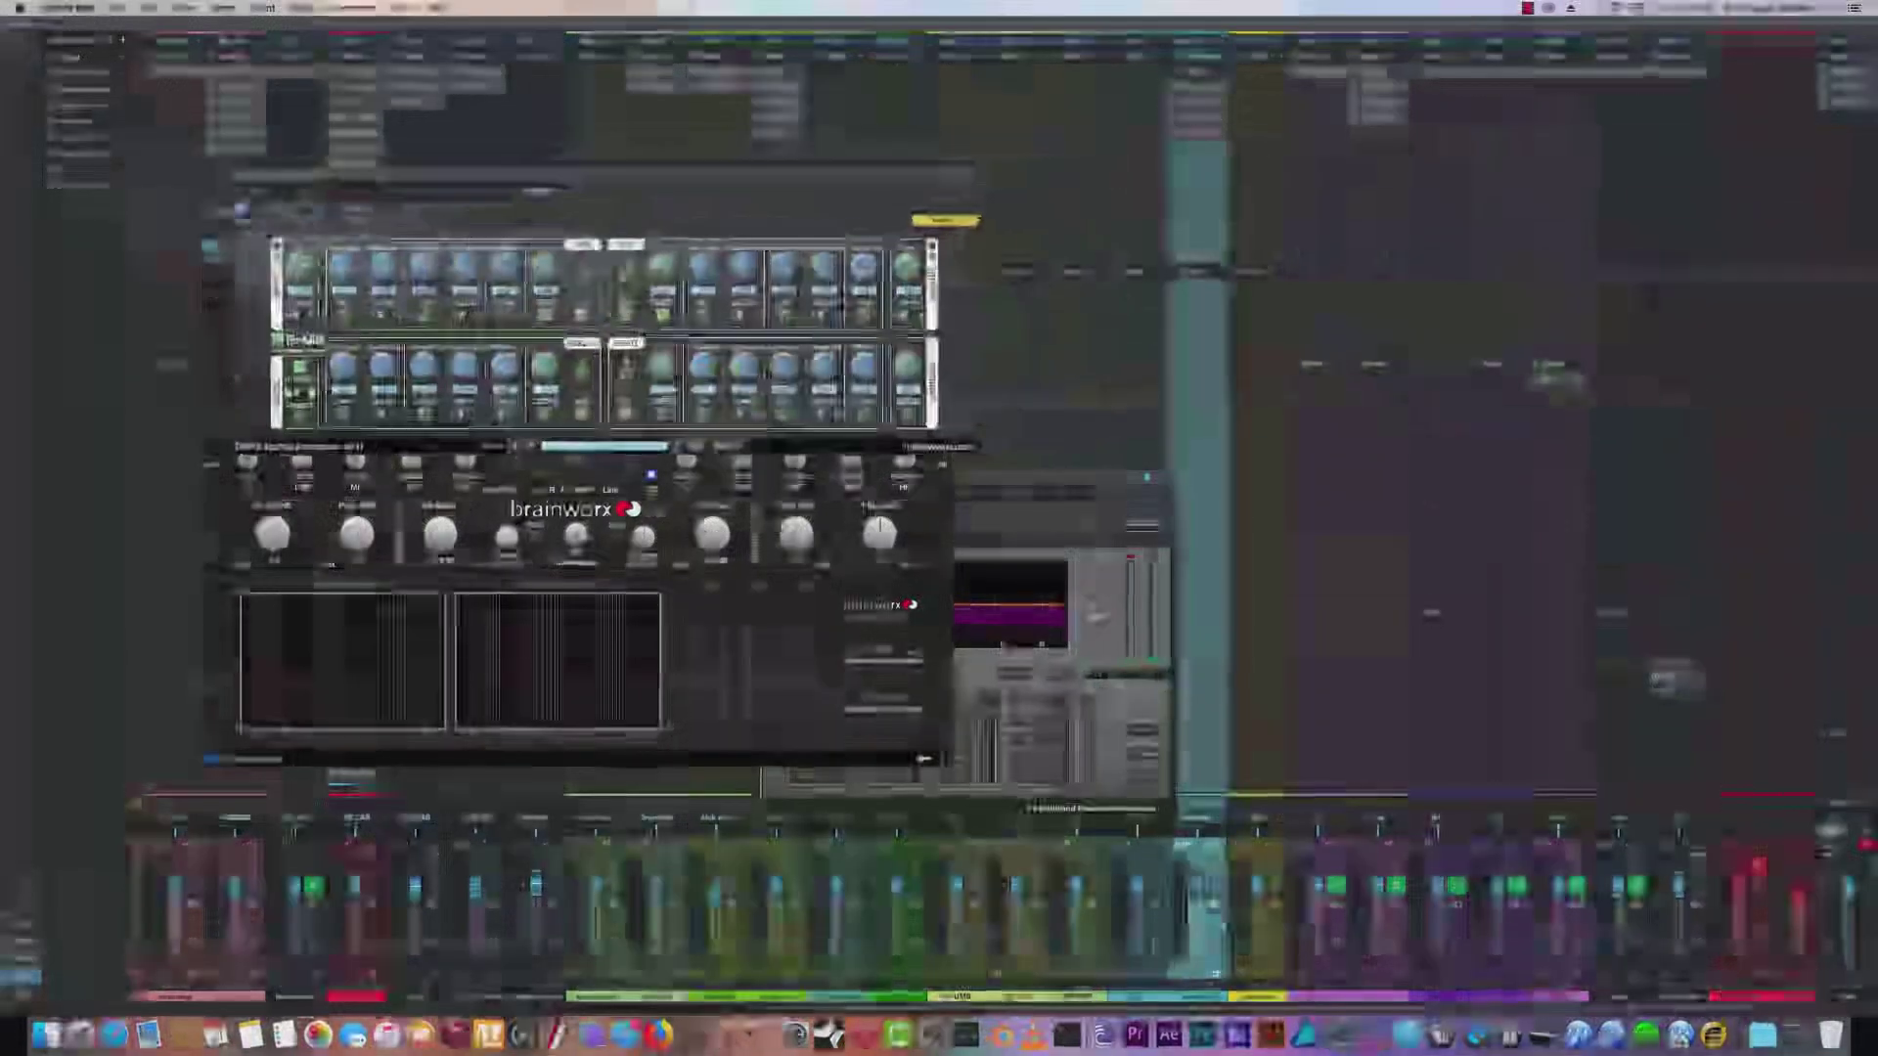
{"action": "left_click", "coordinate": [677, 446]}
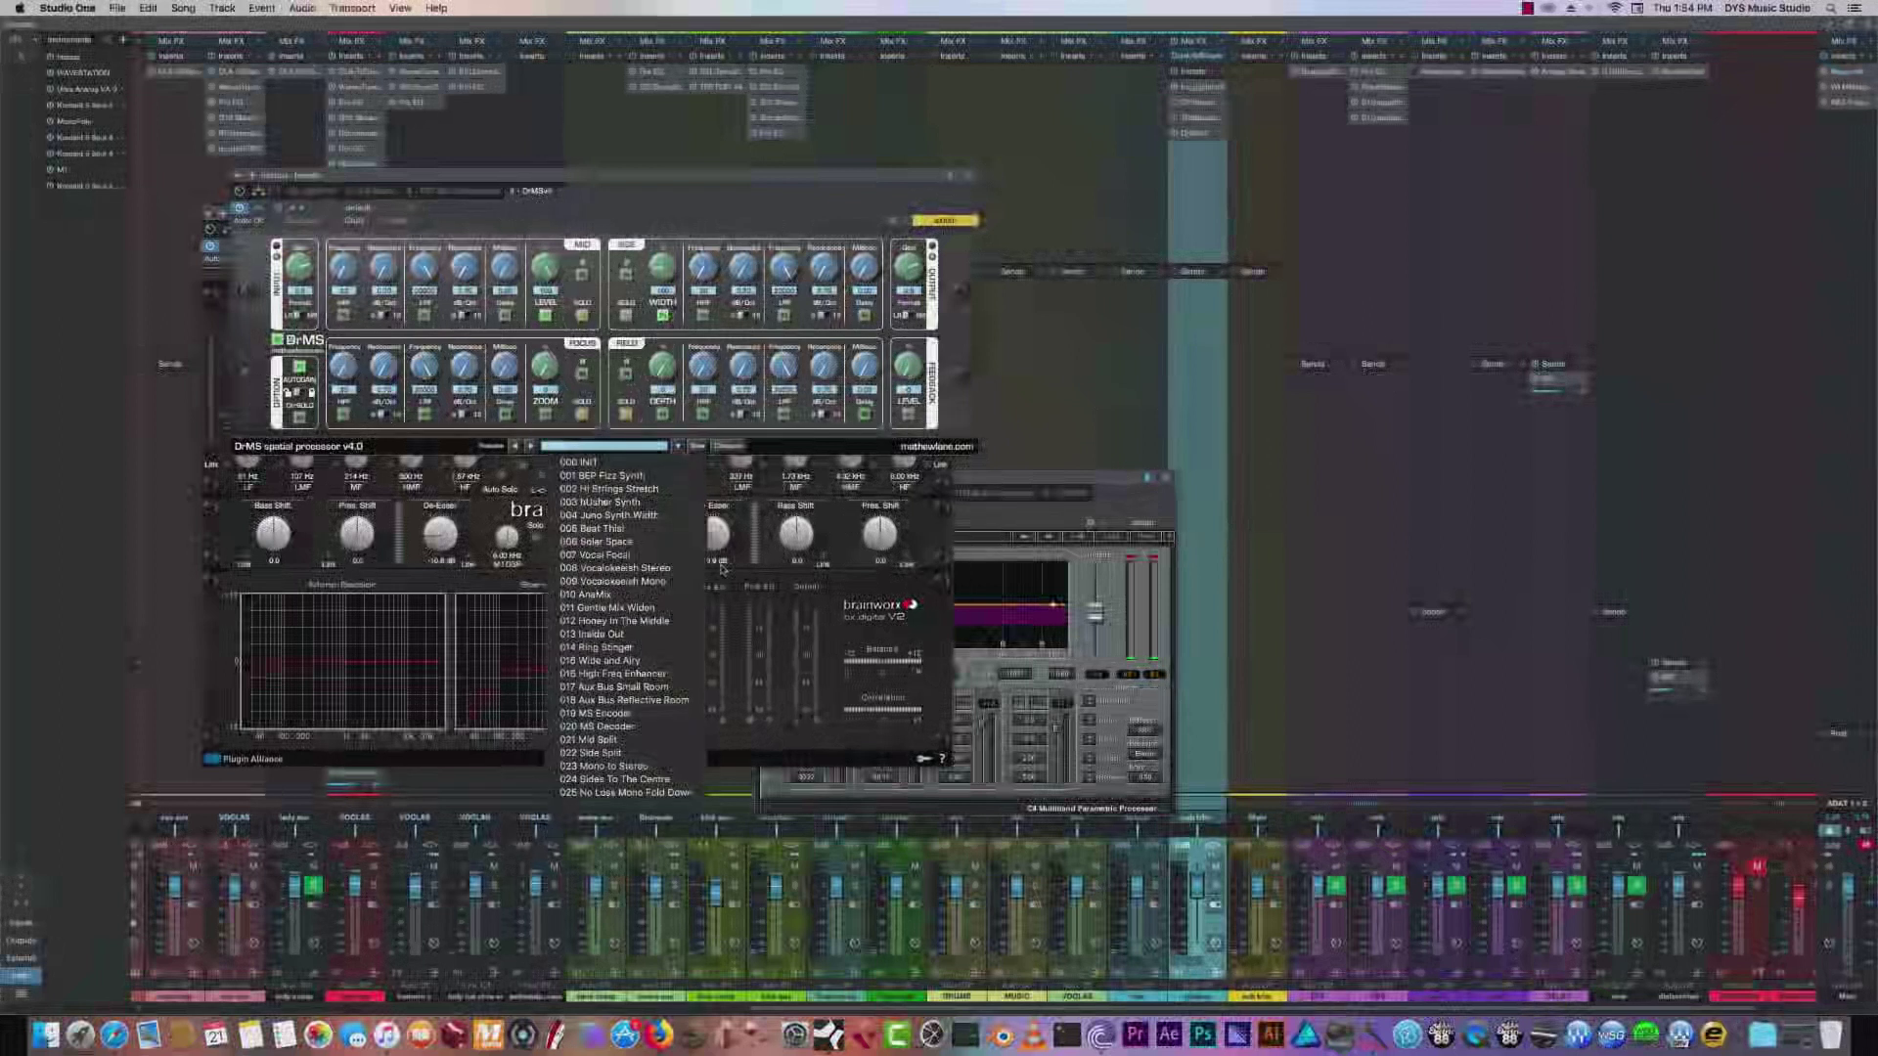
{"action": "left_click", "coordinate": [626, 608]}
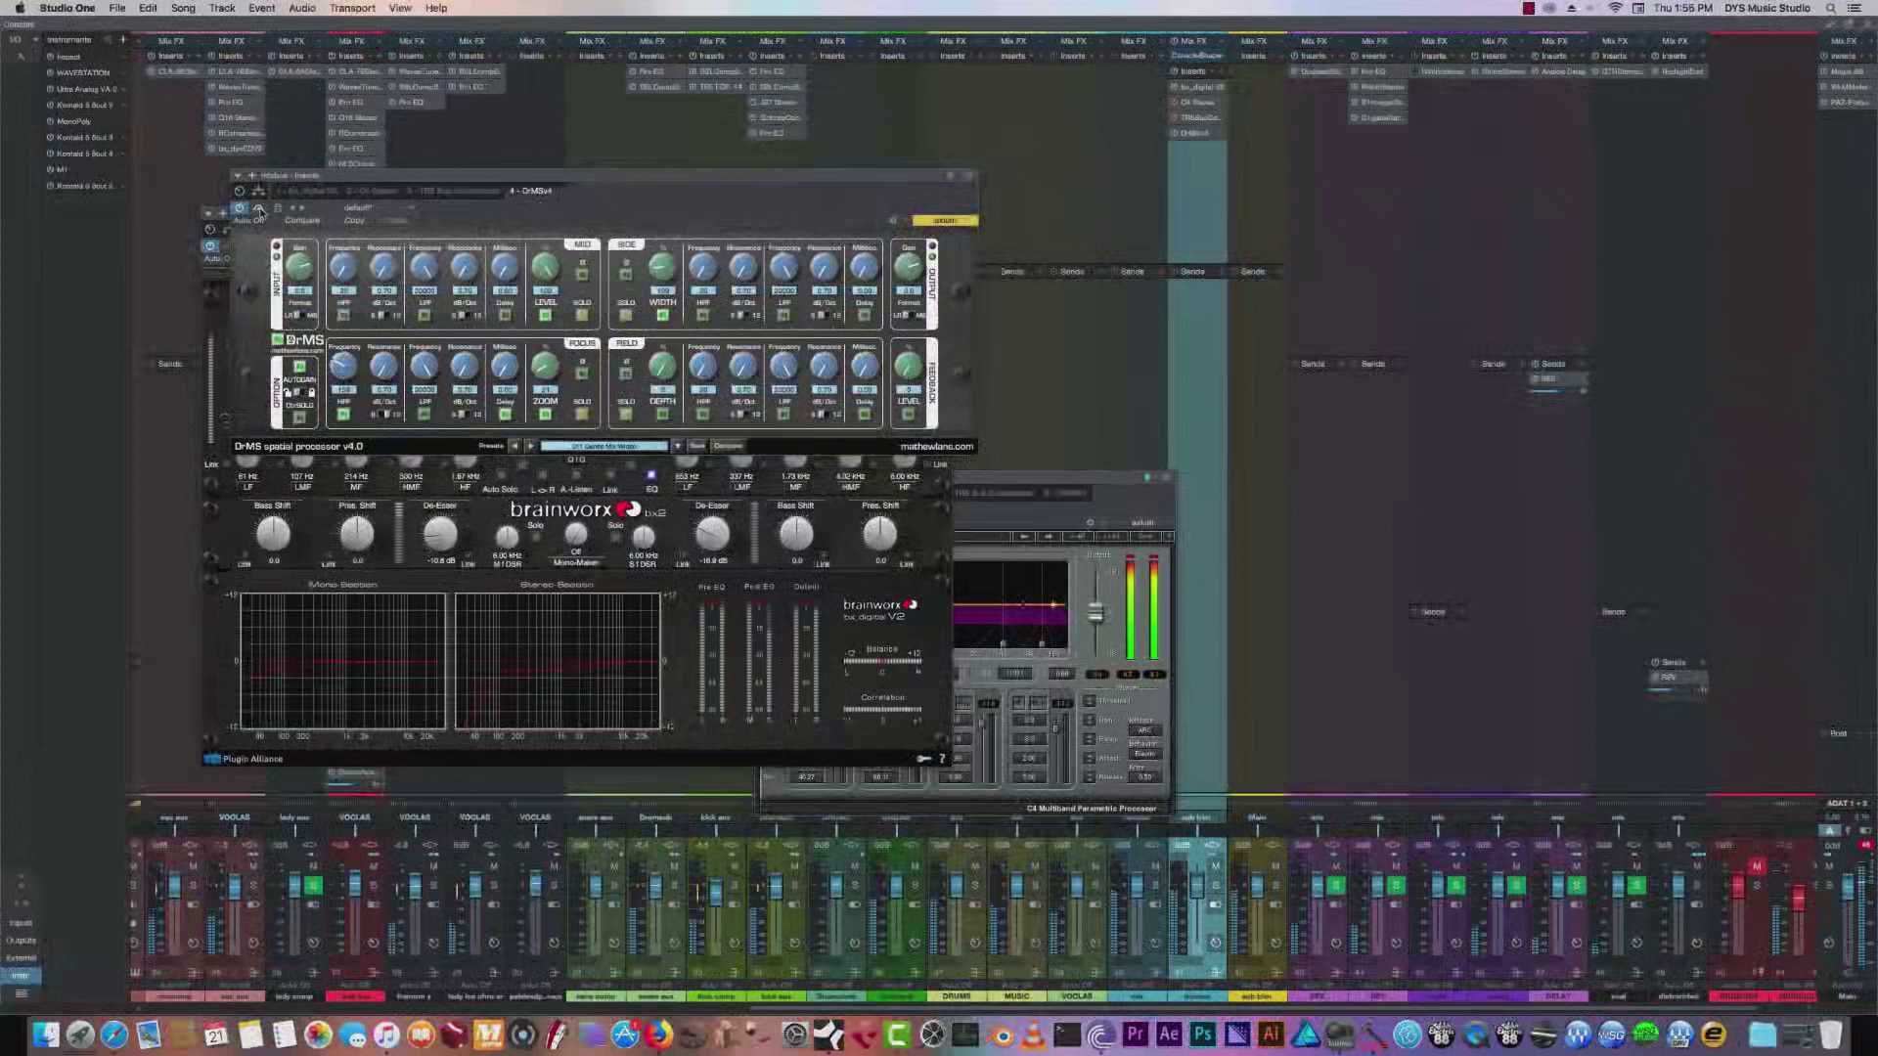
{"action": "left_click", "coordinate": [968, 176]}
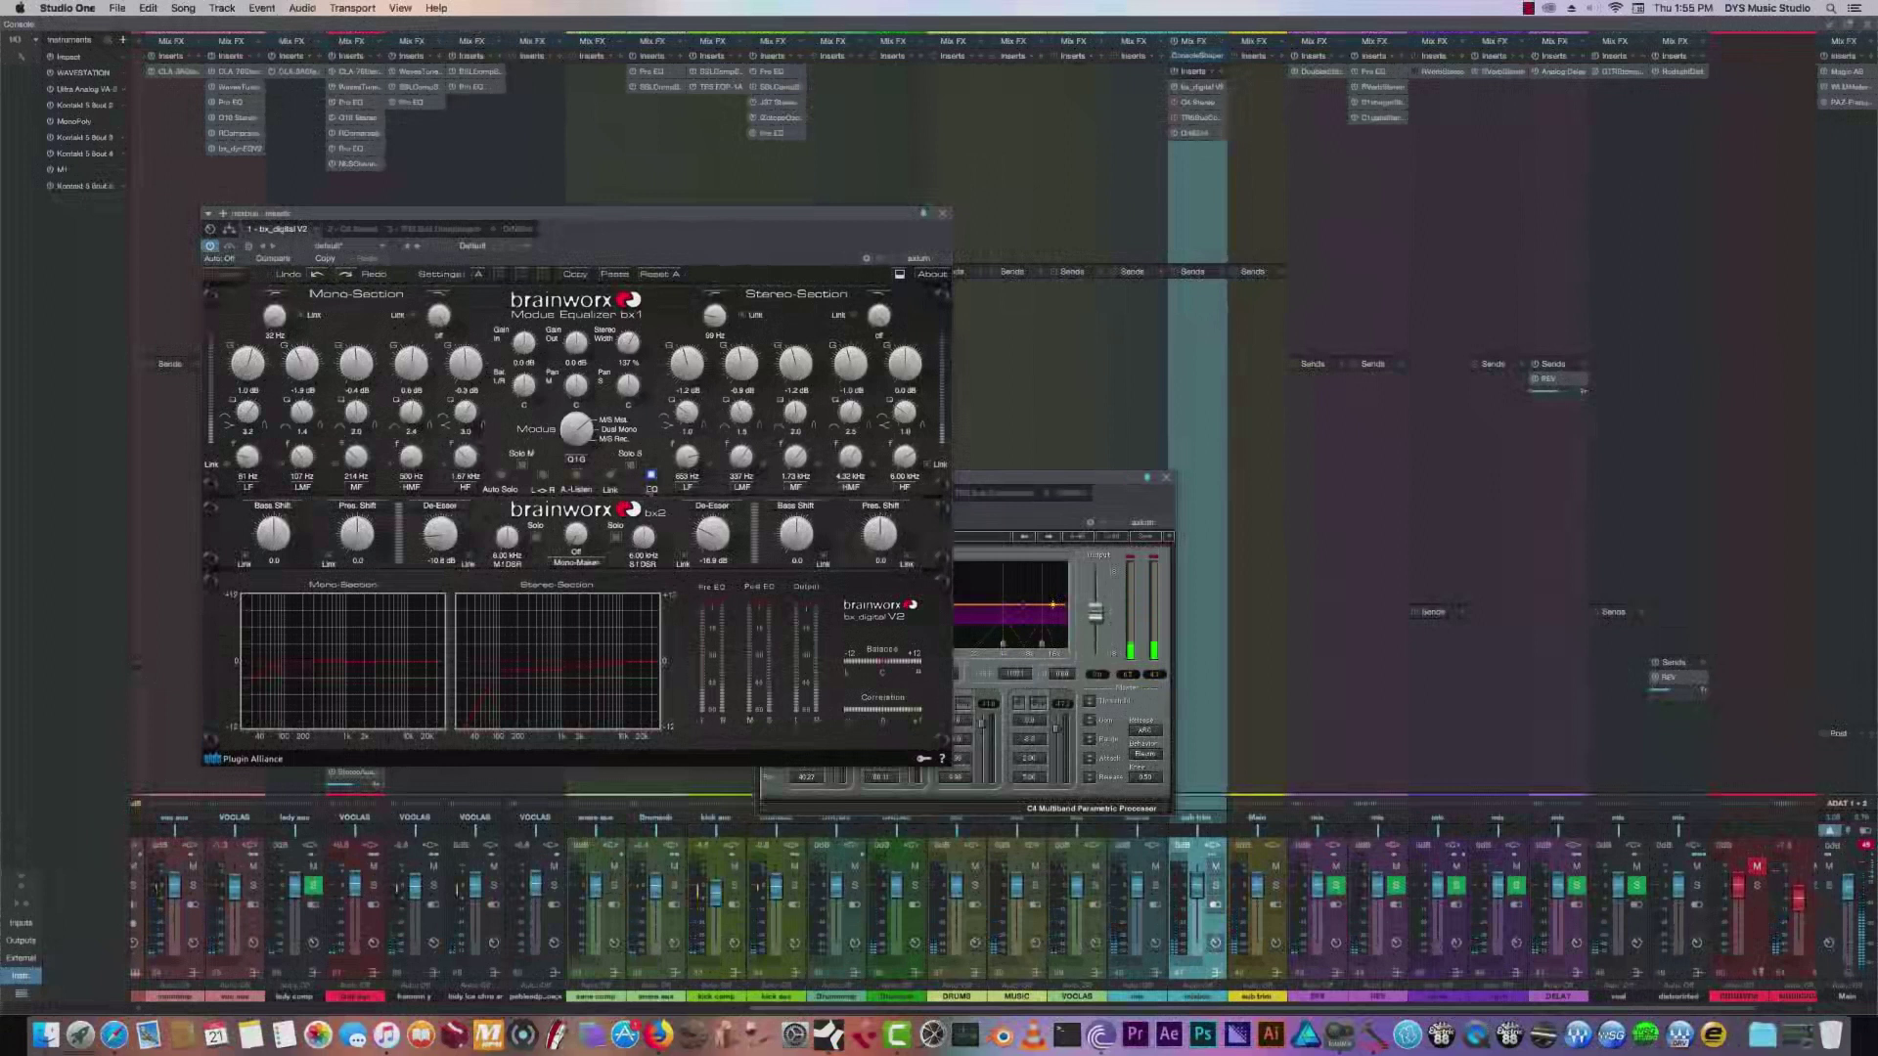
Re-enable the mixbus TR5 Bus Compressor, close the C4 and bx_digital V2 windows, and place the compressor window over the arrangement.
{"action": "left_click", "coordinate": [1194, 103]}
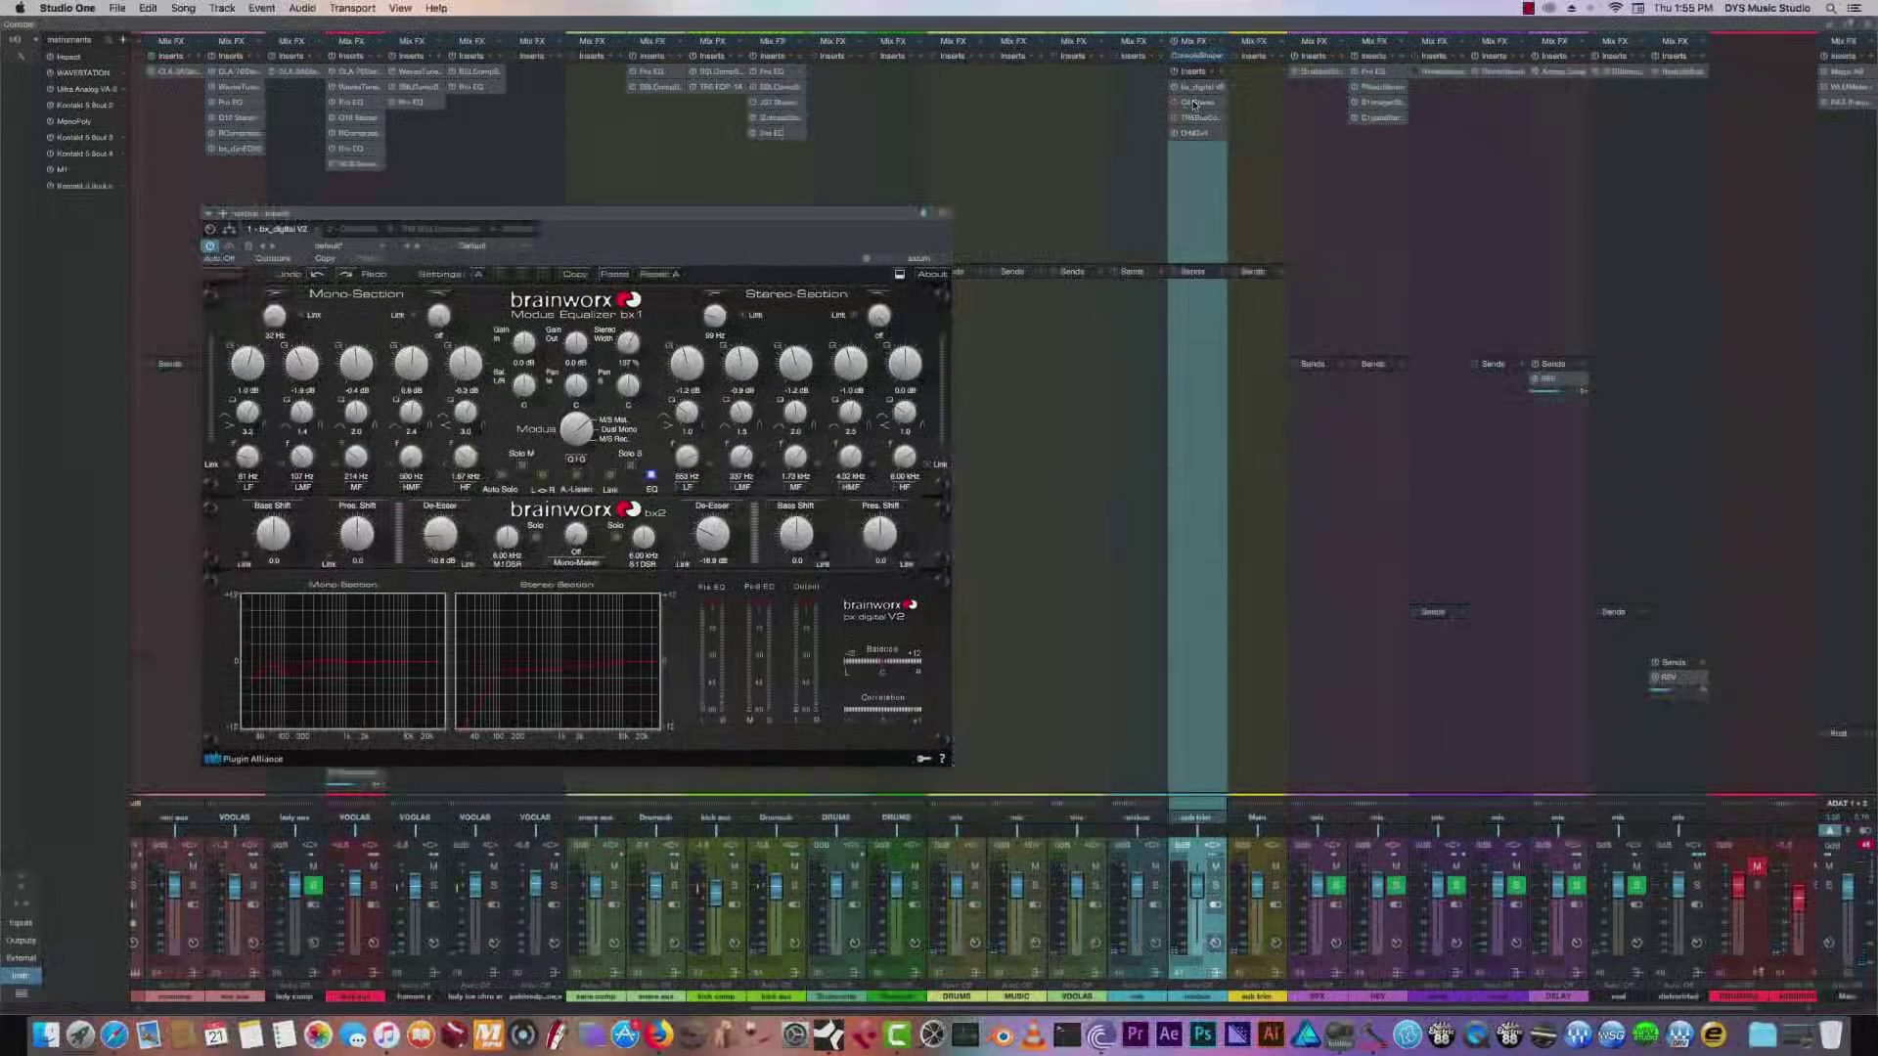
{"action": "left_click", "coordinate": [1194, 118]}
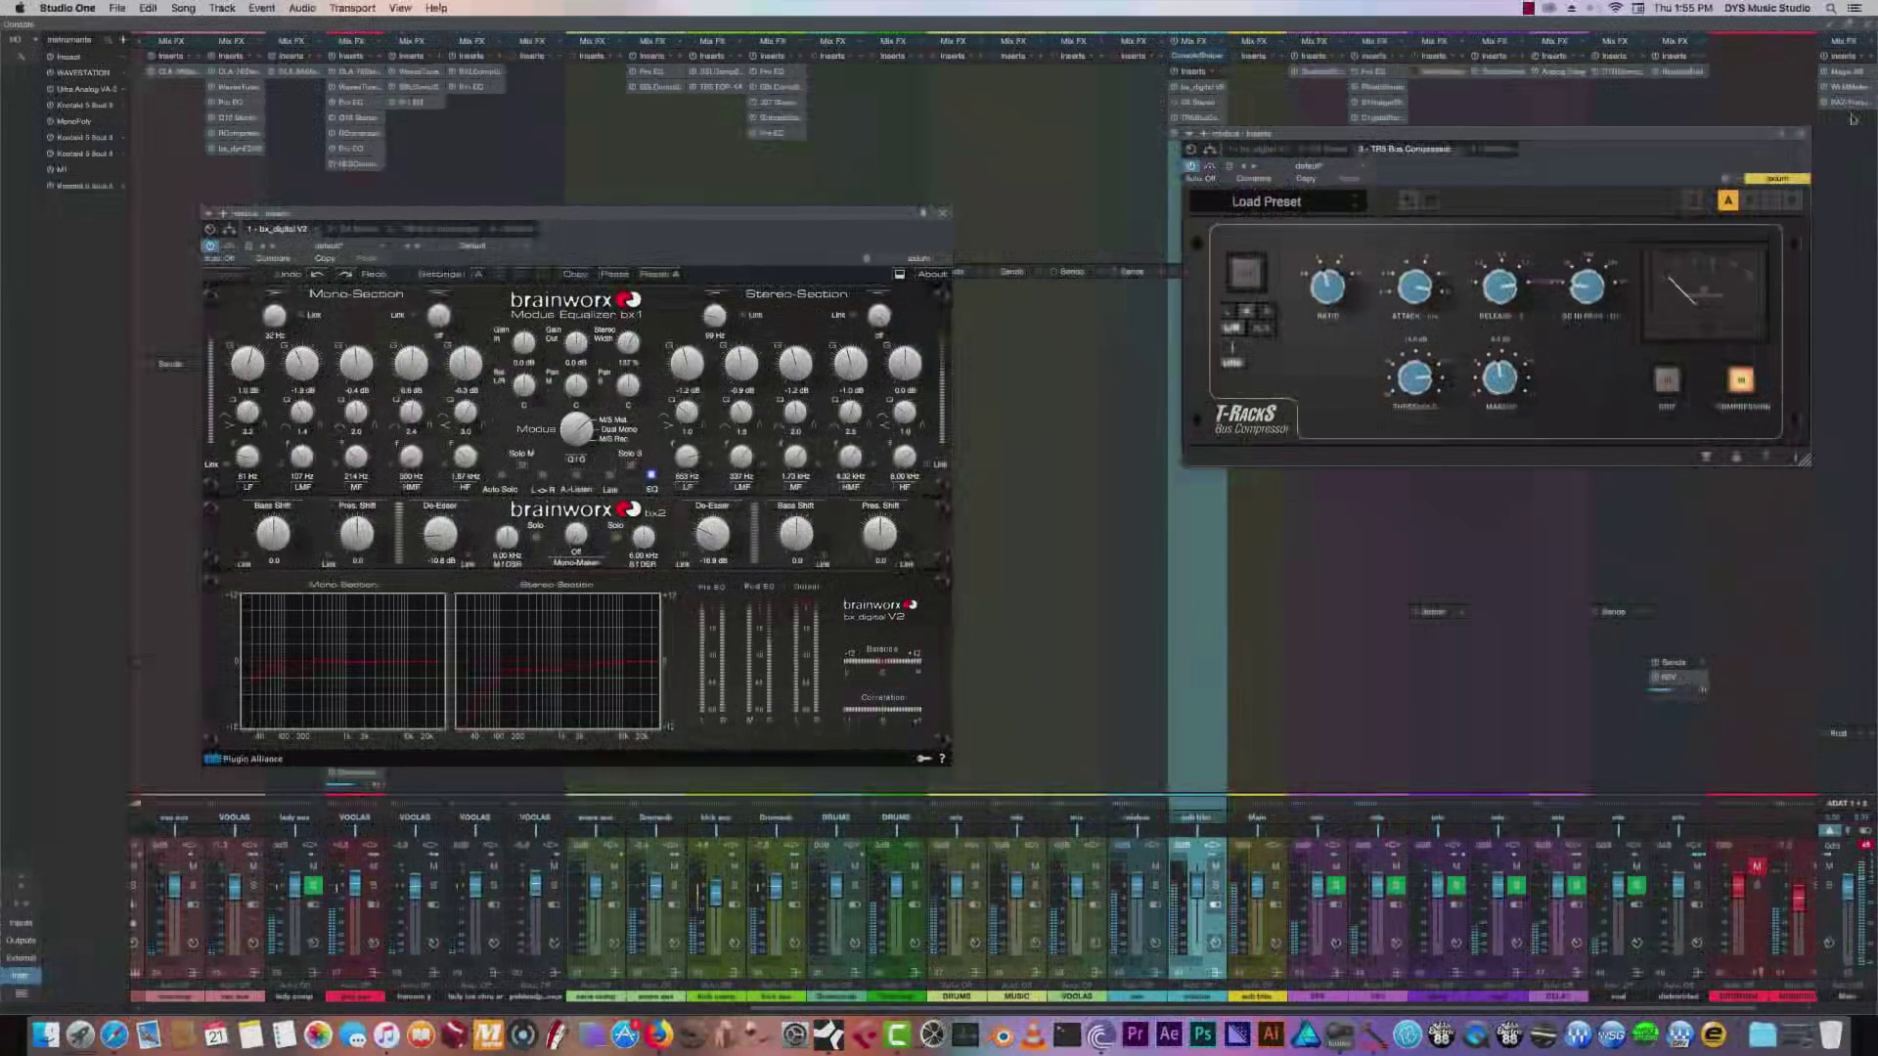
{"action": "key", "text": "F3"}
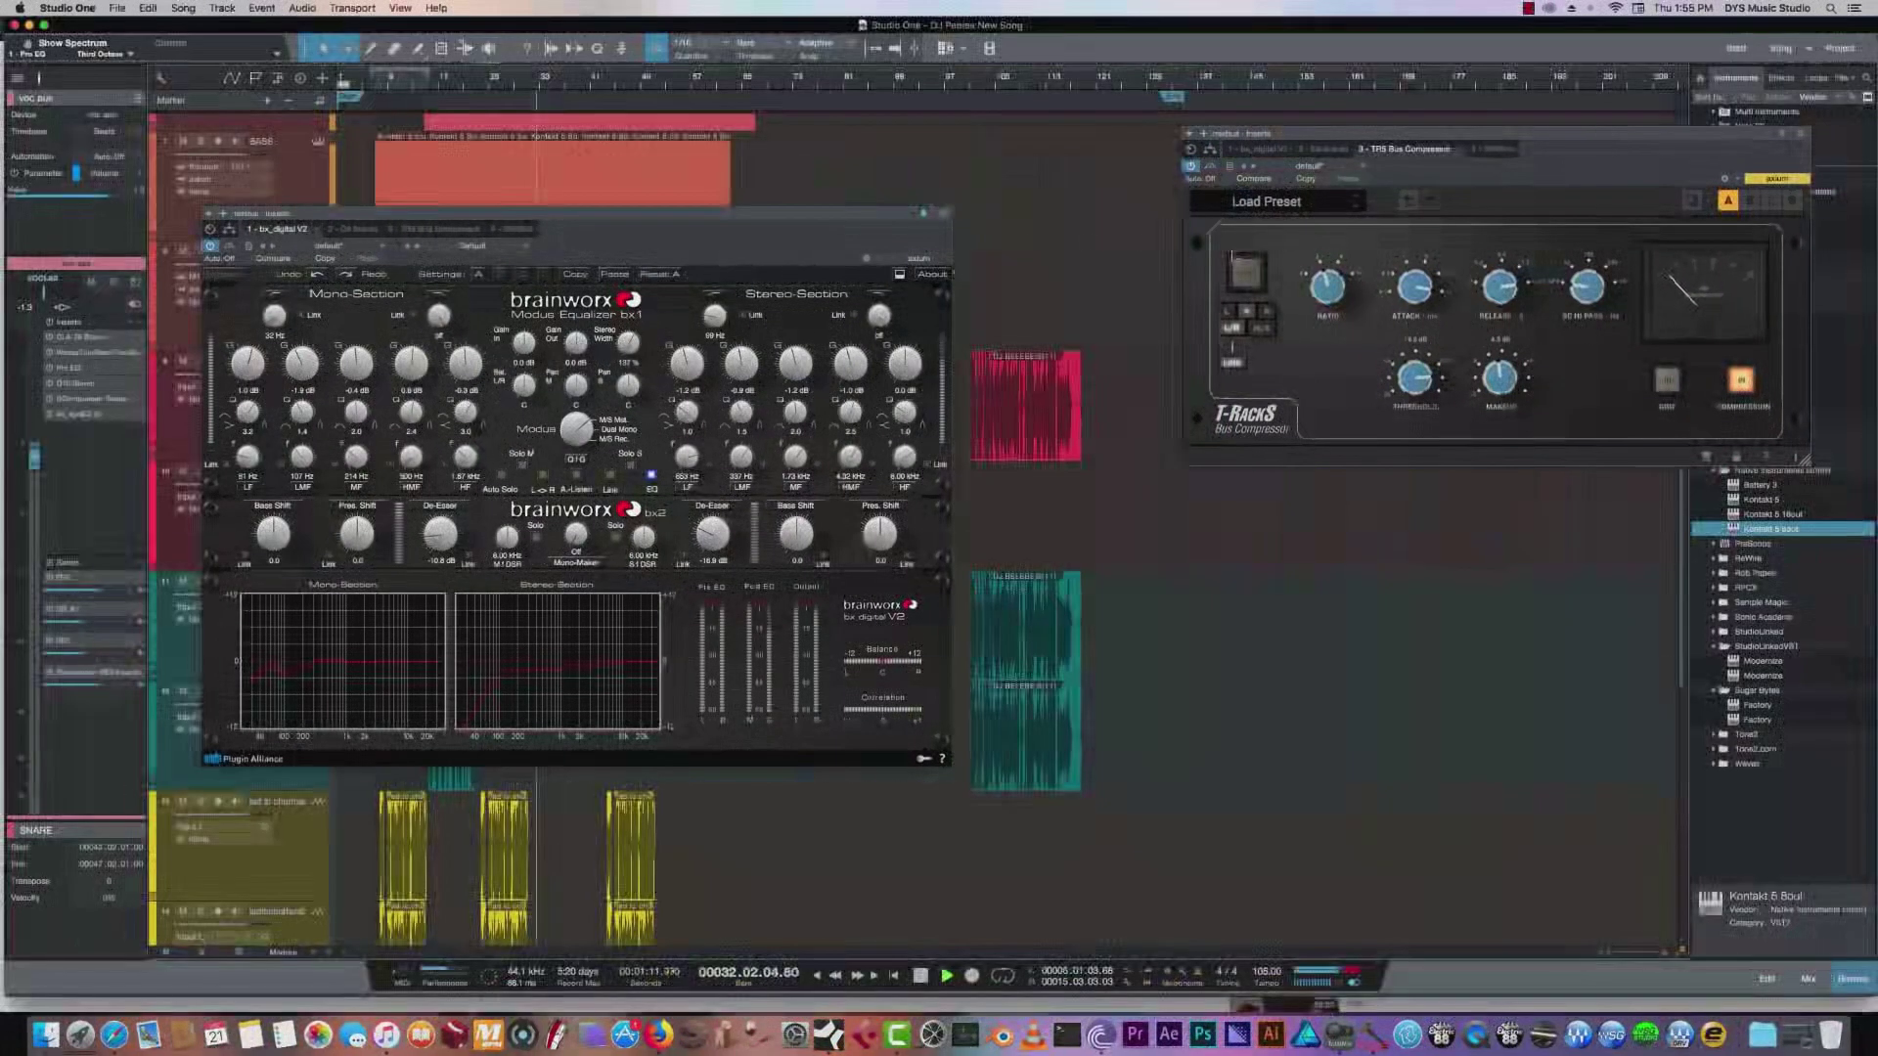
{"action": "left_click", "coordinate": [943, 213]}
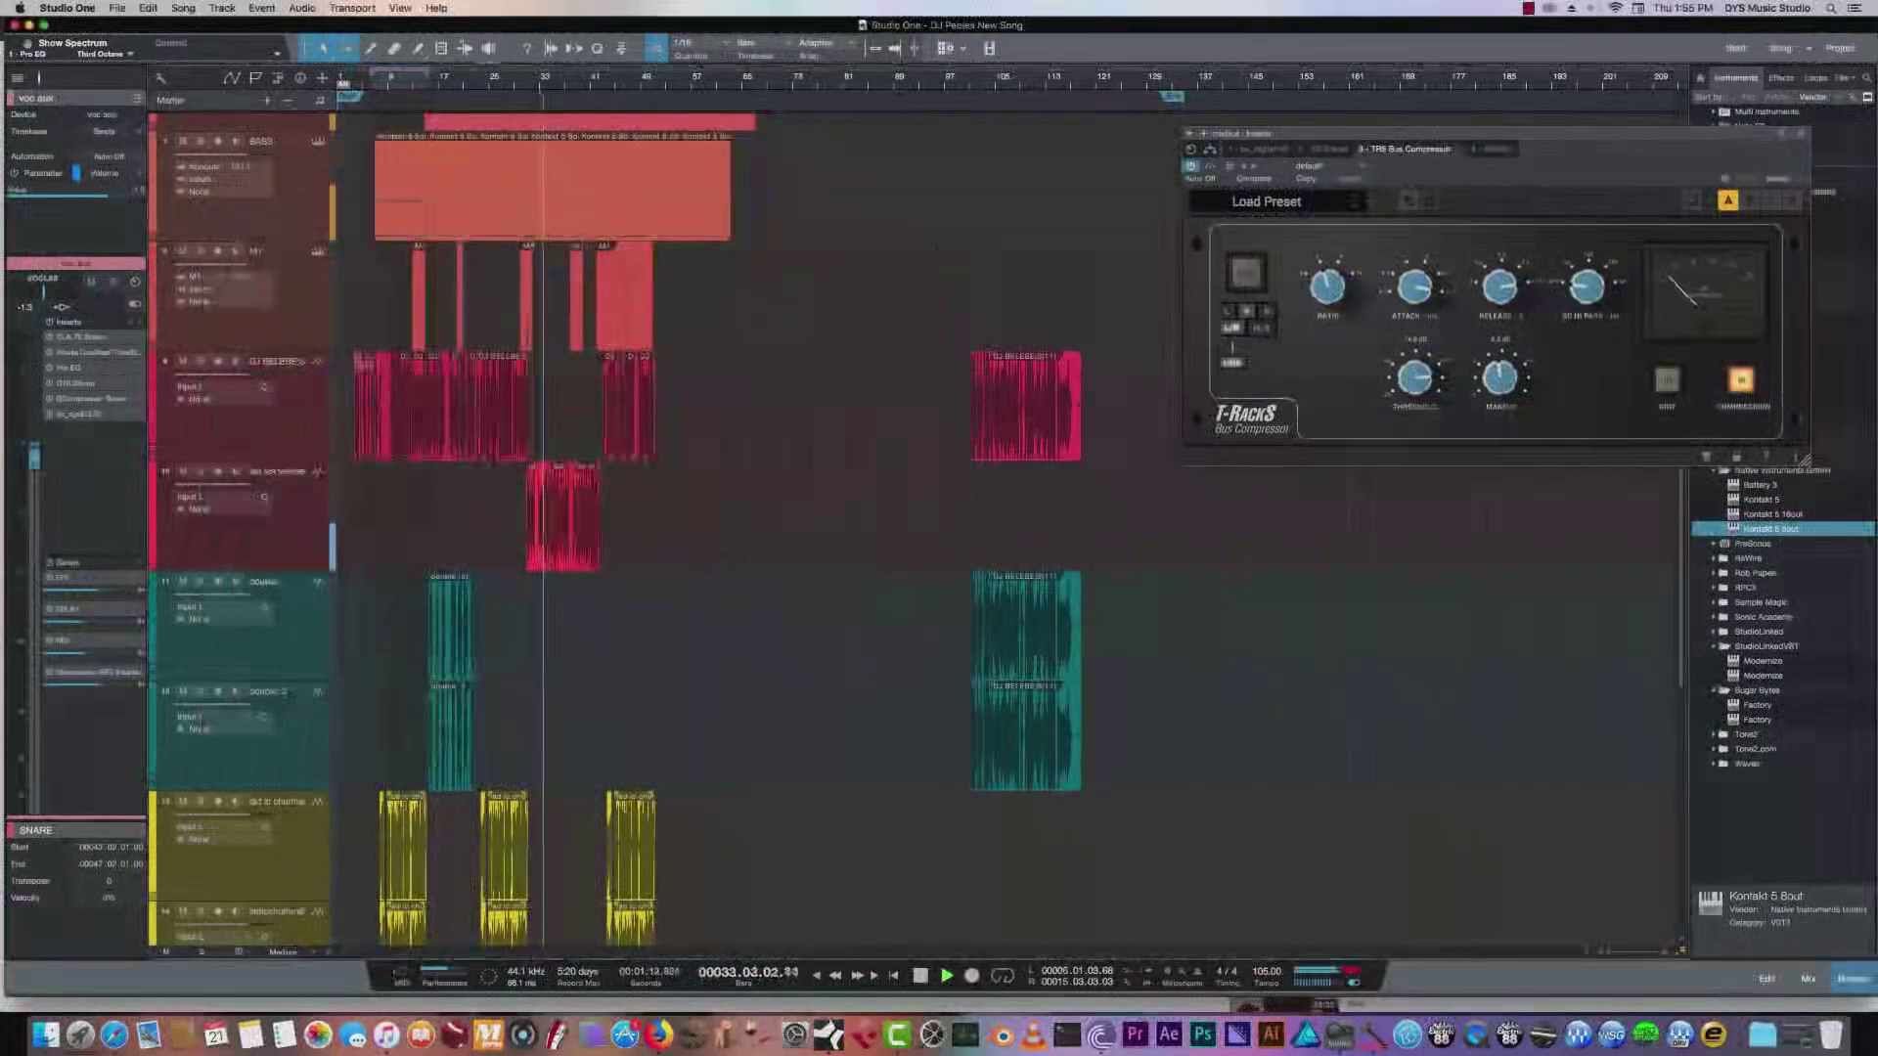
{"action": "left_click", "coordinate": [381, 80]}
{"action": "left_click_drag", "start_coordinate": [1382, 151], "coordinate": [805, 173]}
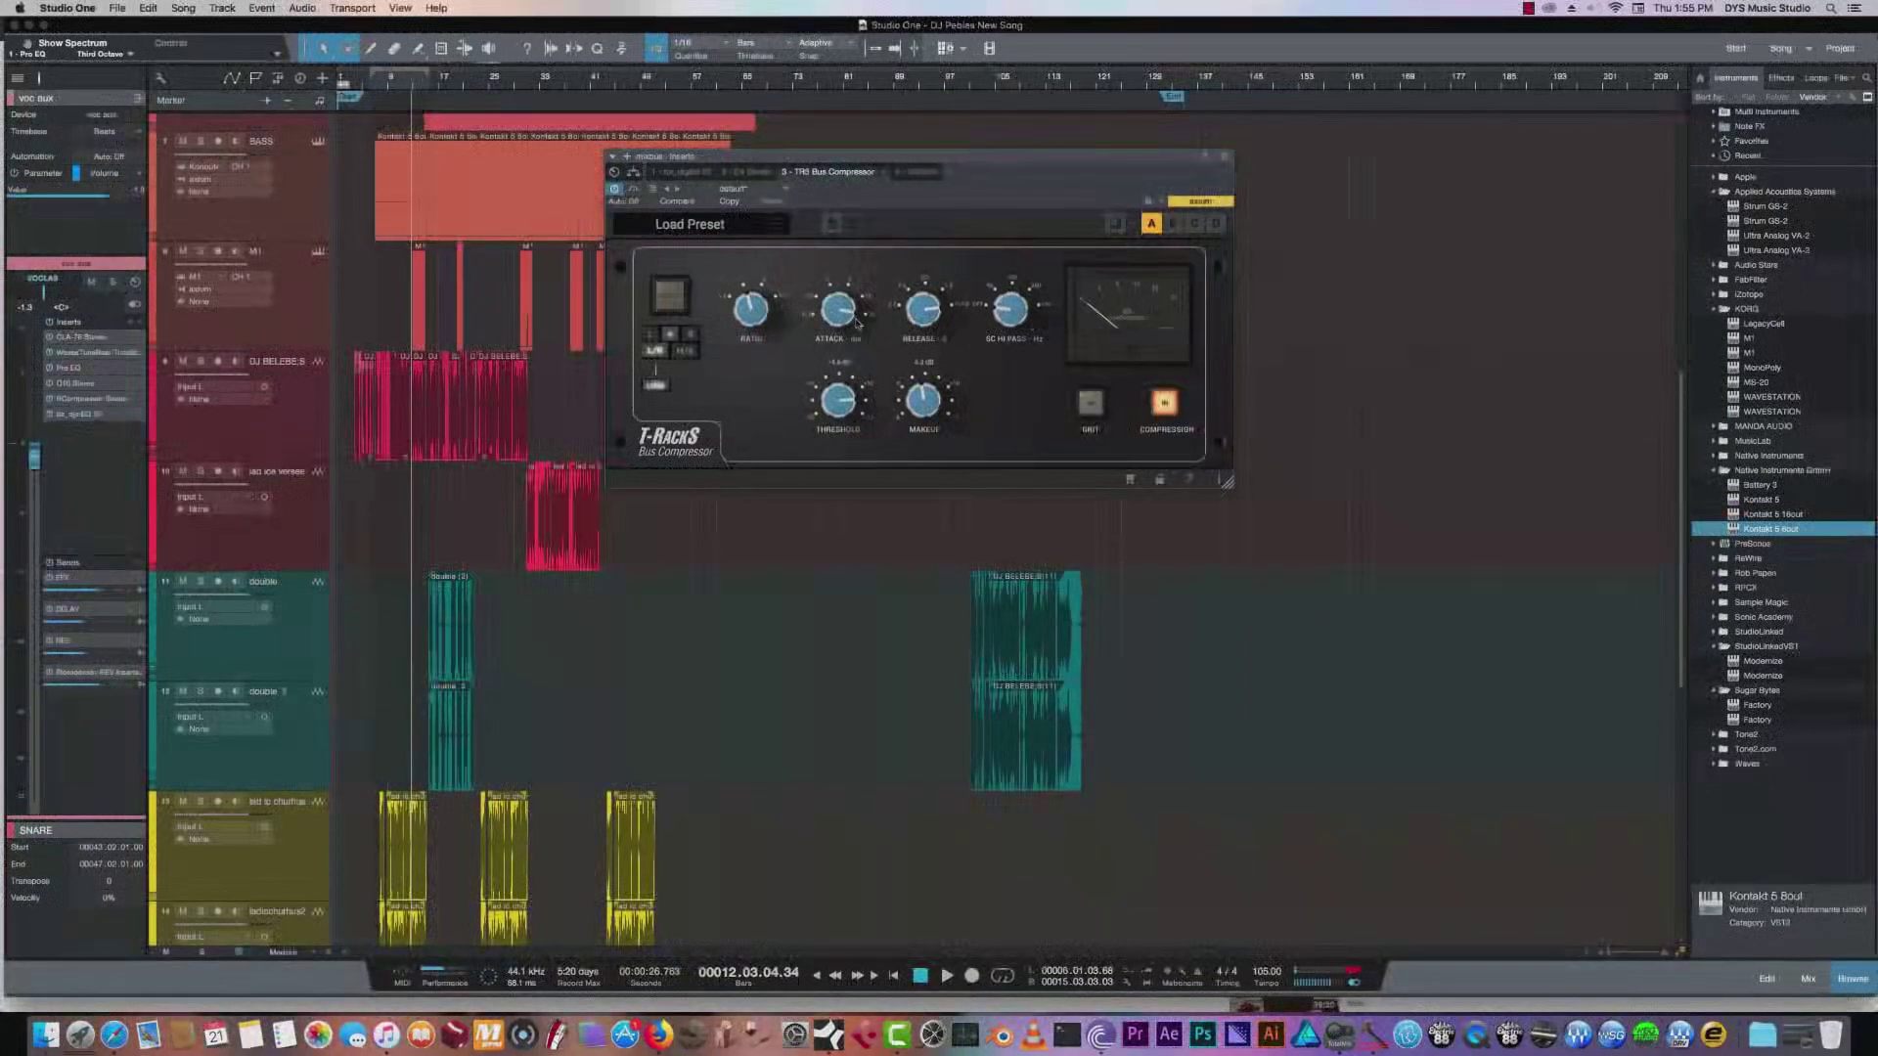
Replay the song's early section to audition the TR5 Bus Compressor on the mixbus.
{"action": "left_click", "coordinate": [387, 82]}
{"action": "key", "text": "space"}
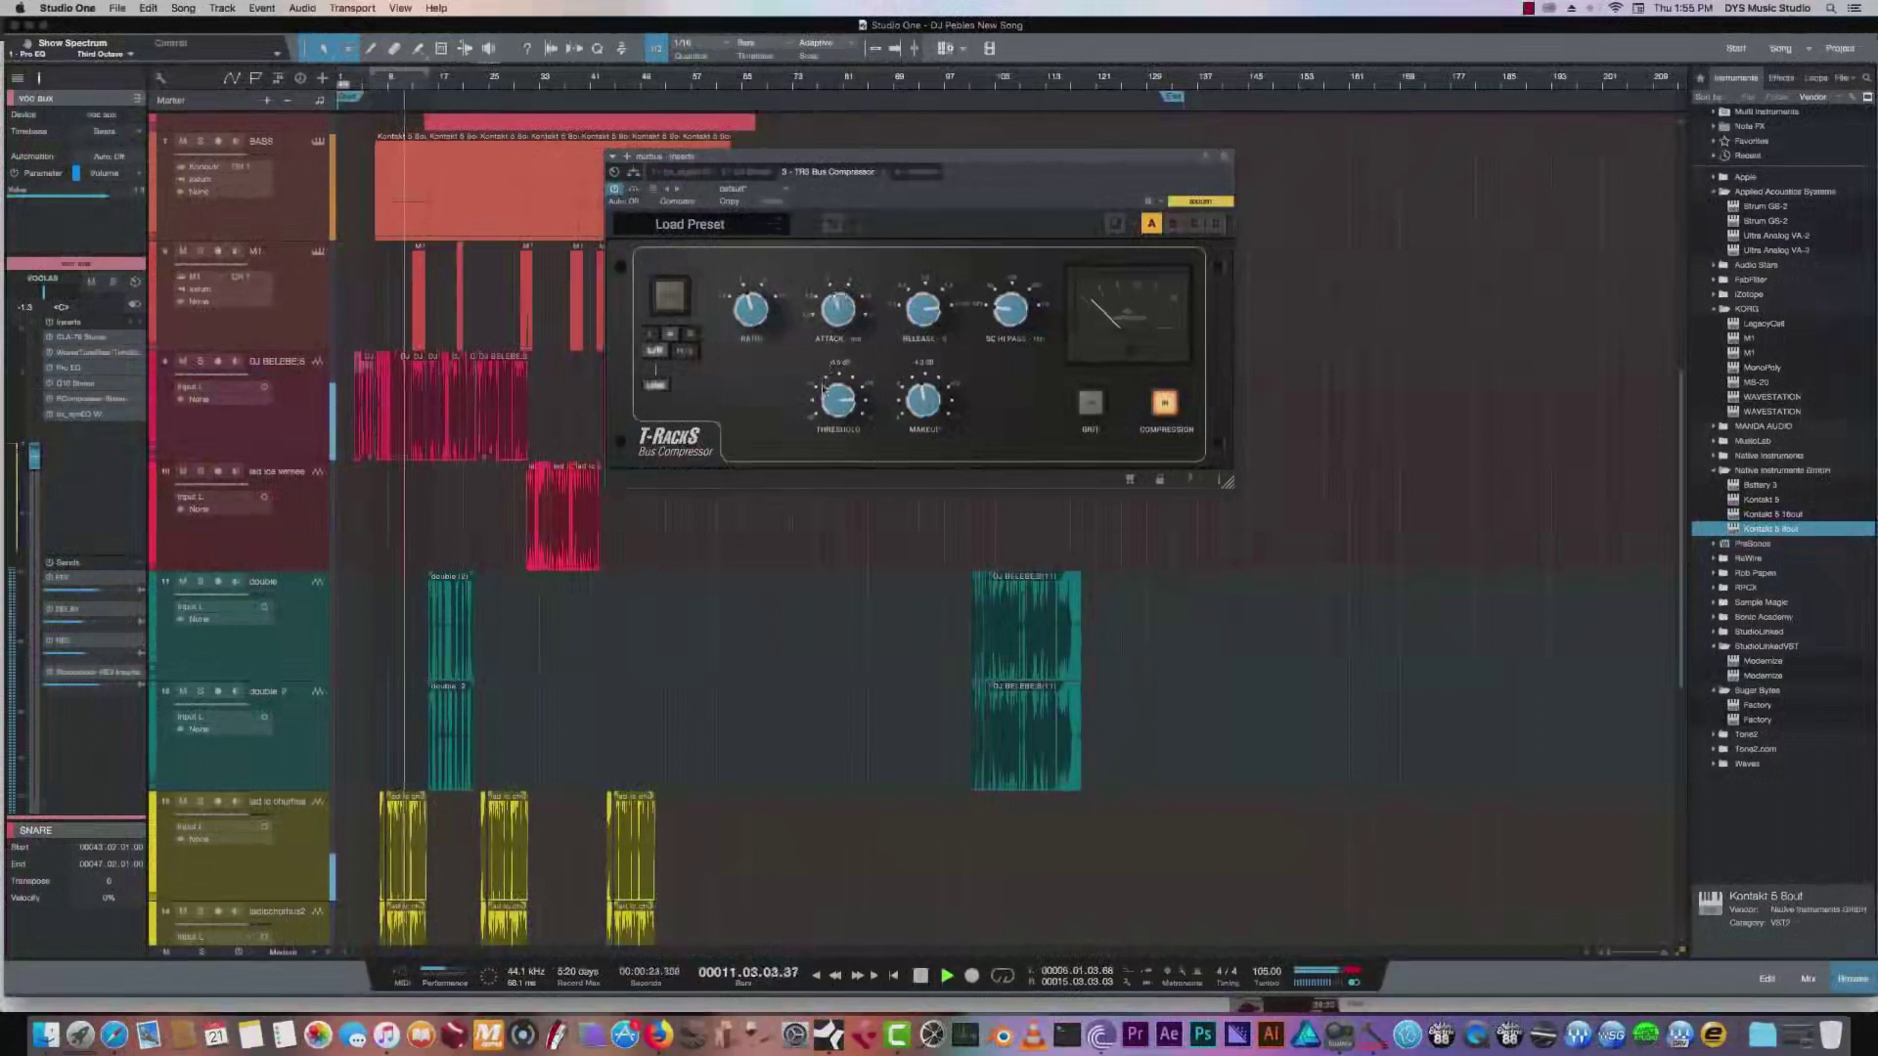
{"action": "key", "text": "space"}
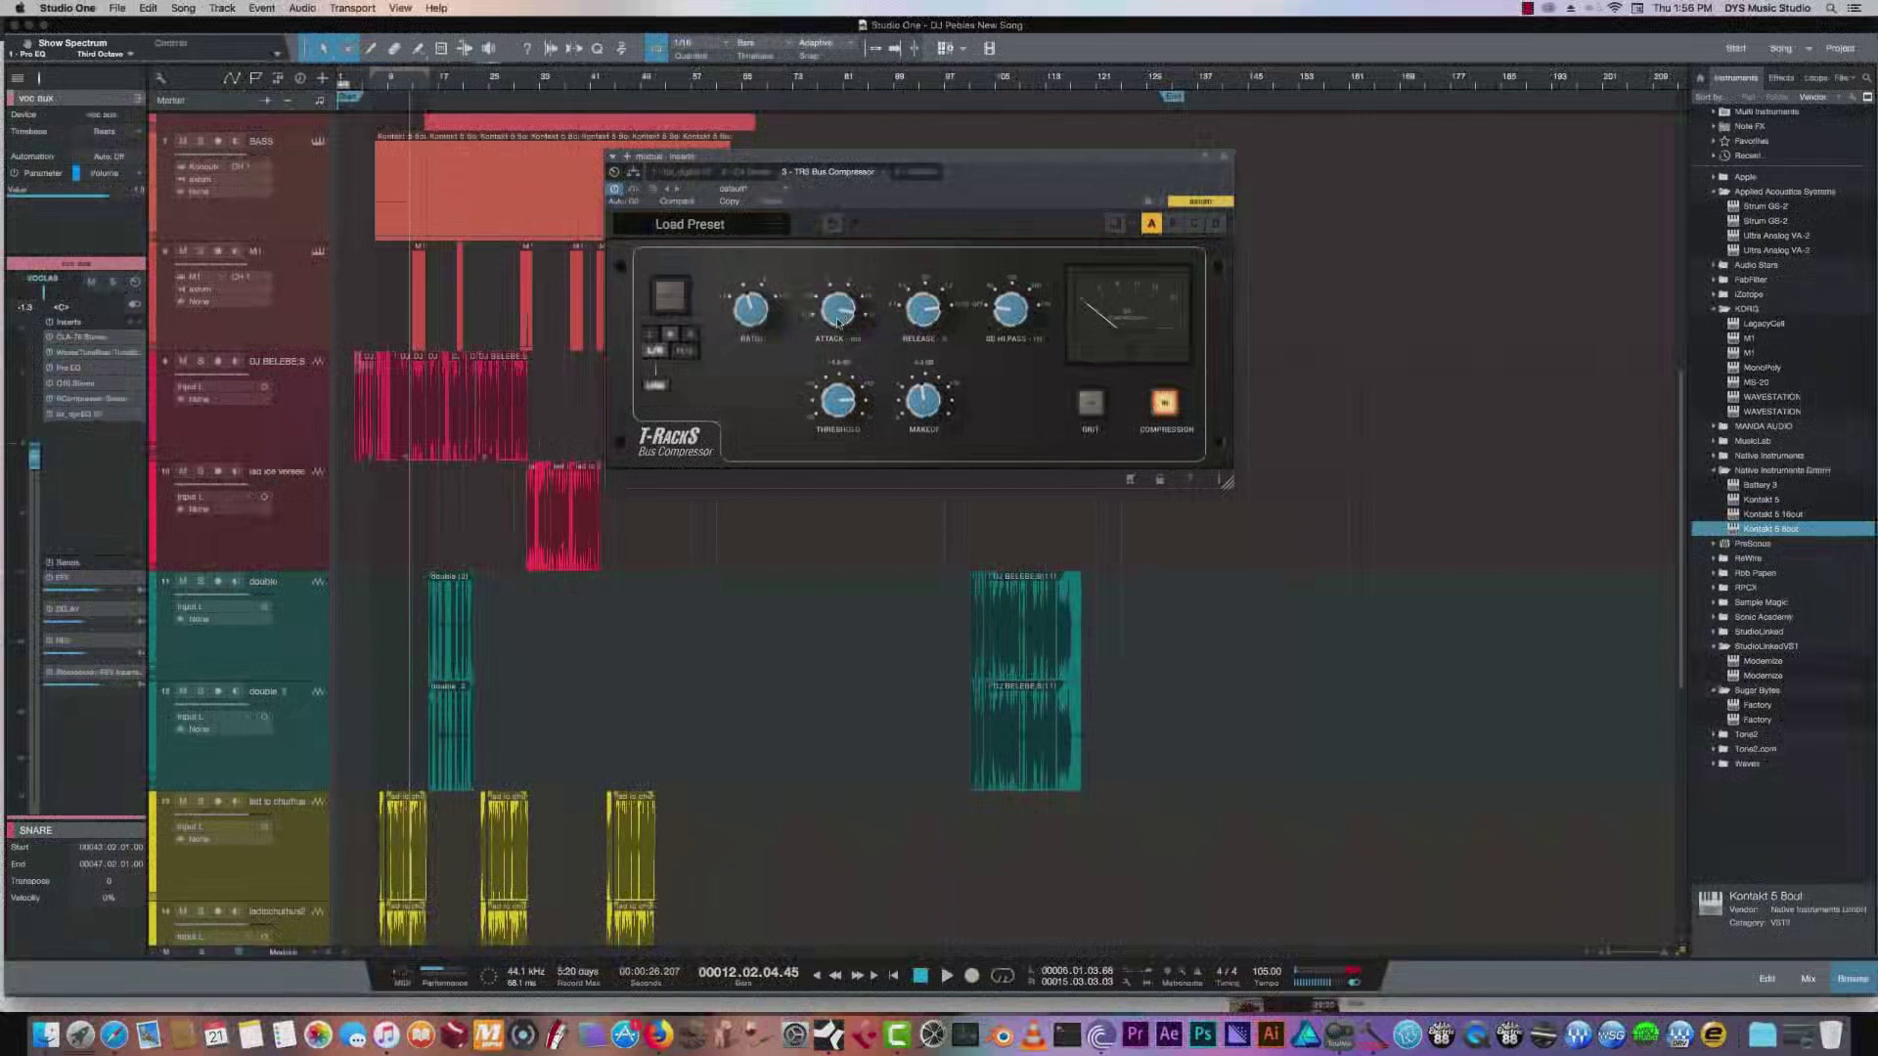
{"action": "left_click", "coordinate": [371, 81]}
{"action": "key", "text": "space"}
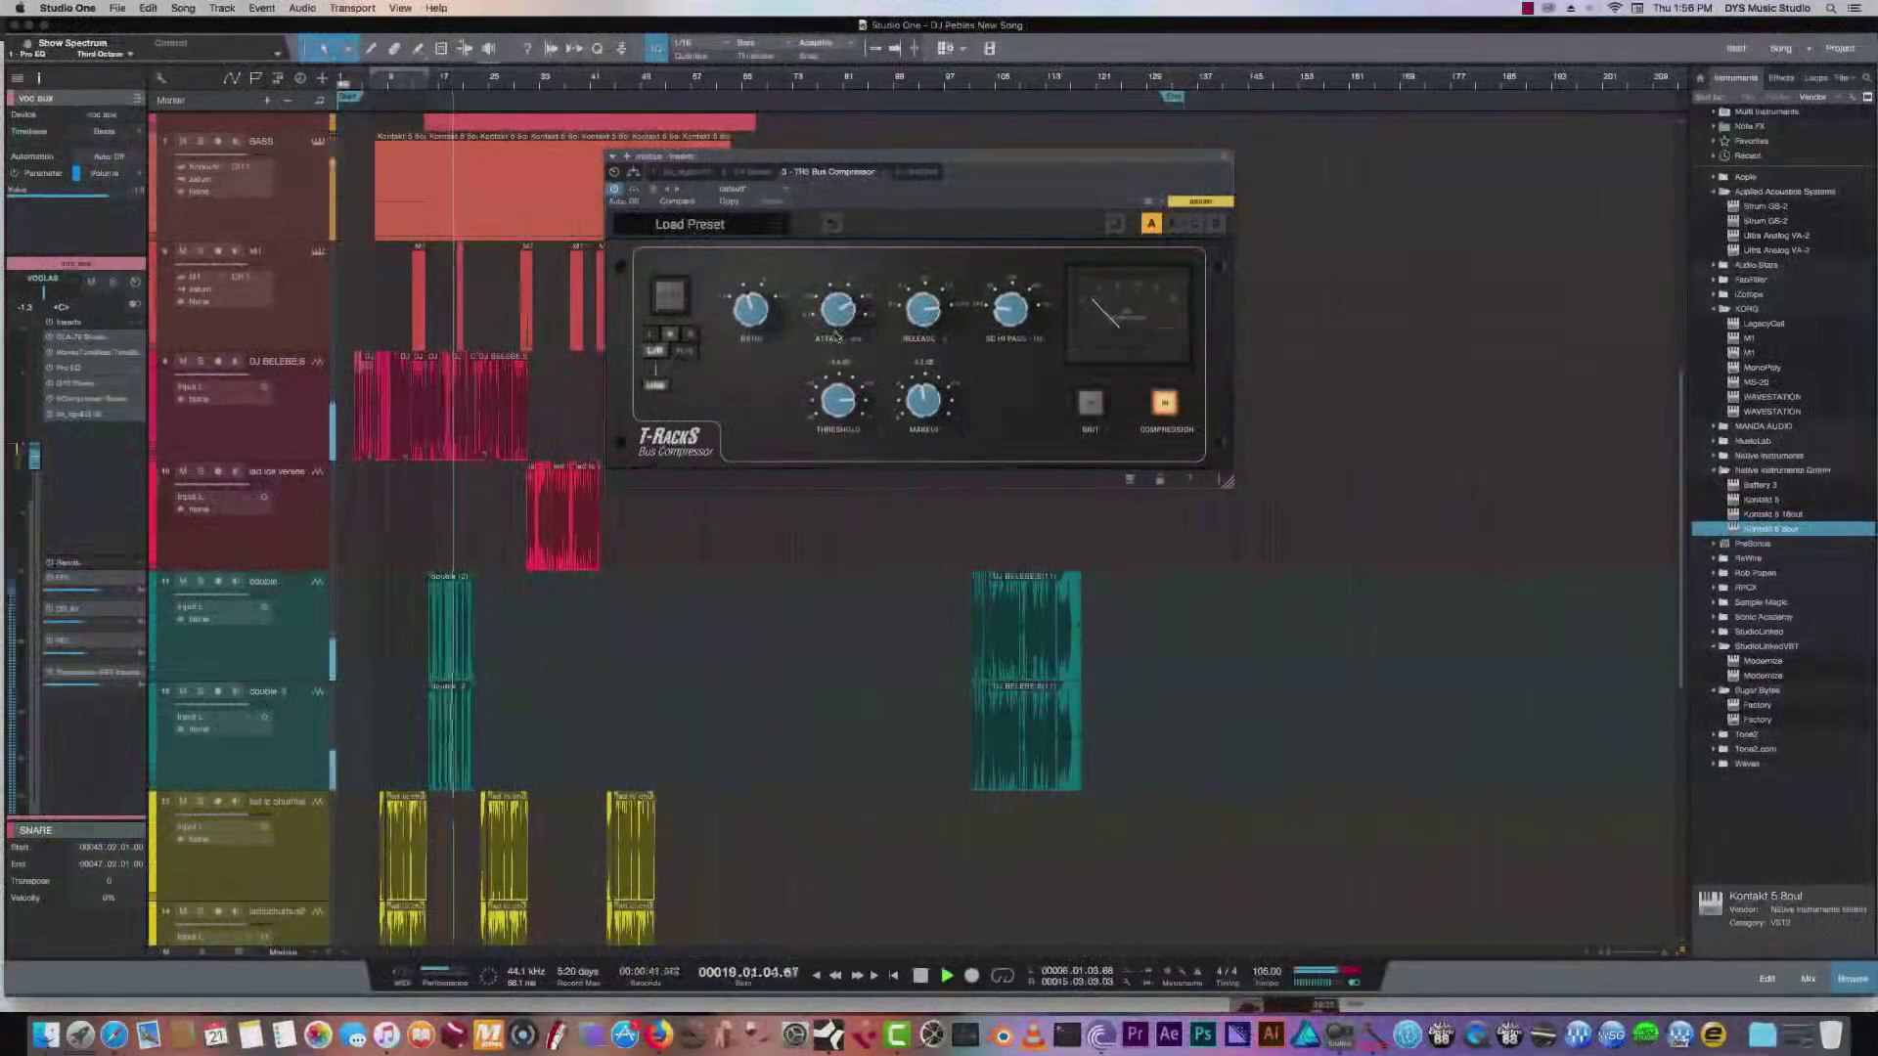
Slightly lower the REV send on the lead vocal bus, close the vocal track's C1 Gate window, and stop playback.
{"action": "left_click", "coordinate": [272, 438]}
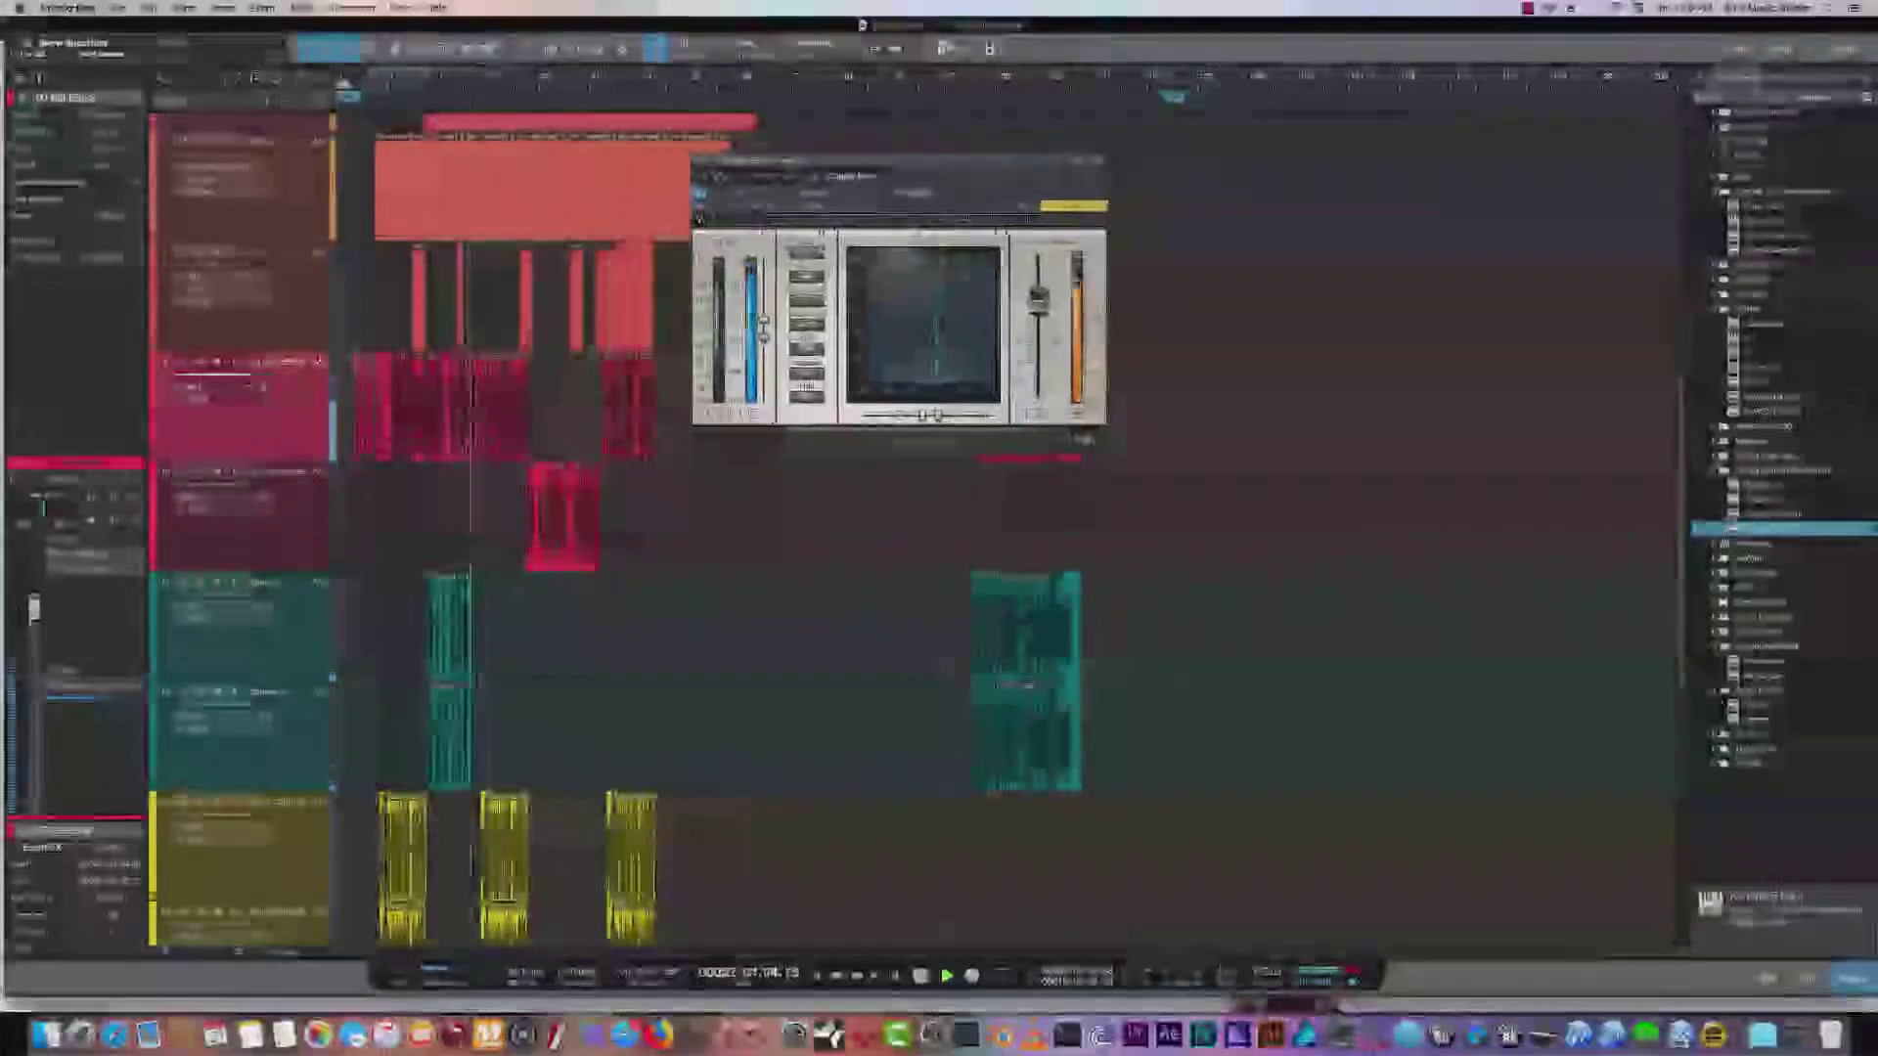
{"action": "key", "text": "F3"}
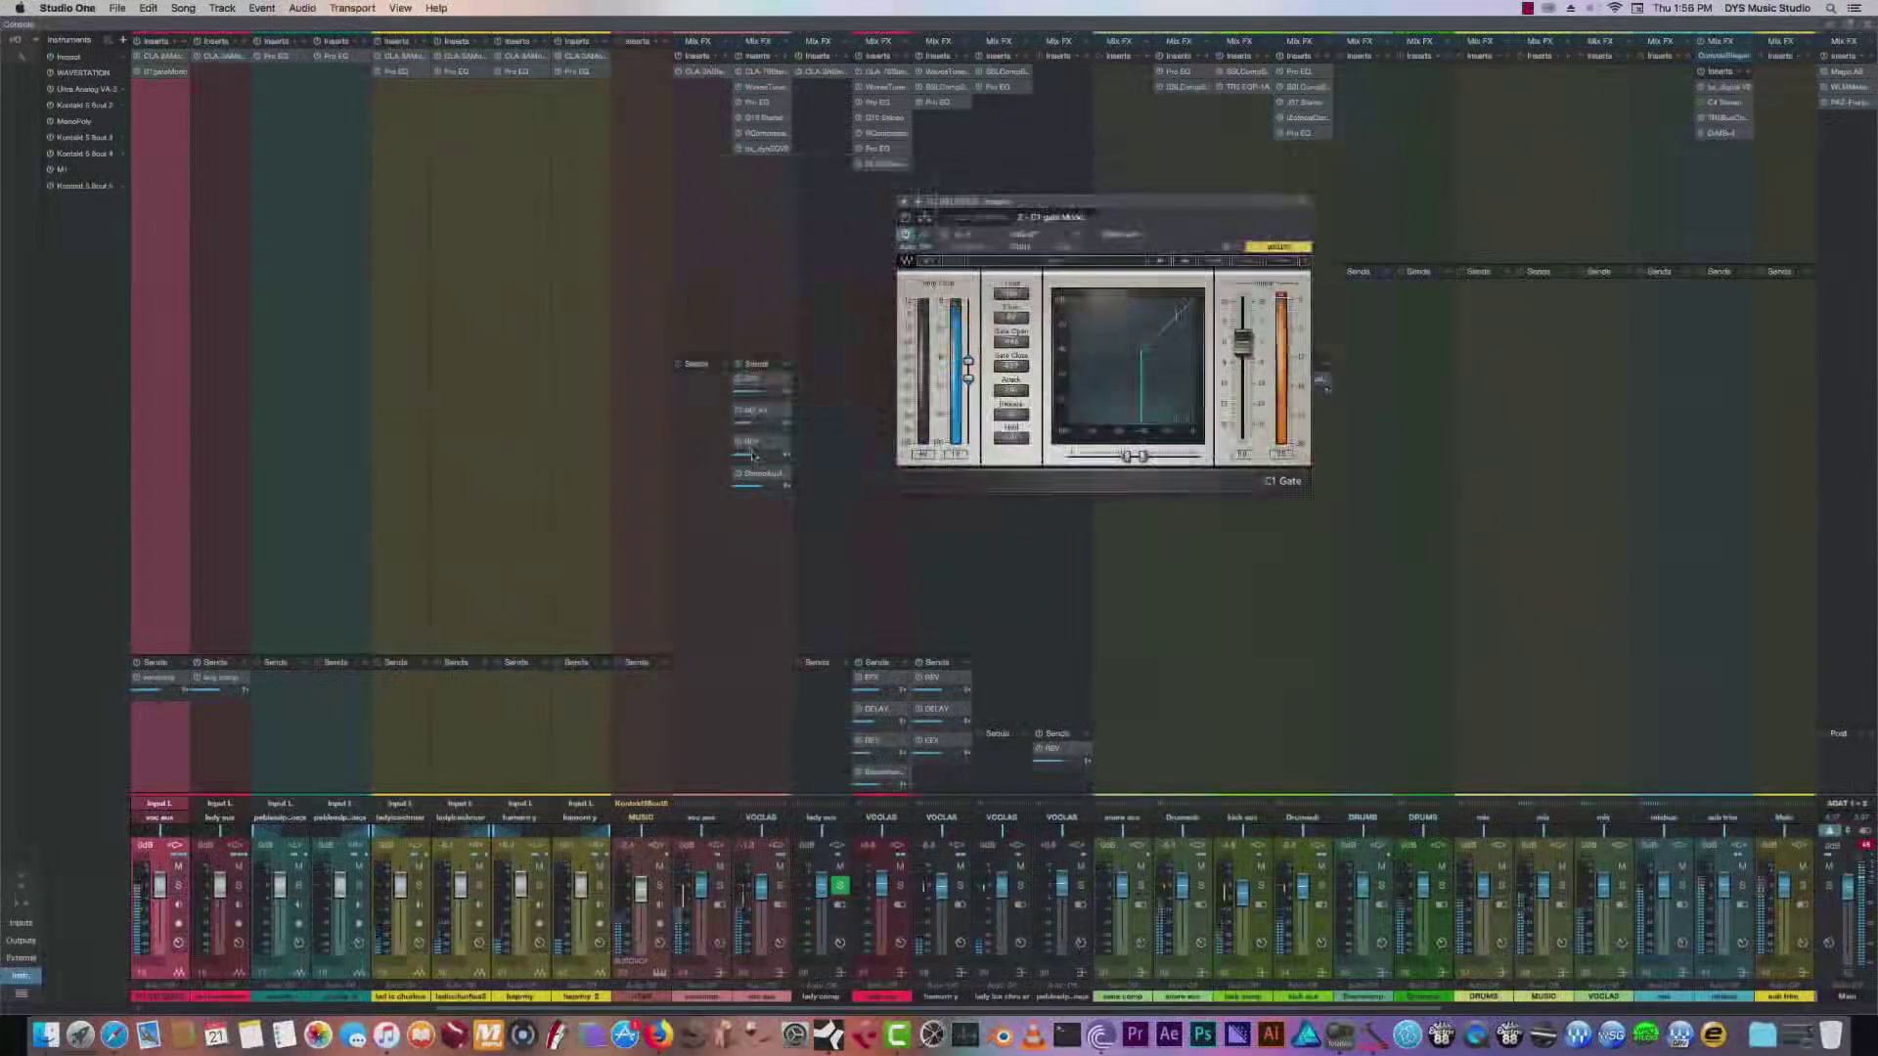
{"action": "left_click_drag", "start_coordinate": [752, 454], "coordinate": [744, 461]}
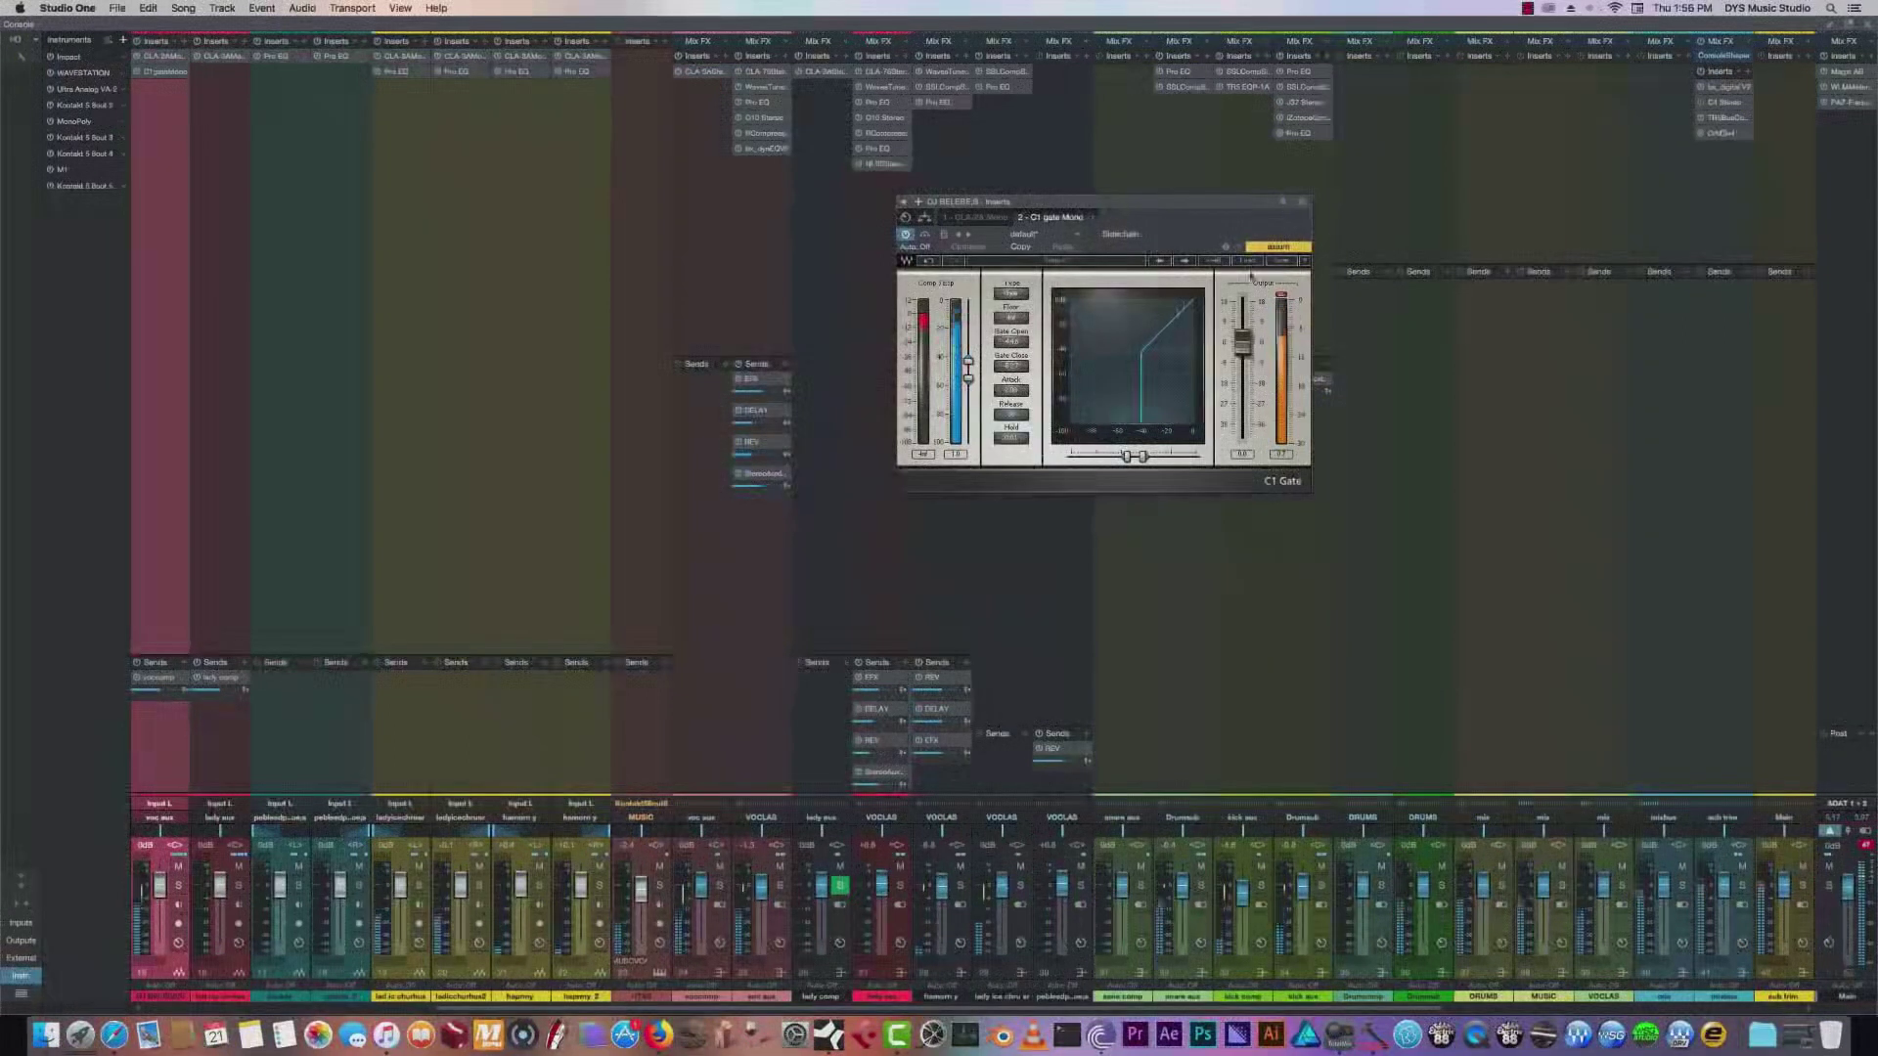
{"action": "left_click", "coordinate": [1302, 204]}
{"action": "key", "text": "F3"}
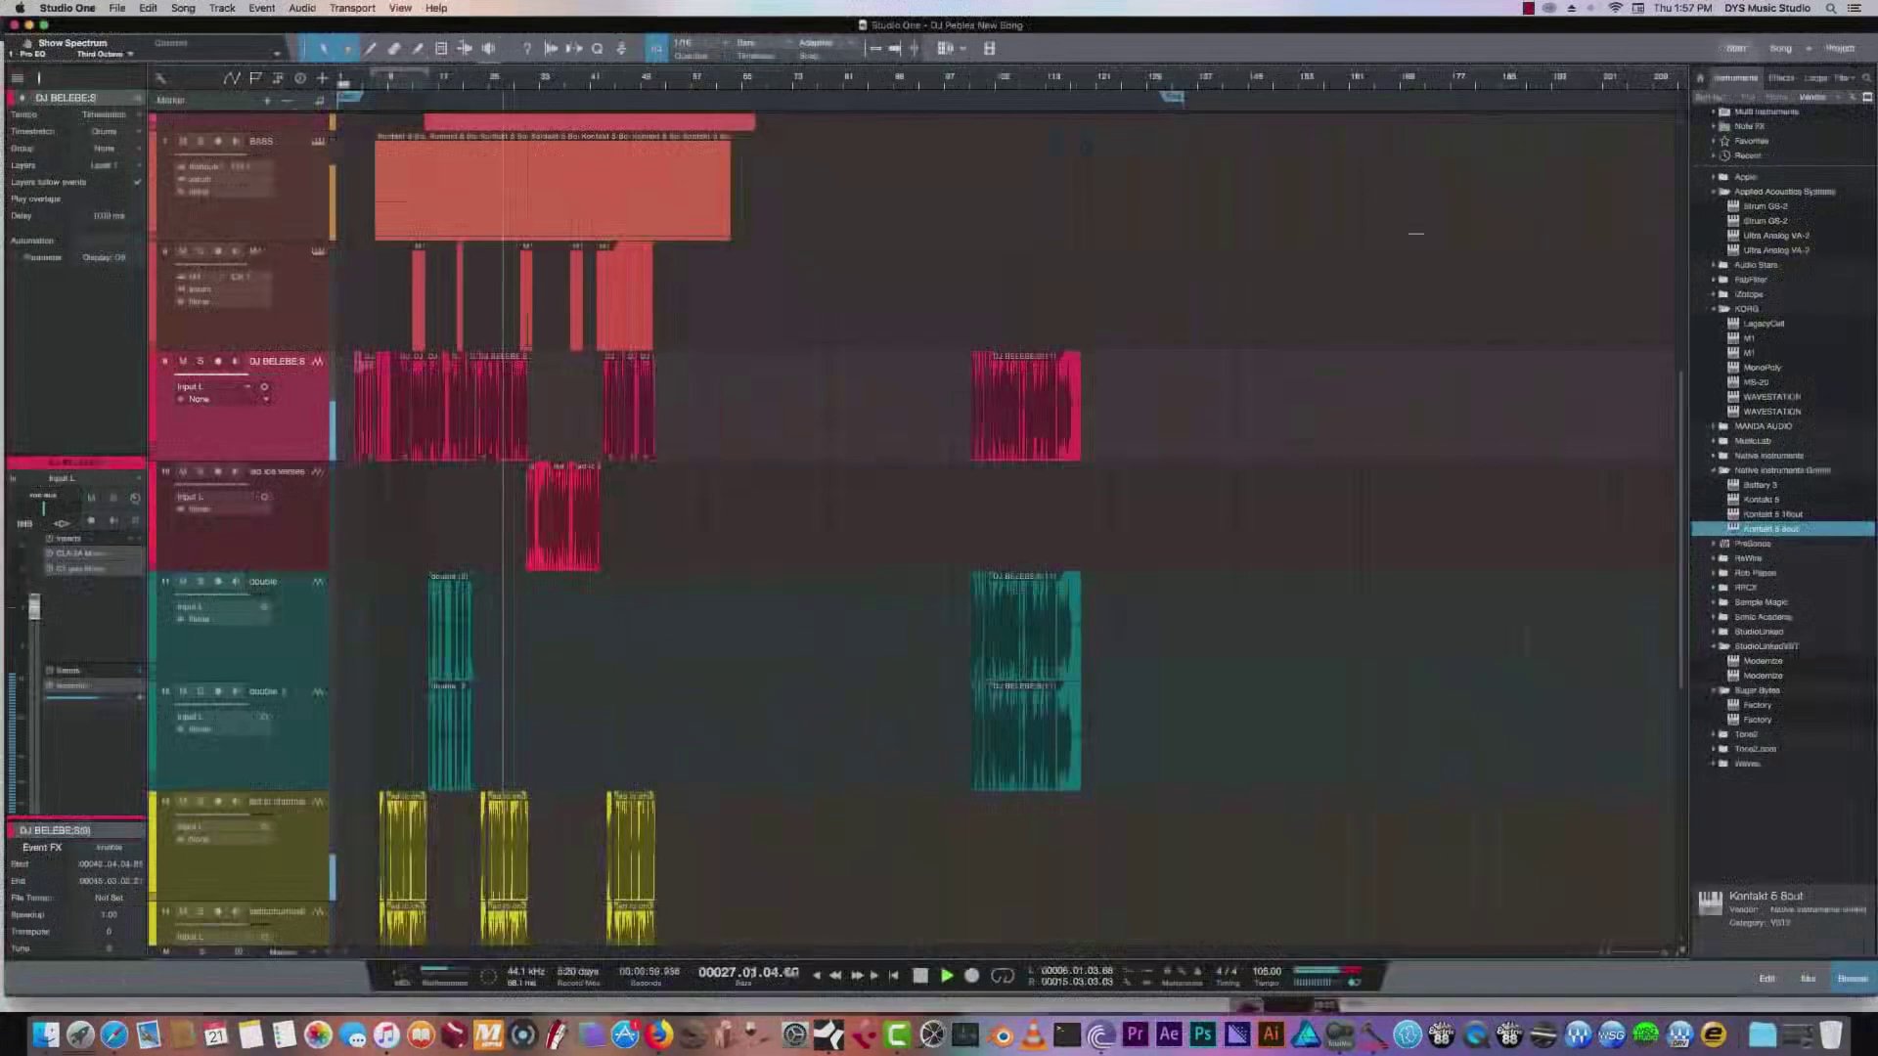
{"action": "key", "text": "space"}
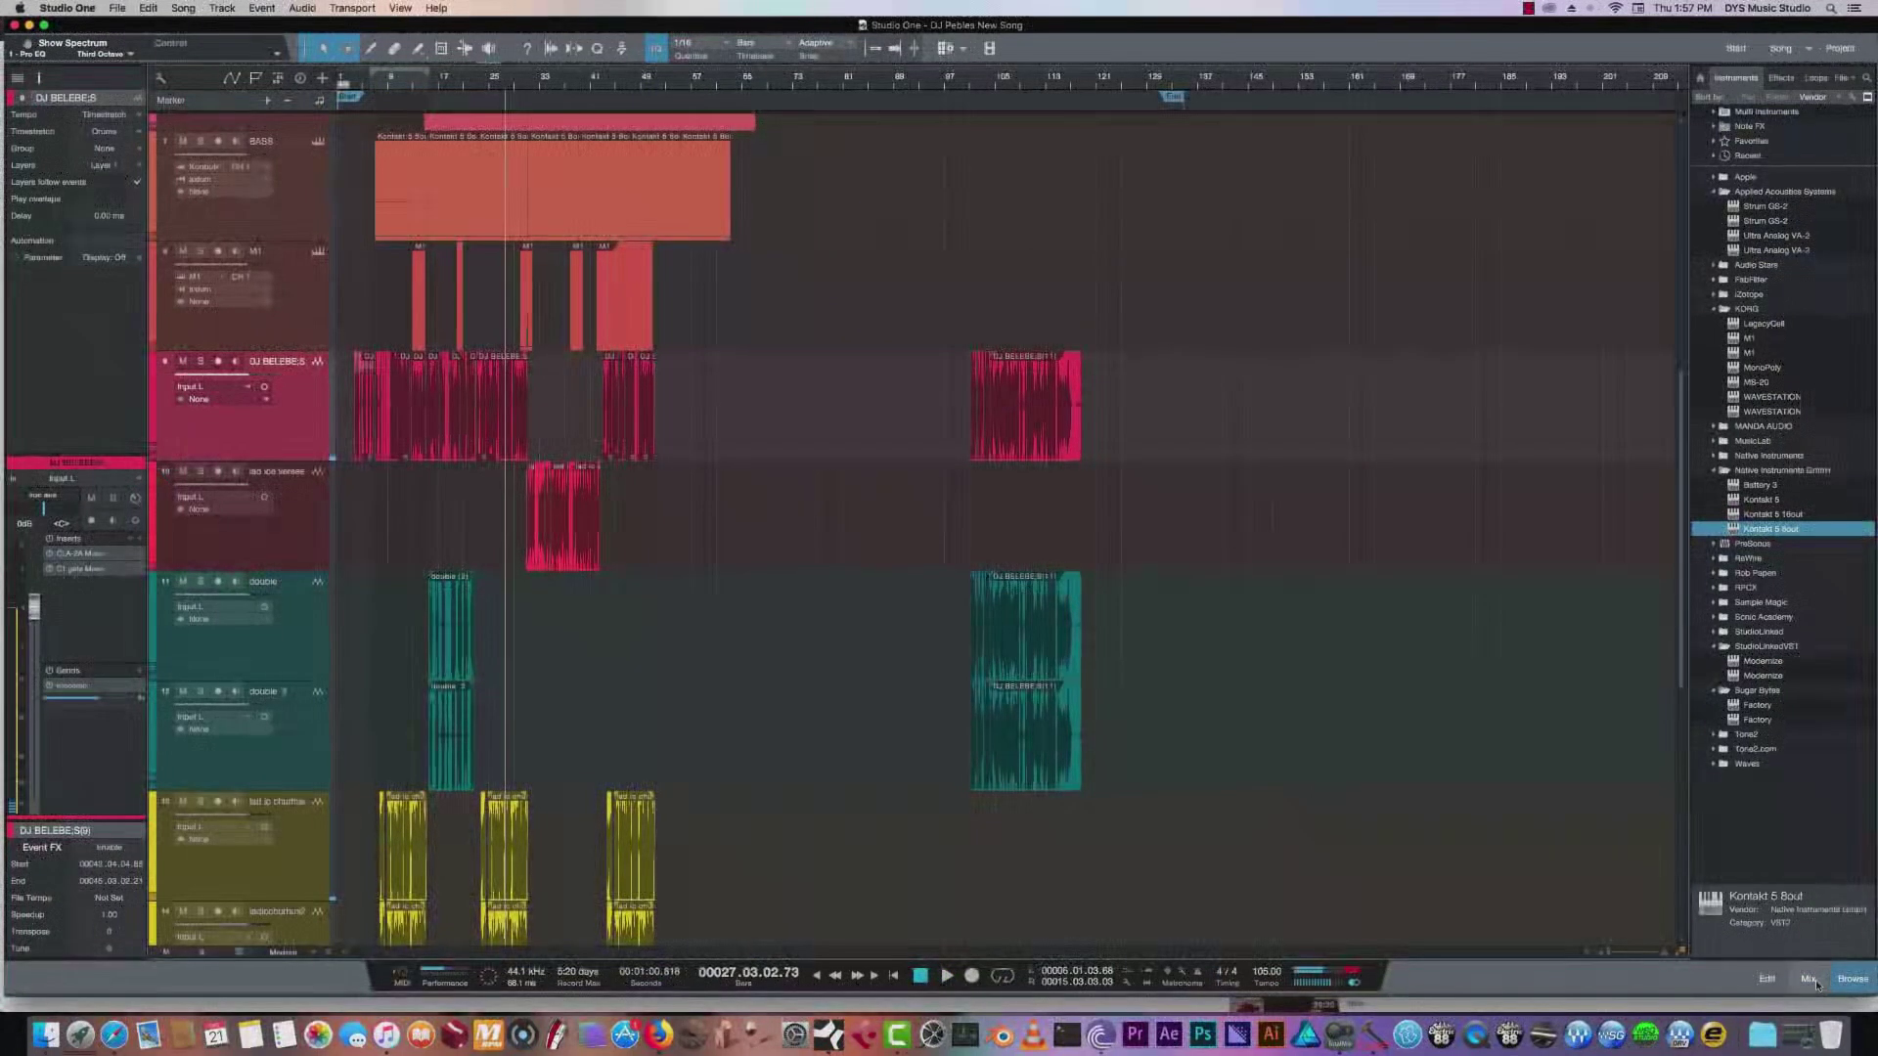
Open the mixbus TR5 Bus Compressor and C4 Stereo from the mix console and view them over the arrangement.
{"action": "key", "text": "F3"}
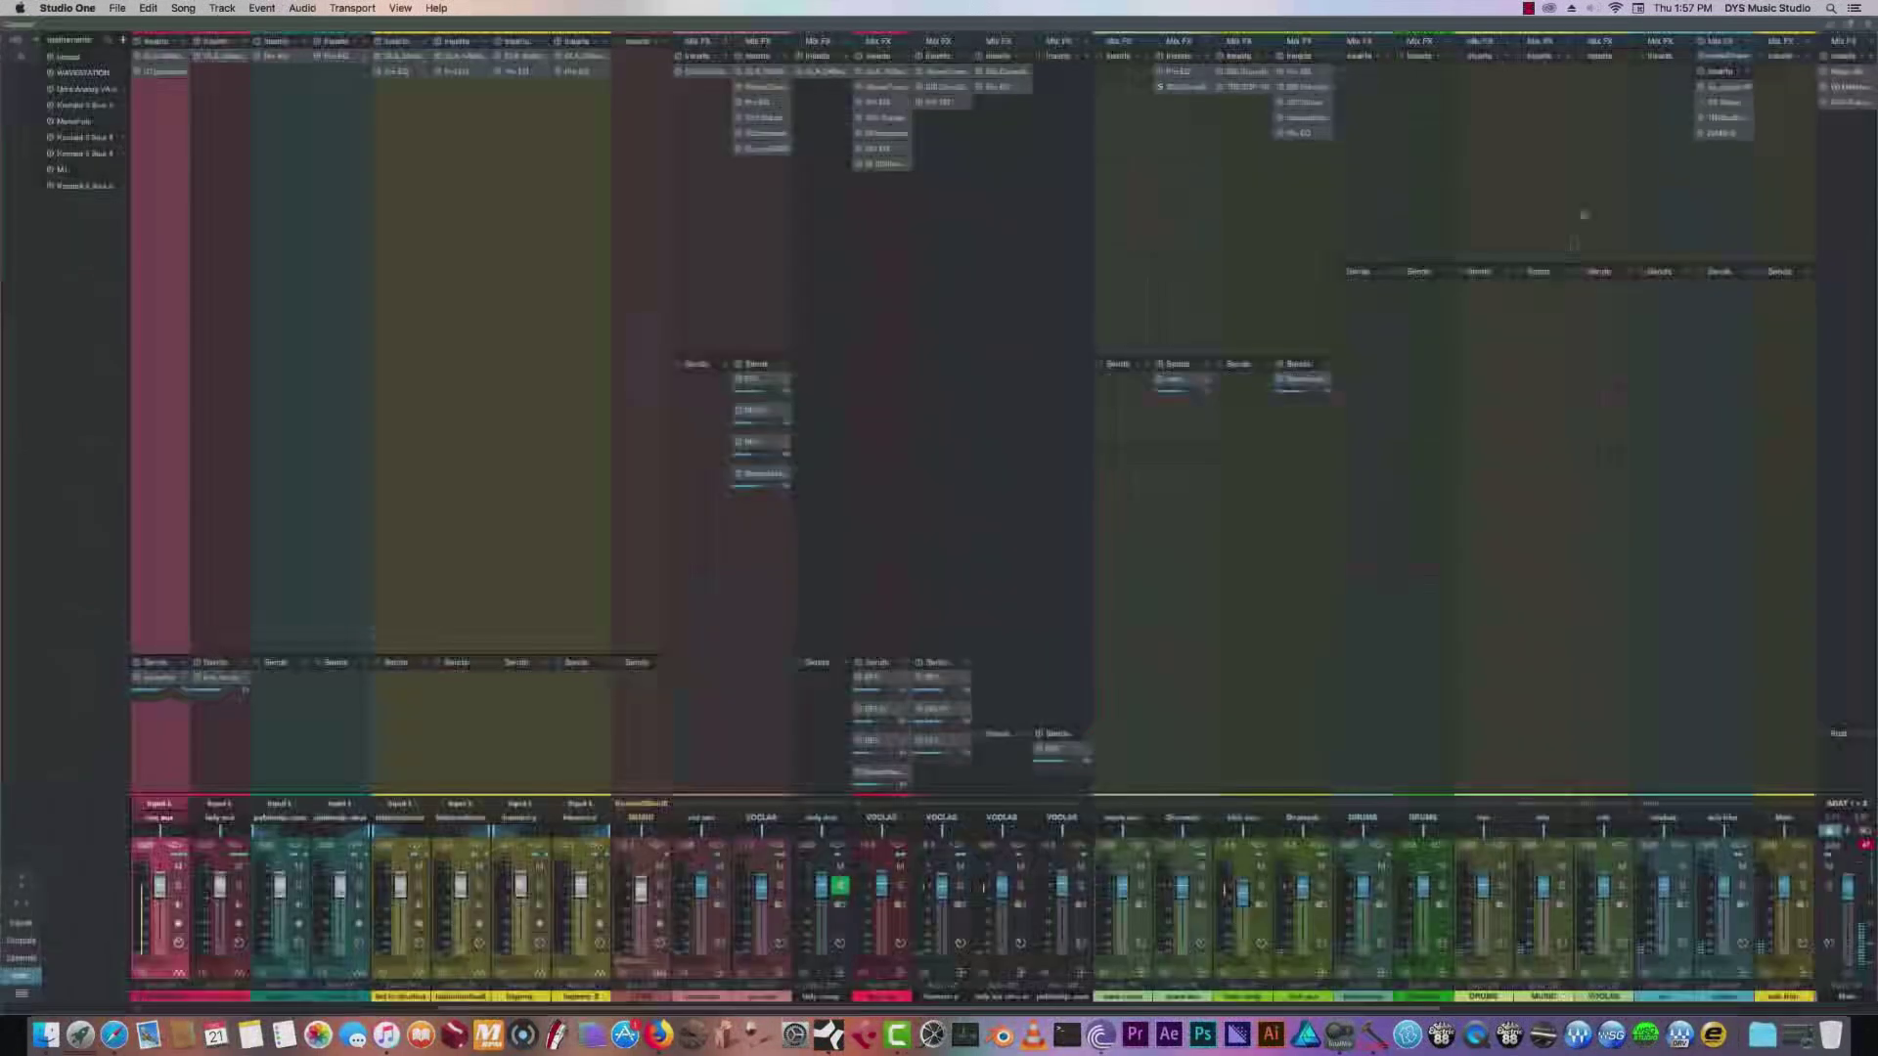
{"action": "left_click", "coordinate": [1726, 119]}
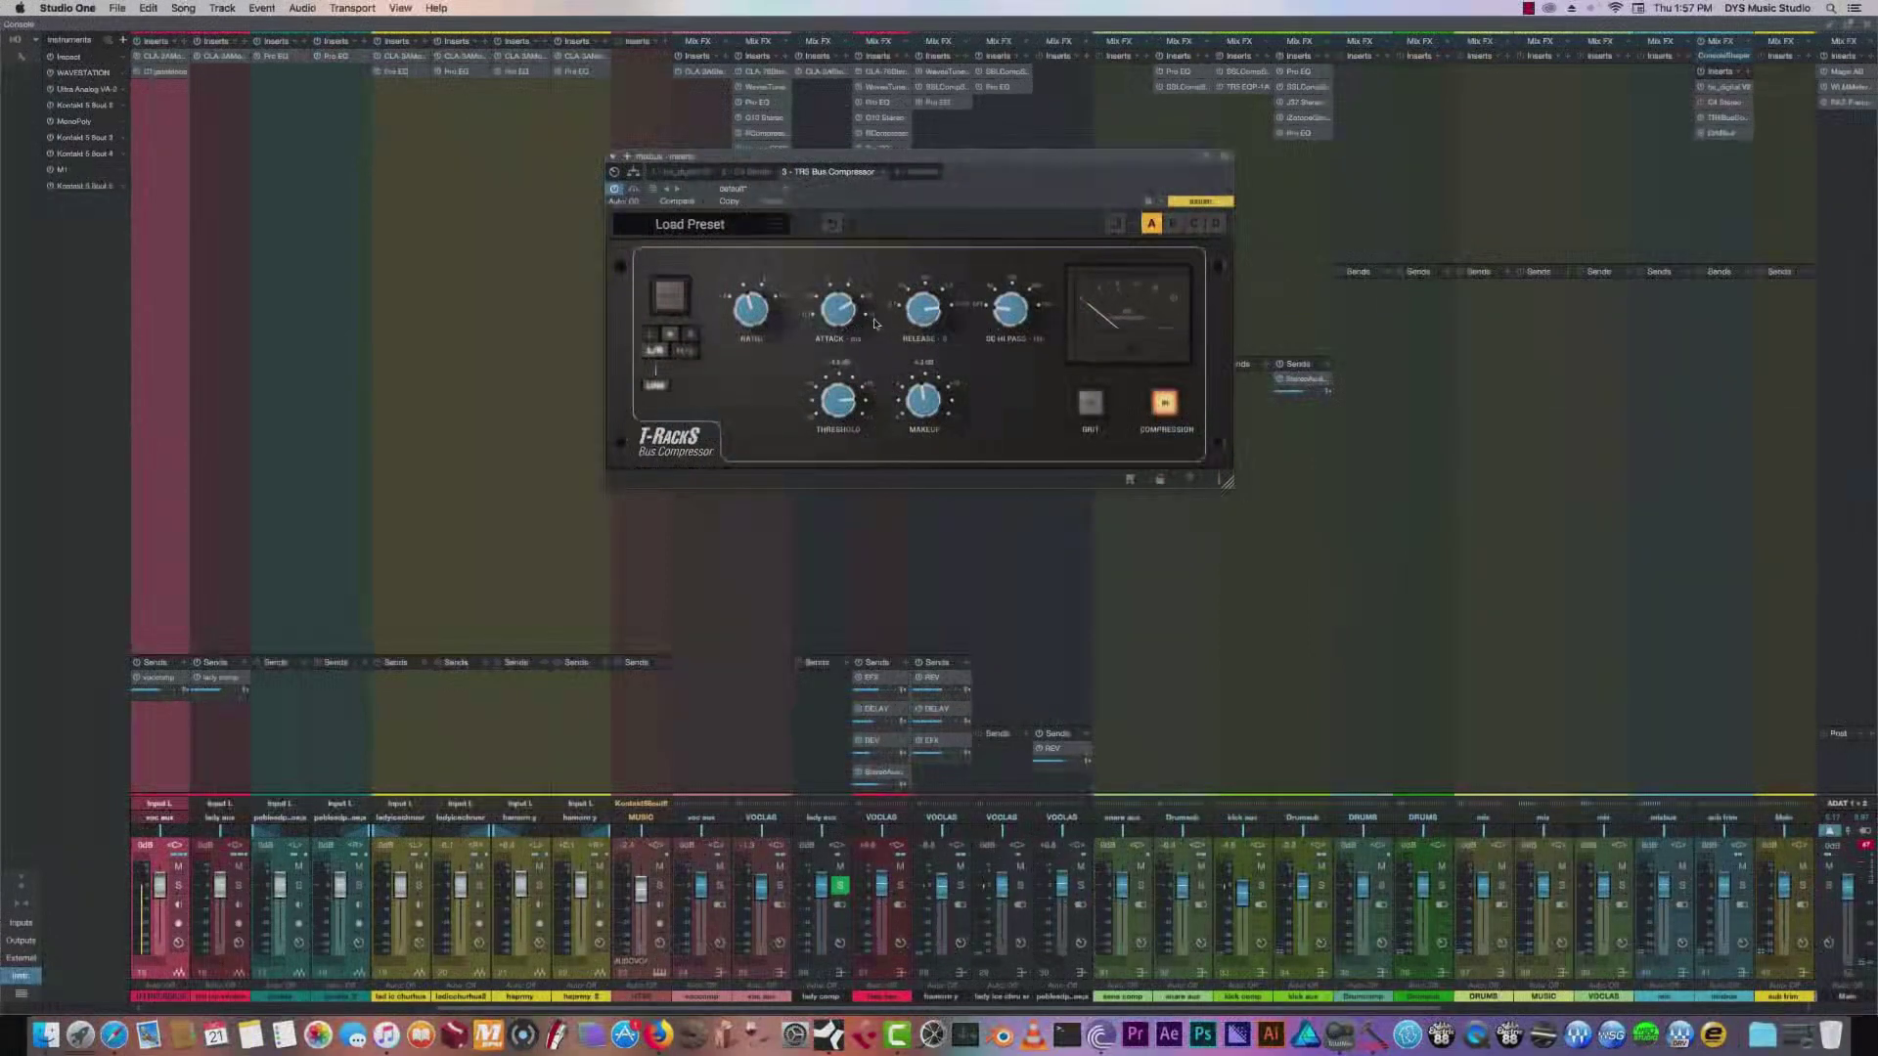
{"action": "left_click", "coordinate": [1723, 103]}
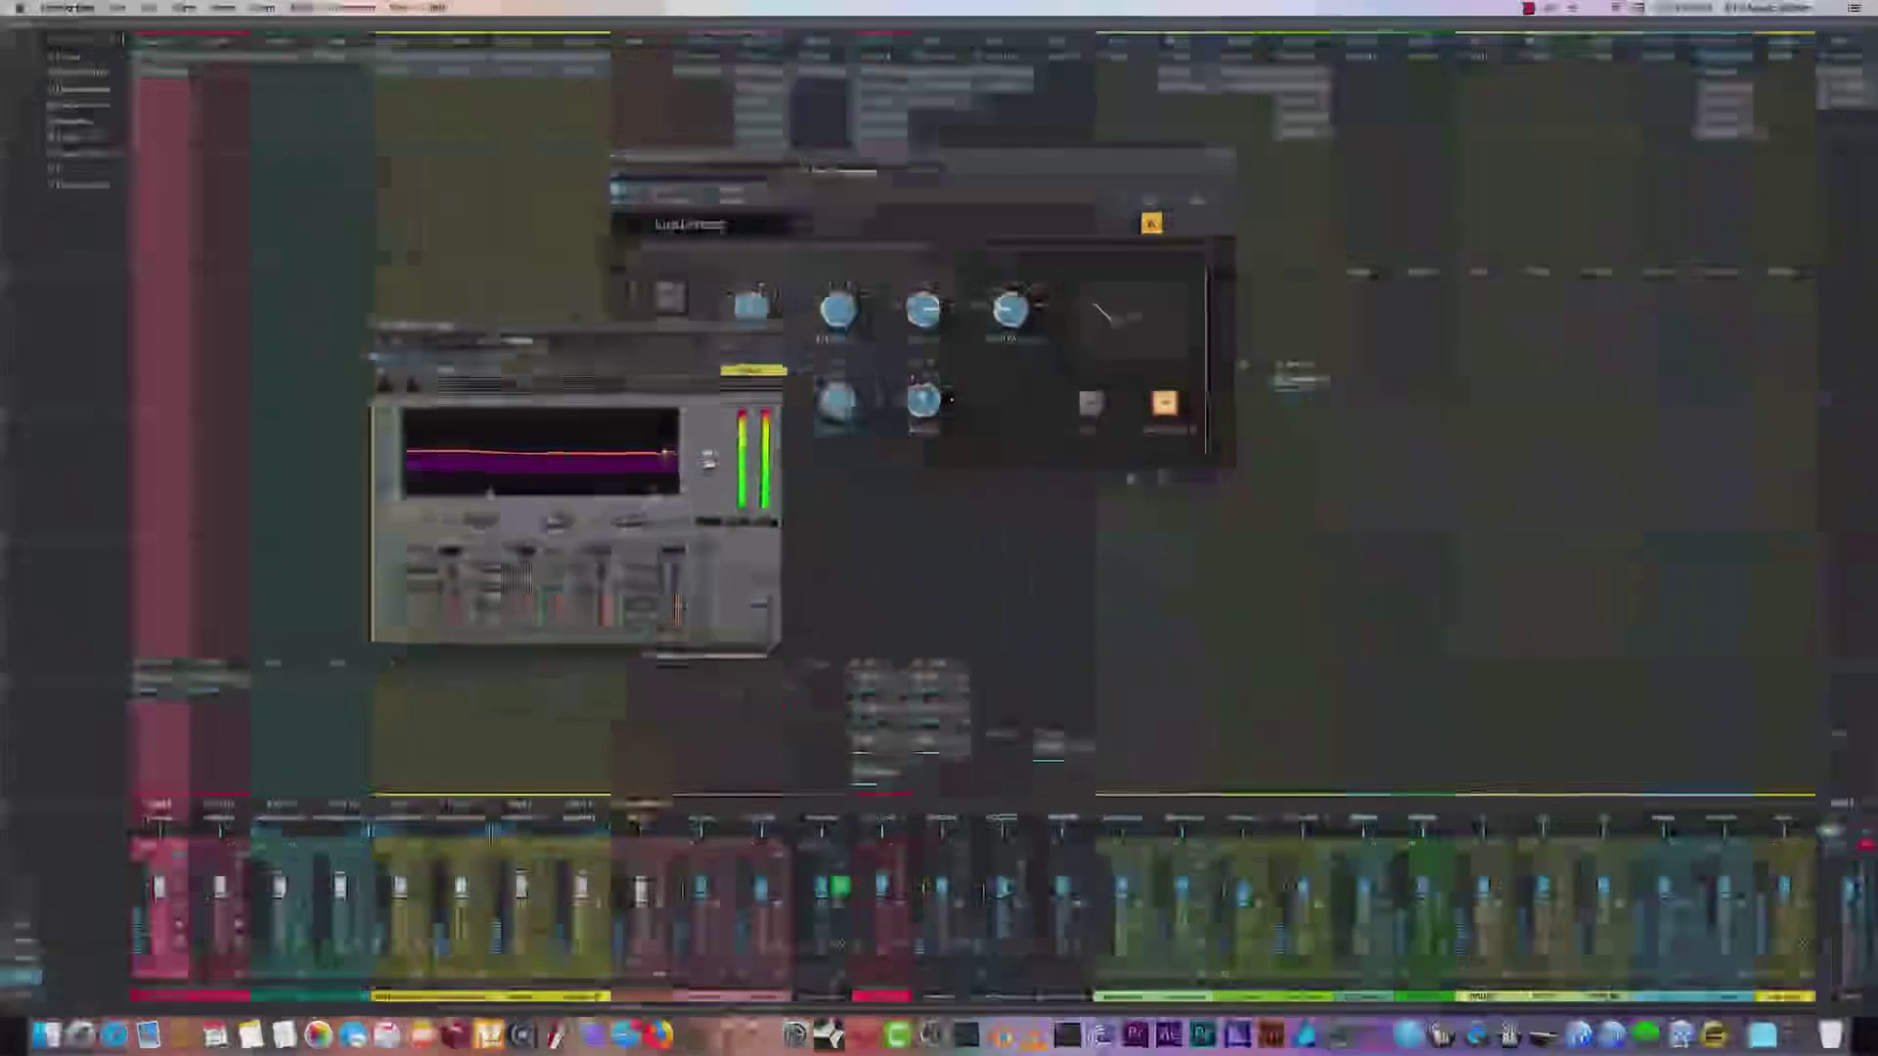
{"action": "key", "text": "F3"}
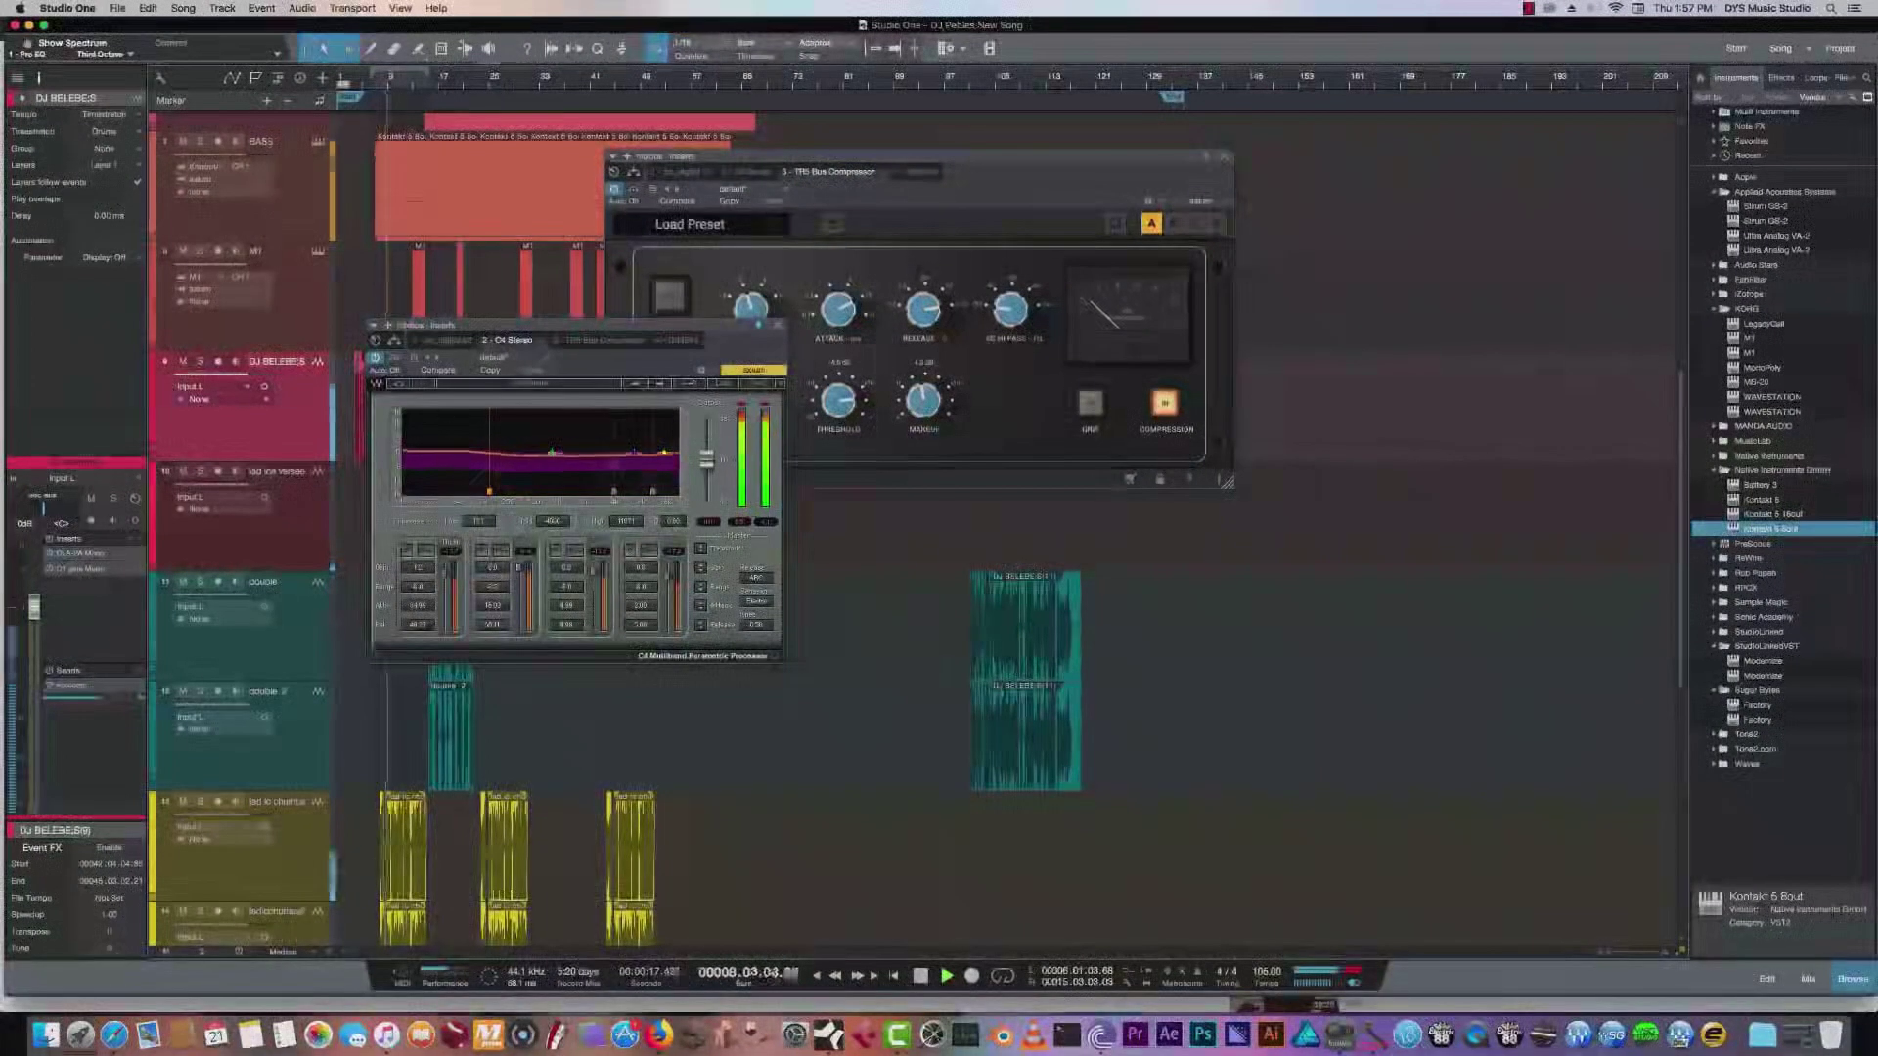
Audition C4's lowest band bypassed and active during playback, and close the C4 and TR5 Bus Compressor windows.
{"action": "left_click", "coordinate": [426, 551]}
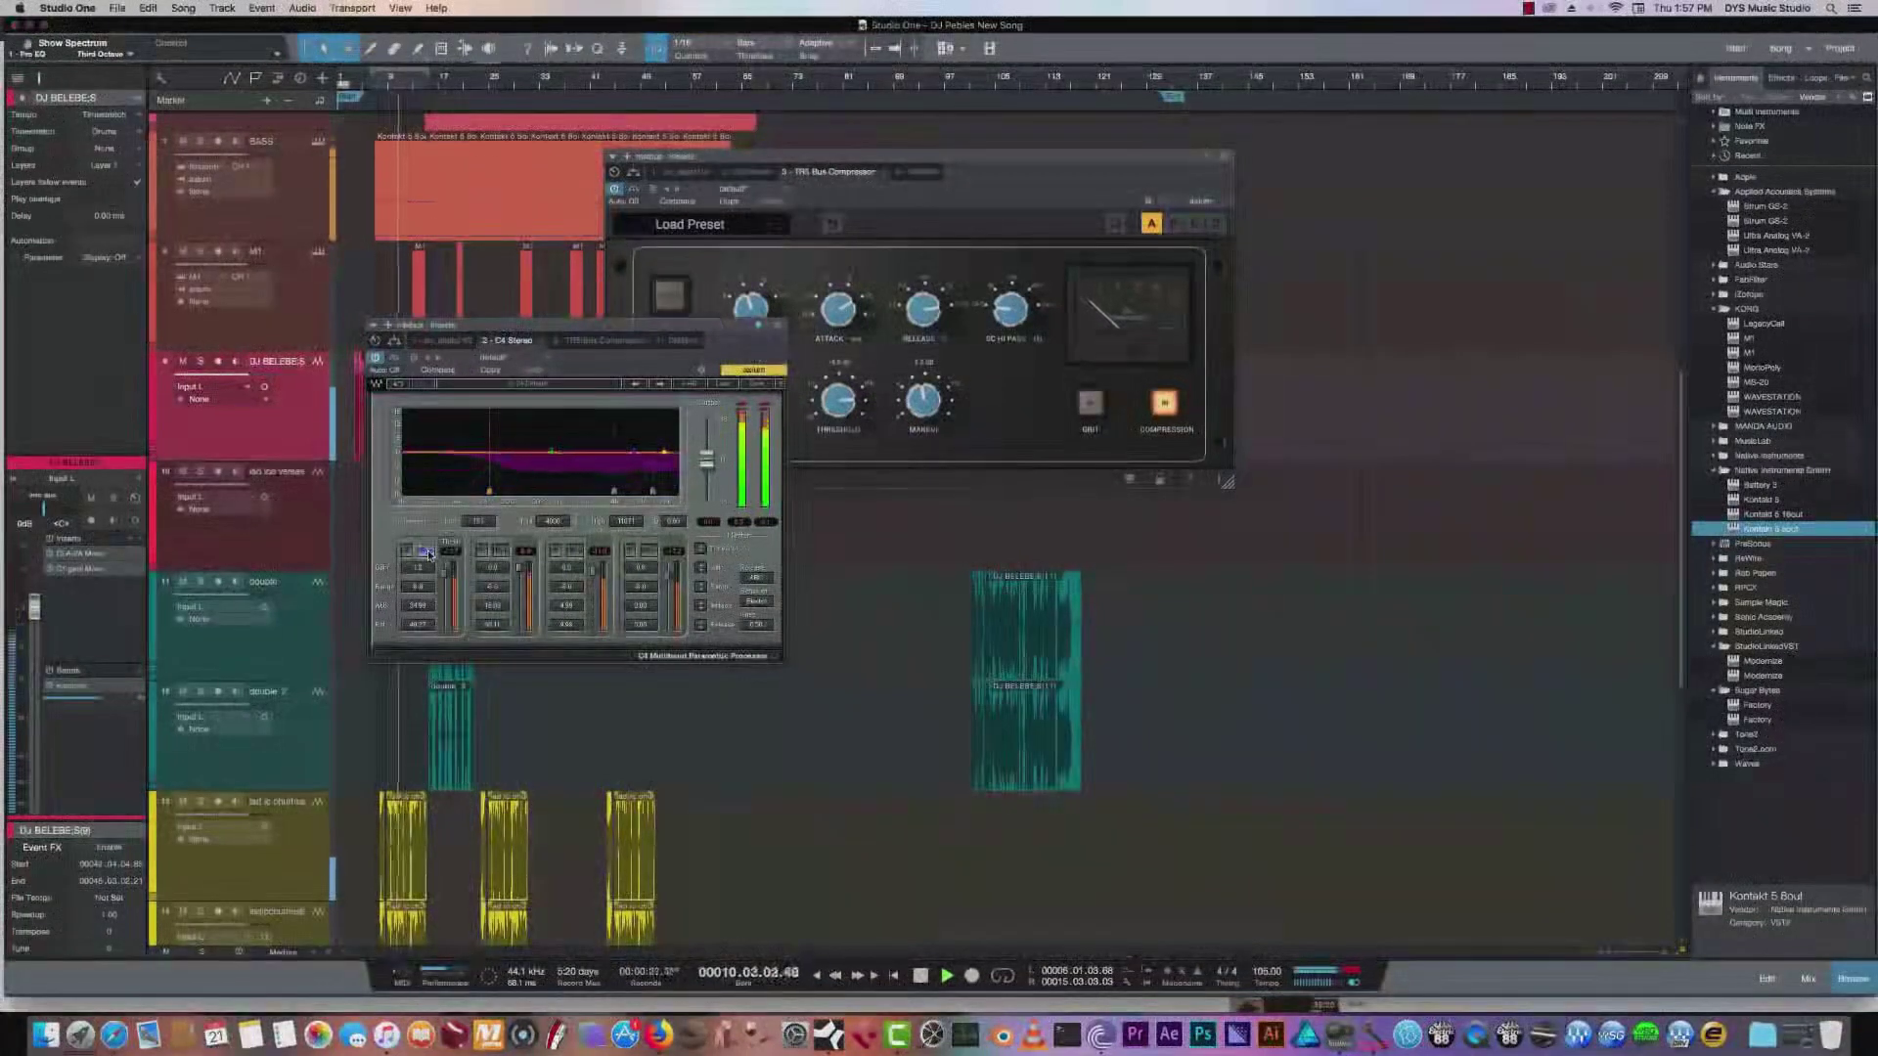
{"action": "left_click", "coordinate": [427, 554]}
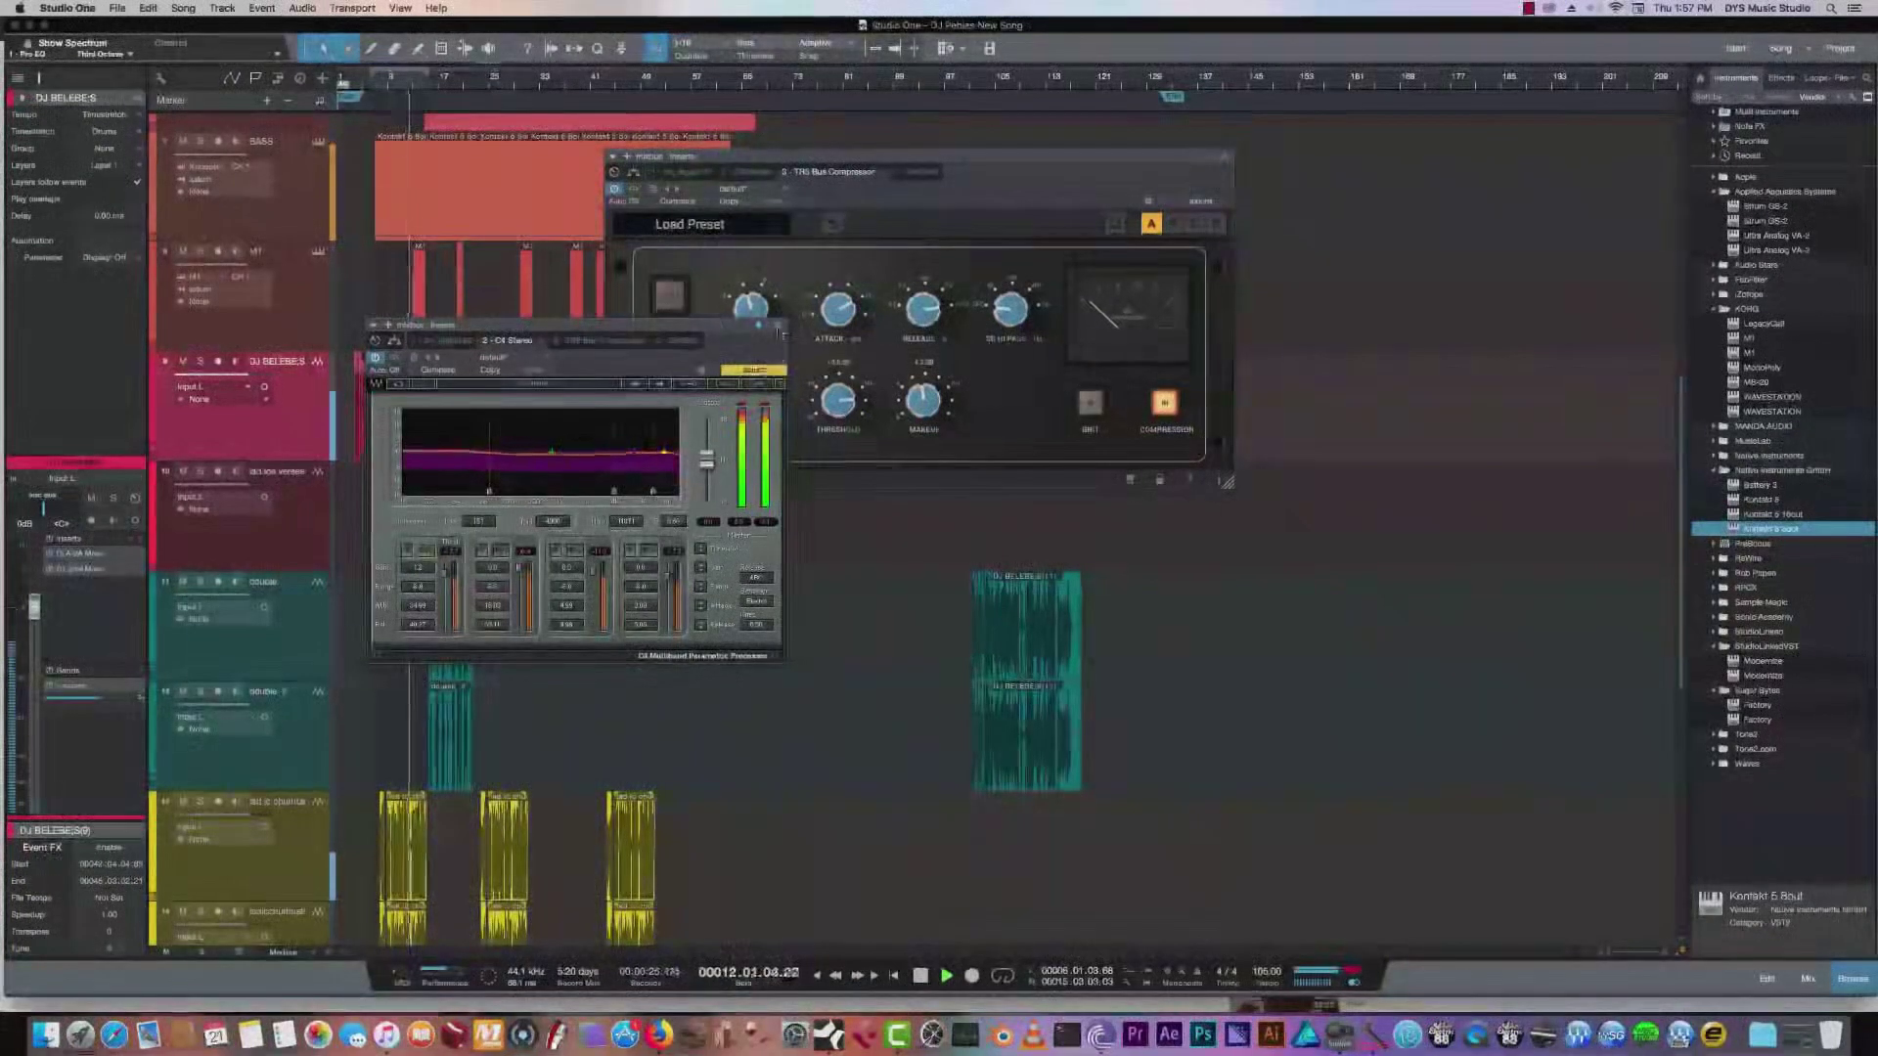
{"action": "key", "text": "super+w"}
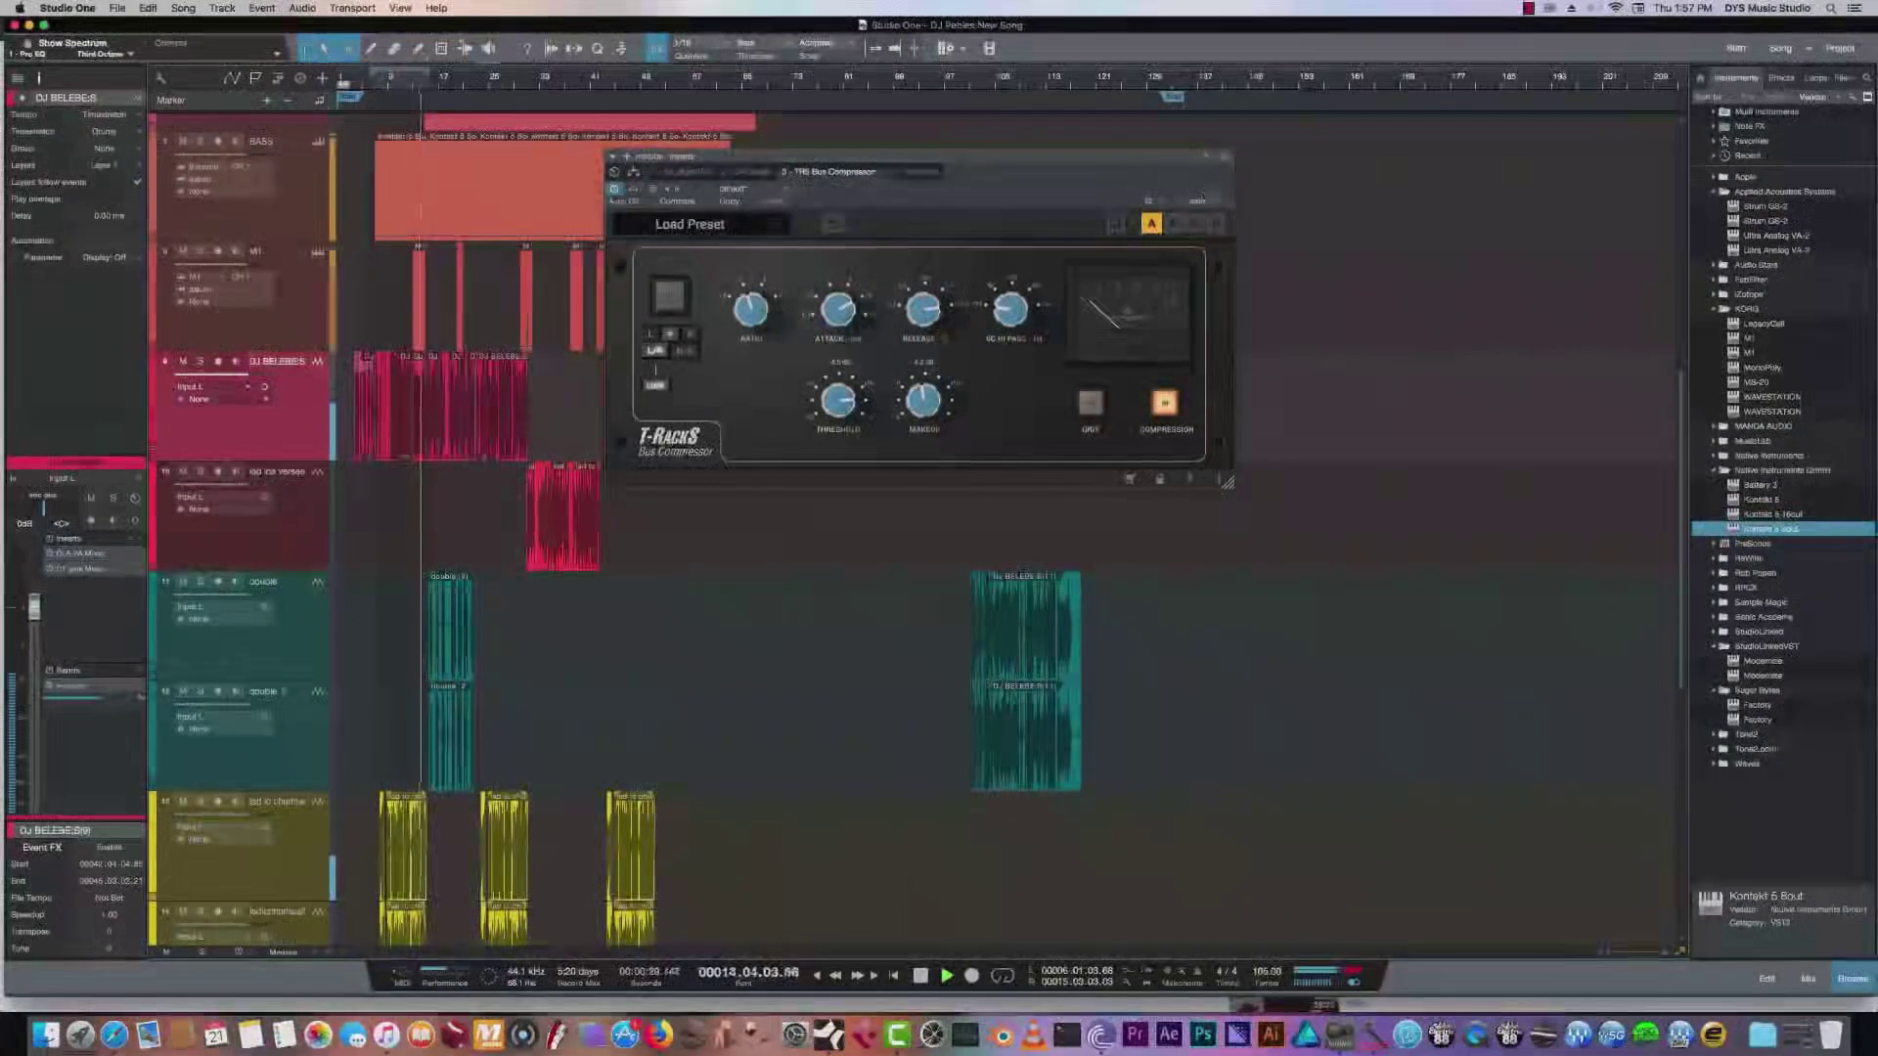
{"action": "key", "text": "super+w"}
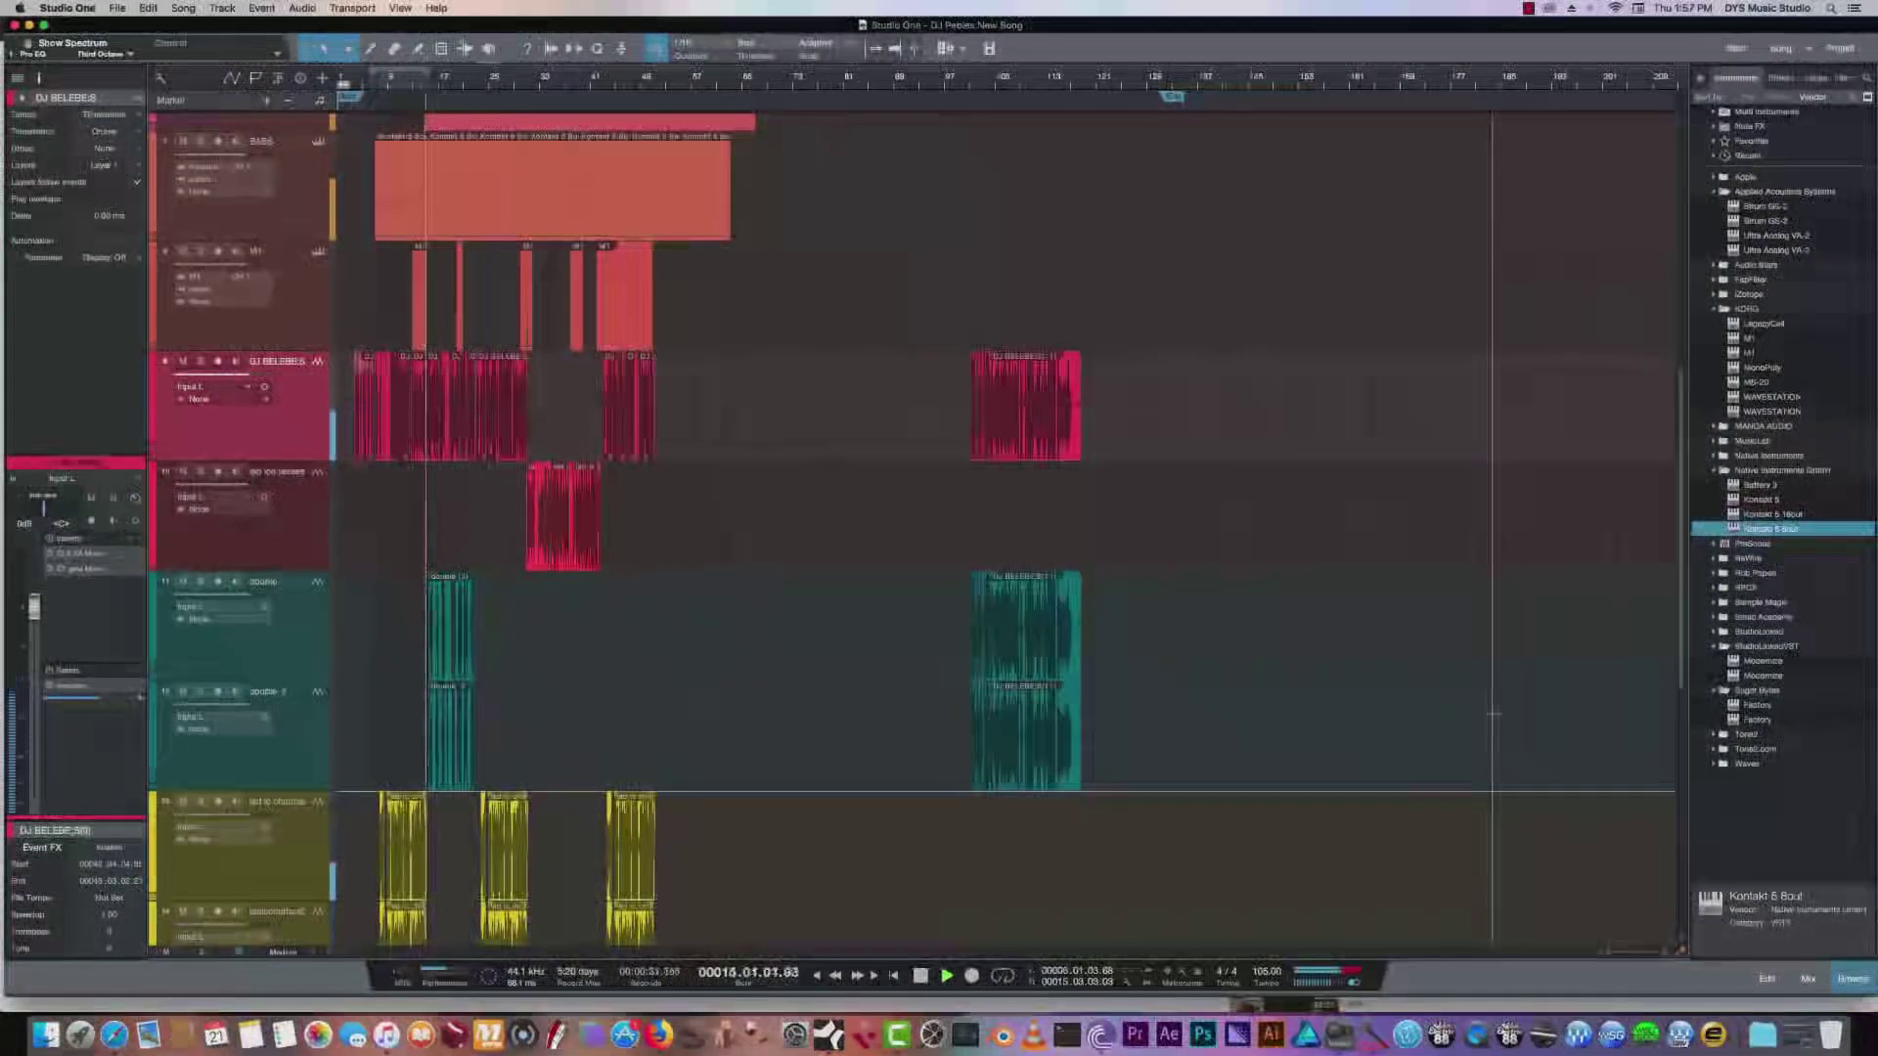
Select the MUSIC instrument channel in the mix console and raise its fader to about -1.7 dB.
{"action": "left_click", "coordinate": [1807, 978]}
{"action": "left_click_drag", "start_coordinate": [1173, 1007], "coordinate": [1294, 996]}
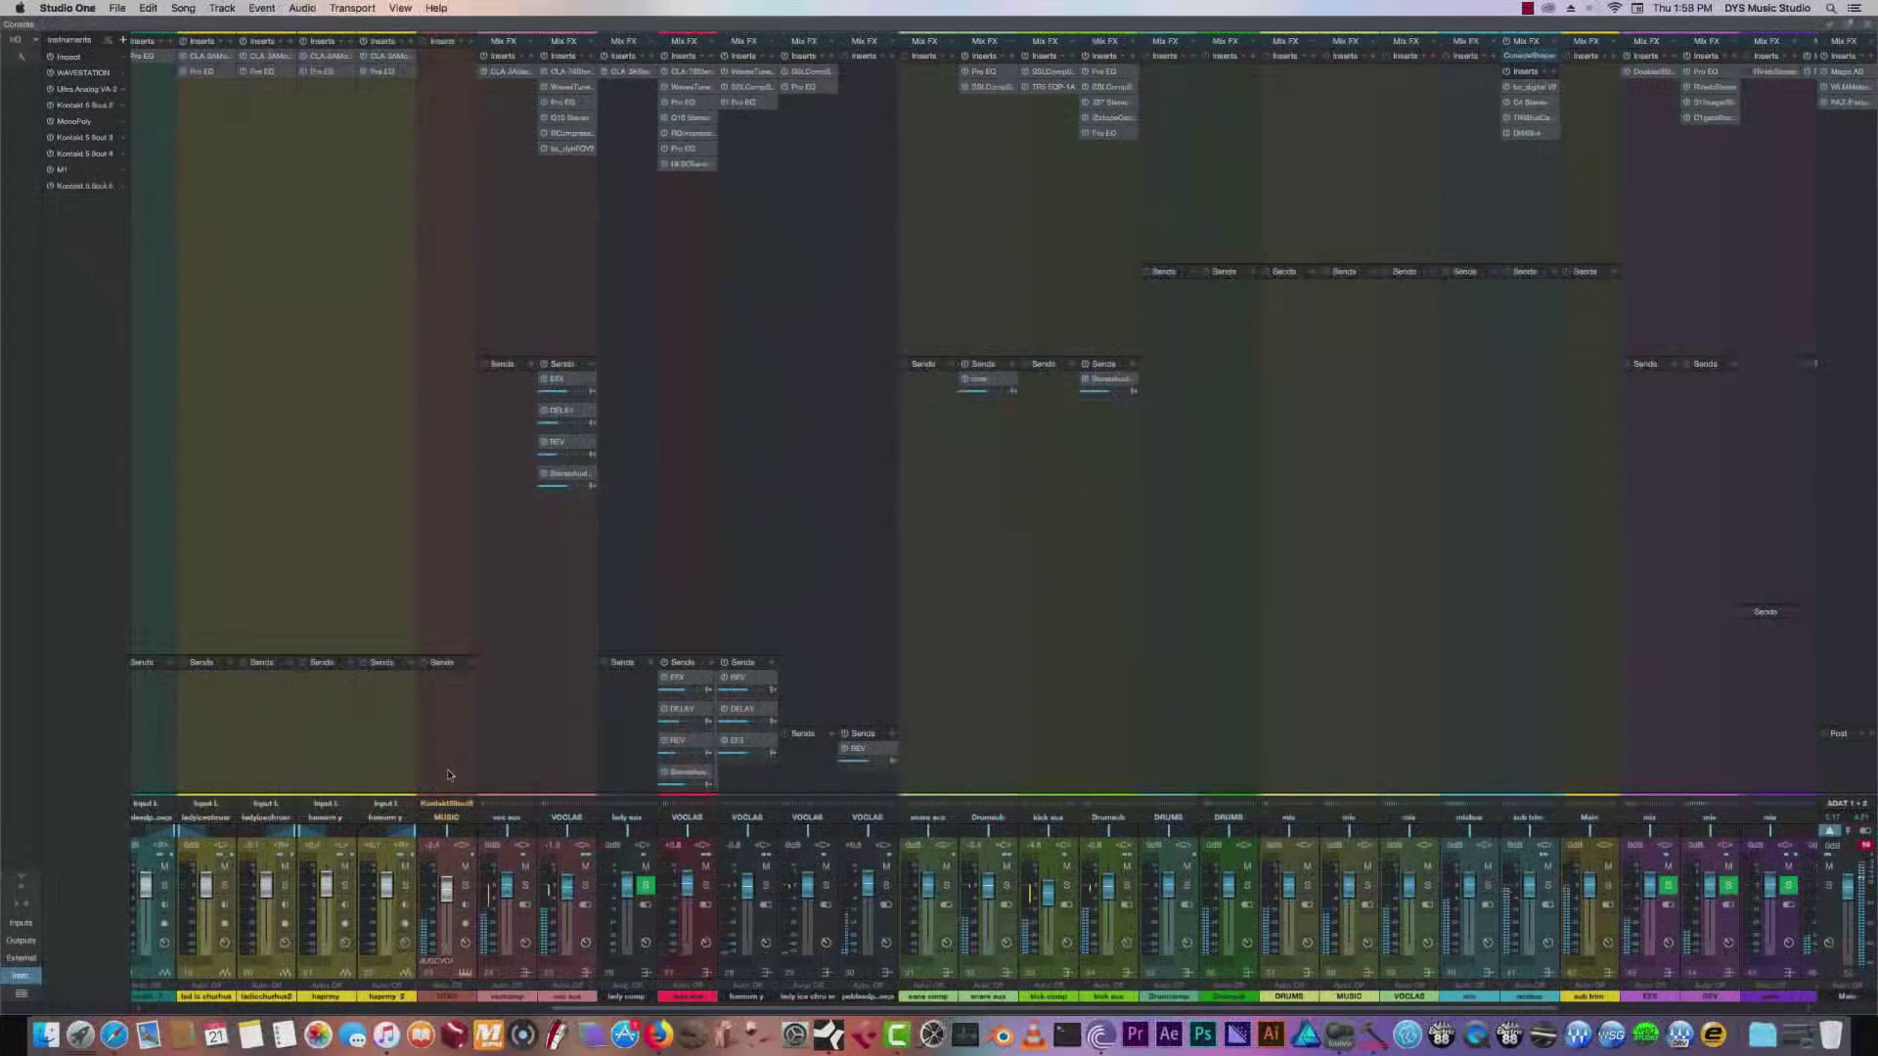
{"action": "left_click", "coordinate": [467, 920]}
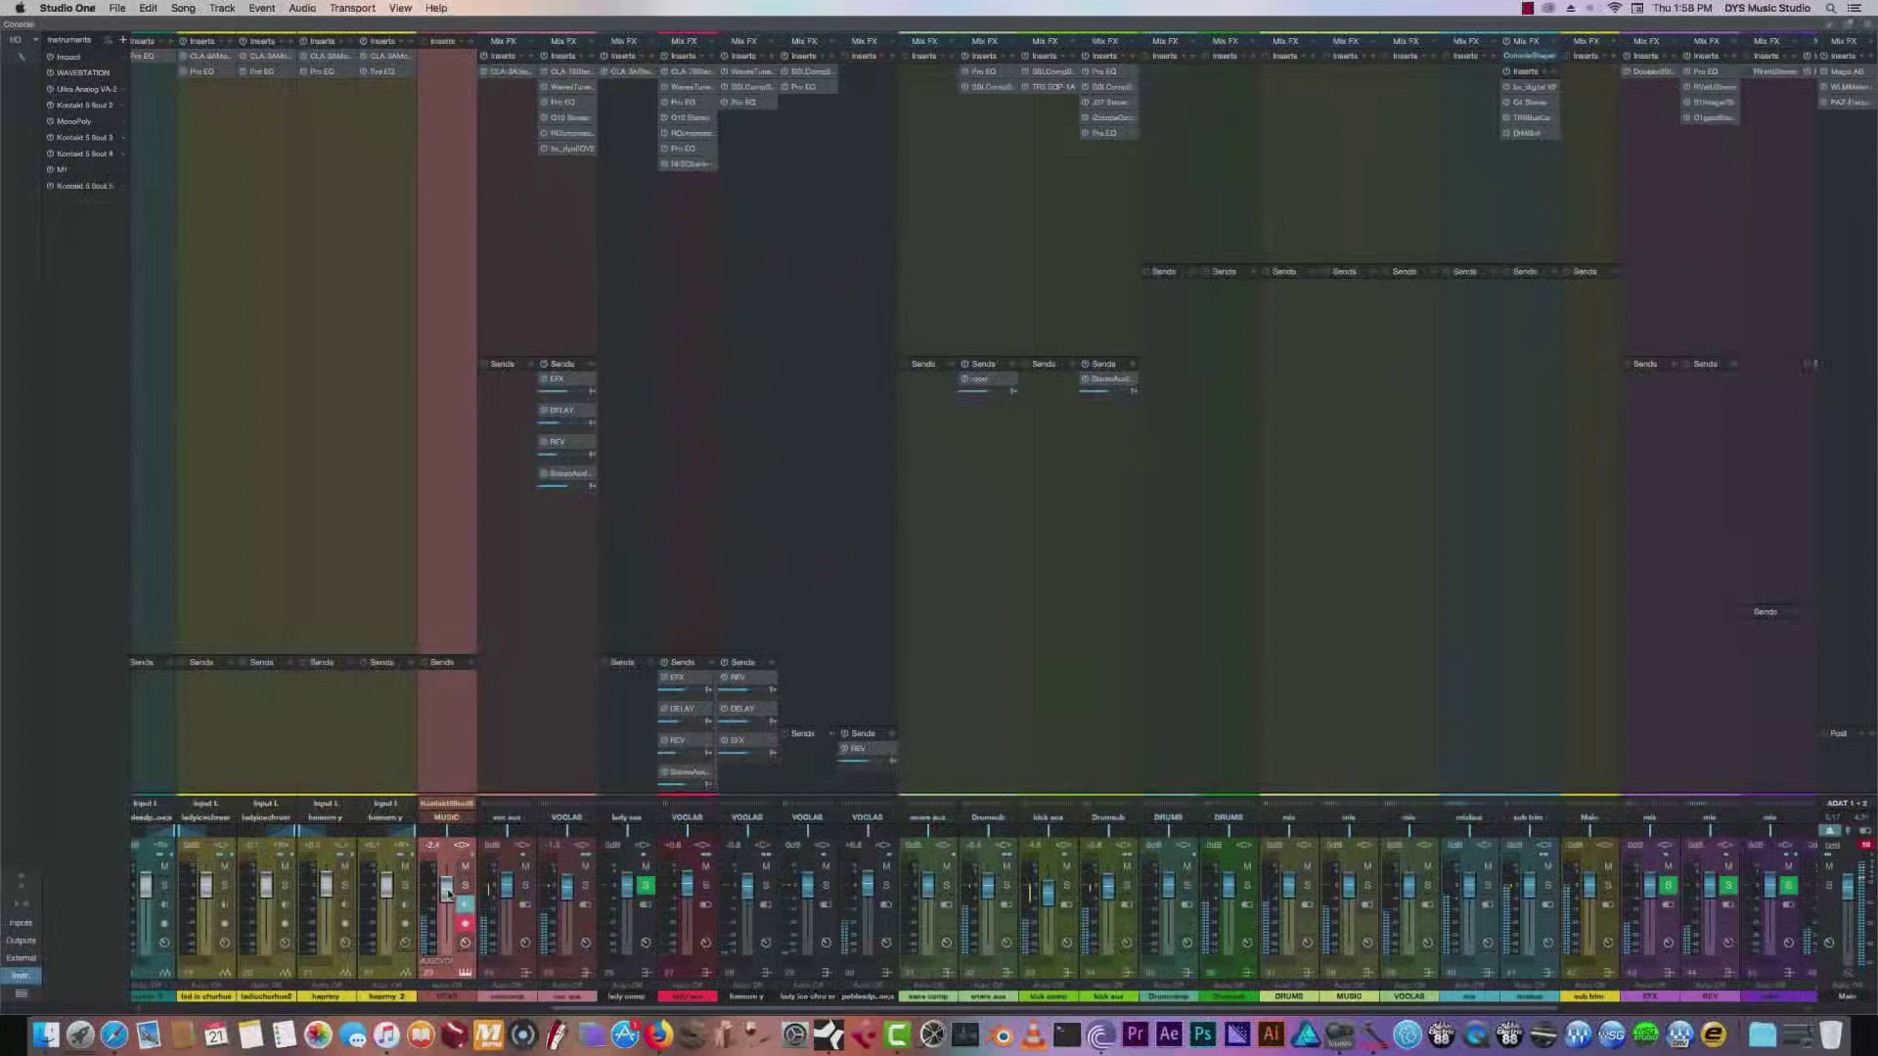
{"action": "left_click_drag", "start_coordinate": [447, 890], "coordinate": [449, 892]}
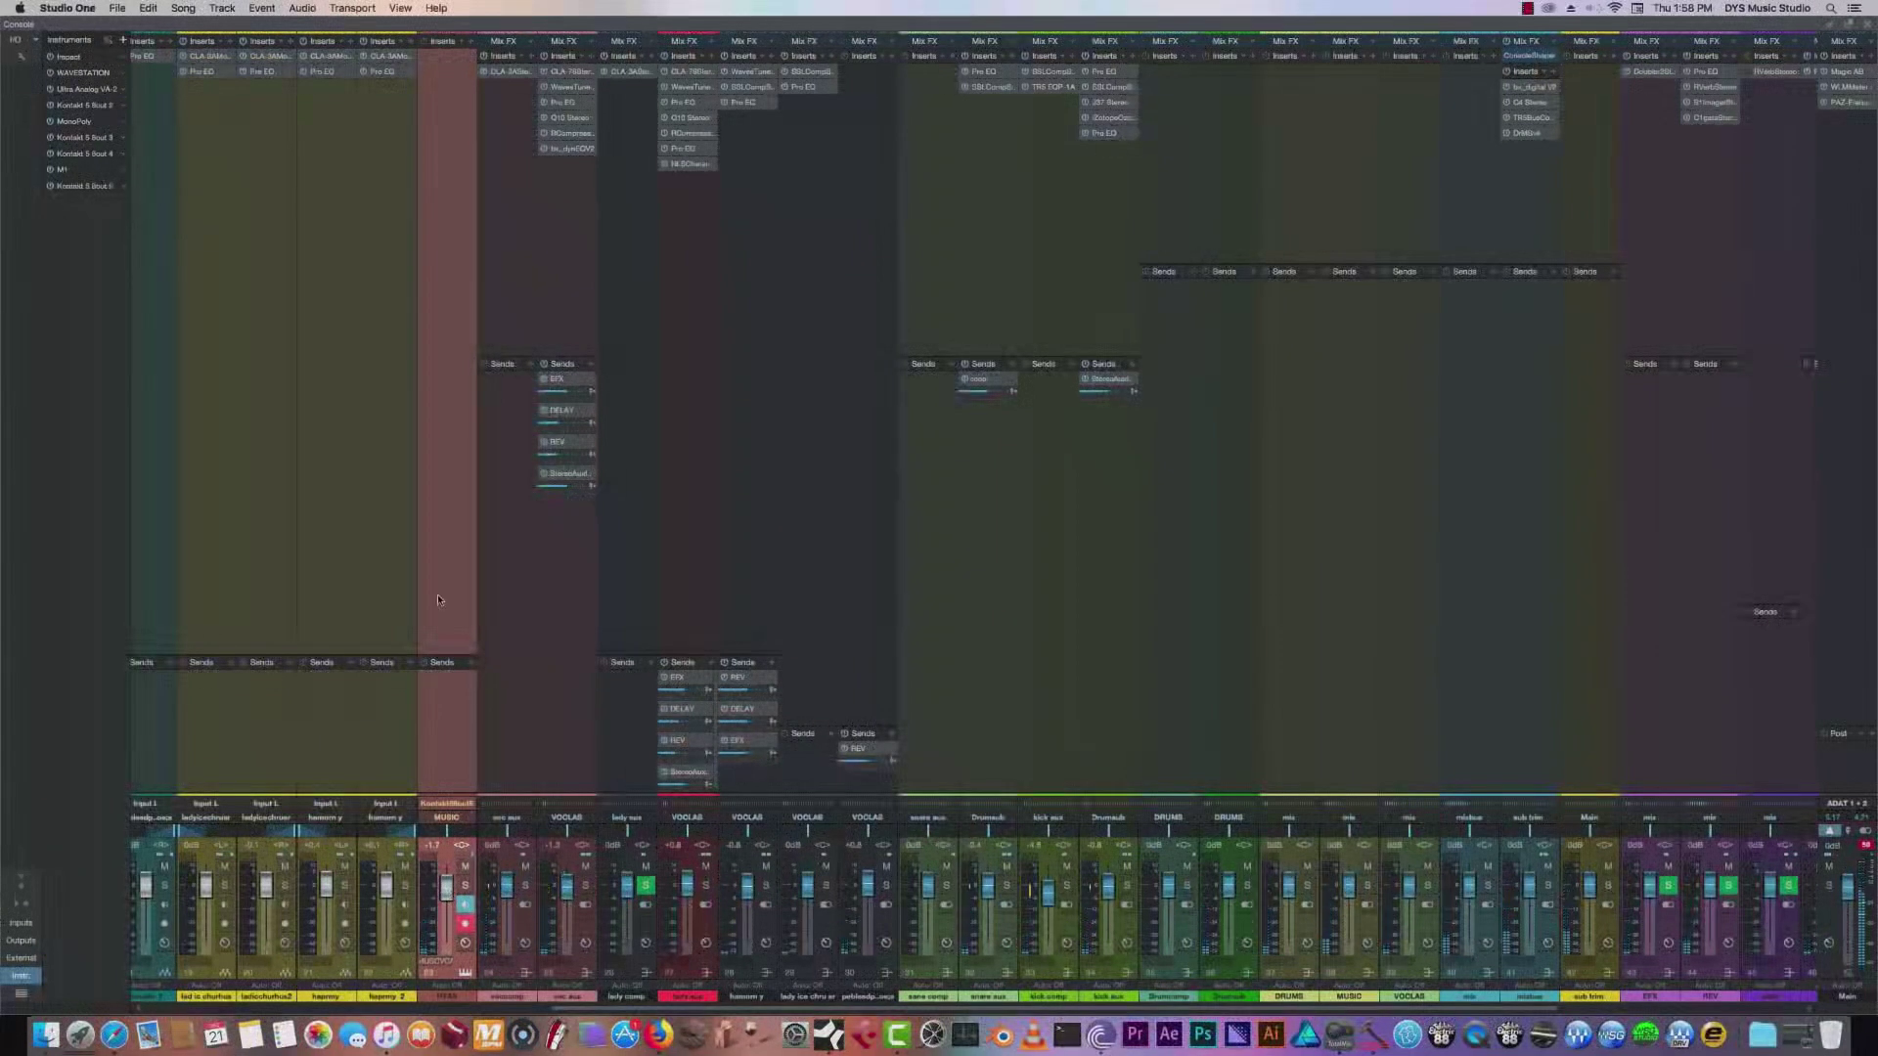
Search the plugins for "pro" and insert Pro EQ on the MUSIC channel.
{"action": "left_click", "coordinate": [473, 52]}
{"action": "left_click", "coordinate": [521, 75]}
{"action": "type", "text": "p"}
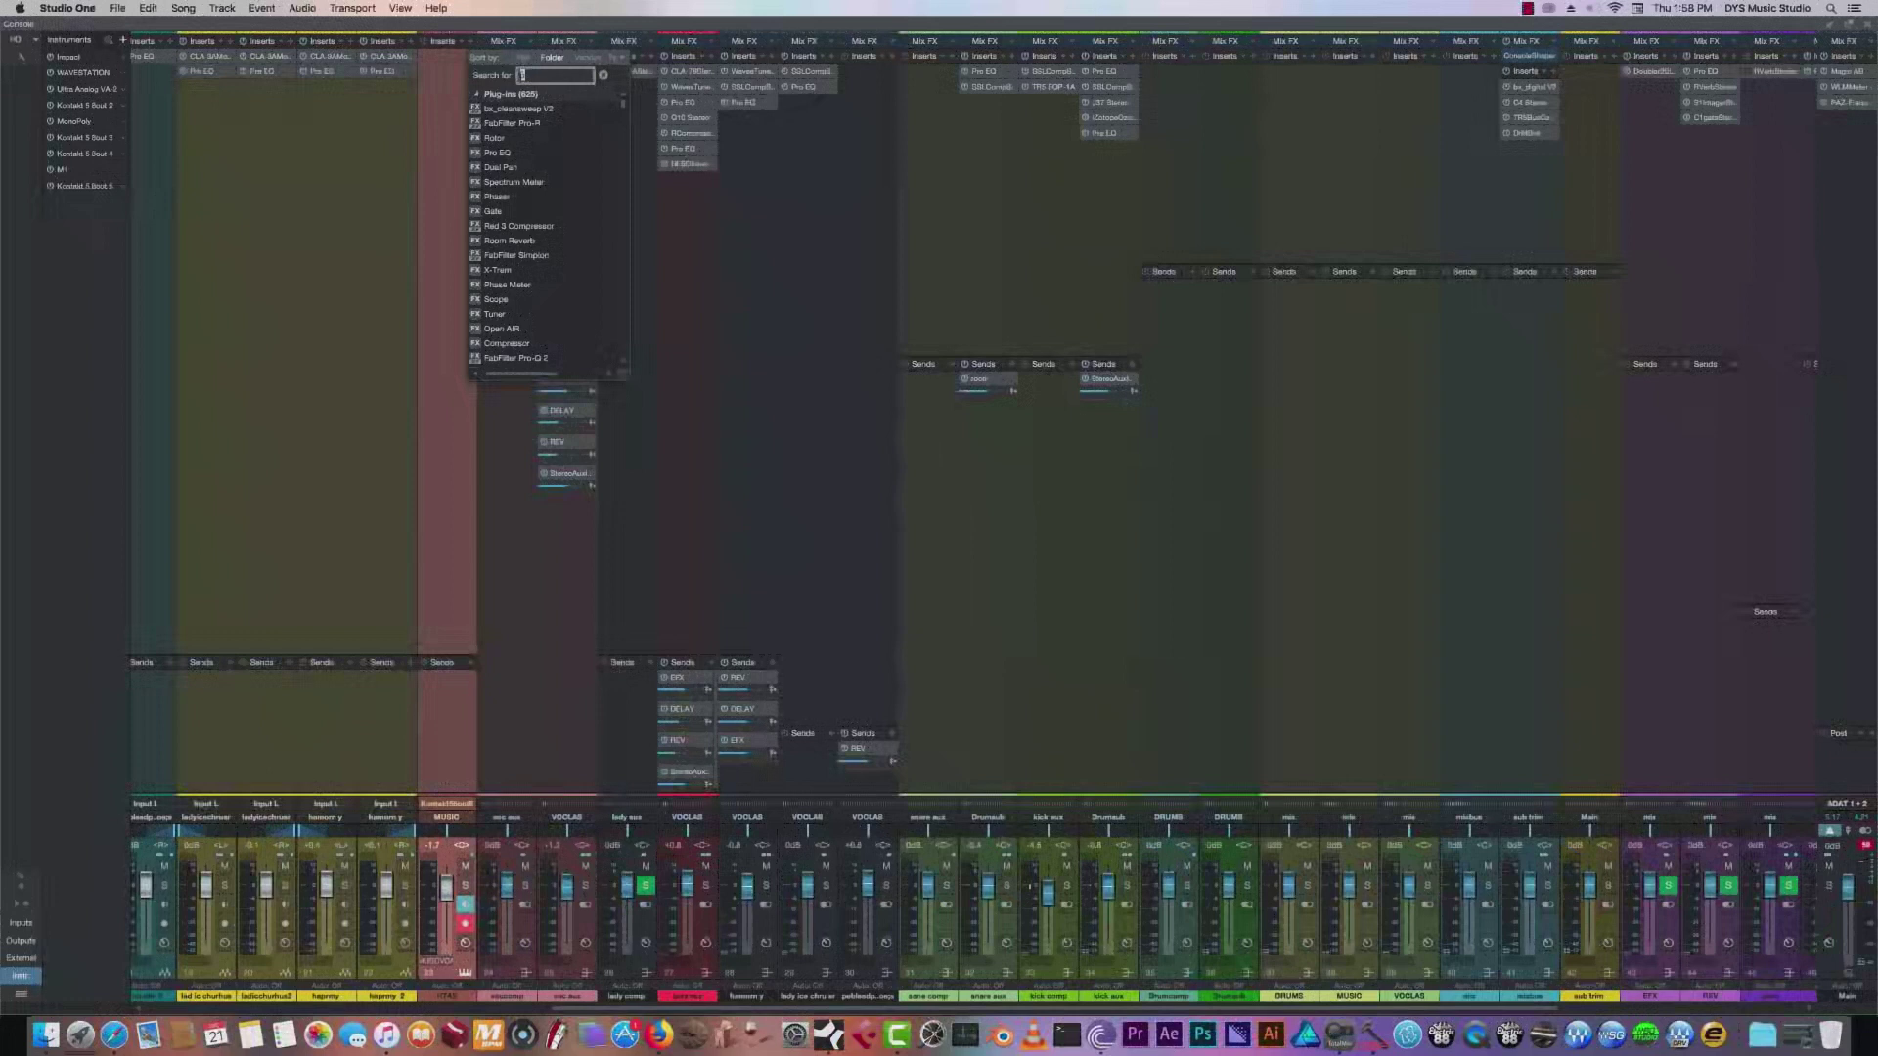
{"action": "type", "text": "ro"}
{"action": "key", "text": "Down"}
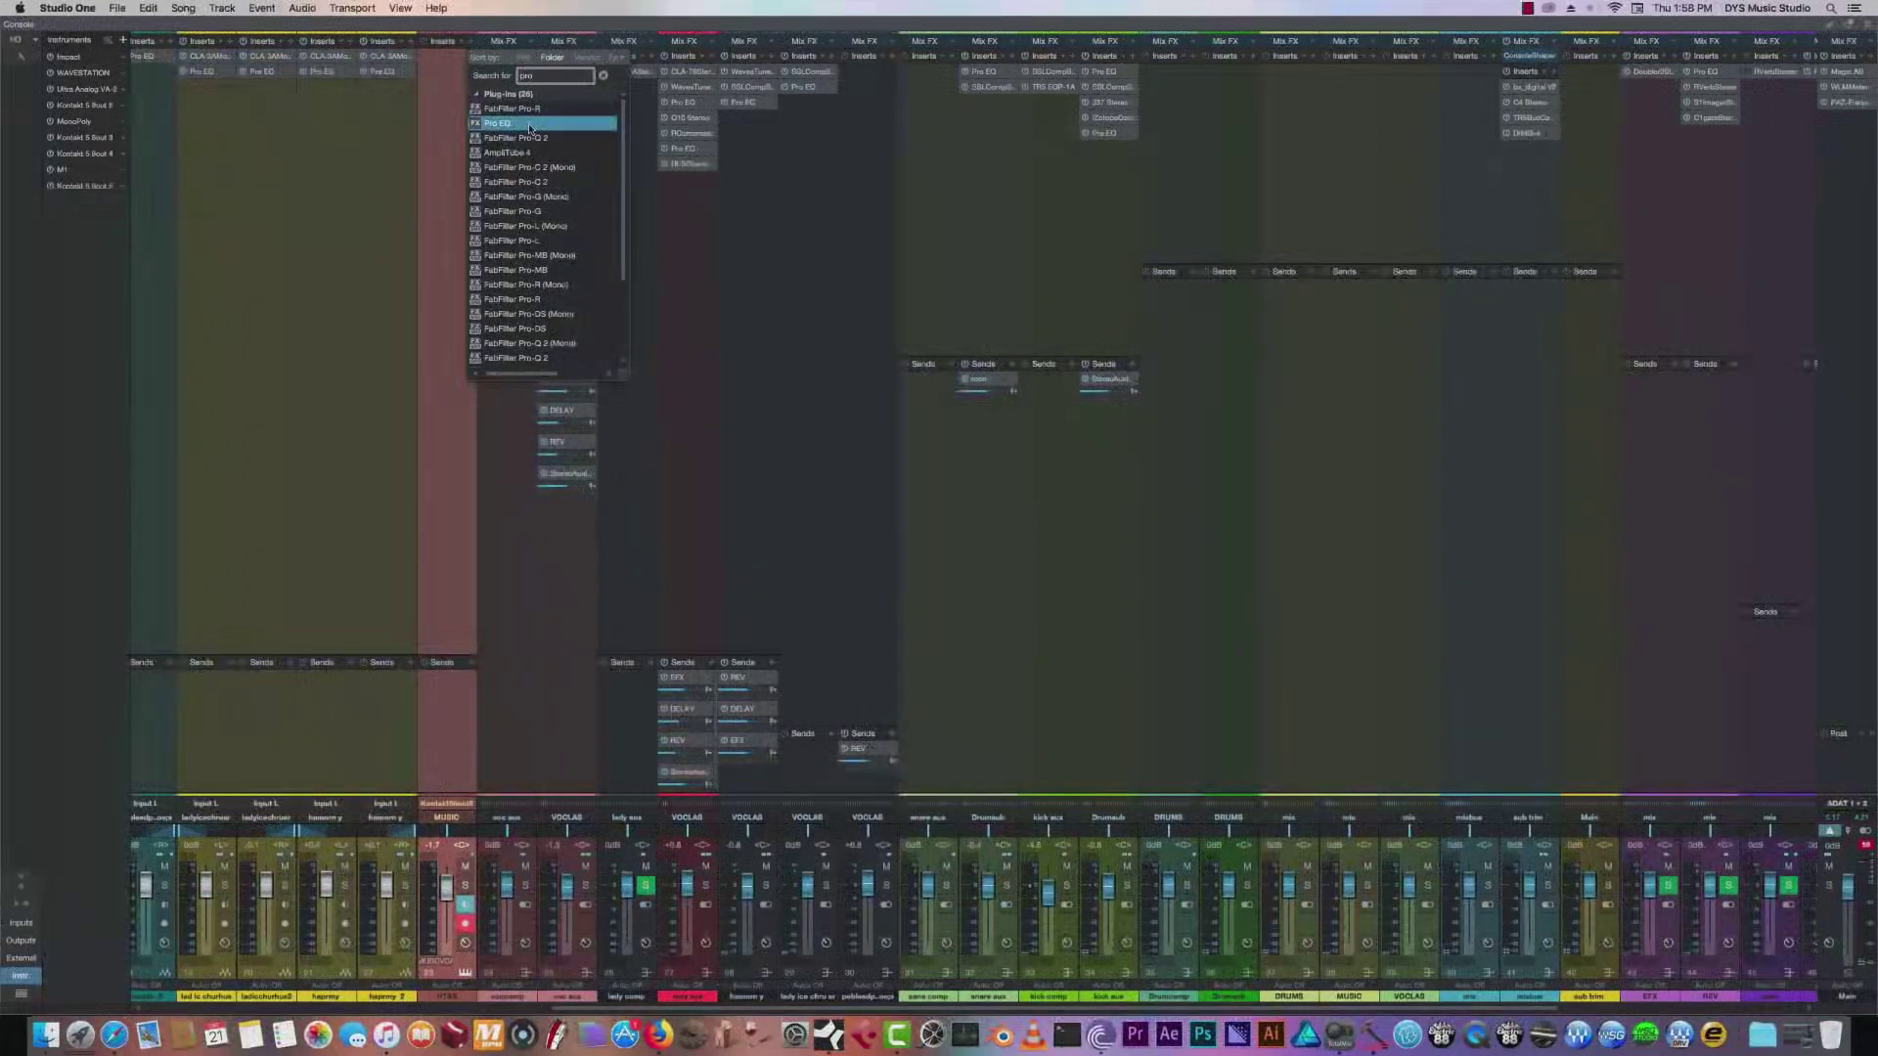
{"action": "key", "text": "Return"}
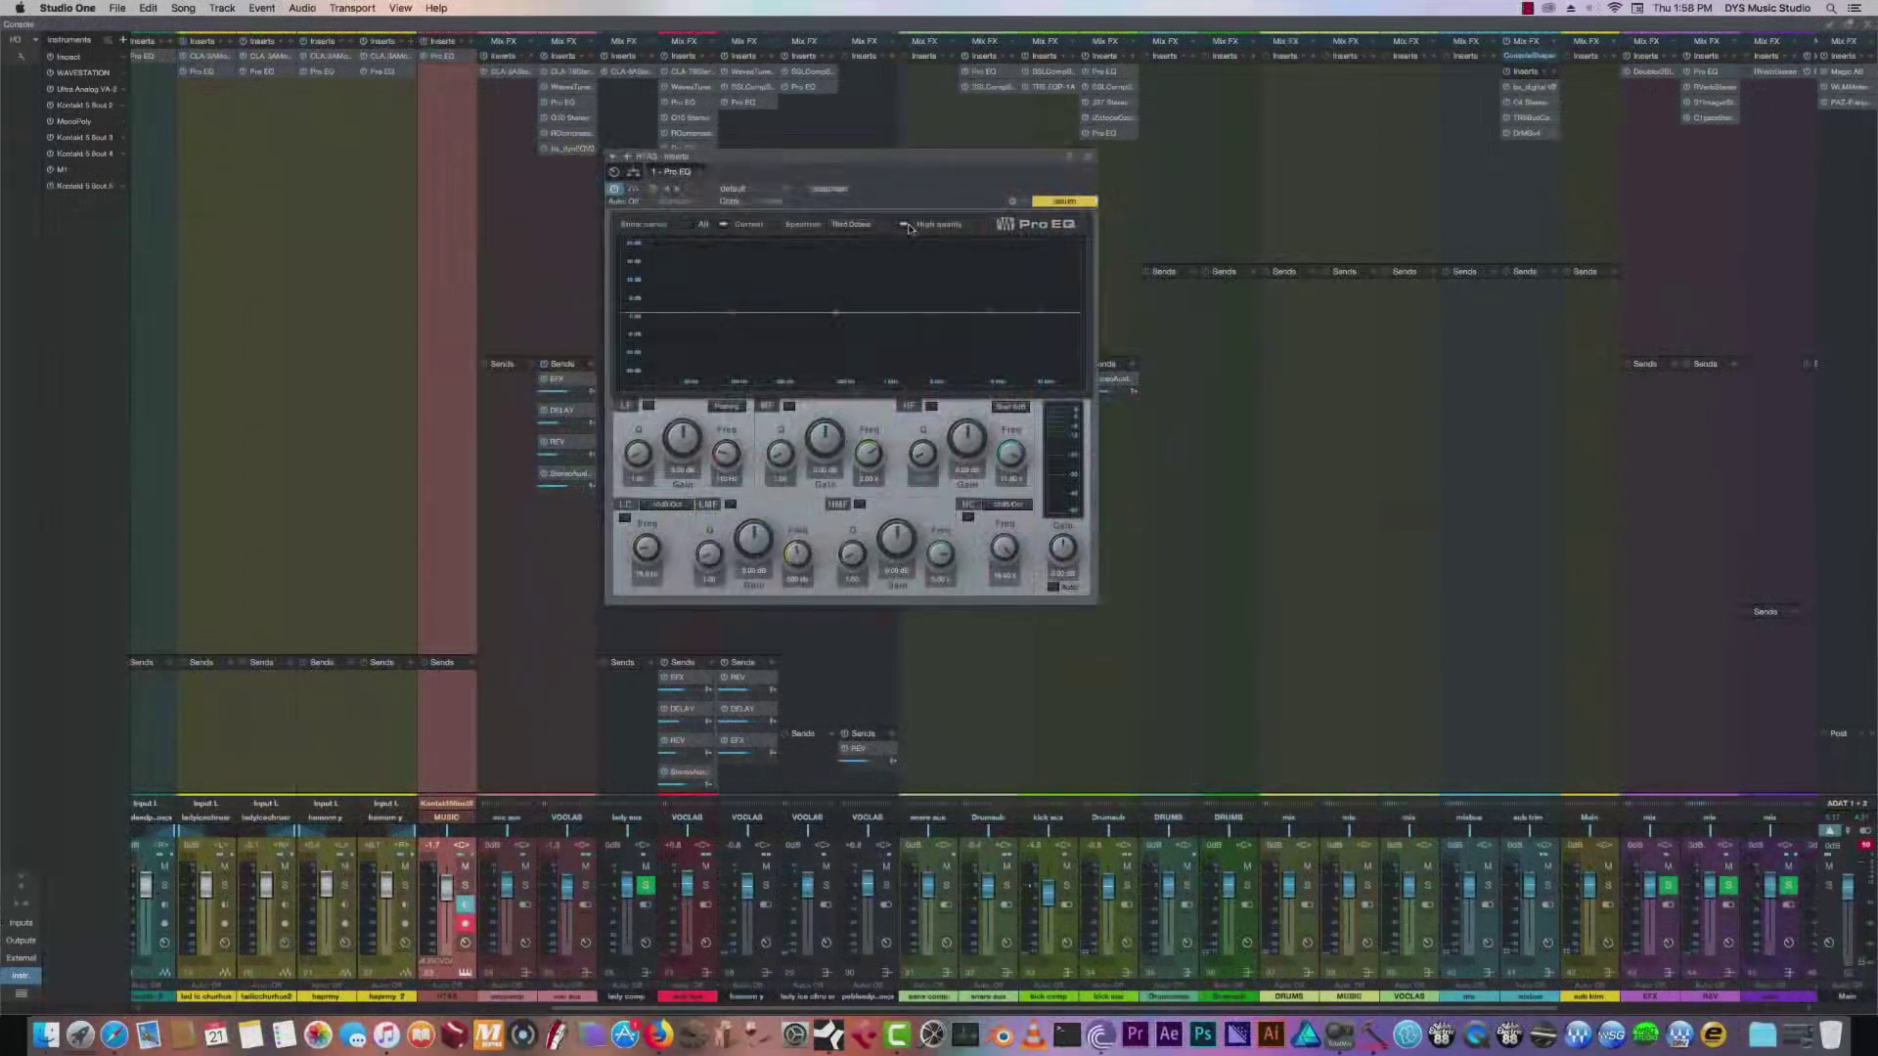
During playback, enable the low cut in the MUSIC channel's Pro EQ, raise its frequency, cut the high-mid band slightly, and close Pro EQ.
{"action": "key", "text": "space"}
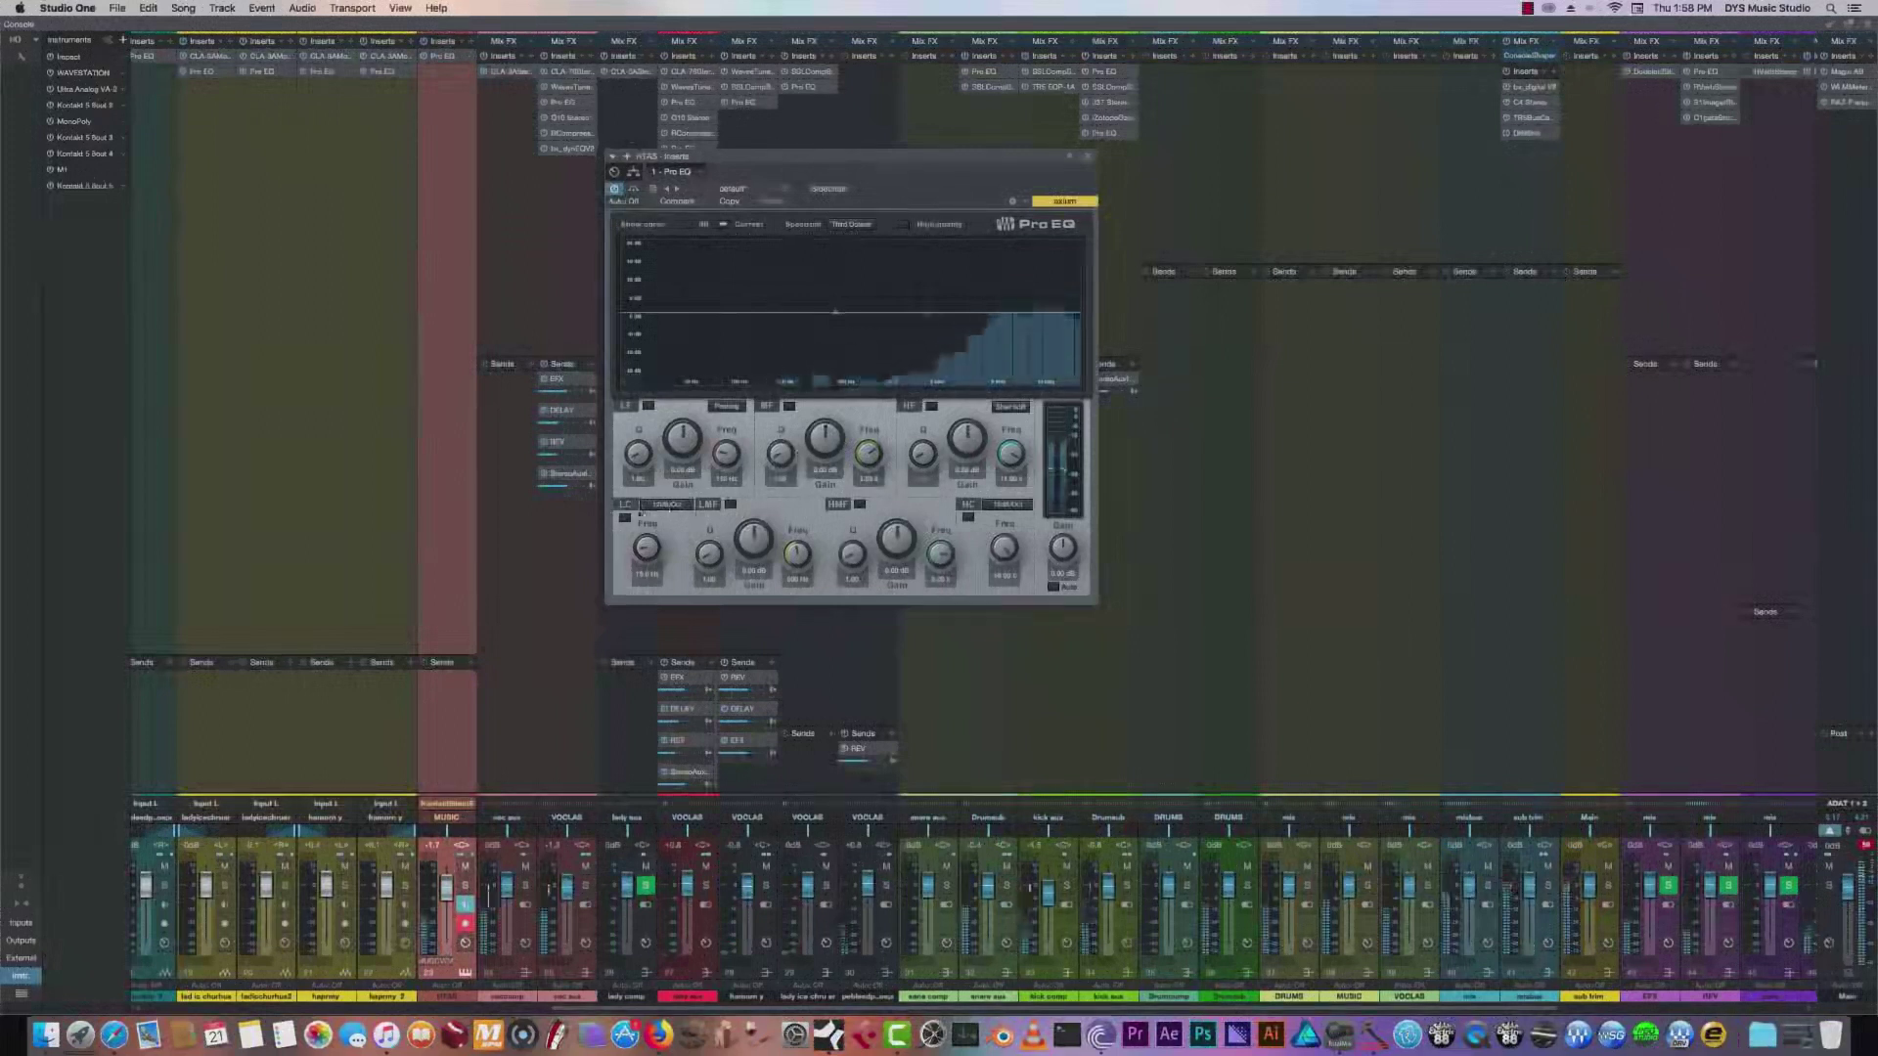
{"action": "left_click", "coordinate": [638, 509]}
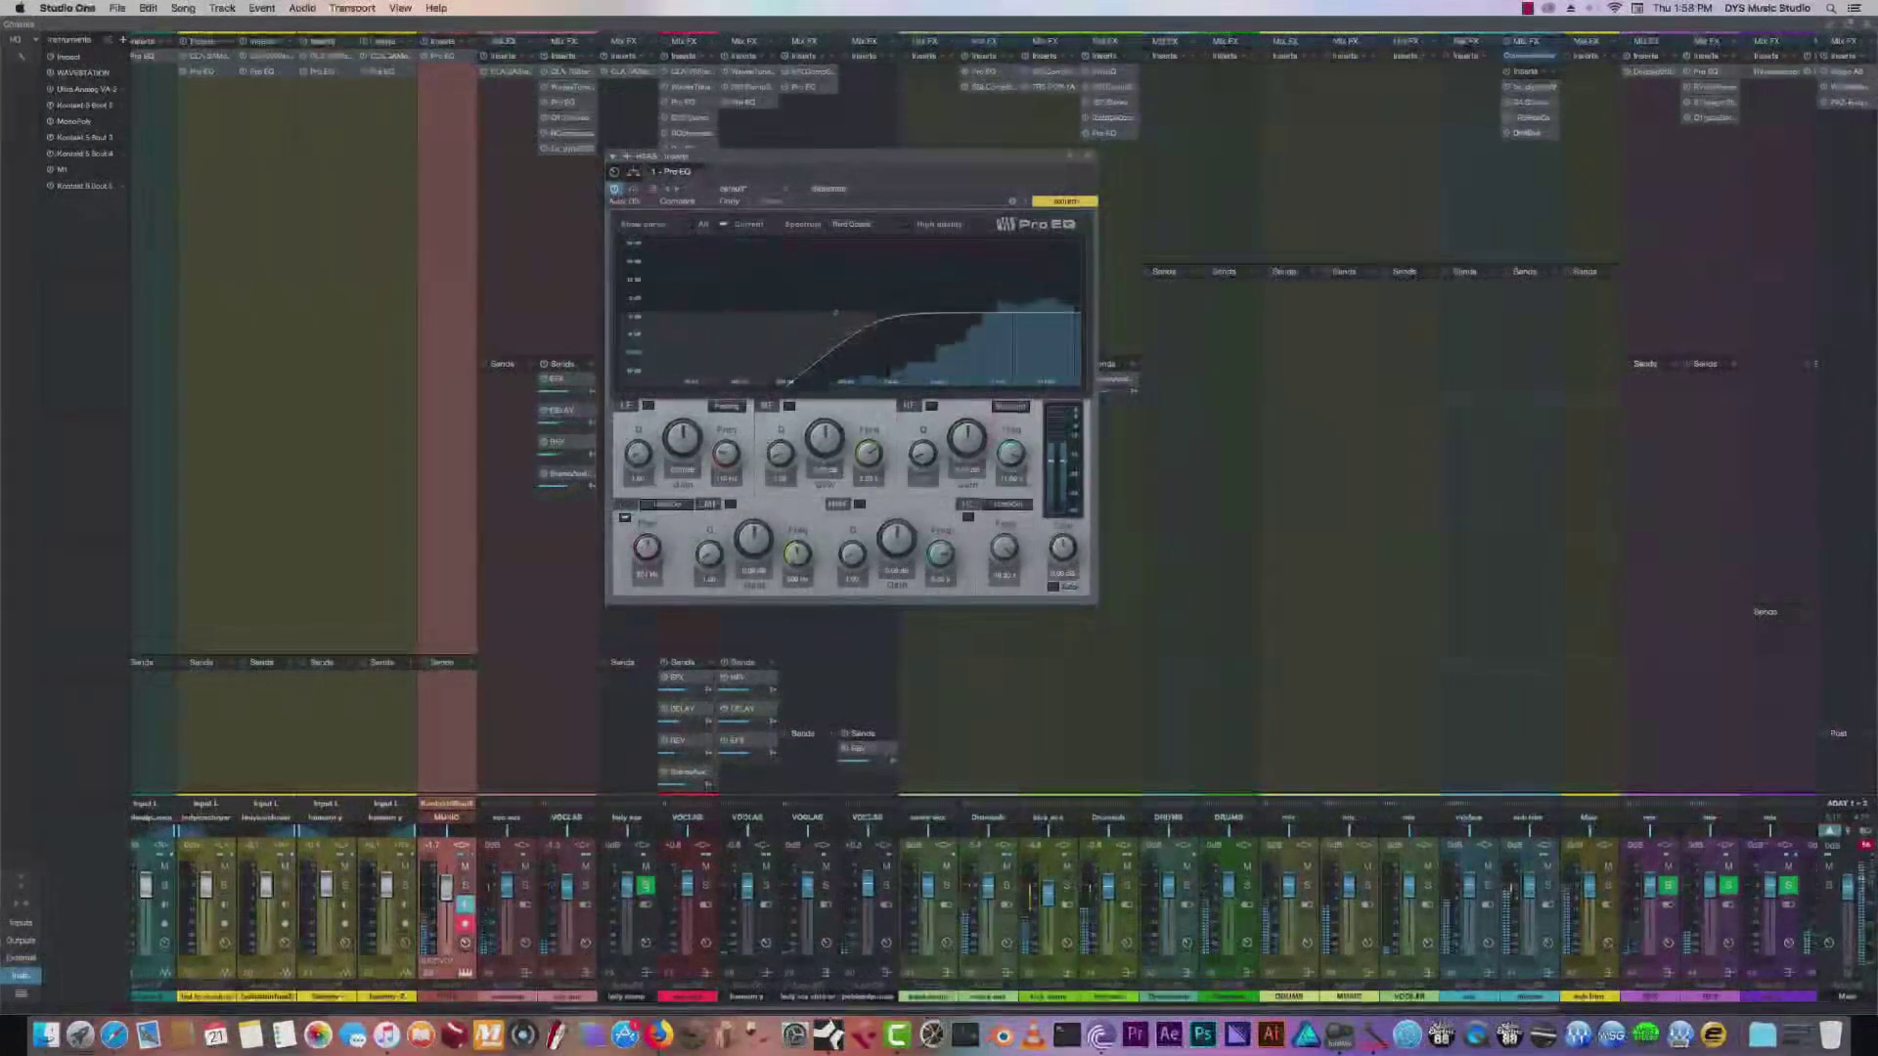
{"action": "left_click", "coordinate": [859, 504]}
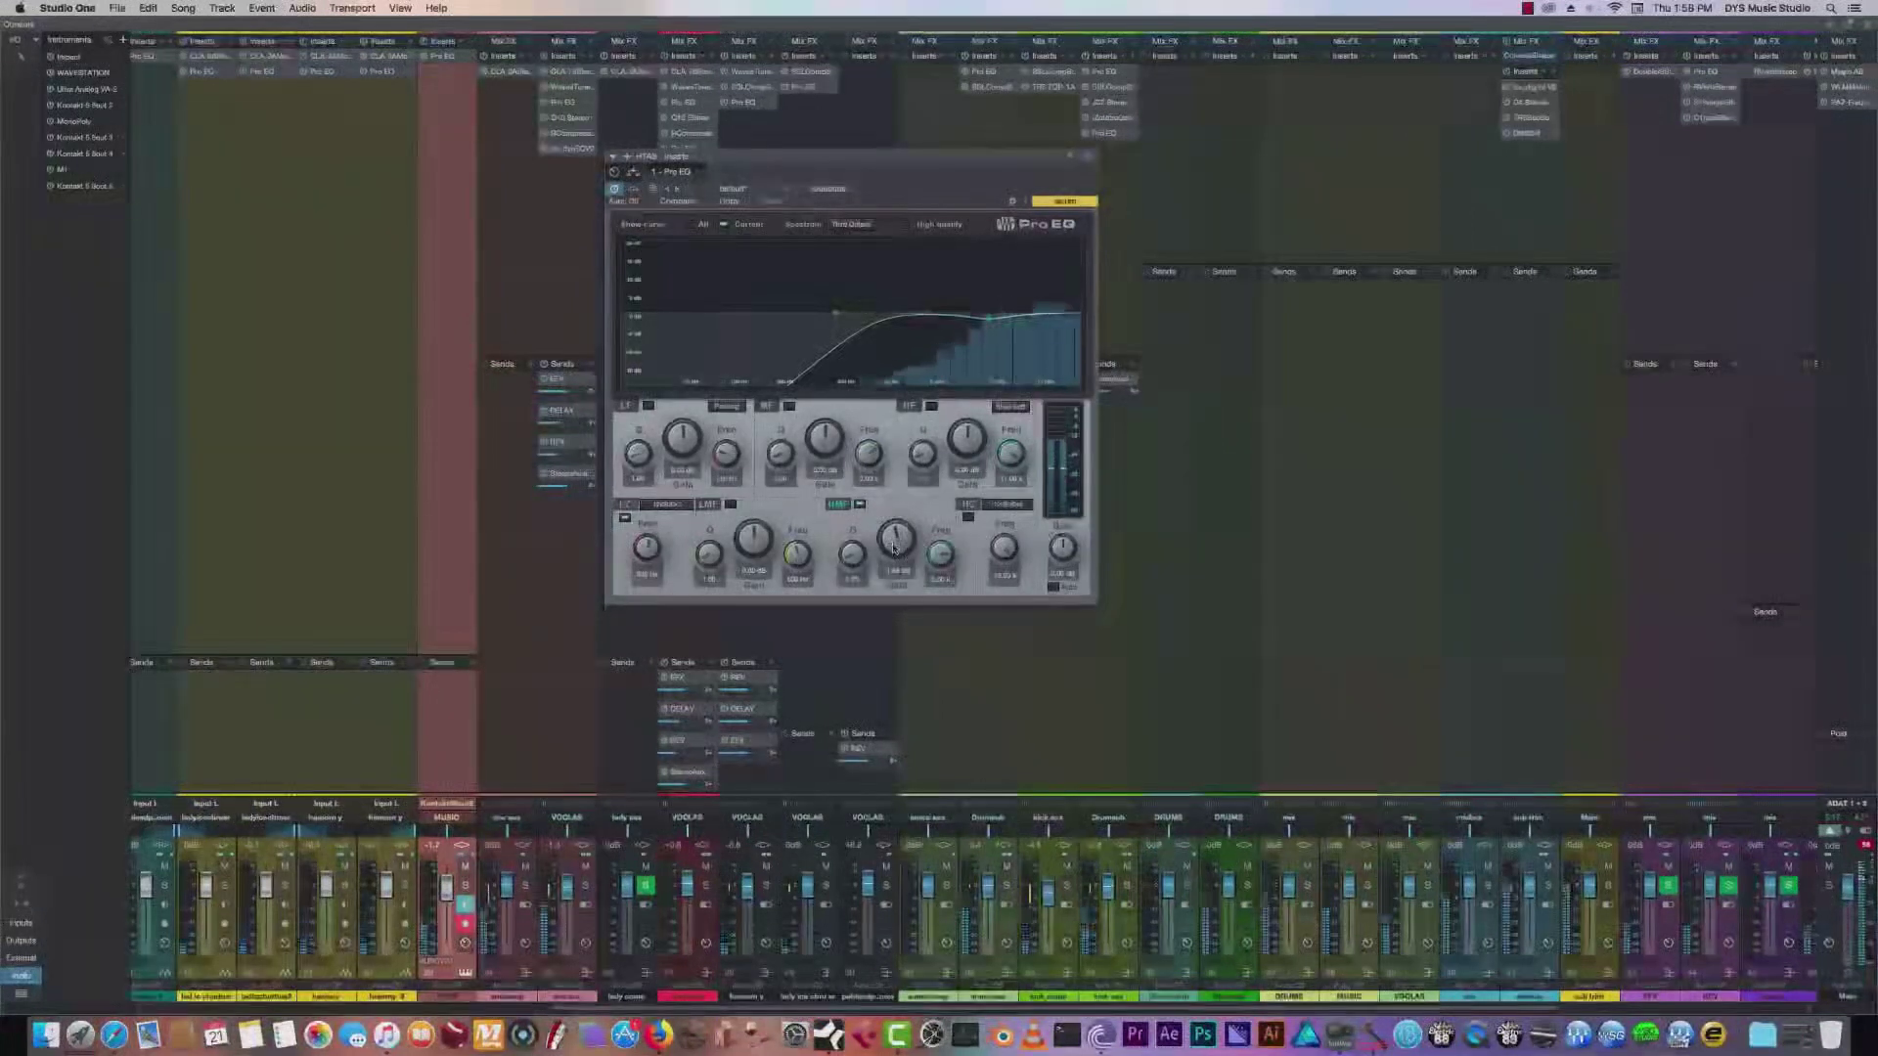
{"action": "left_click", "coordinate": [789, 405]}
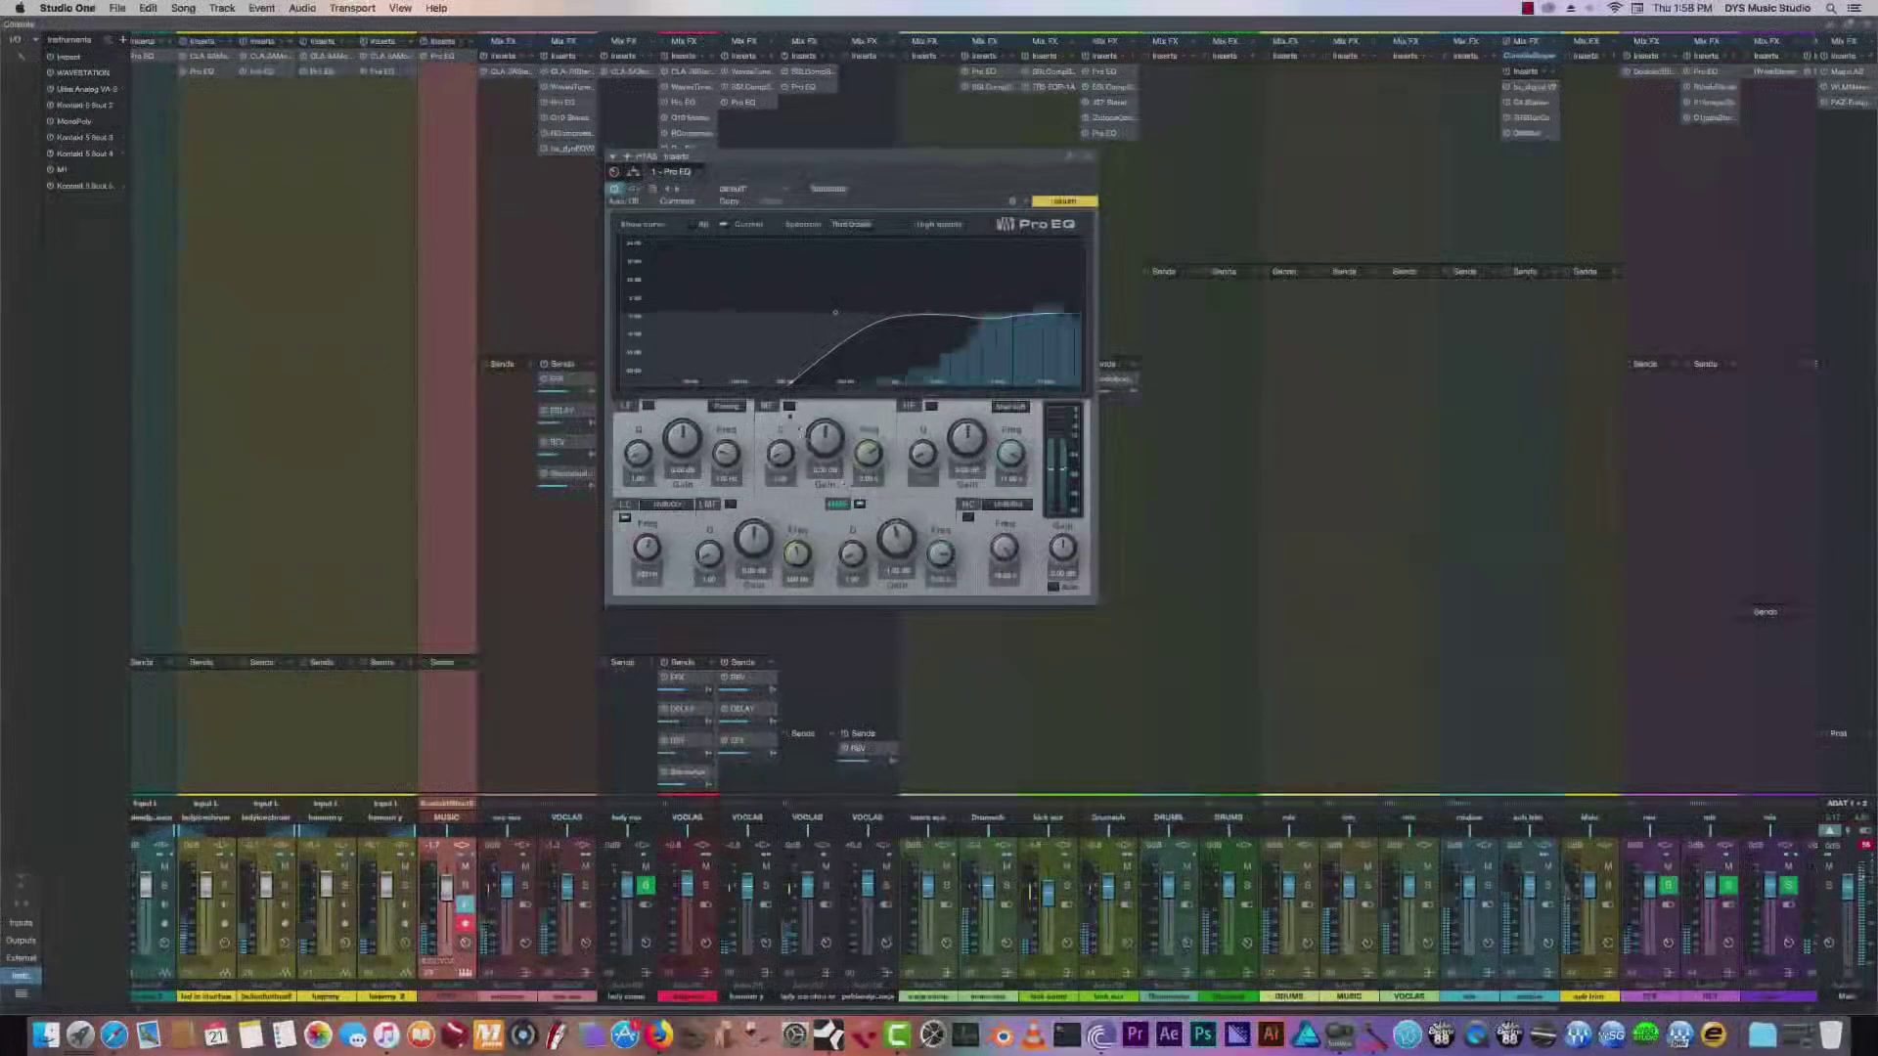
{"action": "left_click", "coordinate": [1088, 156]}
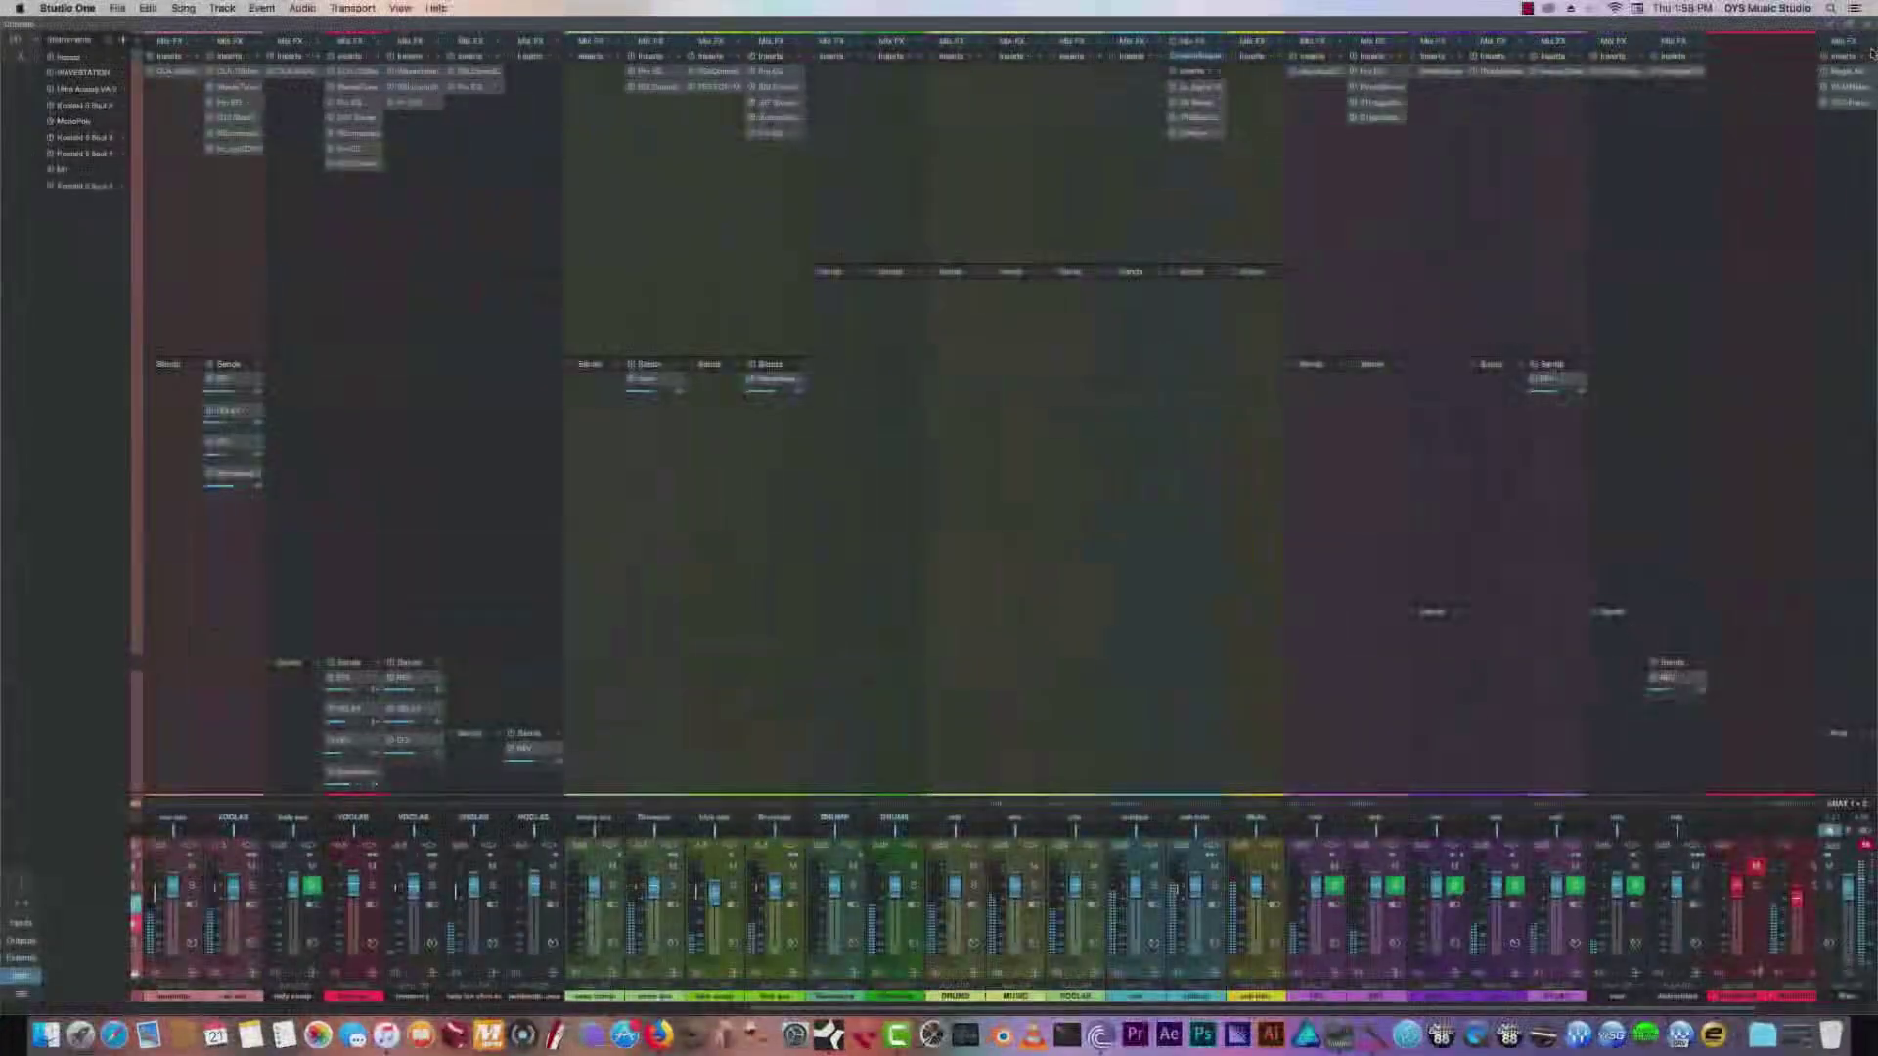
Open PAZ Frequency and the WLM Meter from the main output and place them apart over the console.
{"action": "left_click", "coordinate": [1842, 103]}
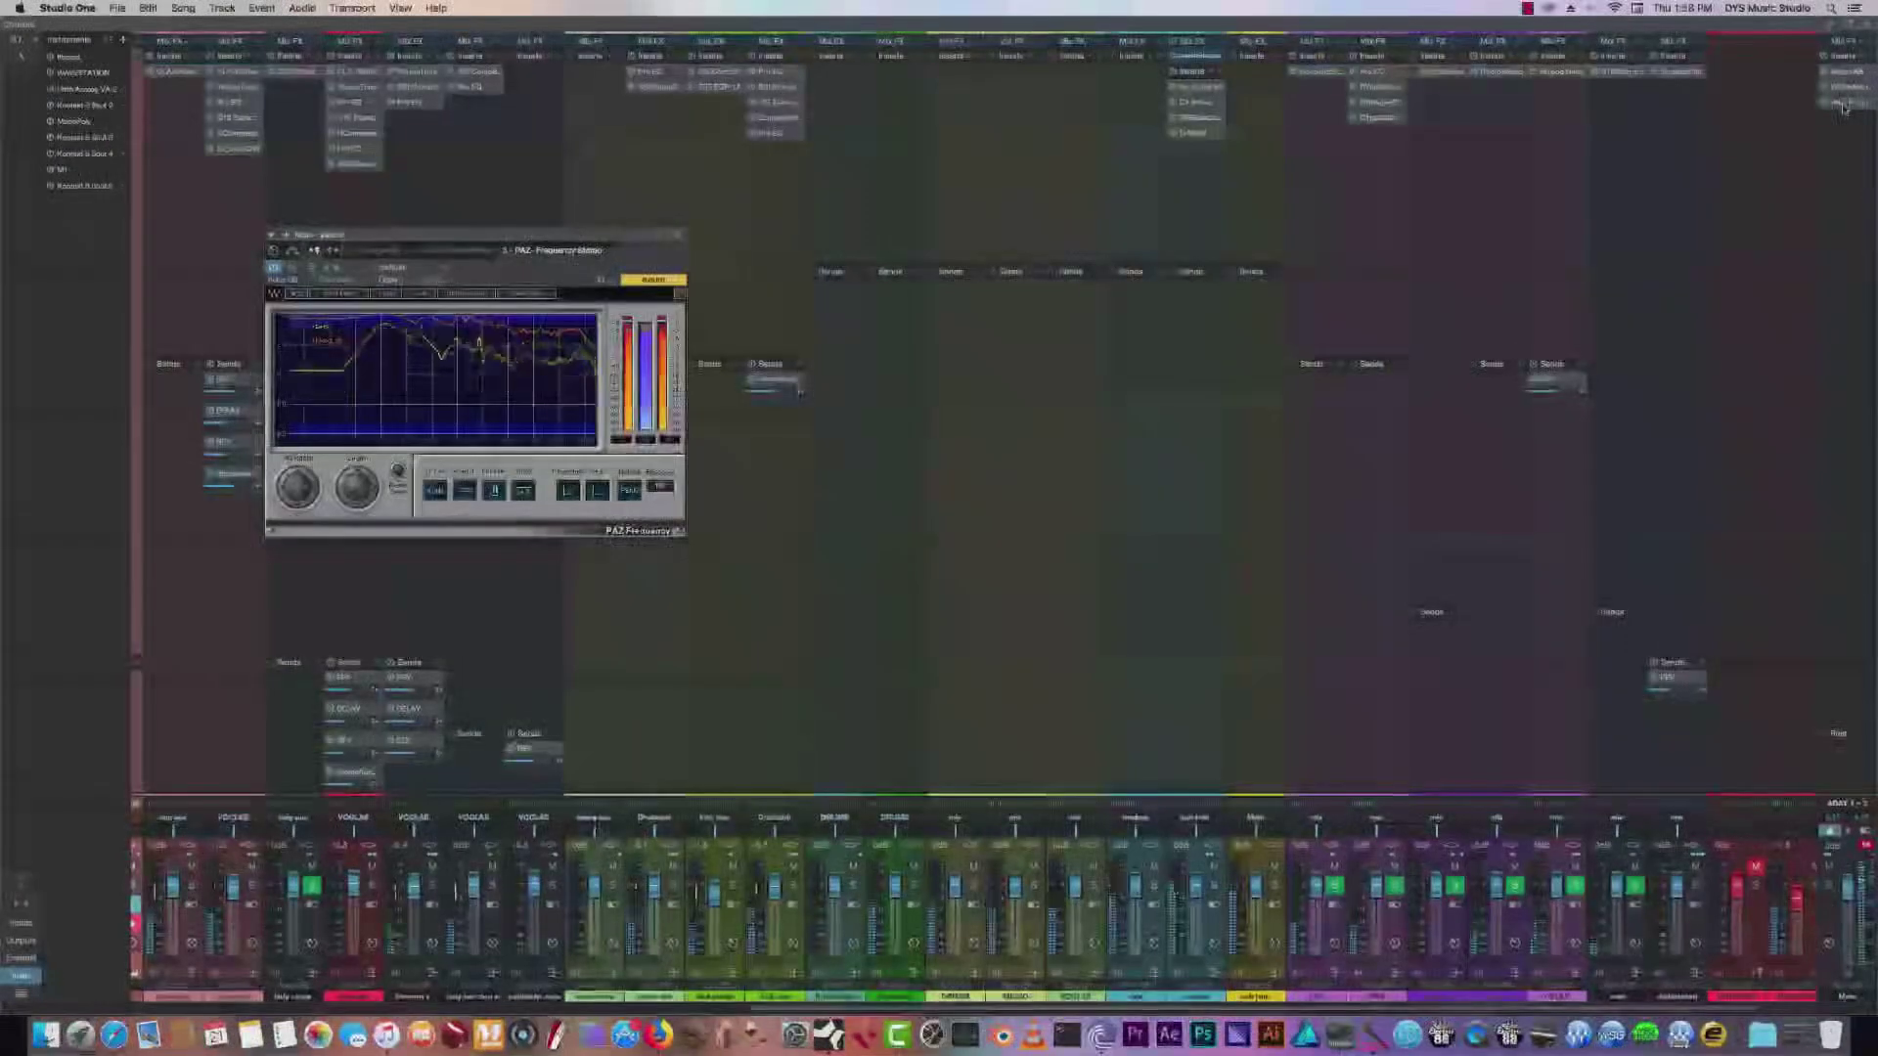
{"action": "left_click", "coordinate": [1842, 99]}
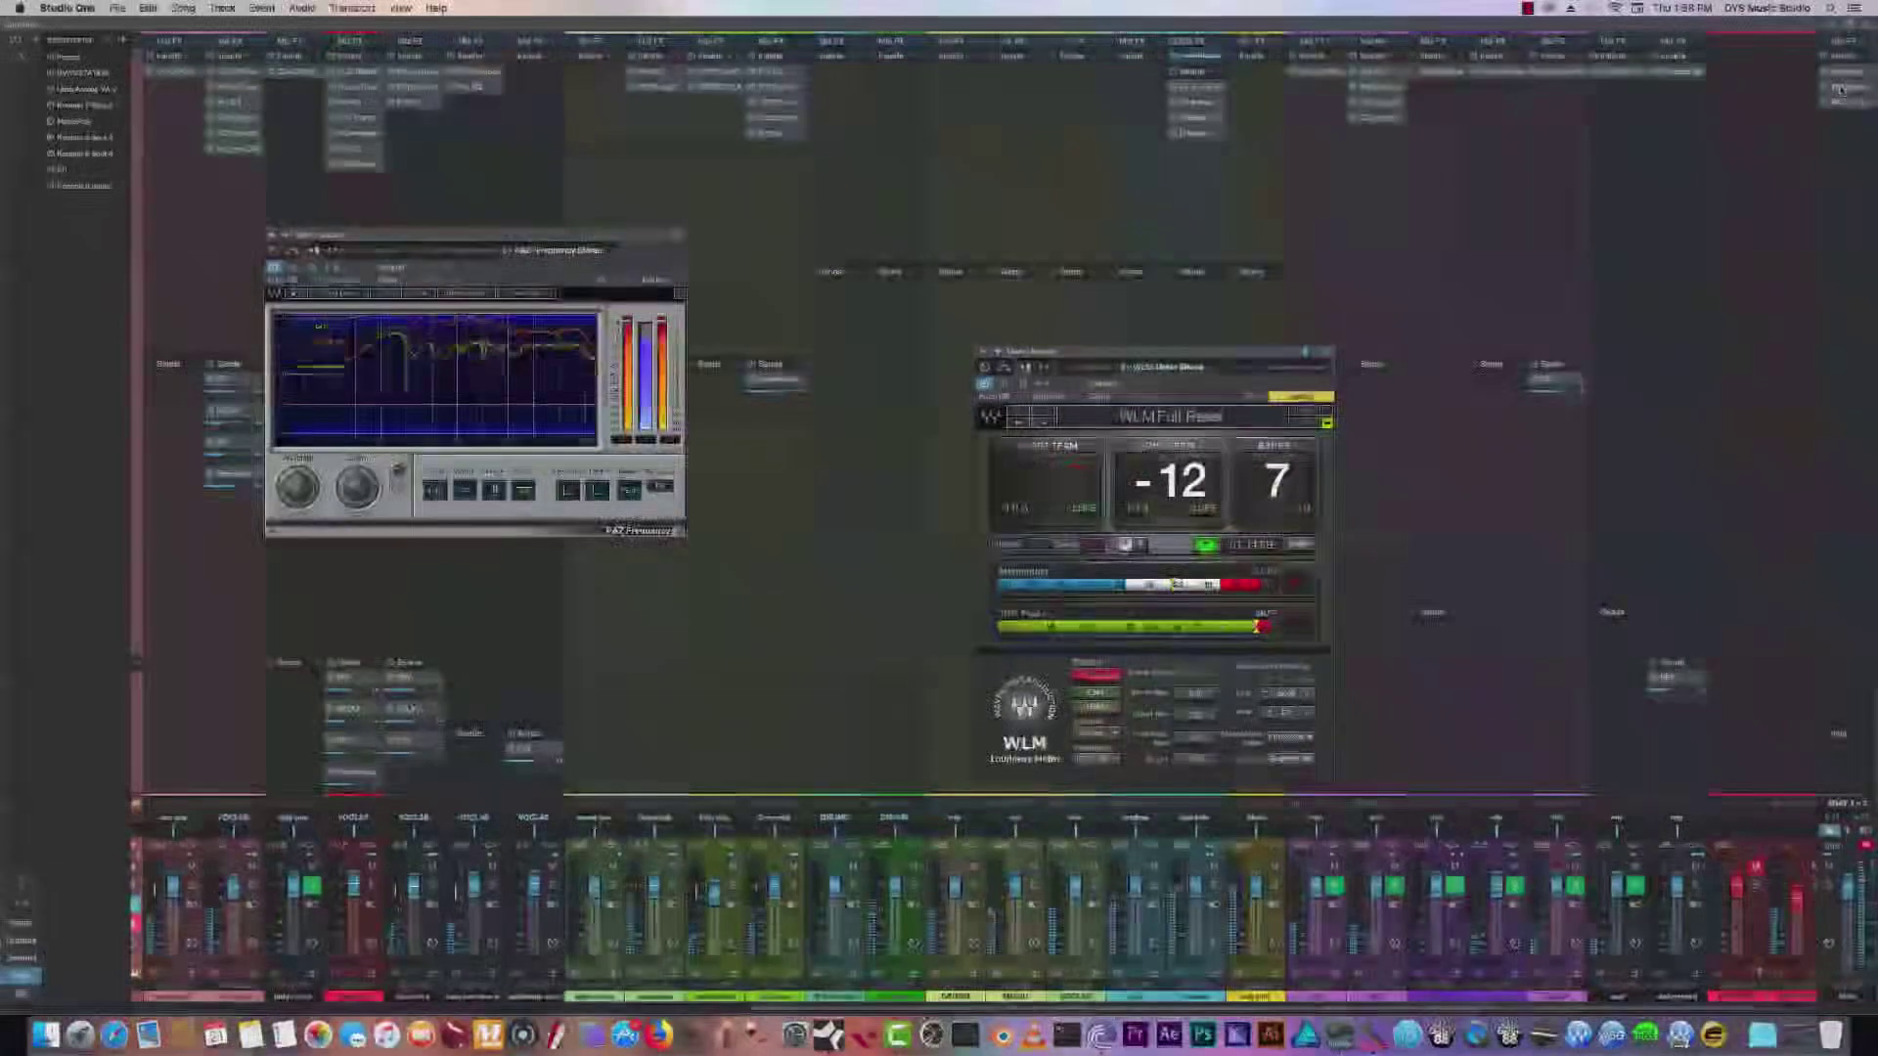
{"action": "left_click_drag", "start_coordinate": [1076, 350], "coordinate": [968, 330]}
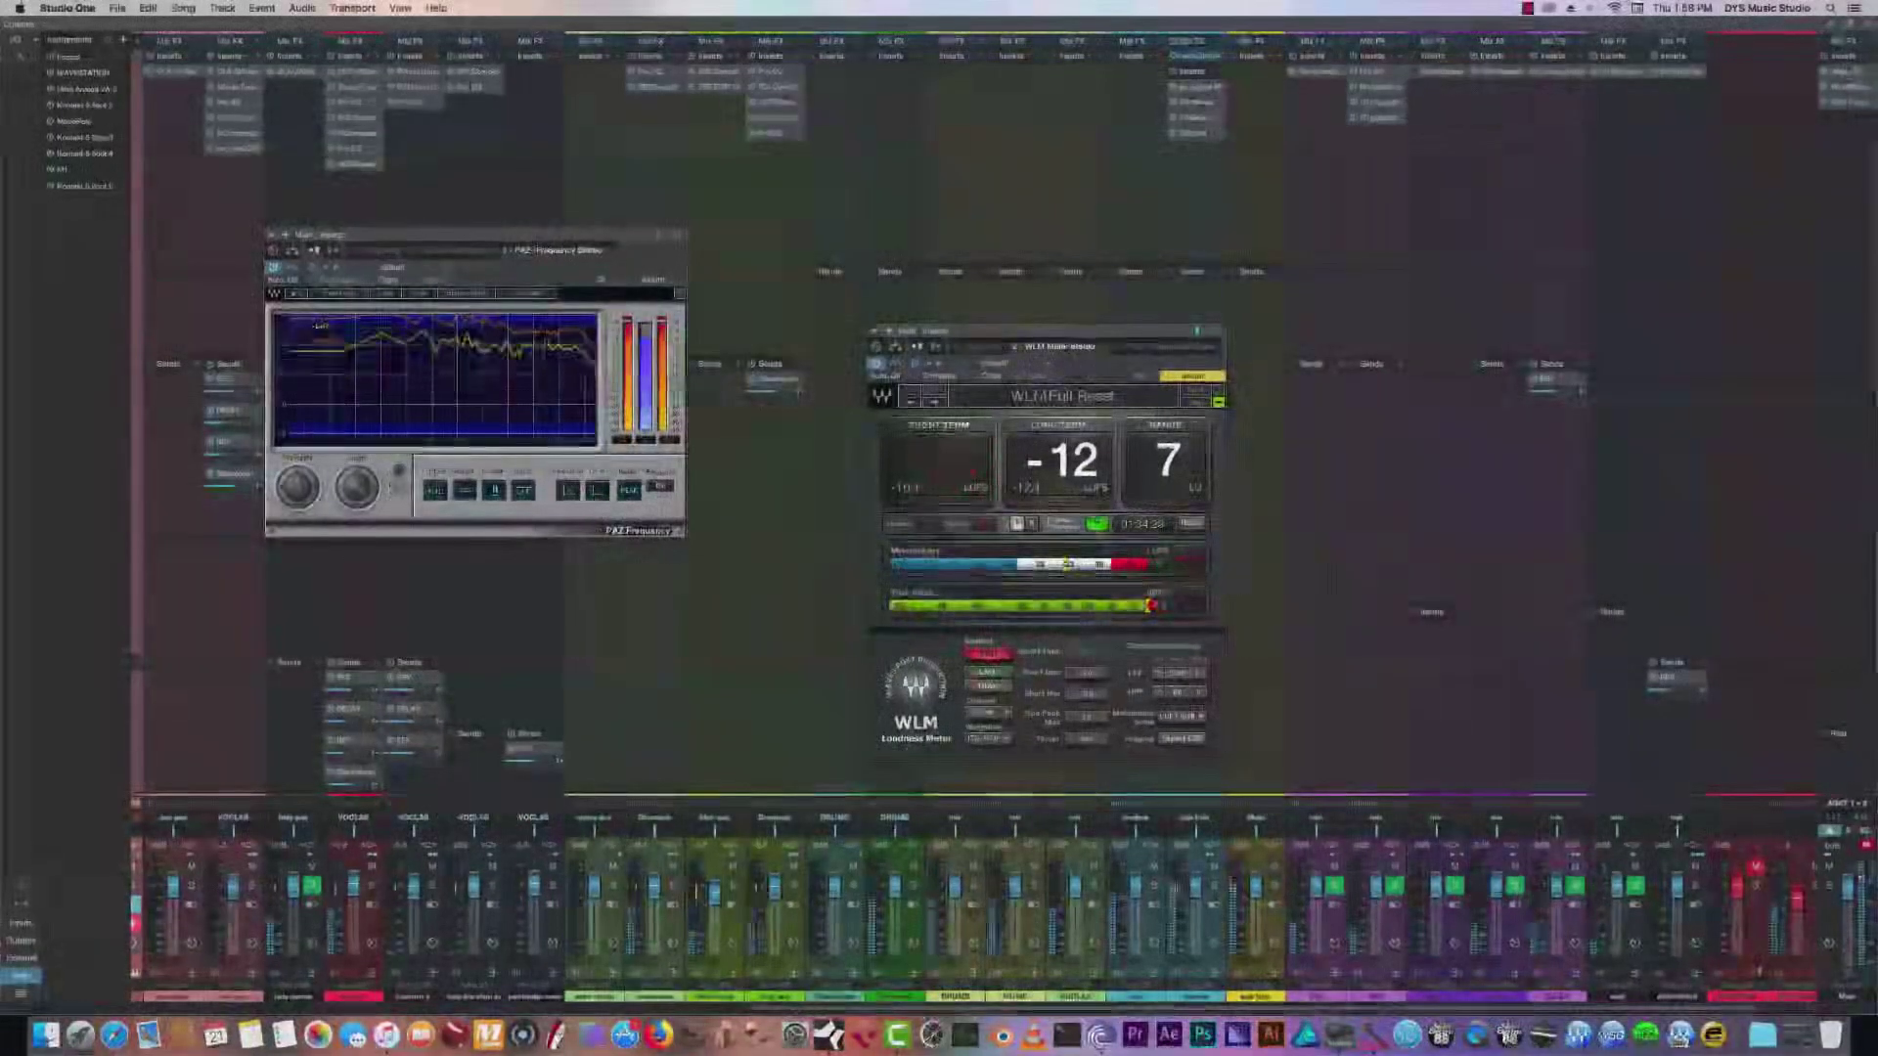
Open Magic AB on the main output, compare the mix (A) with the reference track (B) during playback, ending on A, and close it.
{"action": "left_click", "coordinate": [1845, 73]}
{"action": "left_click", "coordinate": [1243, 595]}
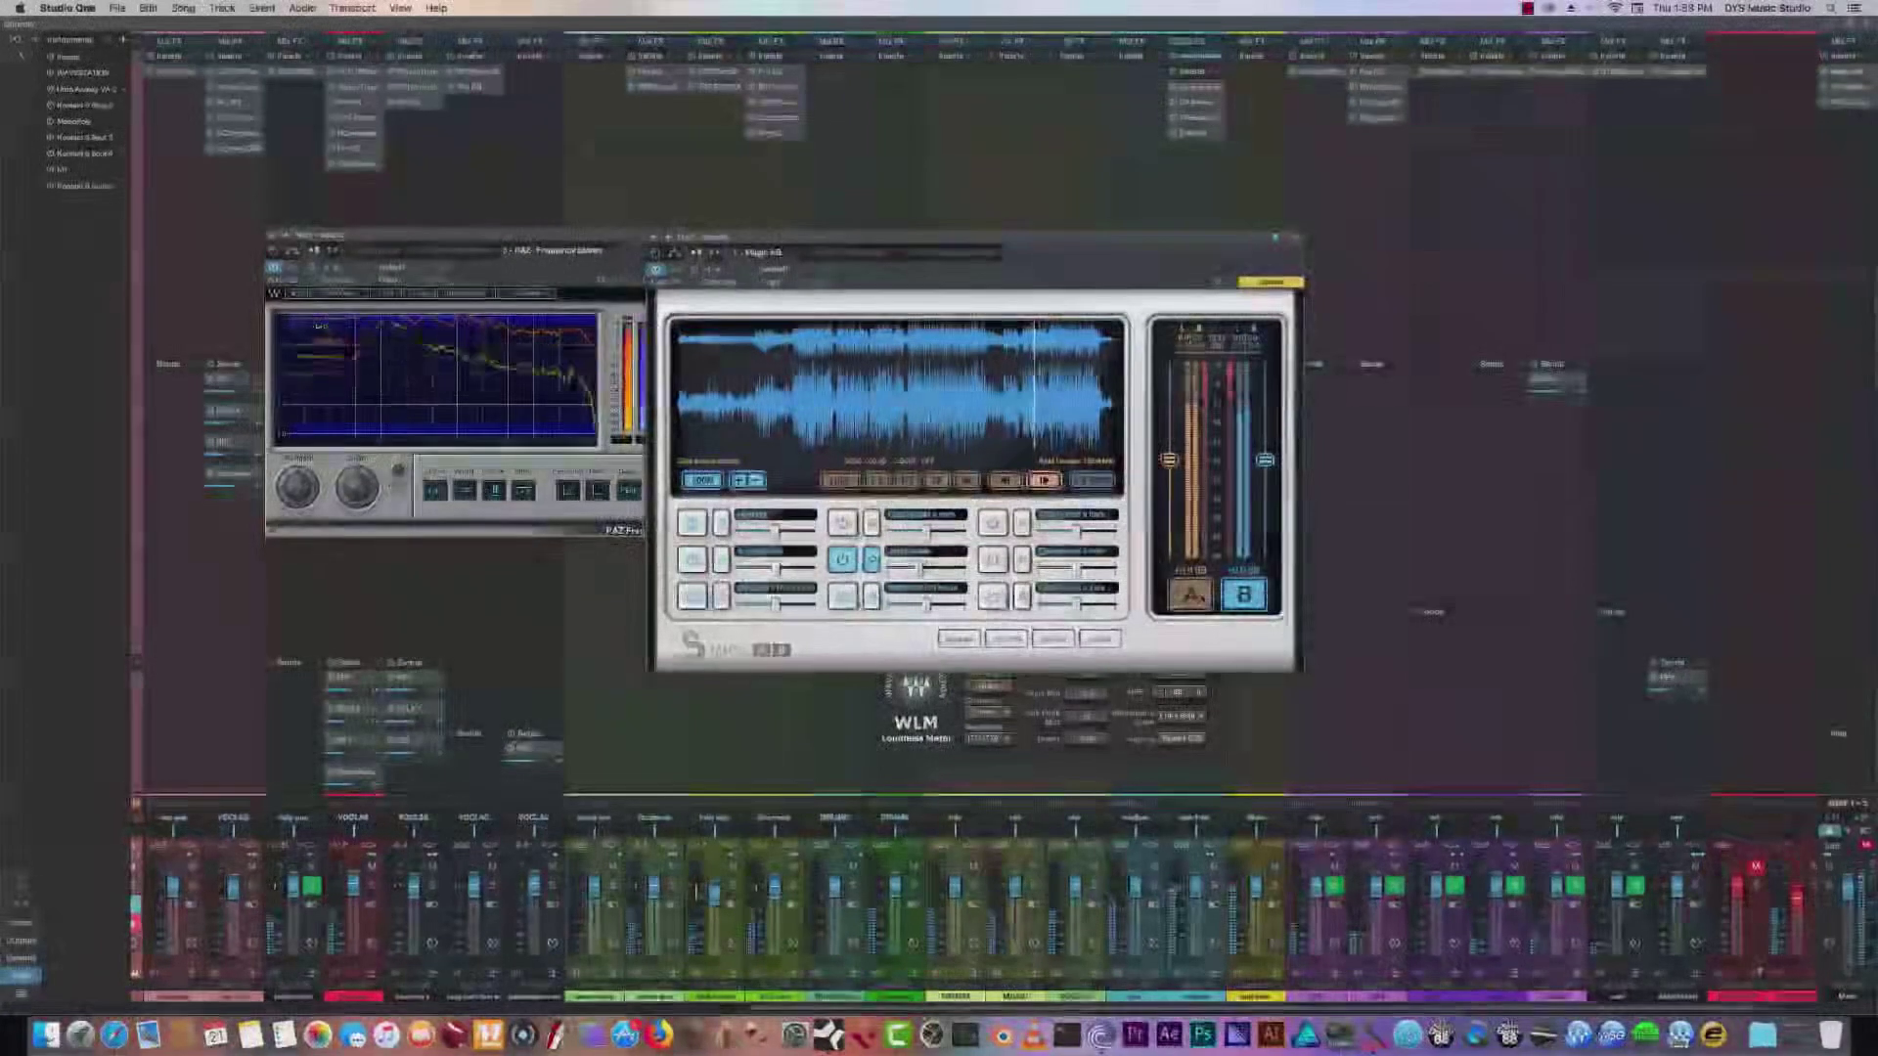
{"action": "left_click", "coordinate": [1190, 593]}
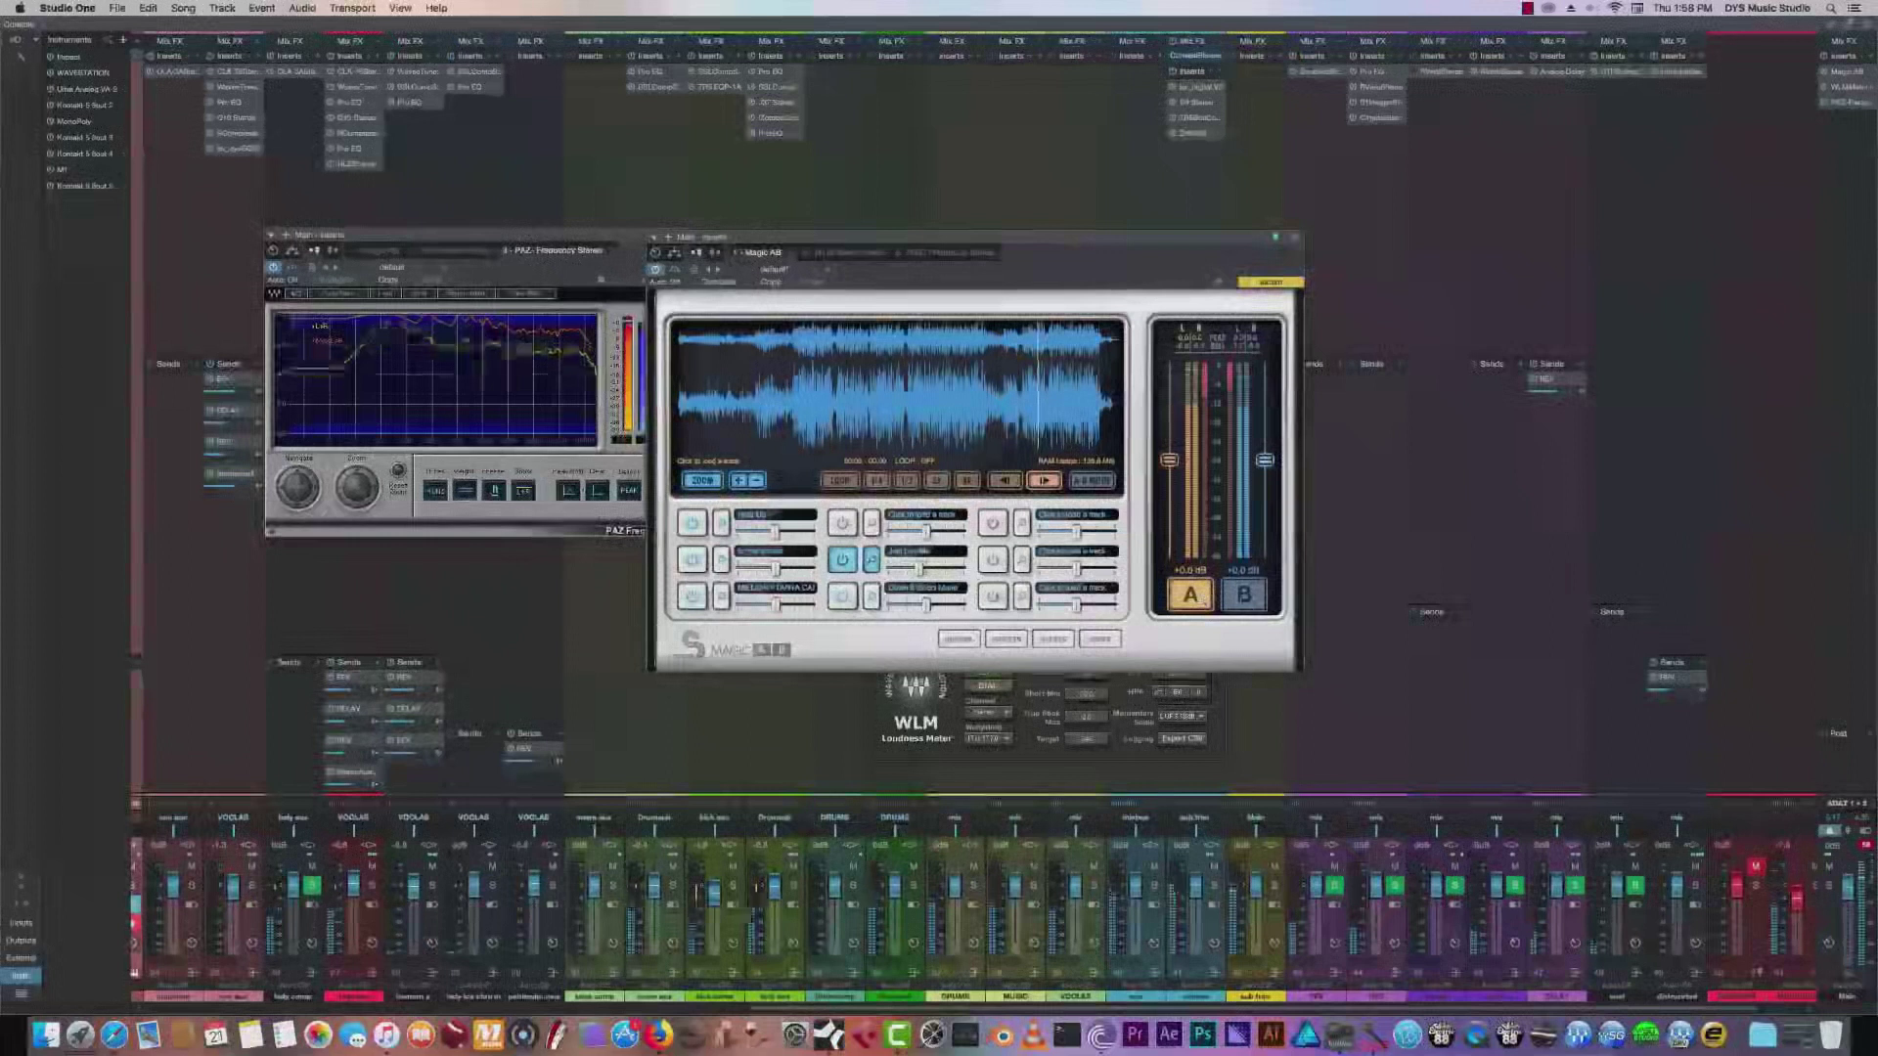
{"action": "left_click", "coordinate": [1242, 594]}
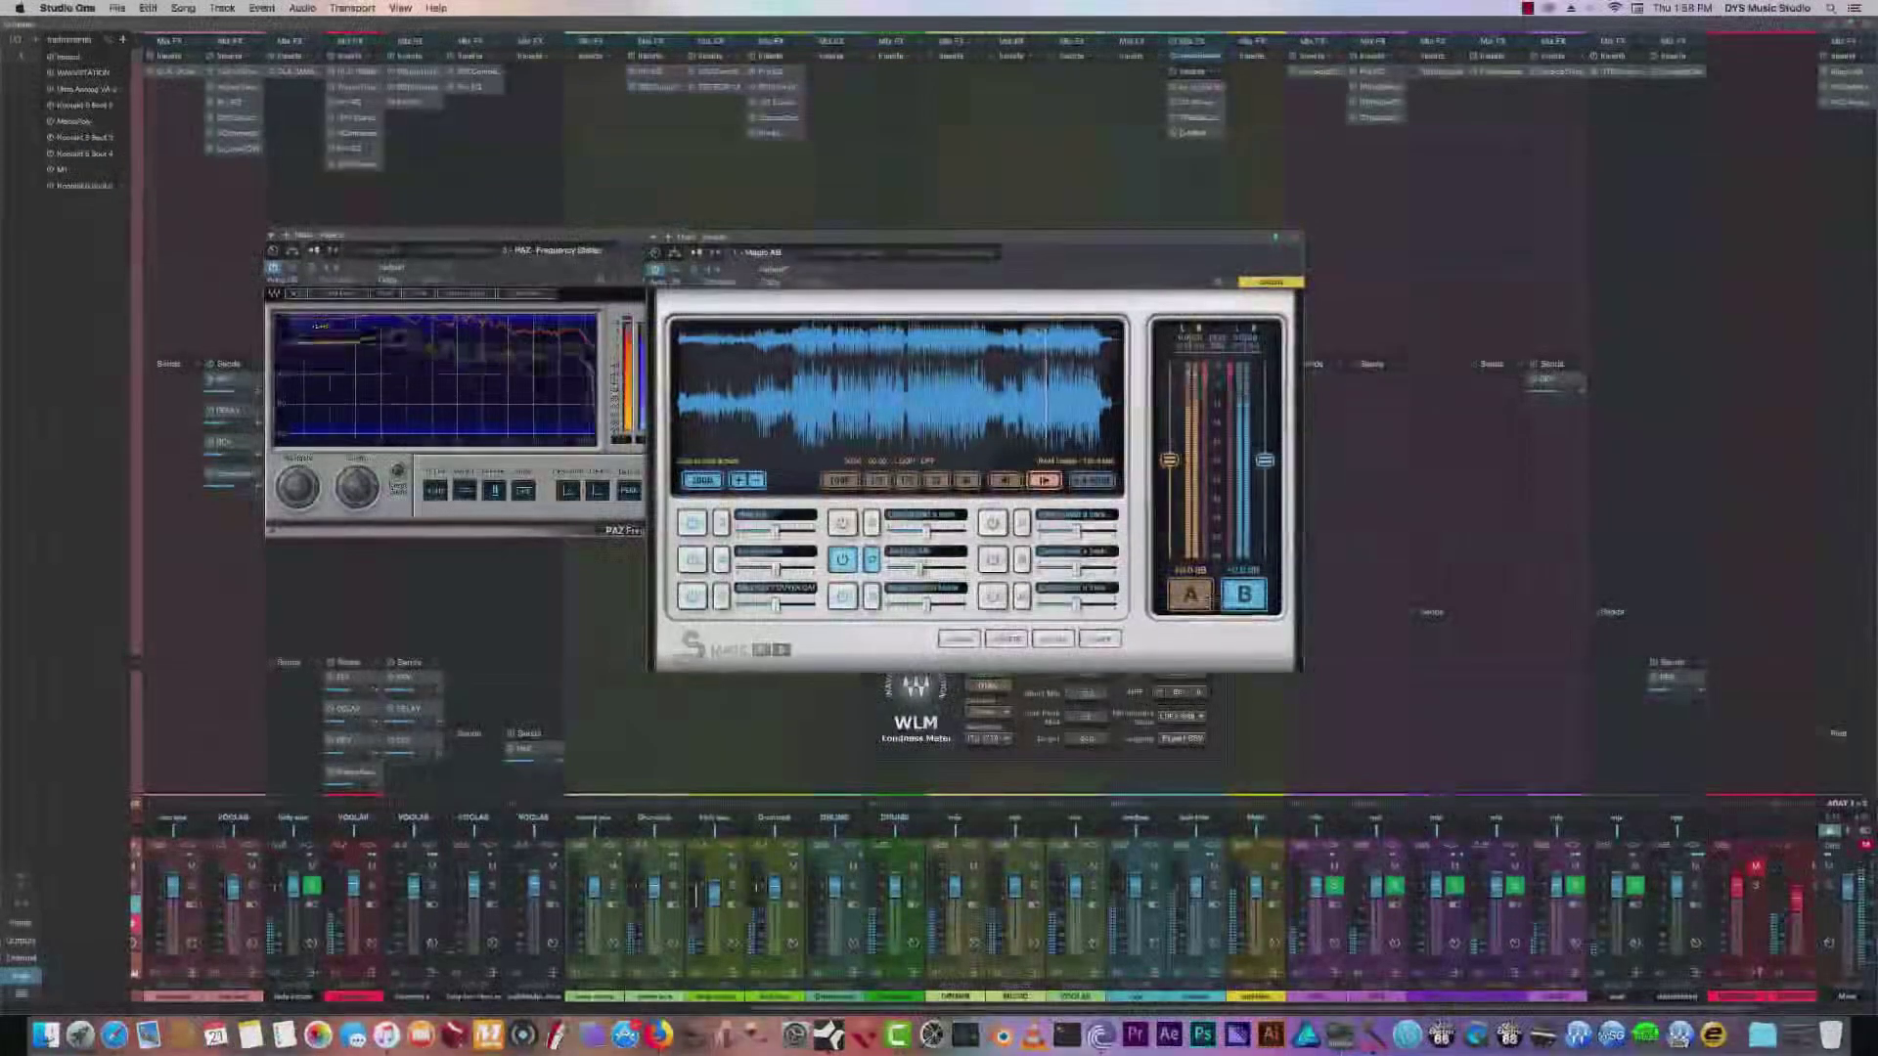
{"action": "left_click", "coordinate": [1189, 595]}
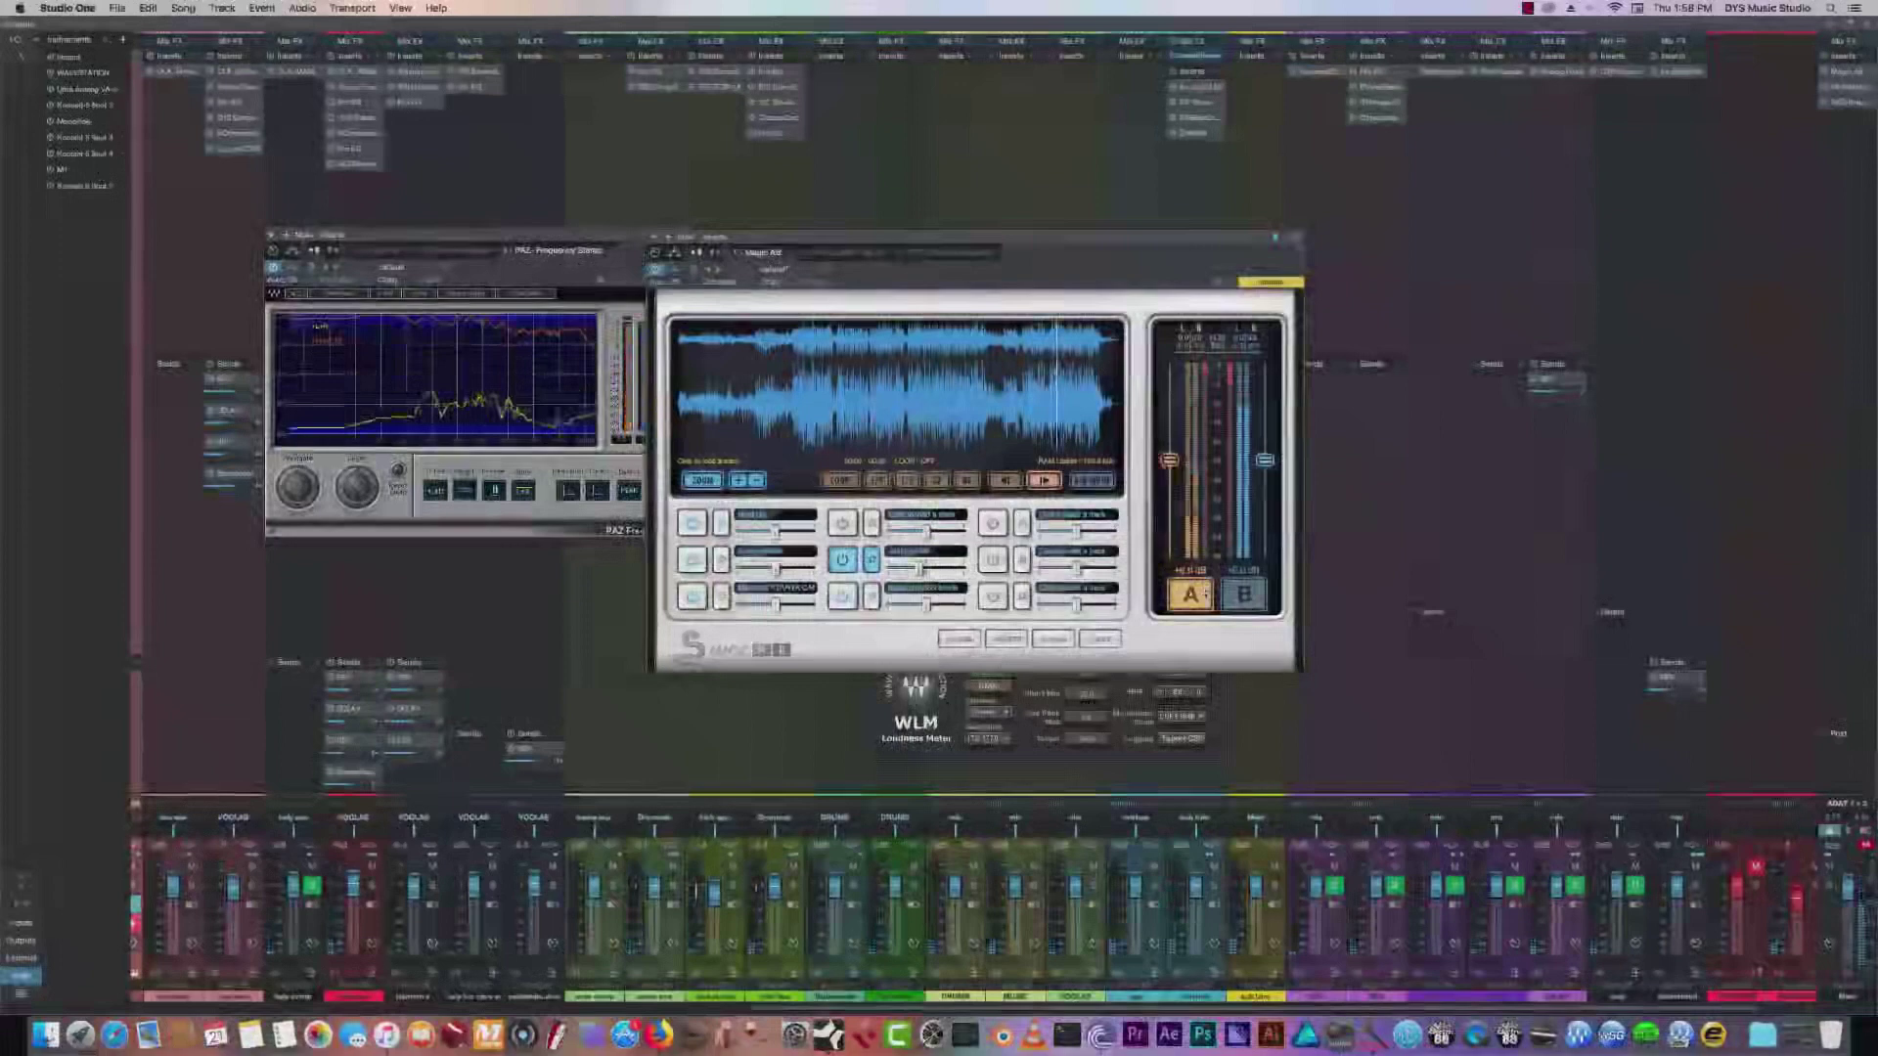
{"action": "left_click", "coordinate": [1296, 238]}
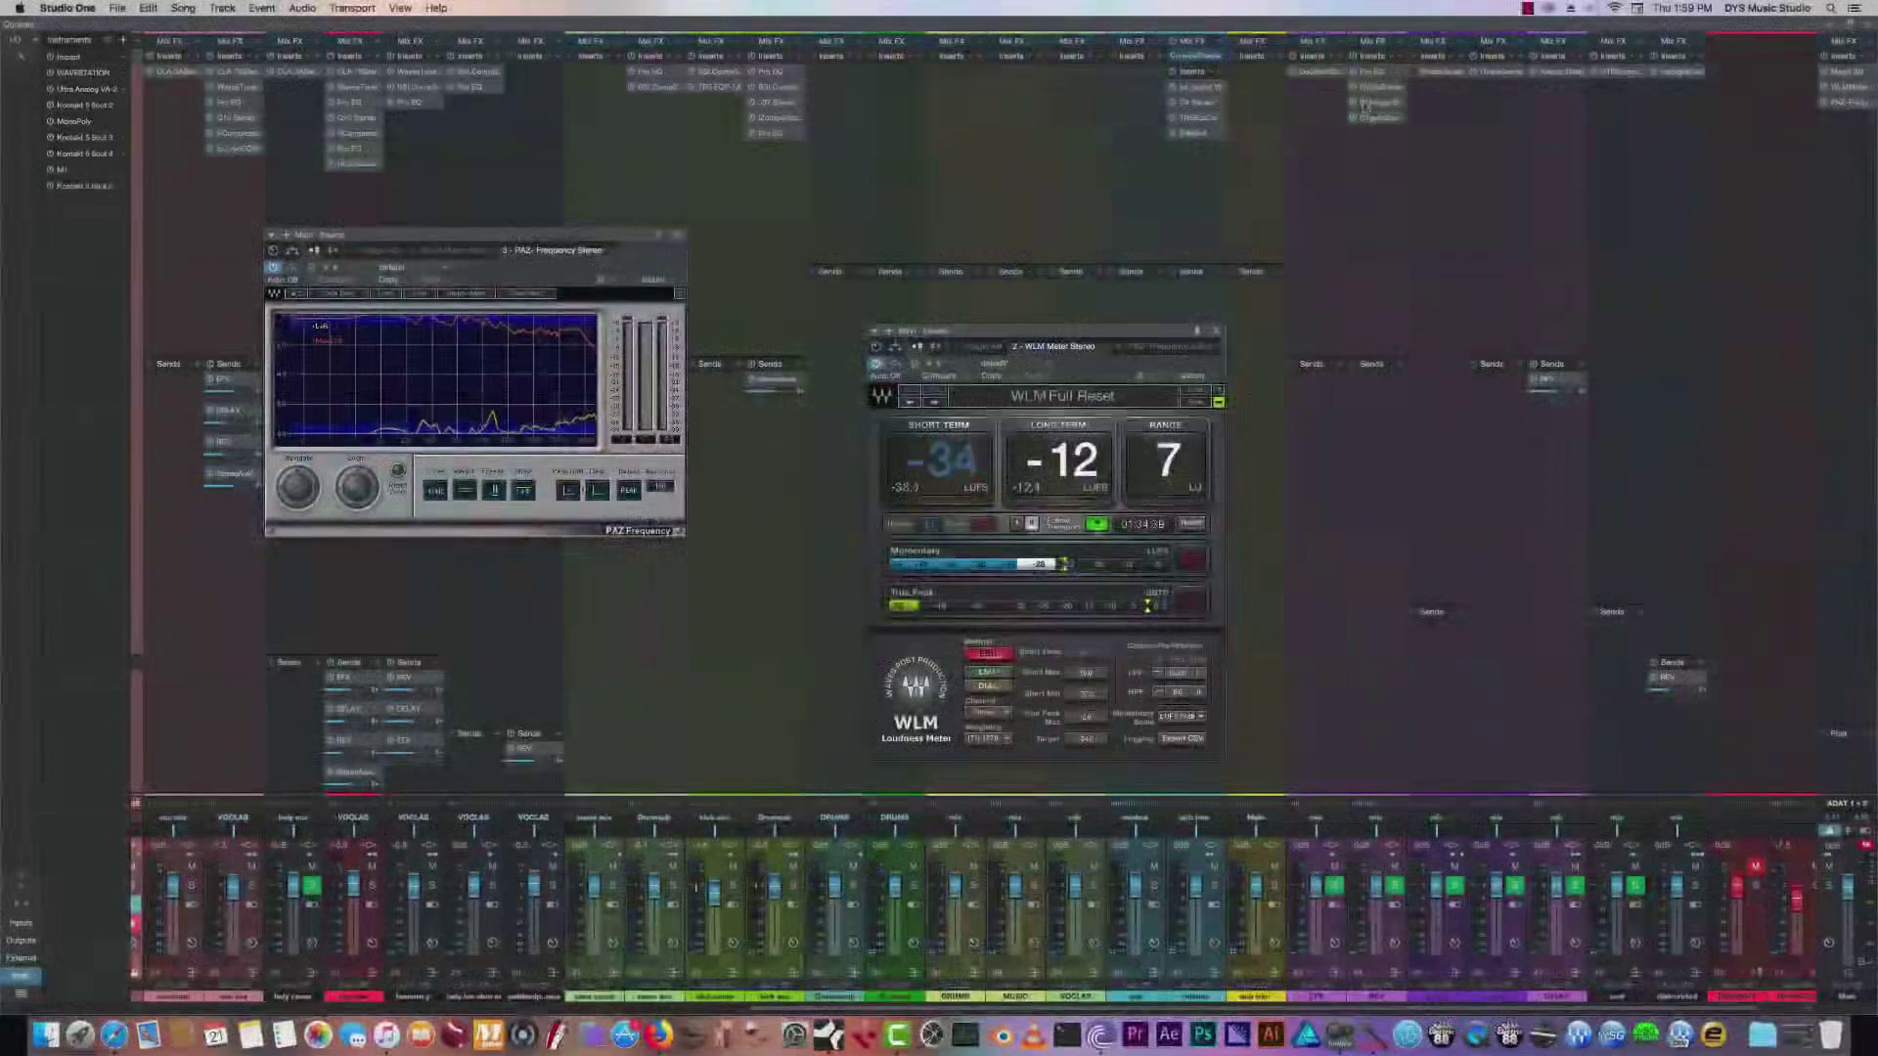
Open the mixbus C4 Stereo to review its bands, and close both C4 and the PAZ Frequency window.
{"action": "left_click", "coordinate": [1193, 102]}
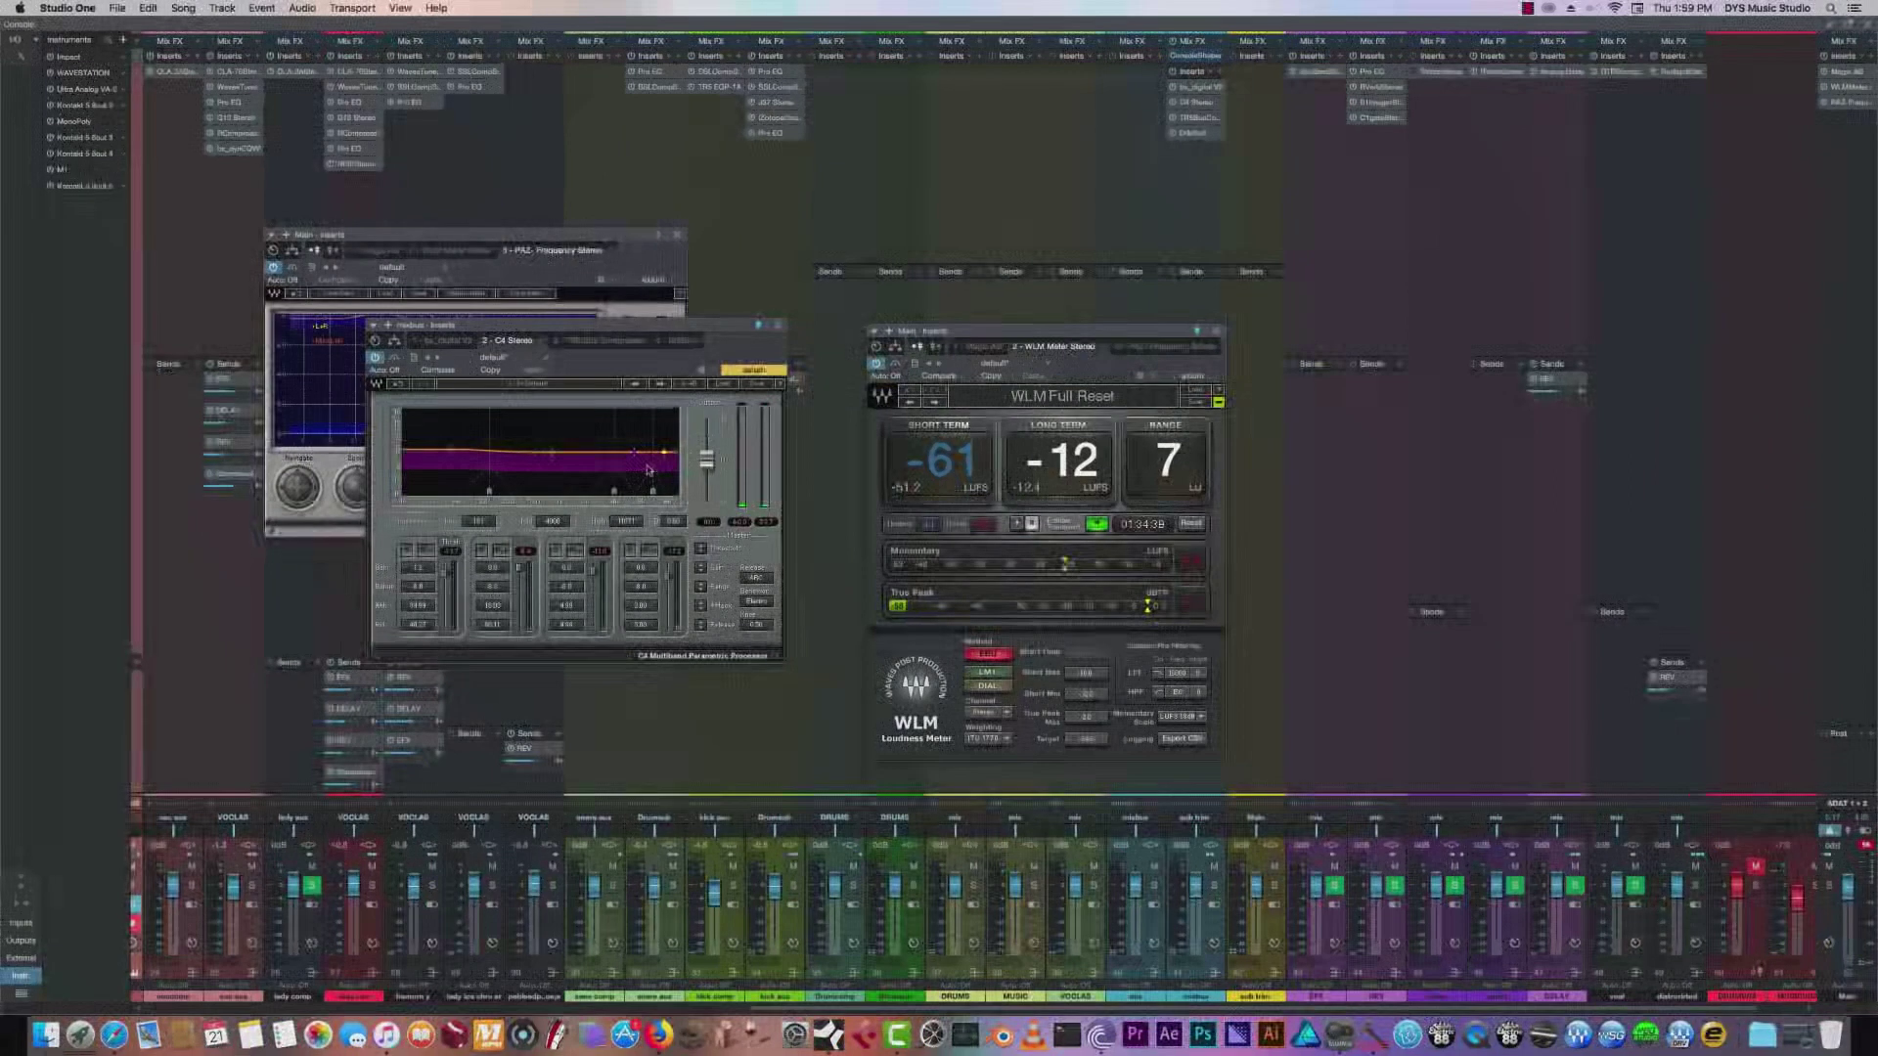
{"action": "left_click", "coordinate": [777, 328]}
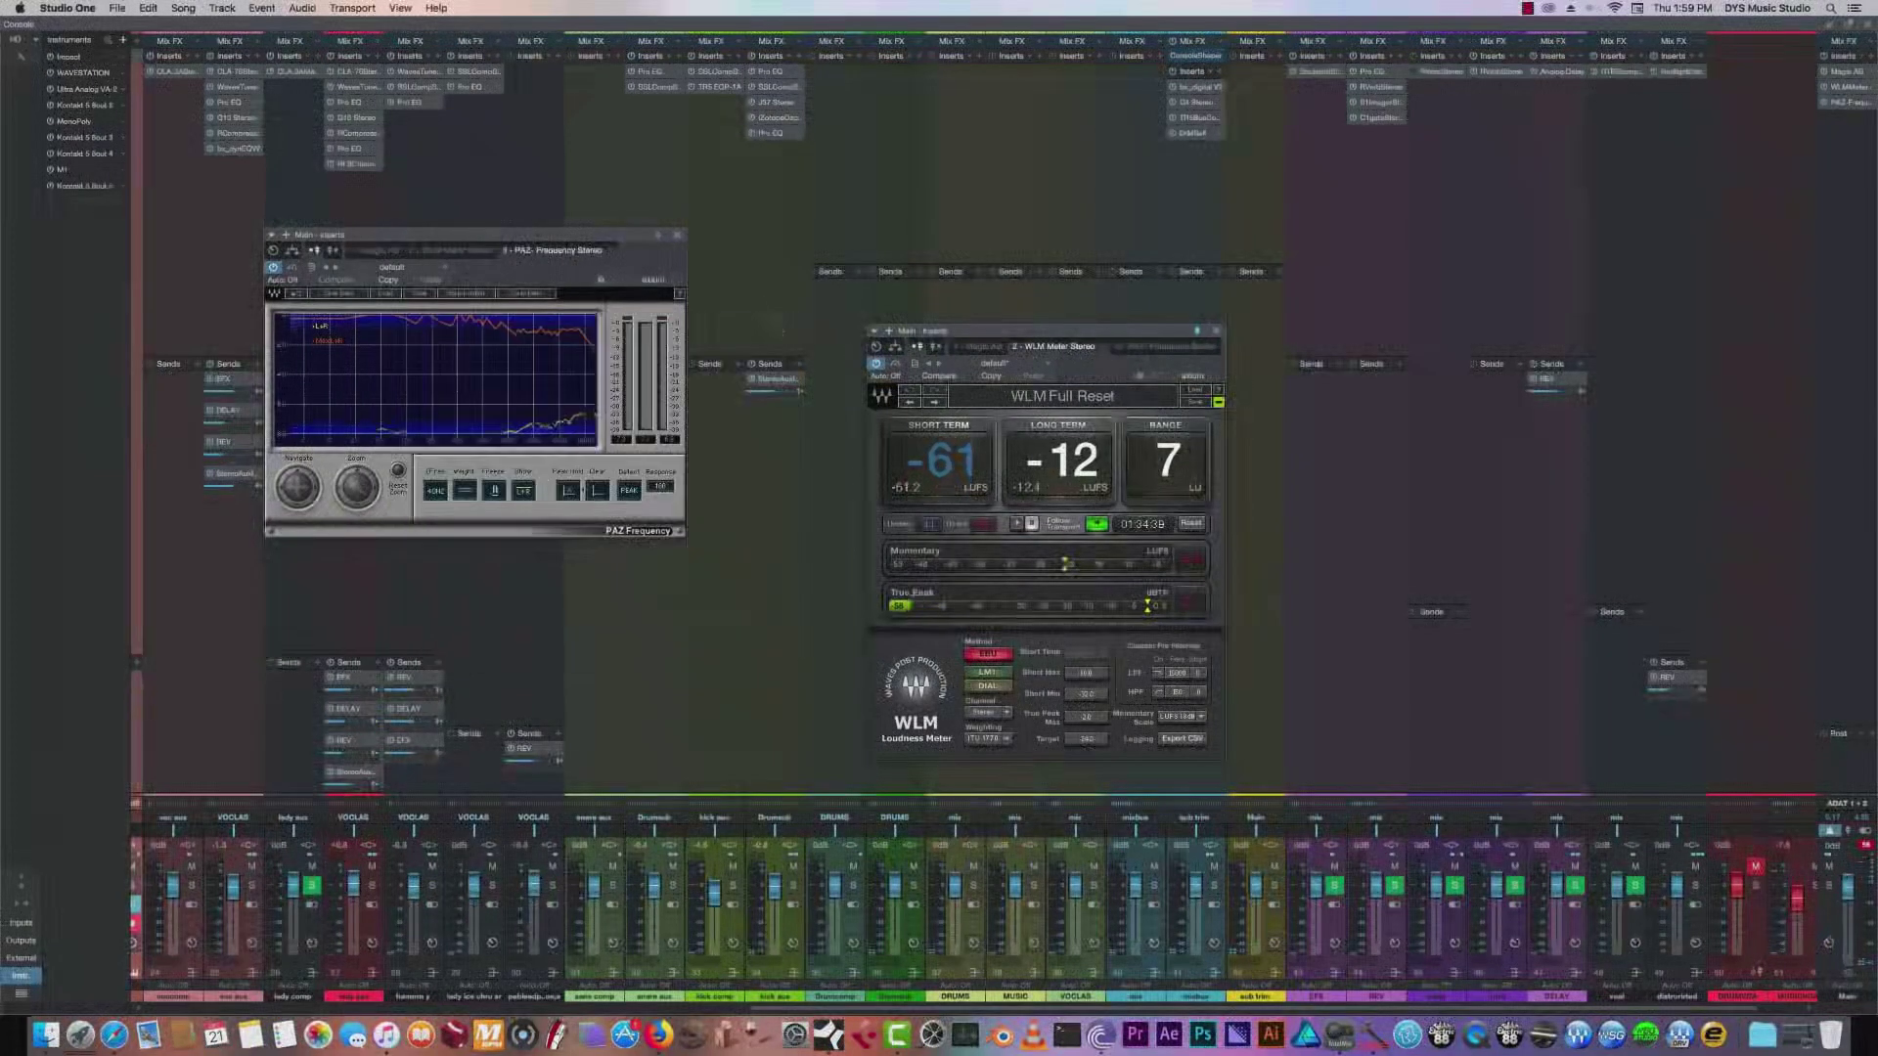
{"action": "left_click", "coordinate": [677, 235]}
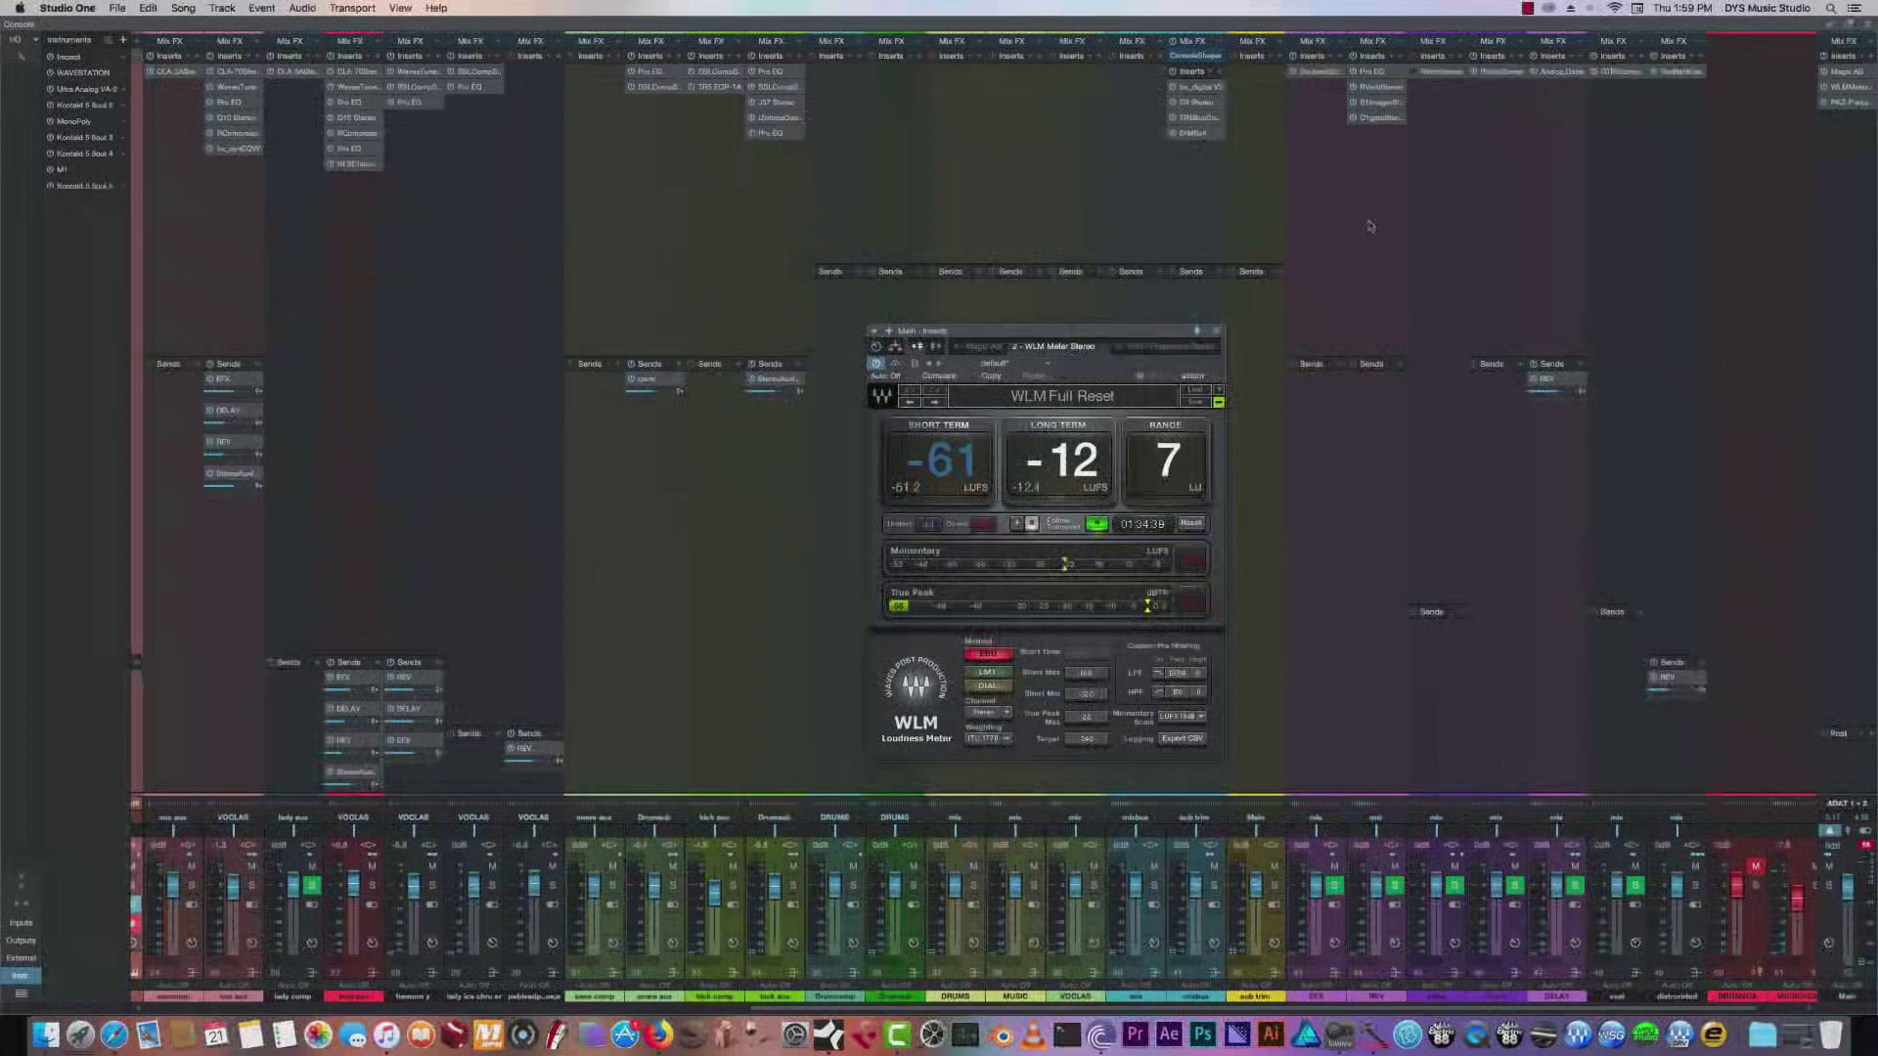
Reorder the mixbus inserts so the TR5 Bus Compressor comes last, and open the compressor to check it before closing it.
{"action": "left_click_drag", "start_coordinate": [1193, 134], "coordinate": [1197, 119]}
{"action": "double_click", "coordinate": [1195, 134]}
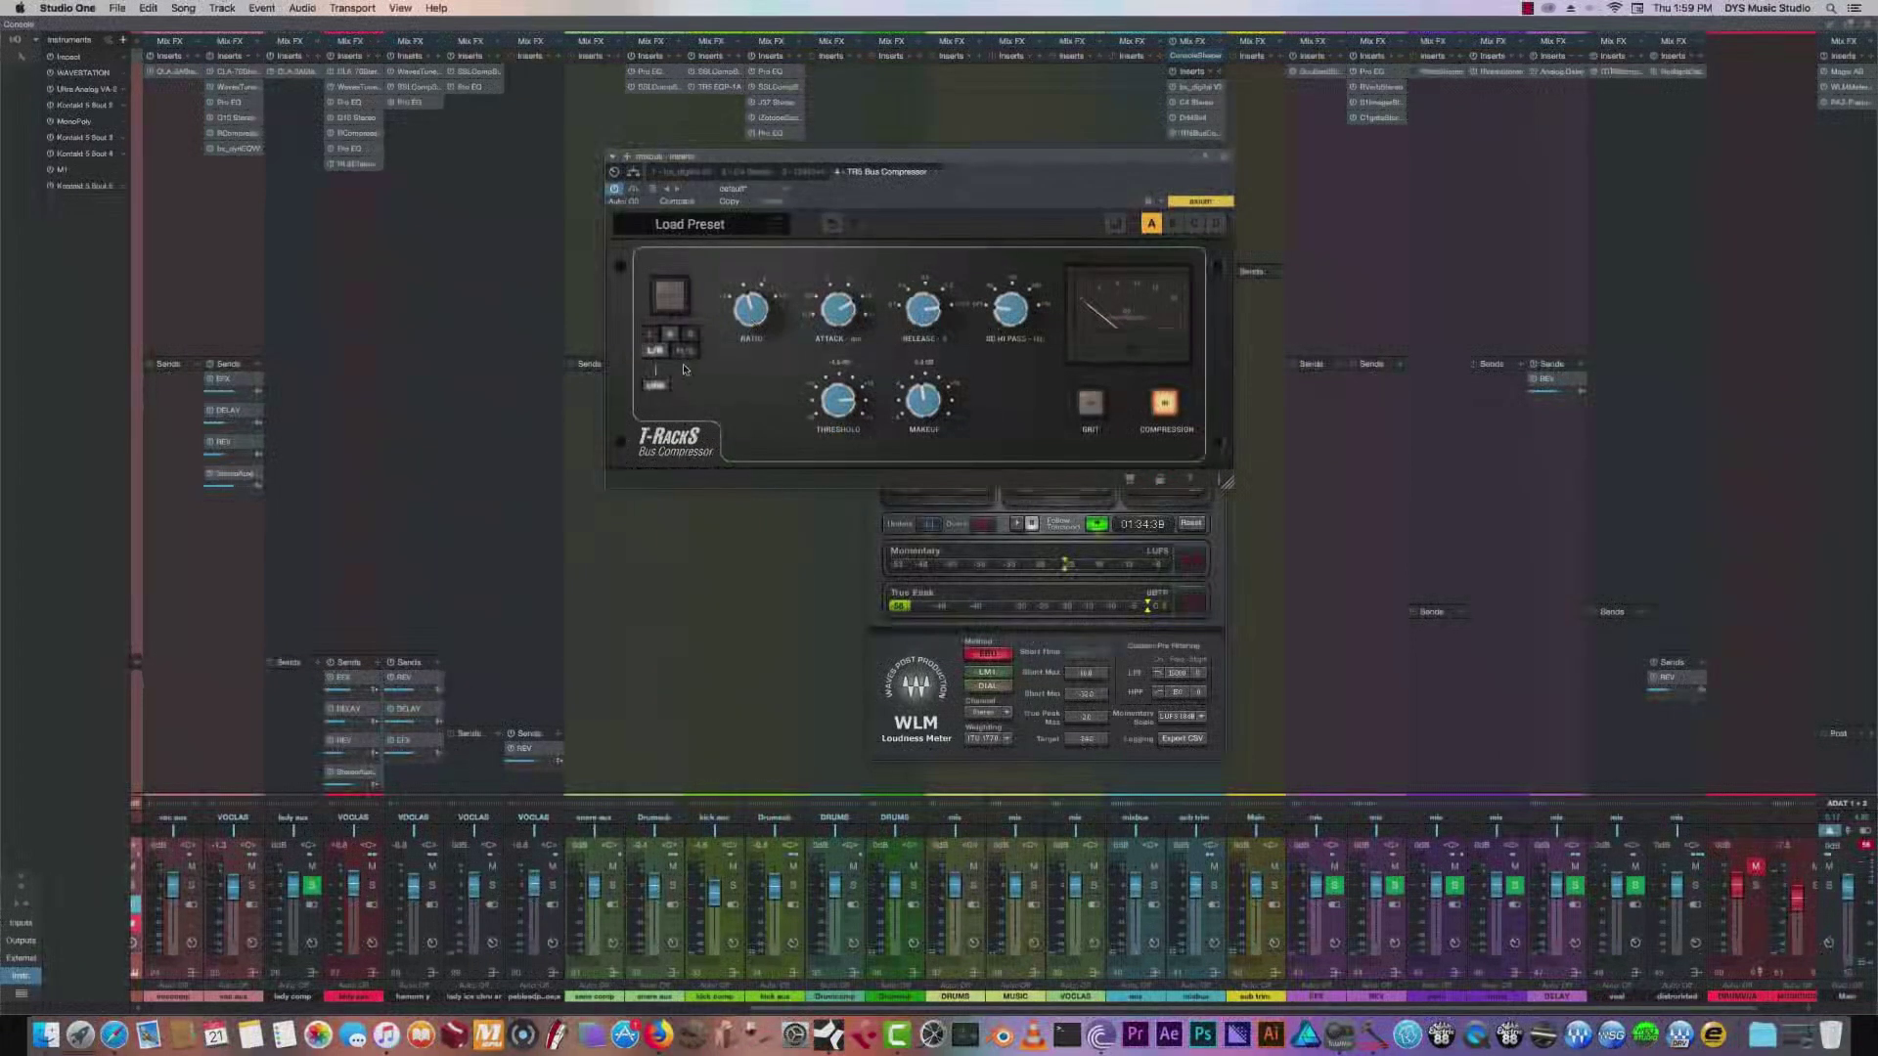
{"action": "left_click", "coordinate": [1088, 402]}
{"action": "left_click", "coordinate": [1089, 403]}
{"action": "left_click", "coordinate": [1227, 160]}
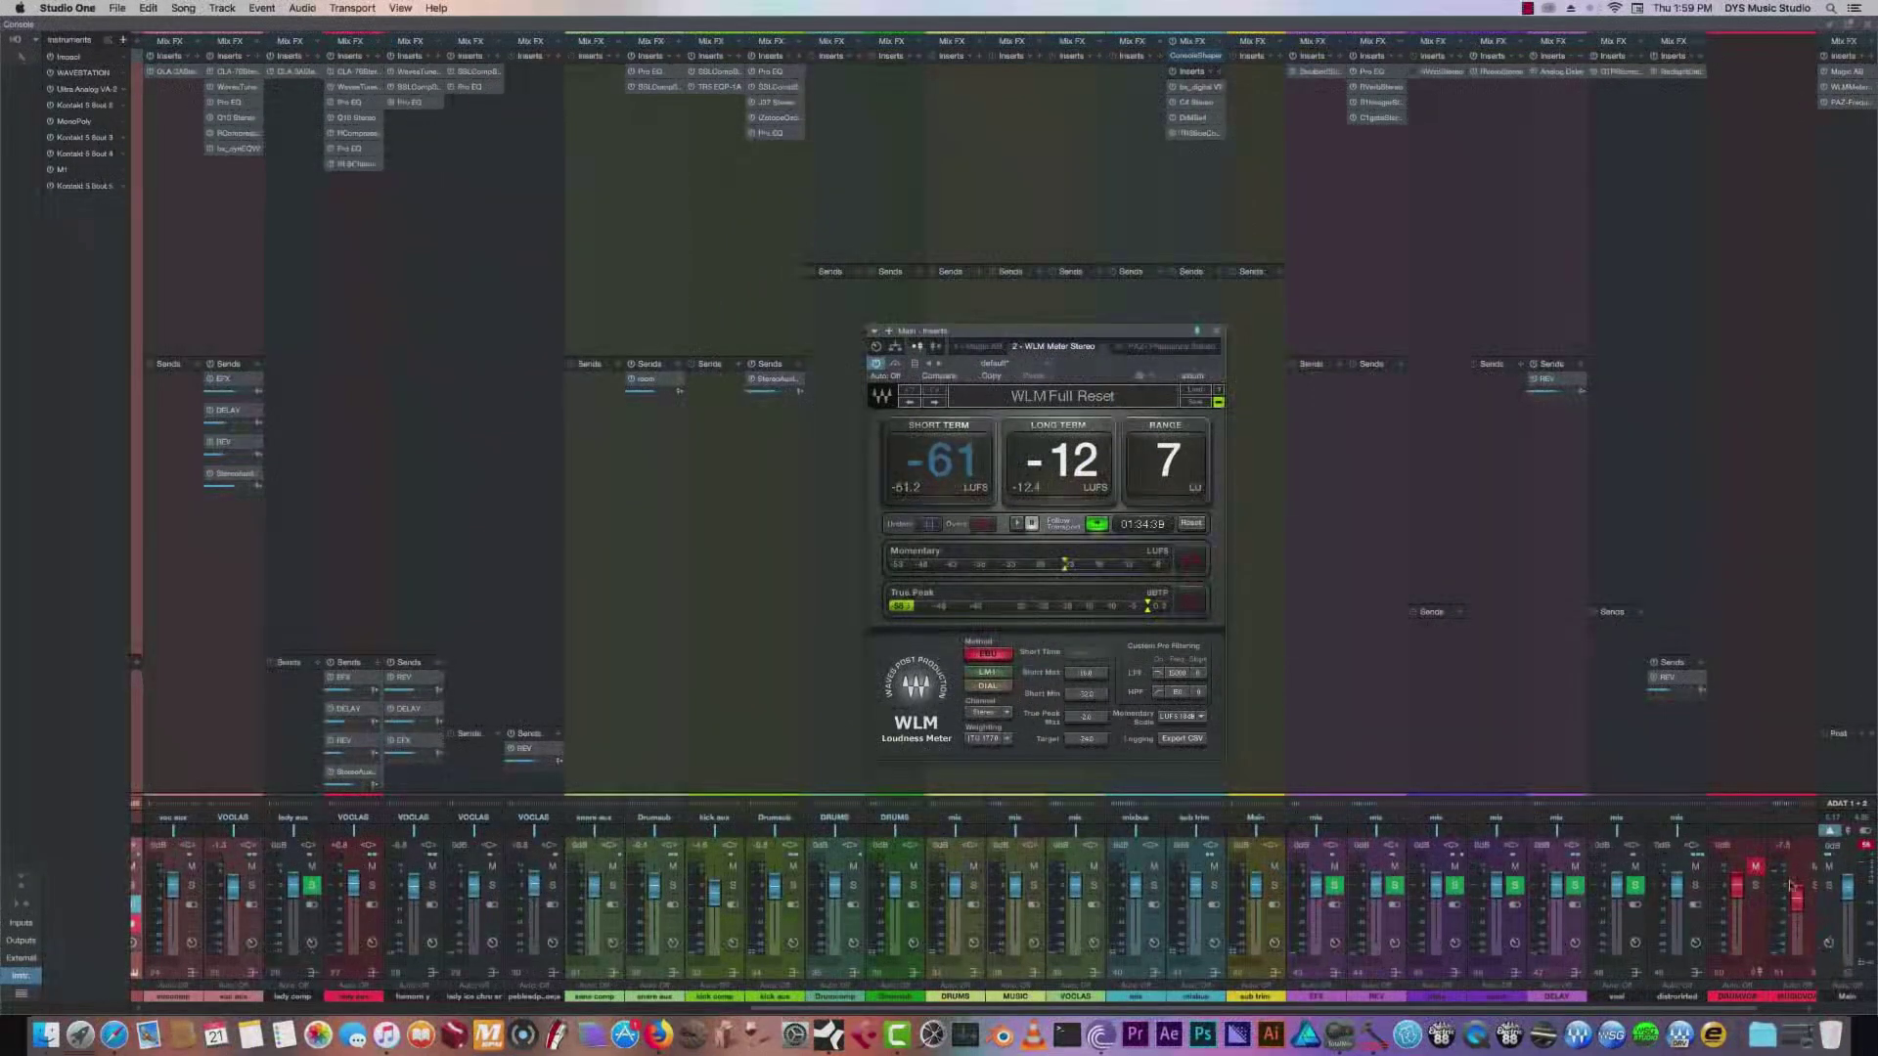
Unmute the first and third red channels at the end of the mix console and return to the arrangement.
{"action": "left_click", "coordinate": [1755, 866]}
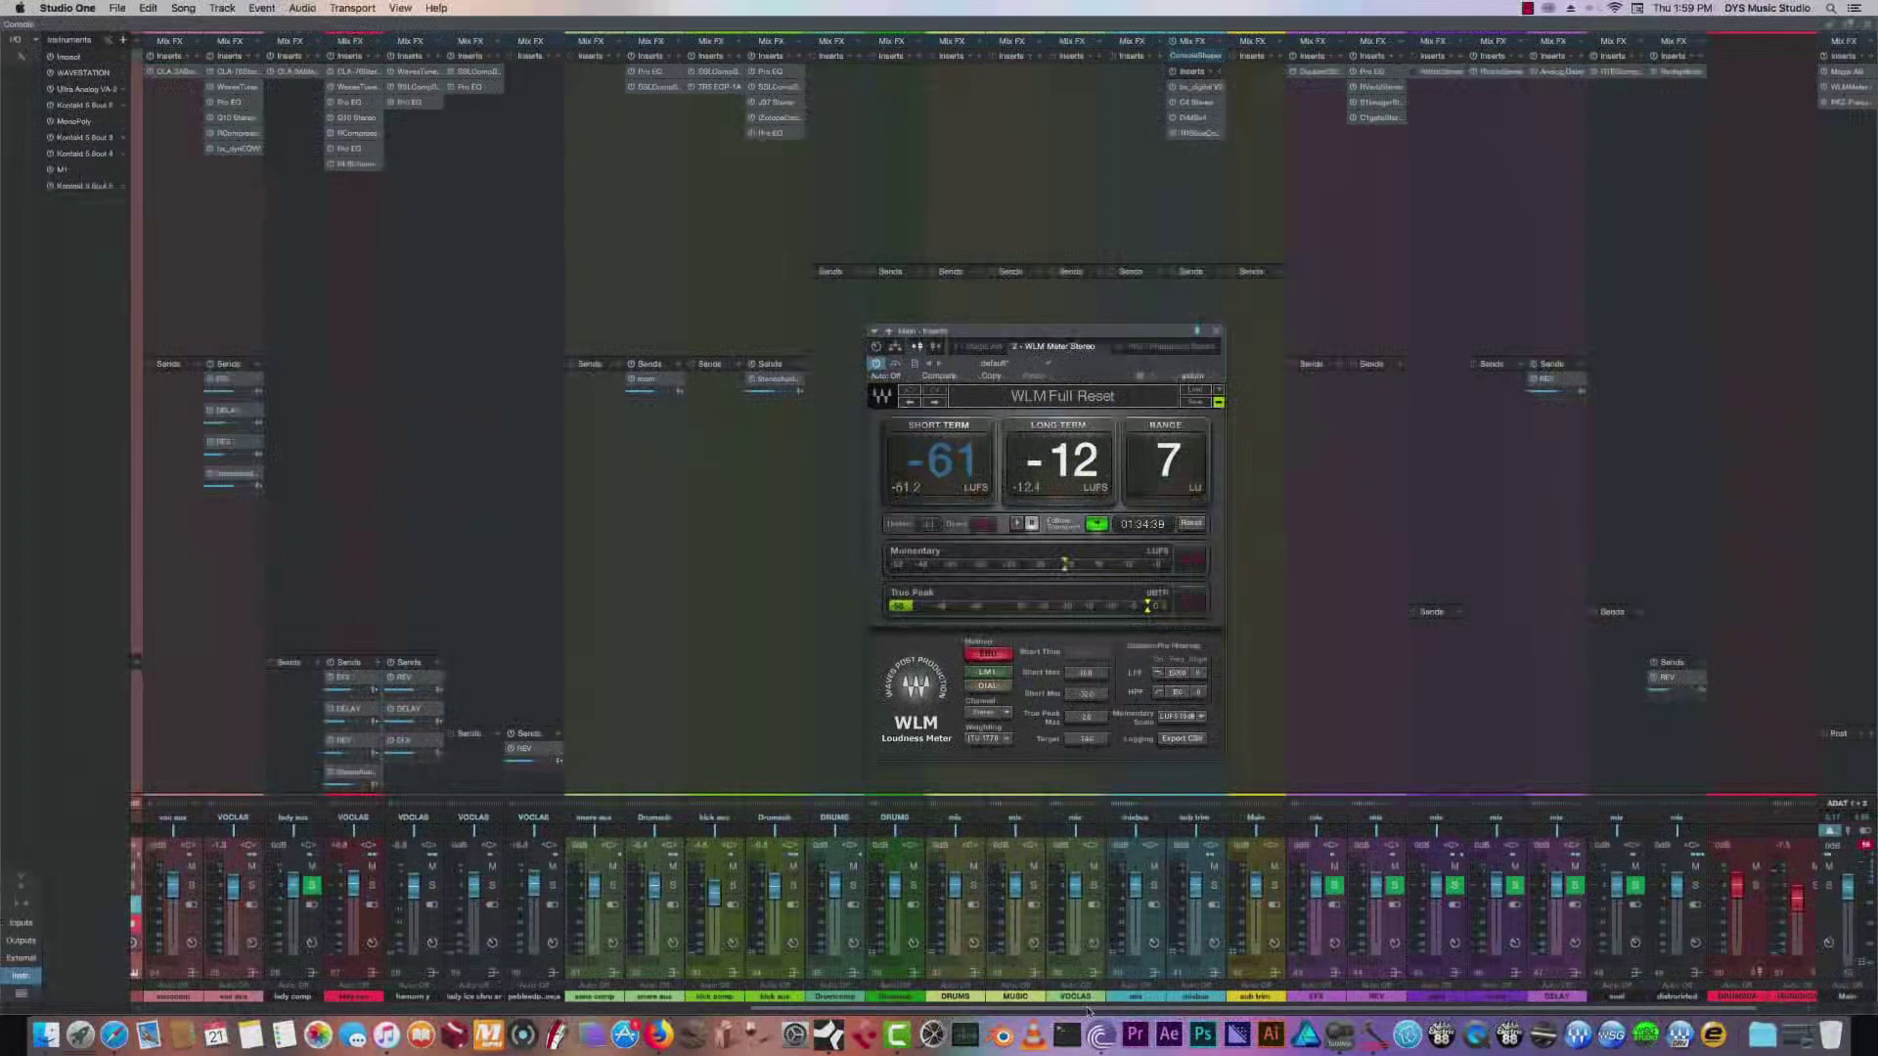
{"action": "scroll", "coordinate": [1605, 1003], "scroll_direction": "right", "scroll_amount": 2}
{"action": "left_click", "coordinate": [1804, 867]}
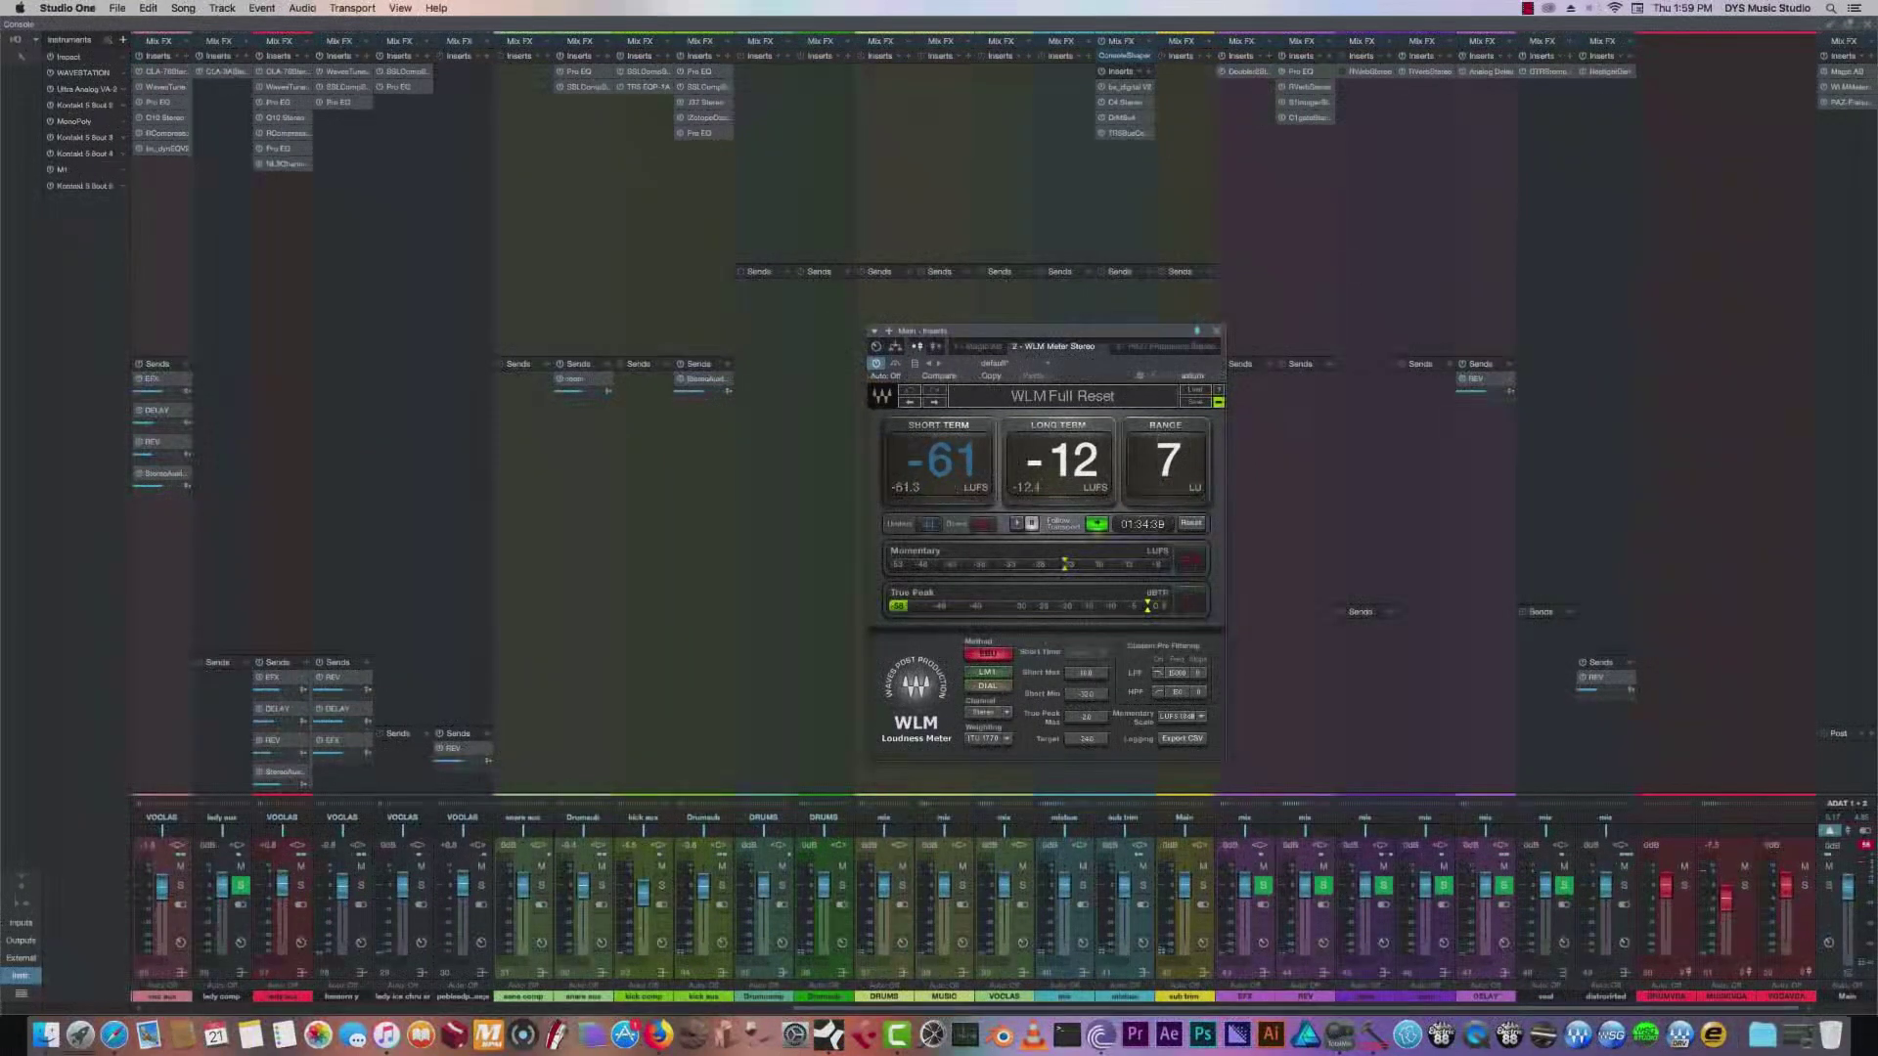
{"action": "left_click", "coordinate": [1866, 26]}
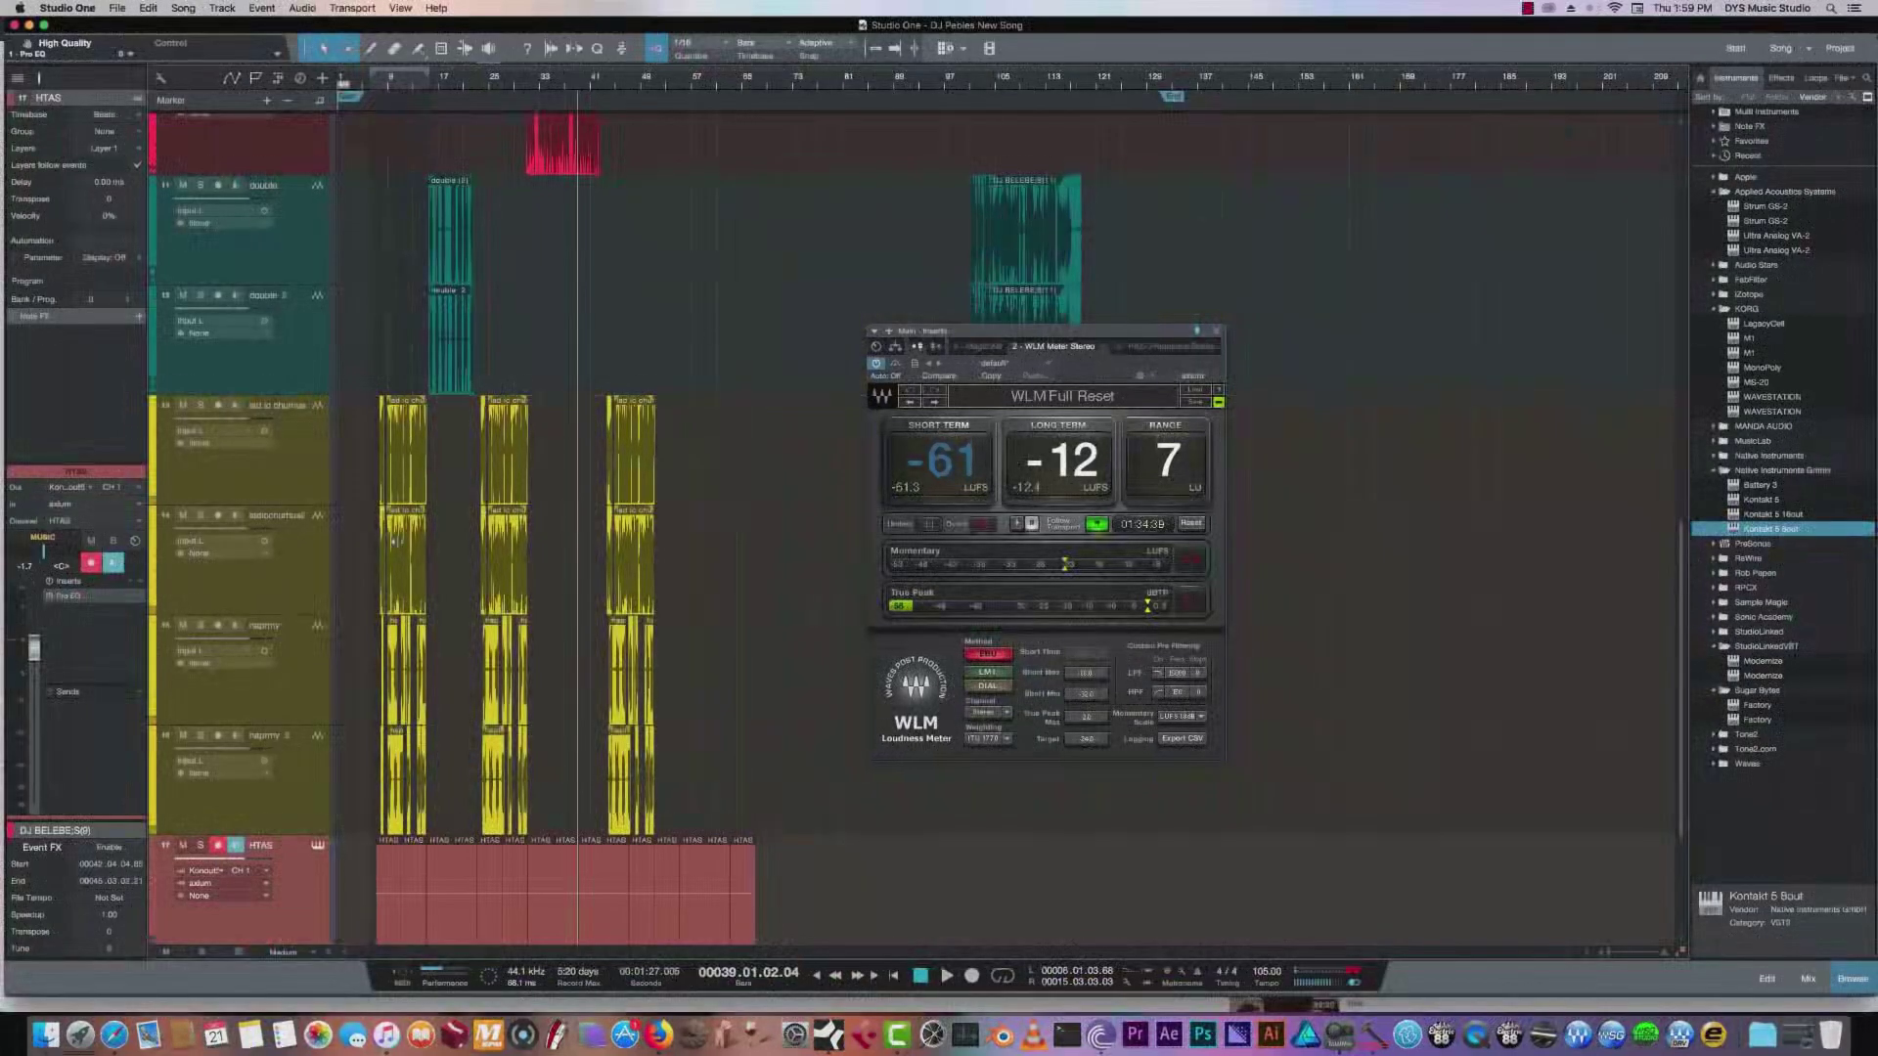
Turn off monitoring and record arming on the HTAS instrument track and close the WLM Meter.
{"action": "left_click", "coordinate": [235, 845]}
{"action": "left_click", "coordinate": [218, 845]}
{"action": "scroll", "coordinate": [395, 807], "scroll_direction": "up", "scroll_amount": 10}
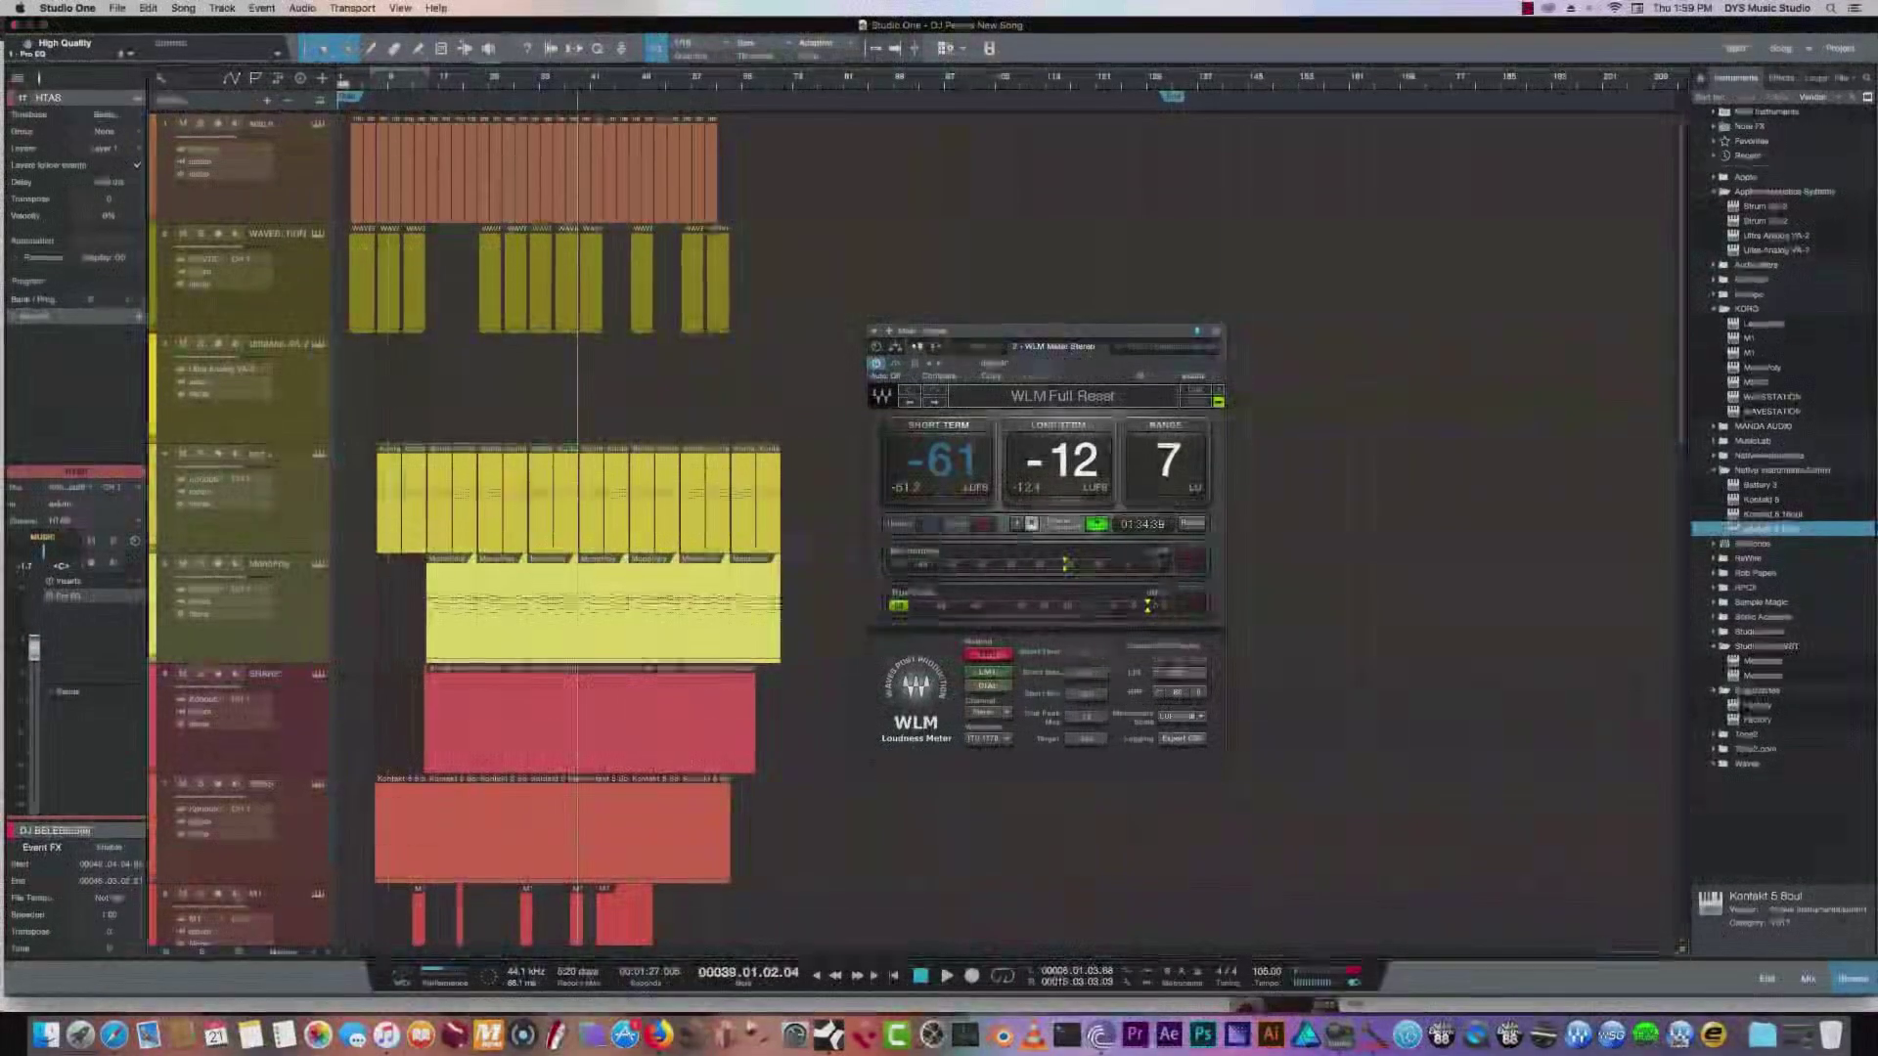
{"action": "left_click", "coordinate": [1185, 445]}
{"action": "left_click", "coordinate": [1527, 9]}
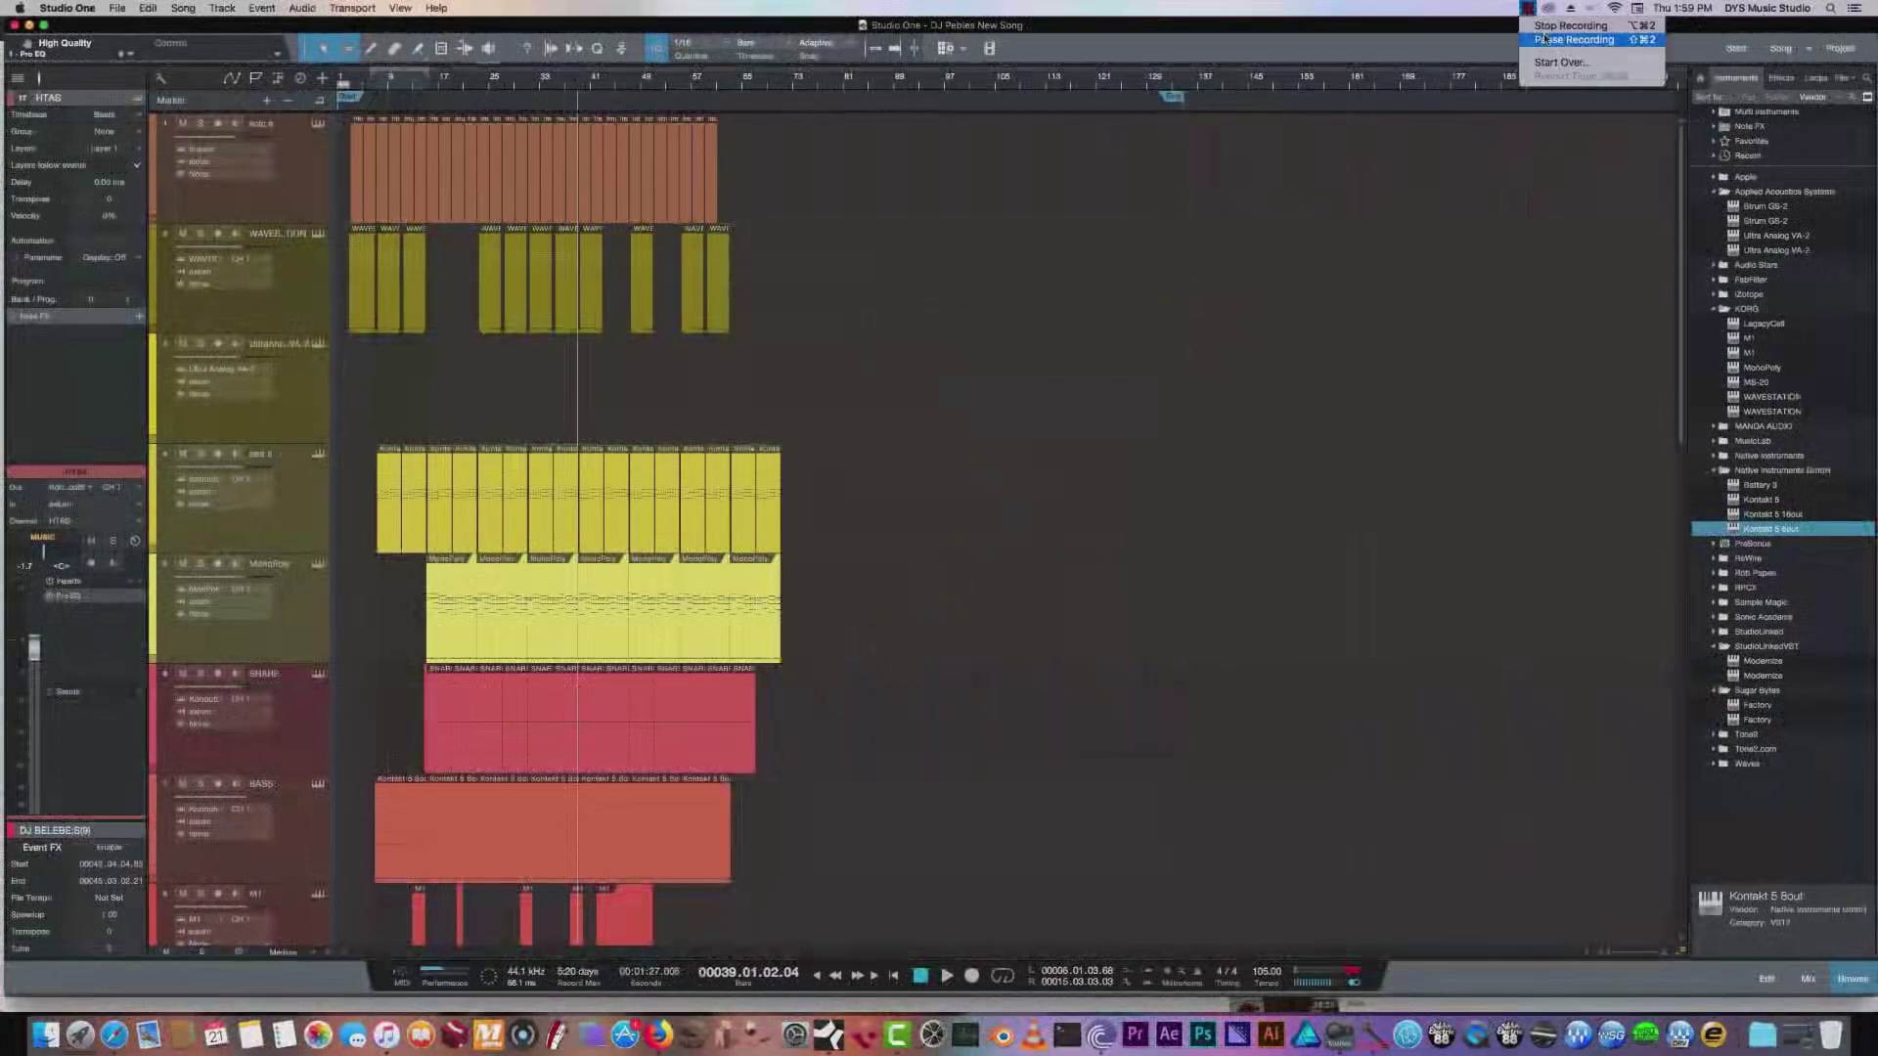